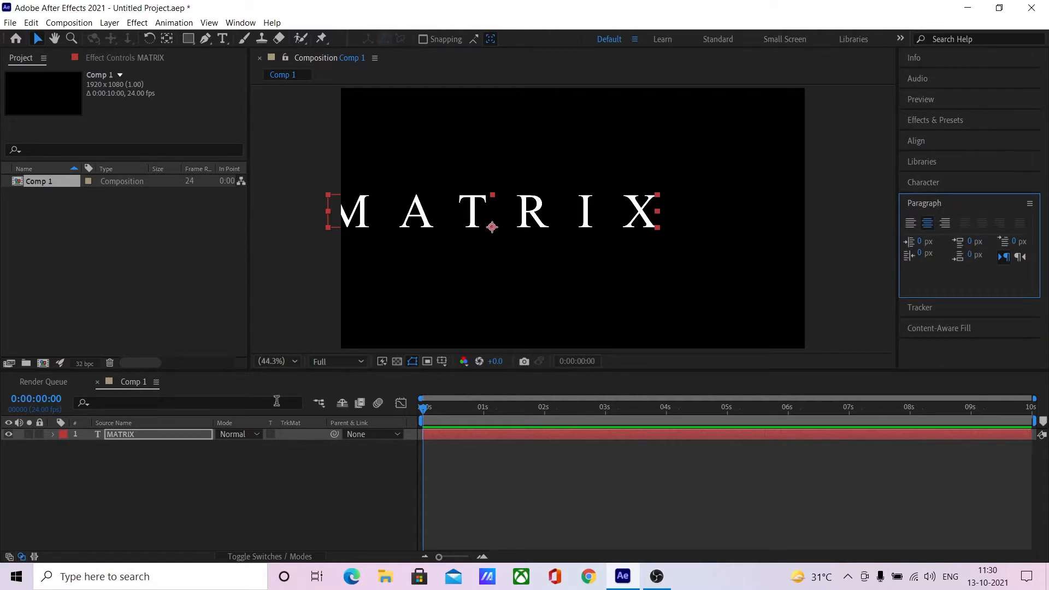
- Reset the transform of the MATRIX text layer to place it back at the composition's centre
left_click(137, 435)
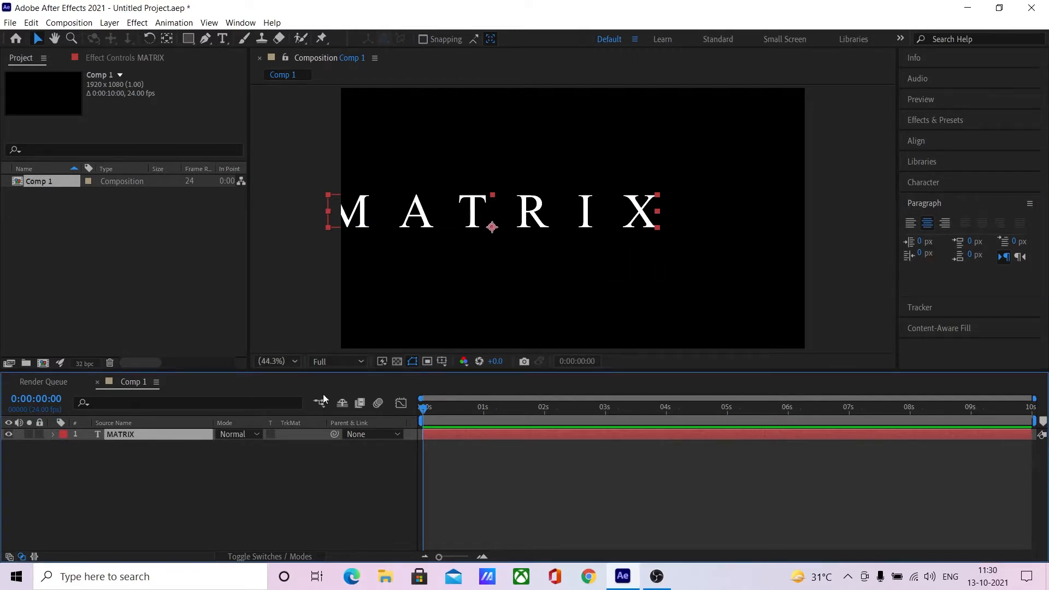
left_click(53, 435)
key("Caps_Lock")
left_click(226, 458)
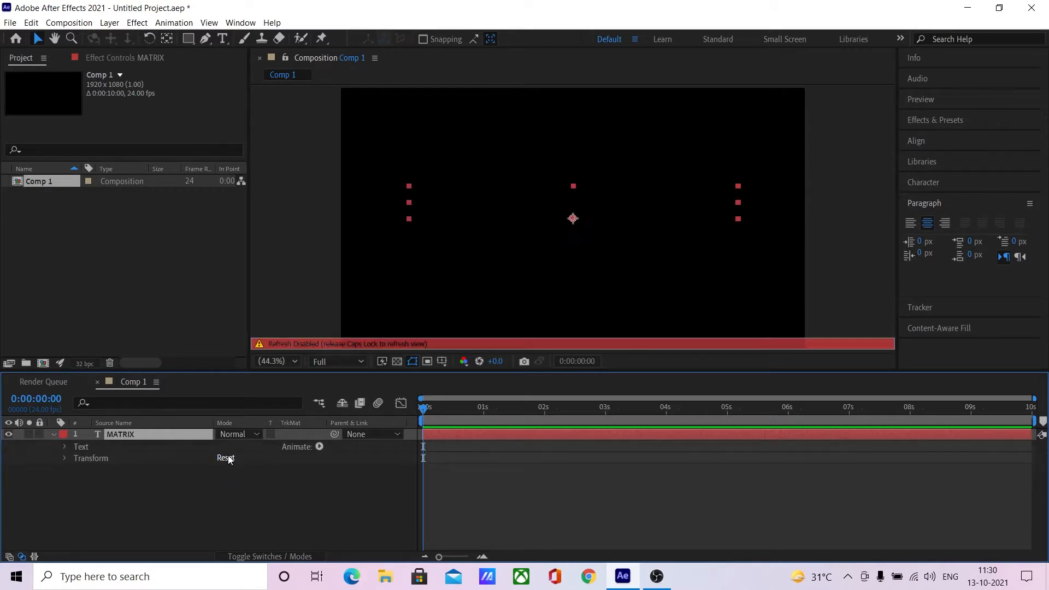
key("Caps_Lock")
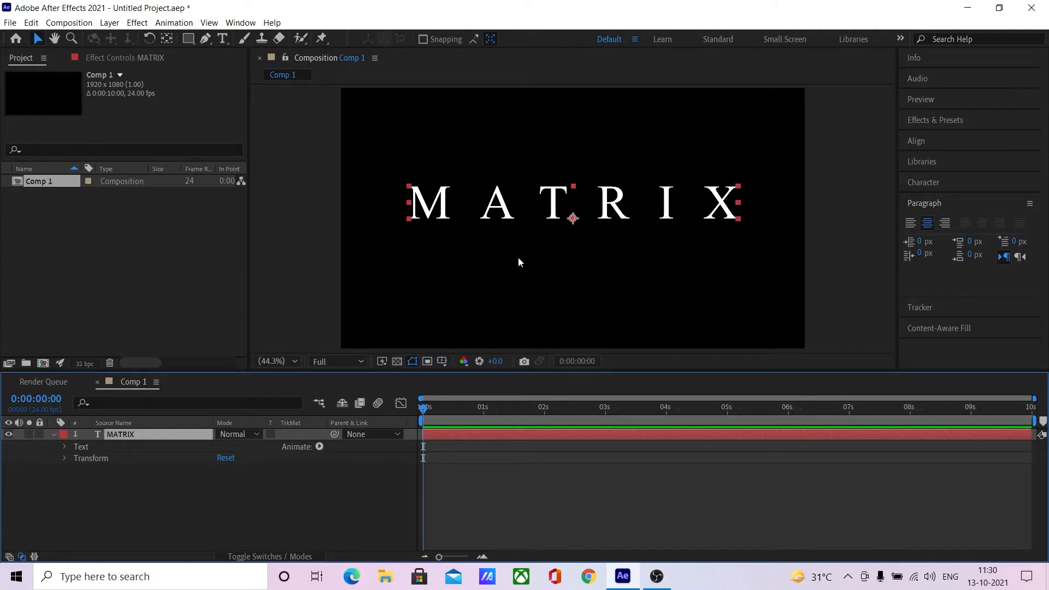
key("period")
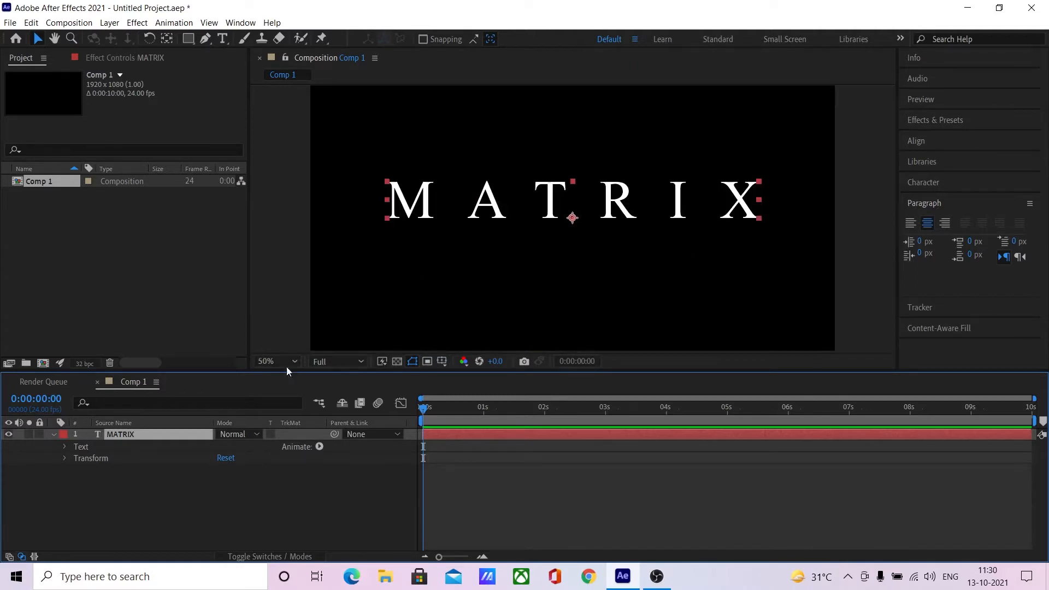
- Set the MATRIX text layer's vertical anchor point value to -65
left_click(64, 459)
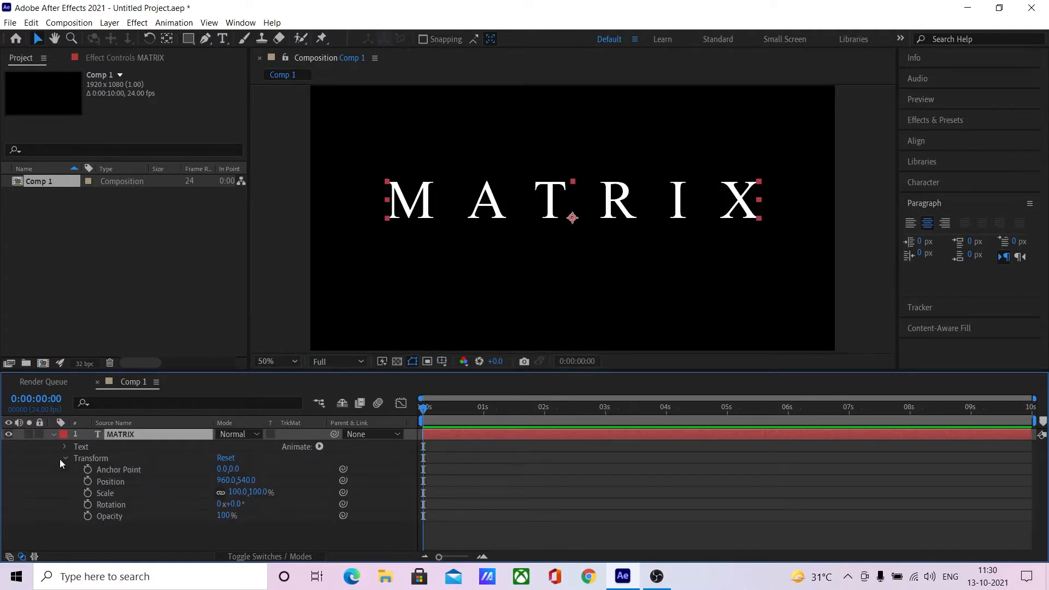
left_click(238, 469)
type("-65")
key("Return")
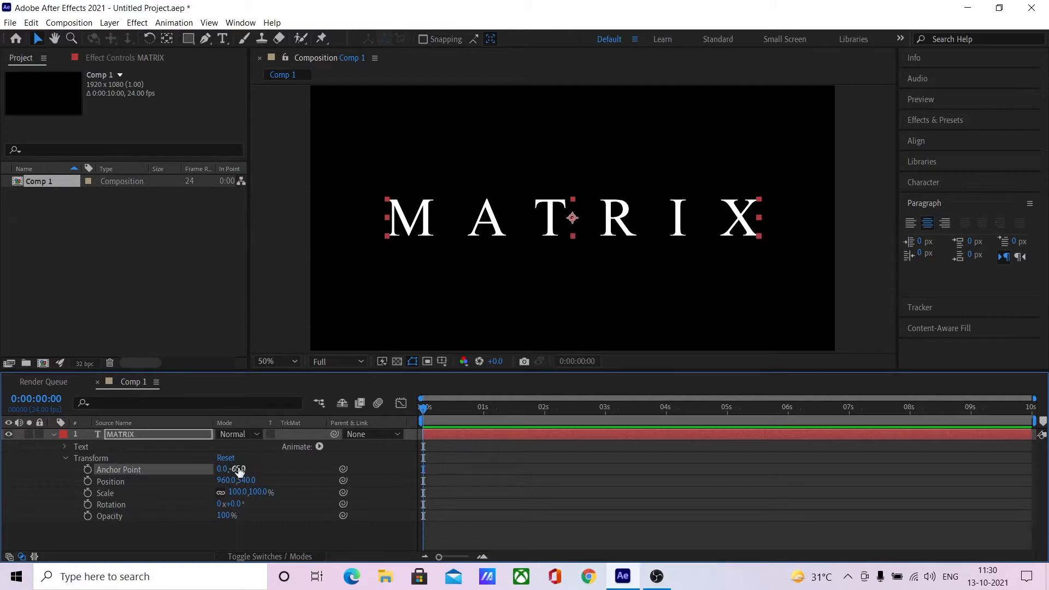
left_click(54, 435)
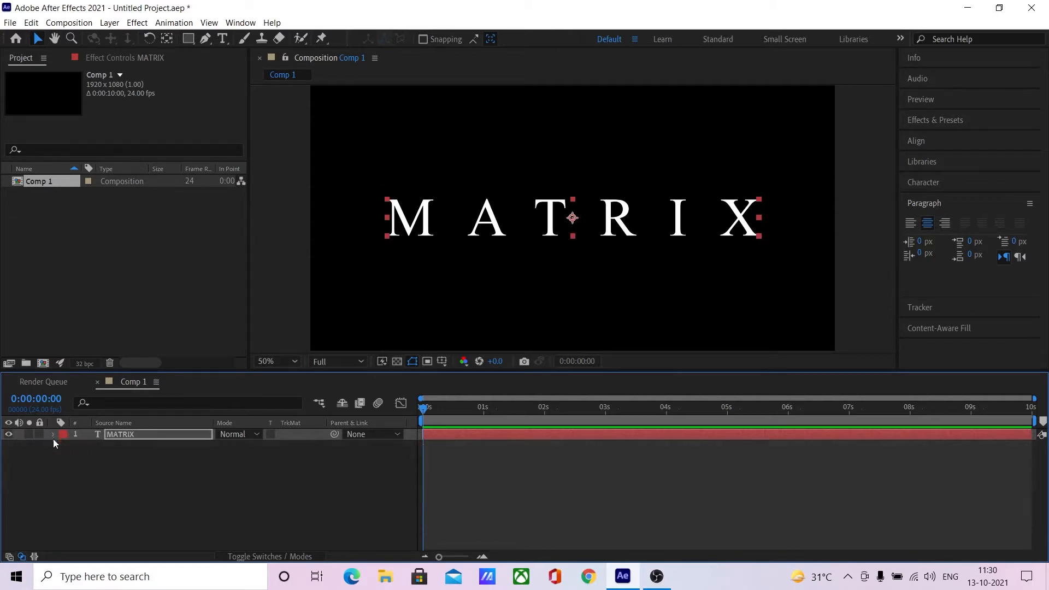
- Pre-compose the MATRIX text layer as LOGO TEXT, moving all attributes into the new composition
key("ctrl+shift+c")
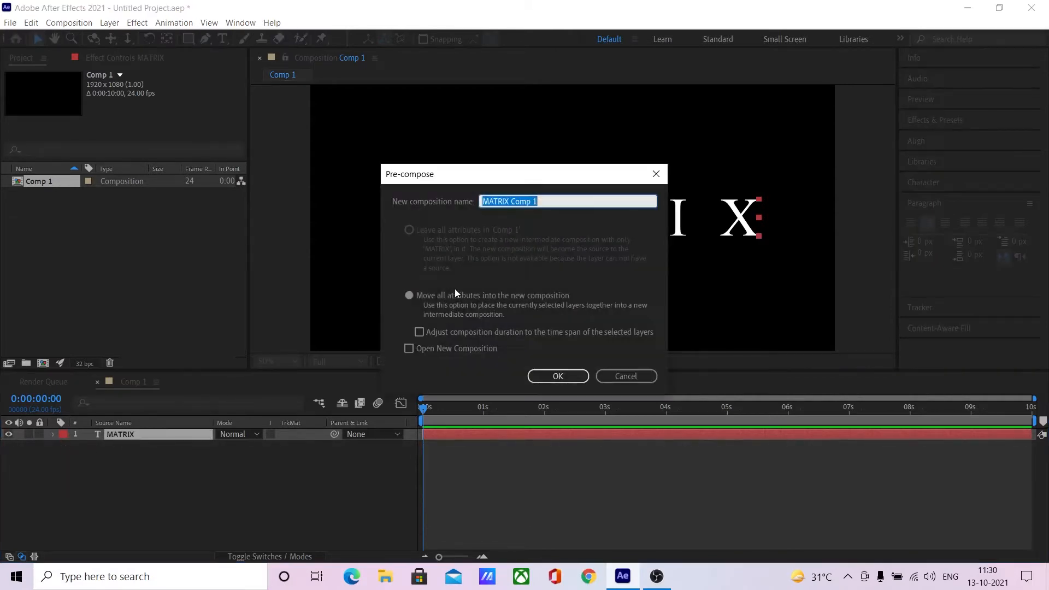
left_click(440, 294)
left_click(555, 204)
type("LOGO TEXT")
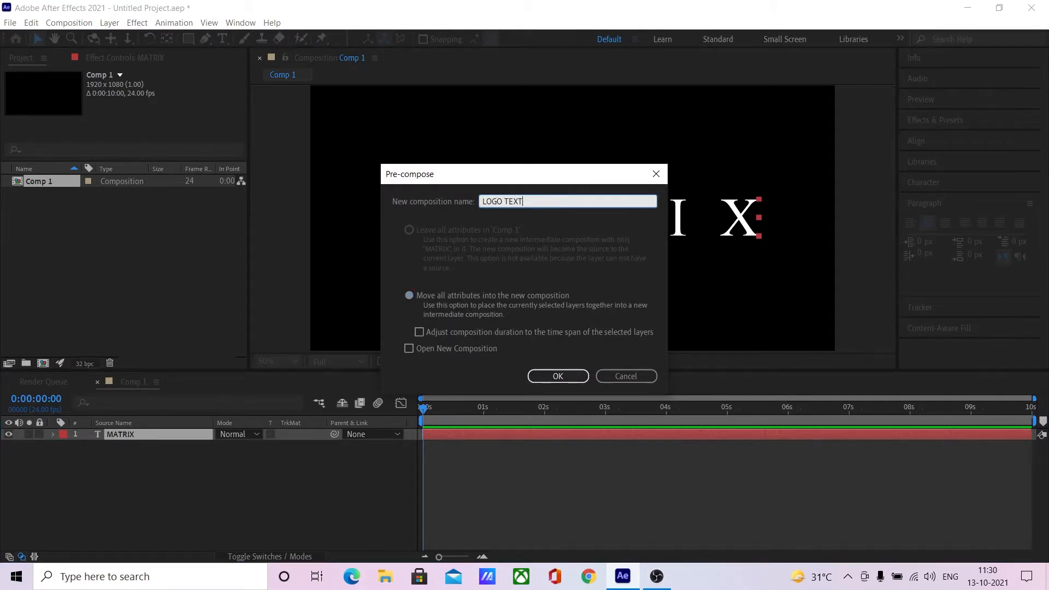
key("Return")
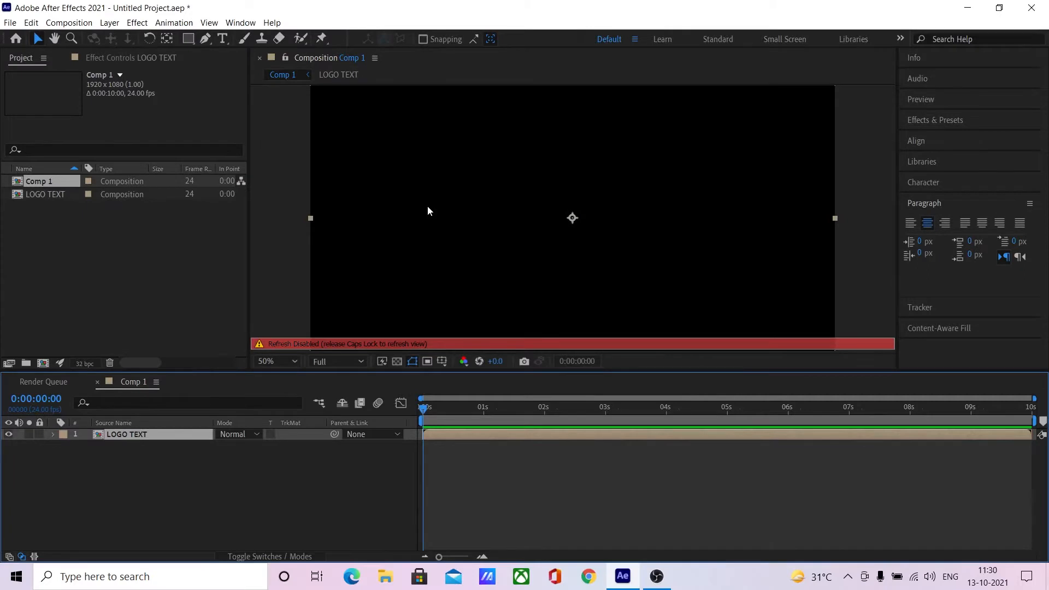
key("Caps_Lock")
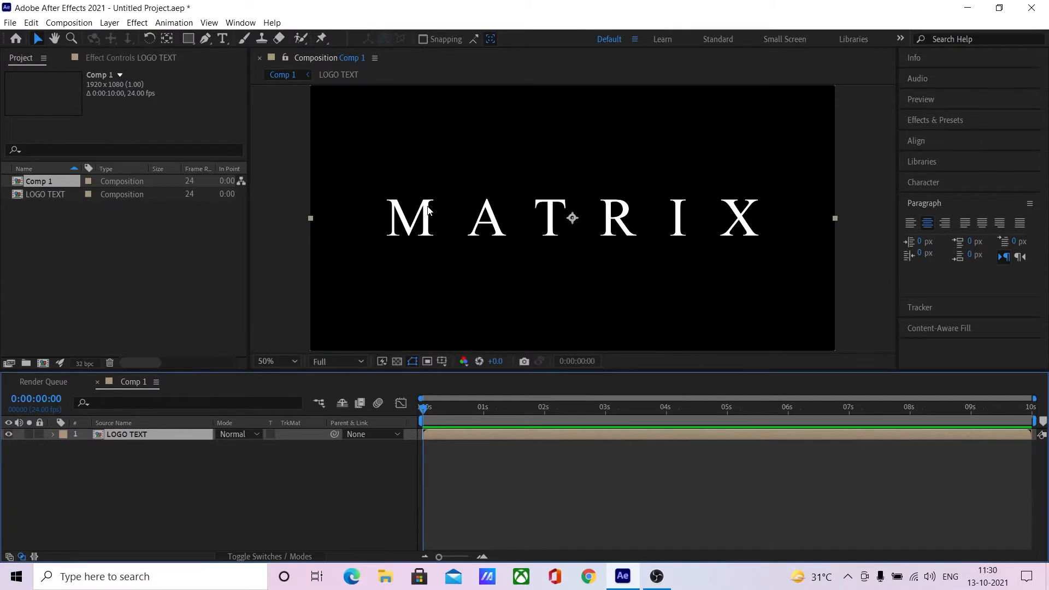
- Import the TexturesCom_Snow0190_2_M image from the MATRIX folder into the project
right_click(67, 261)
mouse_move(219, 319)
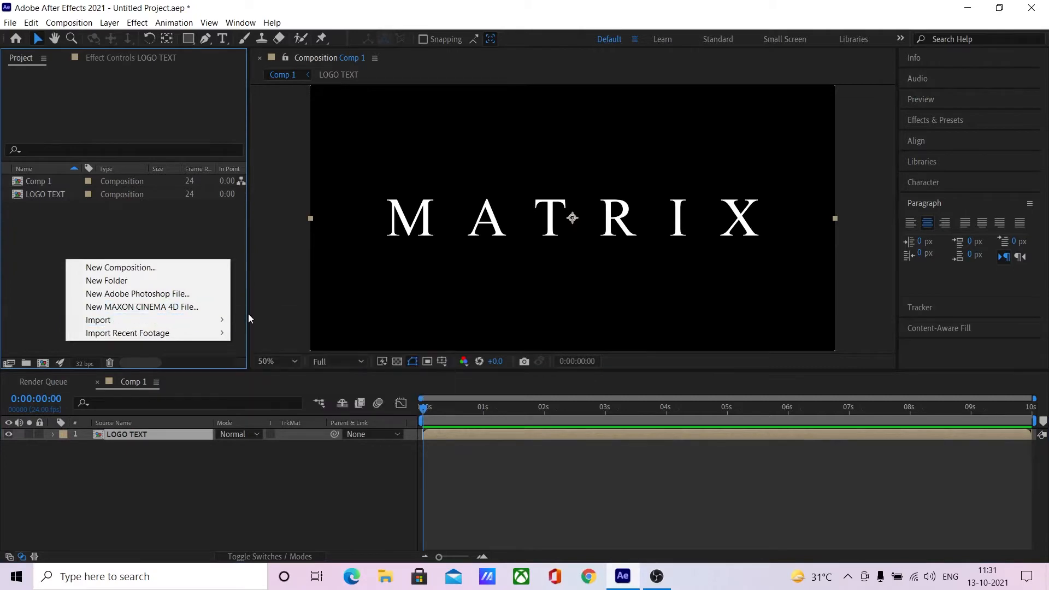
left_click(255, 319)
scroll(510, 186, "down", 2)
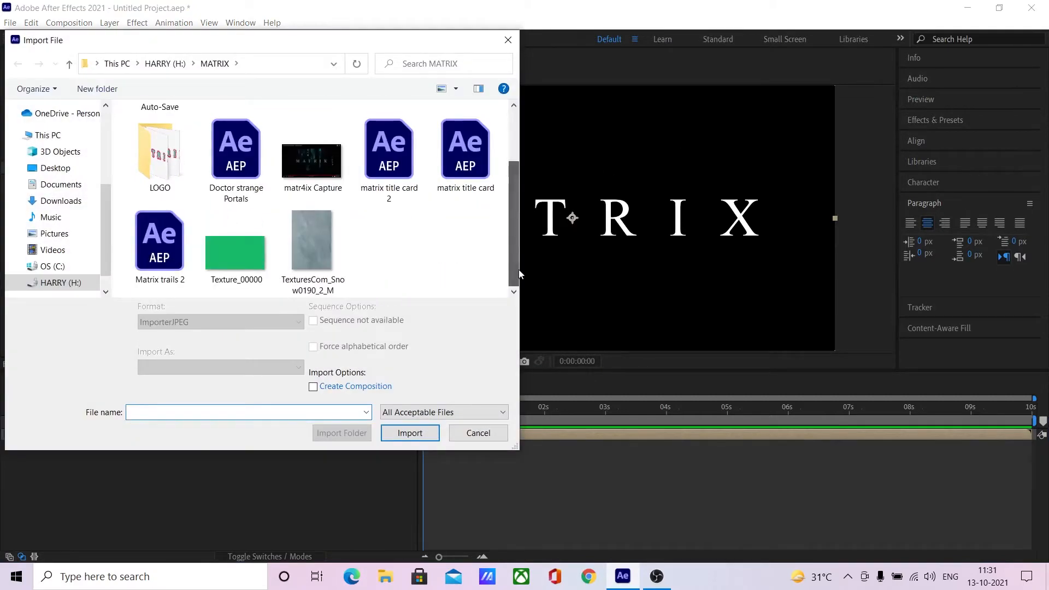
left_click(312, 242)
left_click(407, 435)
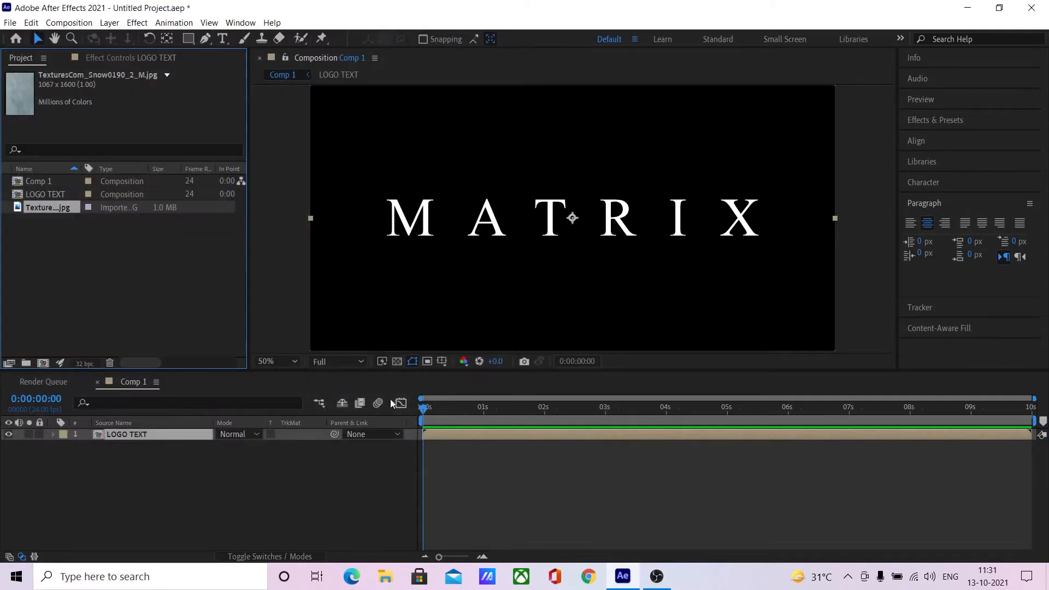
- Add the snow texture image above the LOGO TEXT layer and rotate it 90°
left_click_drag(127, 408, 119, 431)
key("comma")
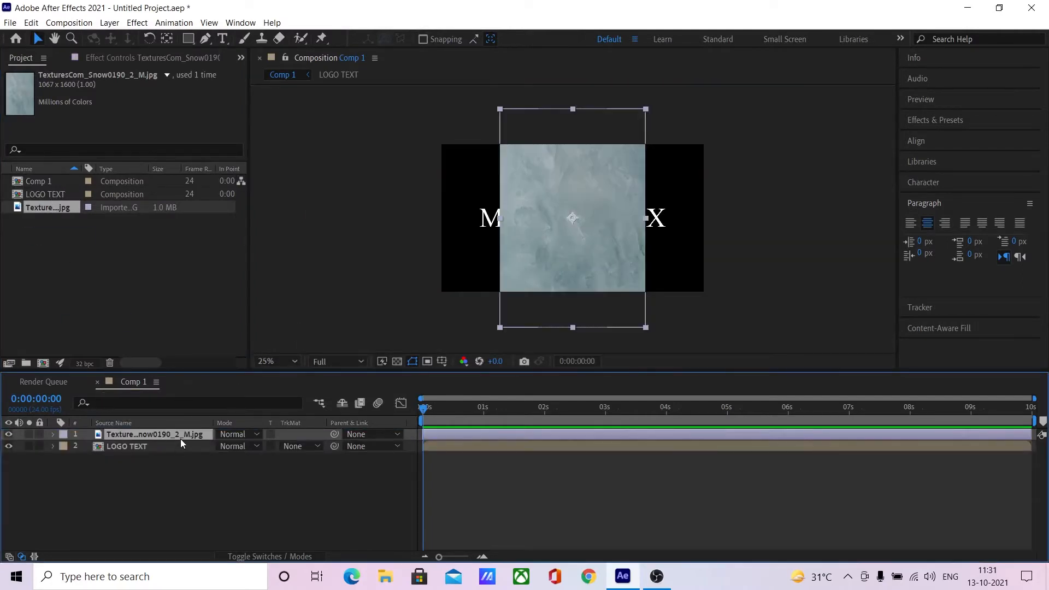
key("r")
left_click(236, 443)
type("90")
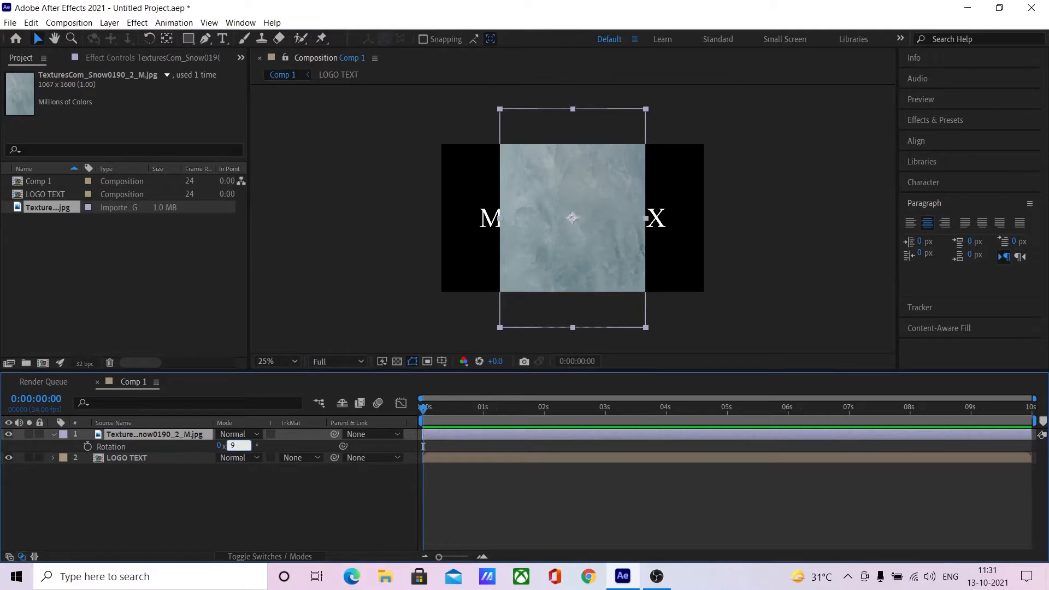
key("Return")
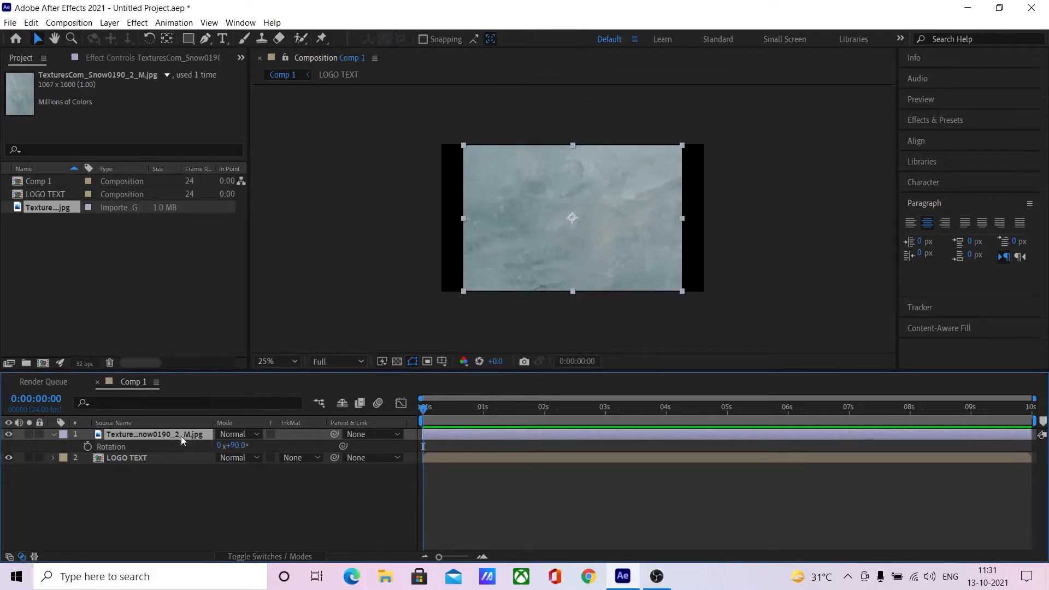
- Unlink the texture layer's scale proportions and enlarge it to about 107 by 129.5% to cover the frame
key("s")
left_click(221, 448)
left_click_drag(256, 446, 271, 446)
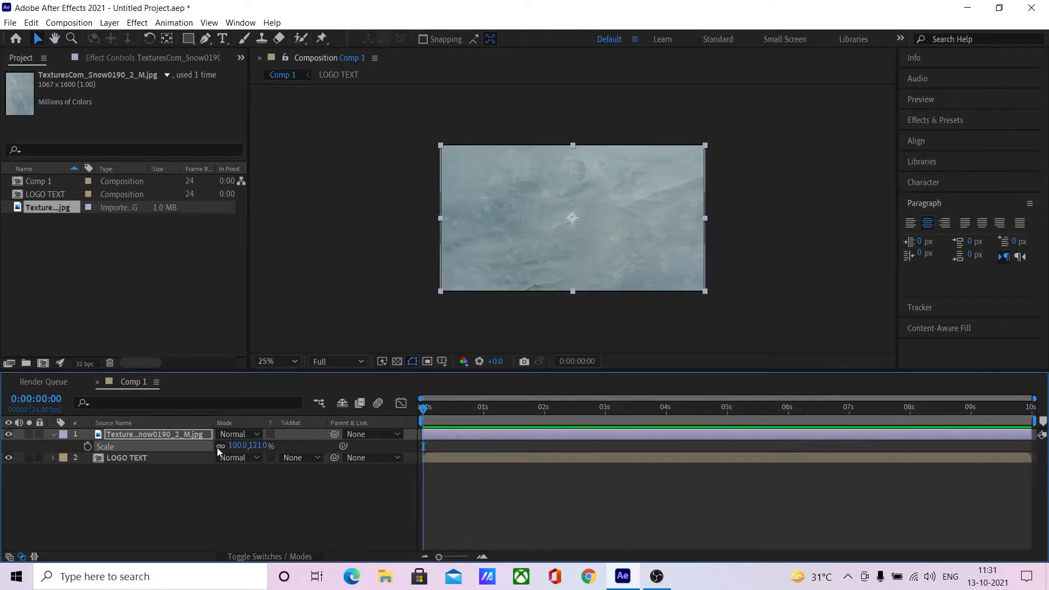
left_click_drag(235, 445, 238, 446)
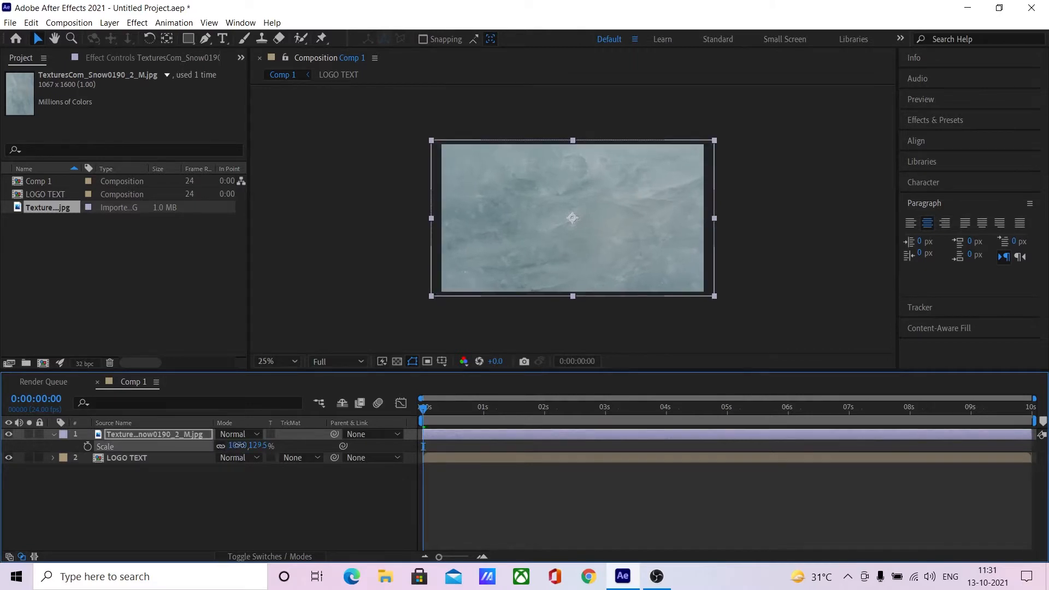
left_click(53, 434)
- Pre-compose the texture layer as LOGO TEXTURE, moving all attributes into the new composition
key("ctrl+shift+c")
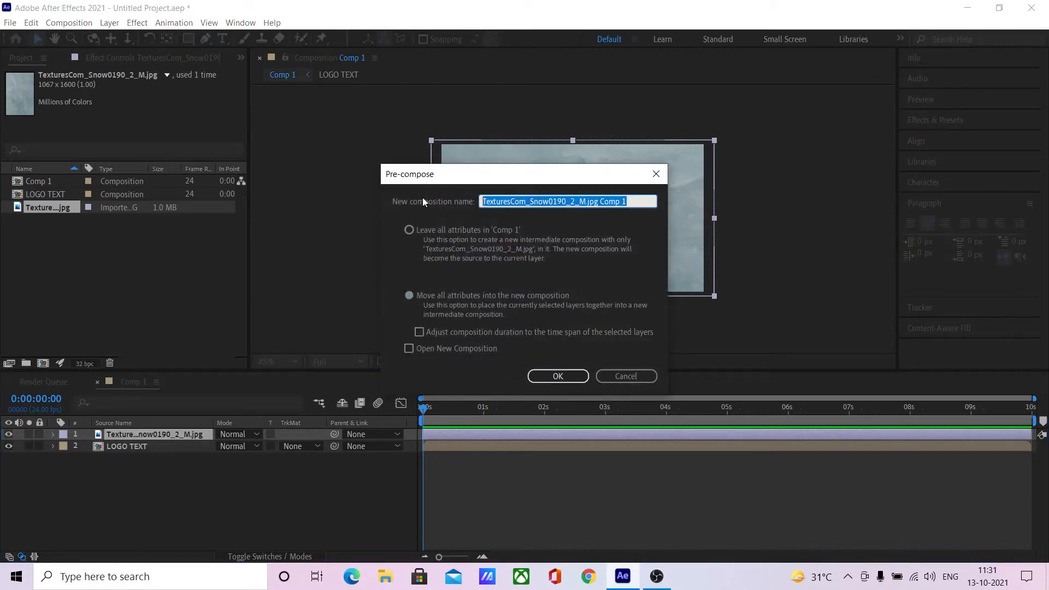
type("LOGO")
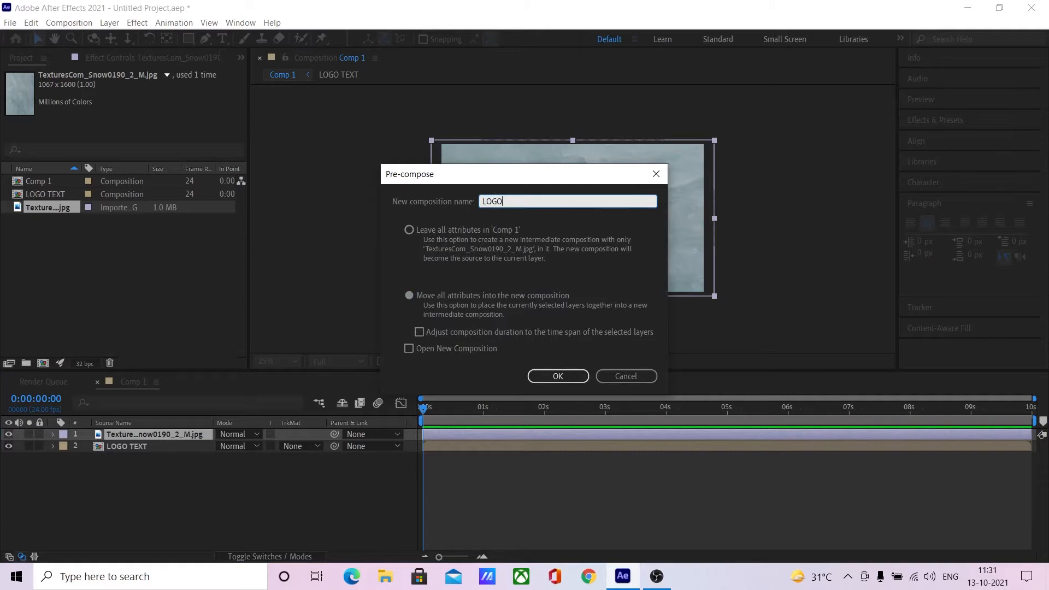
type(" TEXTURE")
key("Return")
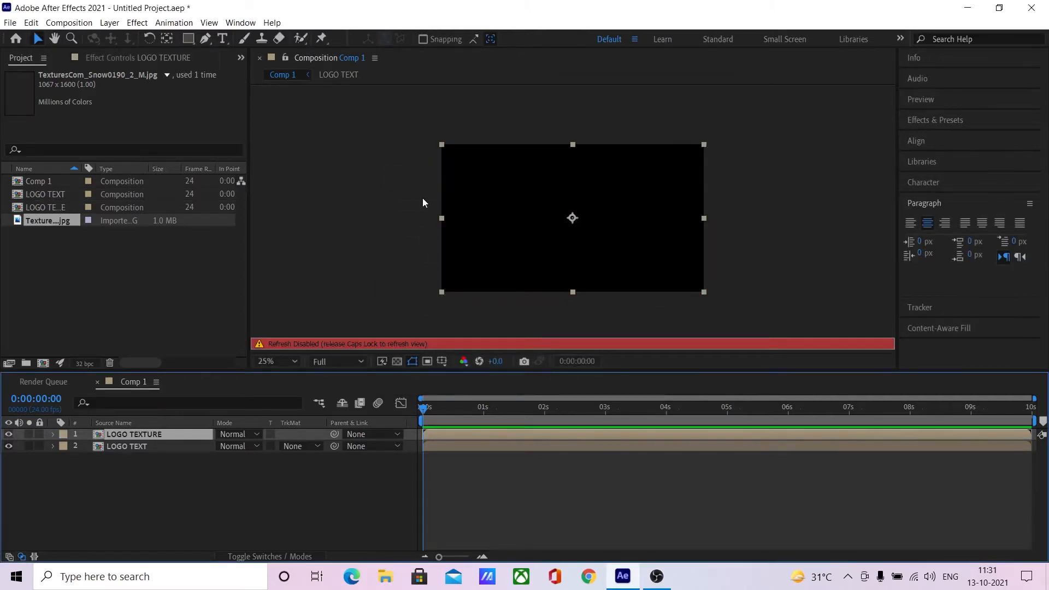
key("Caps_Lock")
- Find the Set Matte effect and apply it to the LOGO TEXTURE layer
key("comma")
key("comma")
left_click(282, 361)
left_click(299, 119)
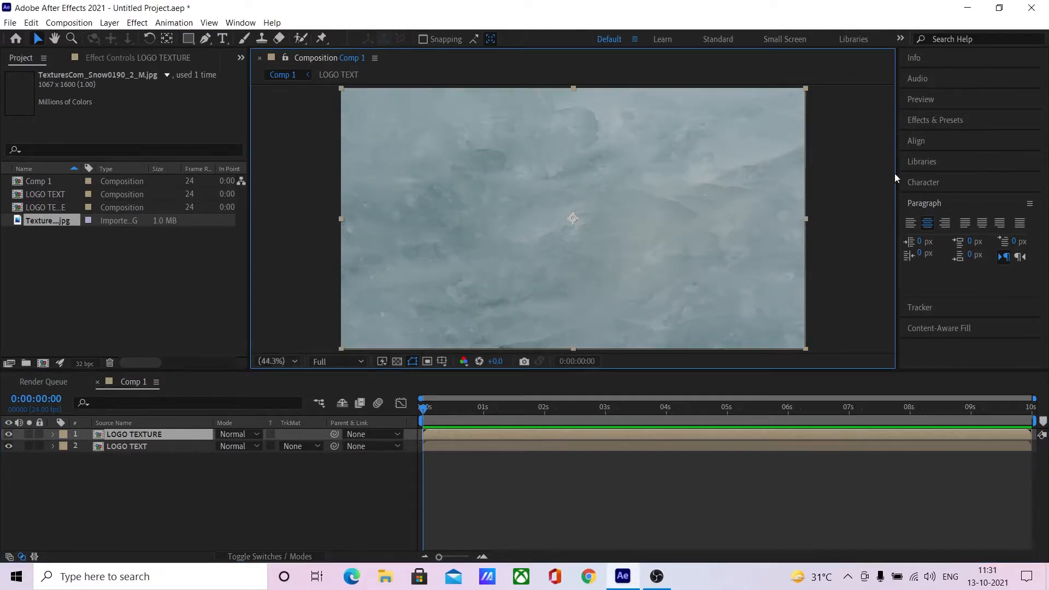
left_click(931, 119)
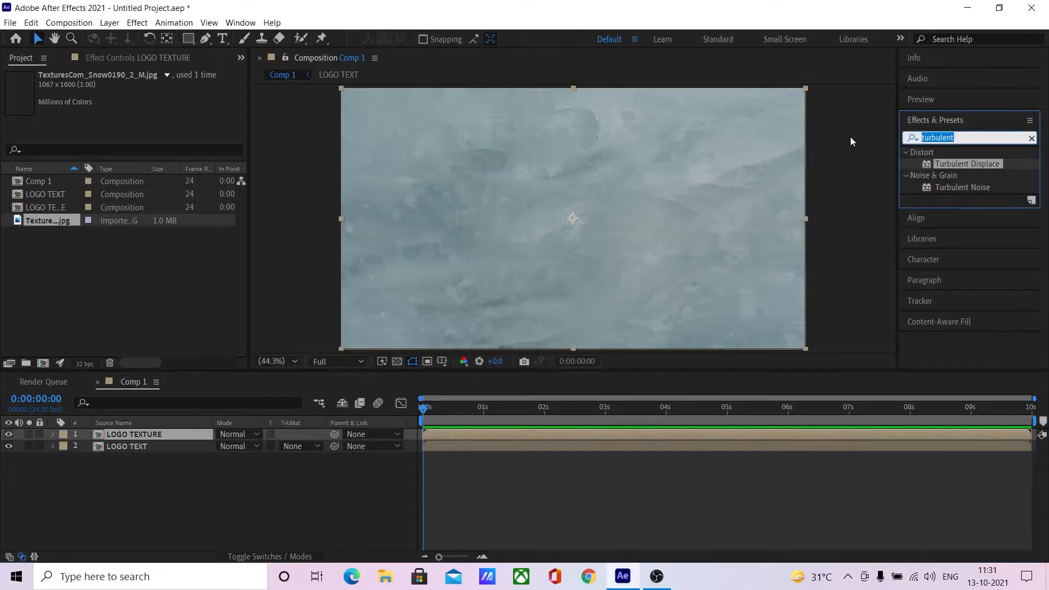
type("set matte")
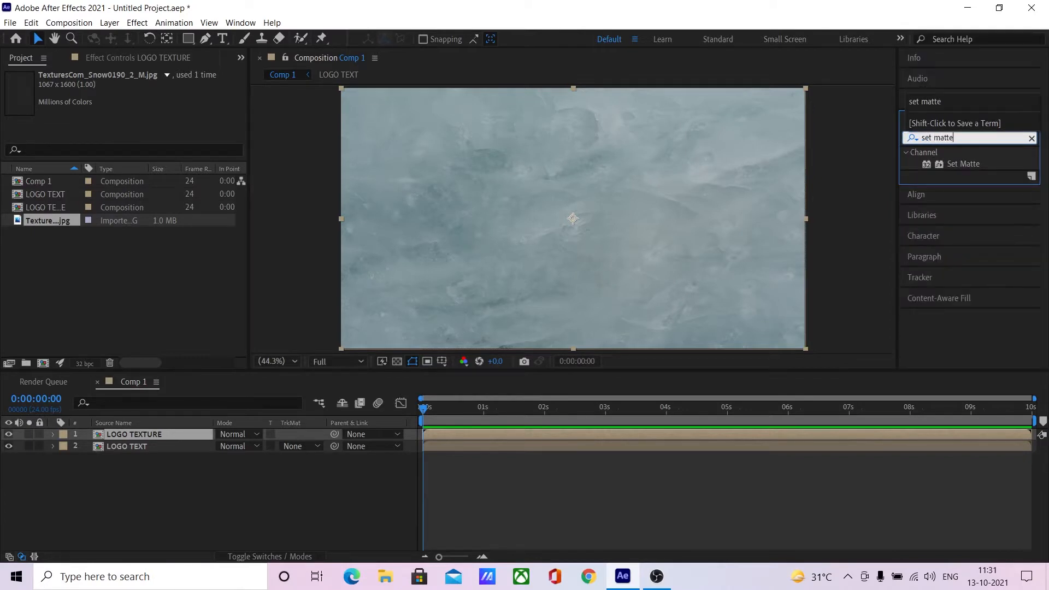
left_click_drag(966, 169, 192, 436)
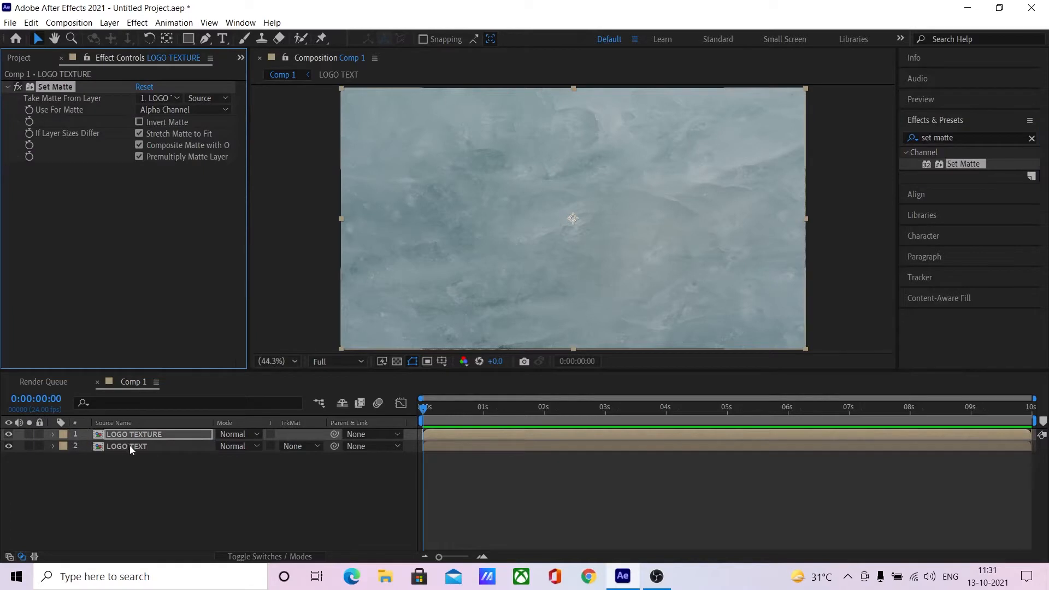
- Set the Set Matte effect to take its matte from the LOGO TEXT layer and inspect the textured letters
left_click(161, 100)
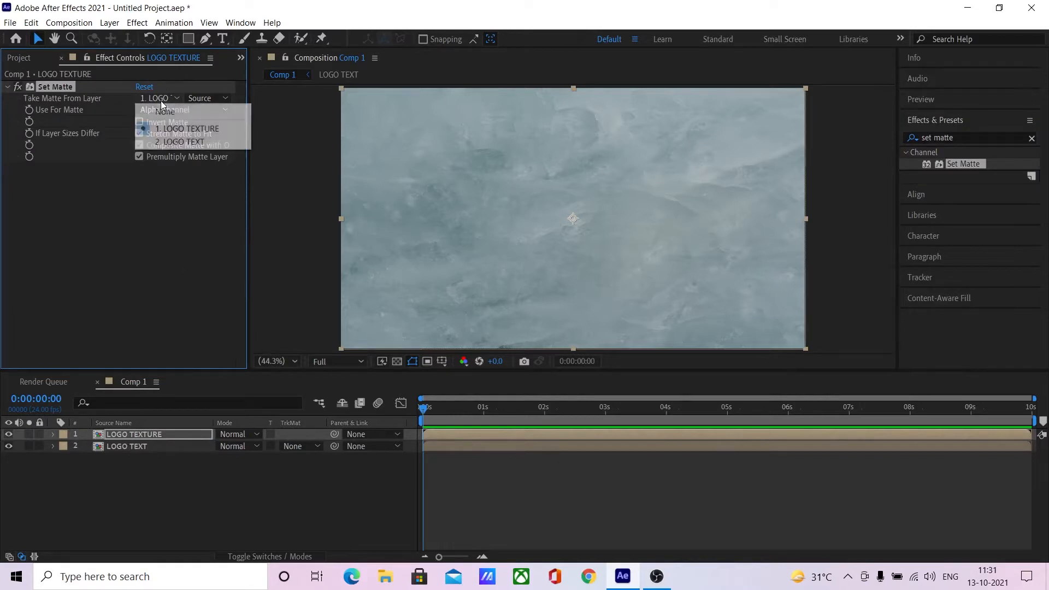
left_click(182, 142)
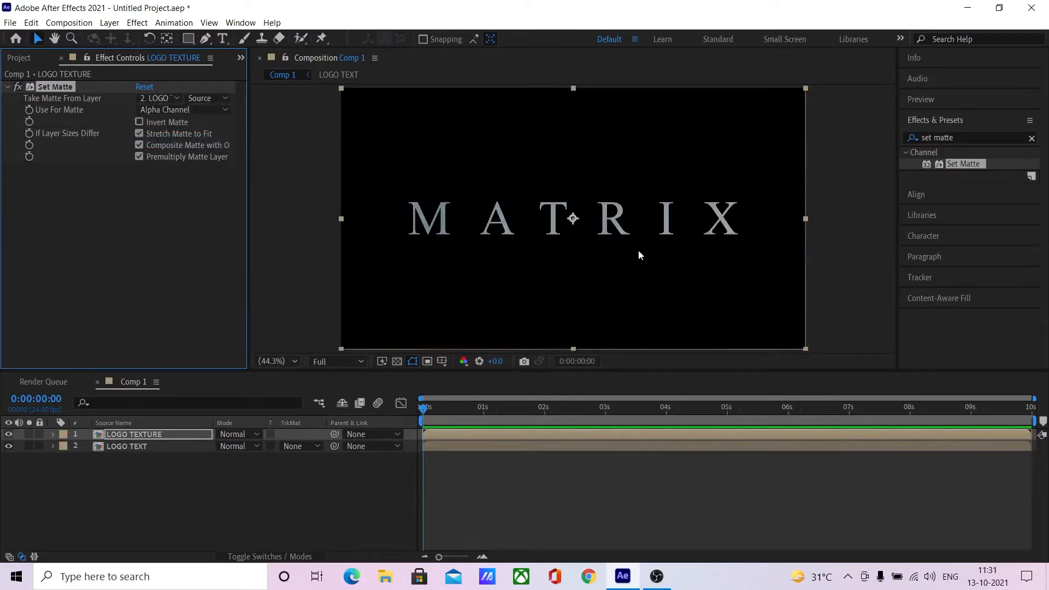
scroll(584, 244, "up", 4)
scroll(583, 243, "down", 3)
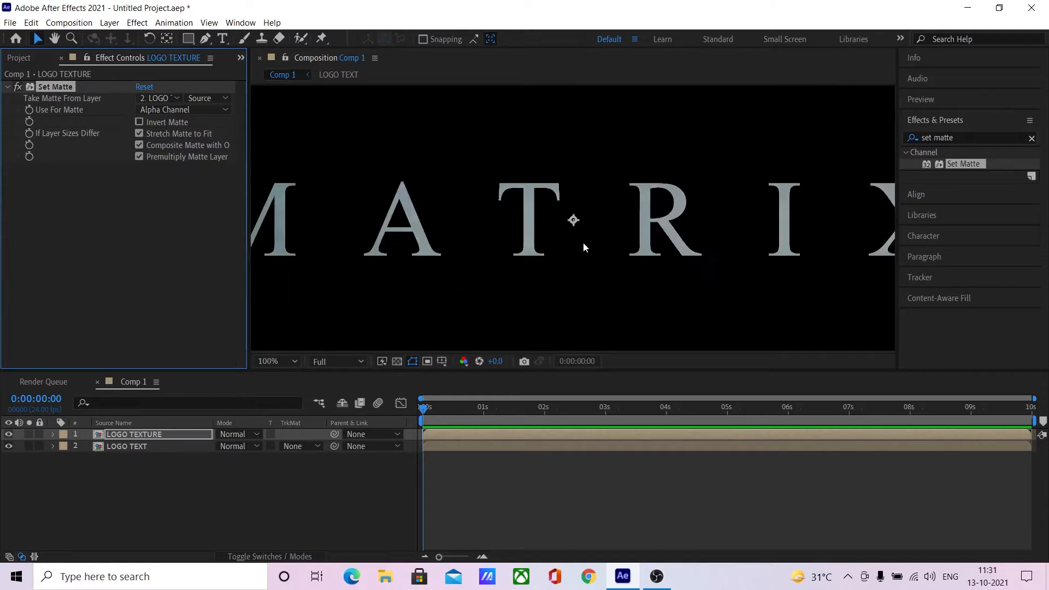
- Open the LOGO TEXTURE composition and apply the VC Color Vibrance effect to its texture image layer
double_click(162, 435)
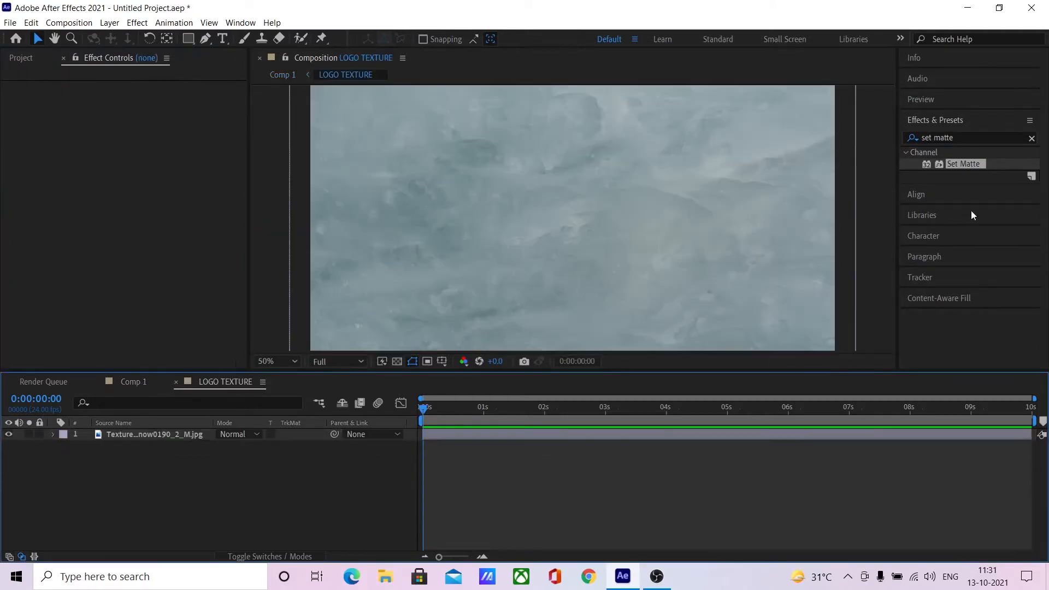
left_click(965, 136)
type("vc colo")
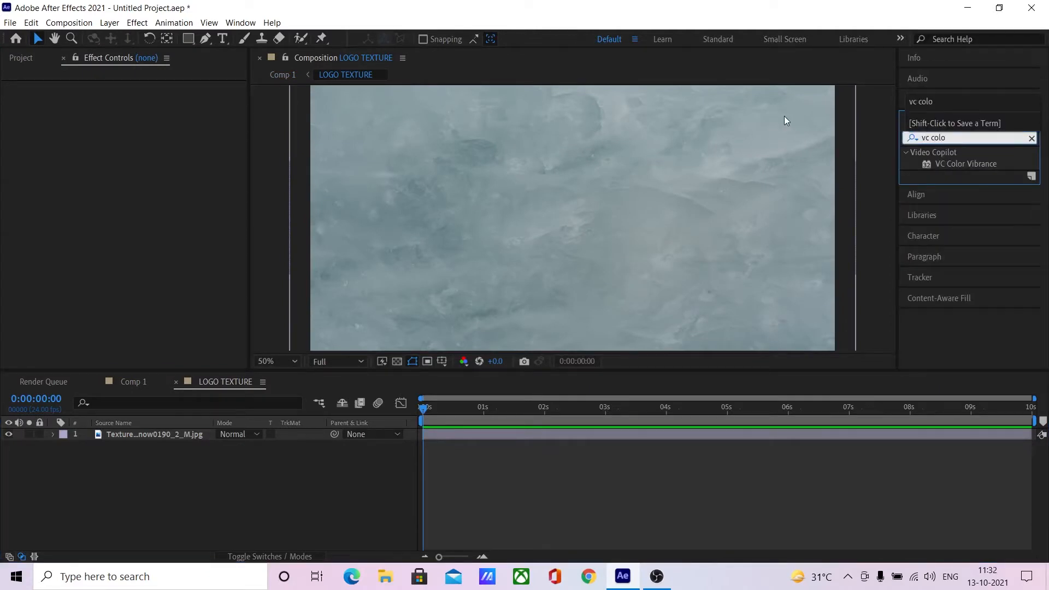
left_click_drag(956, 163, 185, 440)
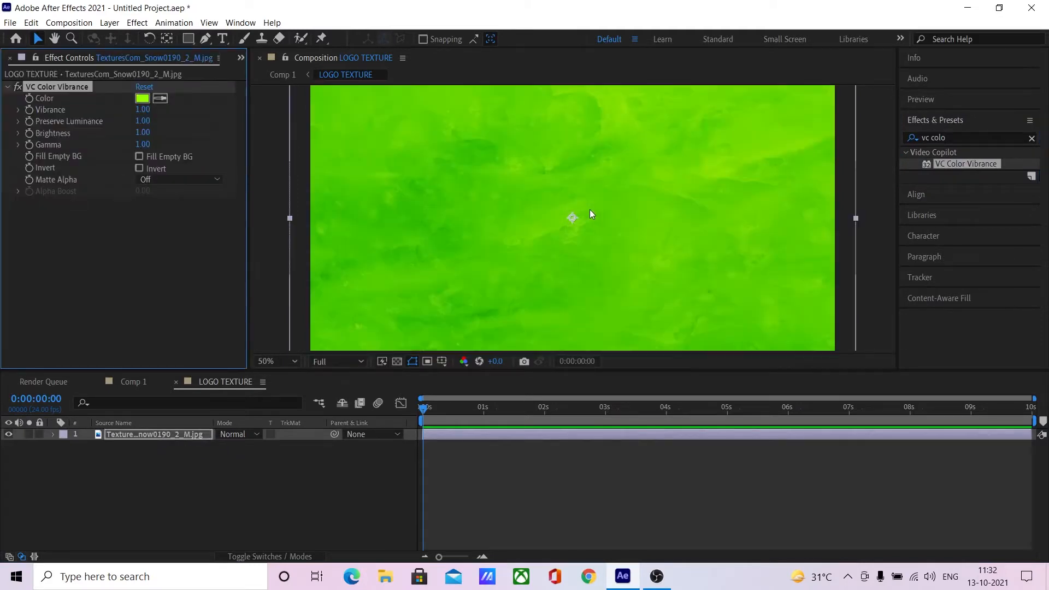
- Set the VC Color Vibrance gamma to 0.5 on the texture image
left_click(142, 145)
type("0.5")
key("Return")
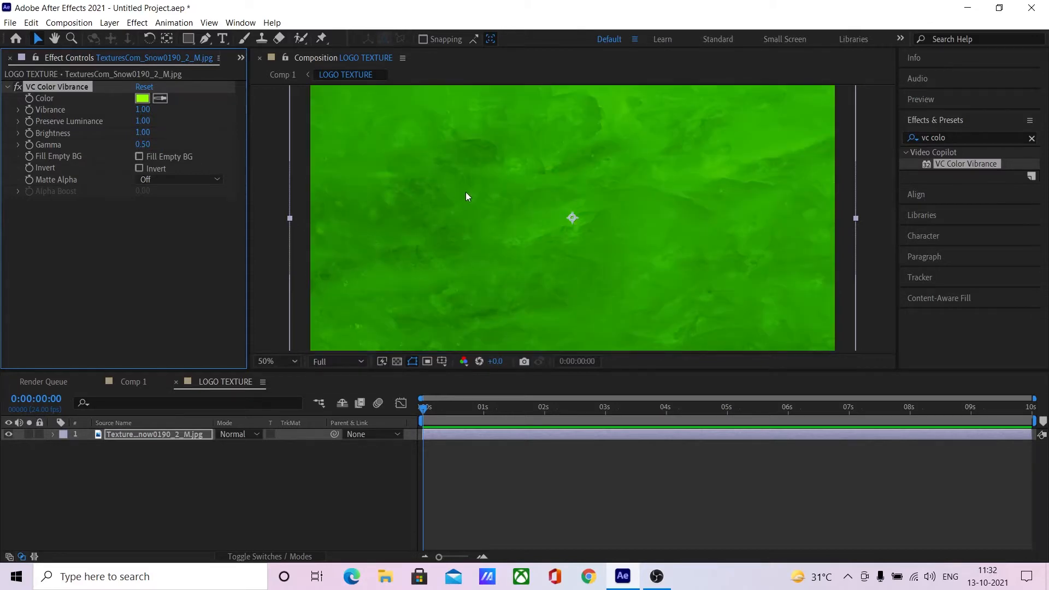
scroll(467, 196, "down", 2)
scroll(468, 196, "up", 2)
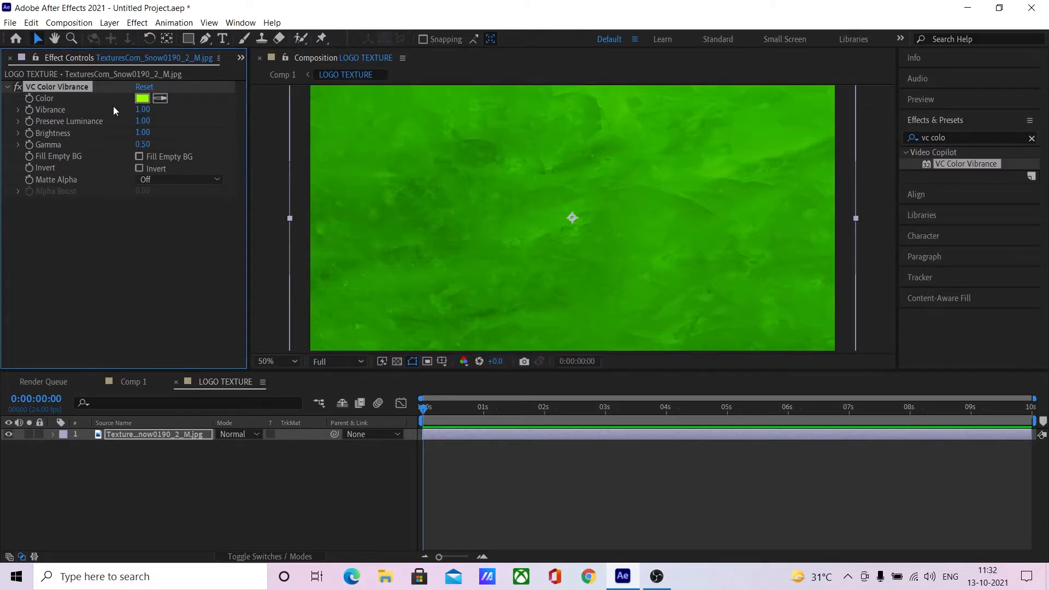
- Set the VC Color Vibrance color of the texture image to the teal-green 00FFCA
left_click(141, 100)
left_click_drag(189, 282, 188, 272)
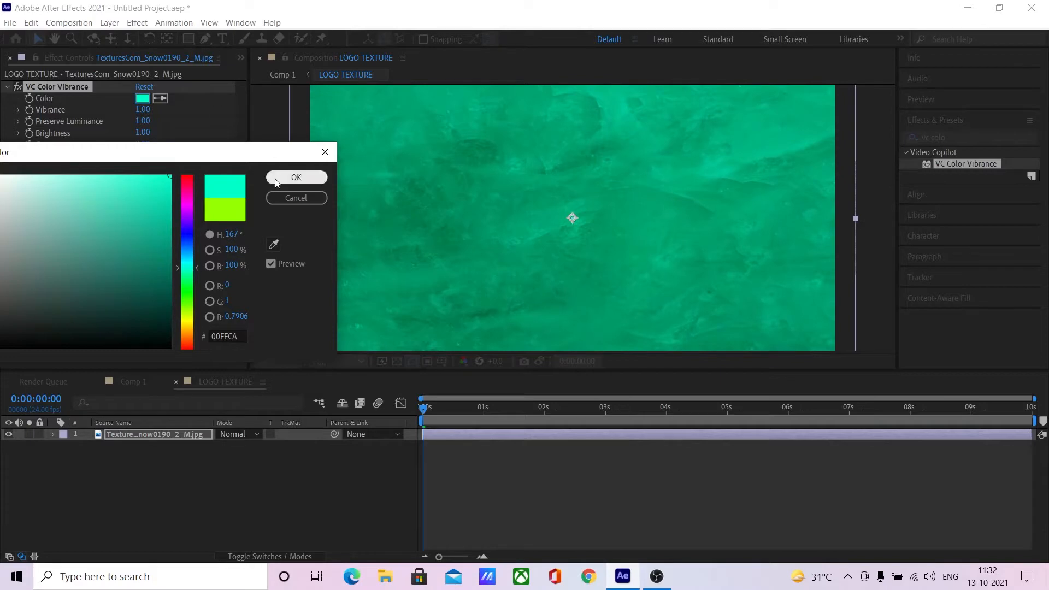
left_click(296, 177)
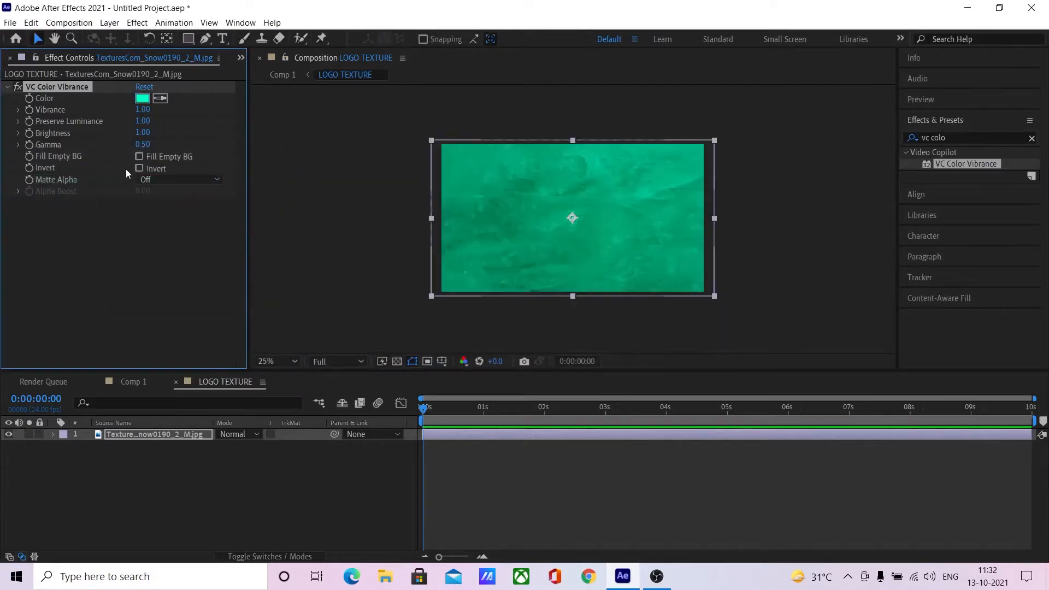
- Find the Fast Box Blur effect and apply it to the texture image layer below VC Color Vibrance
left_click(956, 137)
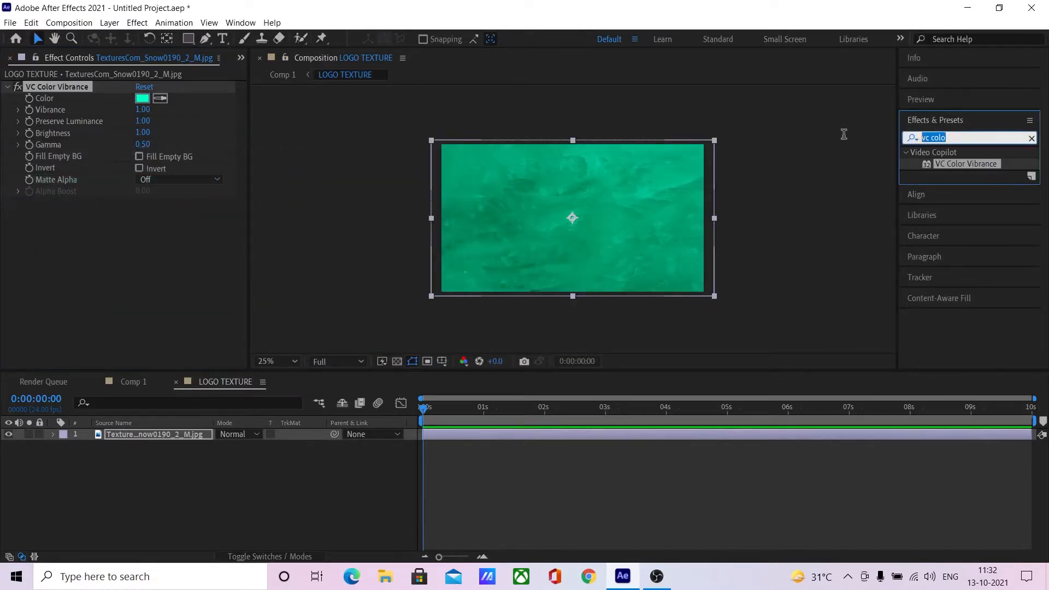
type("fast b")
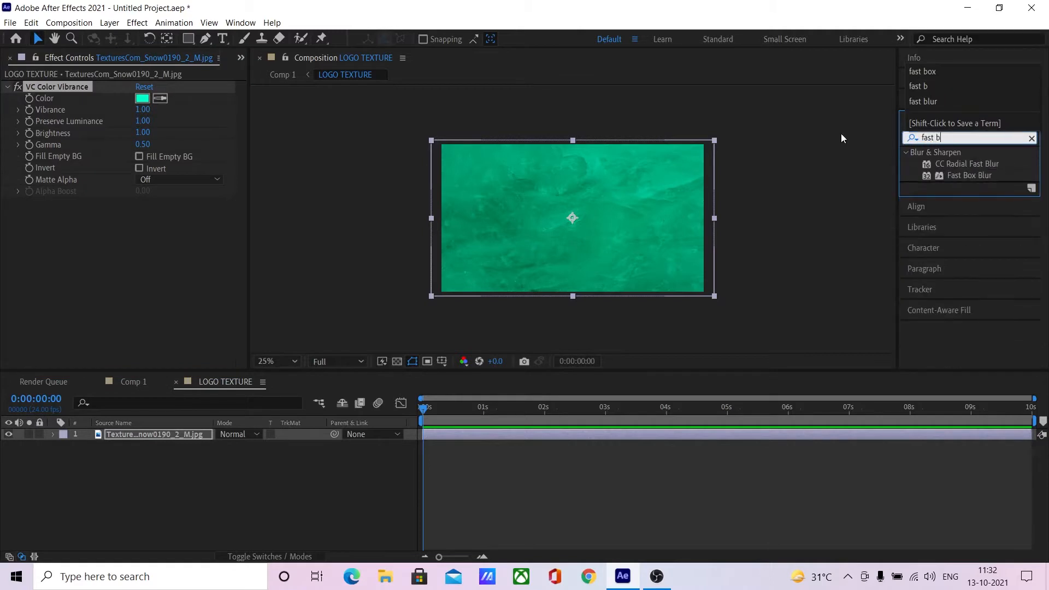
left_click_drag(970, 176, 139, 247)
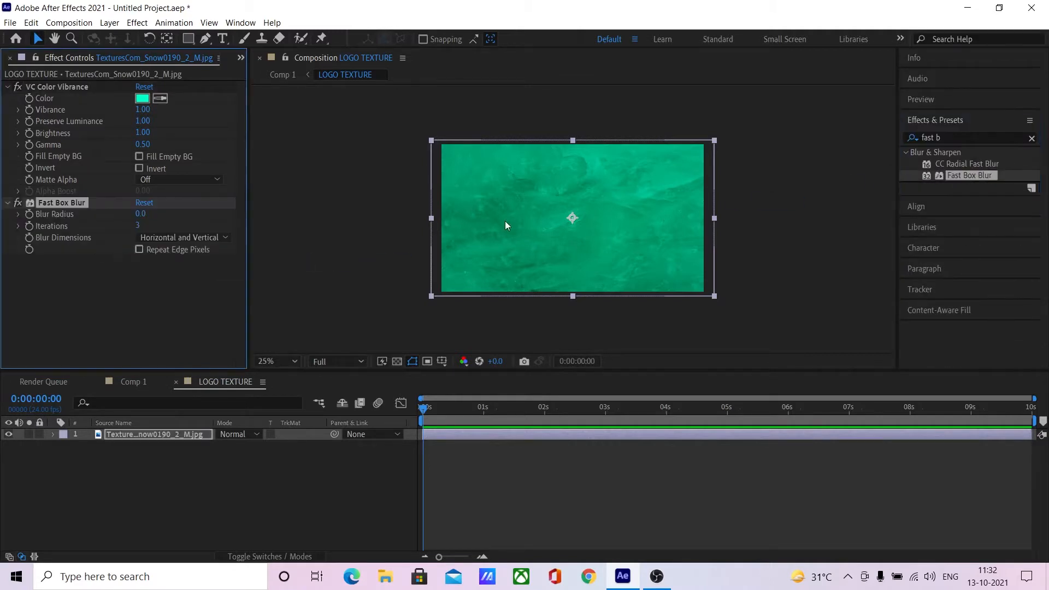
- Set the Fast Box Blur radius to 3 and enable Repeat Edge Pixels
left_click(142, 215)
key("BackSpace")
type("3")
key("Return")
scroll(574, 270, "up", 2)
left_click(139, 250)
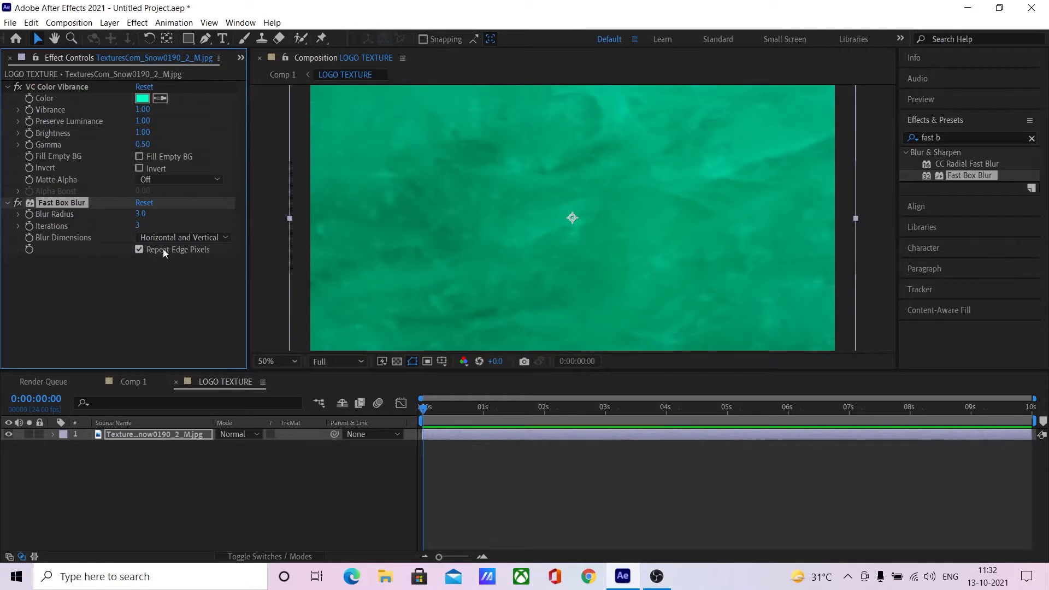
- Return to Comp 1 and apply the Bevel Alpha effect to the LOGO TEXTURE layer
left_click(131, 382)
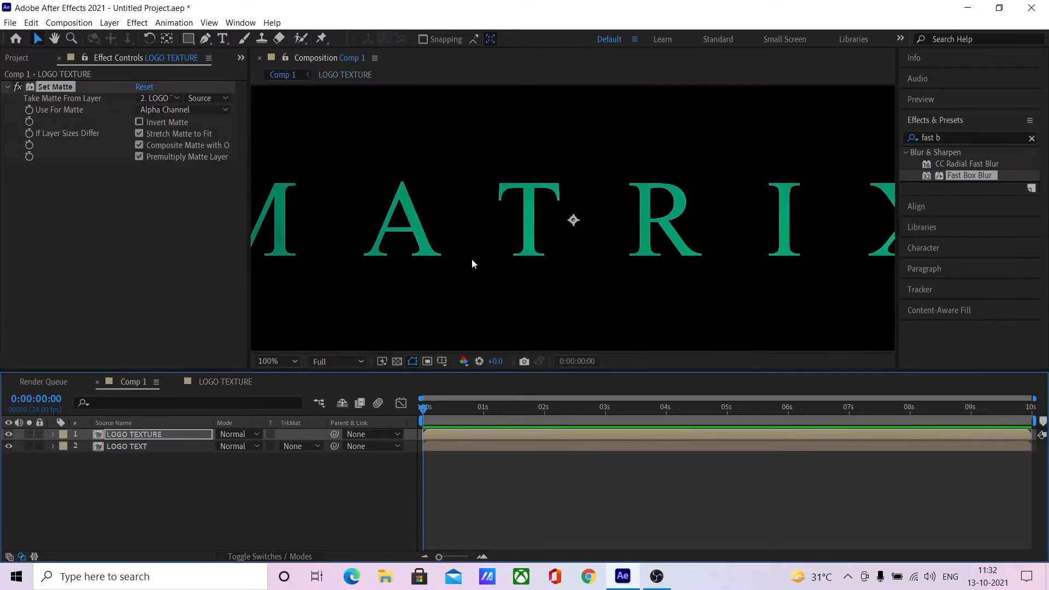
left_click(951, 139)
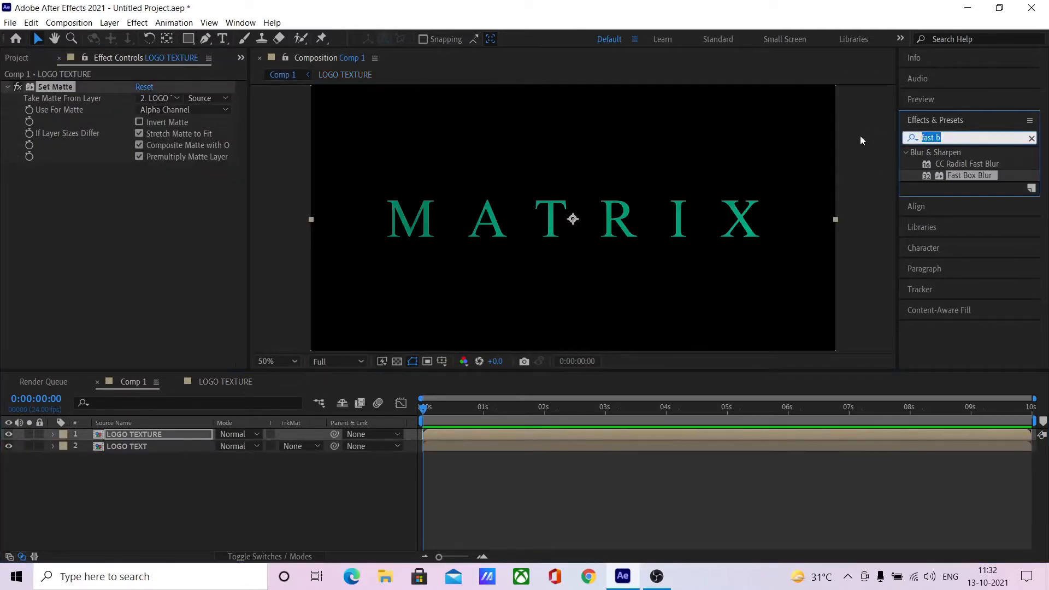
type("beve")
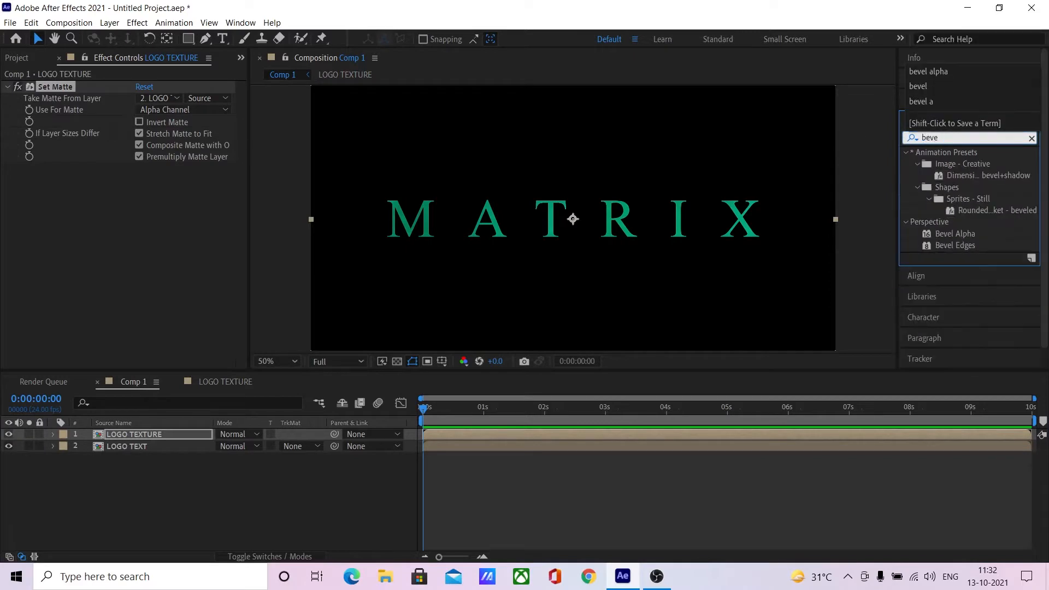
left_click_drag(958, 234, 117, 274)
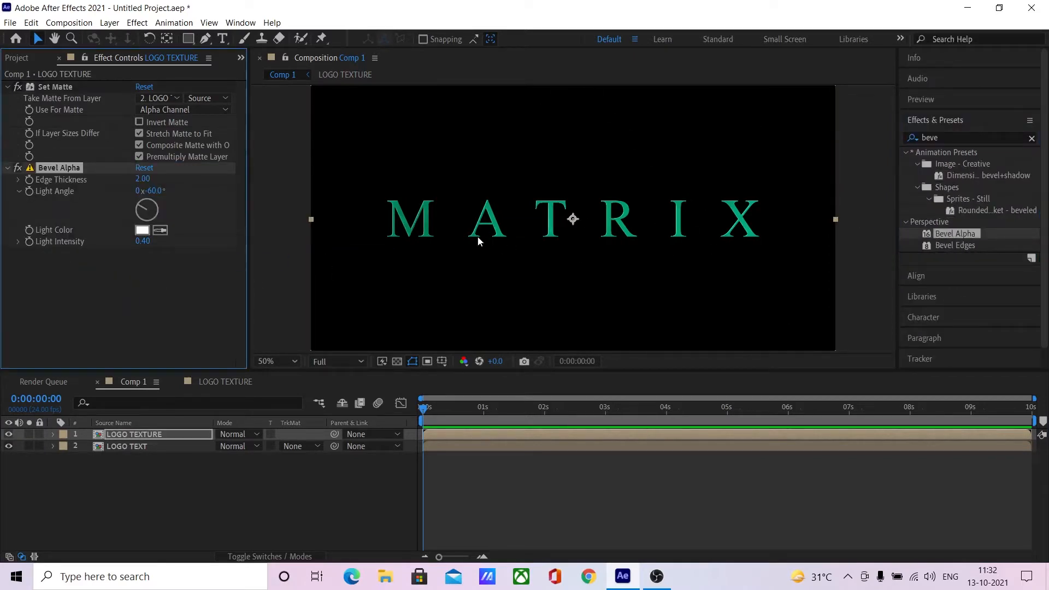
- Set the Bevel Alpha light angle to 90° and check the beveled letter edges
left_click(159, 191)
type("90")
key("Return")
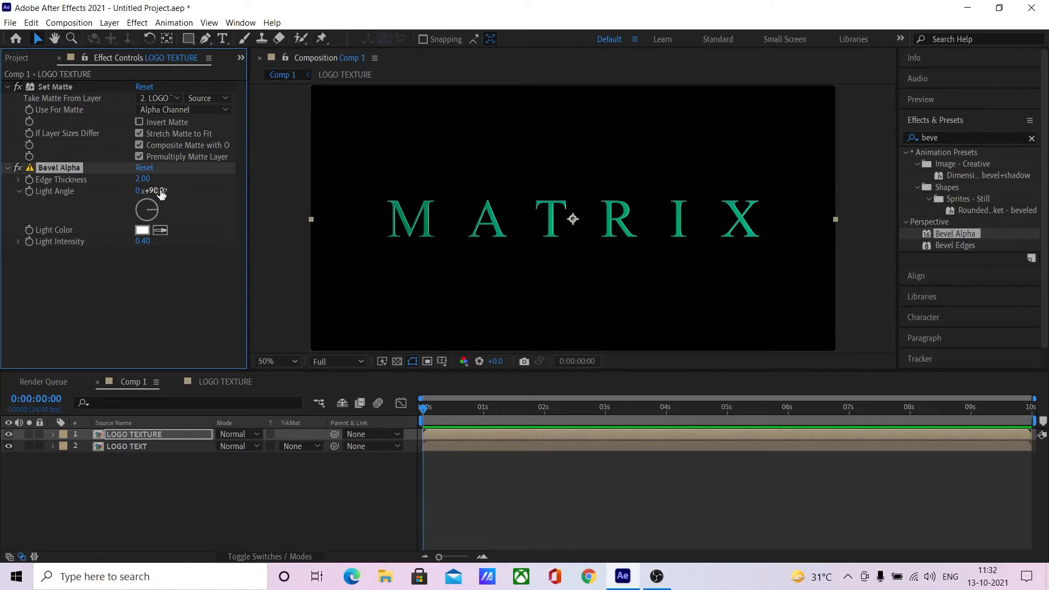
key("slash")
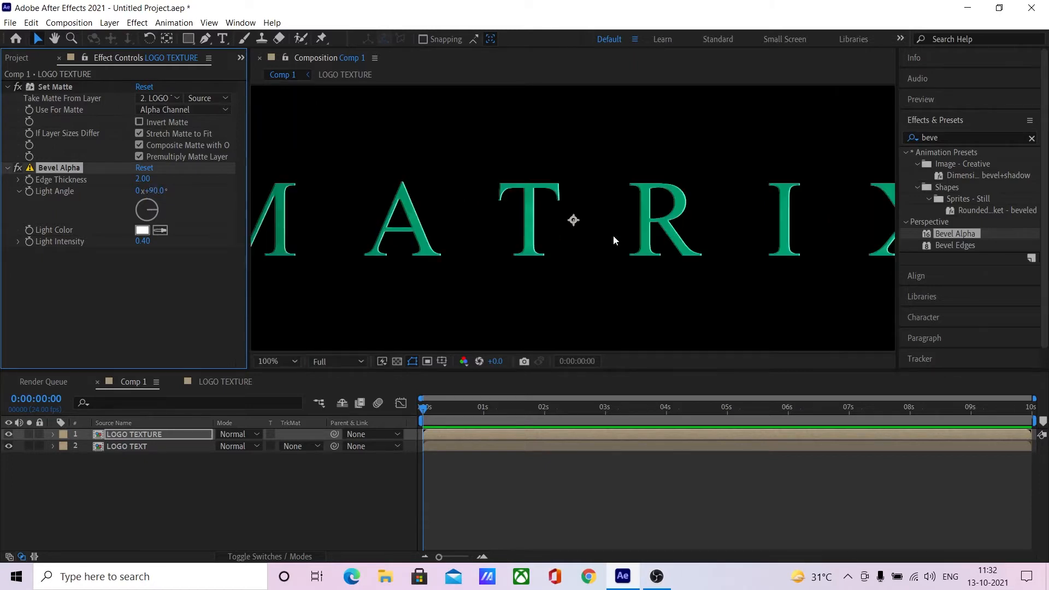
key("comma")
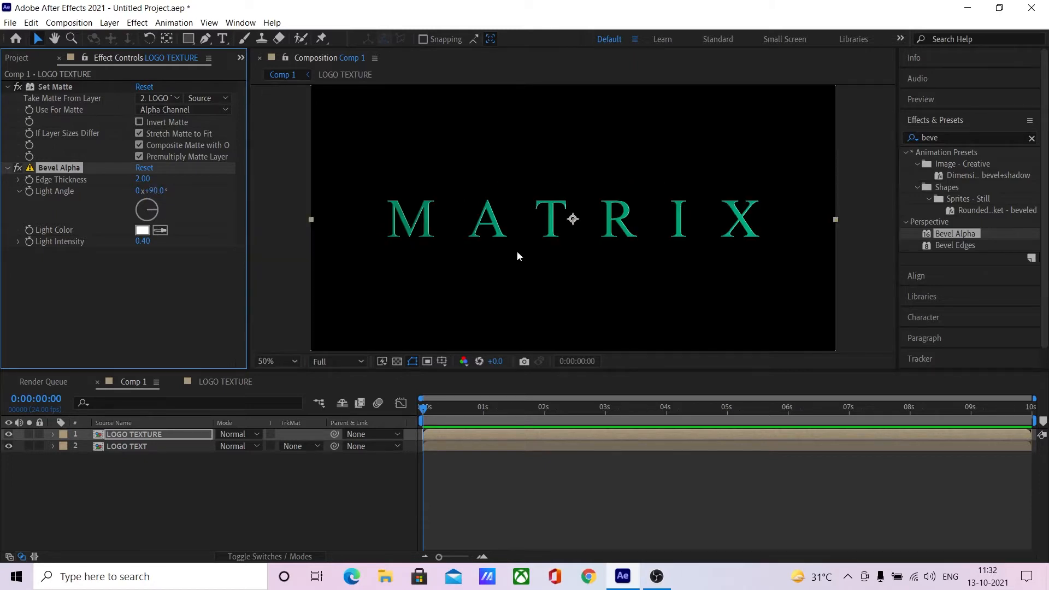
- Change the Bevel Alpha light color to bright green 1DFF00 and inspect the letter edges up close
left_click(142, 230)
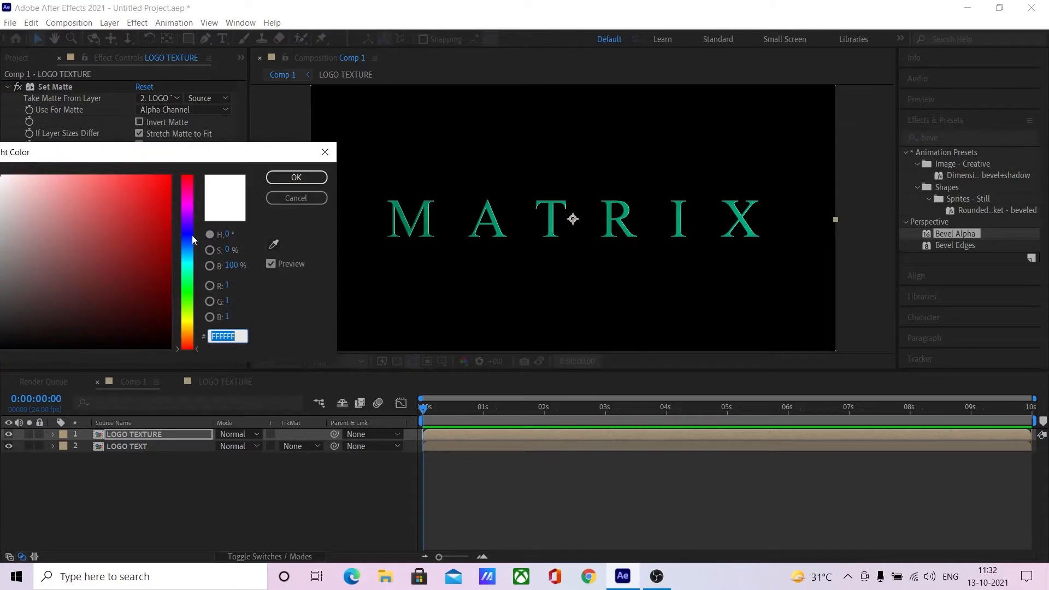
left_click(188, 295)
left_click_drag(144, 200, 291, 110)
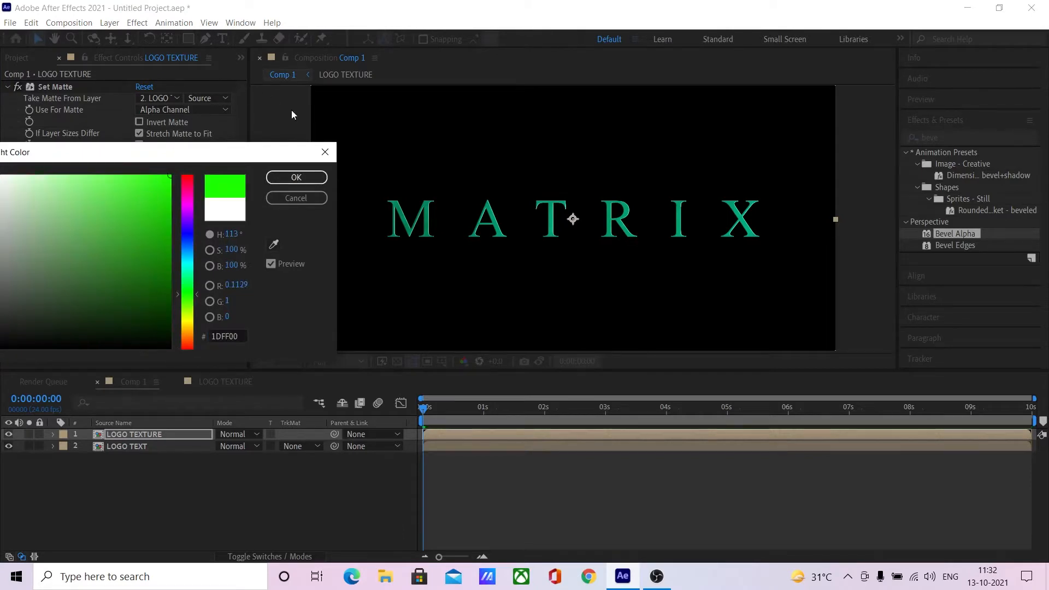
left_click(297, 177)
key("period")
key("period")
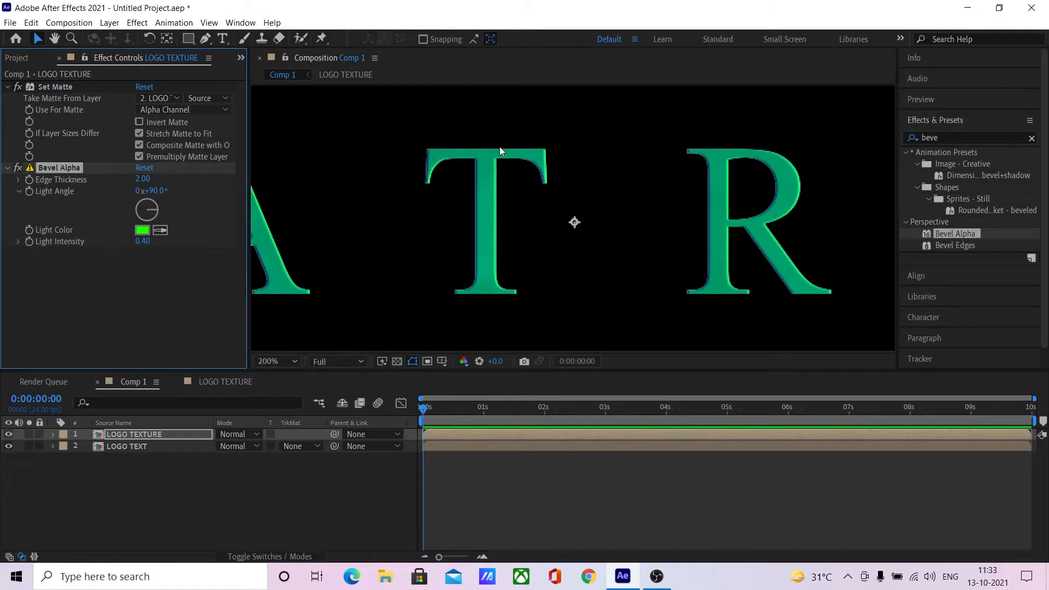
key("comma")
key("comma")
key("comma")
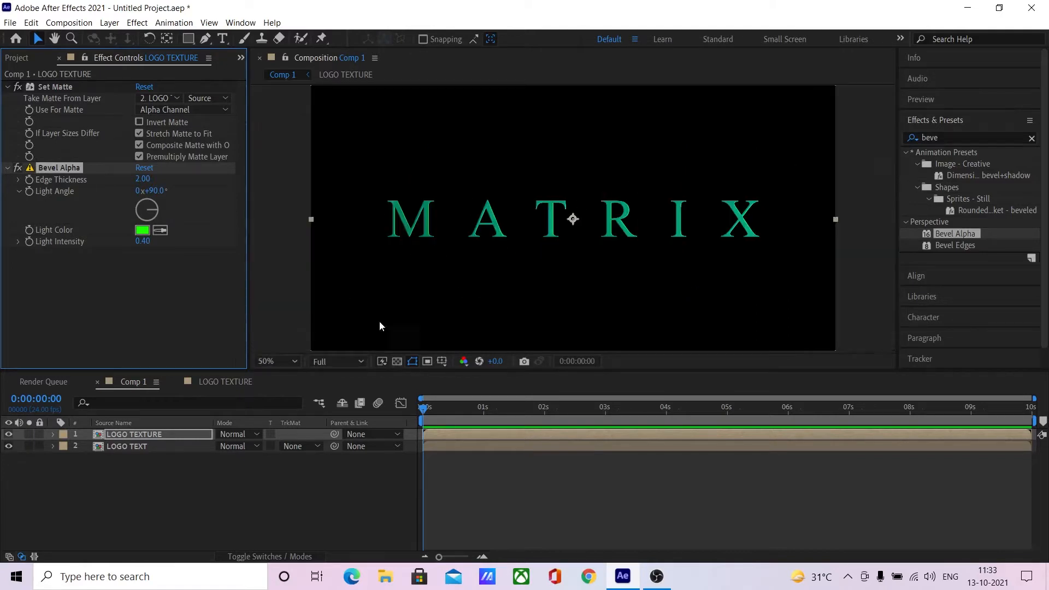
- Duplicate the LOGO TEXTURE layer and rename the lower copy LOGO EXTRUSION
left_click(152, 434)
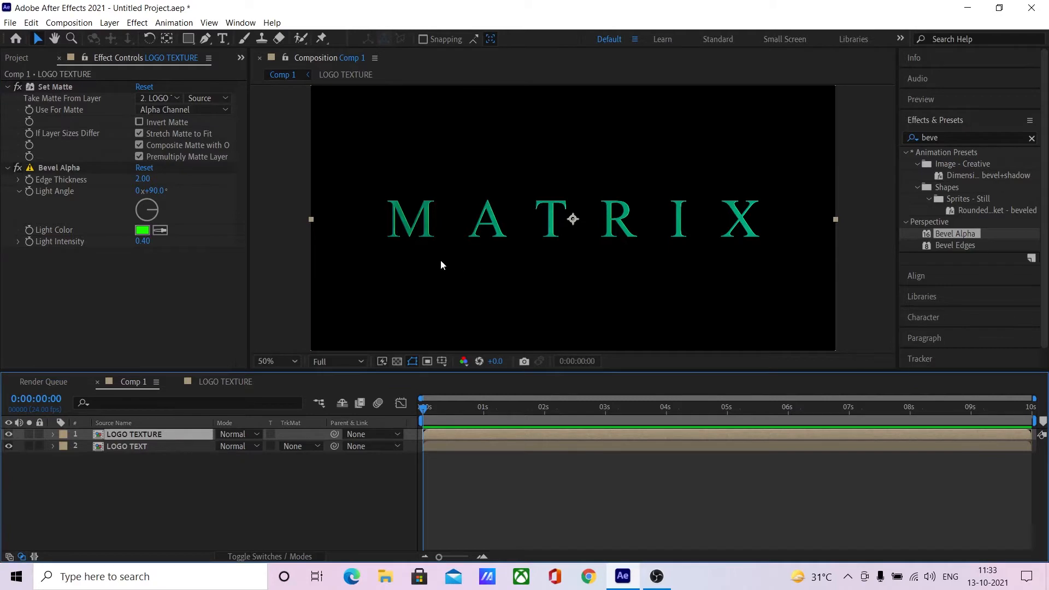
key("ctrl+d")
left_click(158, 446)
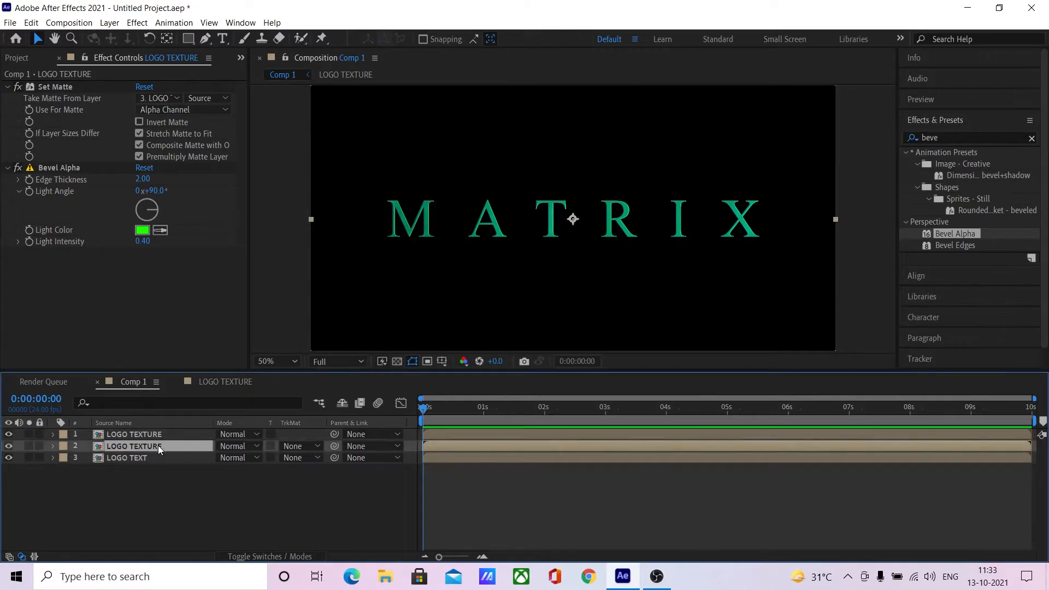
key("Return")
type("LOG")
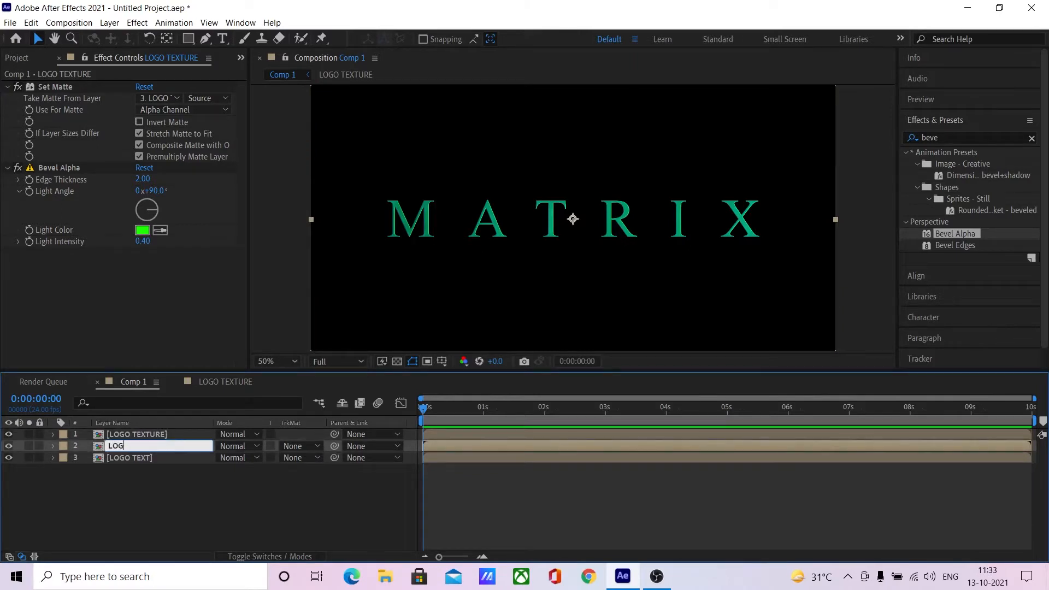
type("O EXTRUSION")
key("Return")
- Collapse the existing effects on LOGO EXTRUSION and add the CC Radial Blur effect to it
left_click(8, 87)
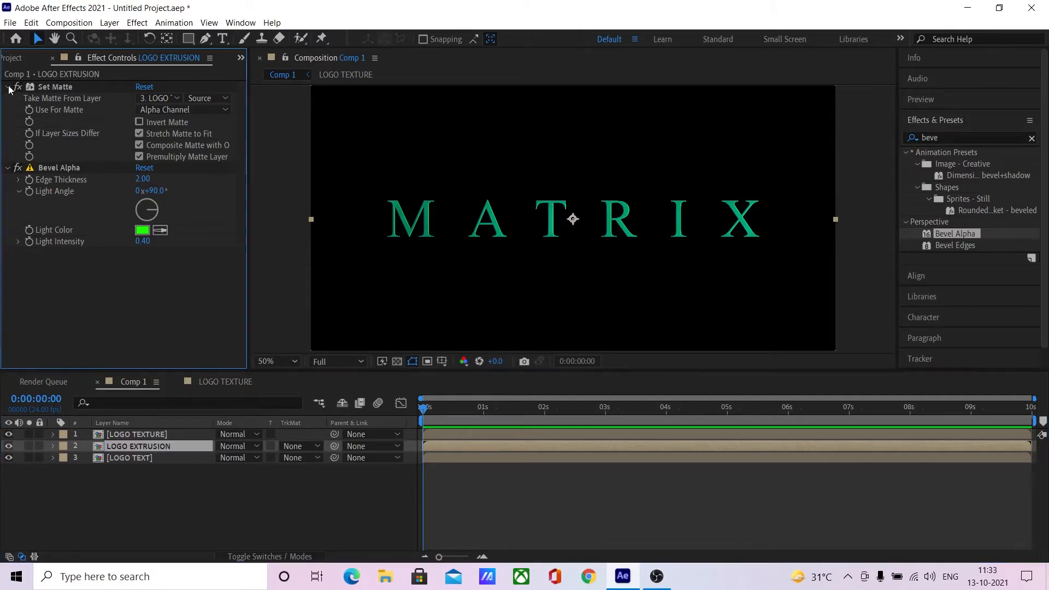
left_click(7, 99)
left_click(974, 138)
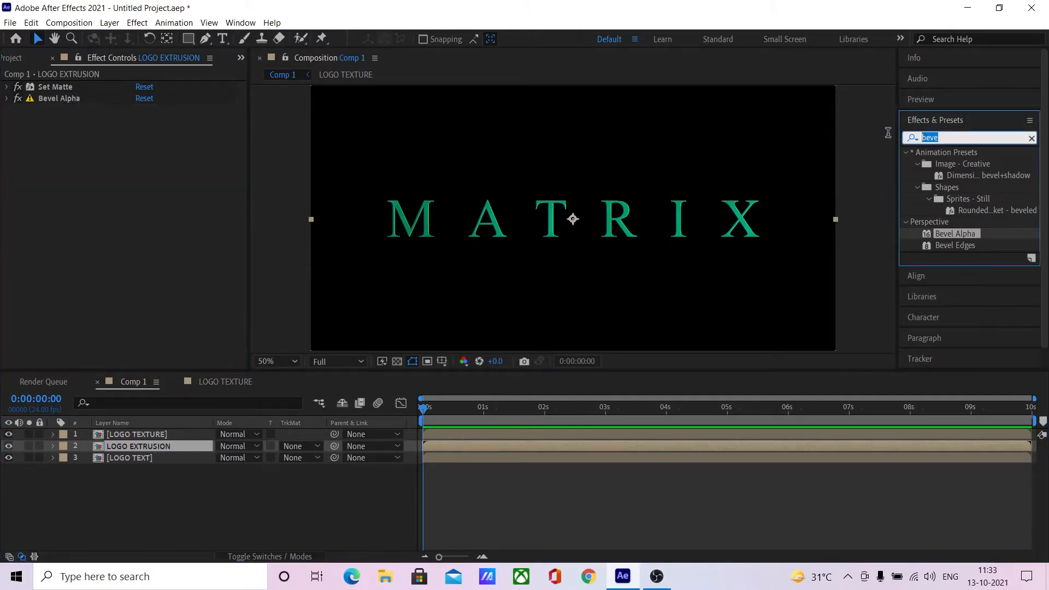
type("CC RADIAL")
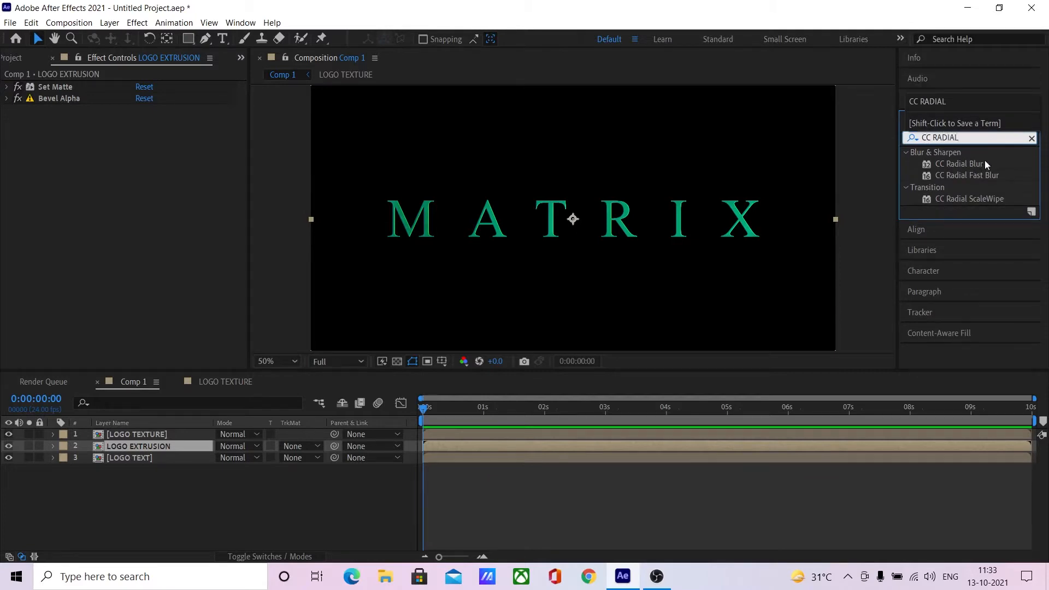
left_click_drag(967, 164, 164, 202)
- Set the CC Radial Blur type to Fading Zoom and its amount to -18
key("Caps_Lock")
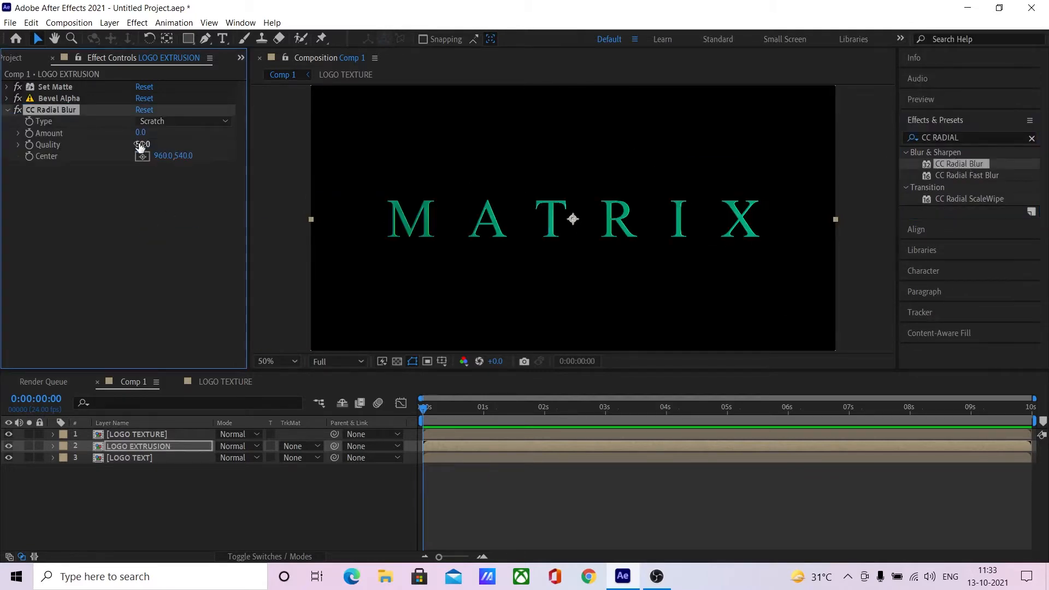
left_click(153, 123)
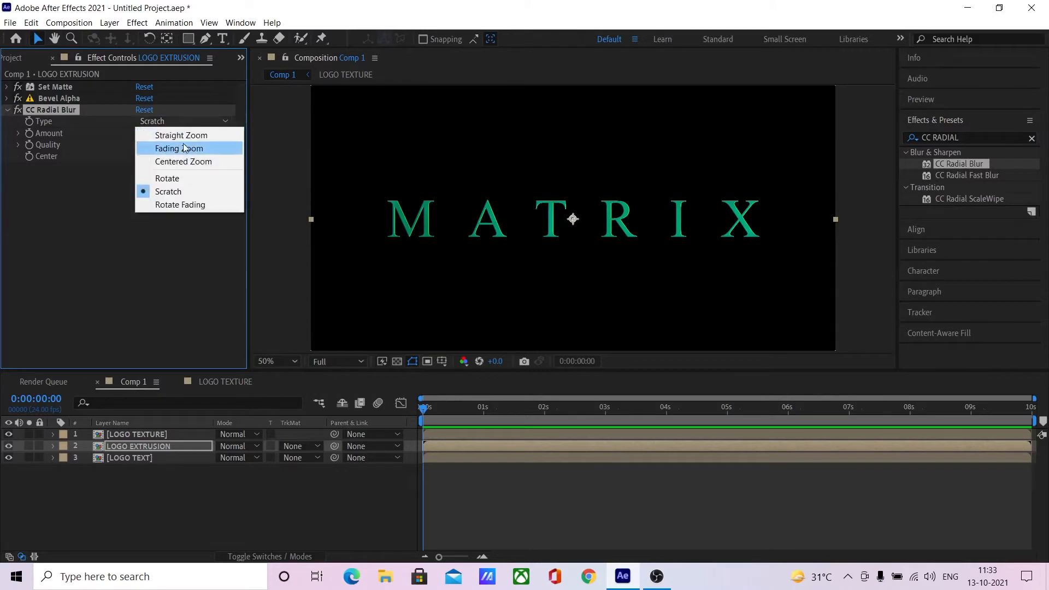
left_click(178, 148)
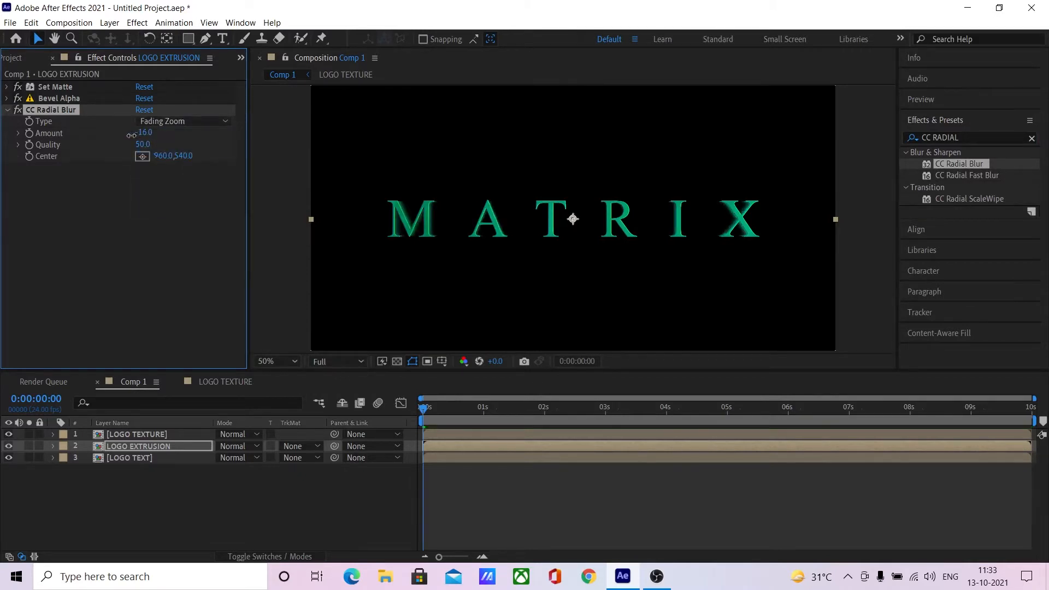
- Find the Curves color correction effect and apply it to LOGO EXTRUSION after CC Radial Blur
left_click(959, 137)
type("cu")
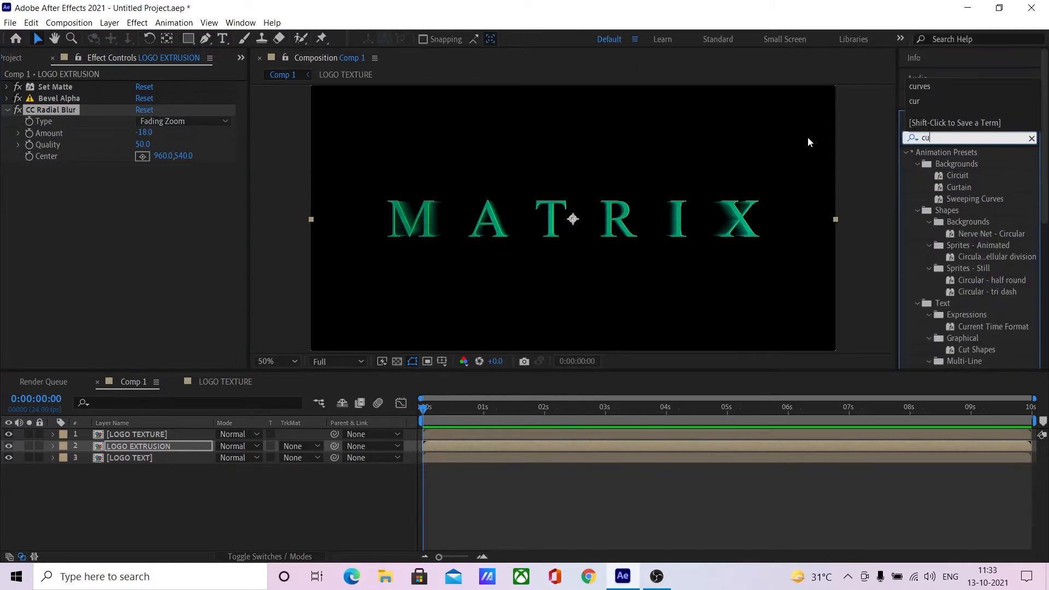
type("rves")
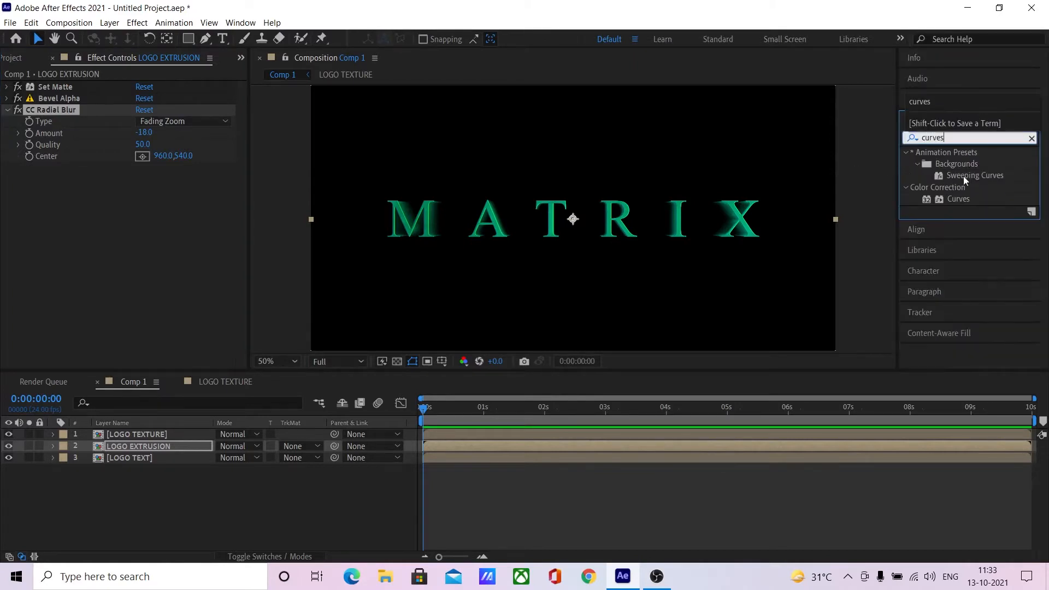
left_click_drag(959, 198, 59, 278)
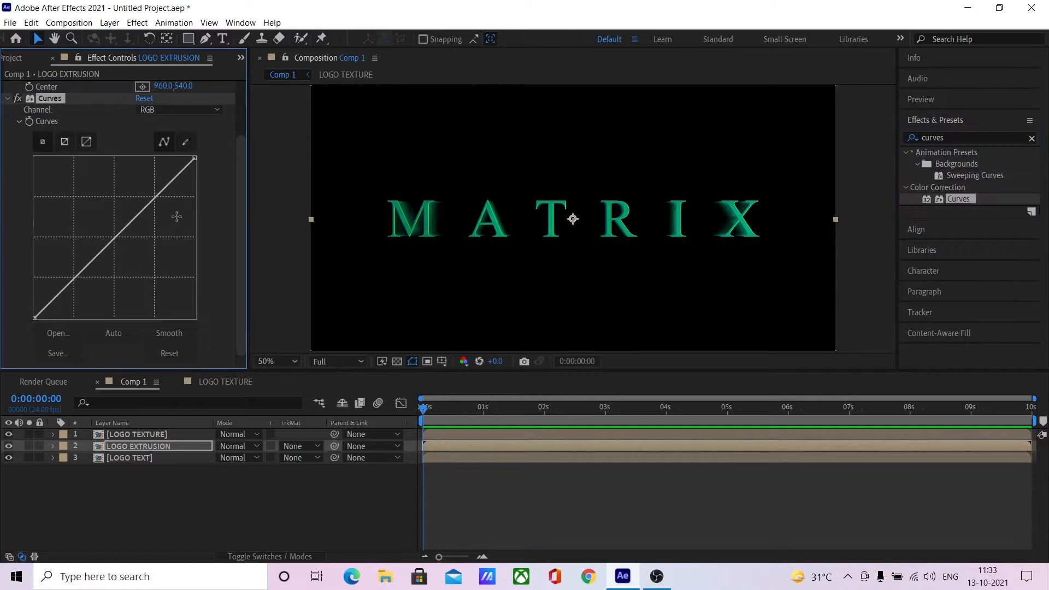
- Switch Curves to the Alpha channel and move the curve's white point to the graph's upper-left corner to solidify the extrusion
left_click(178, 110)
left_click(174, 175)
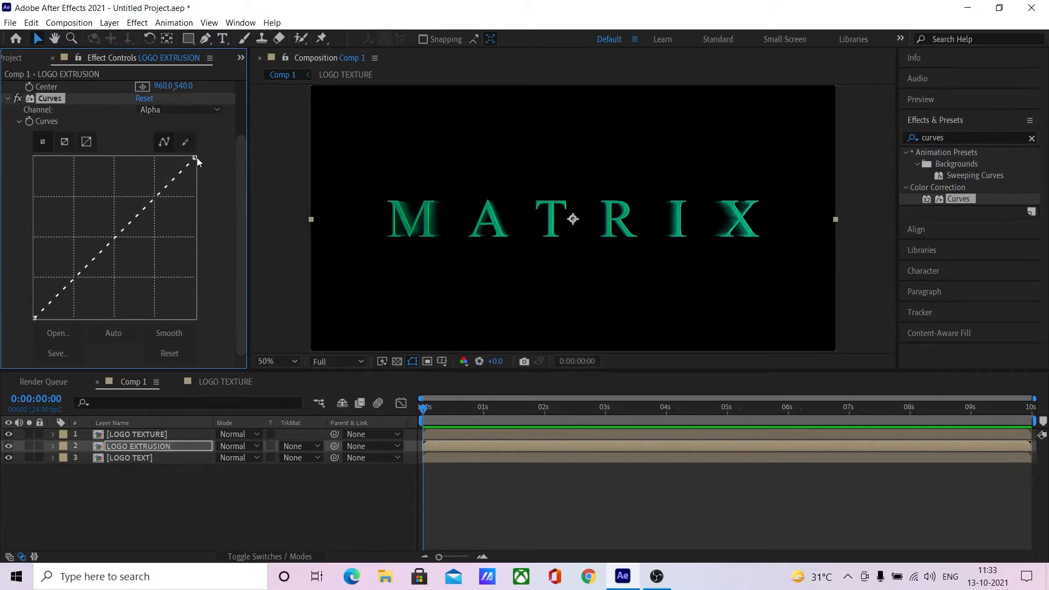
left_click_drag(196, 158, 34, 157)
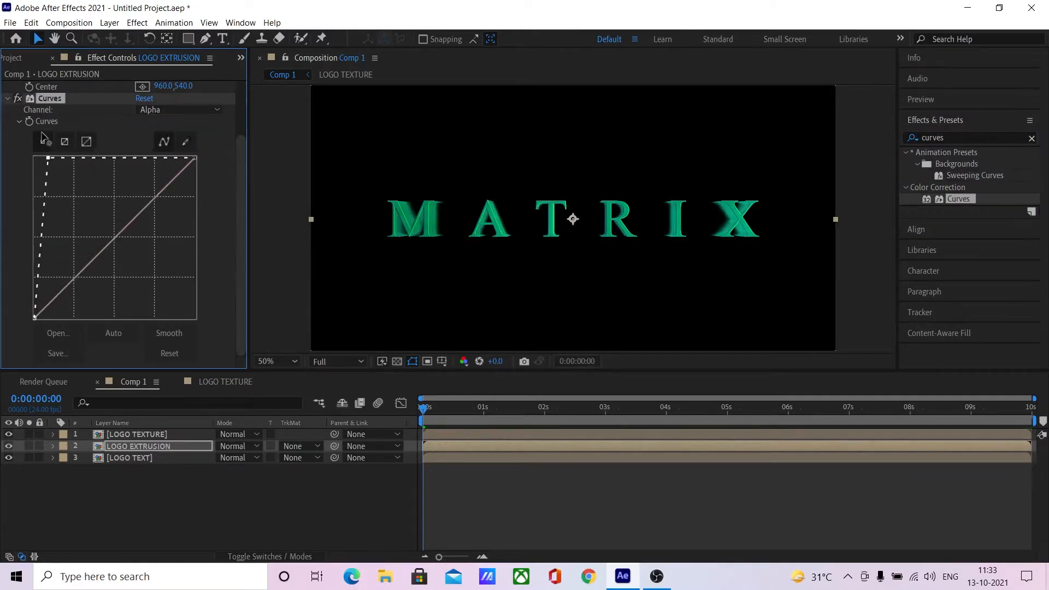
- Examine the extruded sides and edges of the MATRIX letters up close
key("period")
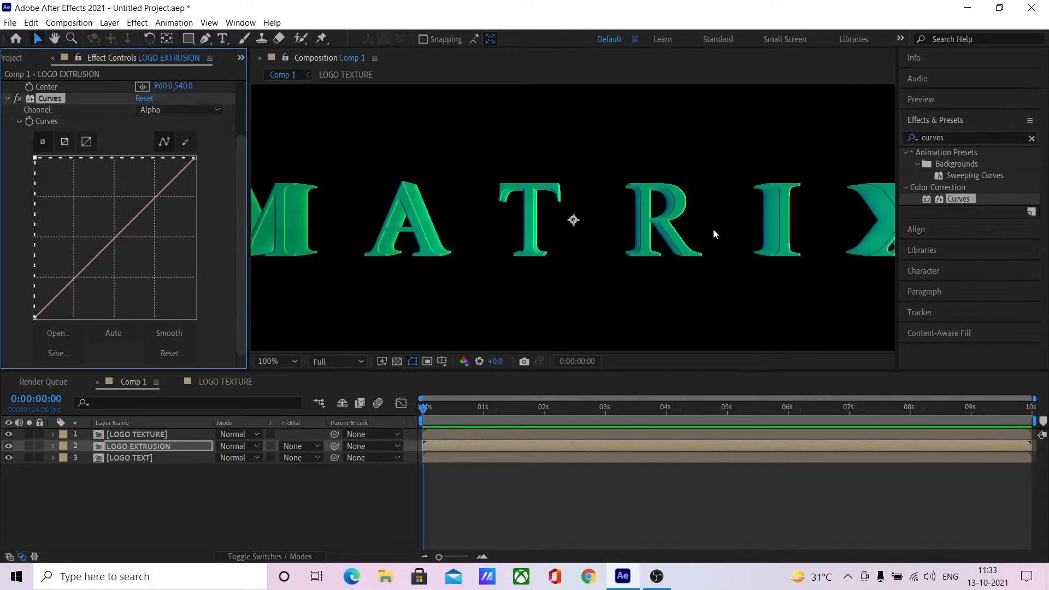
key("period")
key("comma")
key("comma")
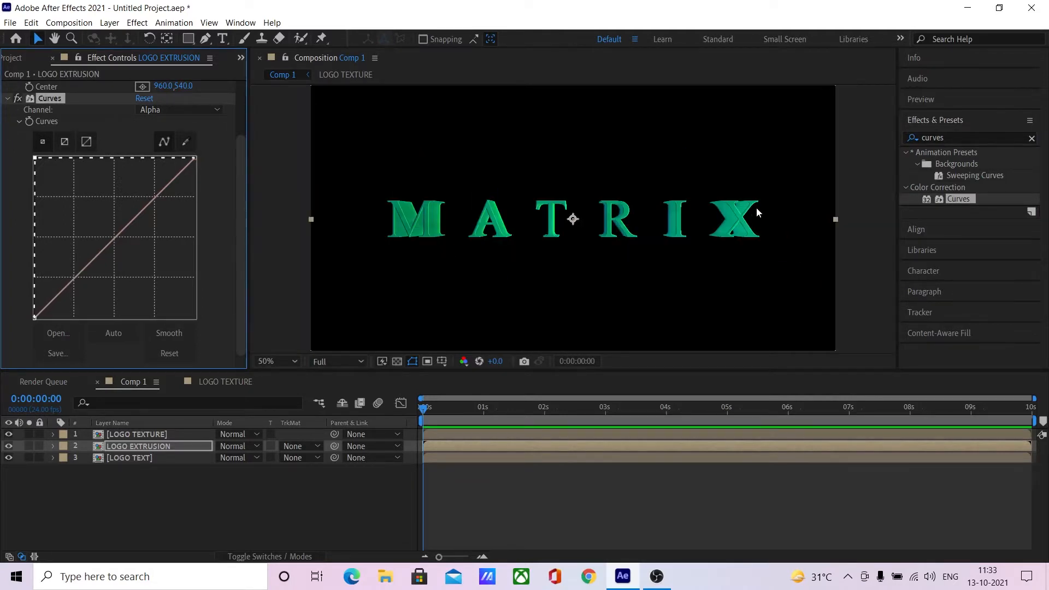
scroll(757, 207, "up", 1)
left_click_drag(285, 224, 418, 207)
scroll(418, 208, "up", 1)
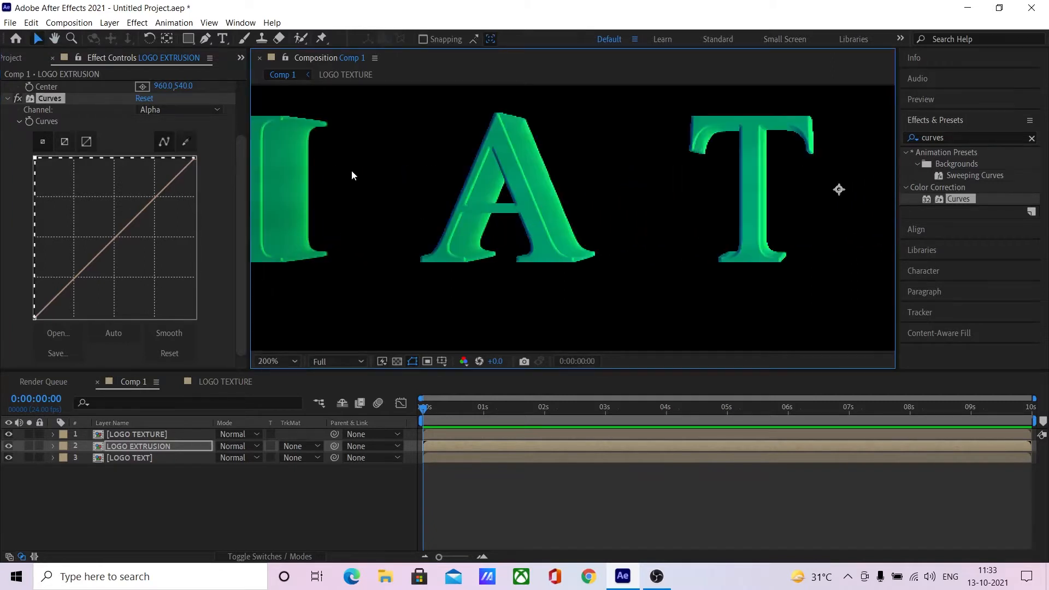
left_click_drag(352, 169, 463, 190)
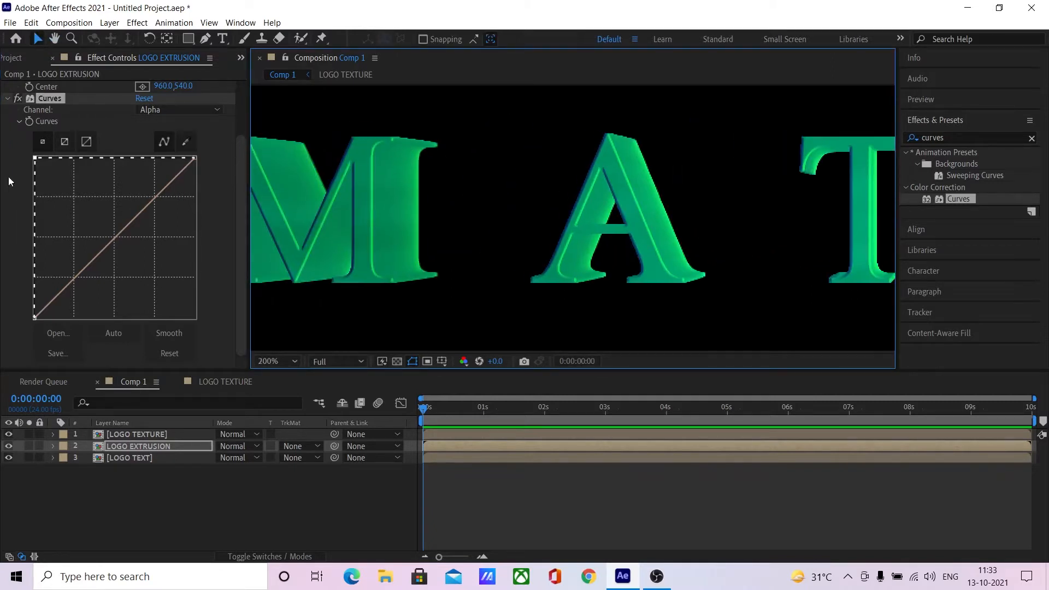
- Move the Alpha curve's upper-left point slightly inward from the graph corner to soften the extrusion, and collapse the Curves effect
left_click(37, 162)
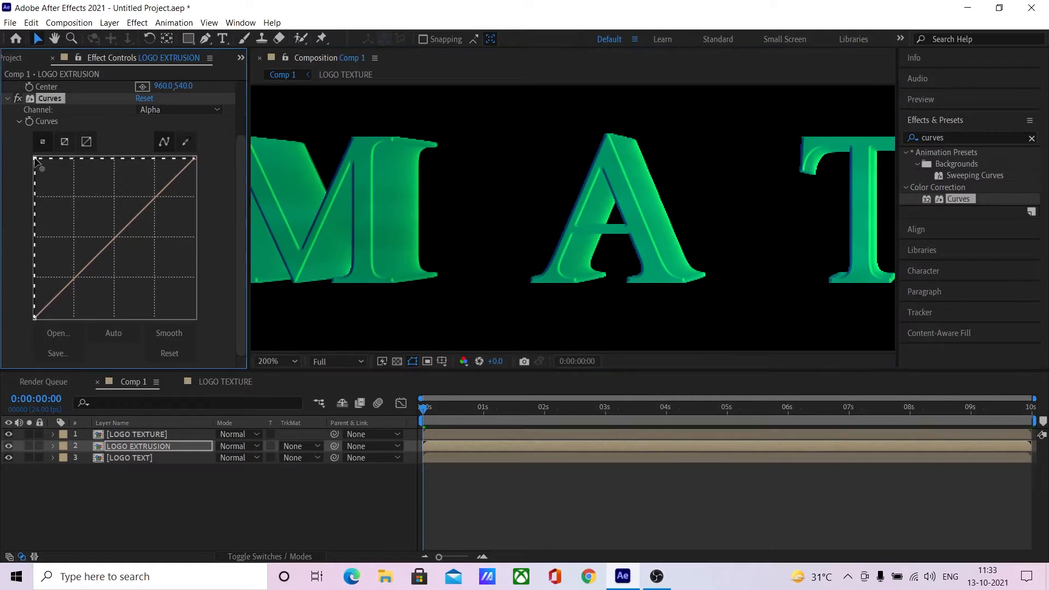
left_click_drag(36, 159, 41, 162)
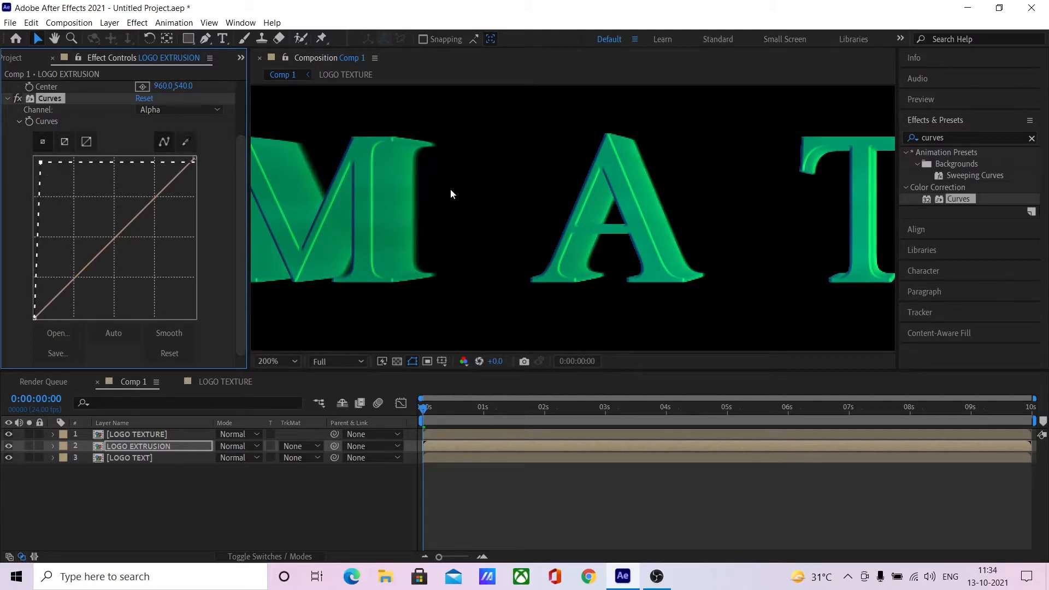
left_click(8, 98)
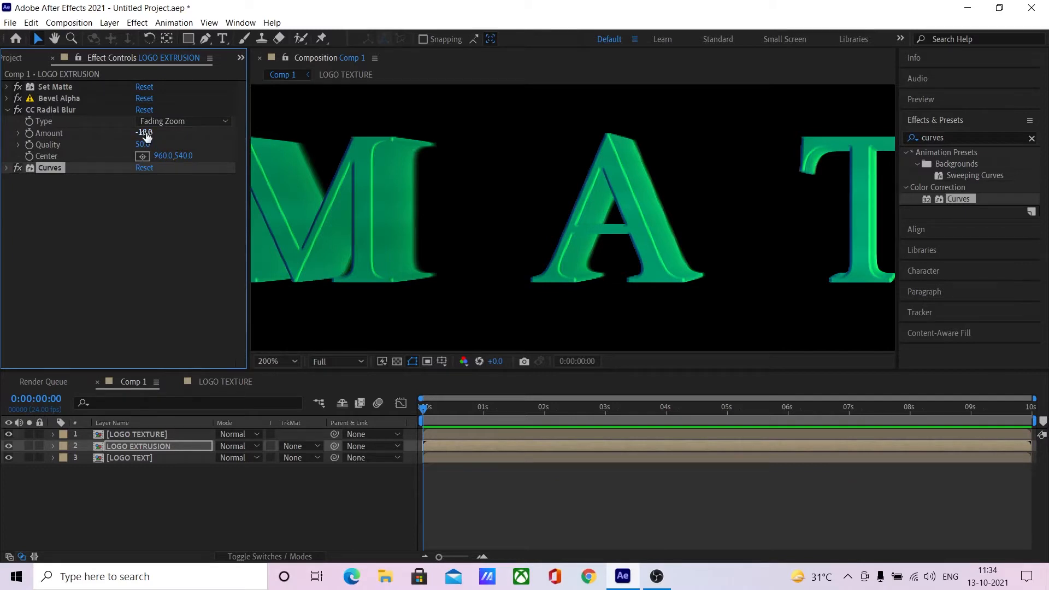
- Try a CC Radial Blur amount of -2 on LOGO EXTRUSION, and settle on an amount of -5
left_click(145, 133)
type("-2")
key("Return")
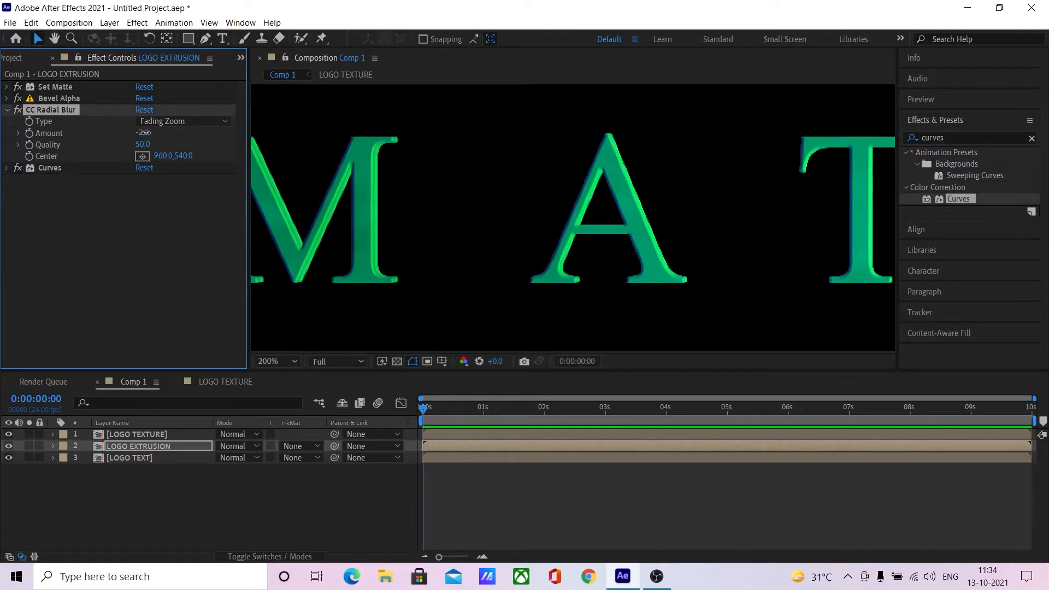
left_click(146, 133)
type("-5")
key("Return")
- Examine the extrusion depth and edges of the MATRIX letters up close and in the full frame
scroll(574, 218, "down", 1)
left_click_drag(620, 286, 475, 272)
scroll(513, 242, "down", 1)
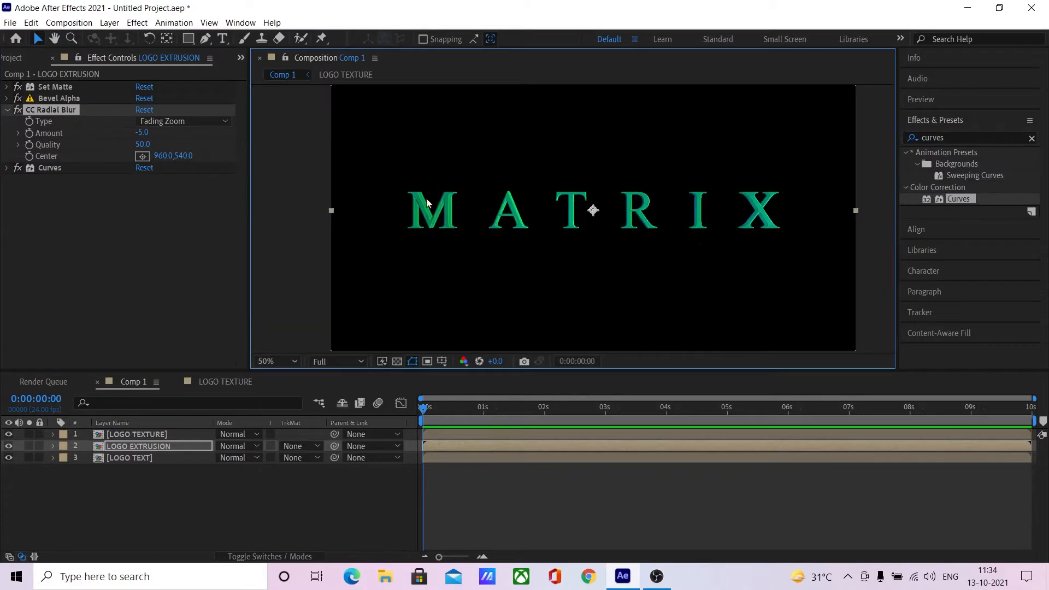
scroll(483, 215, "up", 2)
left_click_drag(483, 215, 623, 273)
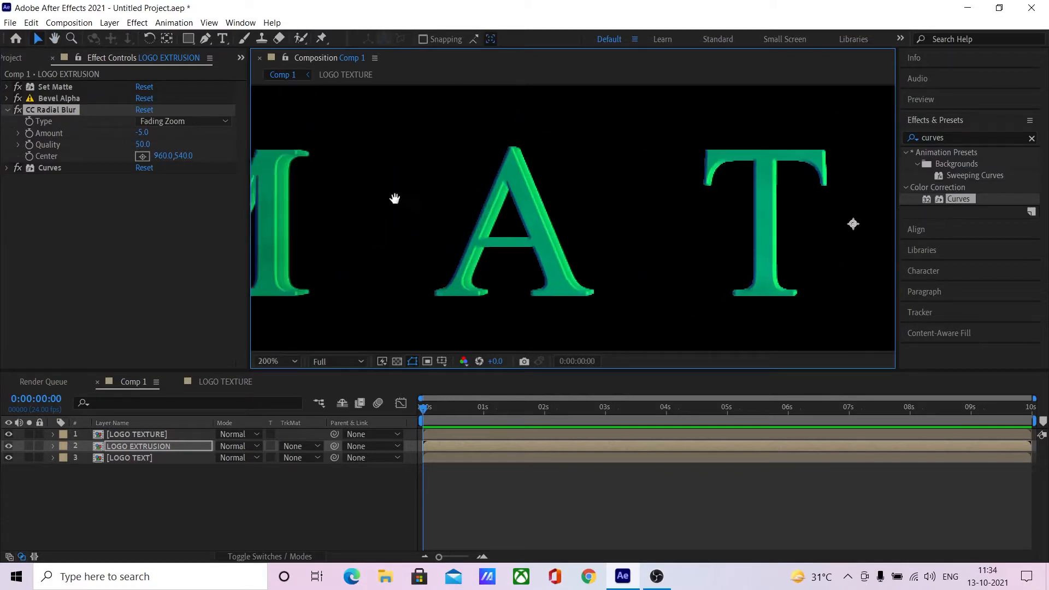
left_click_drag(393, 199, 514, 207)
scroll(480, 203, "up", 1)
scroll(477, 200, "down", 2)
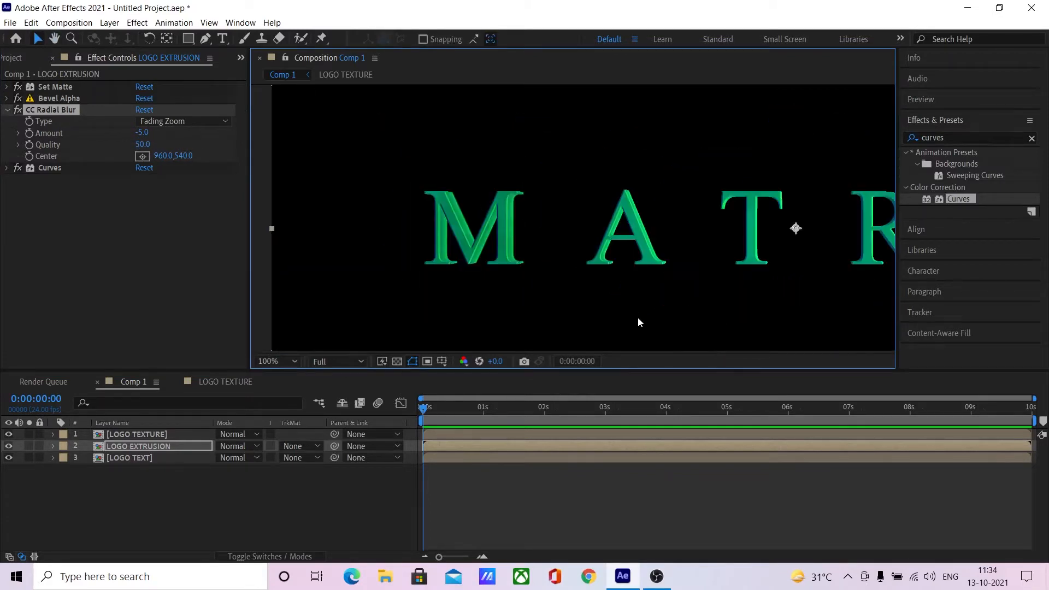
left_click_drag(638, 320, 524, 269)
scroll(549, 270, "down", 1)
left_click_drag(627, 284, 595, 284)
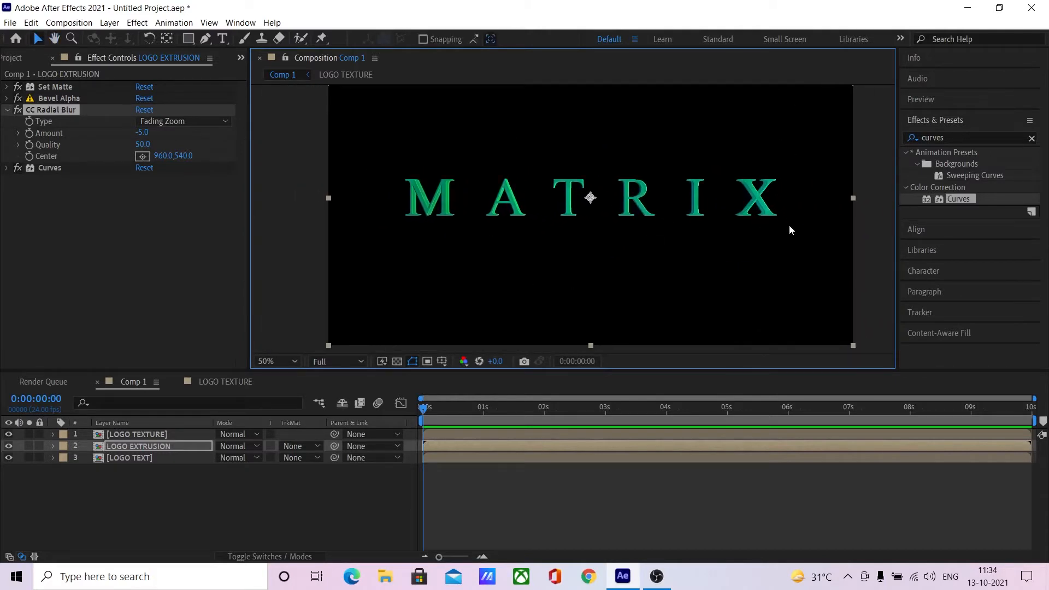
- Open the LOGO TEXT composition and enable per-character 3D on the MATRIX text layer
left_click(174, 459)
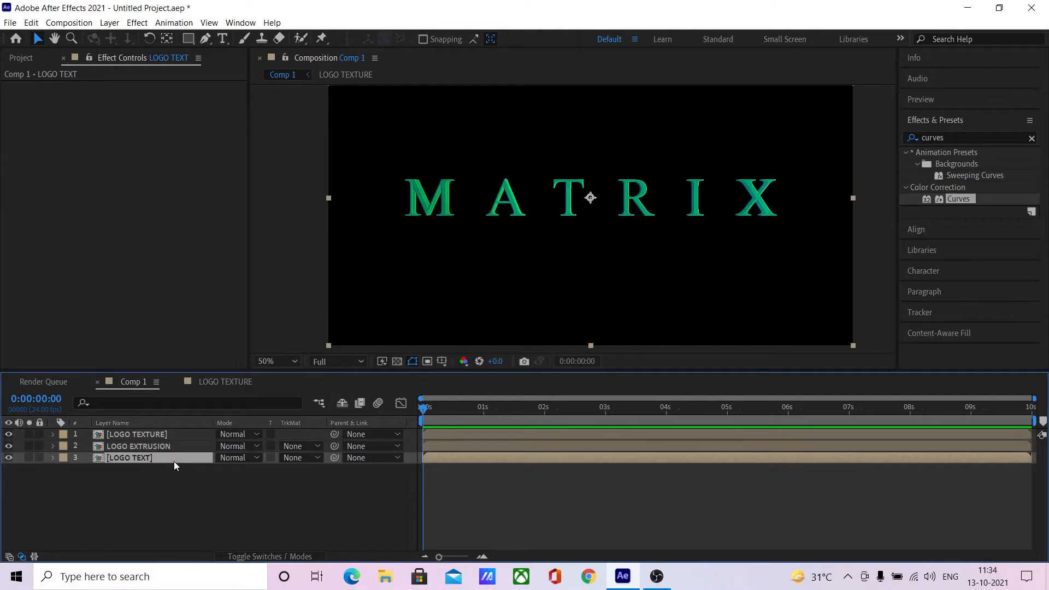
double_click(174, 462)
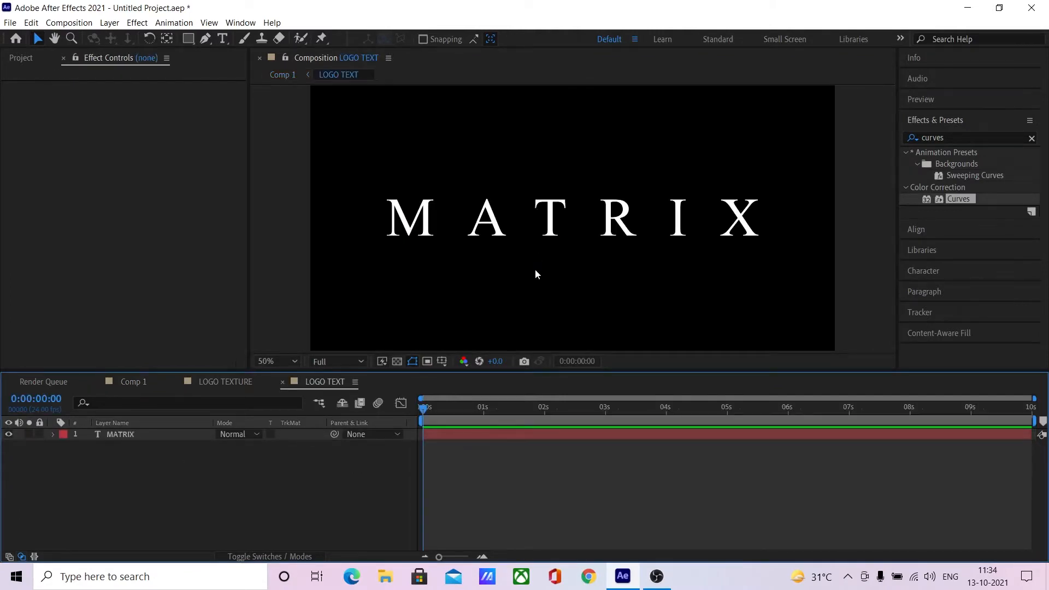
left_click(137, 434)
left_click(53, 434)
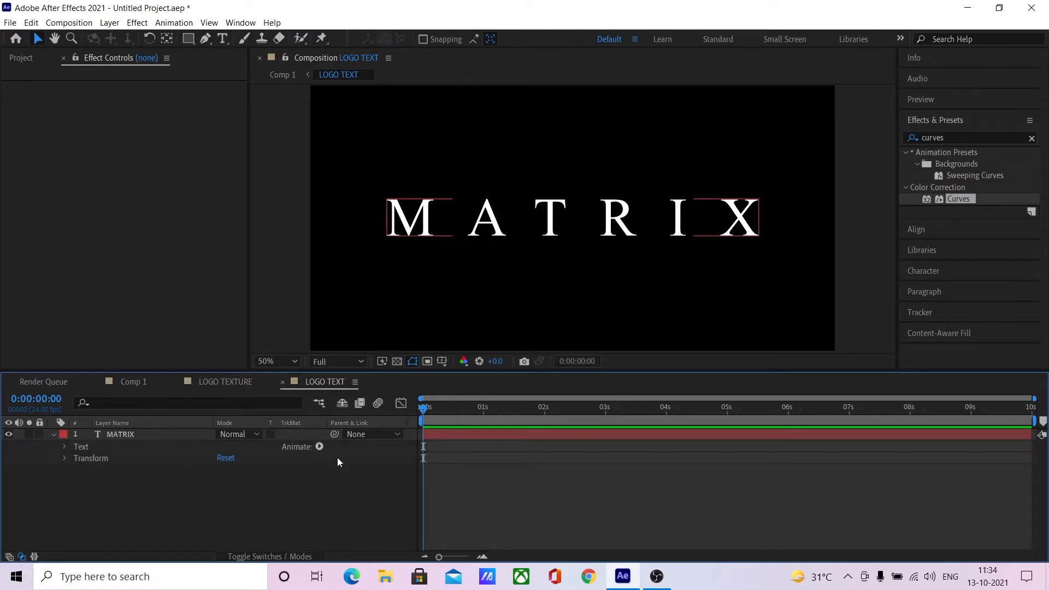
left_click(319, 447)
left_click(421, 206)
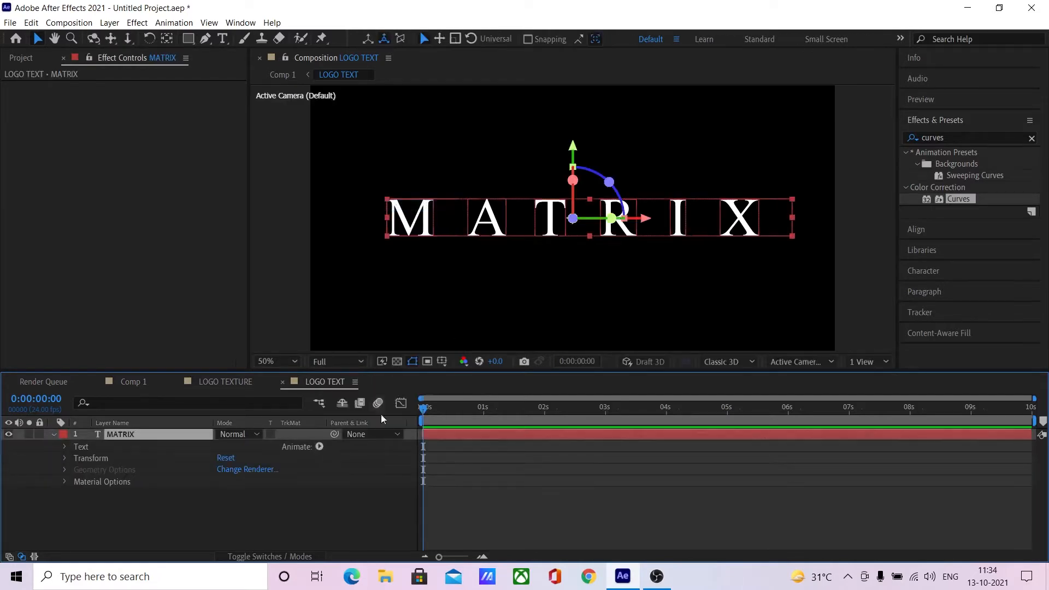
- Add a Rotation text animator to the MATRIX layer
left_click(319, 448)
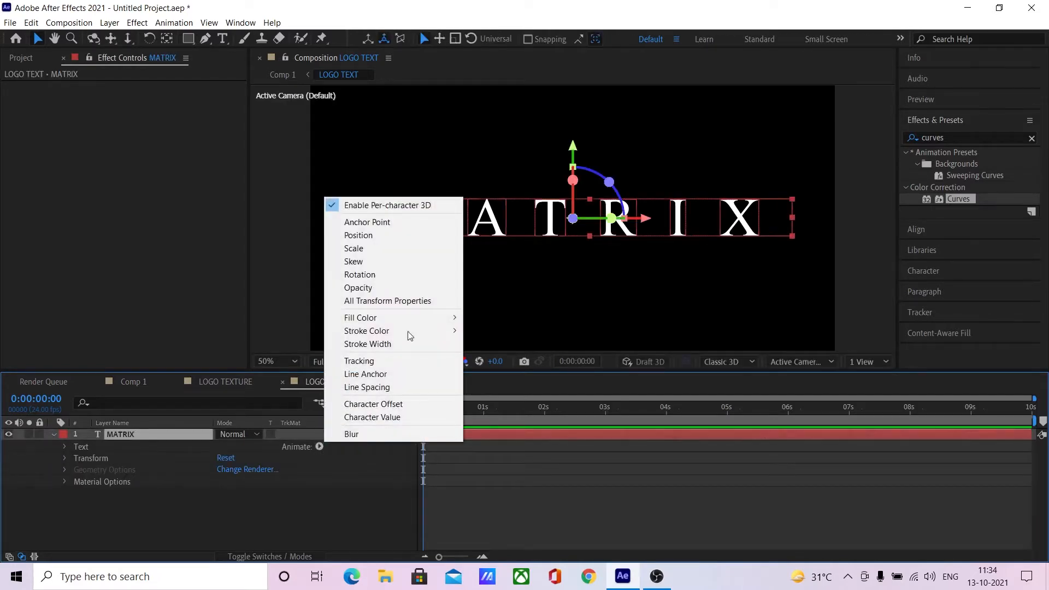
left_click(396, 274)
left_click(258, 526)
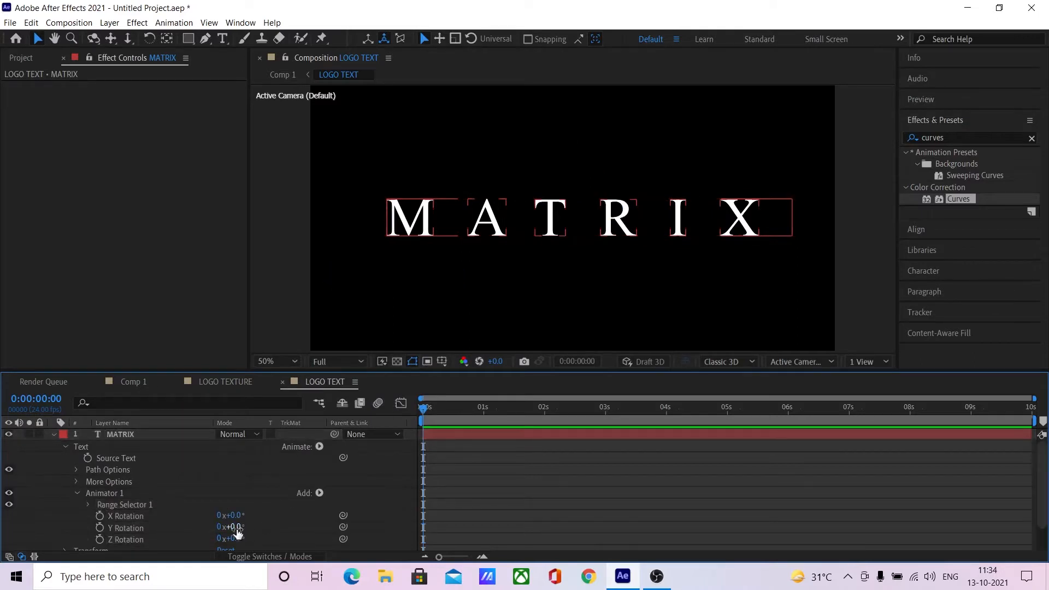
- Try out the animator's Y Rotation on the letters, and return it to 0 degrees
mouse_move(236, 533)
left_mouse_down()
mouse_move(201, 538)
mouse_move(236, 538)
left_mouse_up()
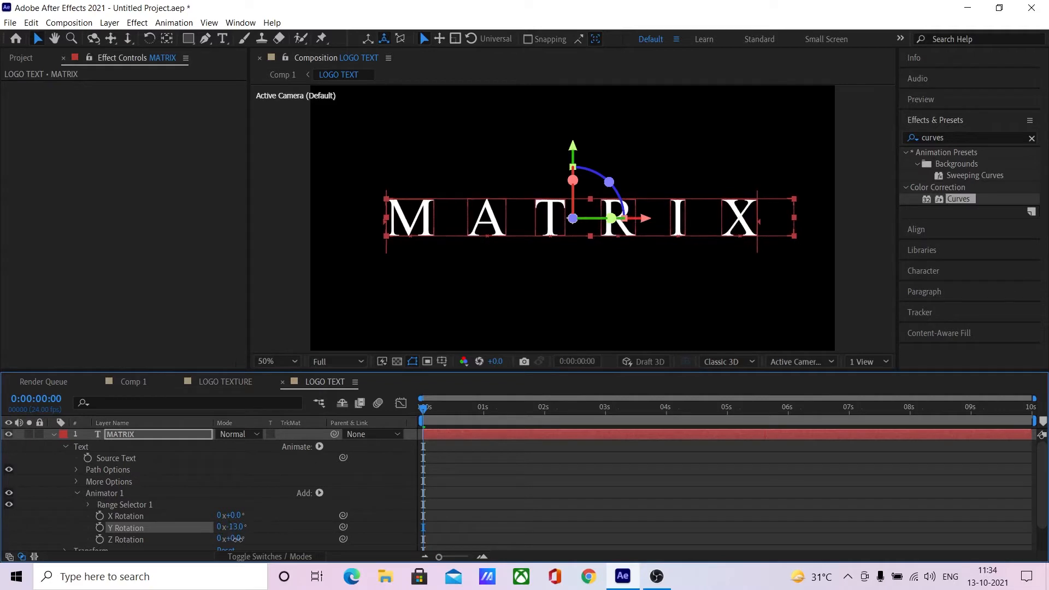
left_click(236, 528)
type("0")
key("Return")
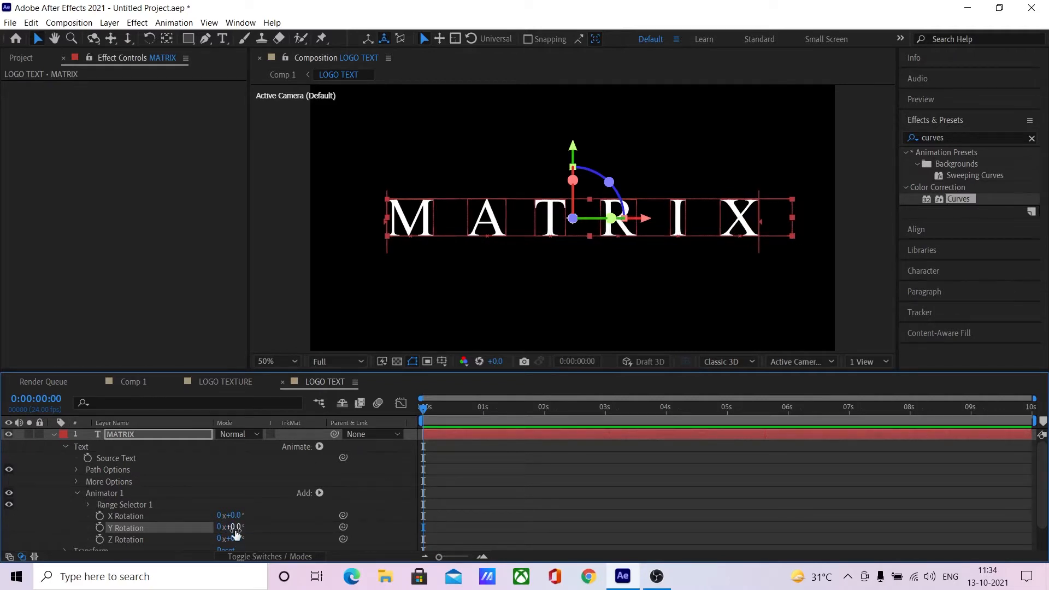
- At 0:00:00:12, enable keyframing for the animator's Y Rotation and set it to -50 degrees
left_click_drag(446, 407, 454, 409)
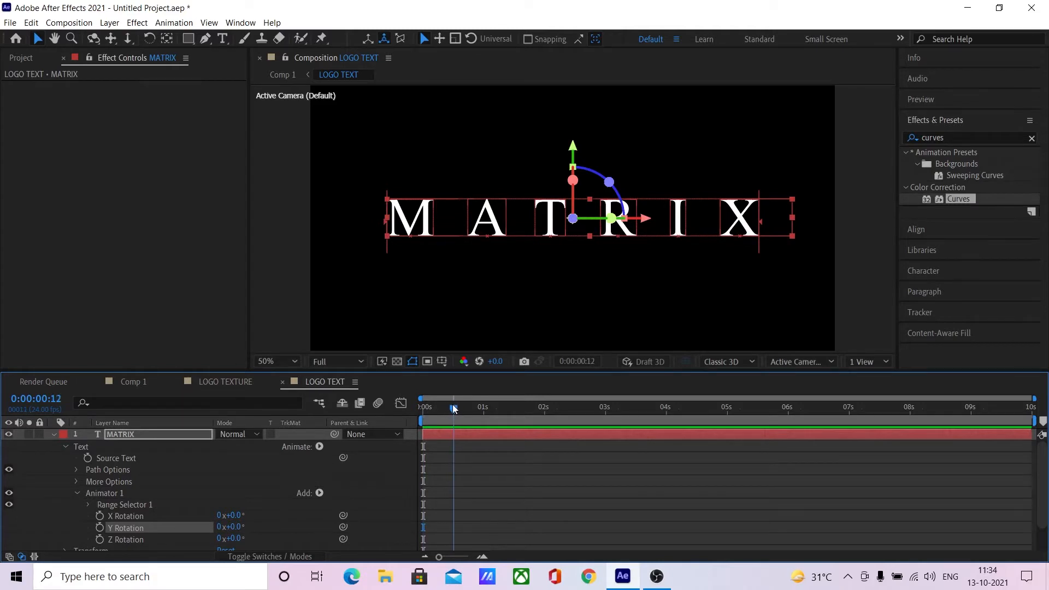
left_click(100, 528)
left_click(236, 527)
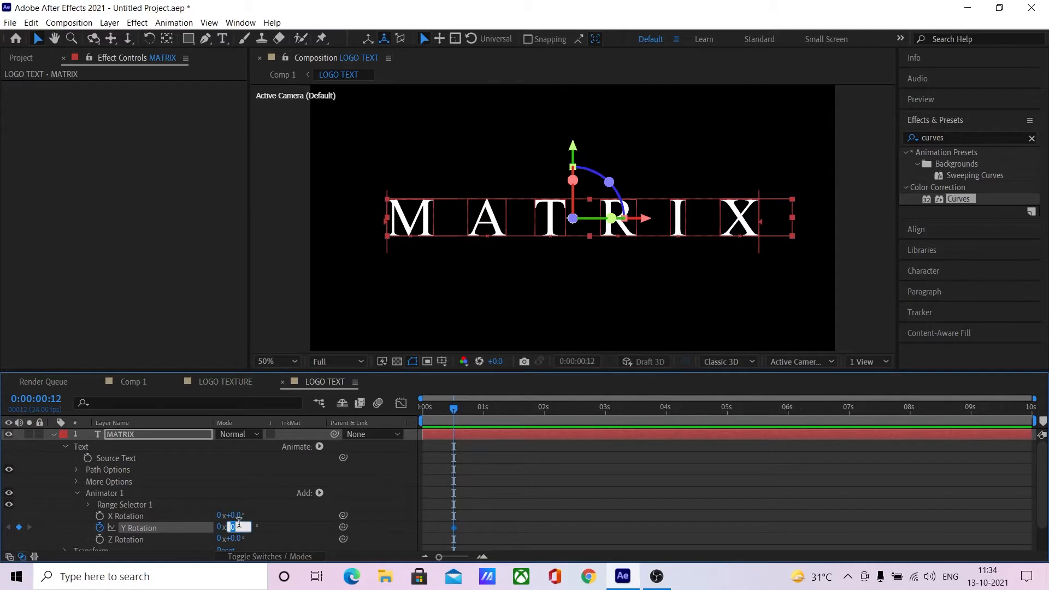
type("-50")
key("Return")
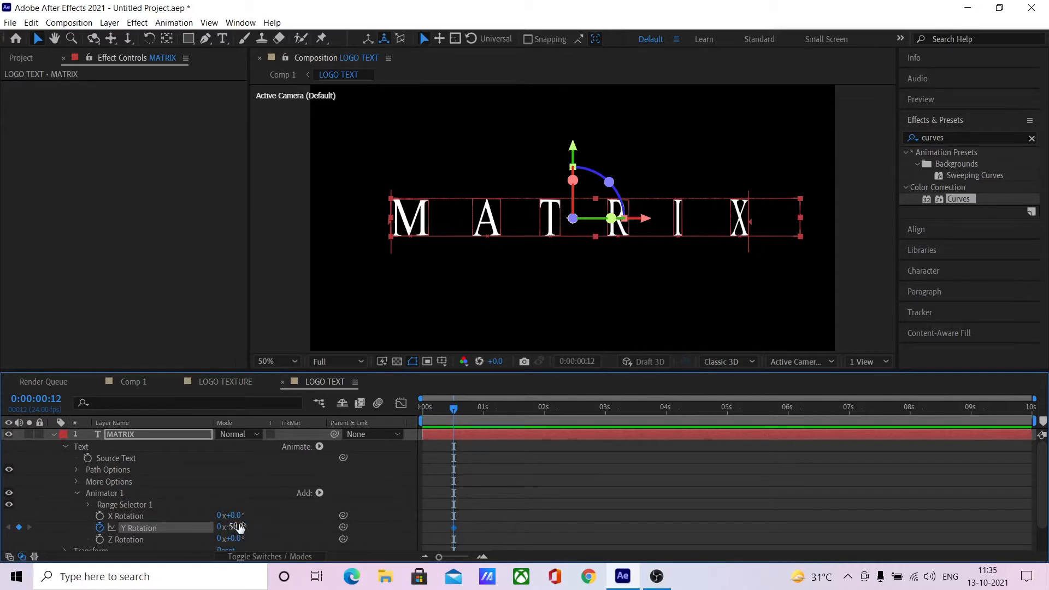
- At 0:00:02:12, add a Y Rotation keyframe of 0 degrees, and scrub through the letter rotation
left_click(44, 400)
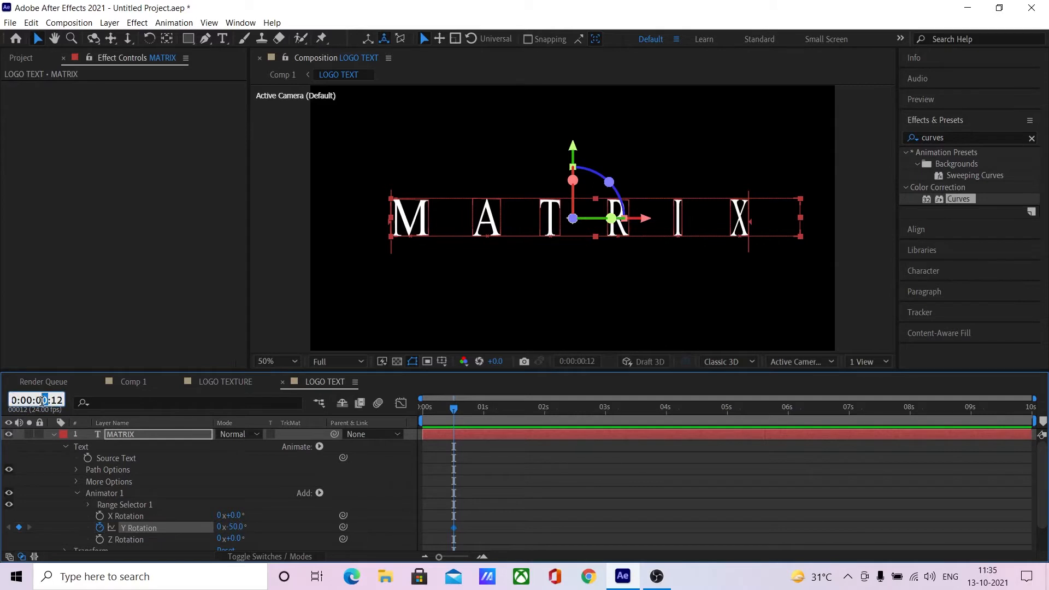
type("2")
key("Return")
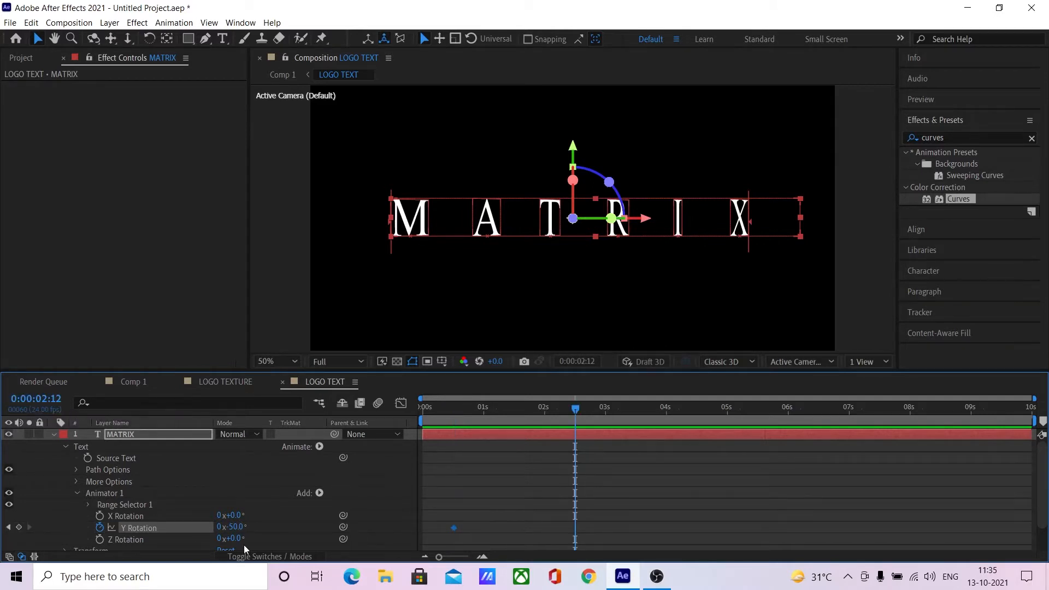
left_click(238, 527)
type("0")
key("Return")
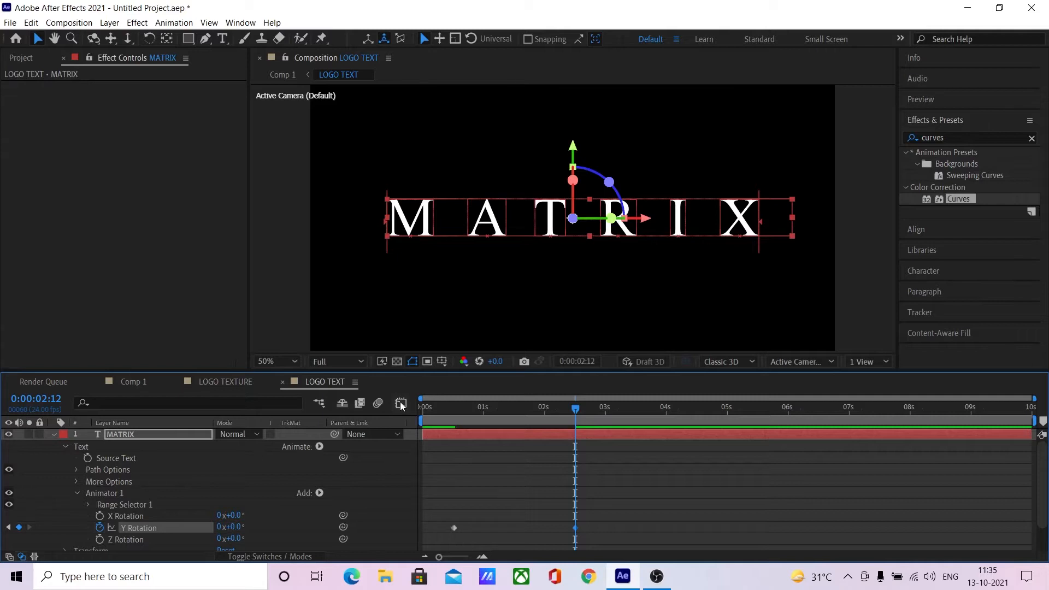
left_click(452, 408)
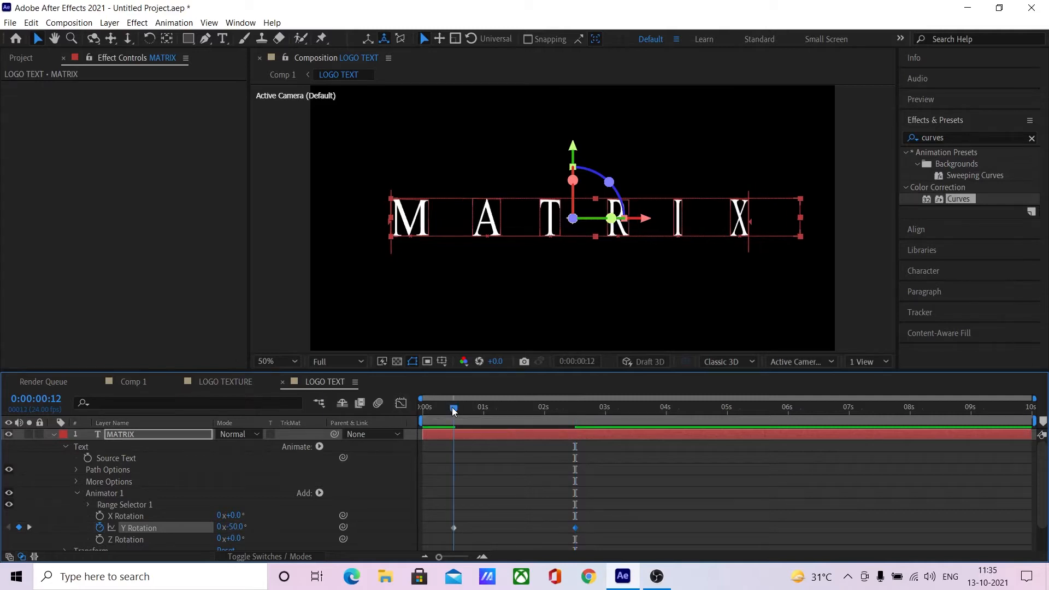
left_click_drag(452, 408, 588, 416)
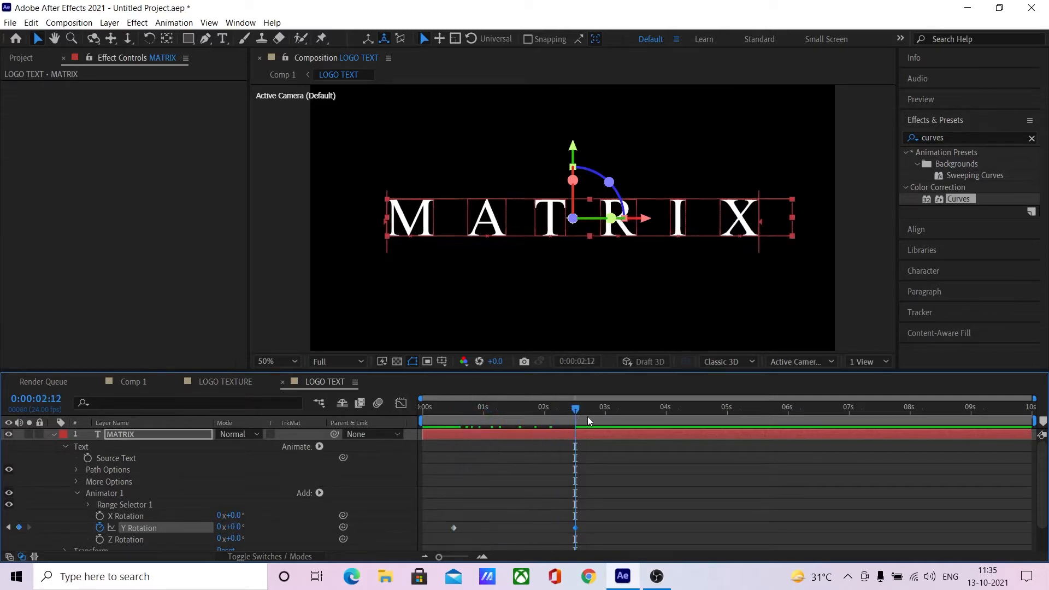
- Apply Easy Ease In to the Y Rotation keyframe at 0:00:02:12, and preview the letter rotation from 0:00:00:12
left_click(402, 406)
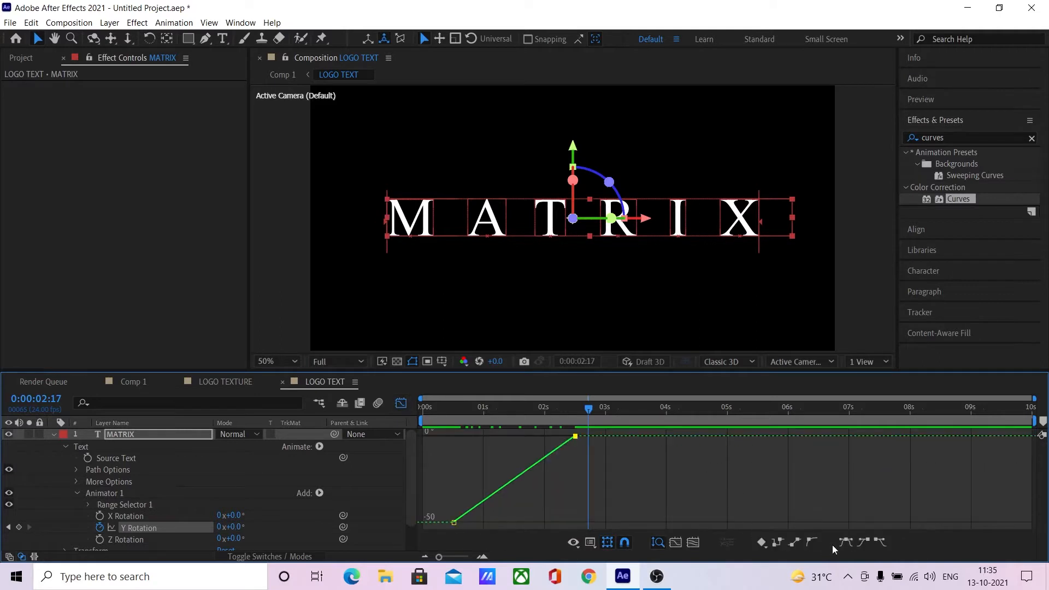
left_click(864, 542)
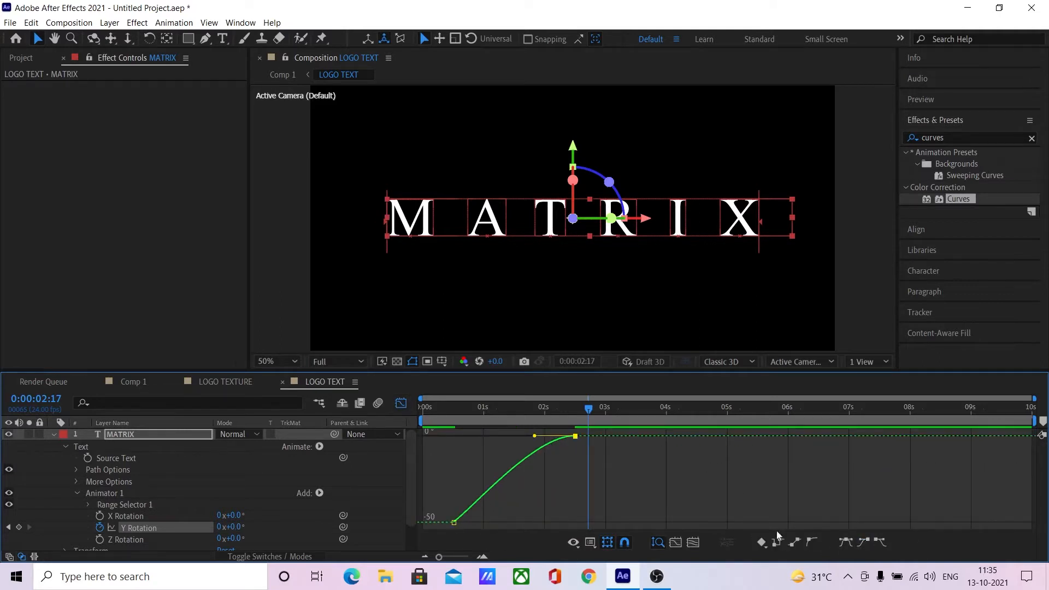
left_click(401, 403)
left_click(455, 412)
key("space")
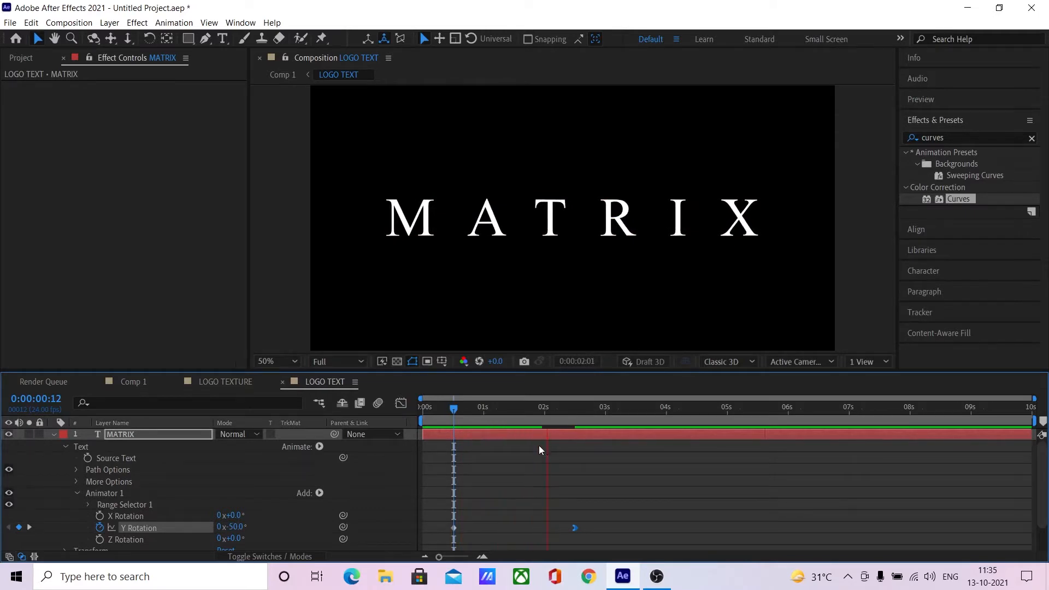
key("space")
key("space")
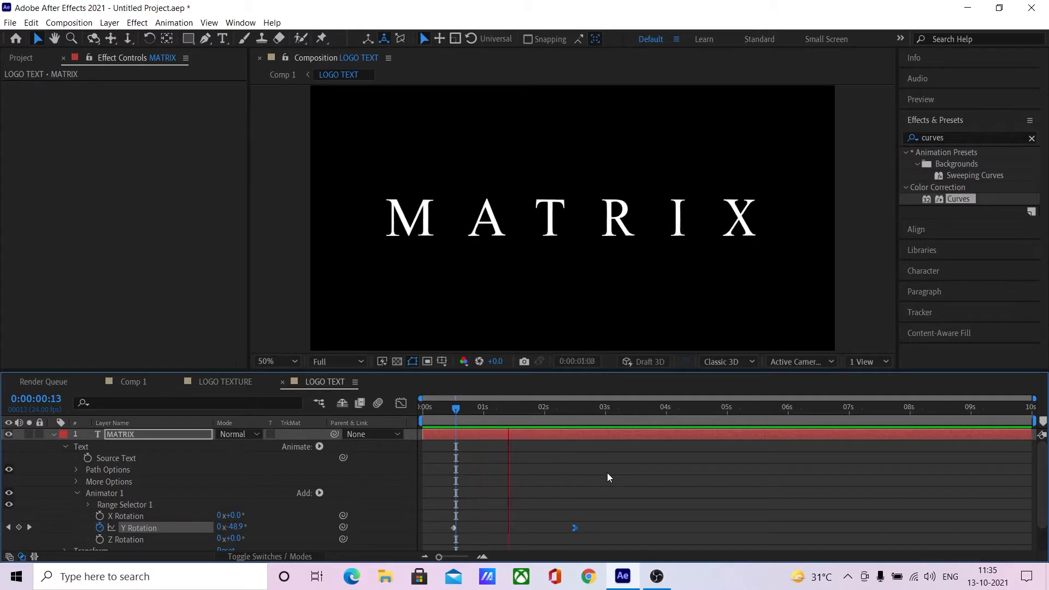
key("space")
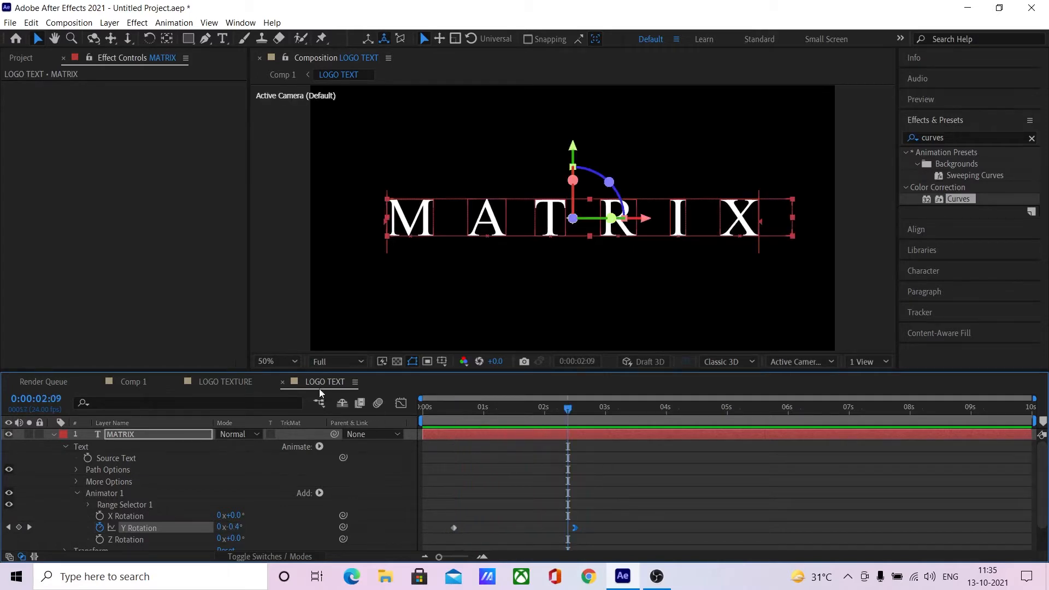
- Return to Comp 1 and check the extruded letters' rotation from the start of the timeline
left_click(143, 381)
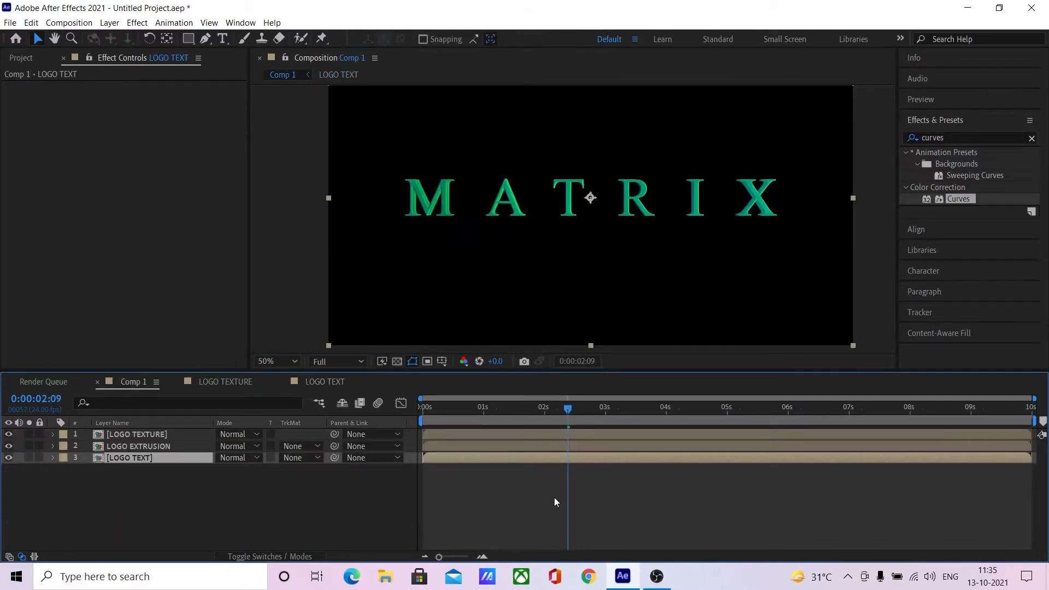
left_click_drag(537, 408, 368, 408)
scroll(625, 220, "up", 1)
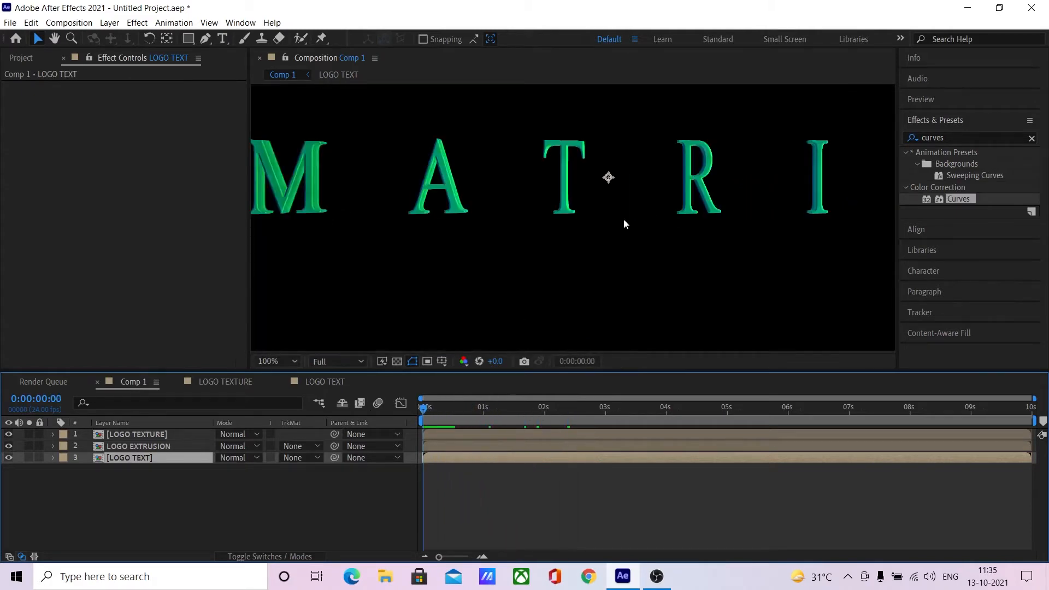
scroll(624, 219, "down", 1)
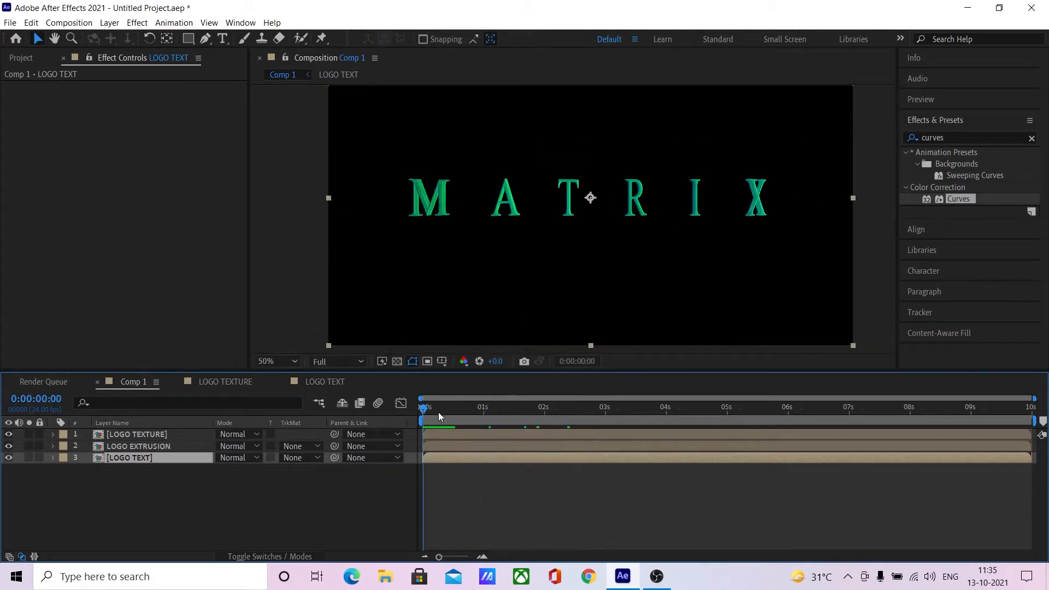
left_click_drag(439, 414, 415, 416)
- Try moving the CC Radial Blur center on LOGO EXTRUSION outside the frame, to about -108, 556
left_click(158, 445)
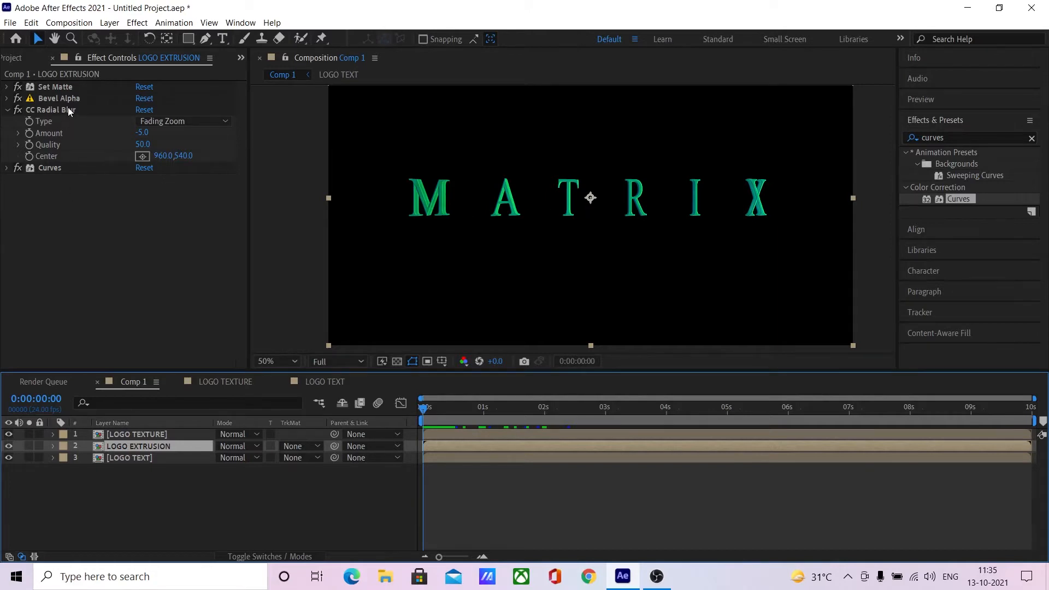
left_click_drag(430, 408, 385, 407)
left_click(203, 202)
left_click(299, 201)
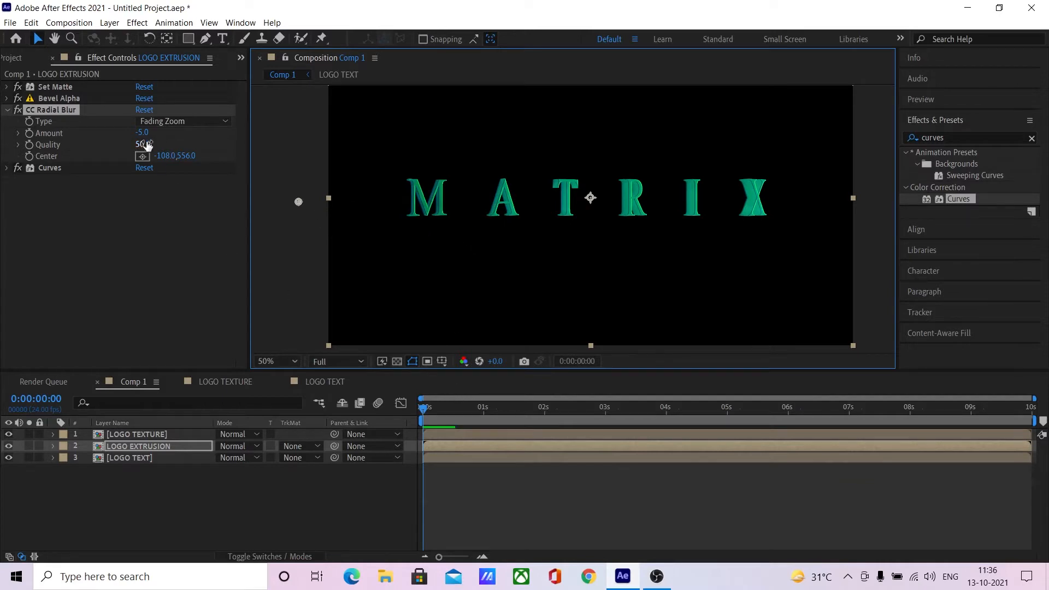
- Reset CC Radial Blur on LOGO EXTRUSION, and set its Amount to -5 and its Type to Fading Zoom
left_click(144, 110)
left_click(141, 132)
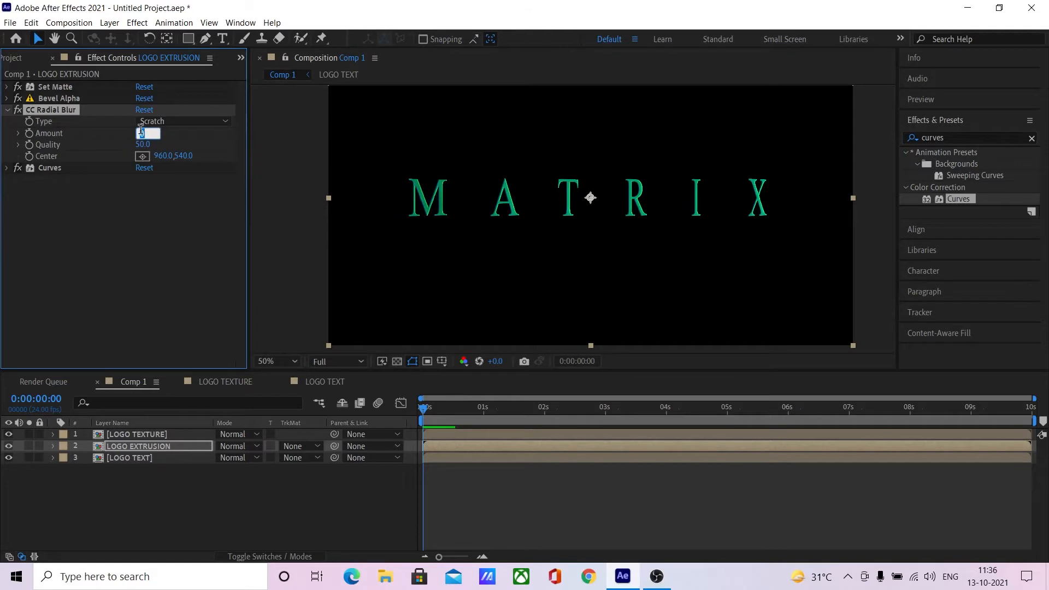
type("-5")
key("Return")
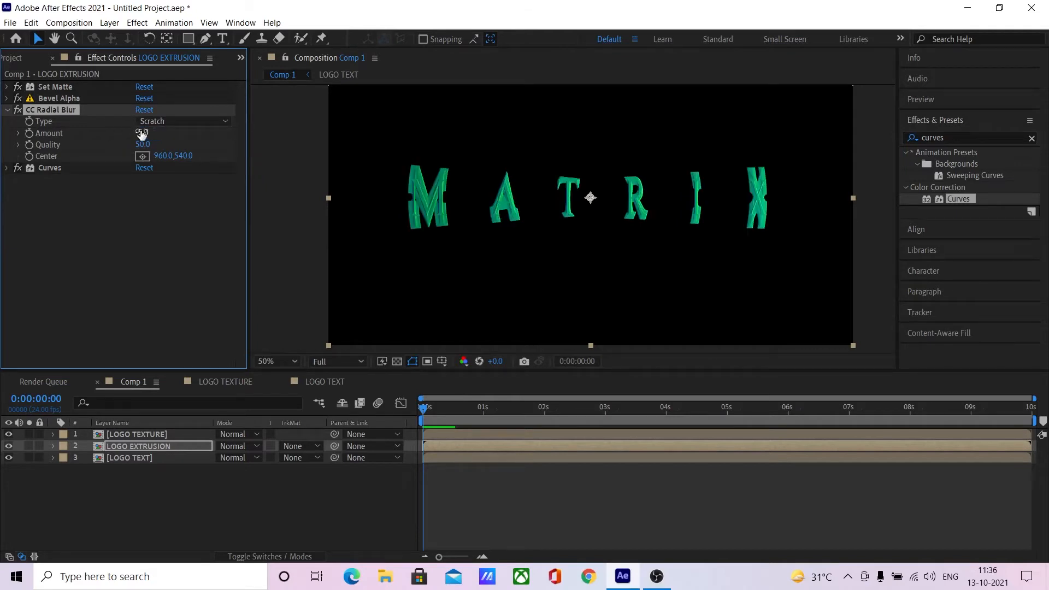
left_click(176, 122)
left_click(171, 149)
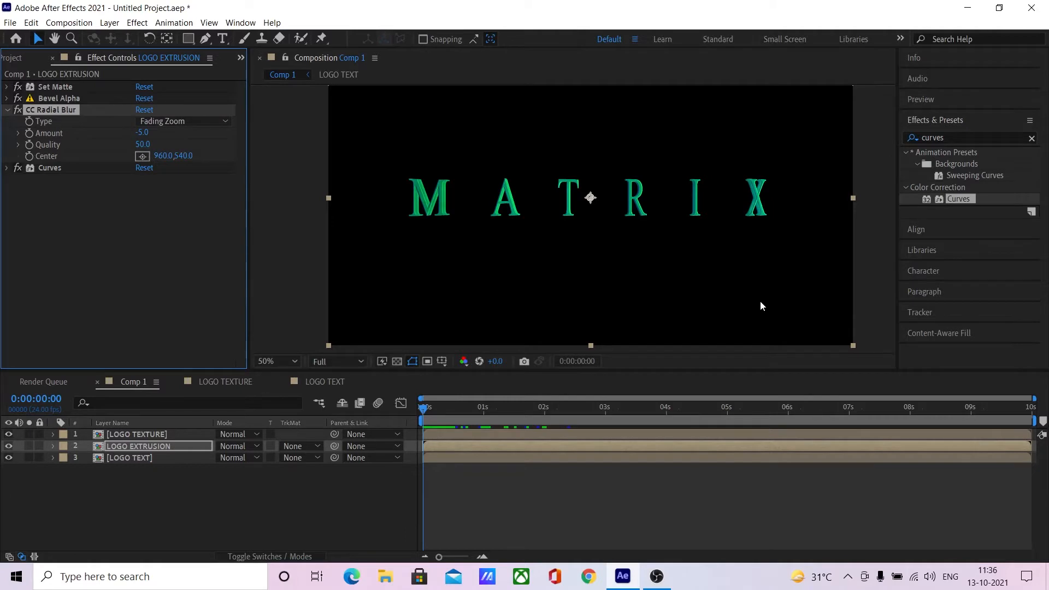
- Add a null object to Comp 1, make it a 3D layer, and name it PARENTR NULL
left_click(232, 504)
left_click(114, 24)
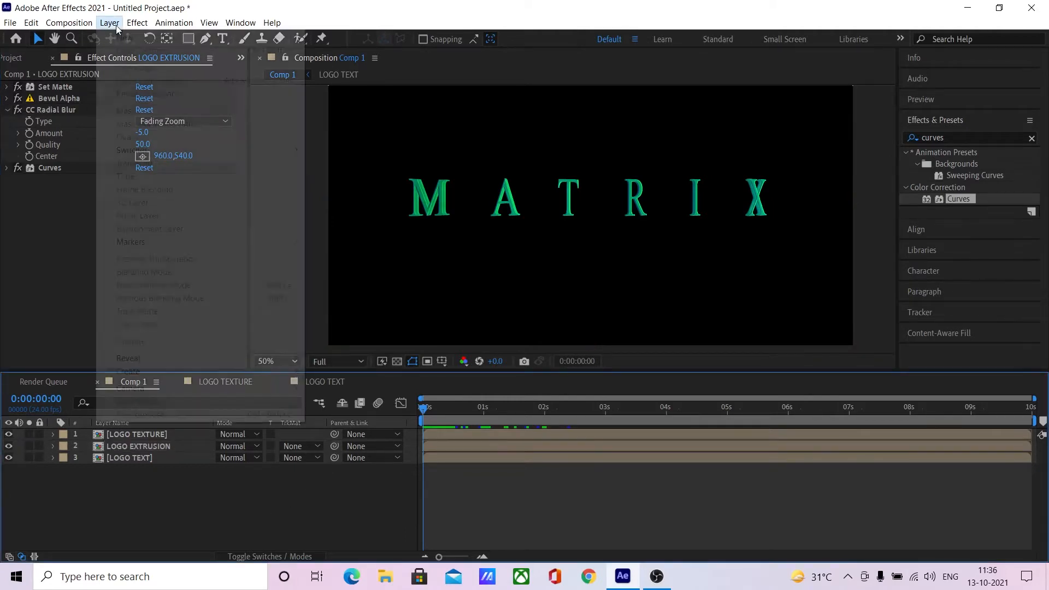
mouse_move(119, 38)
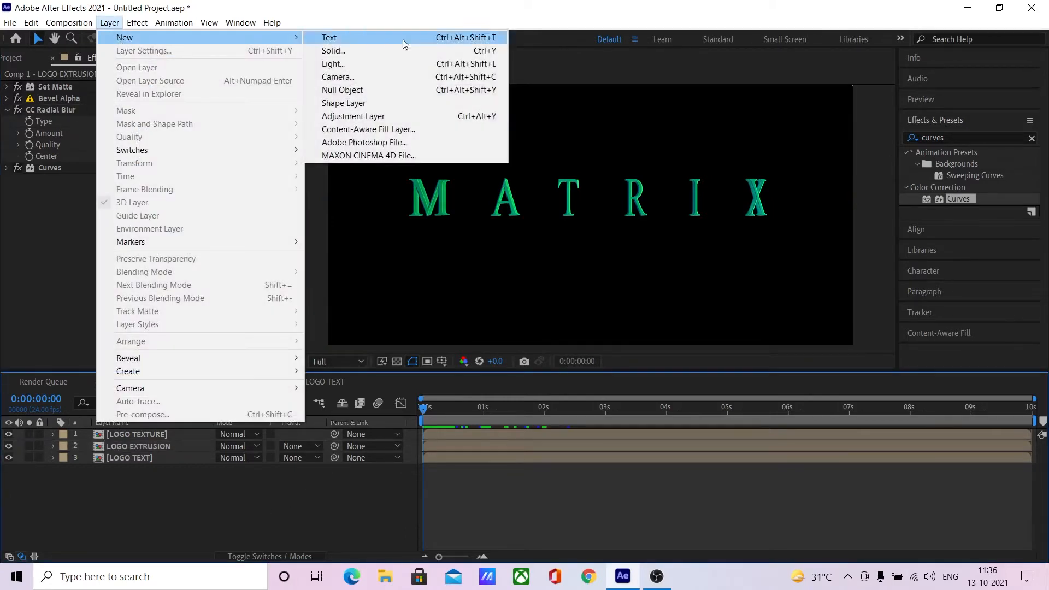
left_click(363, 89)
left_click(246, 556)
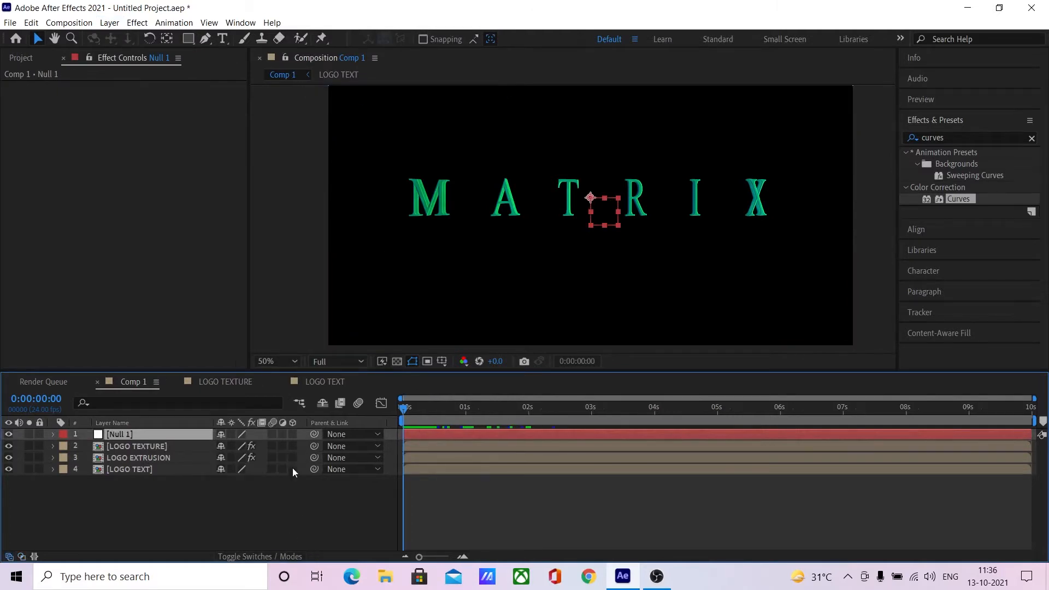
left_click(293, 434)
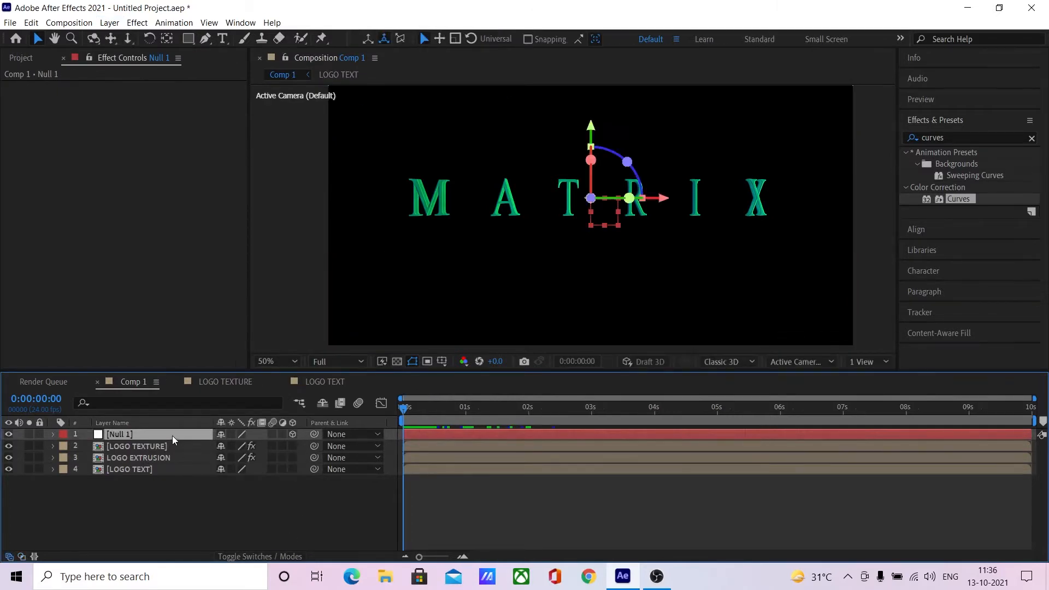
key("Return")
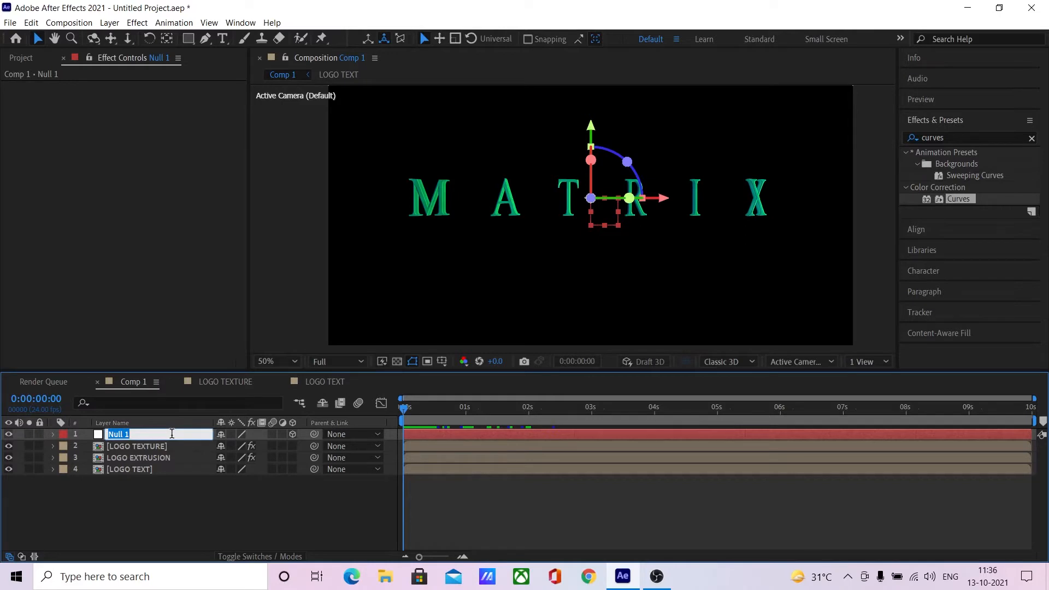
type("PARENTR NULL")
key("Return")
- Duplicate PARENTR NULL and name the copy TARGET NULL
key("ctrl+d")
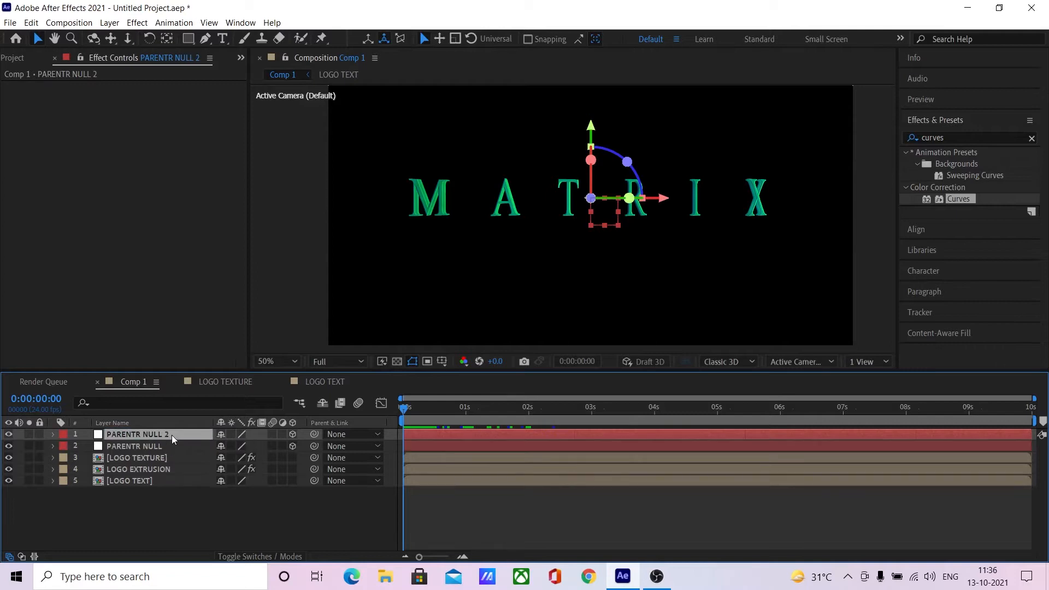
key("Return")
type("TARGET NU")
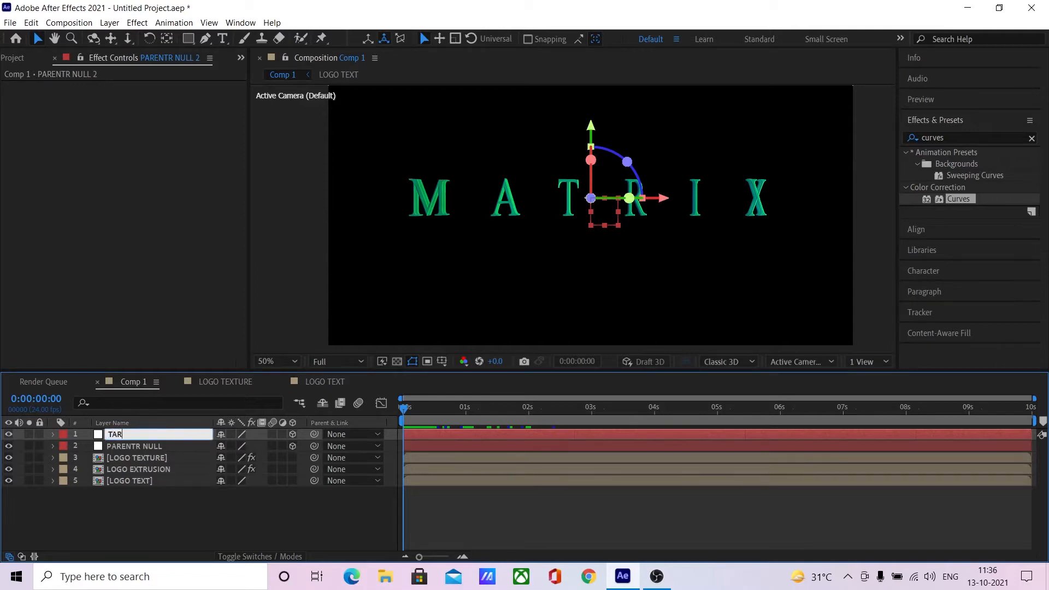
key("Return")
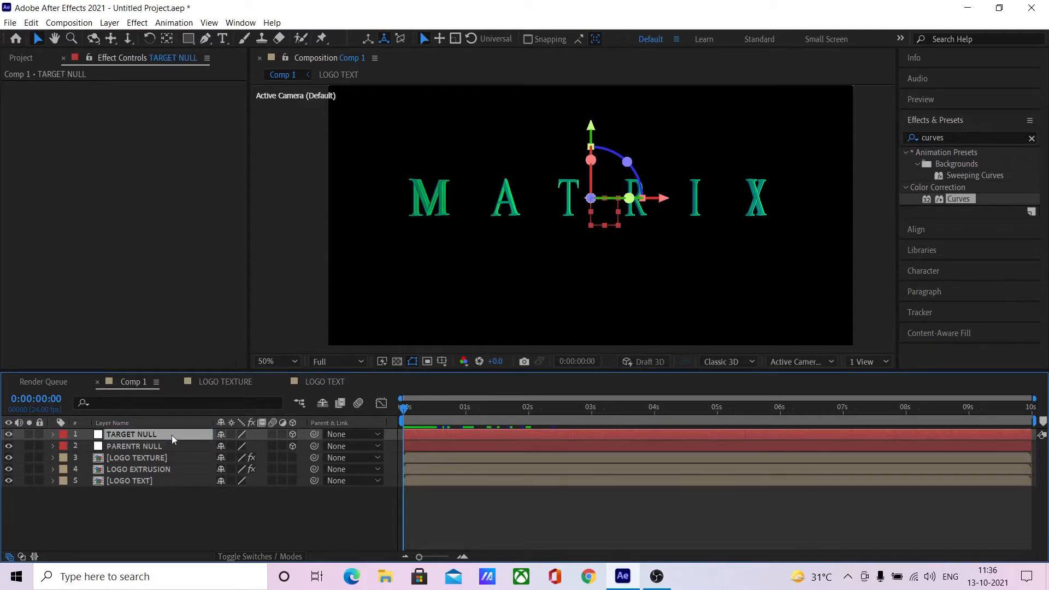
- Parent TARGET NULL to PARENTR NULL
left_click_drag(308, 437, 158, 450)
left_click(136, 448)
double_click(136, 448)
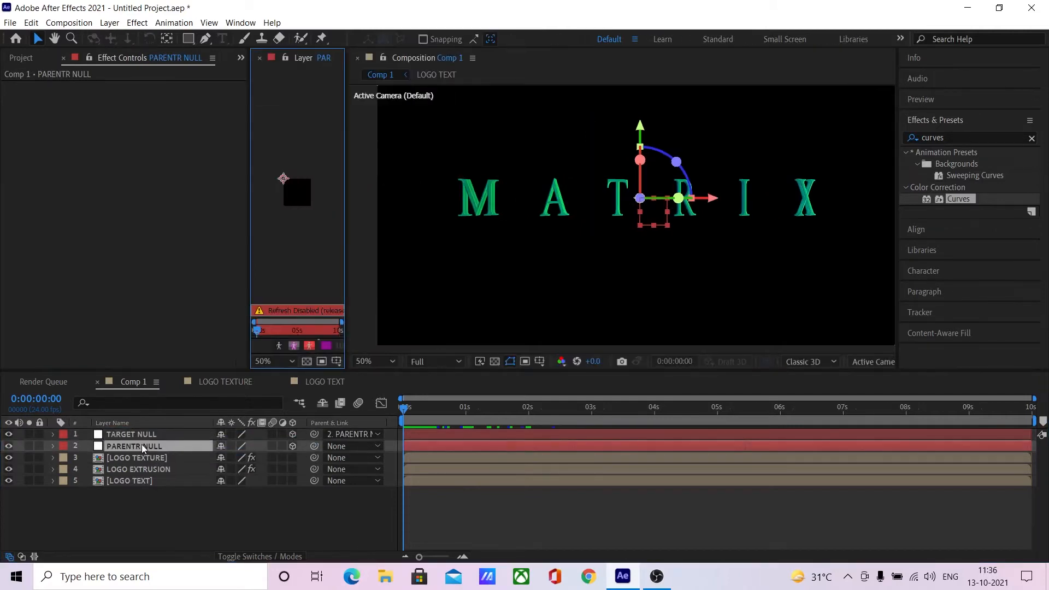
left_click(260, 58)
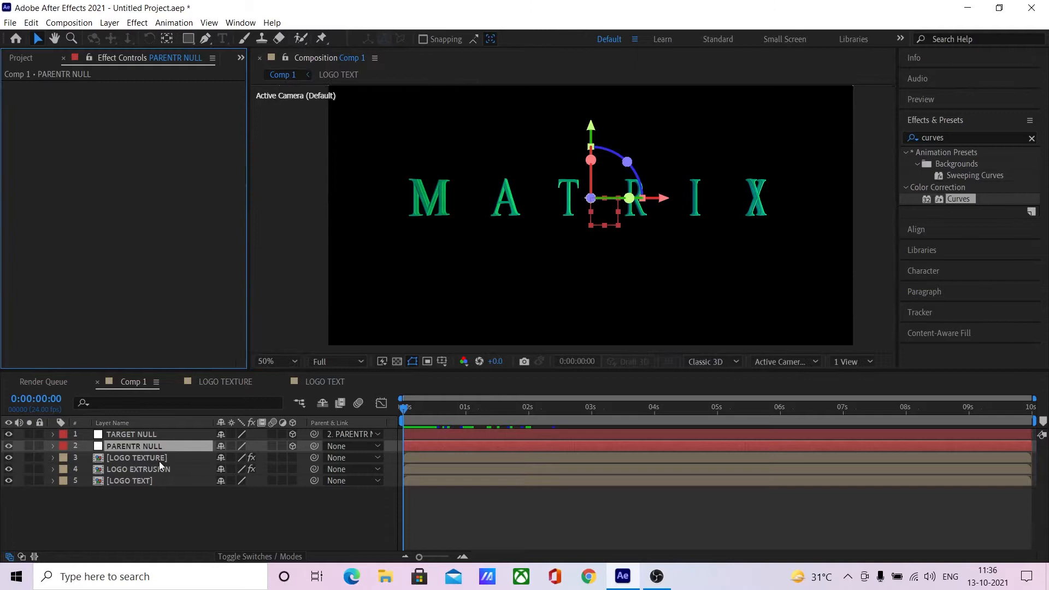
- Set the Z position of TARGET NULL to 2000
left_click(159, 434)
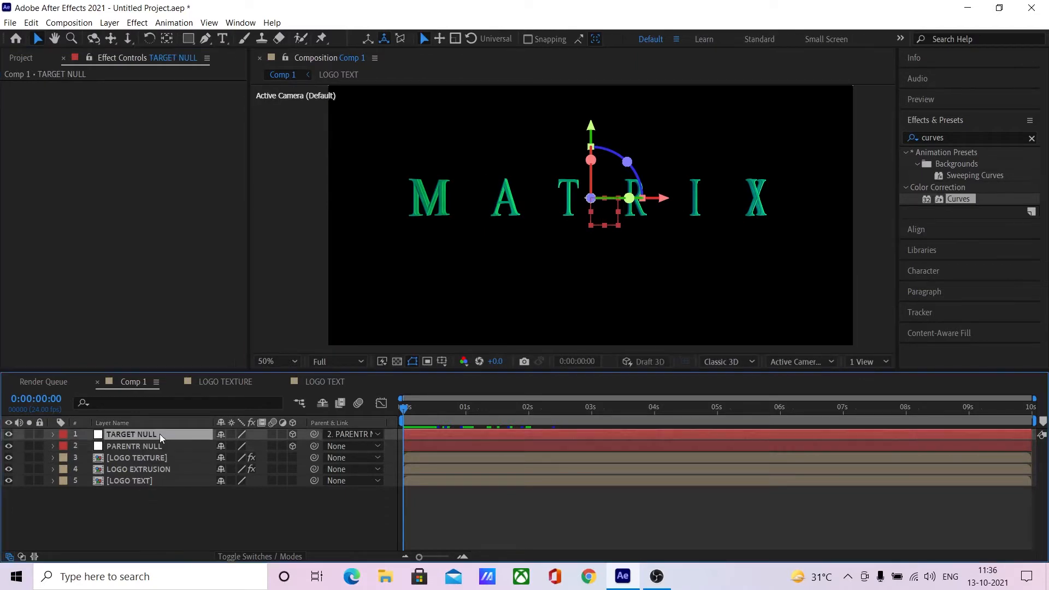
key("p")
left_click(248, 446)
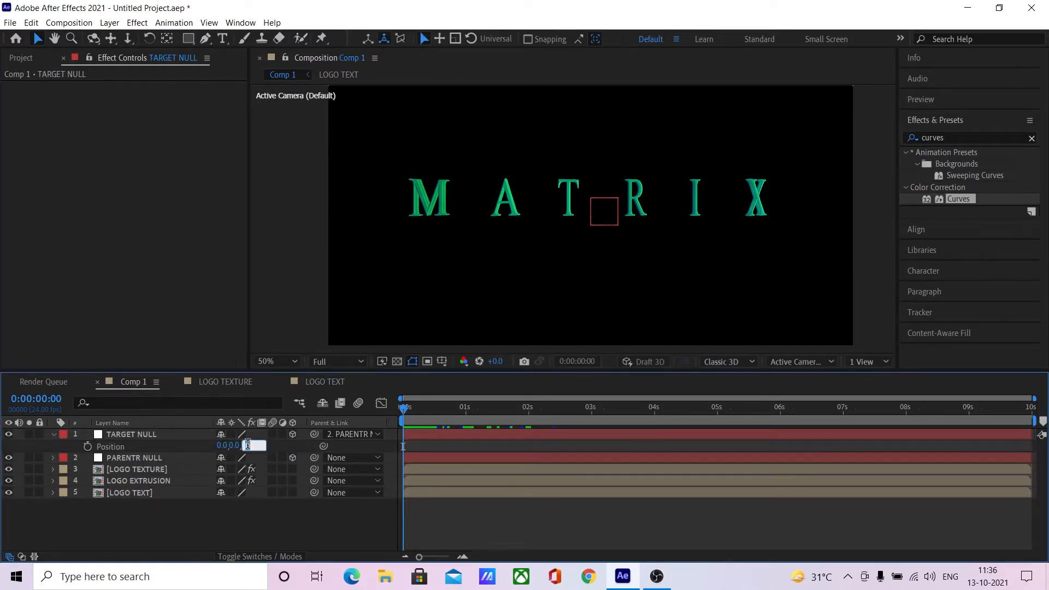
type("2000")
key("Return")
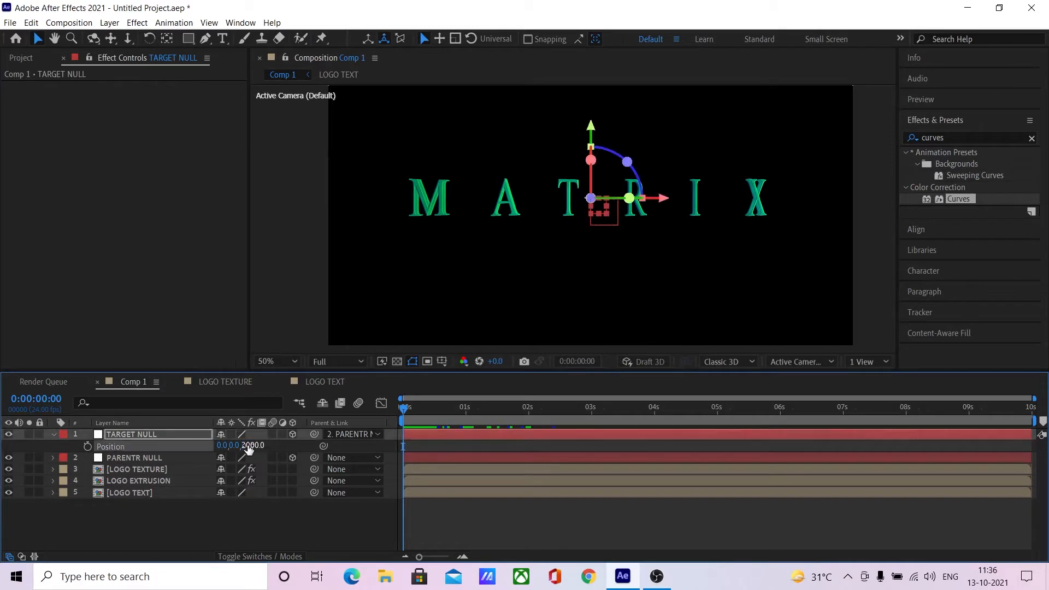
- Copy the MATRIX text's Y Rotation keyframes from LOGO TEXT onto PARENTR NULL's Y Rotation at 0:00:00:12
left_click(162, 459)
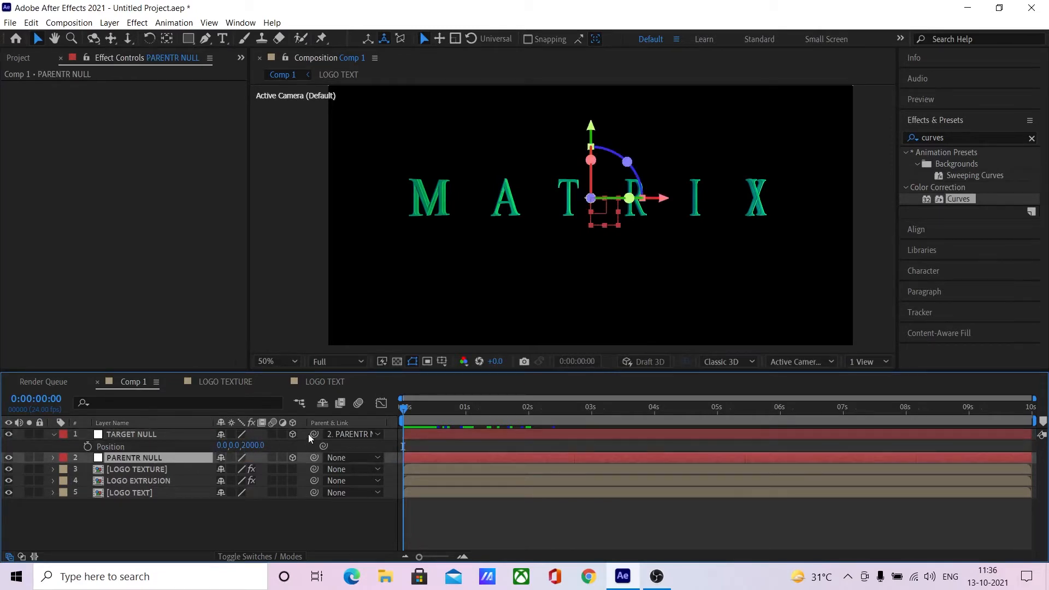
key("r")
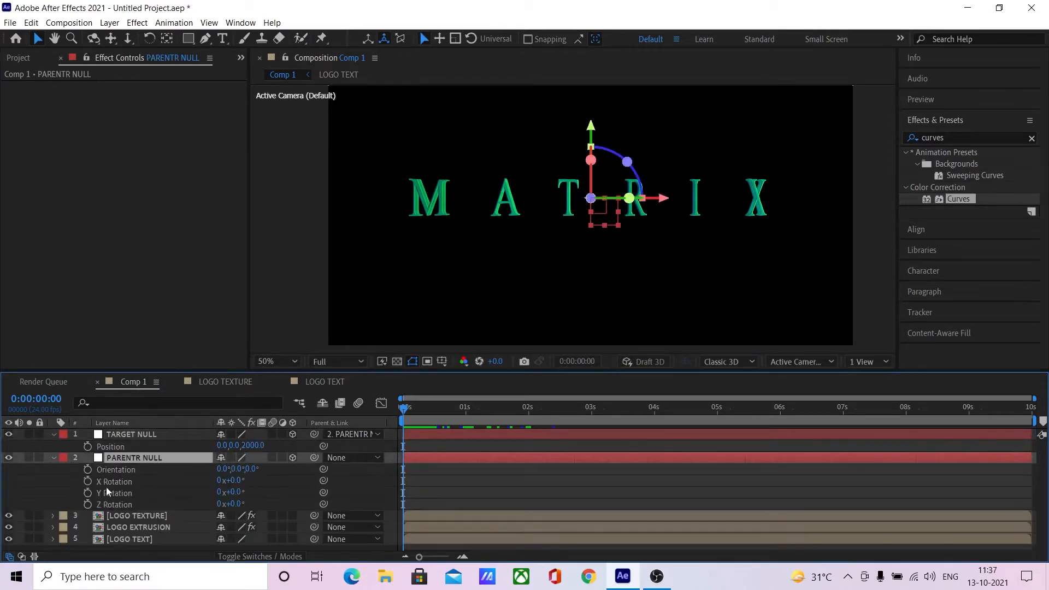
left_click_drag(408, 408, 435, 410)
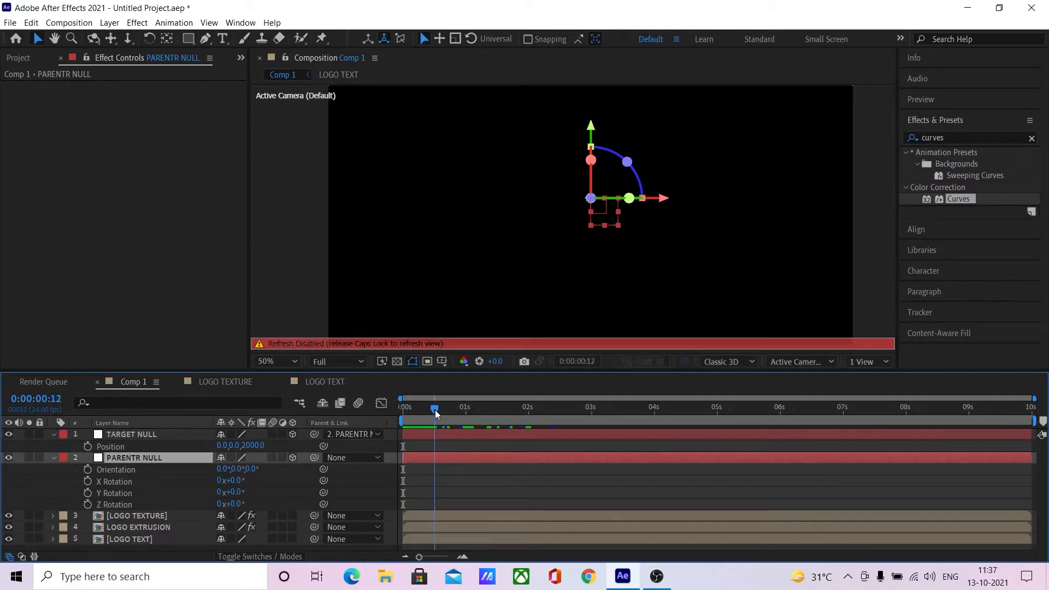
key("Caps_Lock")
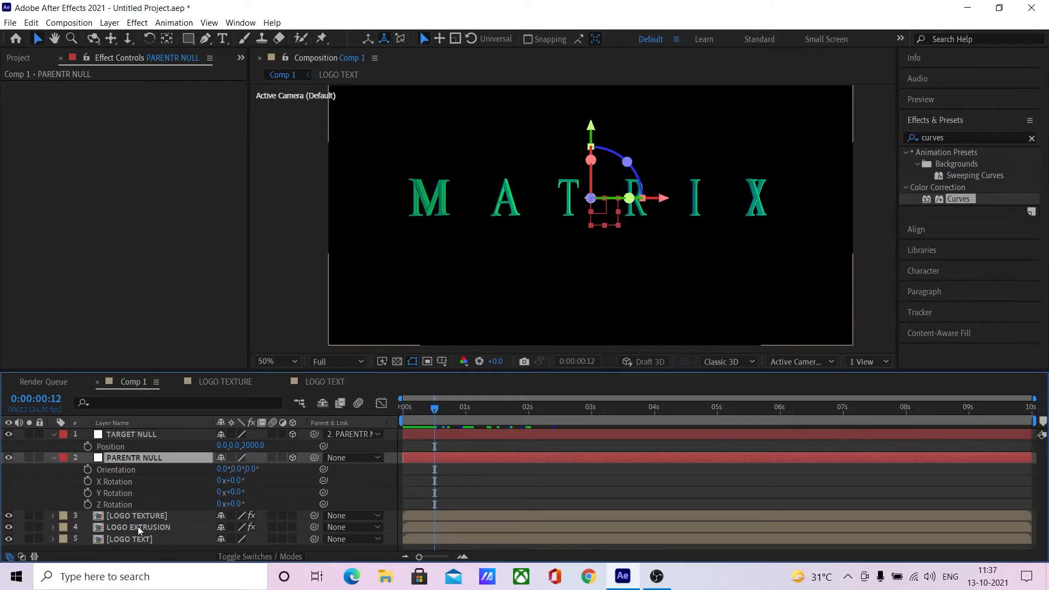
double_click(140, 540)
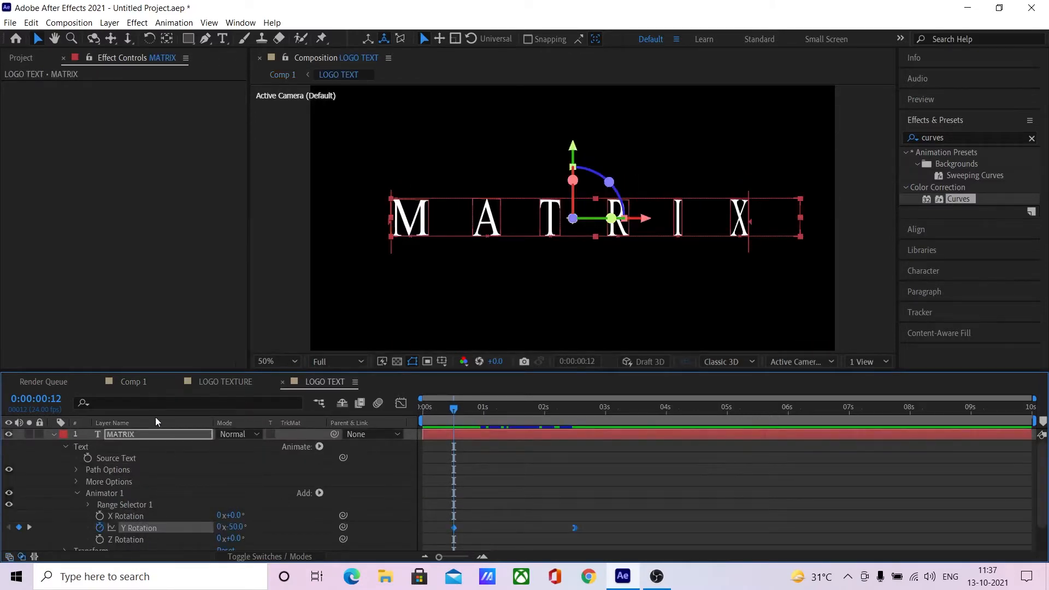
left_click(141, 385)
left_click(126, 492)
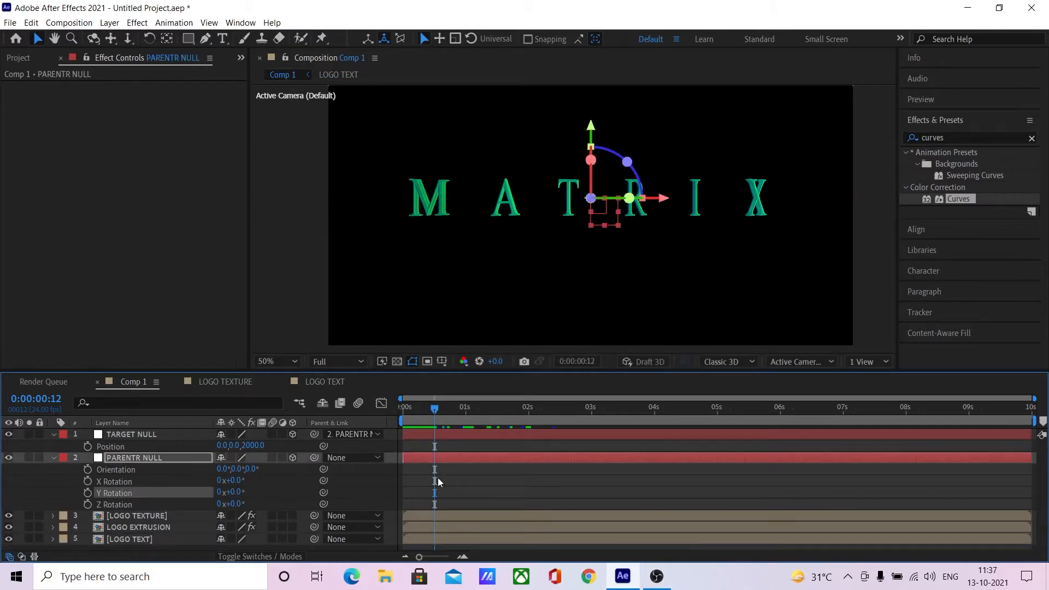
key("ctrl+v")
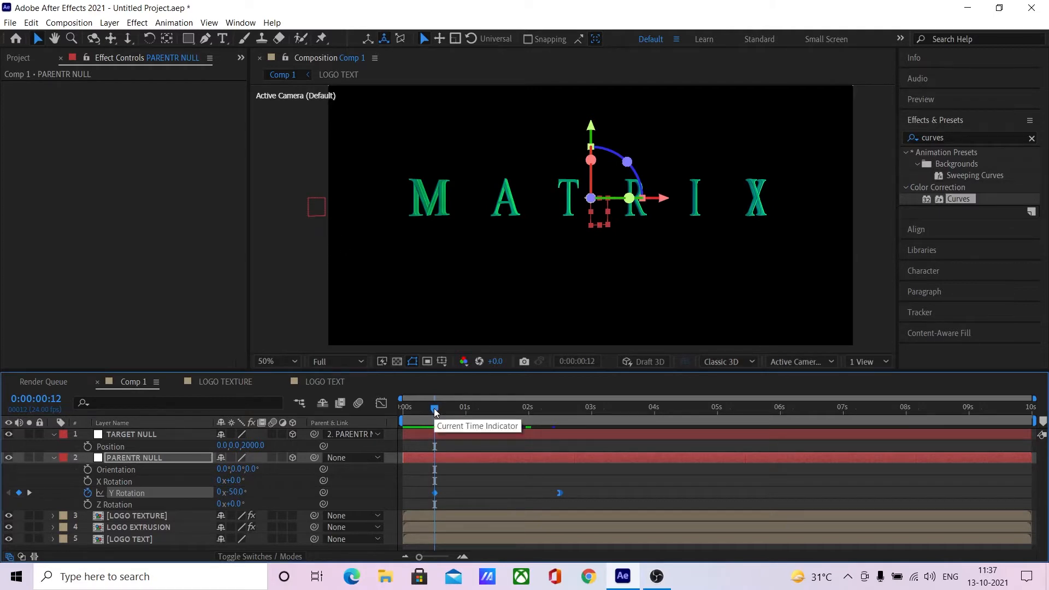
- Preview the null rotation from the start of Comp 1, and collapse the properties of both nulls
left_click_drag(435, 411, 385, 405)
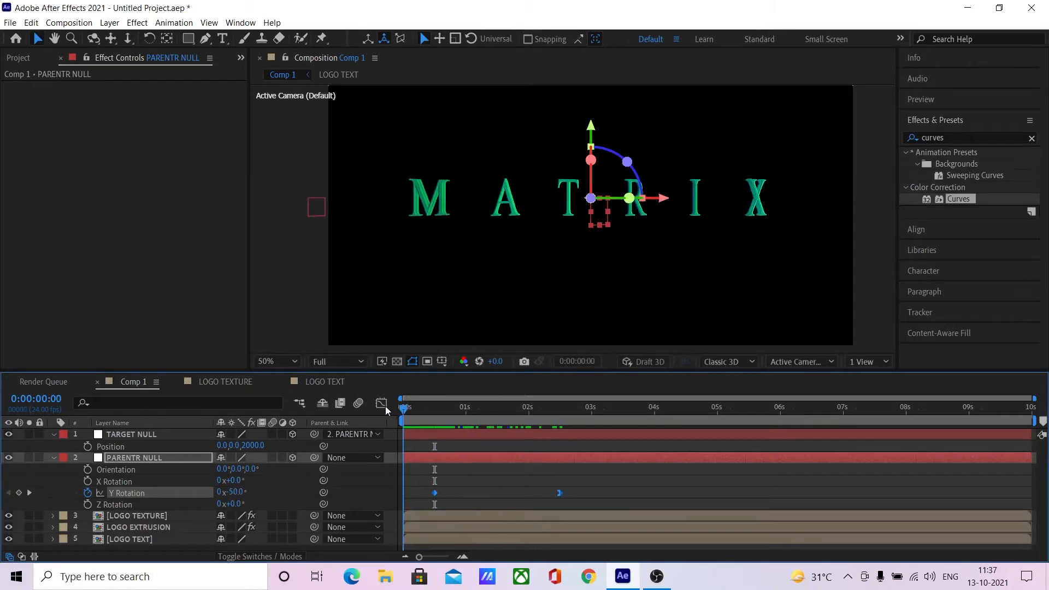
key("space")
left_click(54, 457)
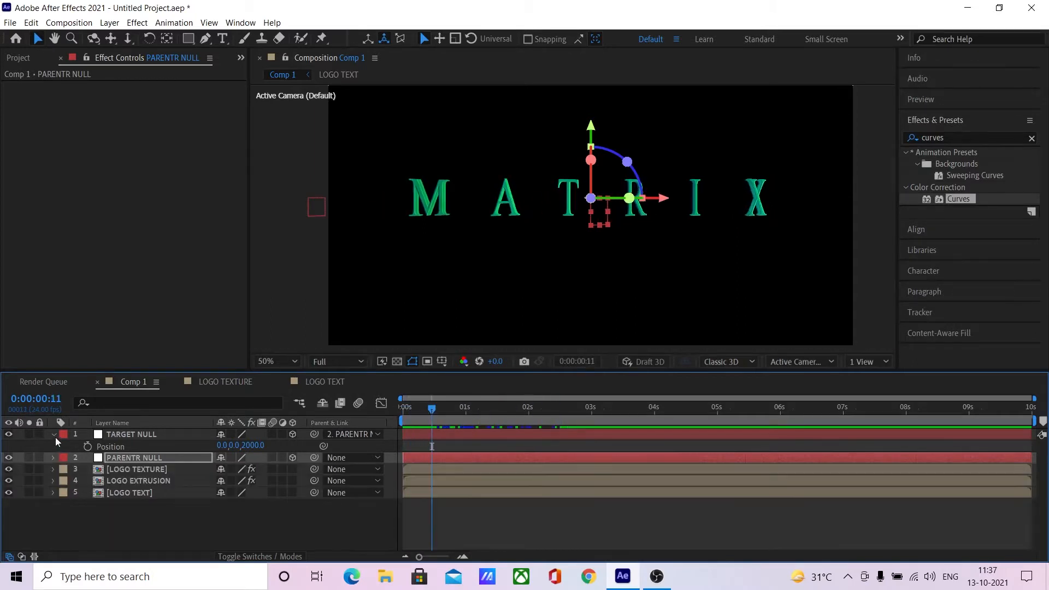
left_click(53, 435)
- Add an expression to the CC Radial Blur Center on LOGO EXTRUSION that references the TARGET NULL layer
left_click(150, 469)
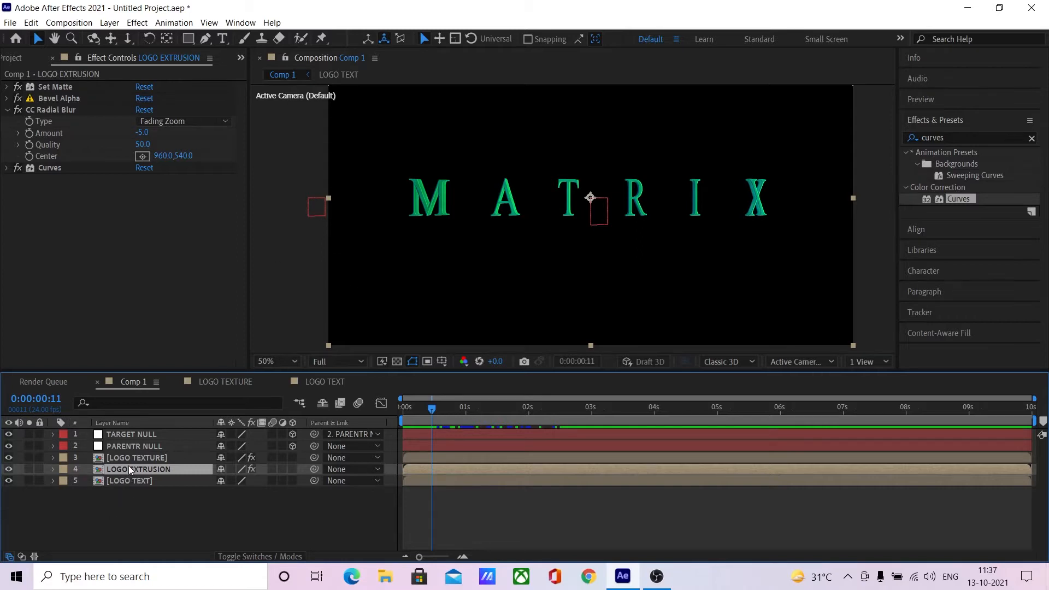
left_click(32, 157, "alt")
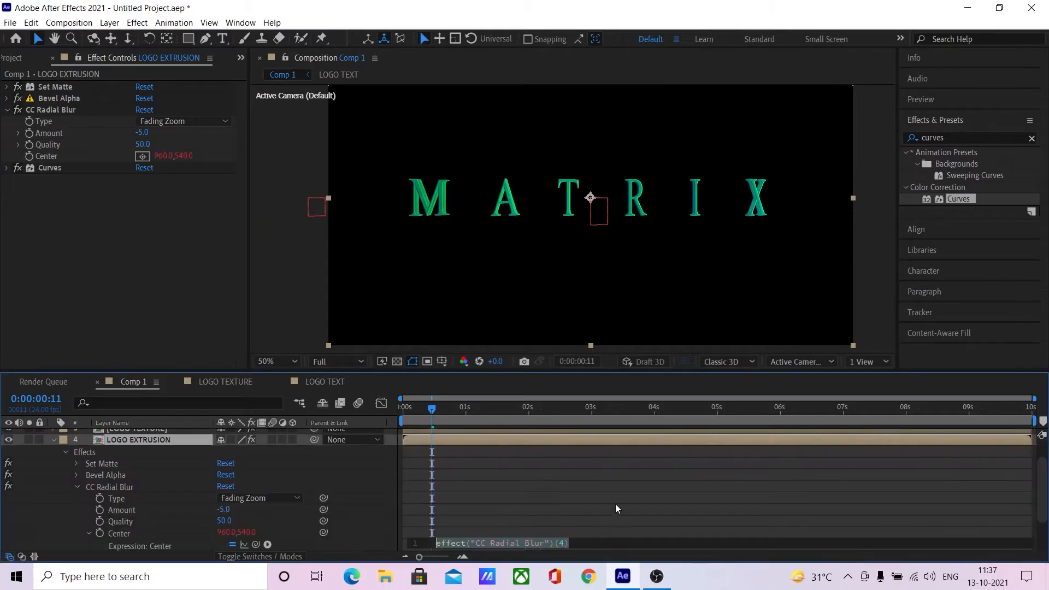
scroll(612, 498, "down", 3)
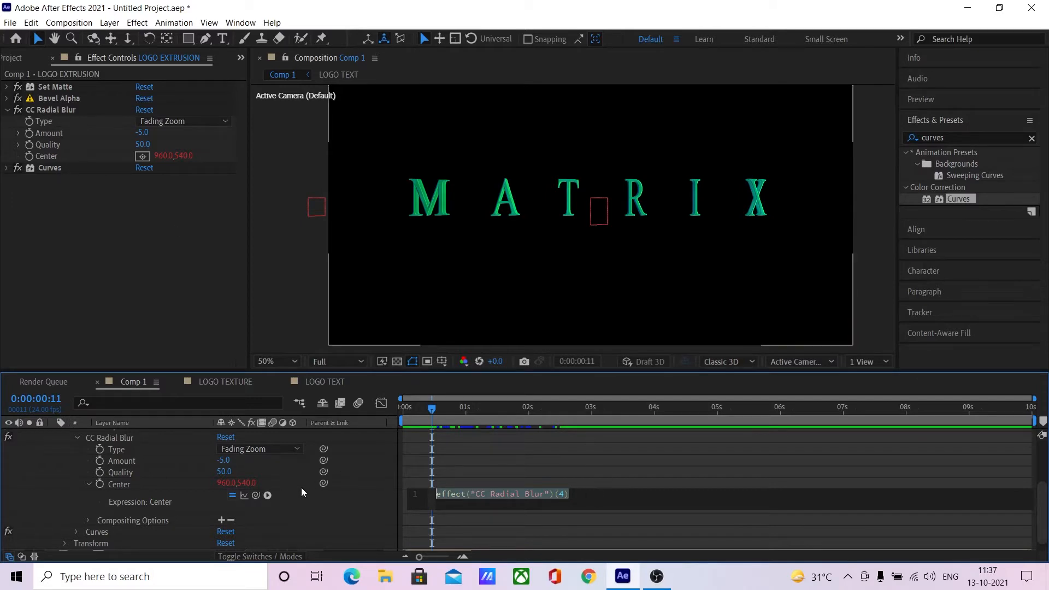
left_click_drag(324, 483, 176, 431)
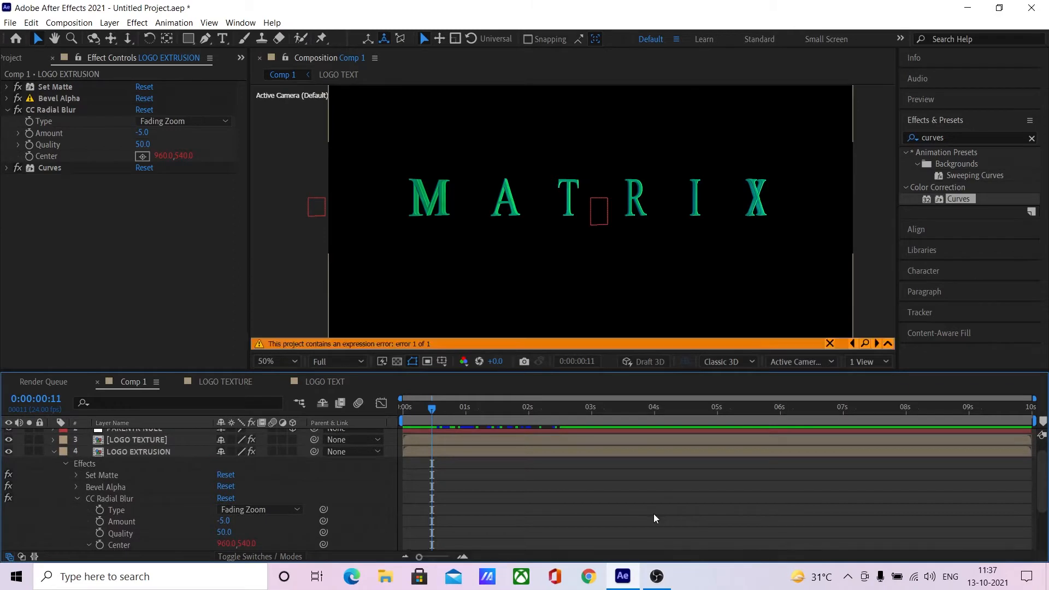
scroll(571, 510, "down", 3)
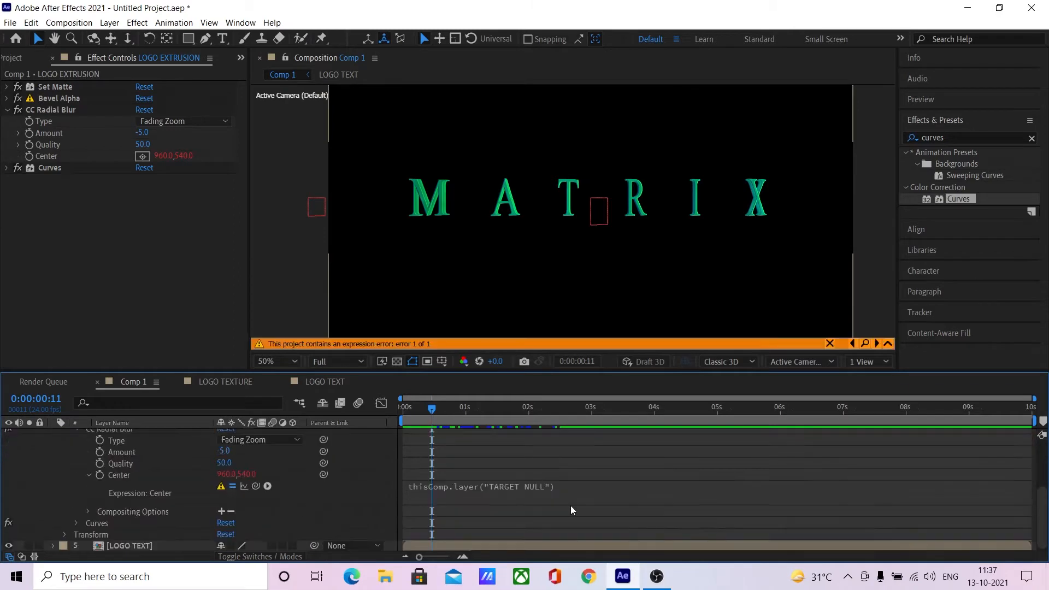
- Assign the TARGET NULL reference in the CC Radial Blur Center expression to a variable named layer1, ending the line with a semicolon
left_click(452, 491)
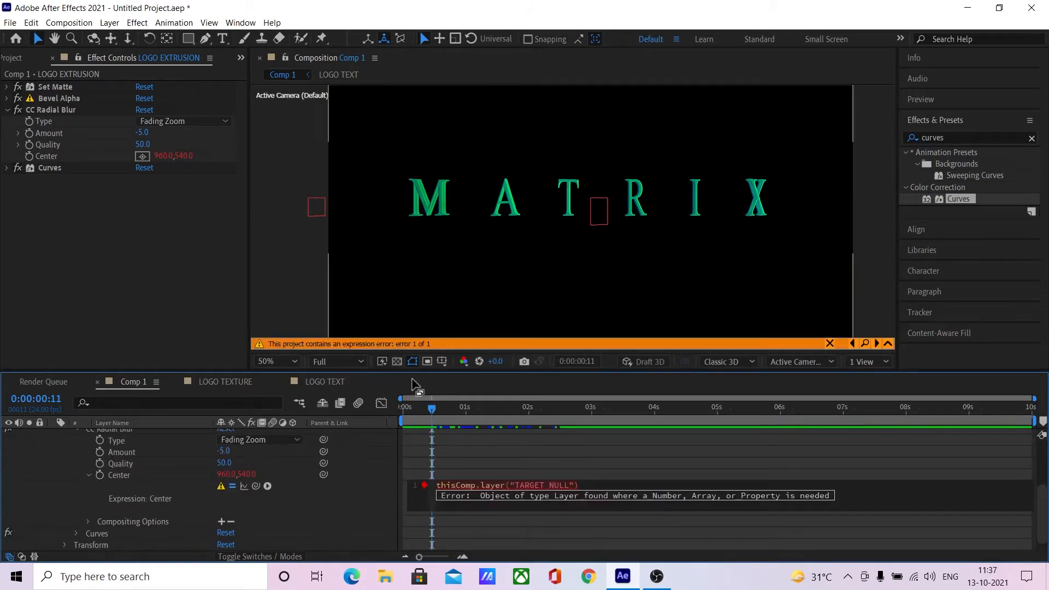
type("laye")
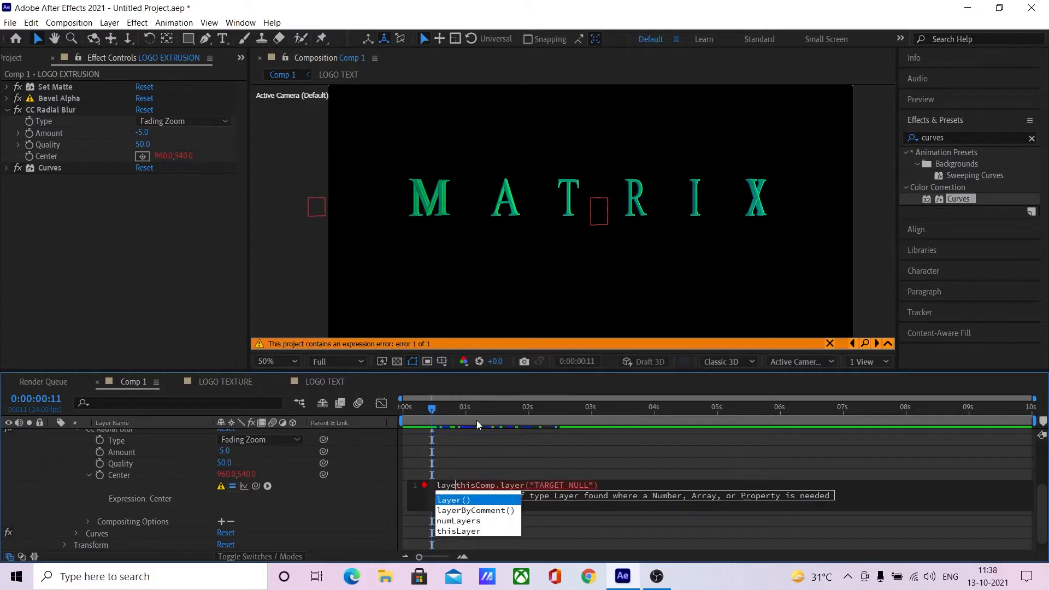
type("r1 ")
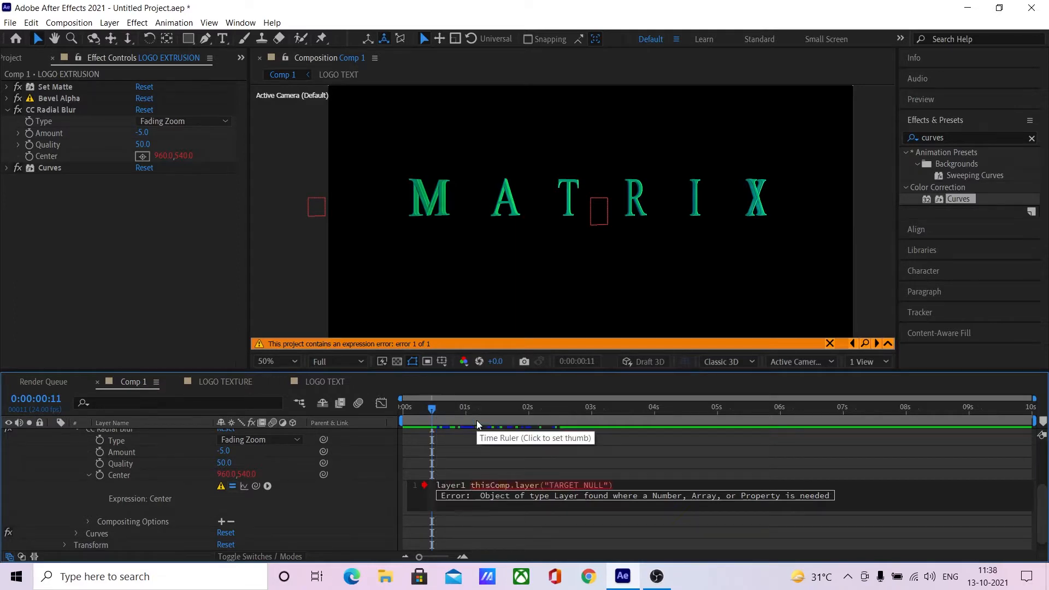
type("=")
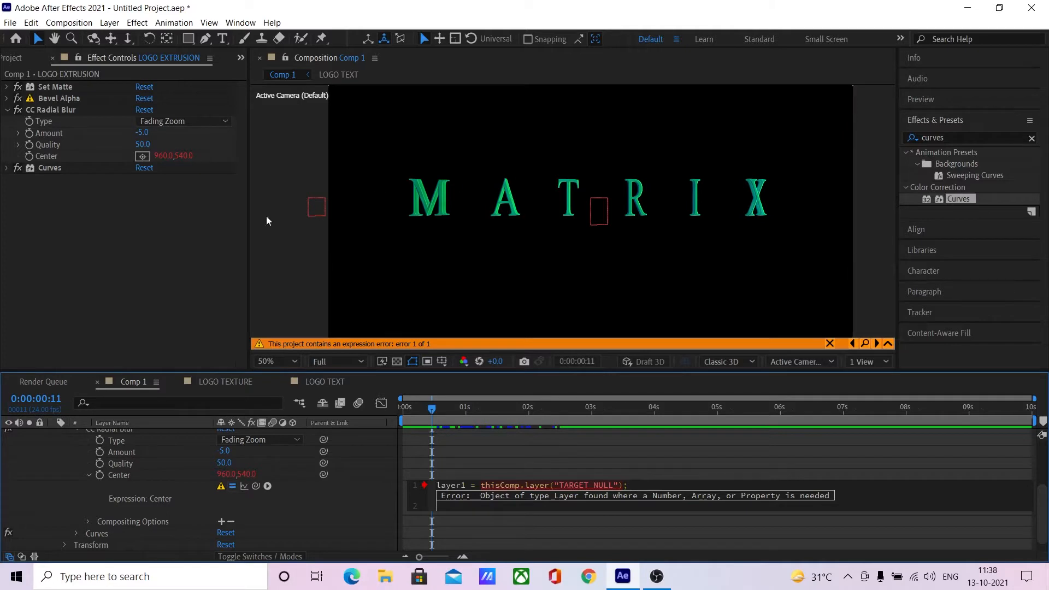
- Add a second expression line, layer1Pos = layer1.toWorld(), and commit the Center expression
type("layer1Pos = layer1")
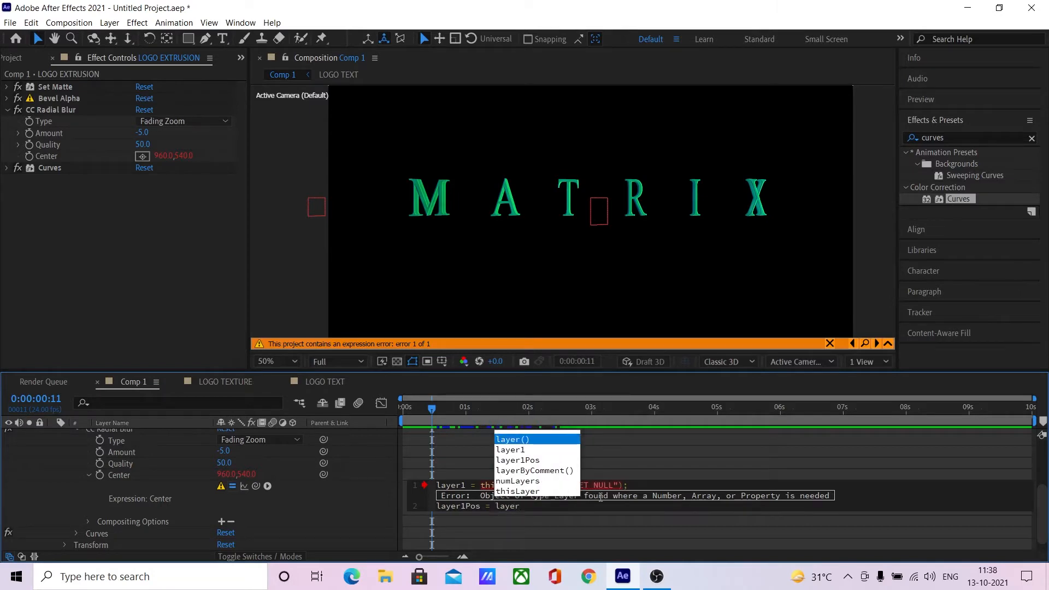
type(".")
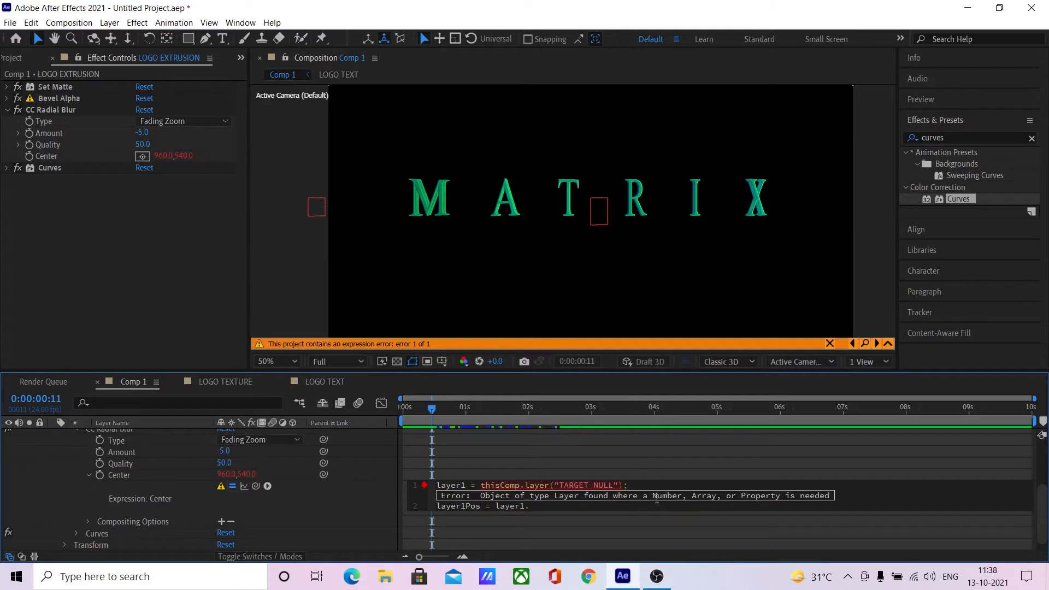
type("towo")
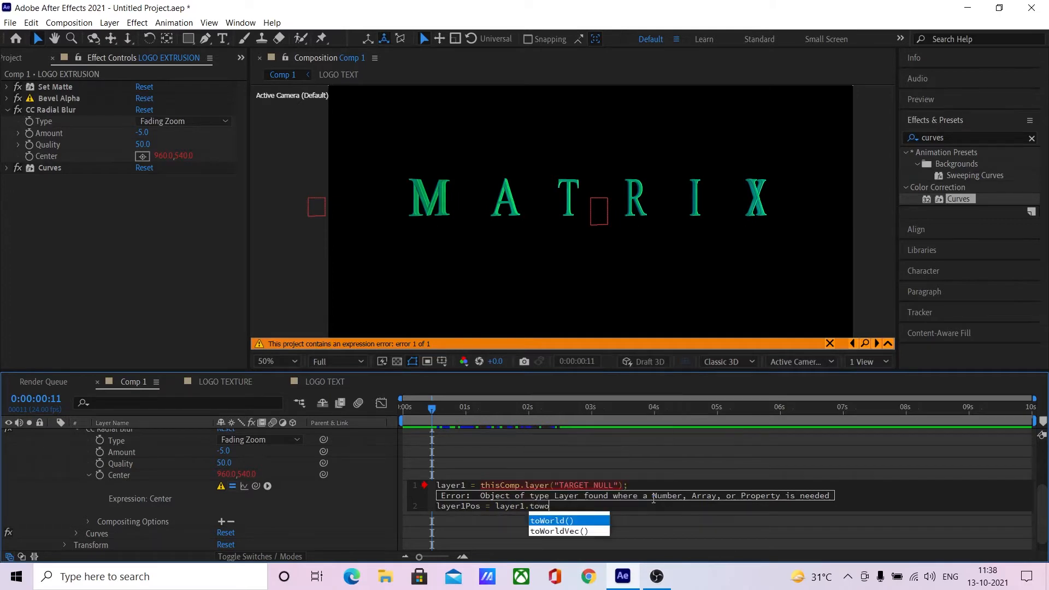
key("Return")
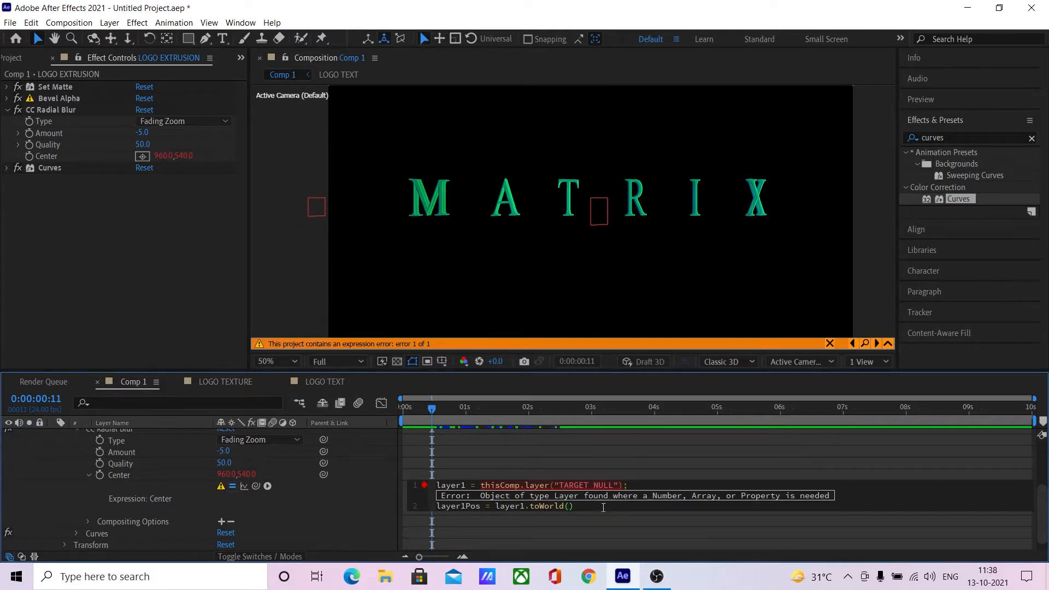
left_click(503, 460)
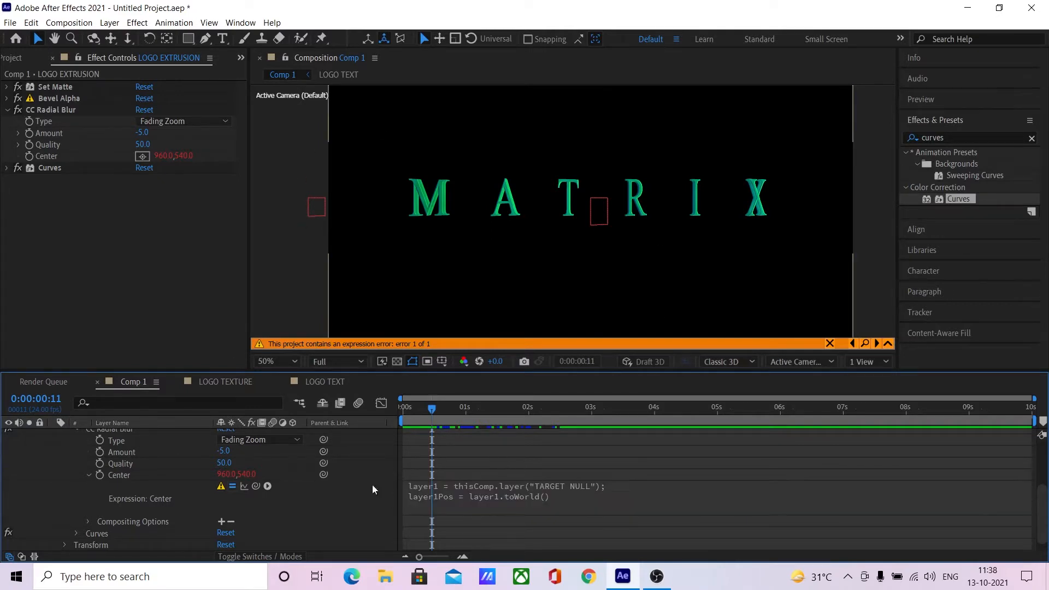
- Reveal the Position property of TARGET NULL
scroll(235, 476, "up", 5)
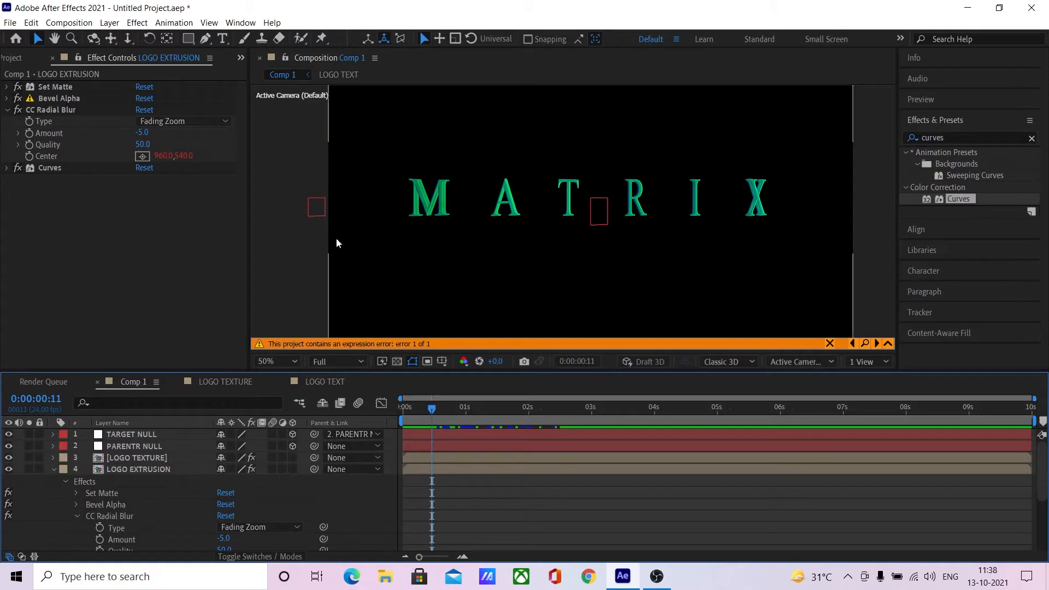
left_click(134, 436)
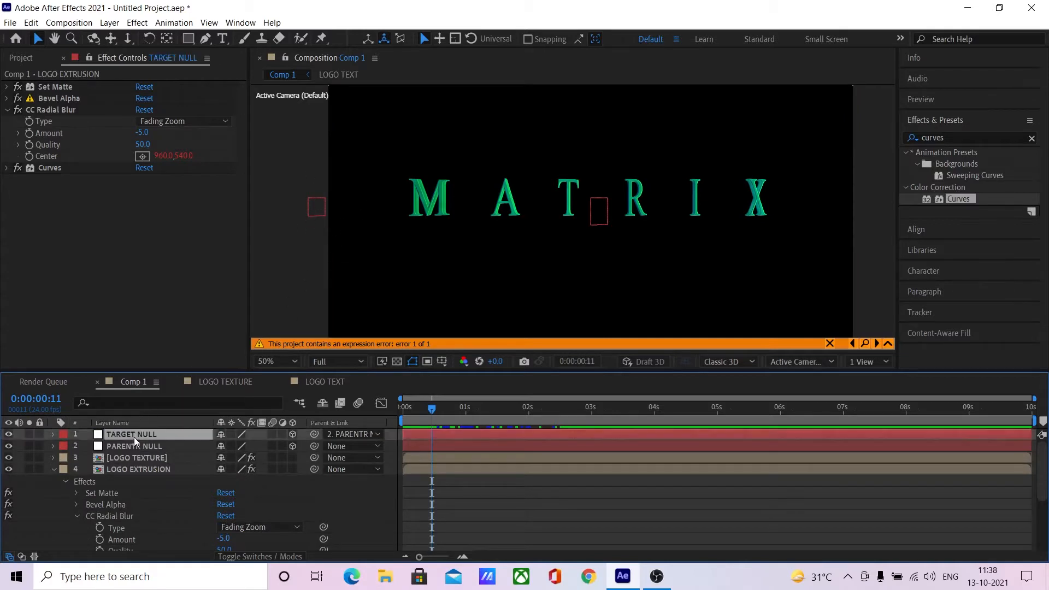
key("p")
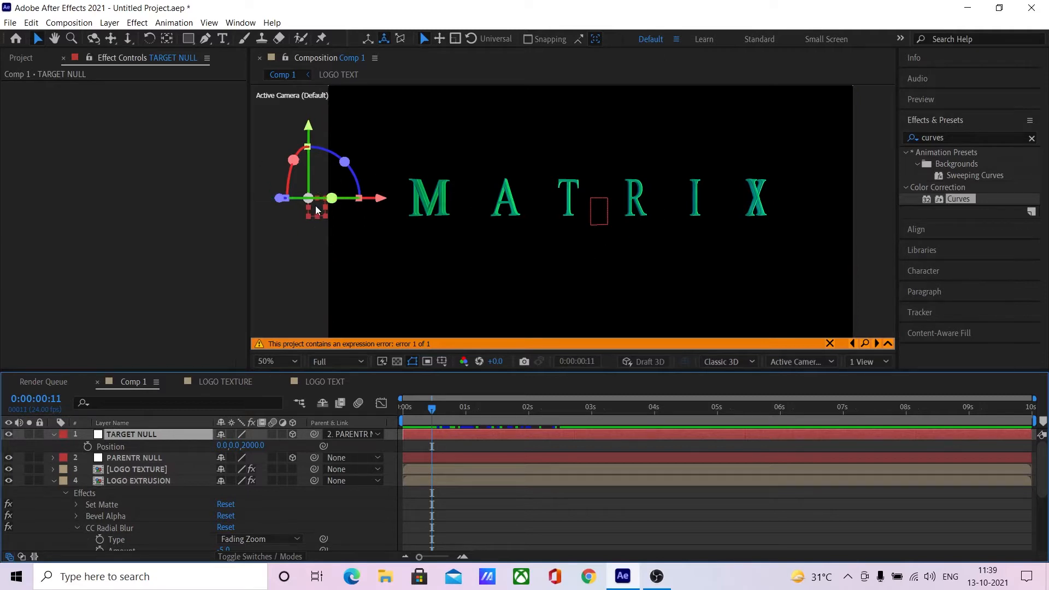
- Complete the second line of the Center expression as layer1Pos = layer1.toWorld(layer1.anchorPoint); and start a new line
scroll(490, 437, "down", 3)
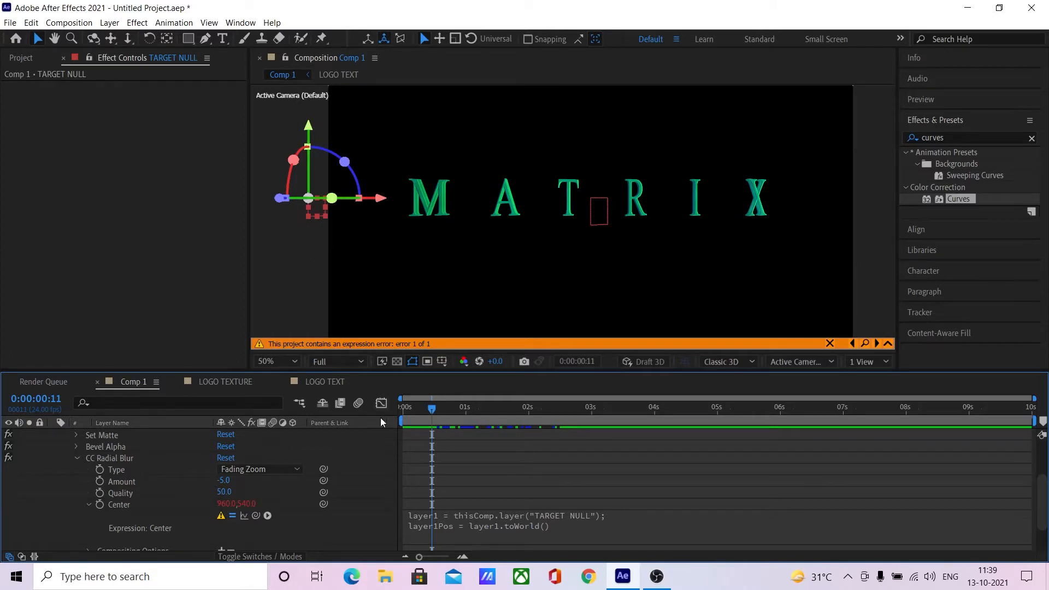
left_click(540, 526)
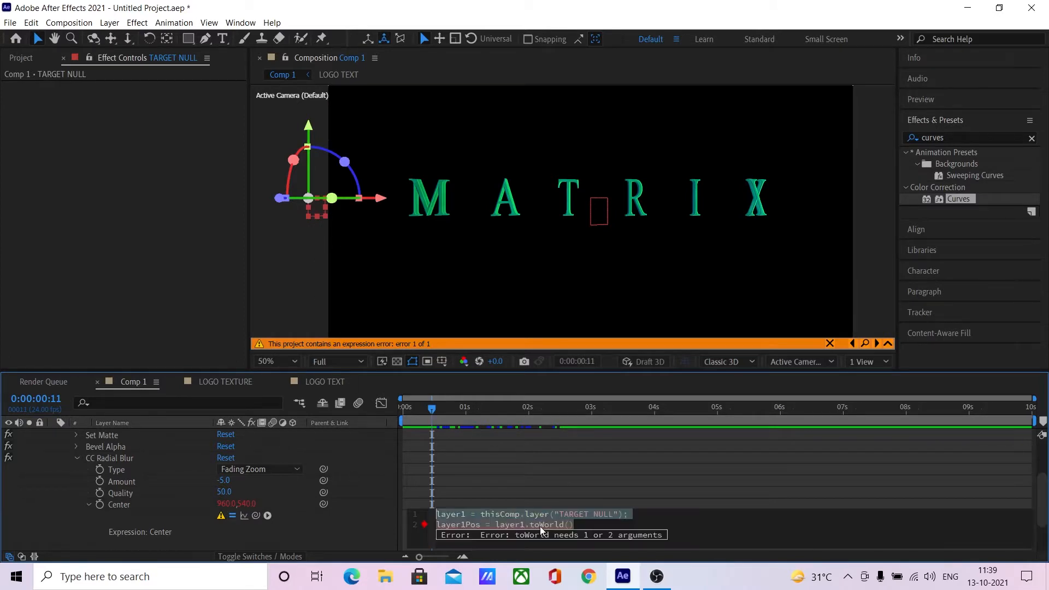
left_click(492, 524)
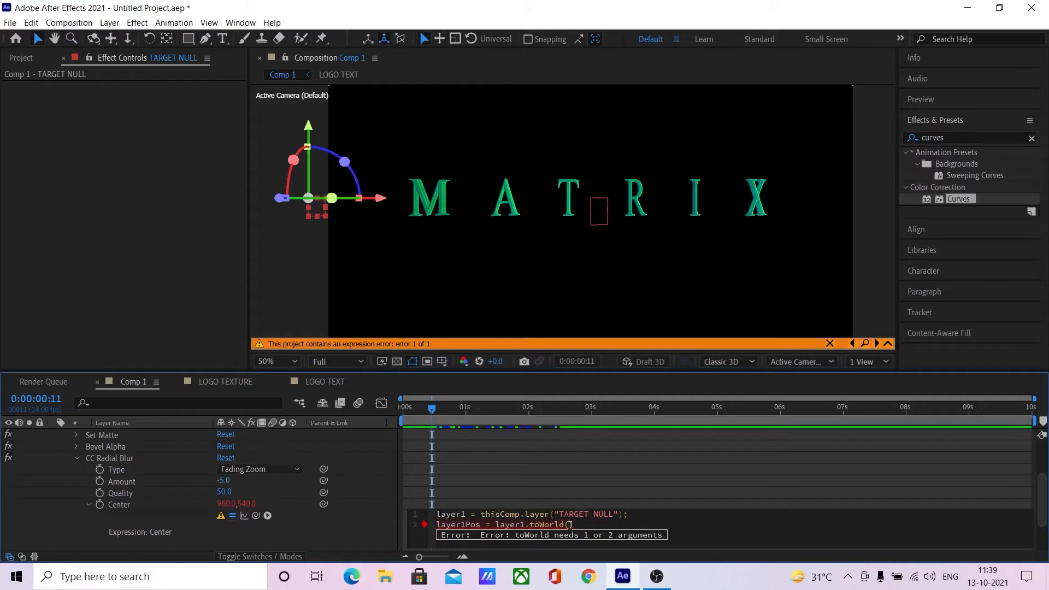
type("ls")
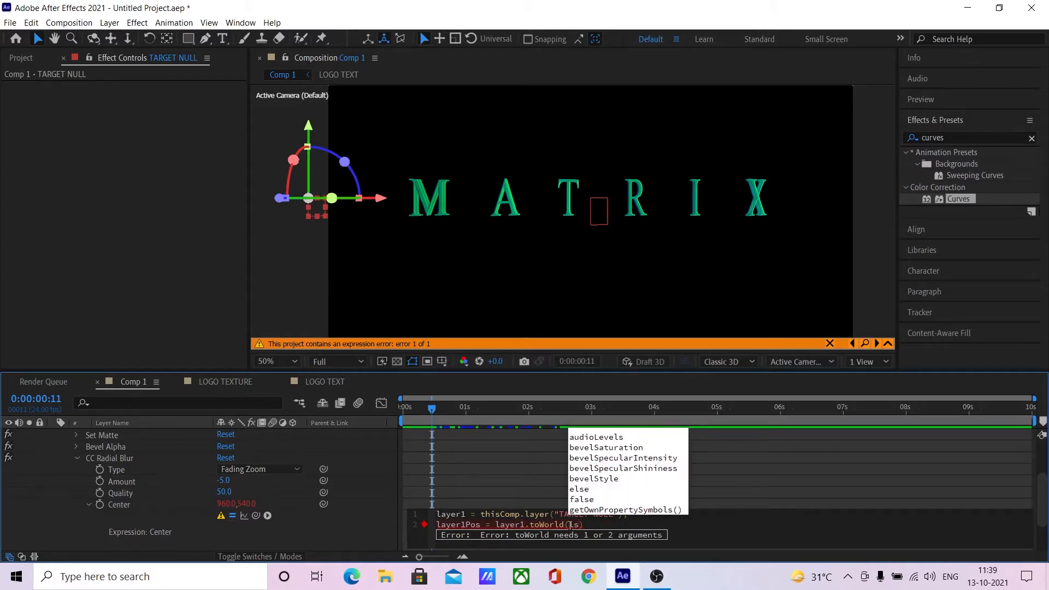
key("BackSpace")
type("a")
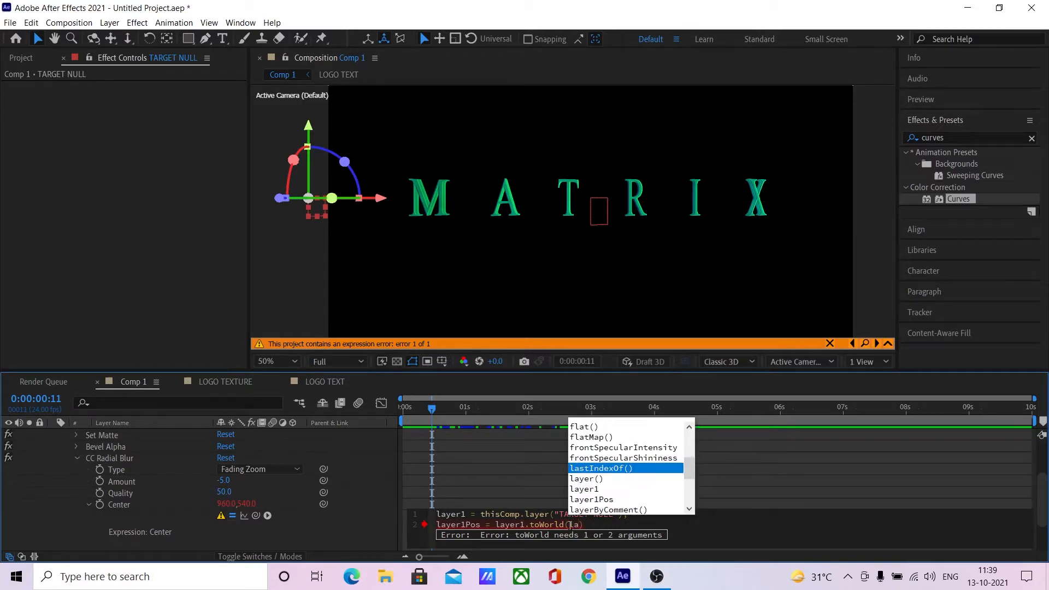
type("yer1.anch")
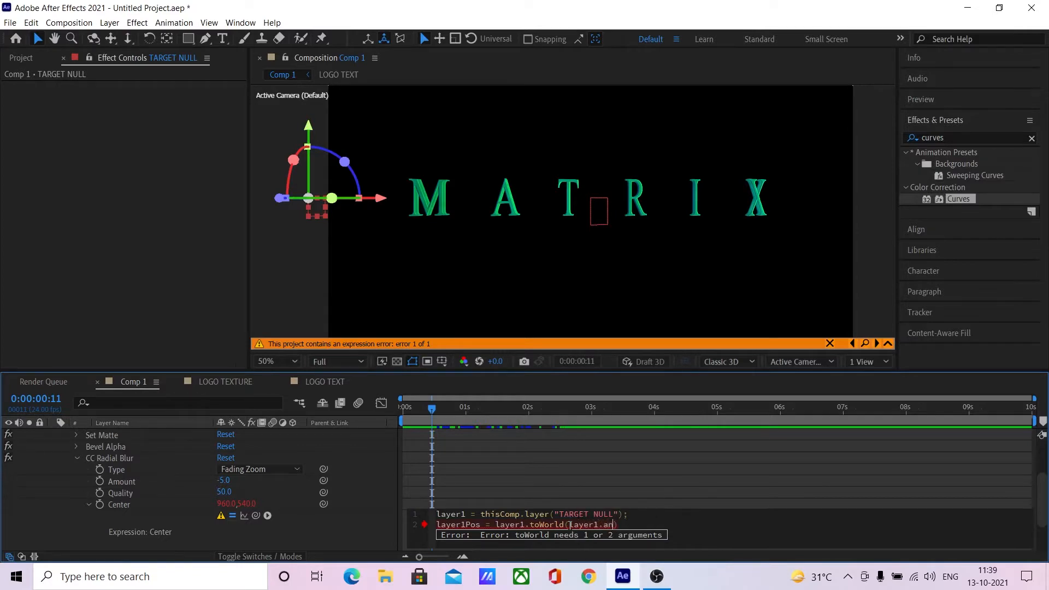
key("Return")
type(";")
key("Return")
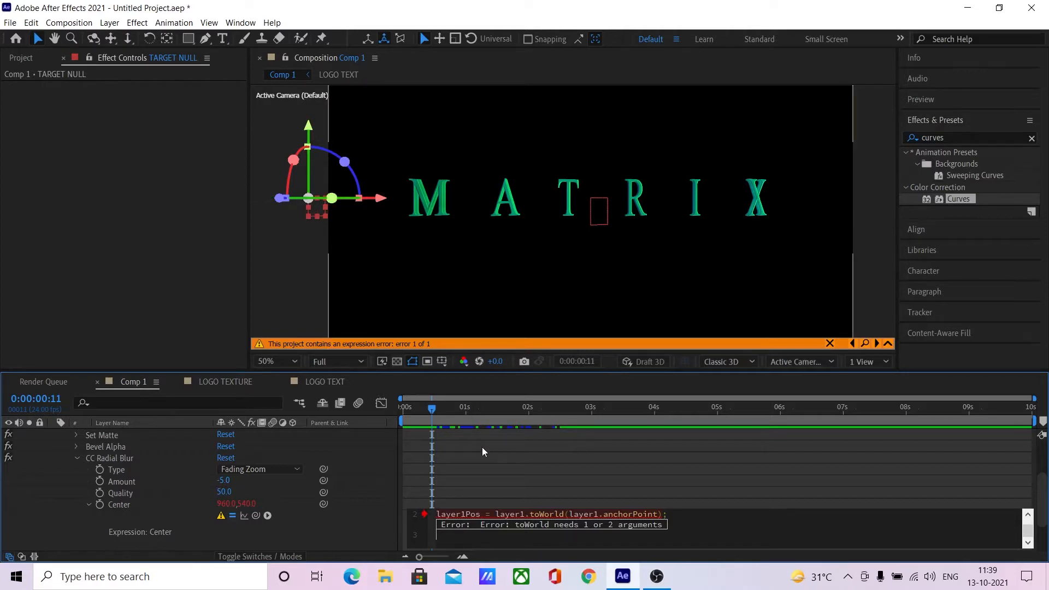
- Finish the Center expression with [layer1Pos[0], layer1Pos[1]]; and preview the animation from the start of the composition
type("[layer")
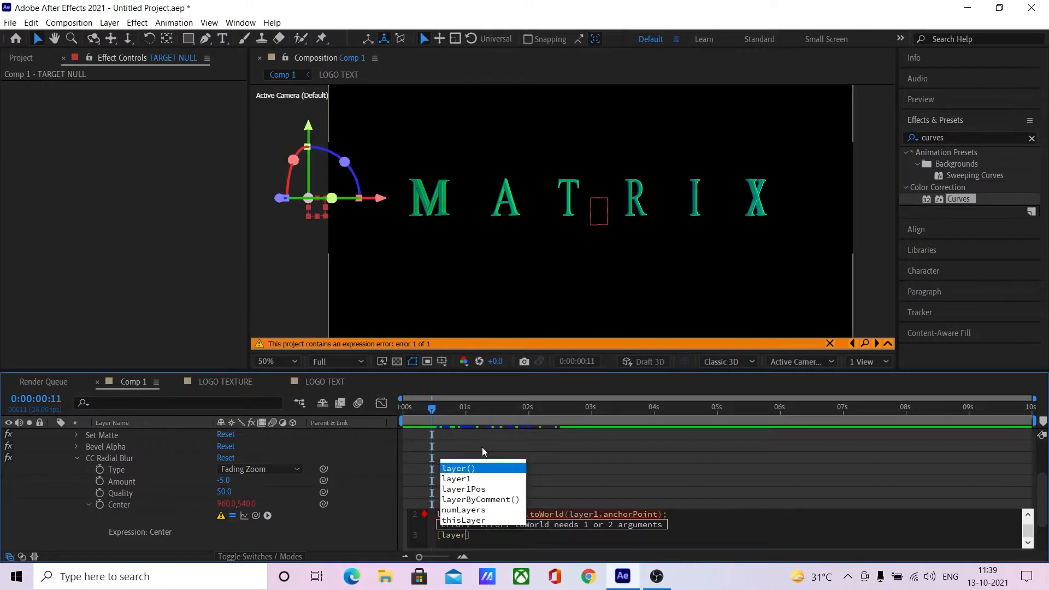
key("Down")
key("Down")
key("Return")
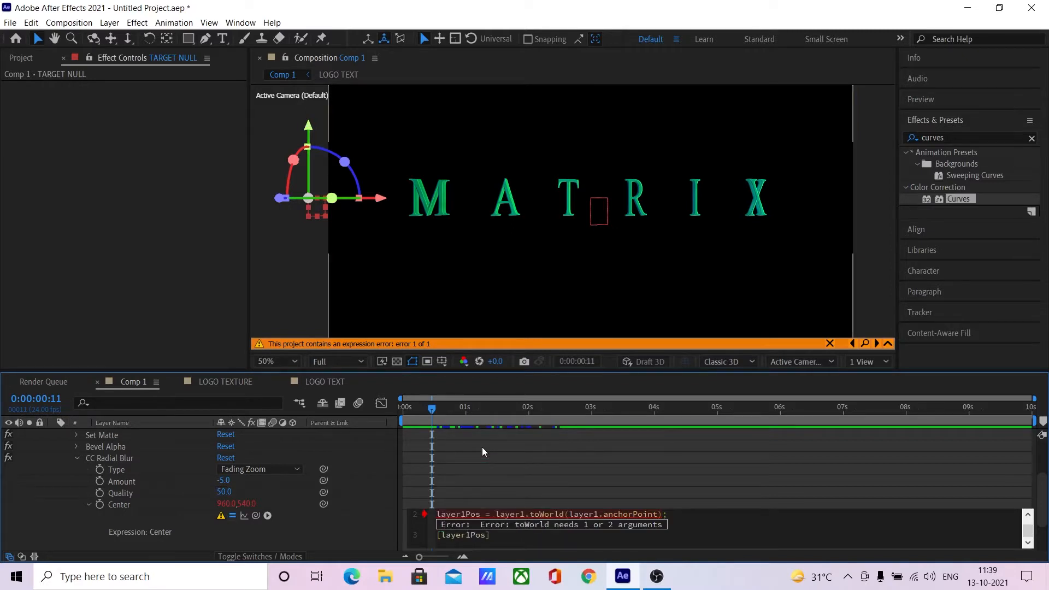
type("[0], layer1")
key("Down")
key("Return")
type("[1]];")
left_click(483, 447)
mouse_move(432, 409)
left_mouse_down()
mouse_move(411, 405)
mouse_move(423, 405)
left_mouse_up()
key("space")
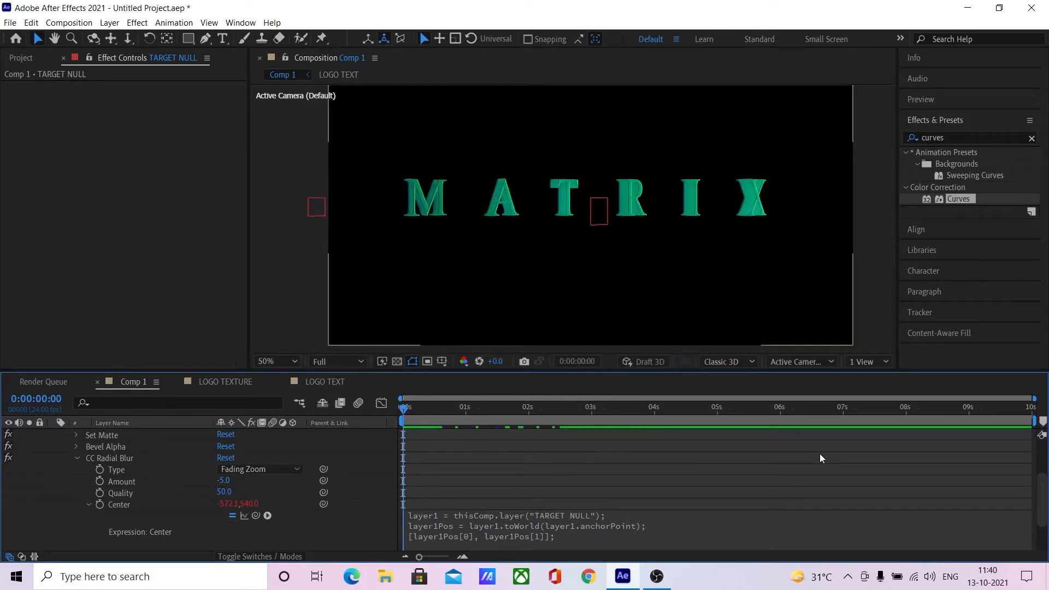
- Replace the value of layer1 in the Center expression with a reference pick-whipped to the TARGET NULL layer
left_click(562, 540)
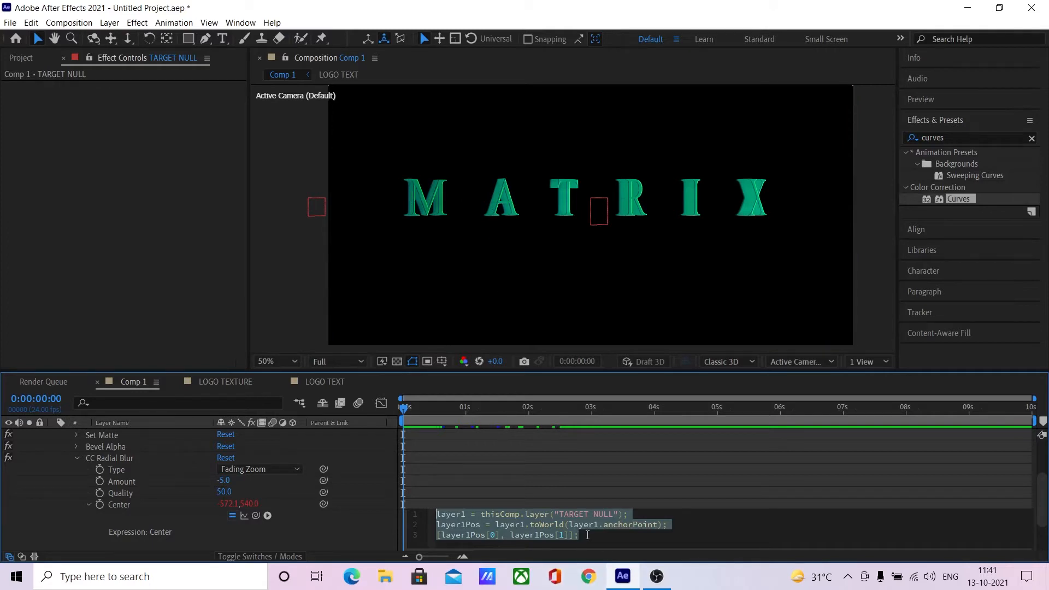
left_click(480, 515)
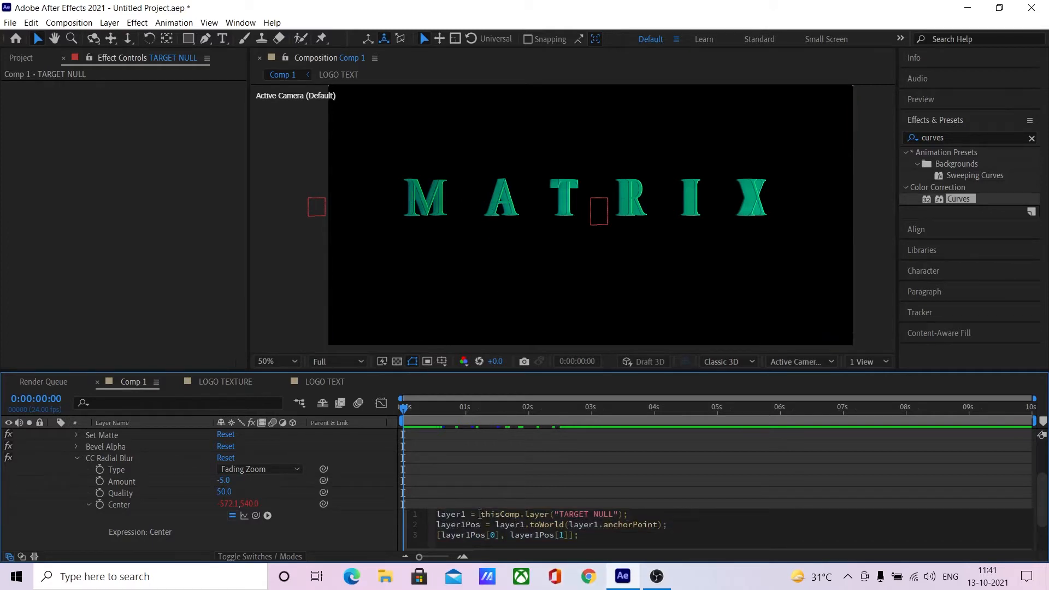
left_click_drag(480, 515, 645, 515)
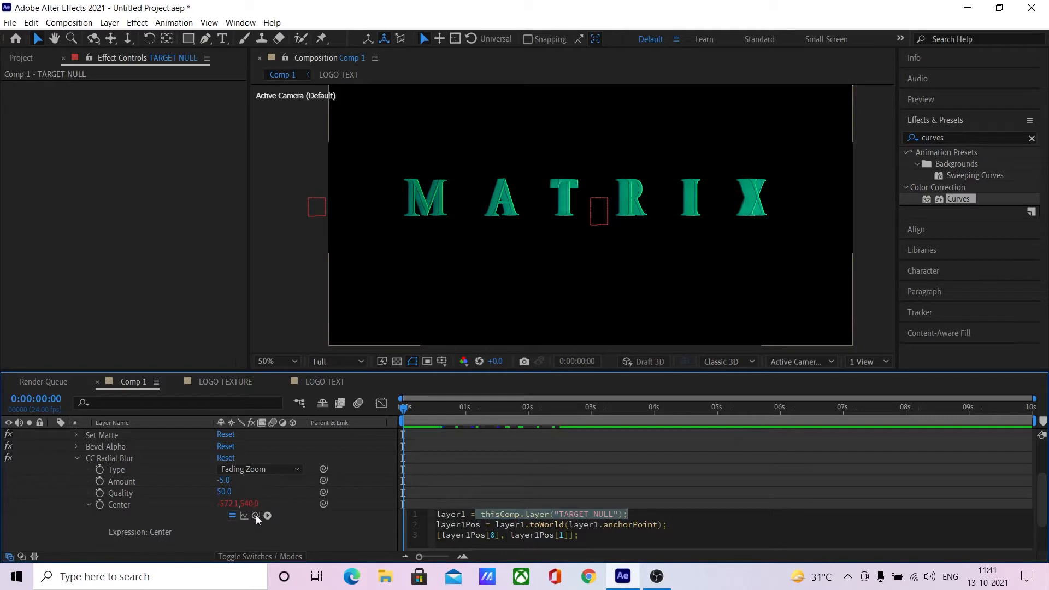
left_click_drag(256, 516, 153, 436)
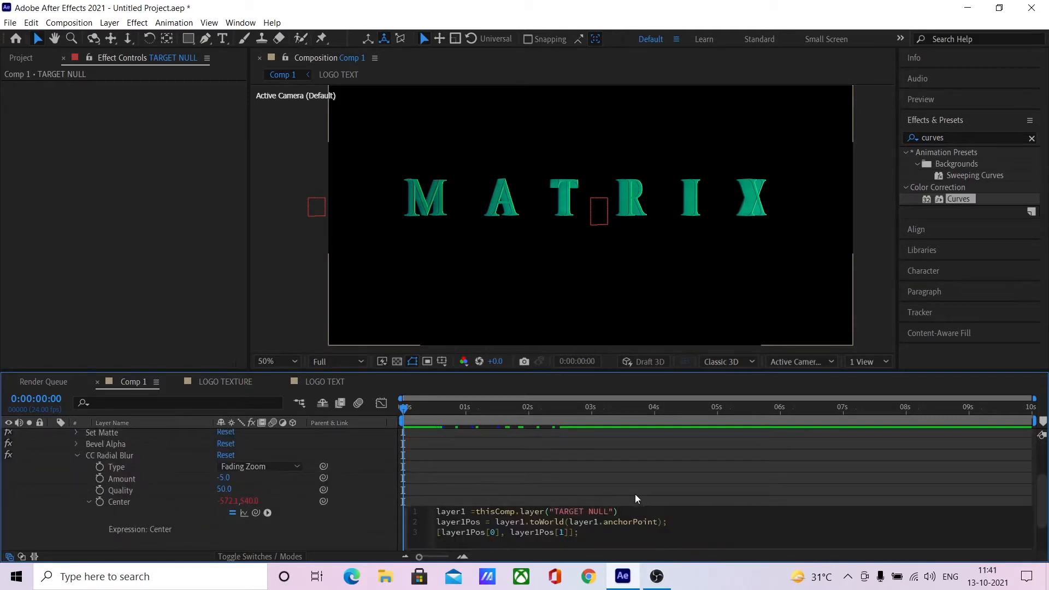
left_click(635, 498)
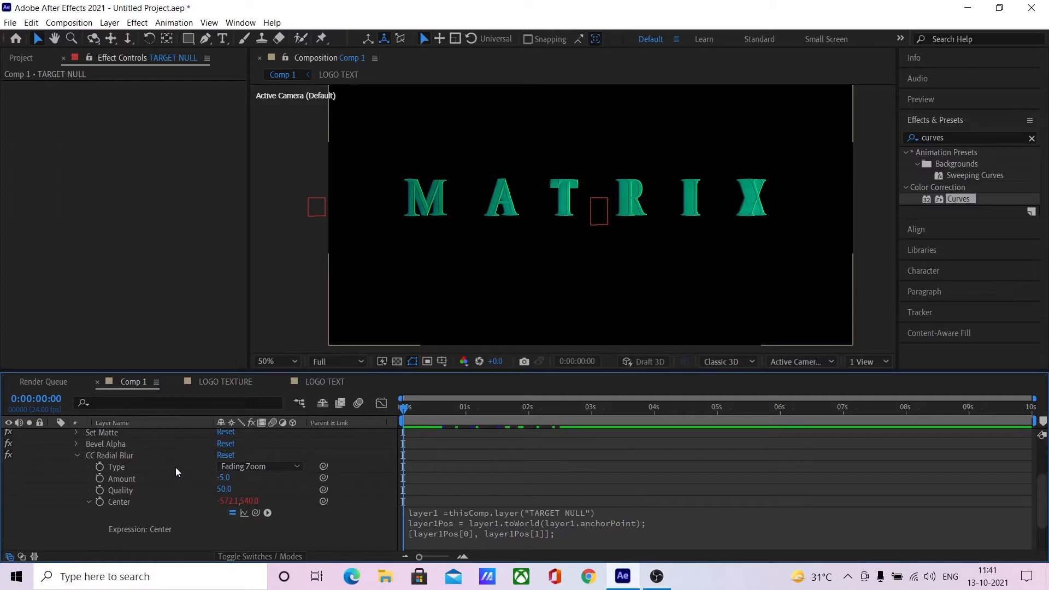
- Collapse the LOGO EXTRUSION properties, scrub the rotation up to about 0:00:02:22 and return to the first frame
scroll(177, 467, "up", 1)
left_click(53, 443)
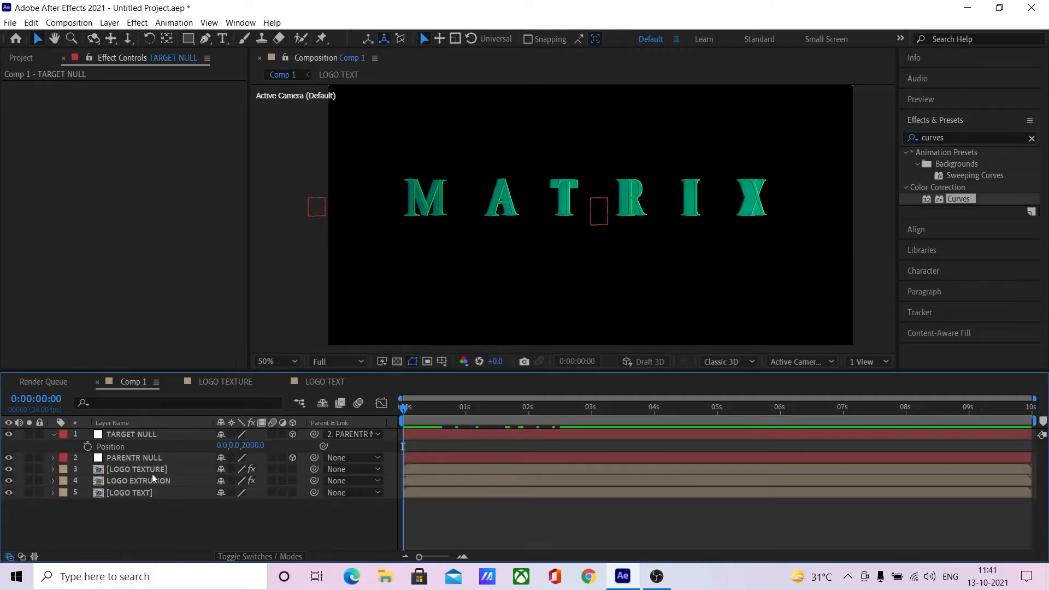
left_click_drag(410, 410, 589, 409)
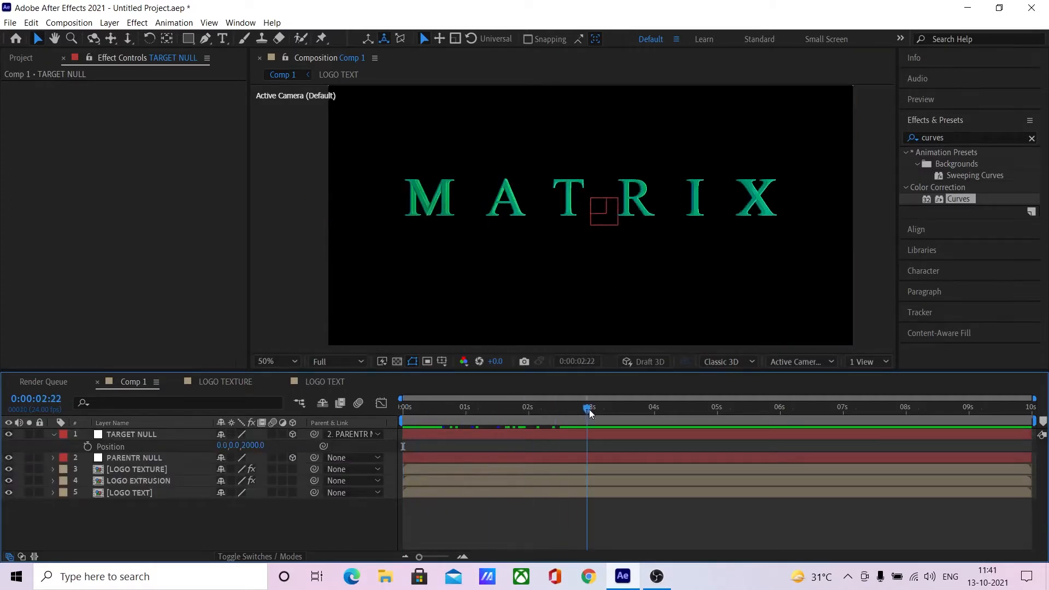
key("Home")
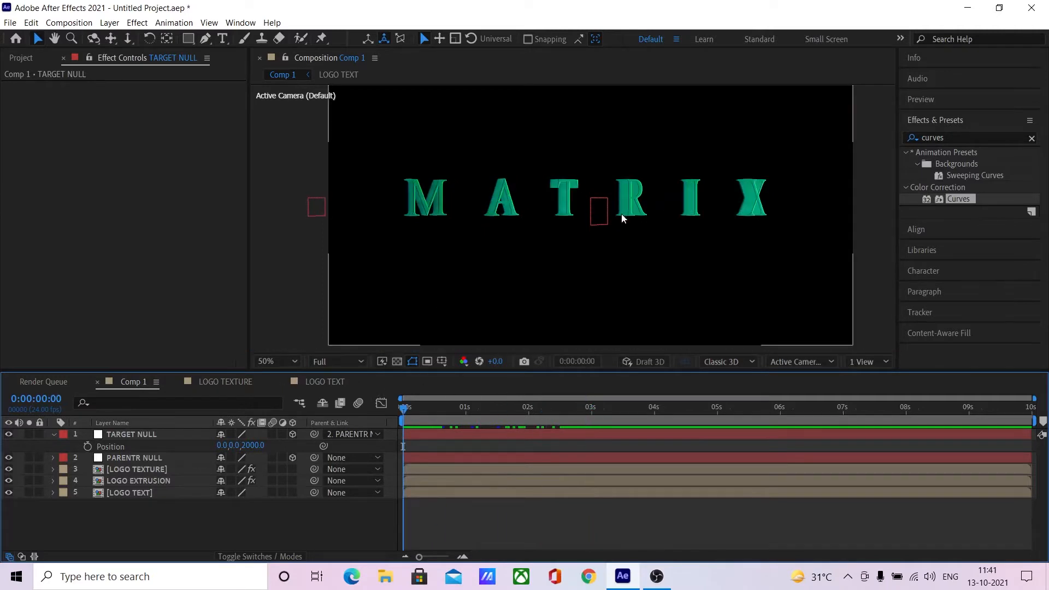
- Add a second Curves effect to LOGO EXTRUSION, pull its RGB curve down at two points to darken the extrusion, and collapse the effect
left_click(156, 481)
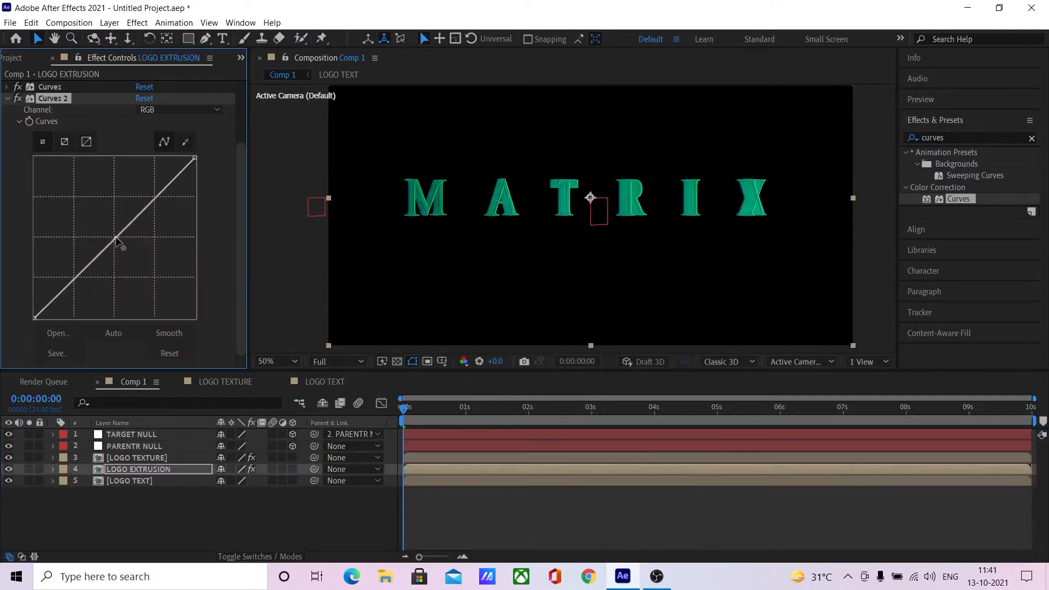
left_click_drag(116, 237, 104, 278)
left_click(170, 474)
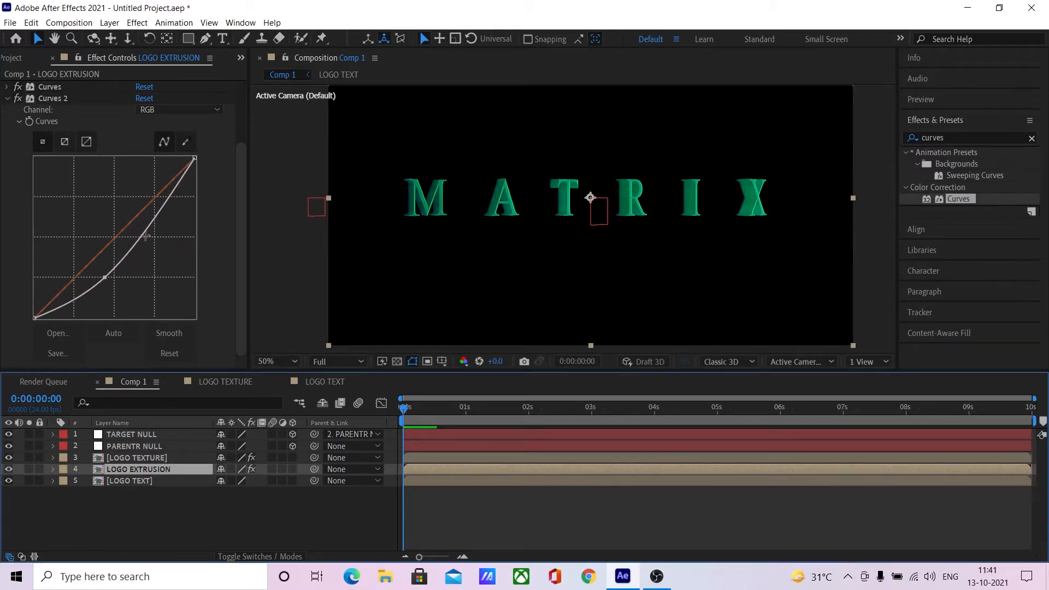
left_click(102, 277)
left_click_drag(102, 276, 107, 281)
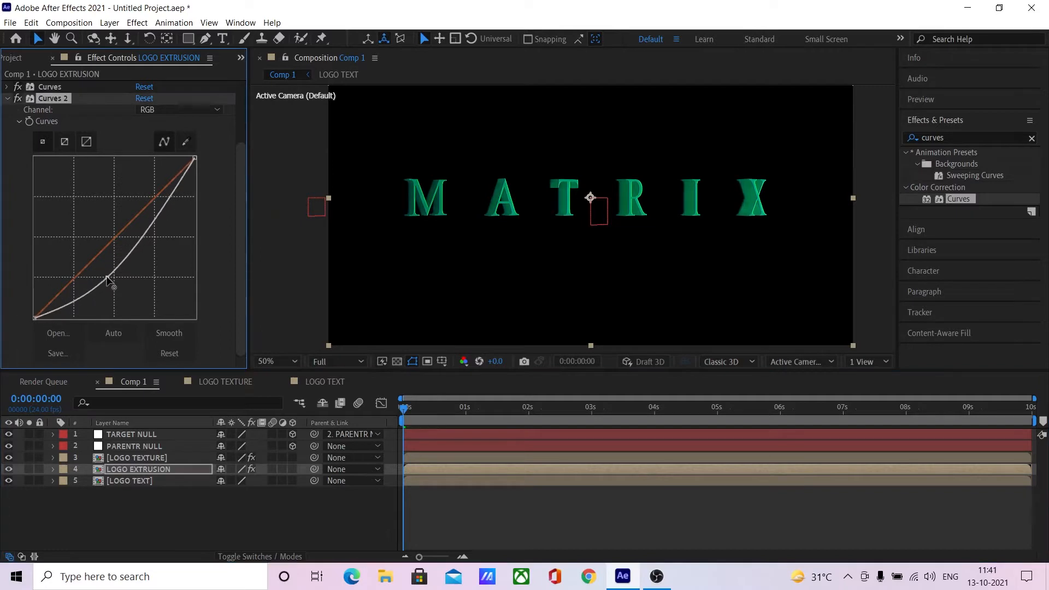
left_click_drag(155, 221, 163, 212)
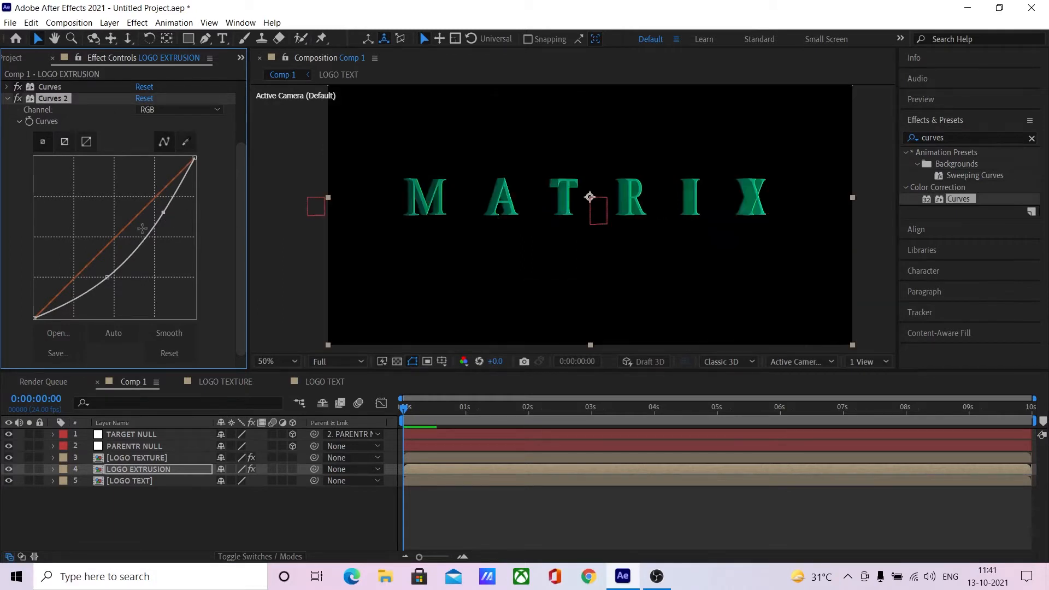
left_click(8, 99)
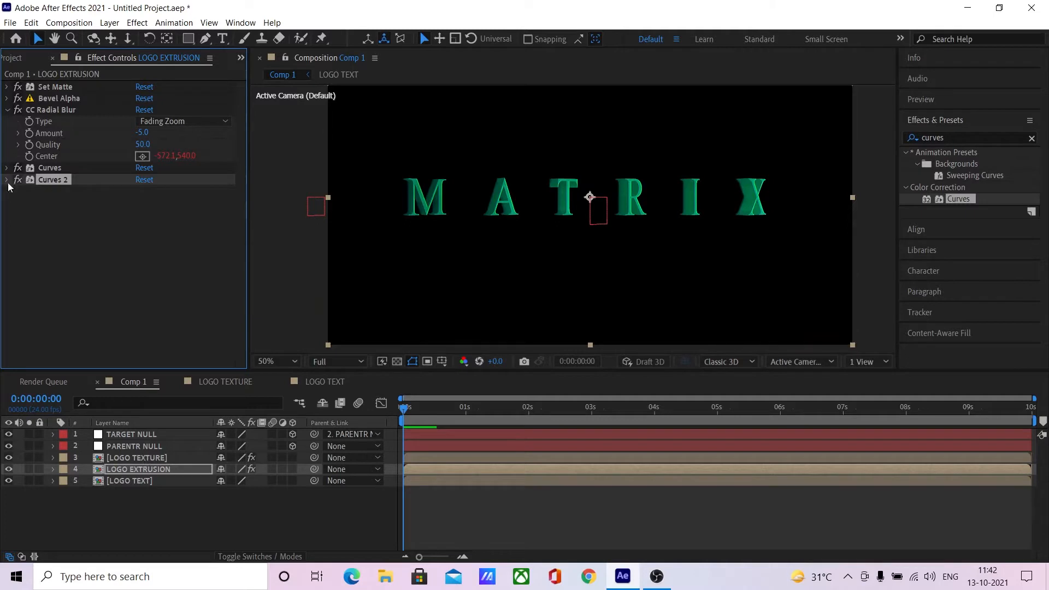
- Set the CC Radial Blur amount on LOGO EXTRUSION to -3
left_click(143, 132)
type("-3")
key("Return")
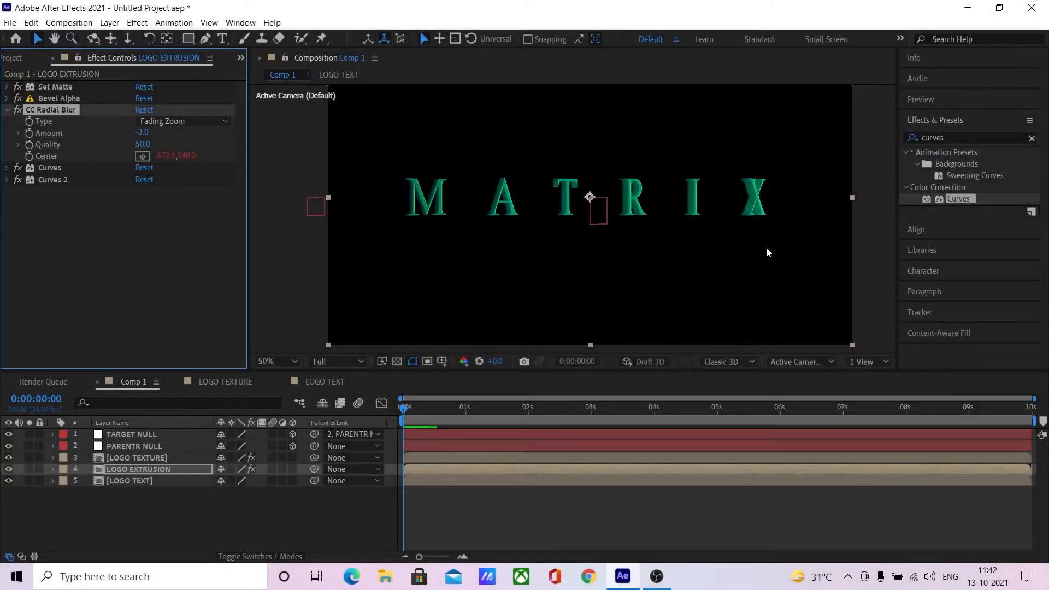
- Create a new black solid layer directly above LOGO EXTRUSION
left_click(167, 469)
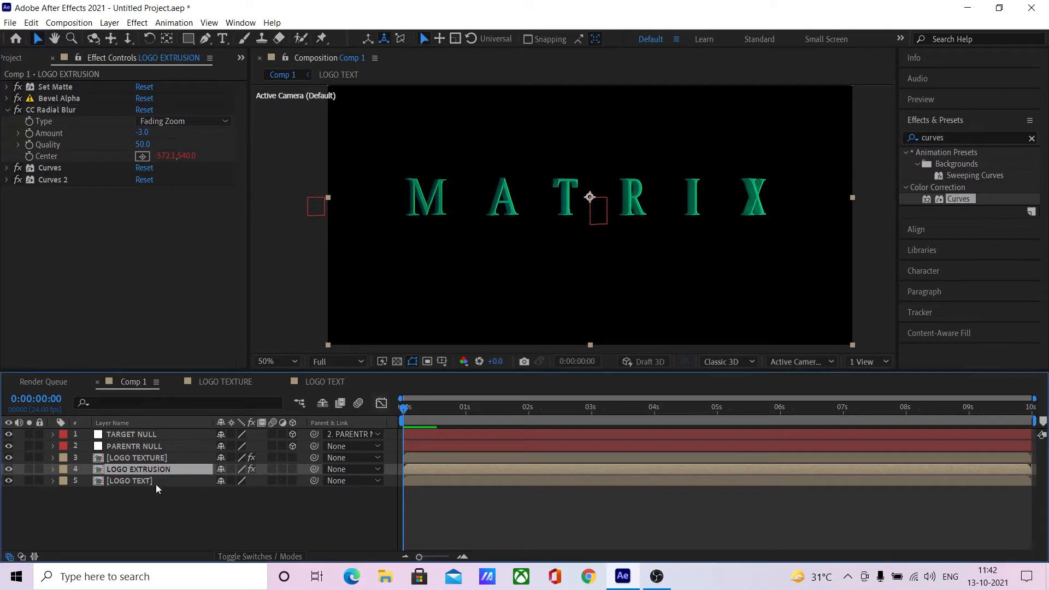
left_click(109, 23)
mouse_move(118, 40)
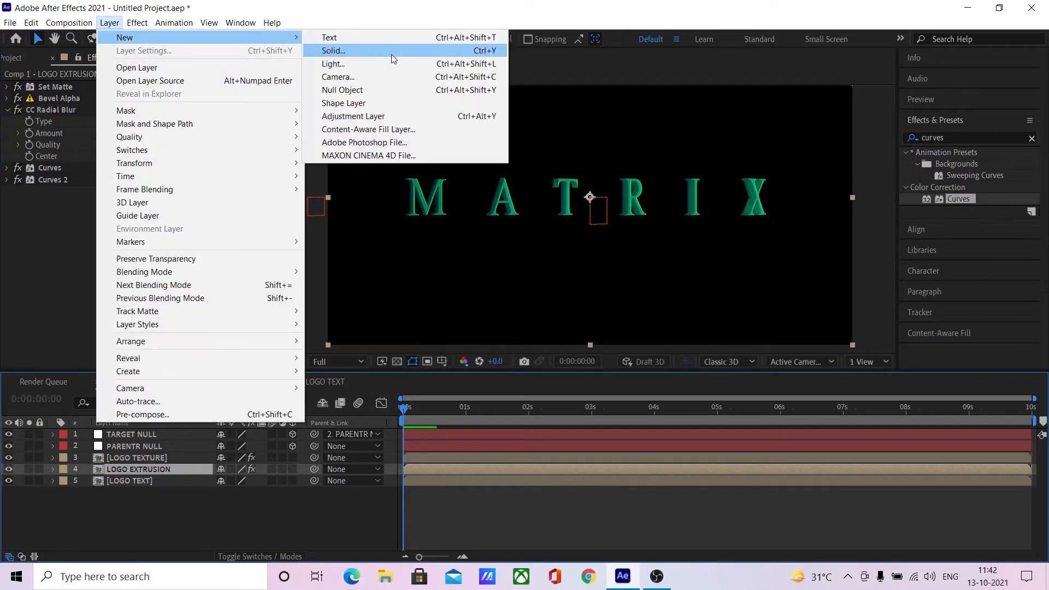
left_click(391, 55)
left_click(435, 411)
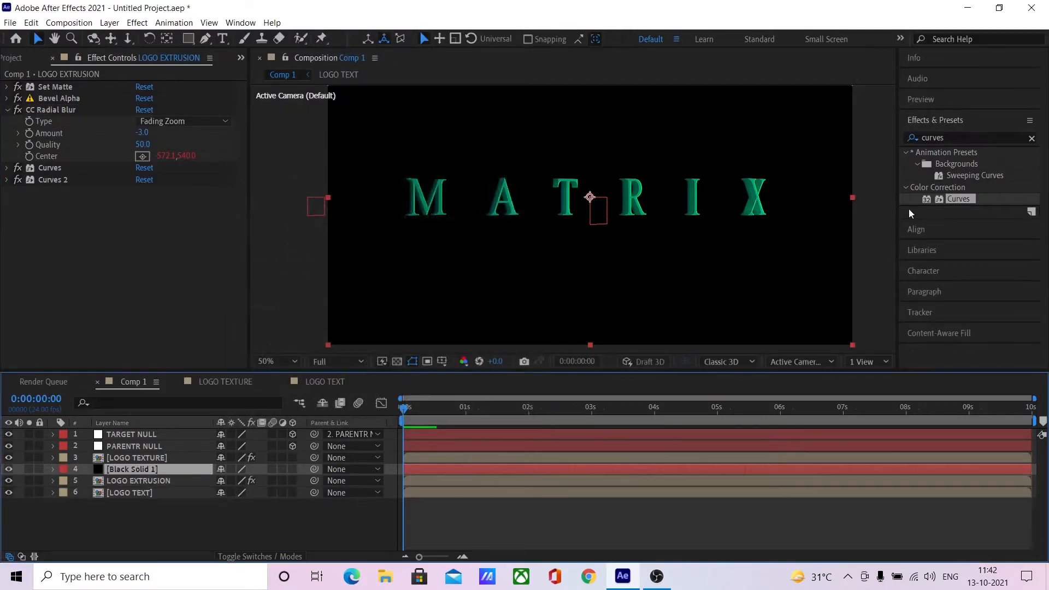
- Apply the Fractal Noise effect to the black solid and set its complexity to 4
left_click_drag(964, 137, 878, 137)
type("frafc")
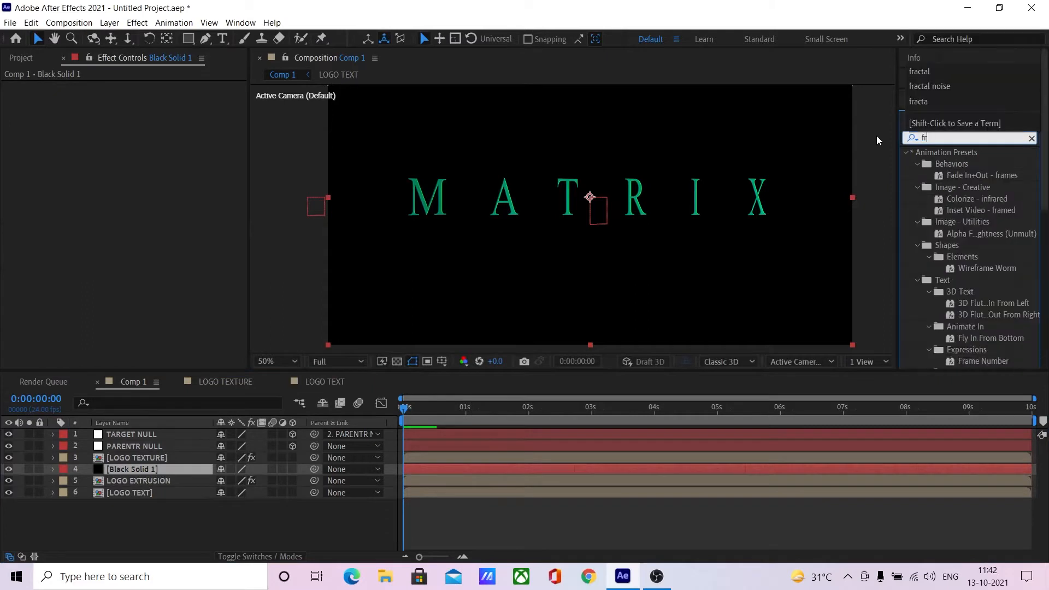
key("BackSpace")
key("BackSpace")
type("c")
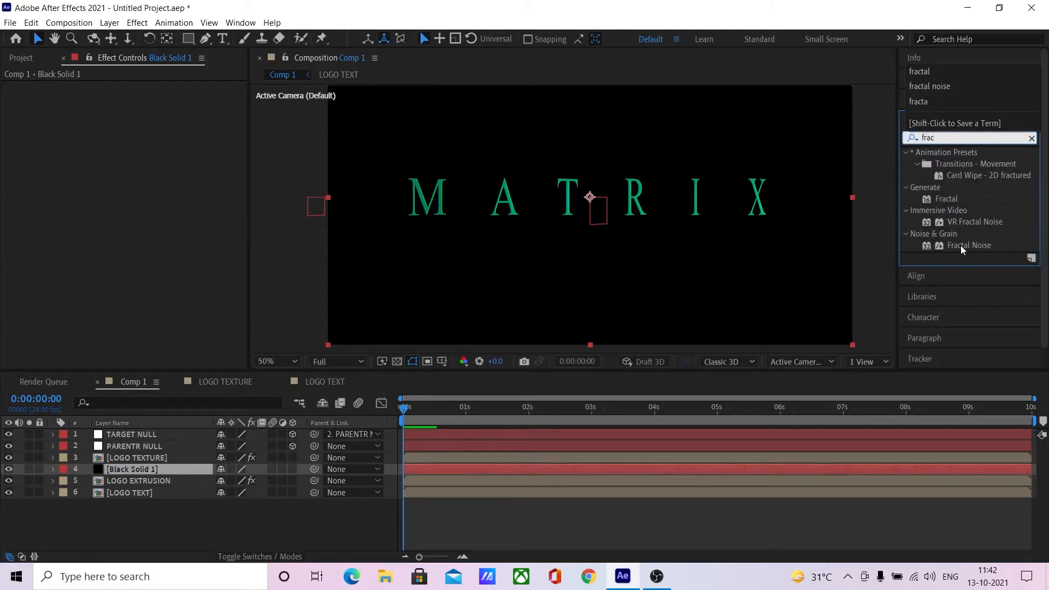
left_click_drag(961, 245, 172, 467)
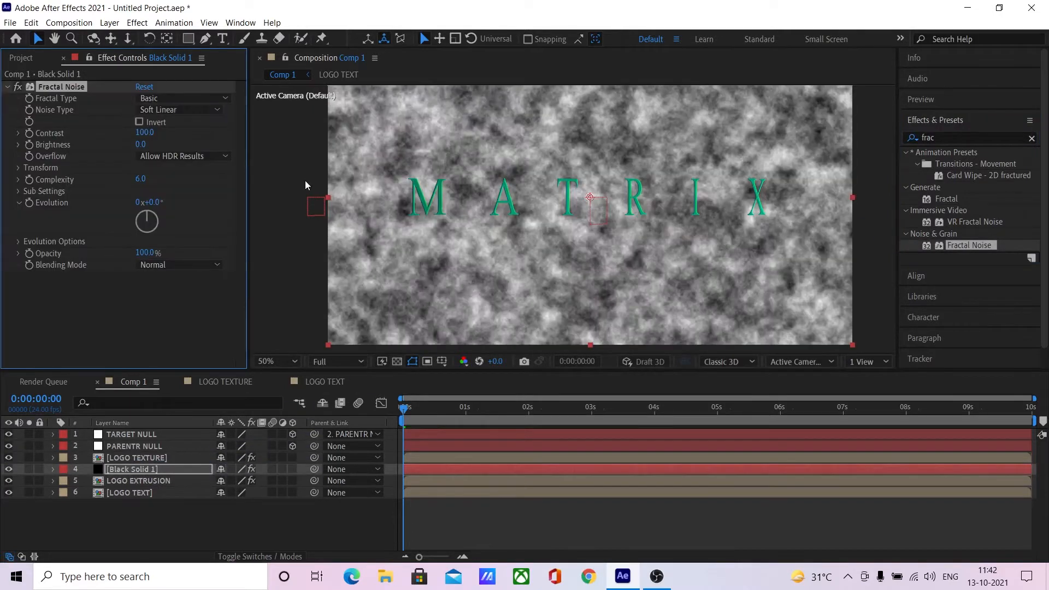
left_click(140, 181)
type("4")
key("Return")
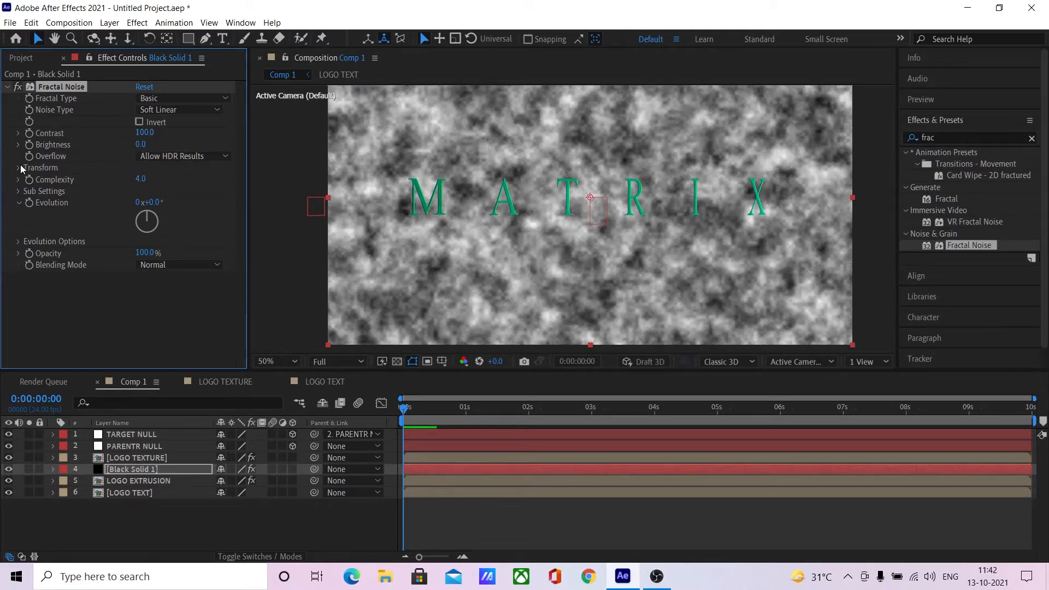
- Add the Colorama effect to the black solid below Fractal Noise and inspect the colored pattern around the letters
left_click(945, 138)
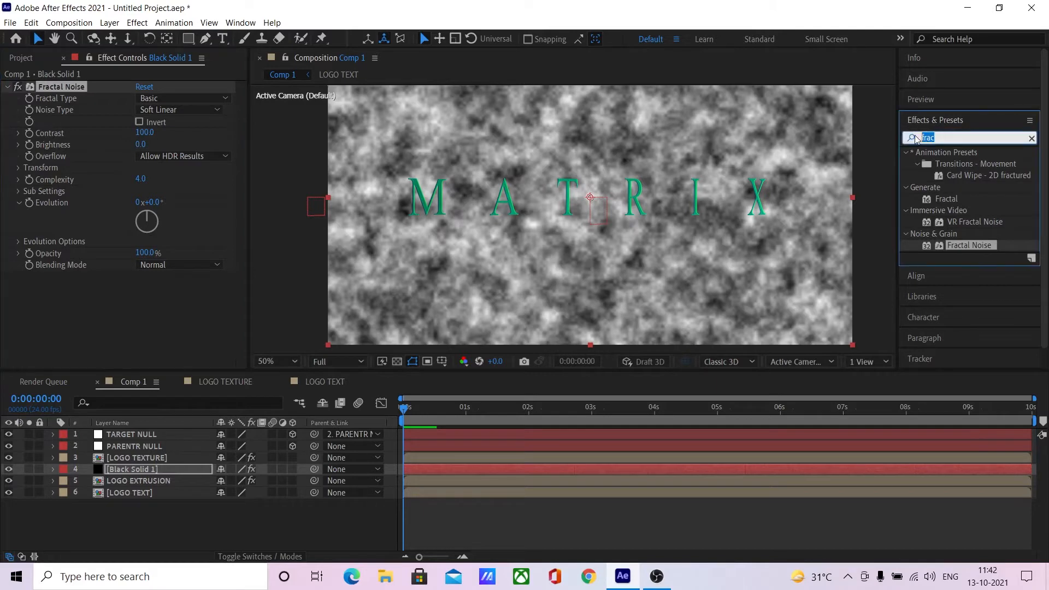
type("color")
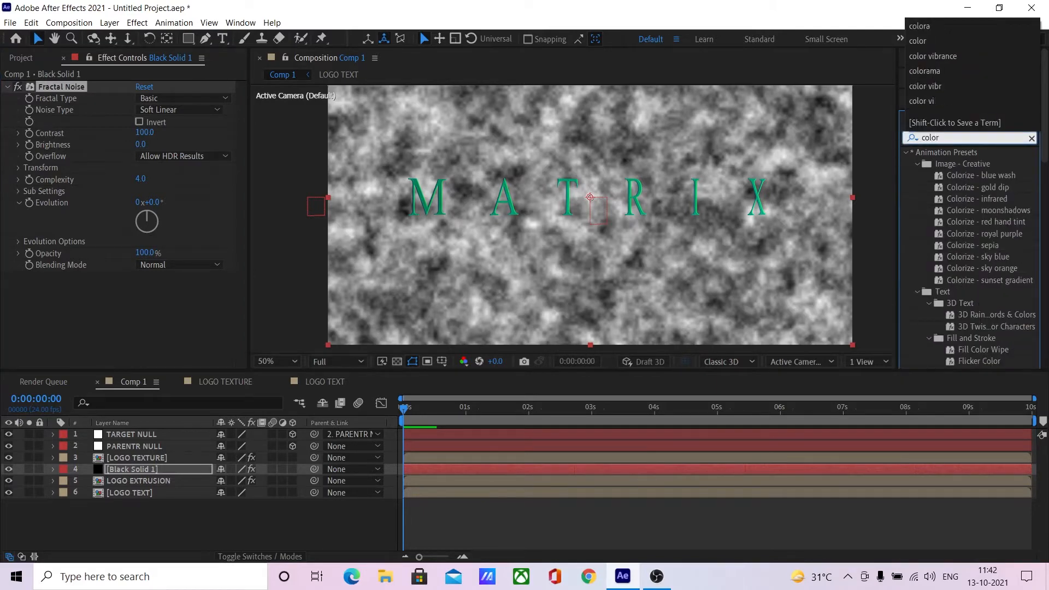
type("a")
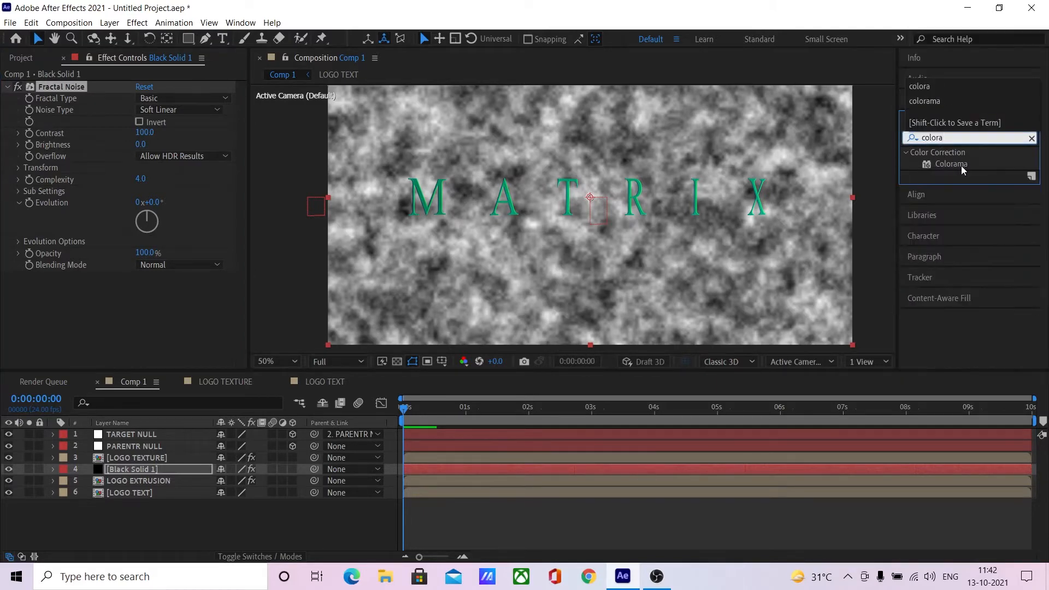
left_click_drag(962, 165, 99, 339)
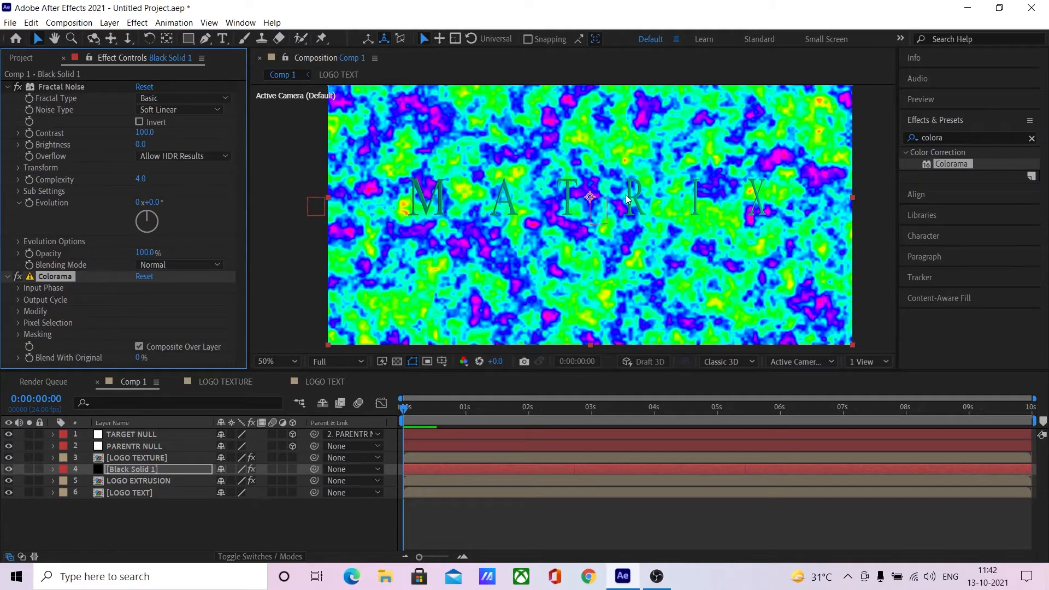
scroll(591, 194, "up", 2)
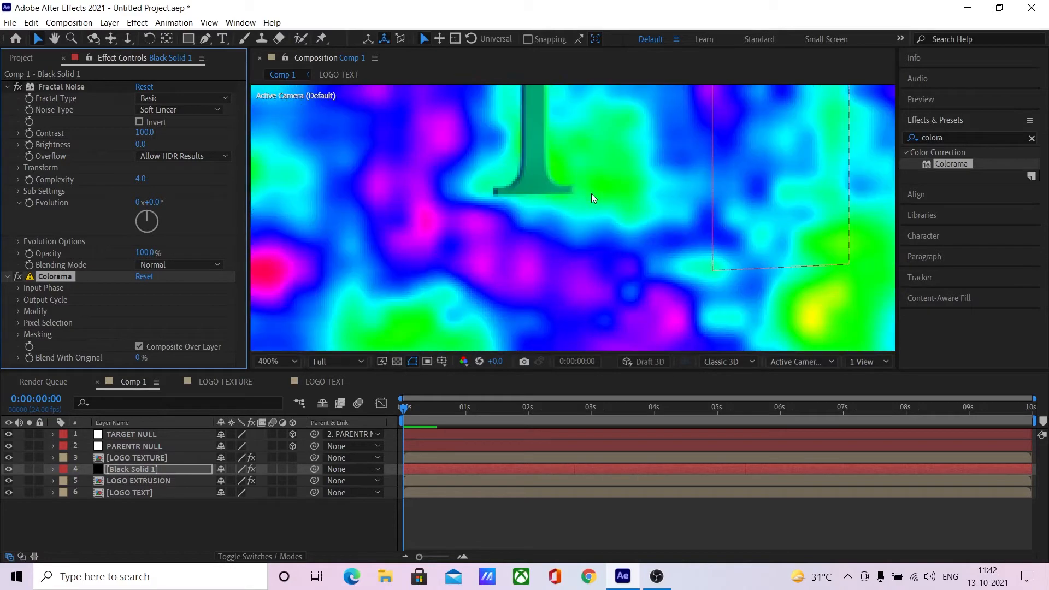
scroll(592, 196, "down", 4)
scroll(607, 217, "up", 2)
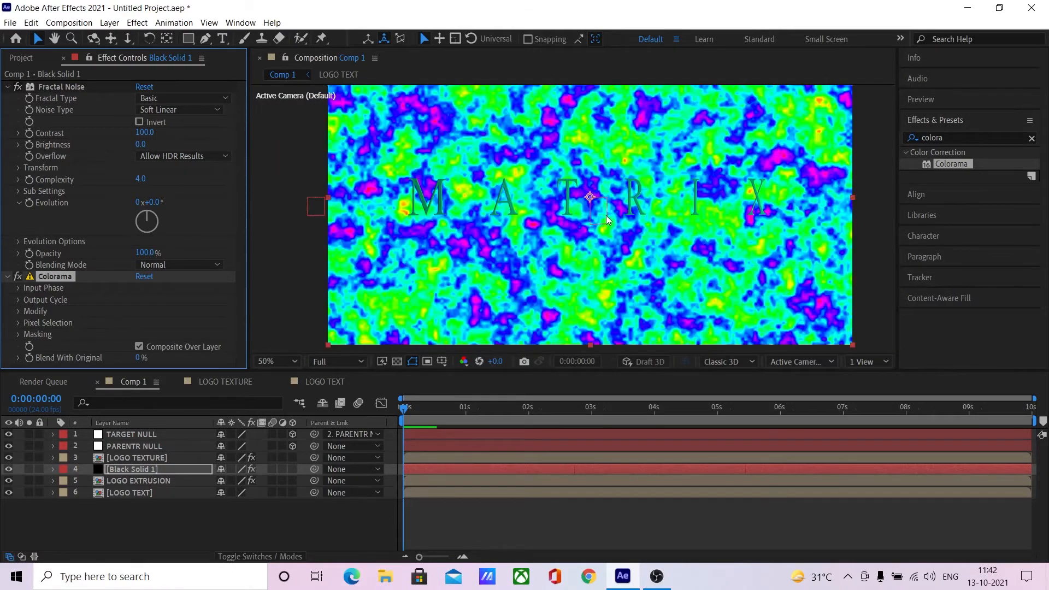
- Set the Fractal Noise contrast to 250 and lower its brightness to -29
left_click_drag(144, 132, 221, 132)
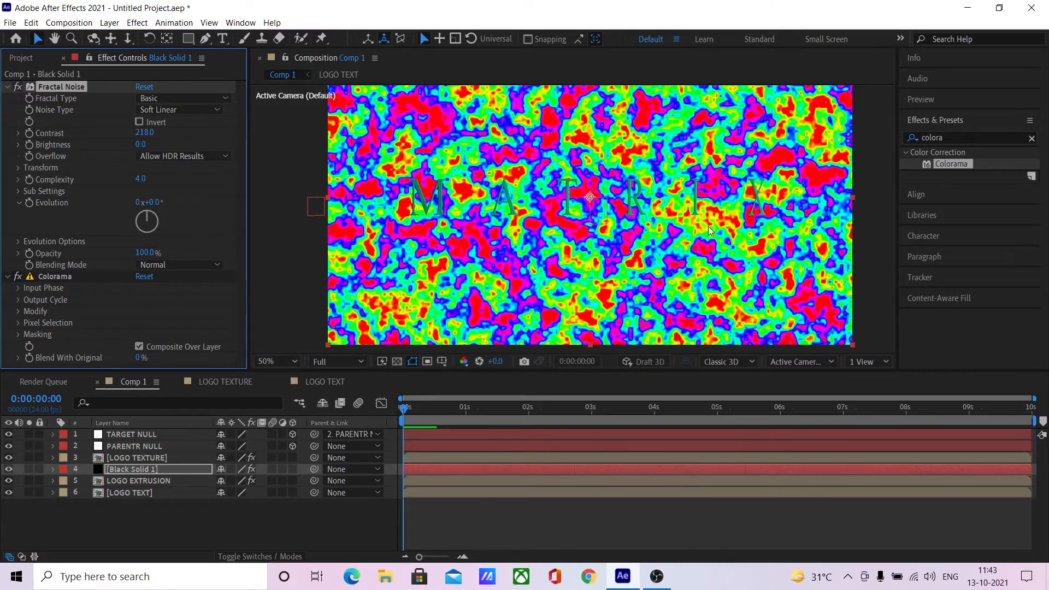
left_click_drag(140, 132, 165, 134)
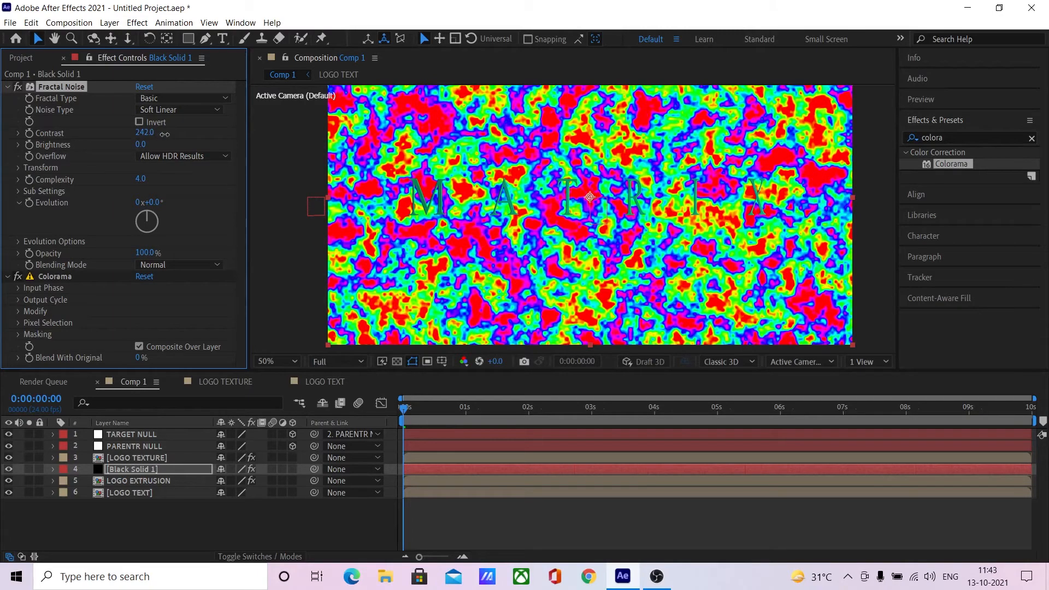
key("period")
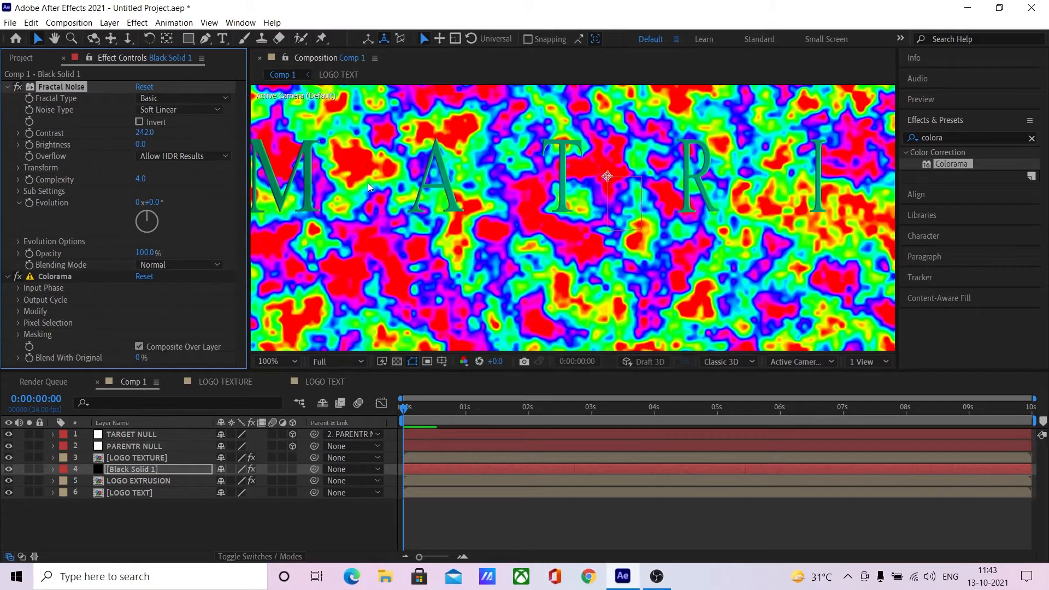
key("comma")
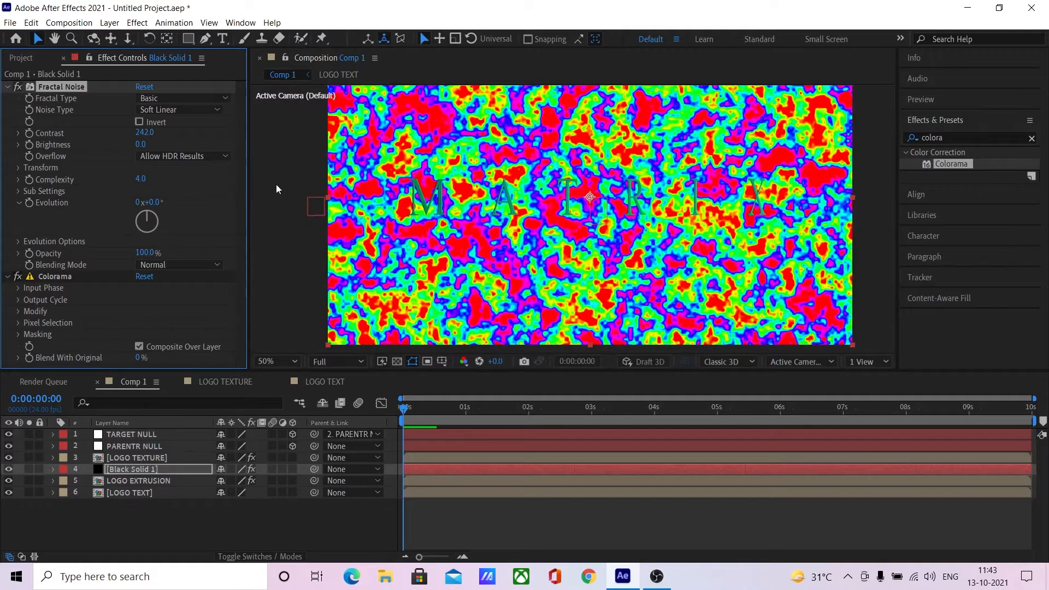
left_click(146, 133)
type("250")
key("Return")
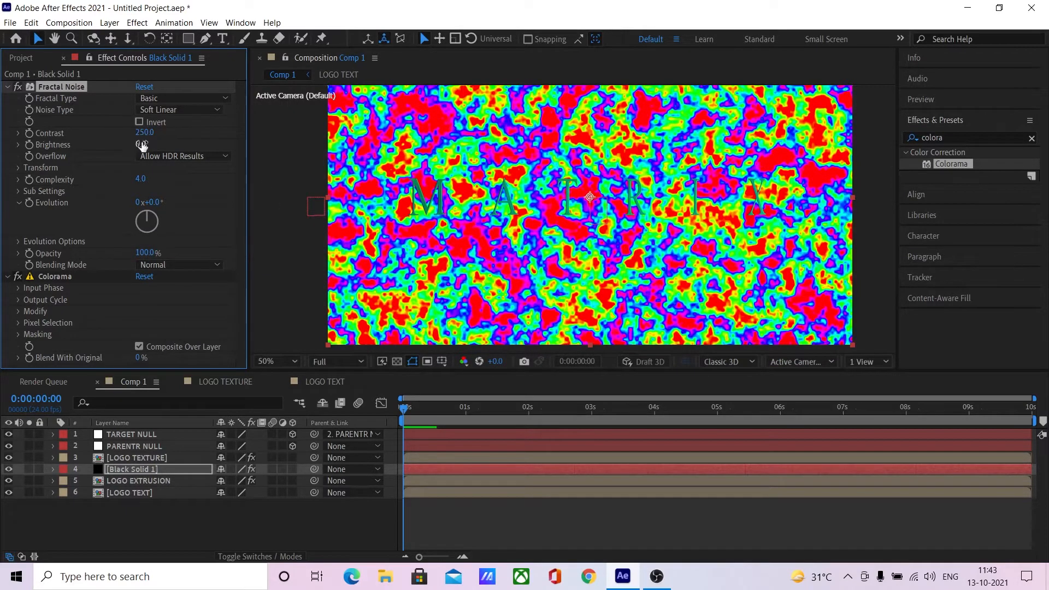
left_click_drag(144, 144, 133, 148)
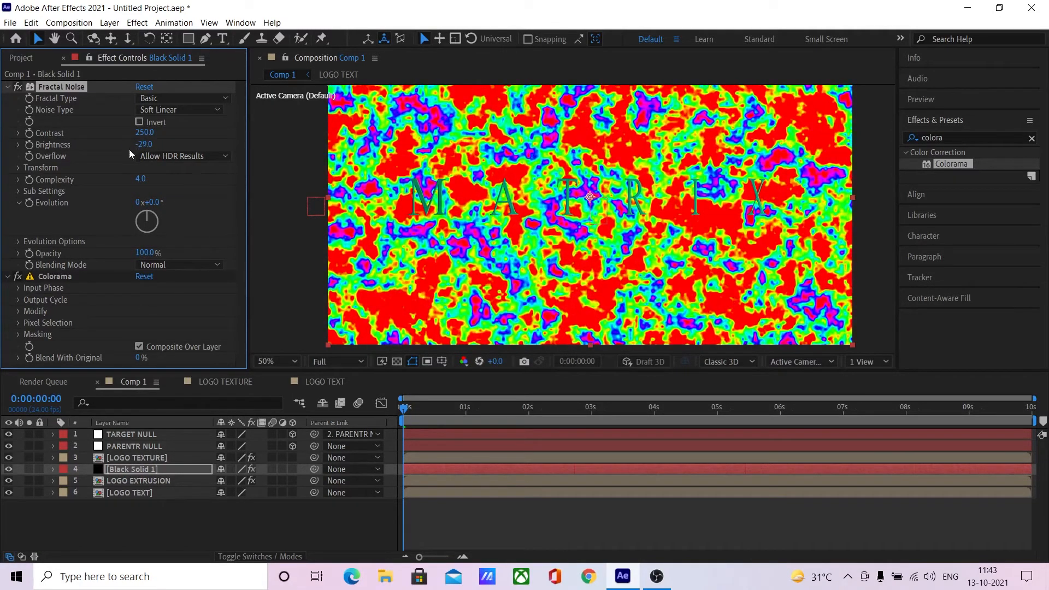
- Turn off uniform scaling in the Fractal Noise transform settings, set the scale width to 177 and collapse the effect
left_click(7, 87)
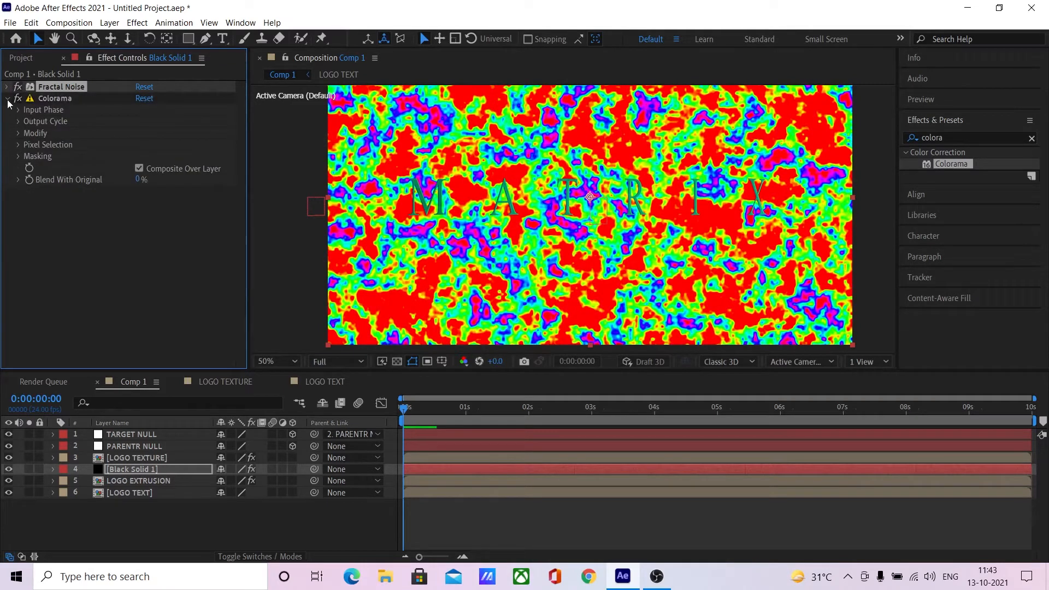
left_click(8, 87)
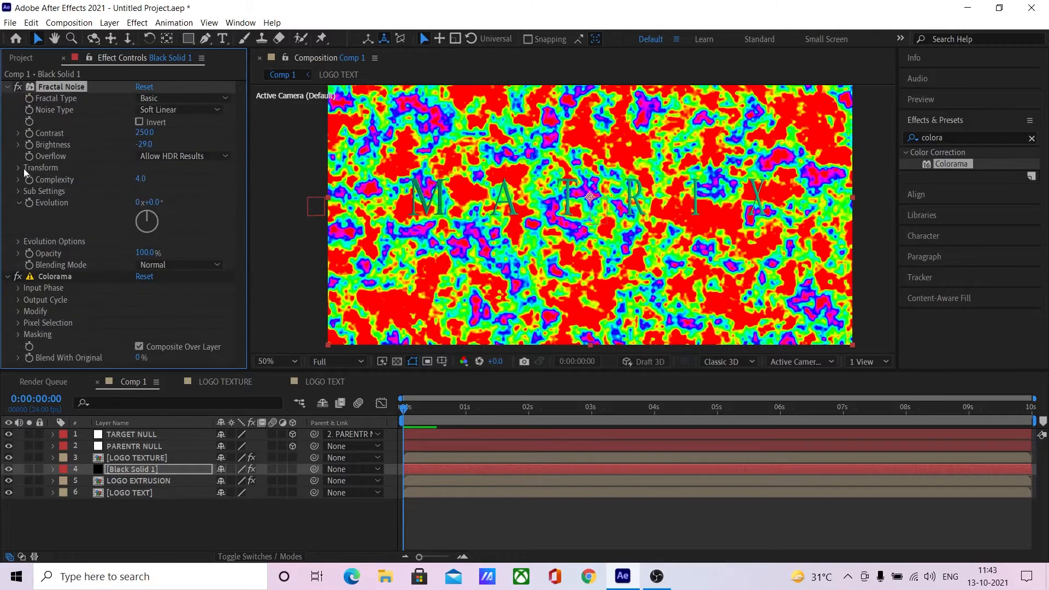
left_click(18, 169)
left_click(140, 192)
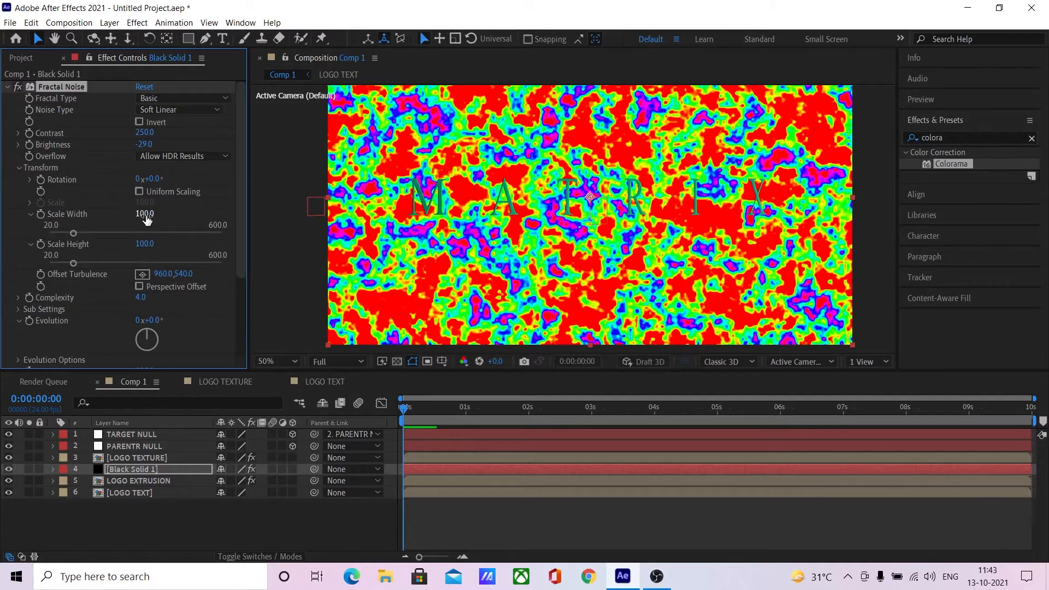
left_click_drag(147, 219, 198, 216)
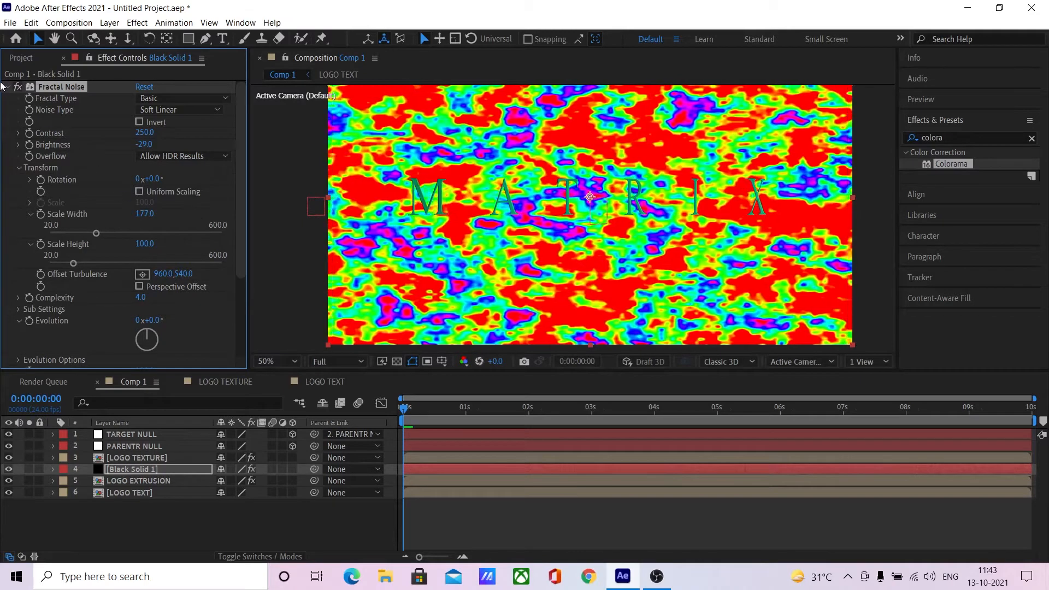
left_click(6, 86)
- Add the Set Matte effect to the black solid below Colorama
left_click(55, 99)
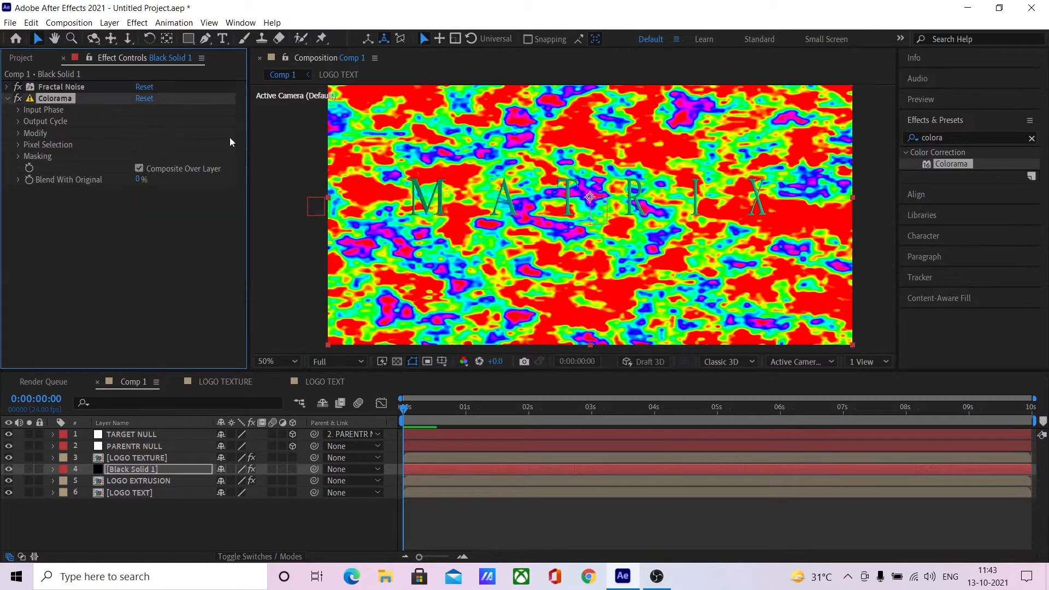
left_click(942, 138)
type("set matte")
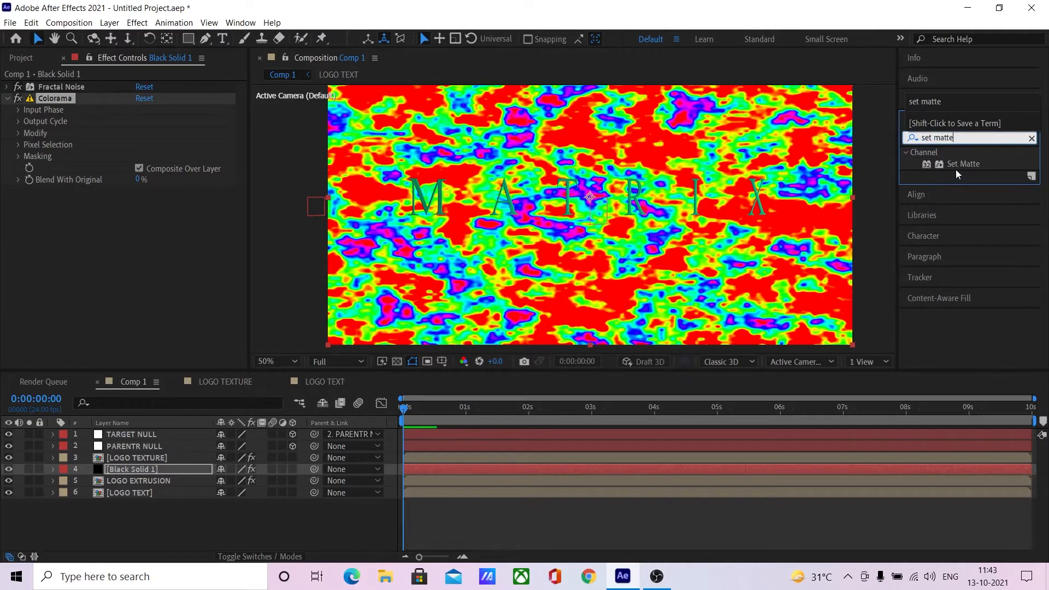
left_click_drag(956, 174, 166, 260)
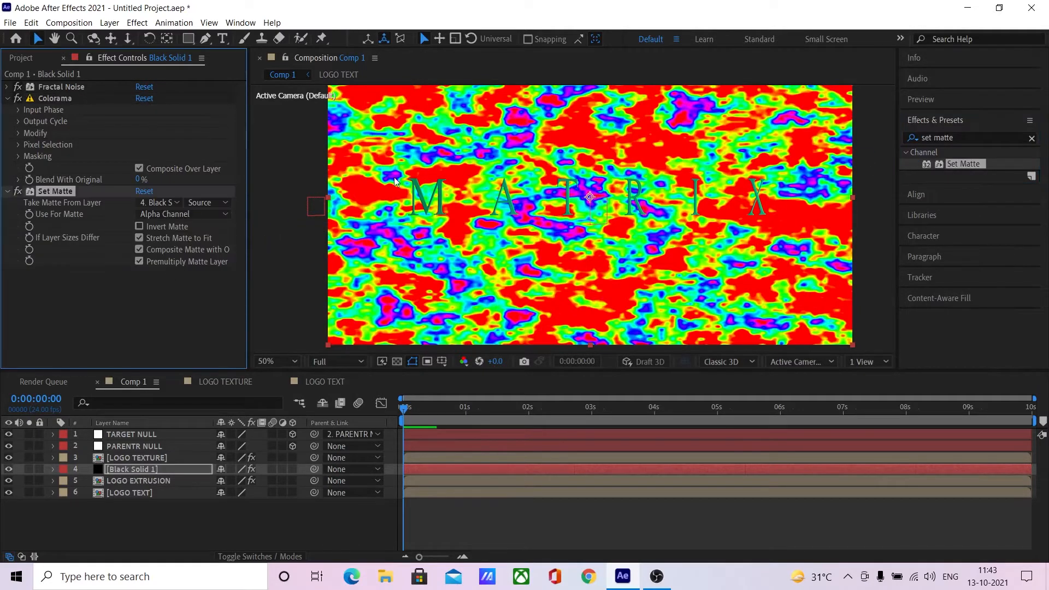
- Pre-compose TARGET NULL, PARENTR NULL and LOGO EXTRUSION as LOGO EXTRUDED with all attributes moved, and place it below the black solid
left_click(144, 481)
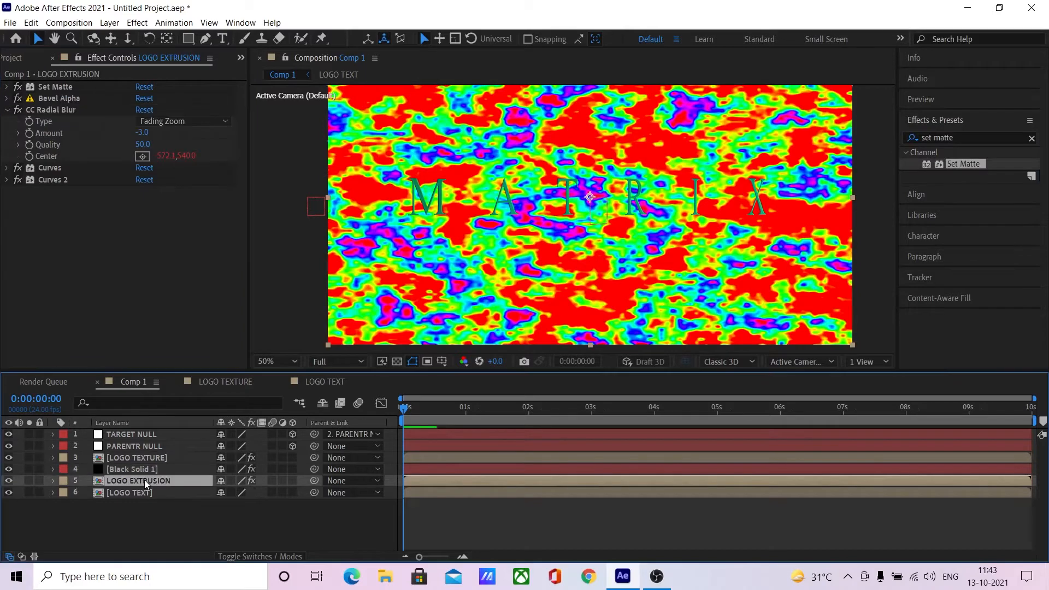
left_click(153, 446, "ctrl")
left_click(152, 435, "ctrl")
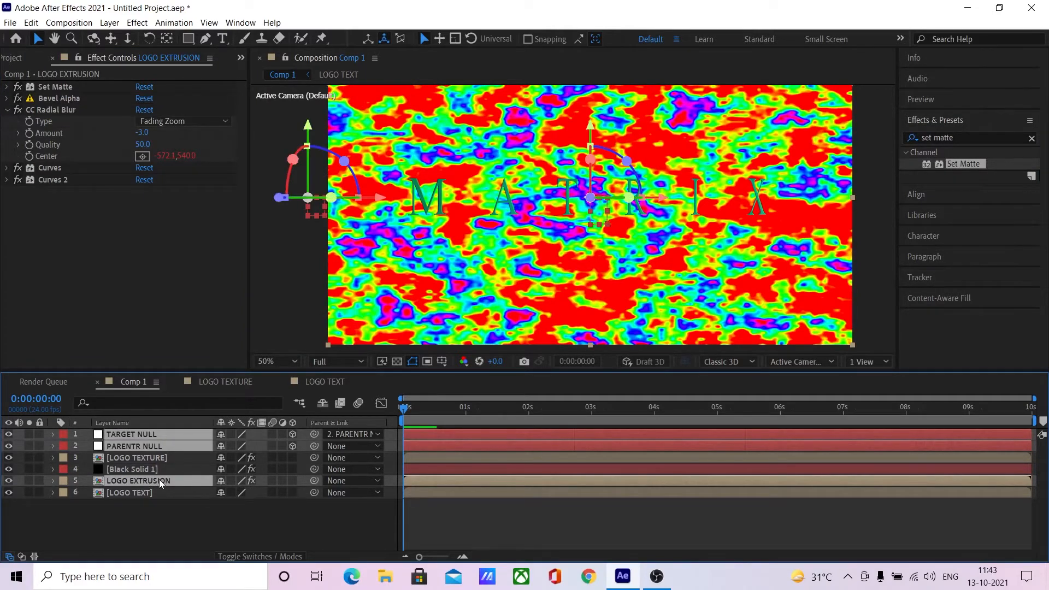
key("ctrl+shift+c")
left_click(428, 295)
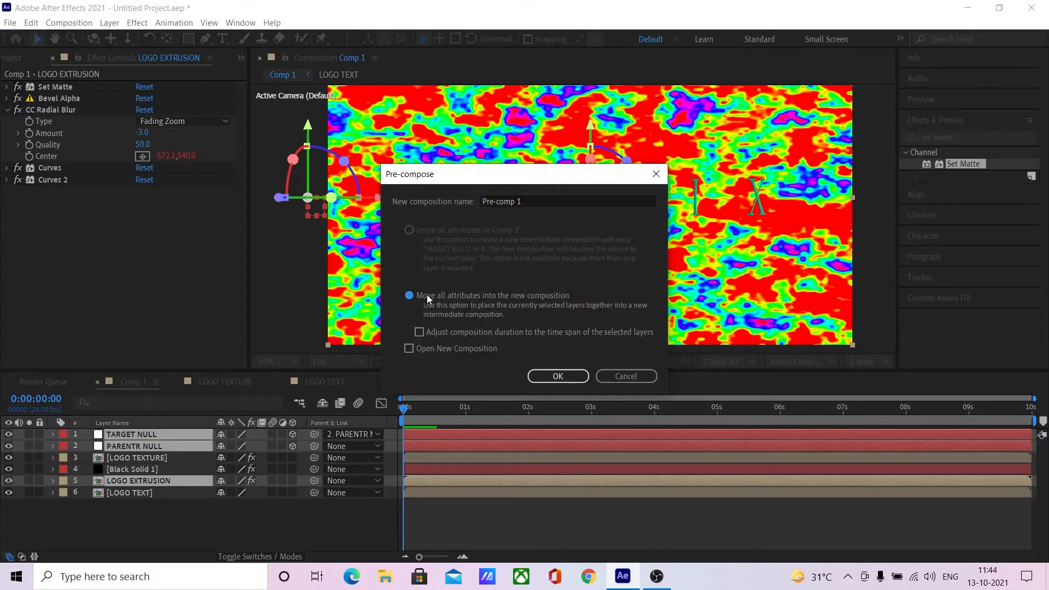
left_click(536, 203)
type("LOG")
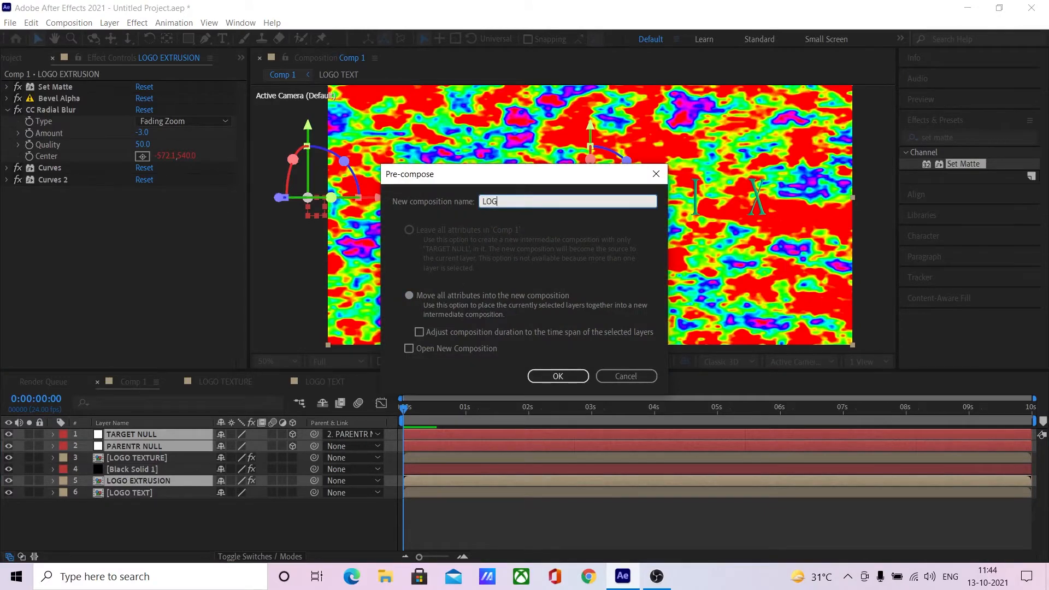
type("O EXTRUDED")
key("Return")
key("Caps_Lock")
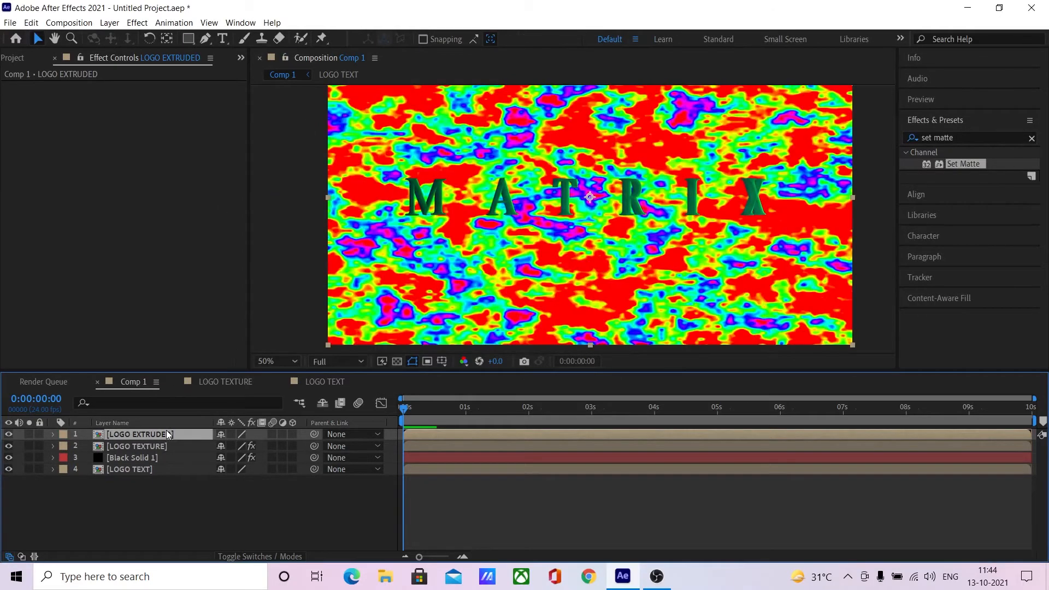
key("ctrl+[")
key("ctrl+[")
- Set the black solid's Set Matte effect to take its matte from the LOGO EXTRUDED layer
left_click(162, 447)
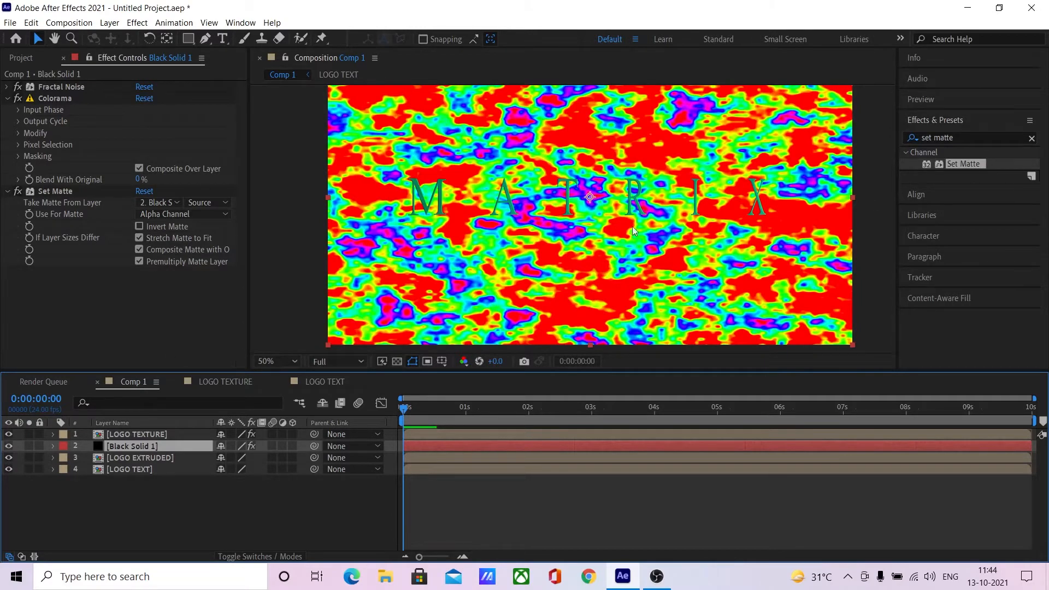
left_click(52, 194)
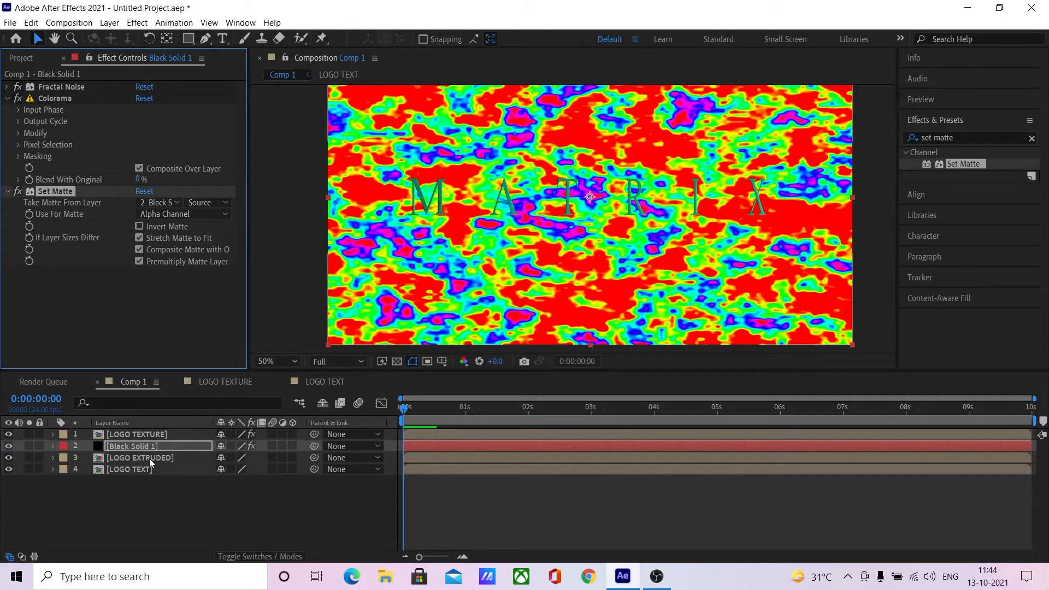
left_click(164, 202)
left_click(194, 260)
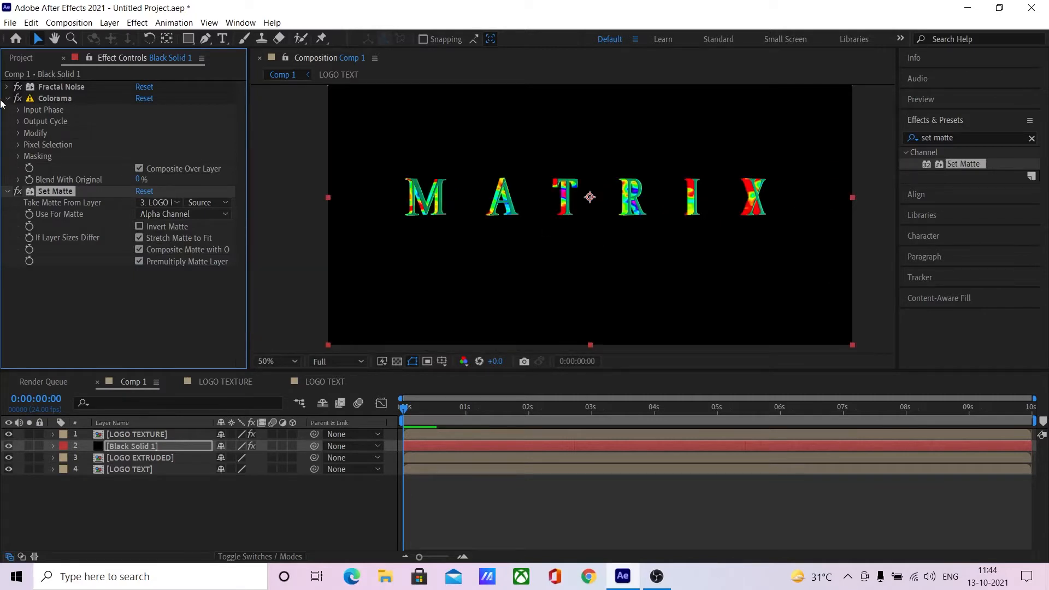
- Expand Colorama's output cycle on the black solid and set that layer's blending mode to Add
left_click(18, 121)
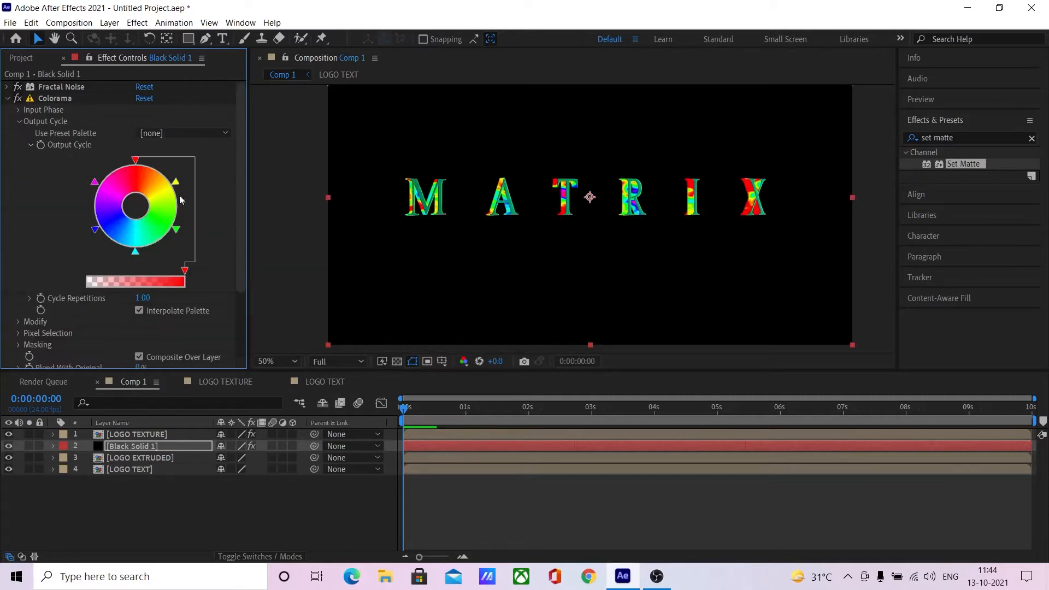
key("period")
left_click(95, 231)
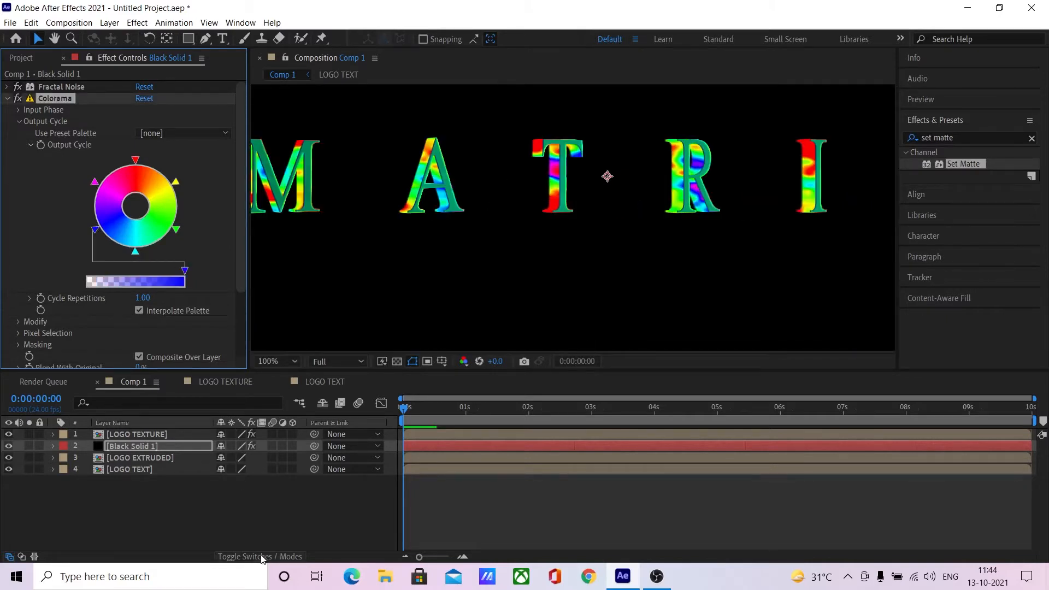
key("F4")
left_click(240, 449)
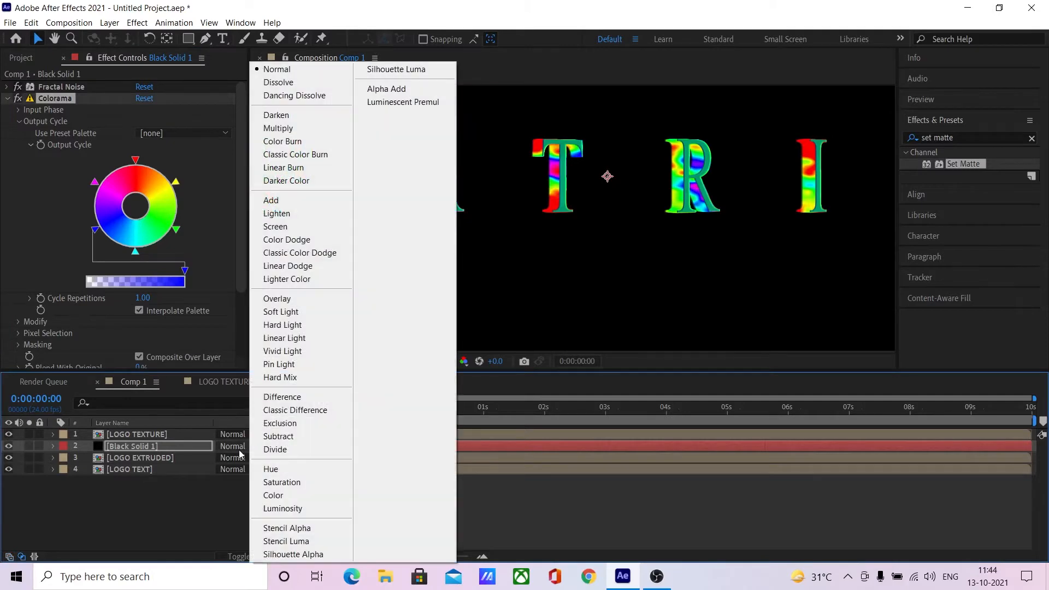
left_click(296, 203)
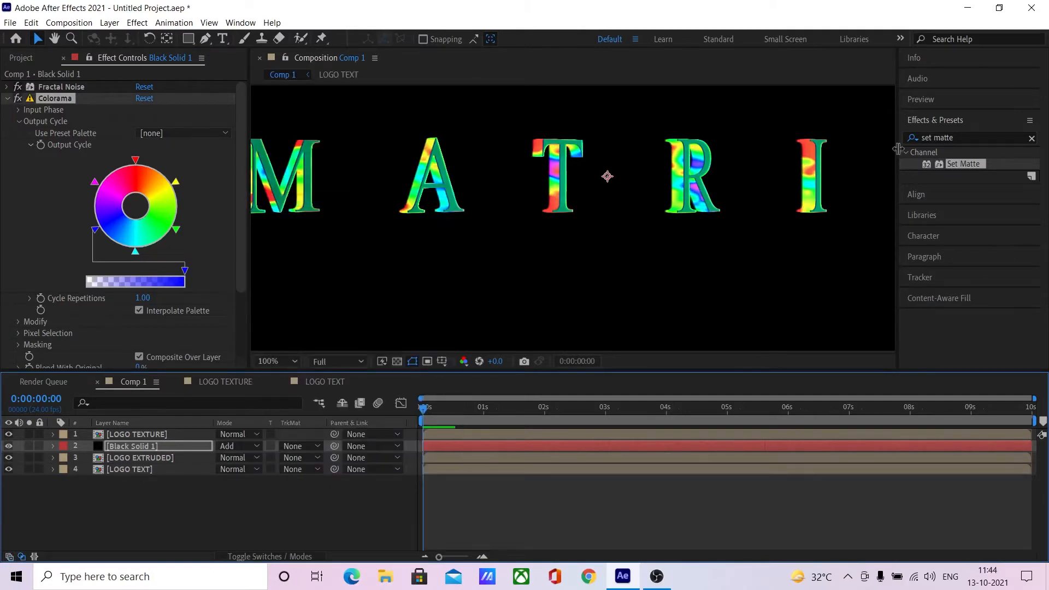
- Recolor the cyan, blue and magenta markers on Colorama's output cycle wheel to black
left_click(135, 253)
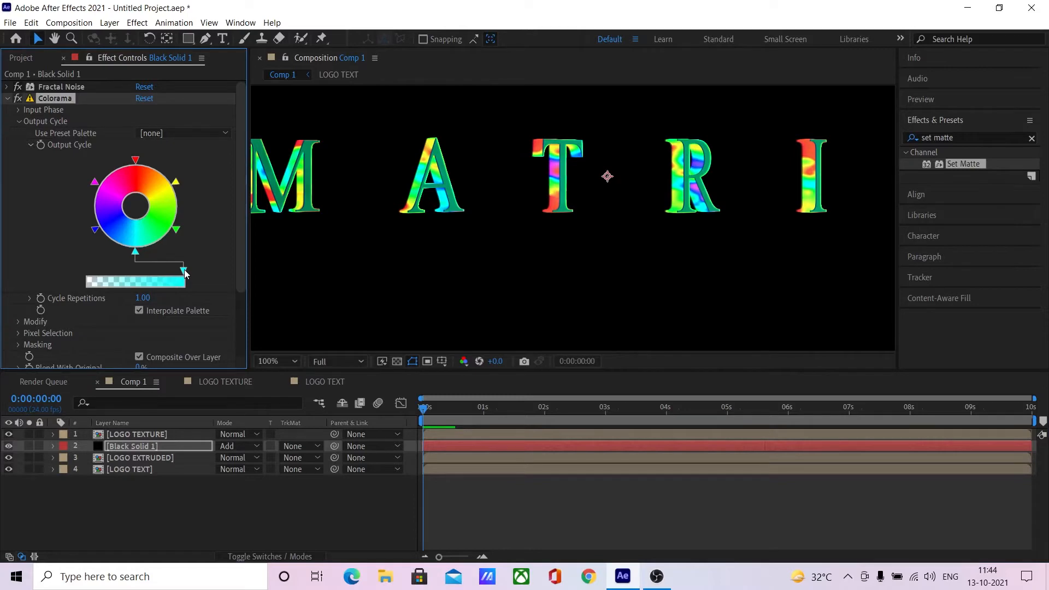
double_click(135, 251)
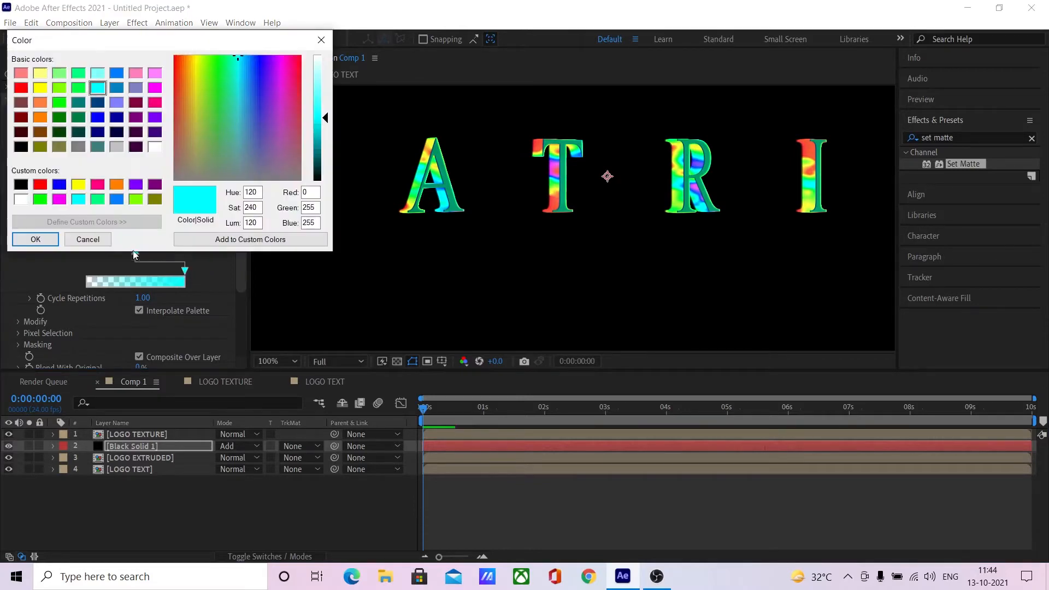
left_click(20, 185)
left_click(36, 239)
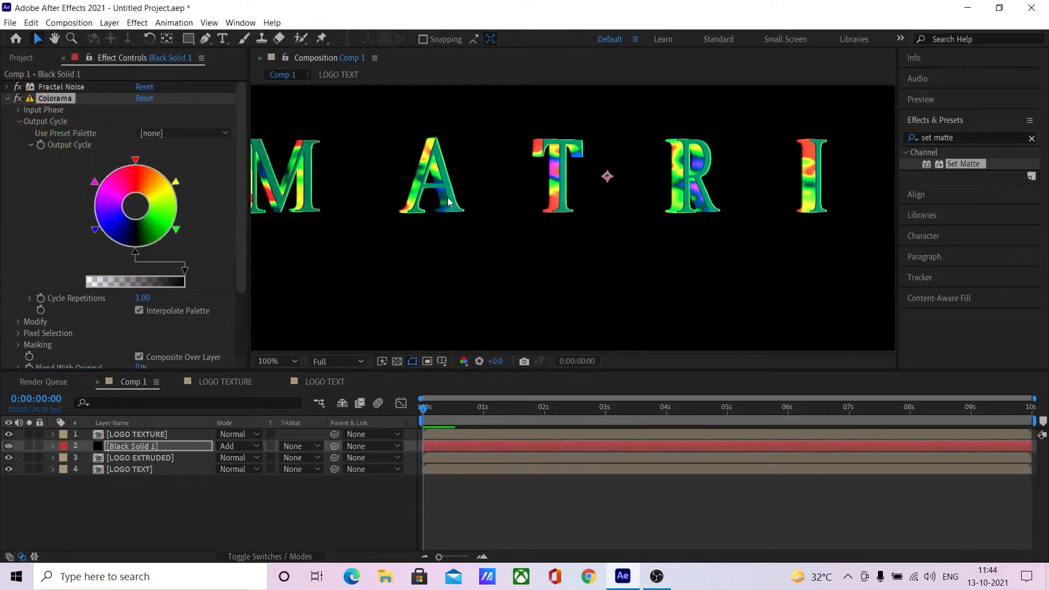
double_click(96, 230)
left_click(20, 185)
left_click(36, 240)
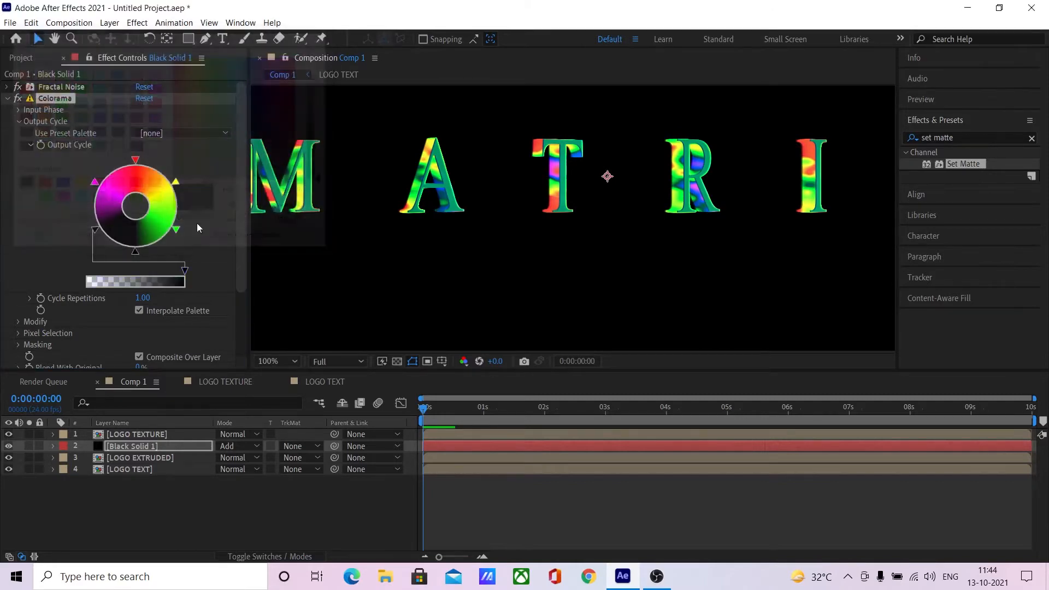
double_click(94, 183)
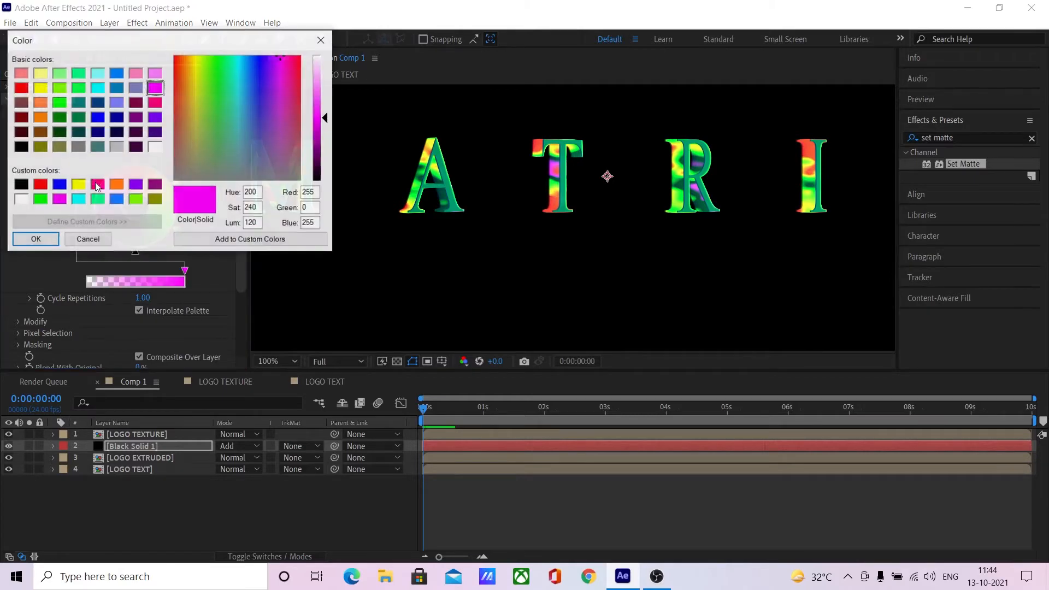
left_click(19, 185)
left_click(35, 240)
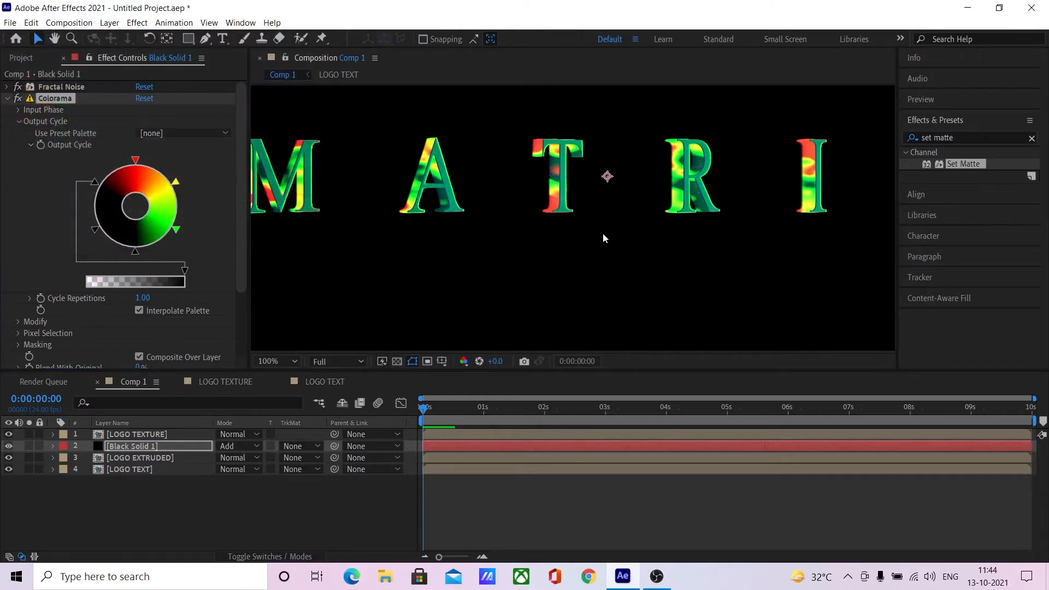
- Recolor the yellow marker on Colorama's output cycle wheel to orange
key("comma")
key("period")
key("comma")
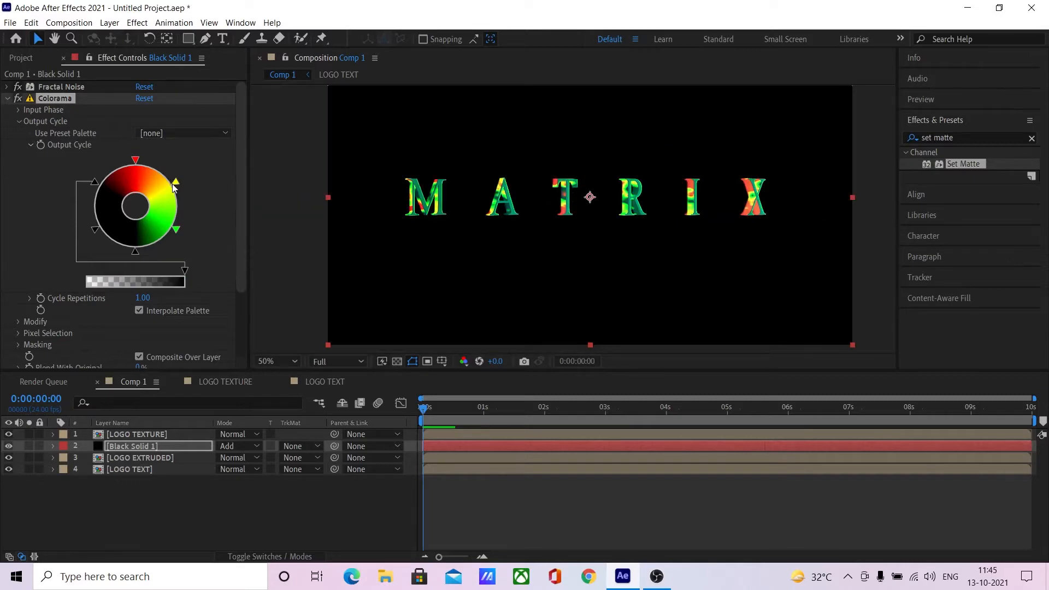
double_click(177, 182)
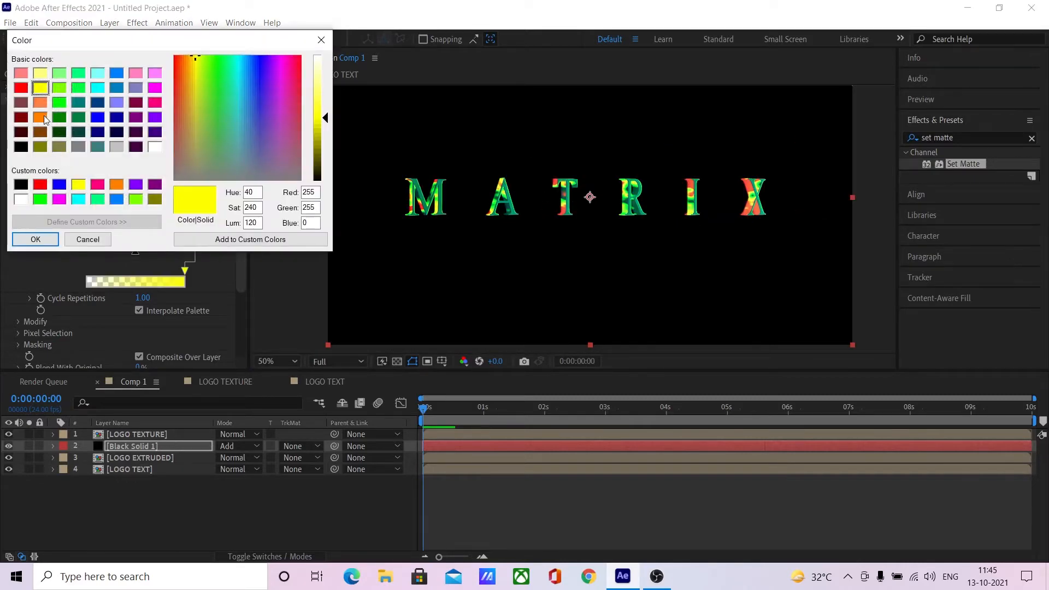
left_click(44, 118)
left_click(35, 239)
key("period")
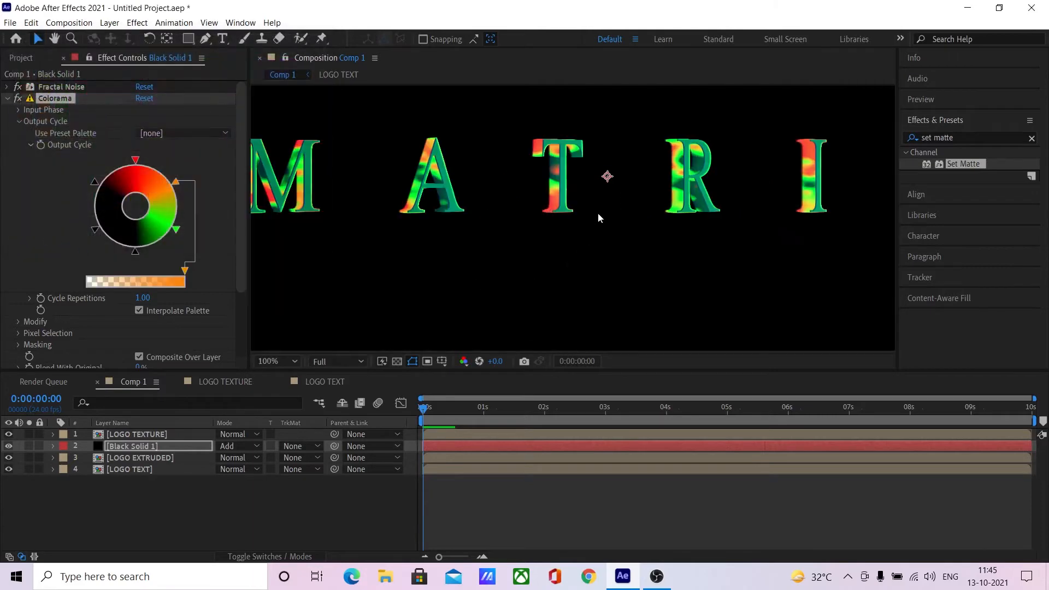
scroll(24, 107, "down", 3)
scroll(24, 125, "up", 3)
- Set the Fractal Noise brightness on the black solid to -22
left_click(8, 98)
left_click(7, 87)
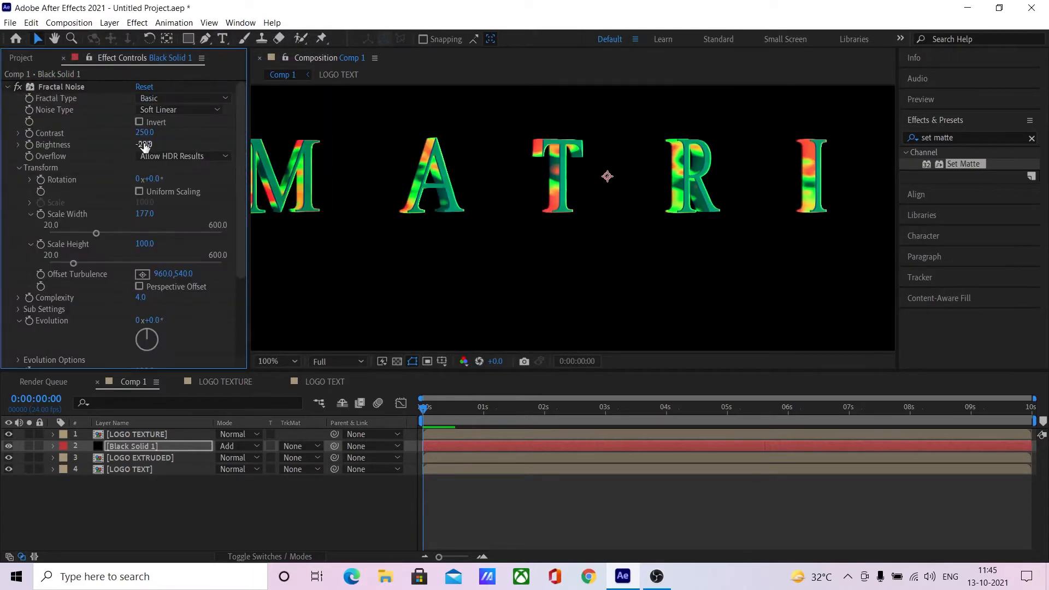
left_click_drag(141, 145, 148, 144)
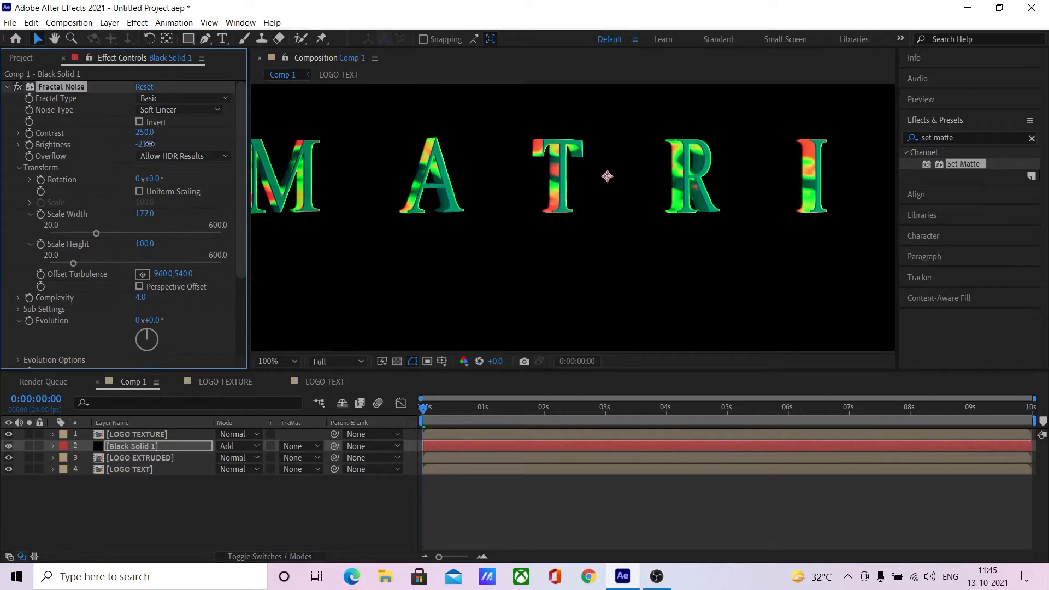
scroll(509, 260, "down", 2)
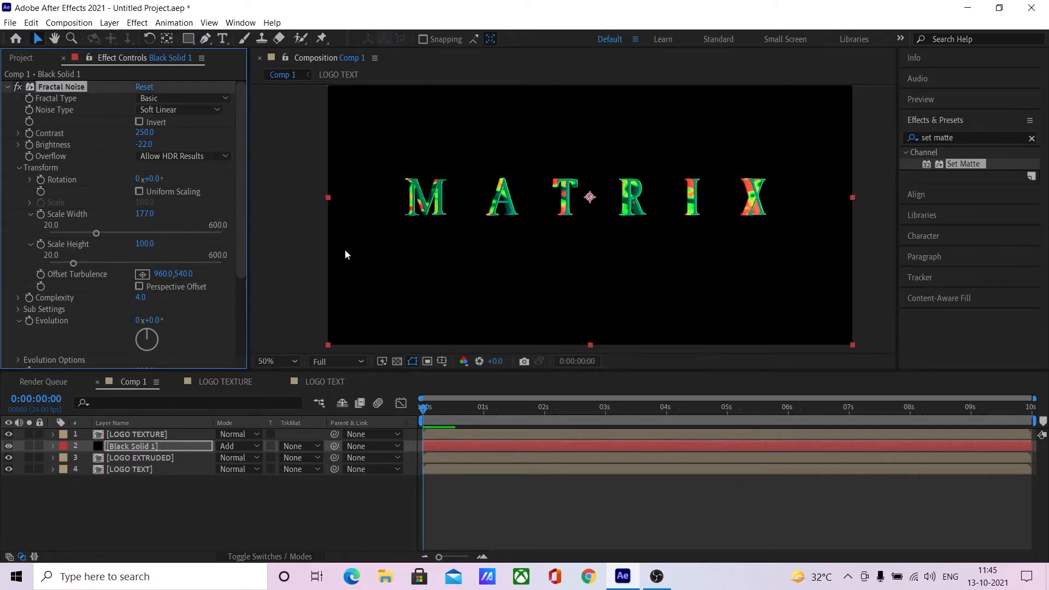
- Set the Fractal Noise scale width to 233 and collapse the effect
left_click(8, 87)
left_click(7, 97)
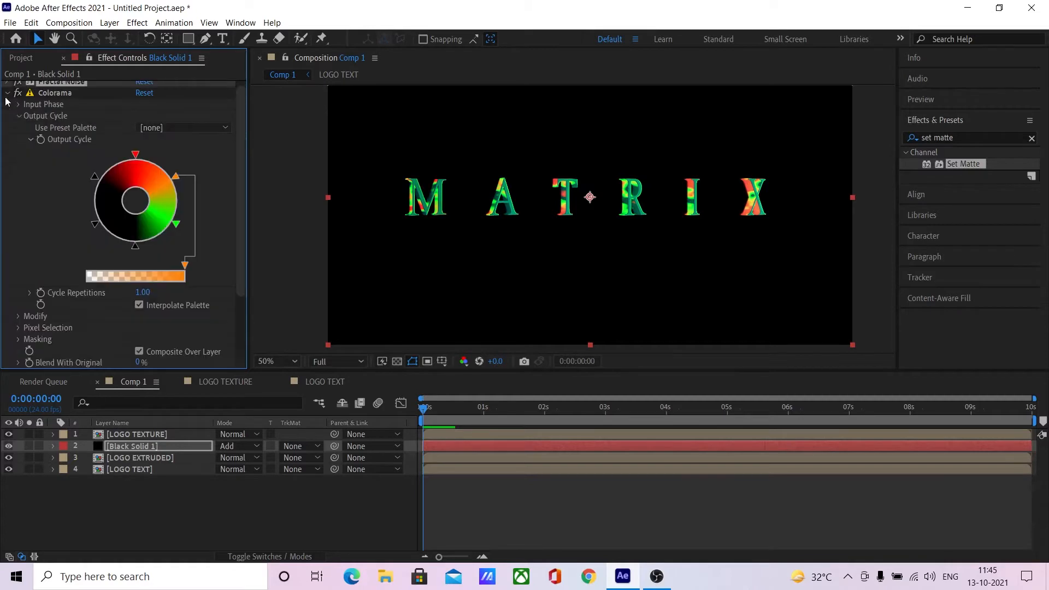
left_click(7, 94)
left_click(7, 87)
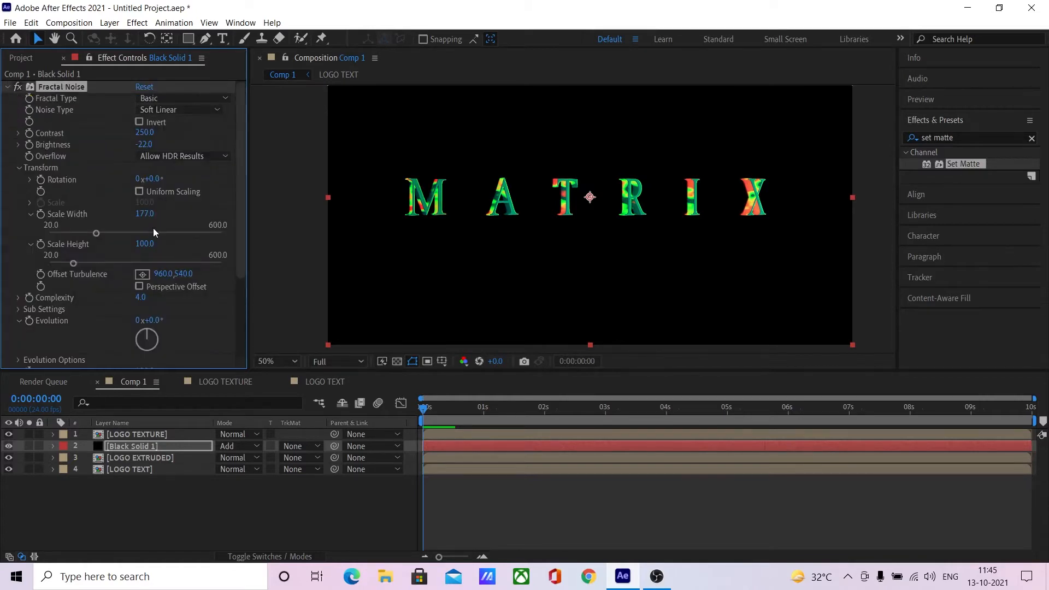
left_click_drag(146, 214, 185, 215)
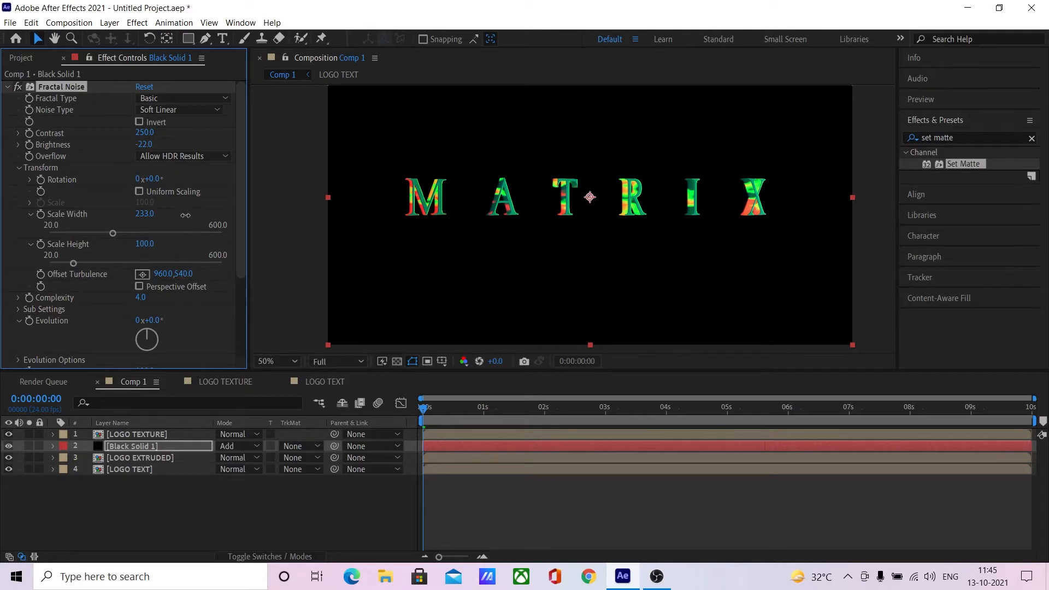
left_click(8, 88)
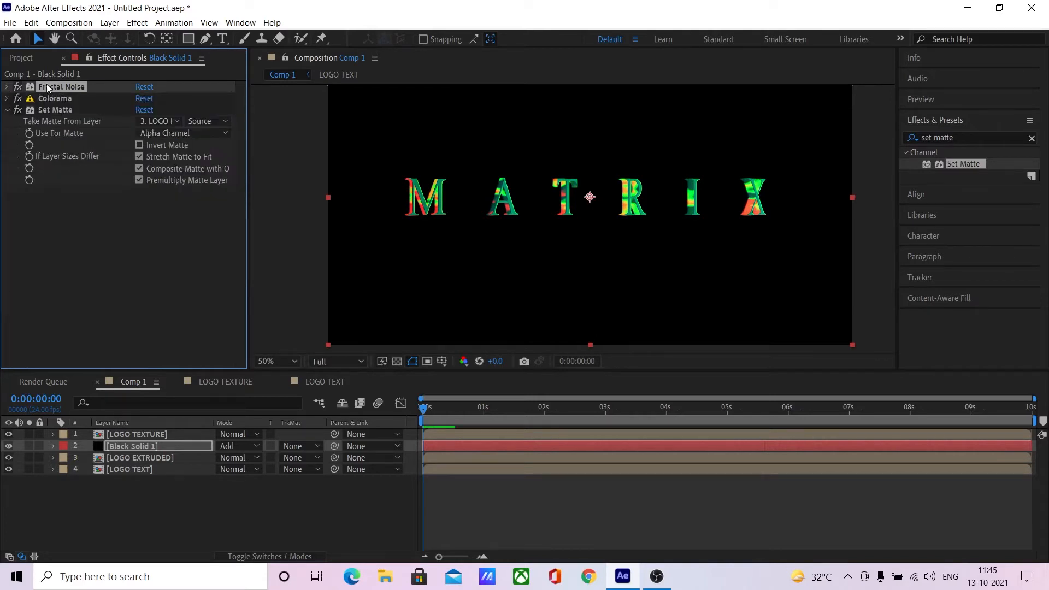
- Add a Fast Box Blur effect to the black solid below Set Matte and set its blur radius to 8
left_click(968, 137)
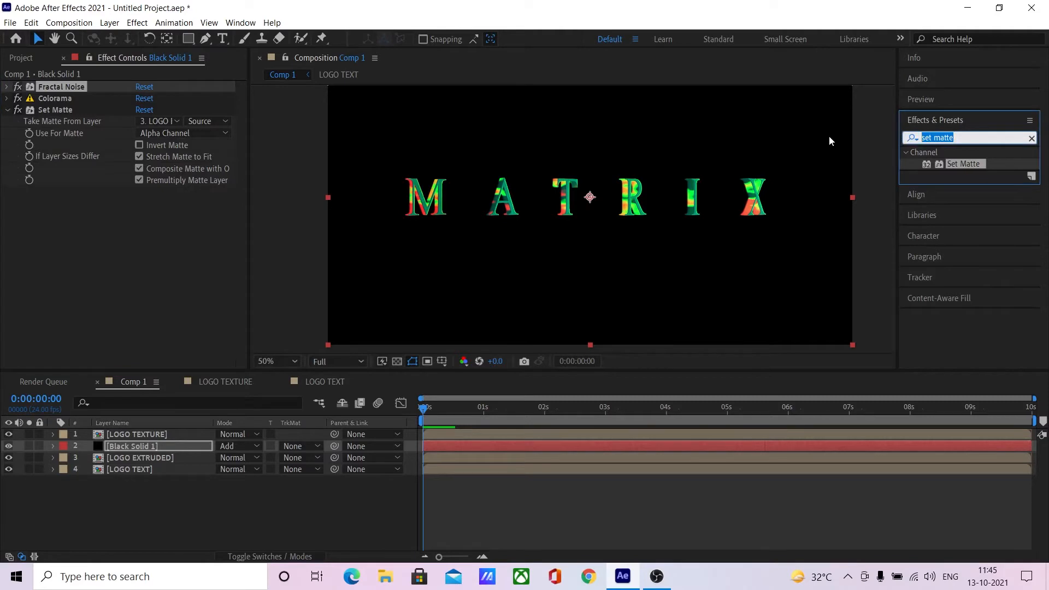
type("fast bo")
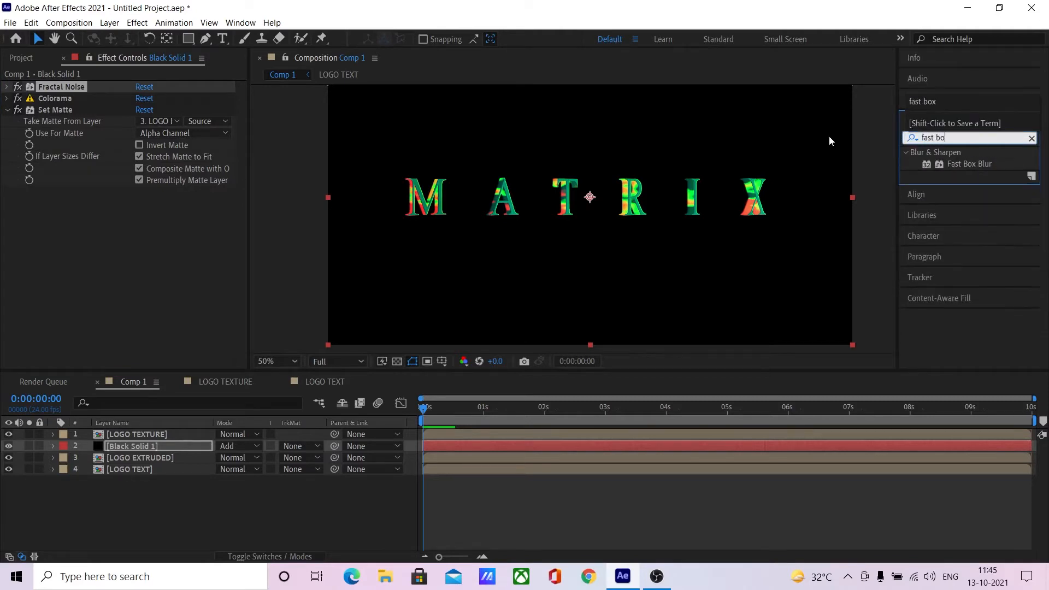
left_click_drag(969, 164, 136, 247)
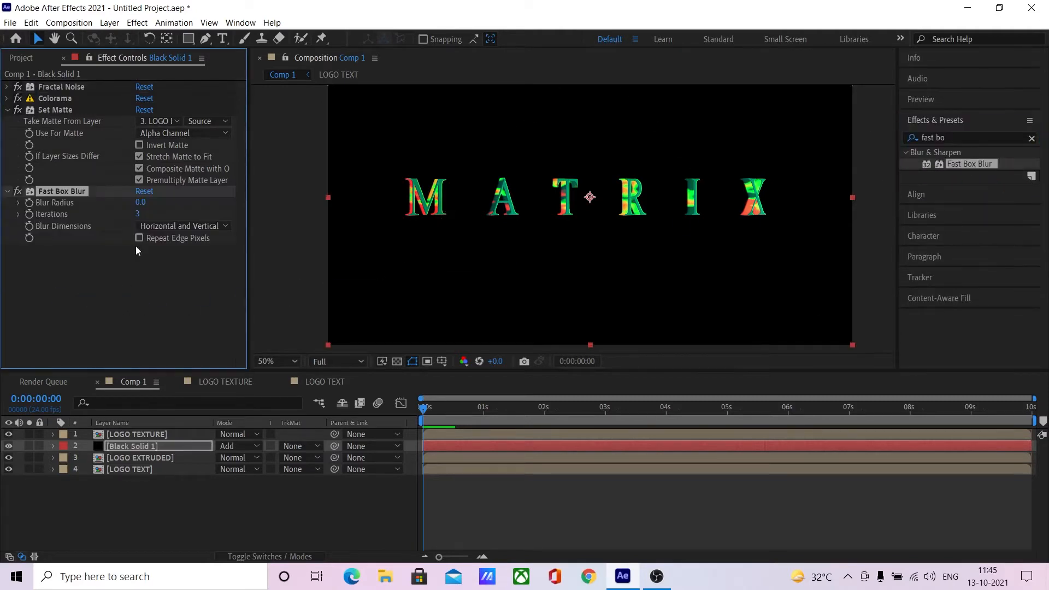
left_click_drag(138, 207, 144, 206)
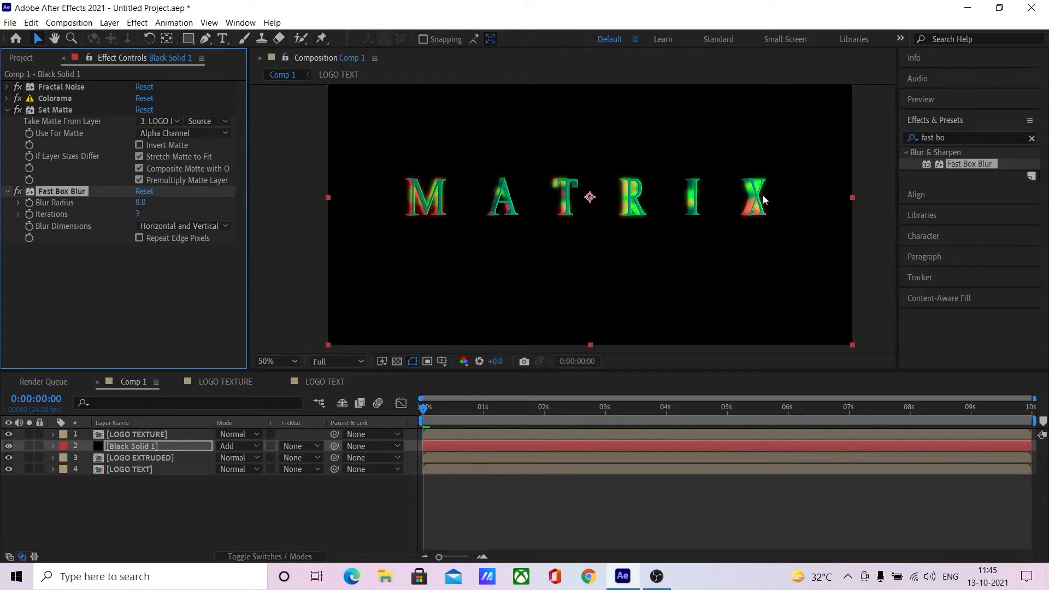
- Duplicate the Set Matte effect, place the copy below Fast Box Blur, and collapse the effects' settings
left_click(965, 134)
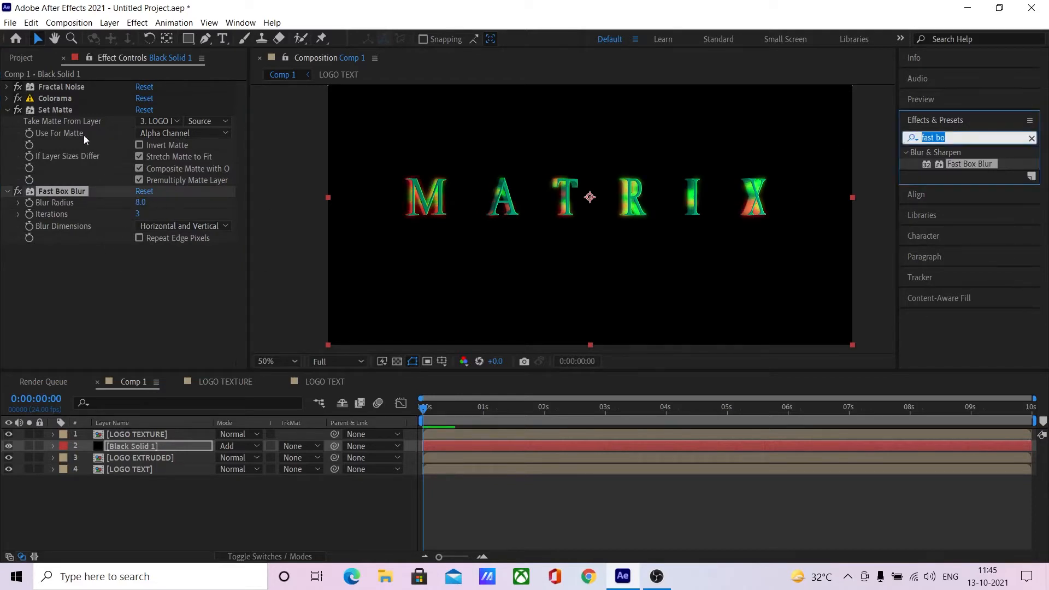
left_click(65, 108)
key("ctrl+d")
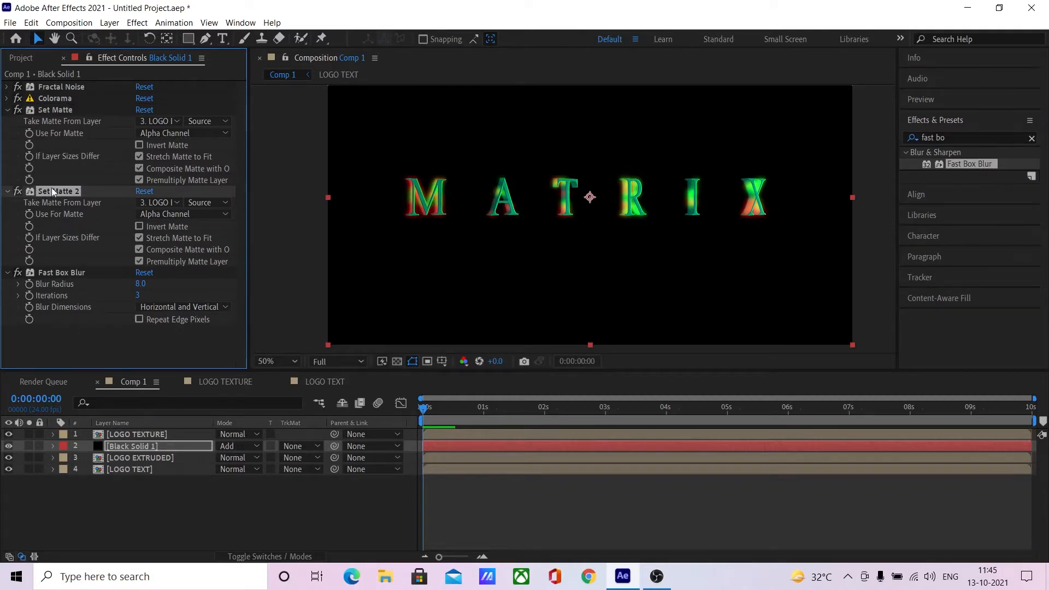
left_click(61, 113)
left_click_drag(57, 194, 47, 350)
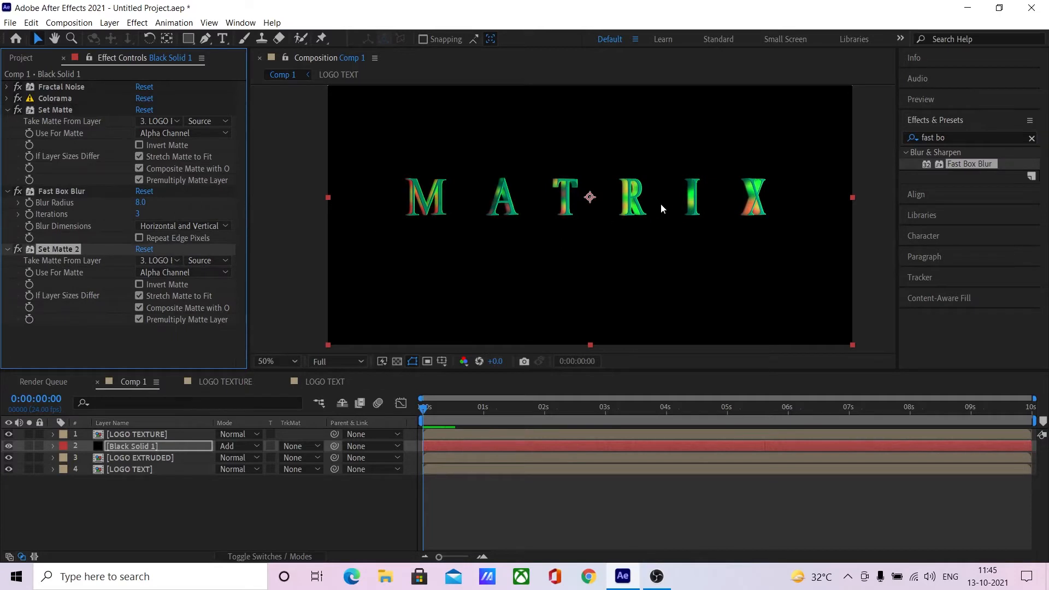
key("period")
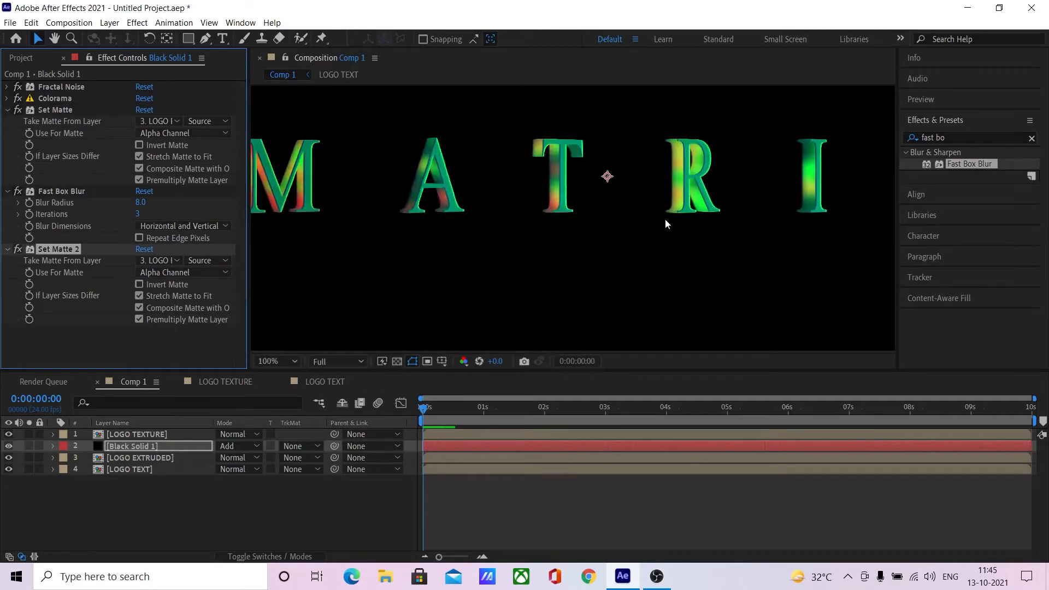
key("comma")
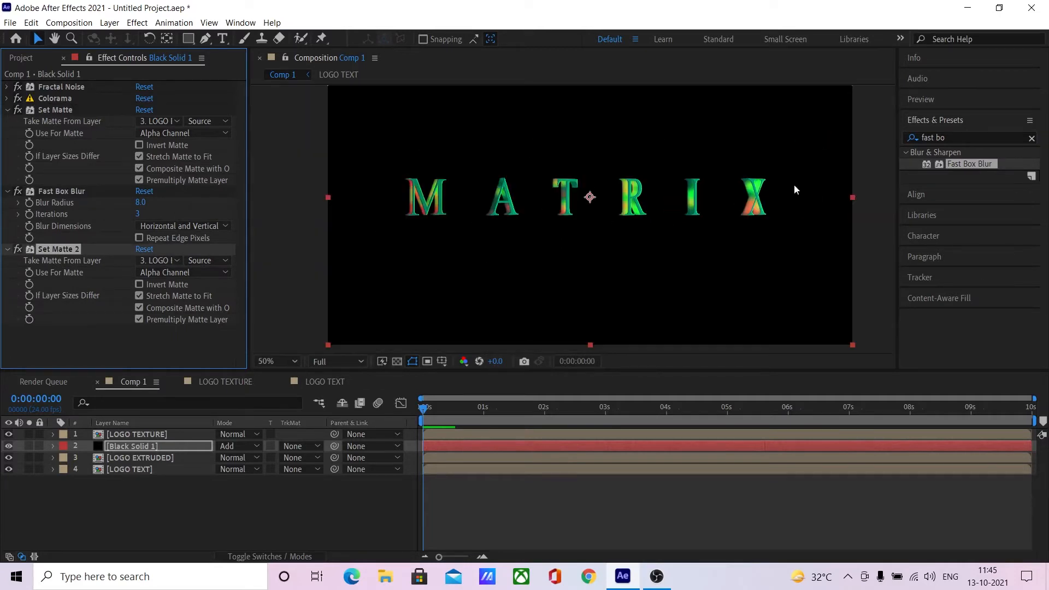
left_click(7, 190)
left_click(7, 110)
left_click(8, 133)
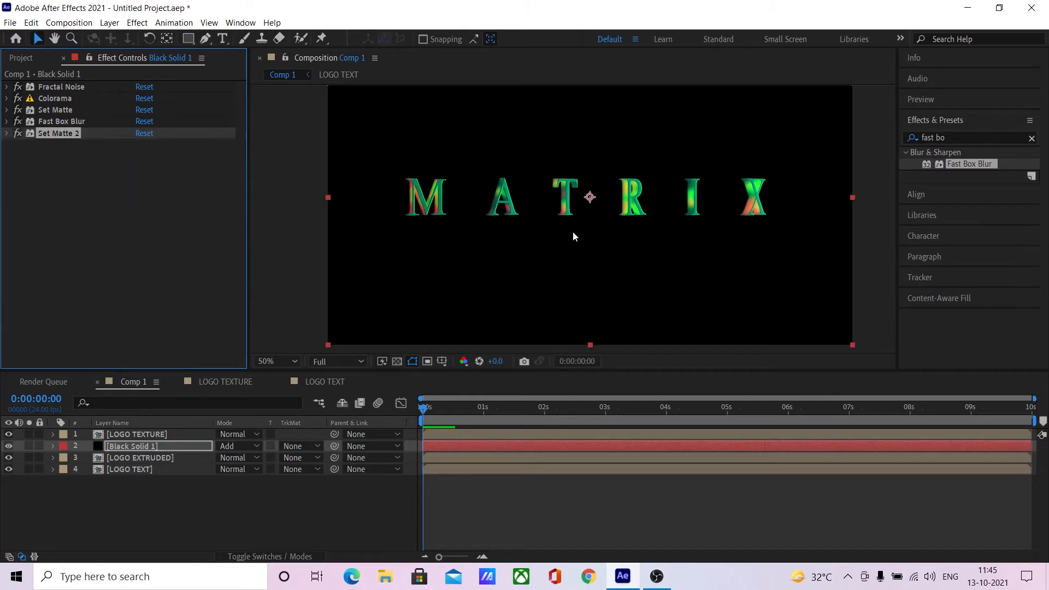
- Examine the blurred texture on the extruded letters up close while scrubbing the start of the animation
key("period")
key("comma")
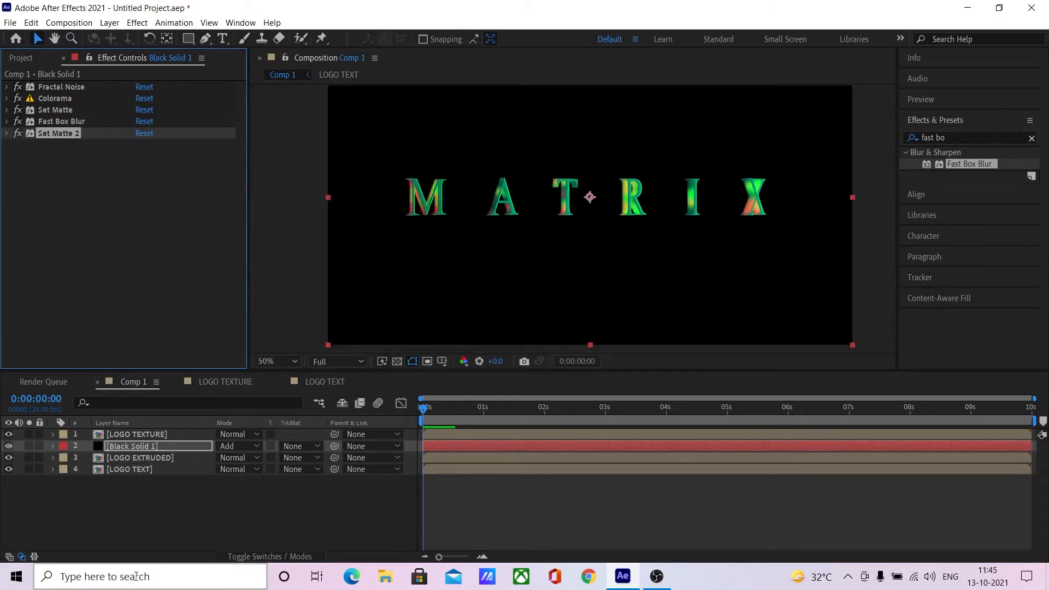
key("period")
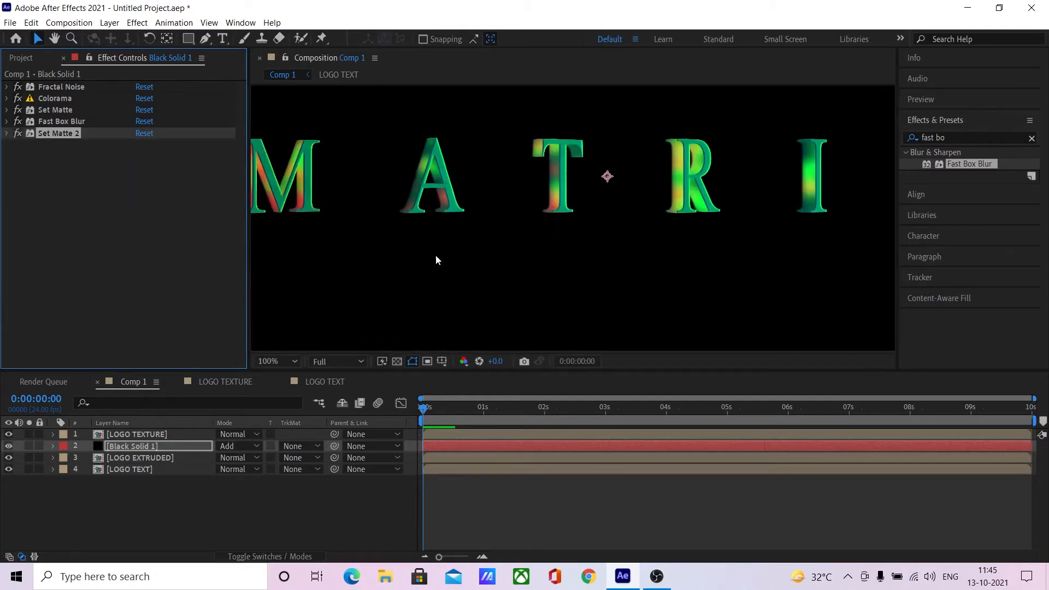
key("period")
key("comma")
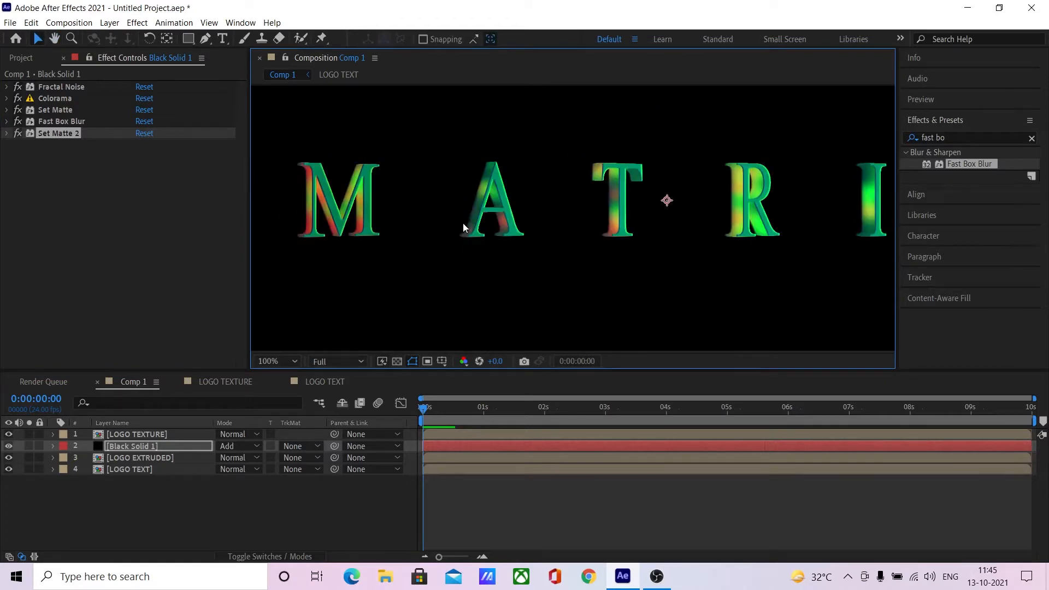
left_click_drag(429, 409, 384, 407)
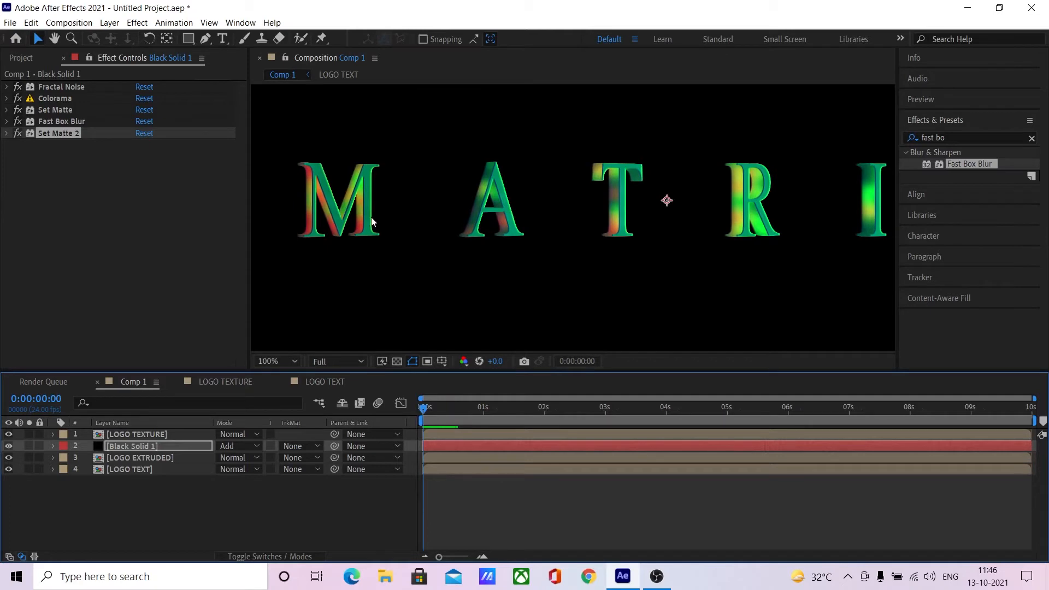
left_click_drag(424, 409, 350, 414)
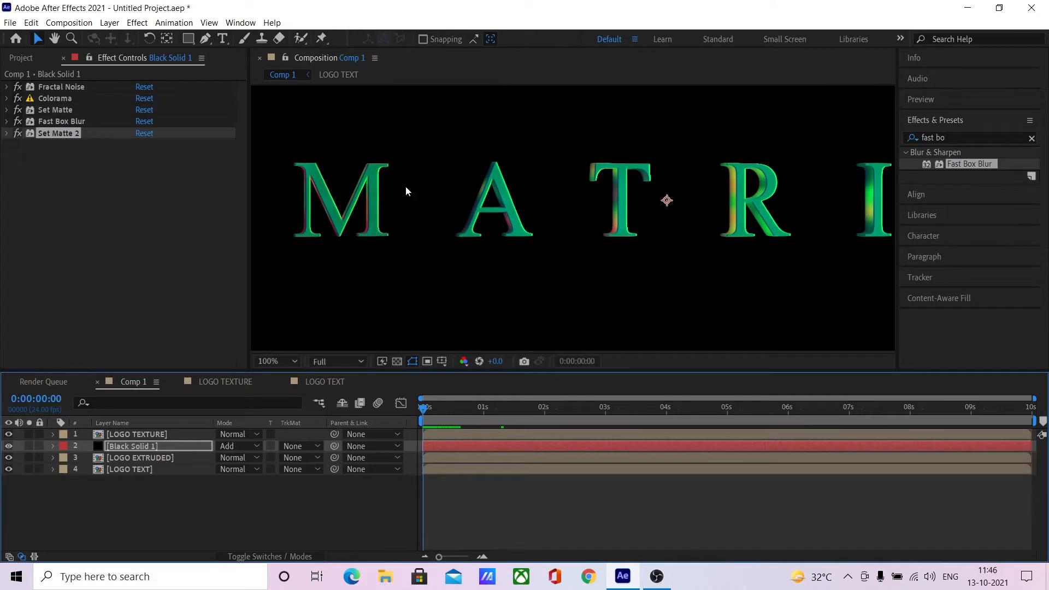
- On the LOGO TEXTURE layer, set a Bevel Alpha Edge Thickness keyframe of 0.75 at 0:00:00:12
left_click(146, 469)
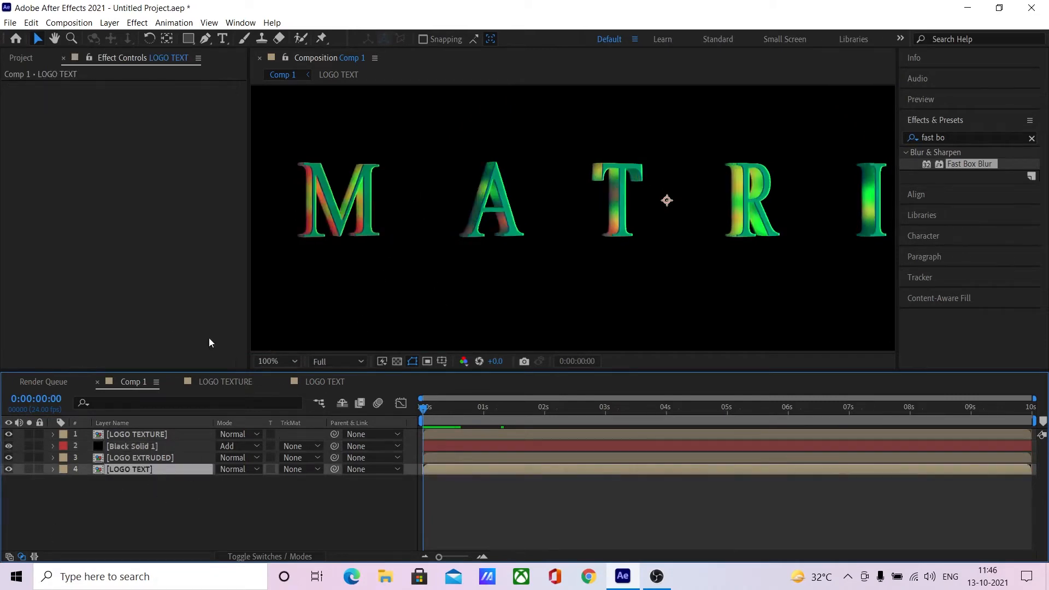
double_click(153, 471)
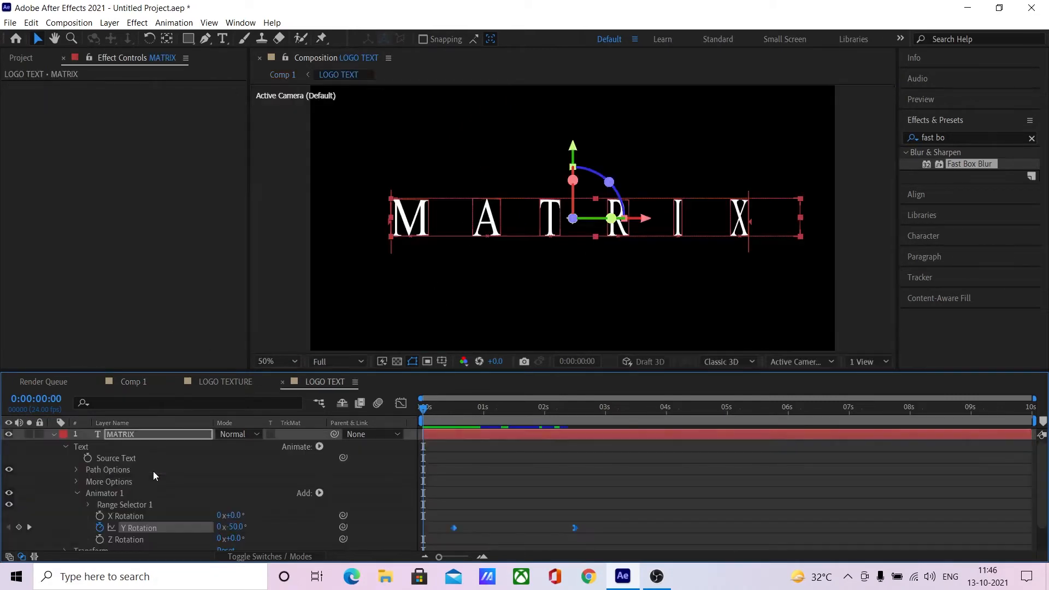
left_click(129, 382)
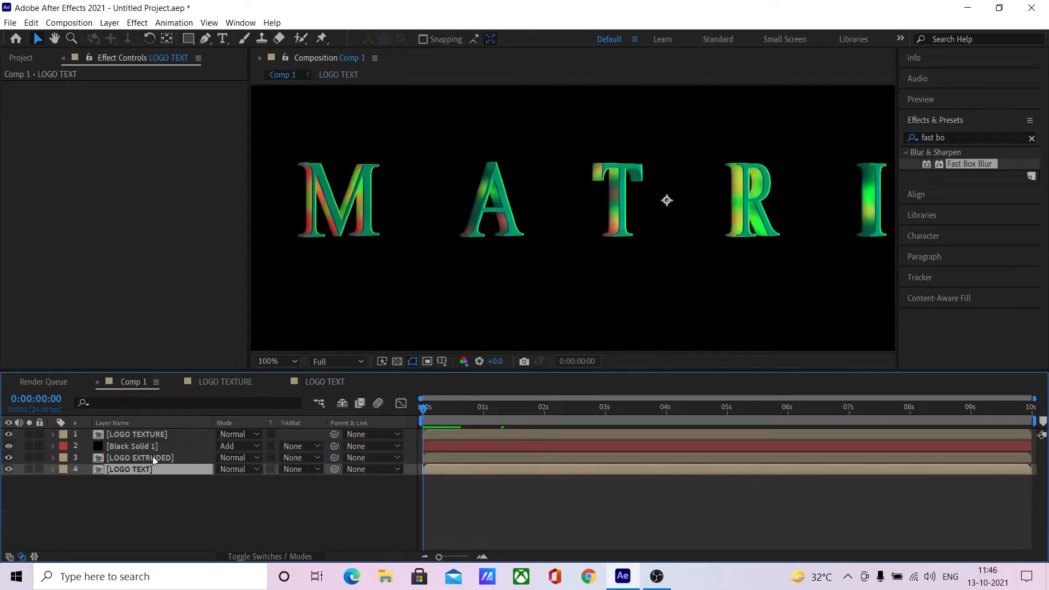
left_click(153, 457)
left_click(153, 435)
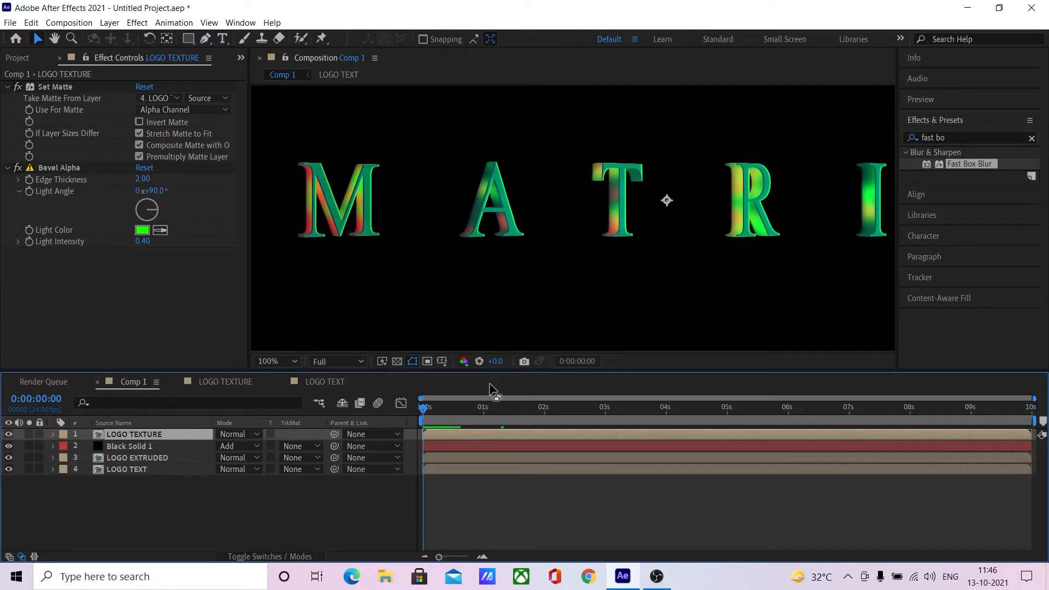
left_click(53, 399)
double_click(54, 399)
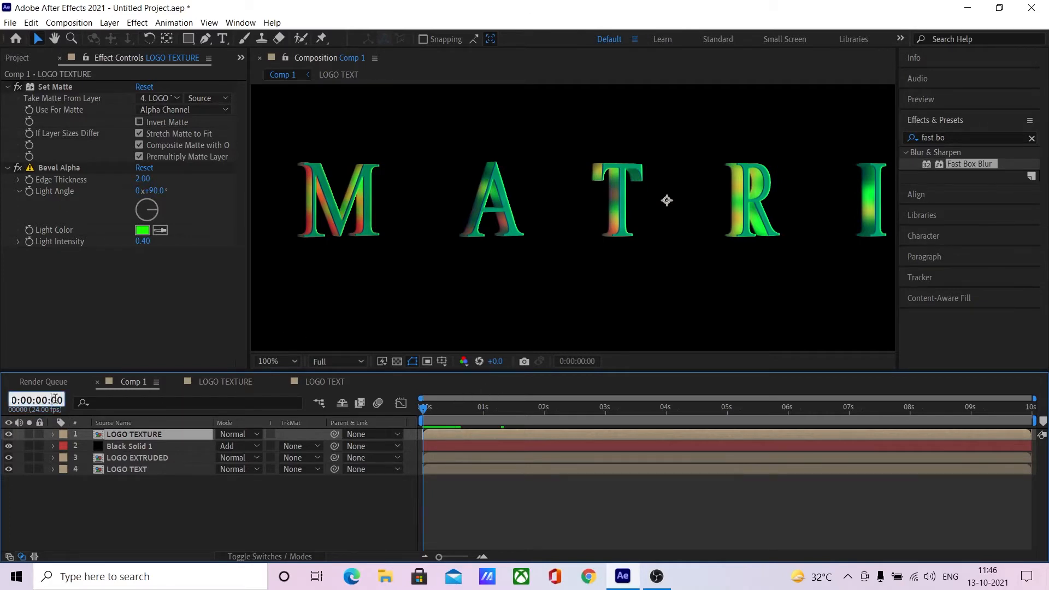
type("12")
key("Return")
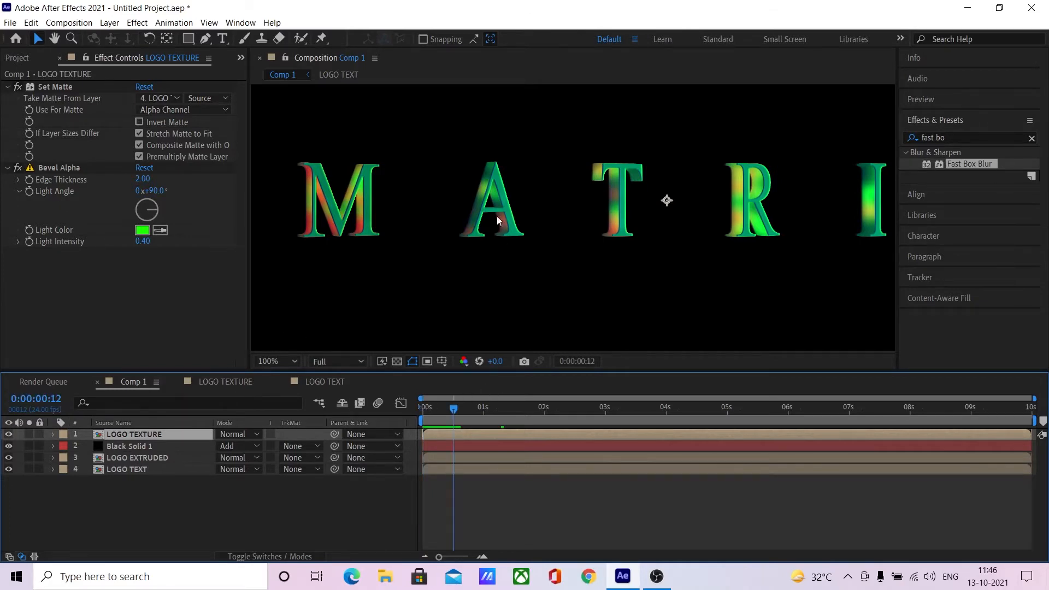
left_click(142, 180)
type("0.75")
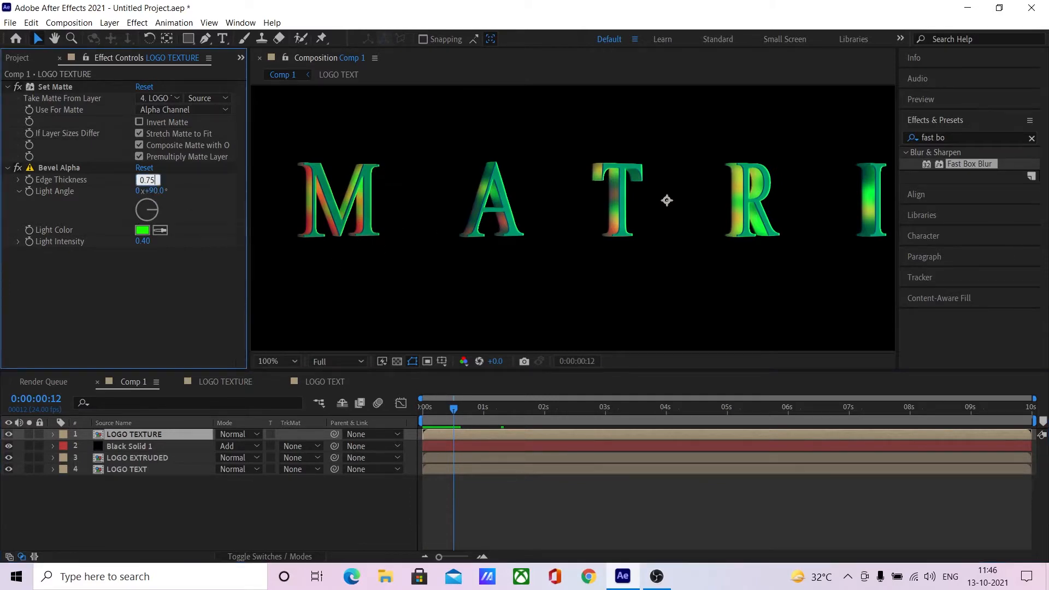
key("Return")
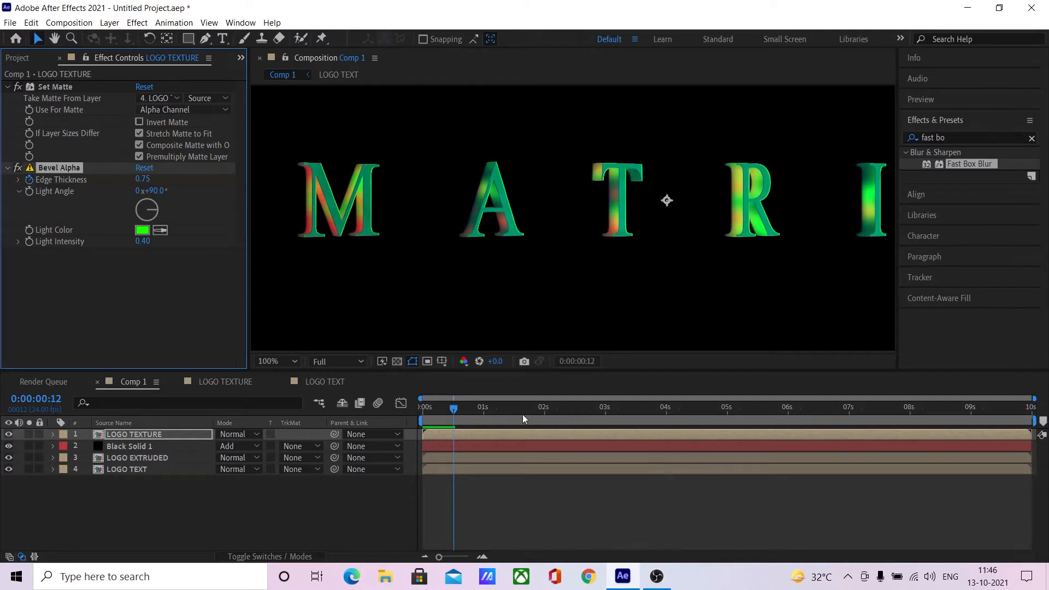
- Set a second Bevel Alpha Edge Thickness keyframe of 2 at 0:00:02:12
left_click(44, 401)
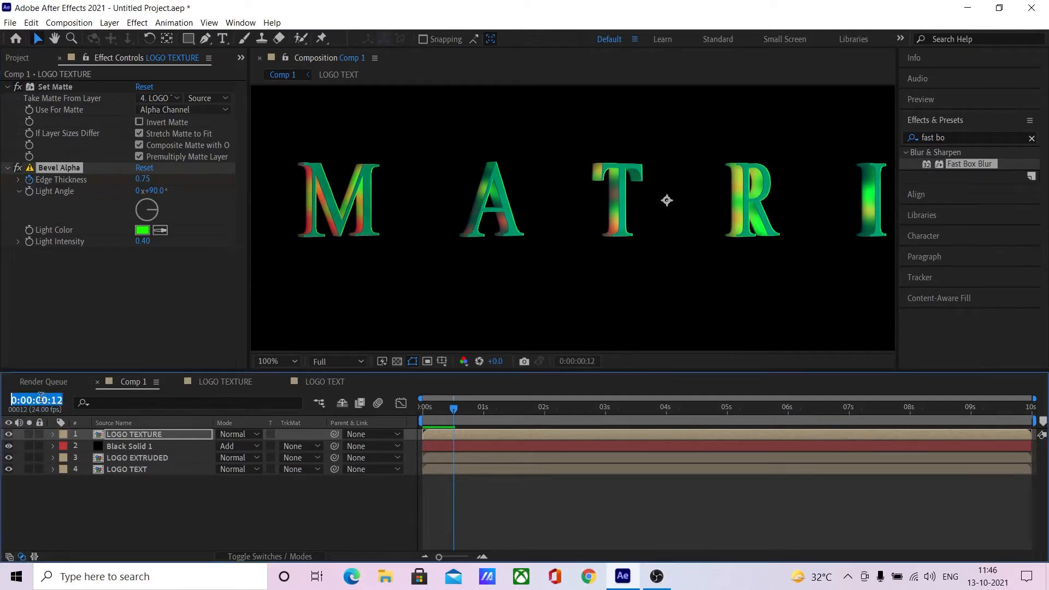
type("212")
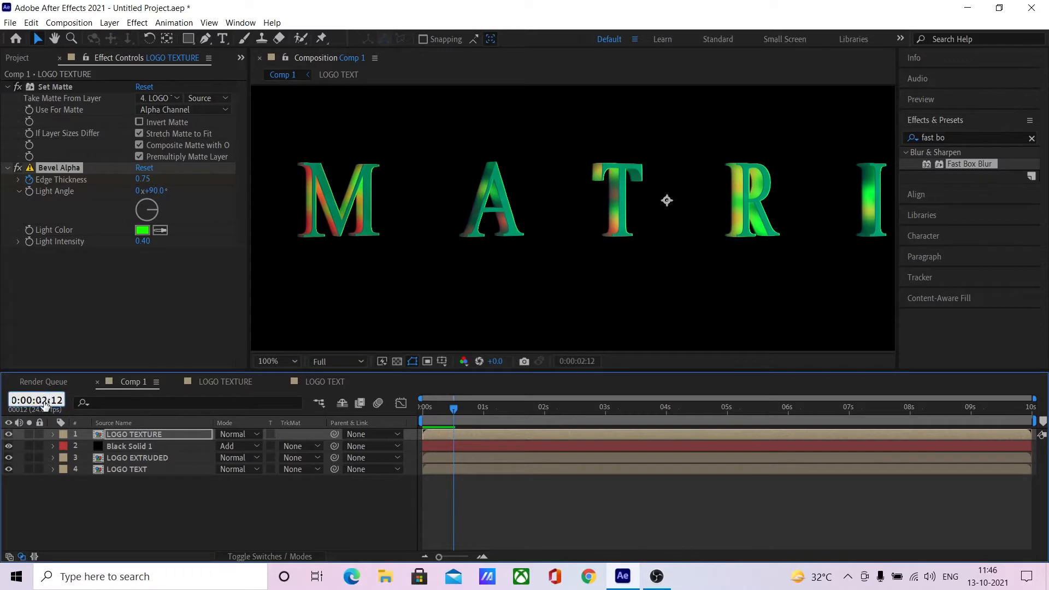
key("Return")
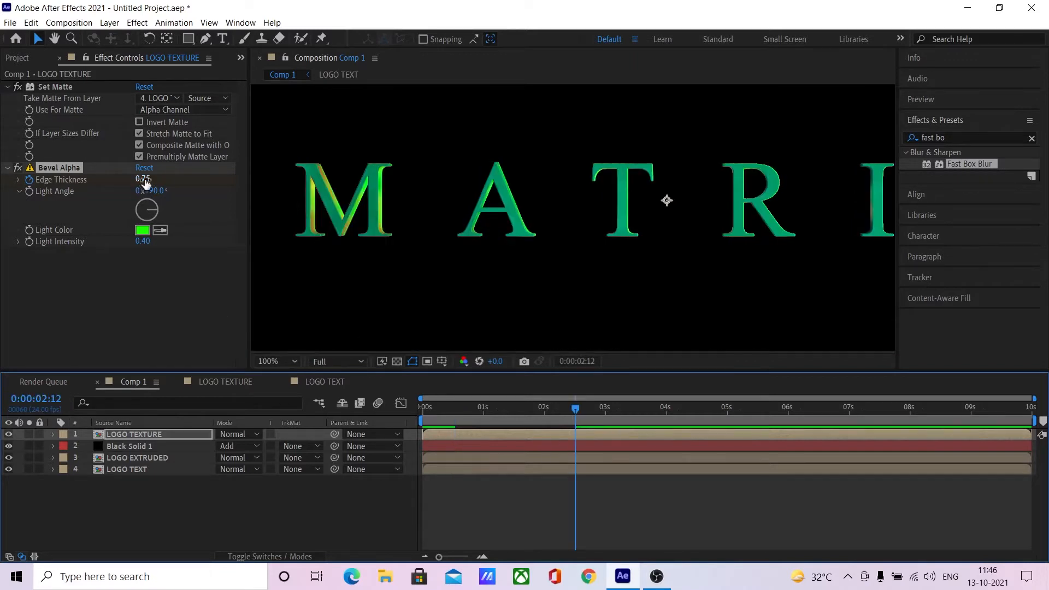
left_click(145, 180)
type("2")
key("Return")
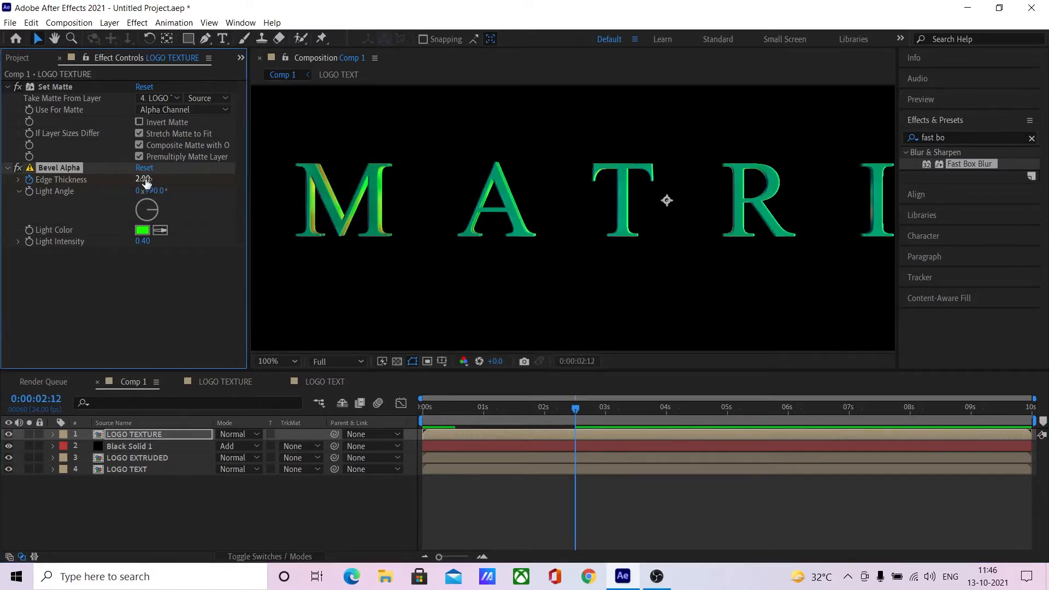
- Apply Easy Ease In to the last Edge Thickness keyframe and preview the start of the bevel animation
left_click(146, 433)
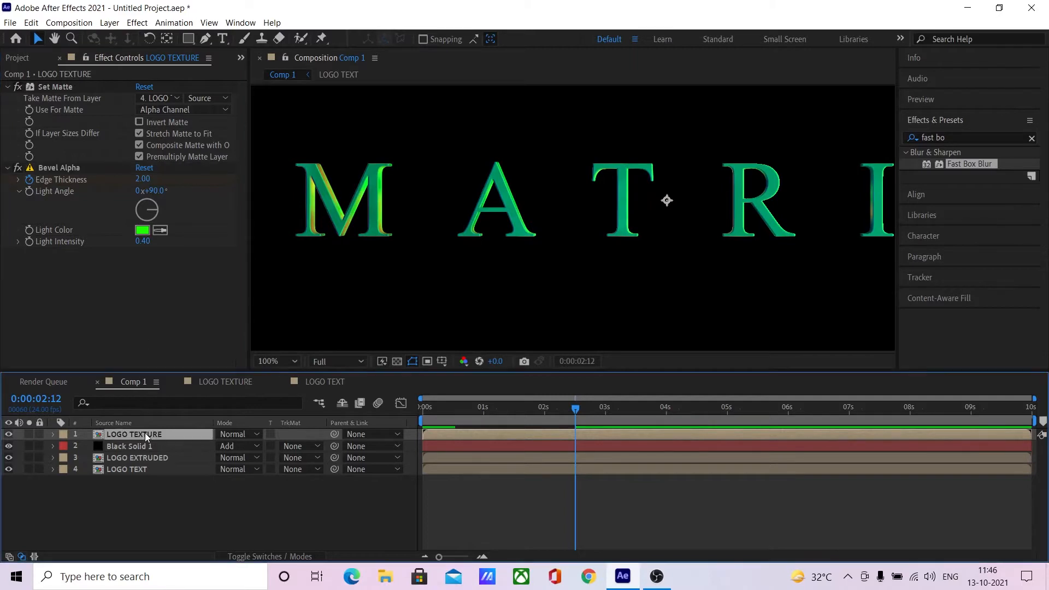
key("u")
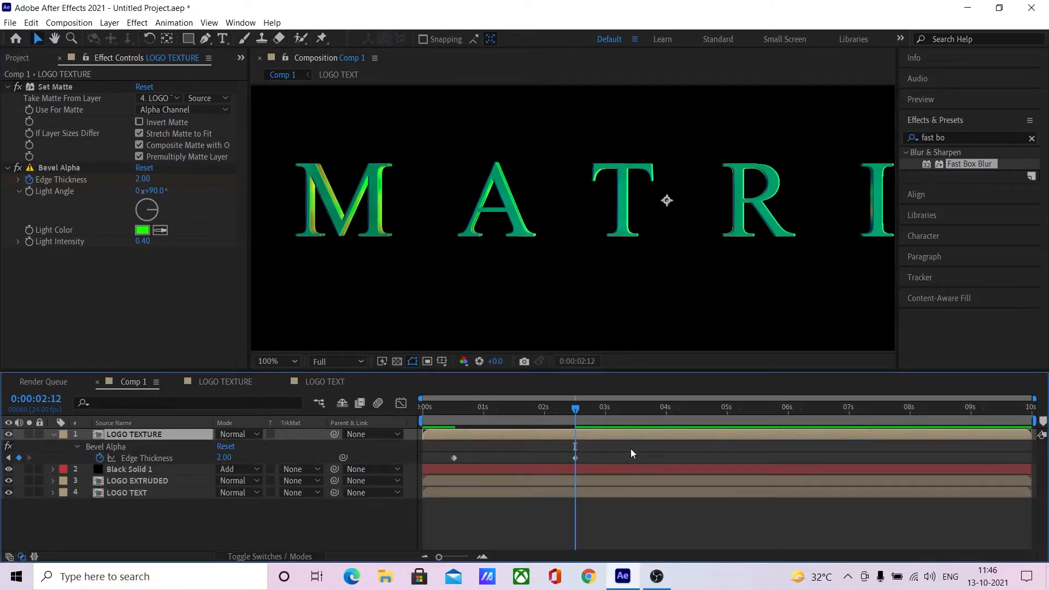
left_click_drag(606, 447, 547, 478)
left_click(401, 404)
left_click_drag(656, 429, 563, 470)
left_click(866, 542)
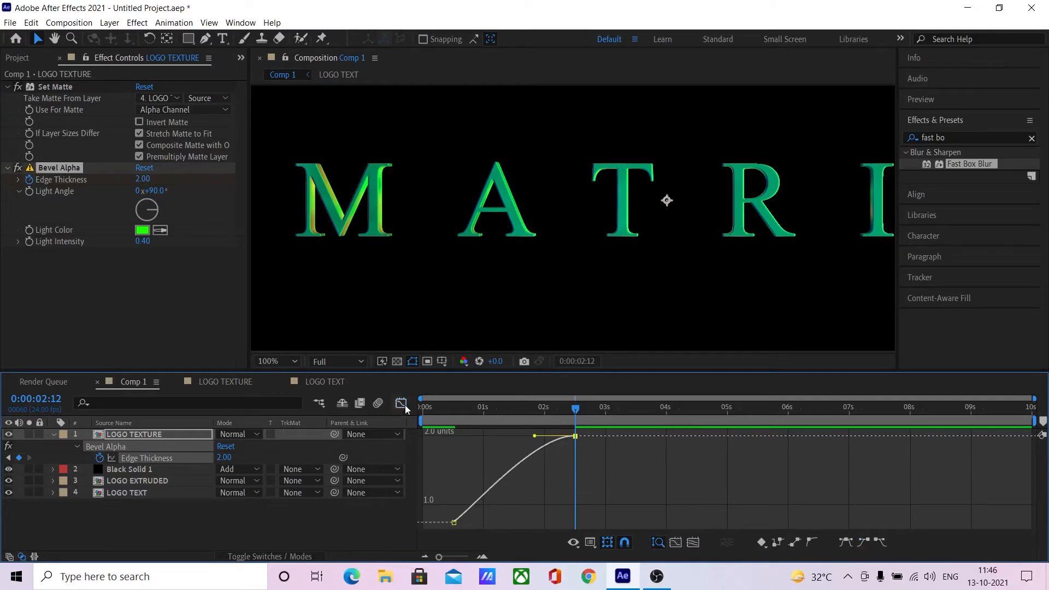
left_click(402, 404)
left_click(457, 410)
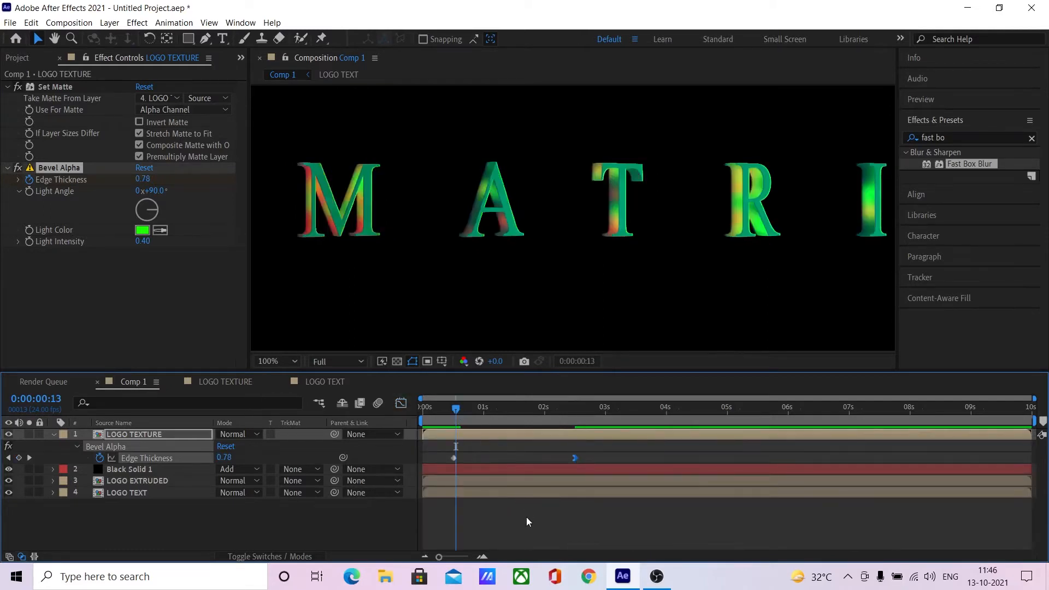
key("space")
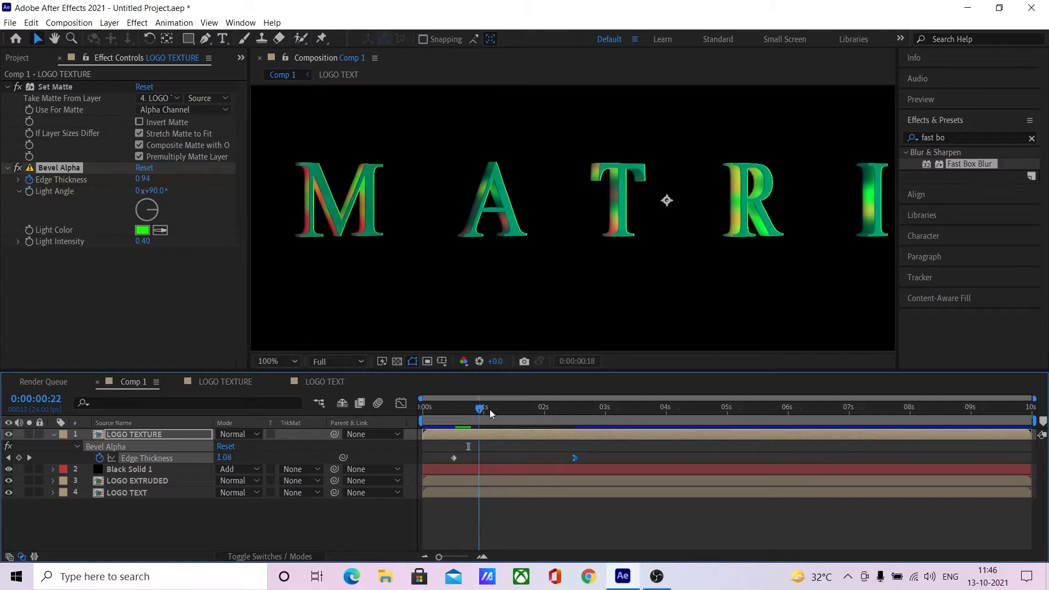
left_click_drag(490, 409, 357, 409)
key("comma")
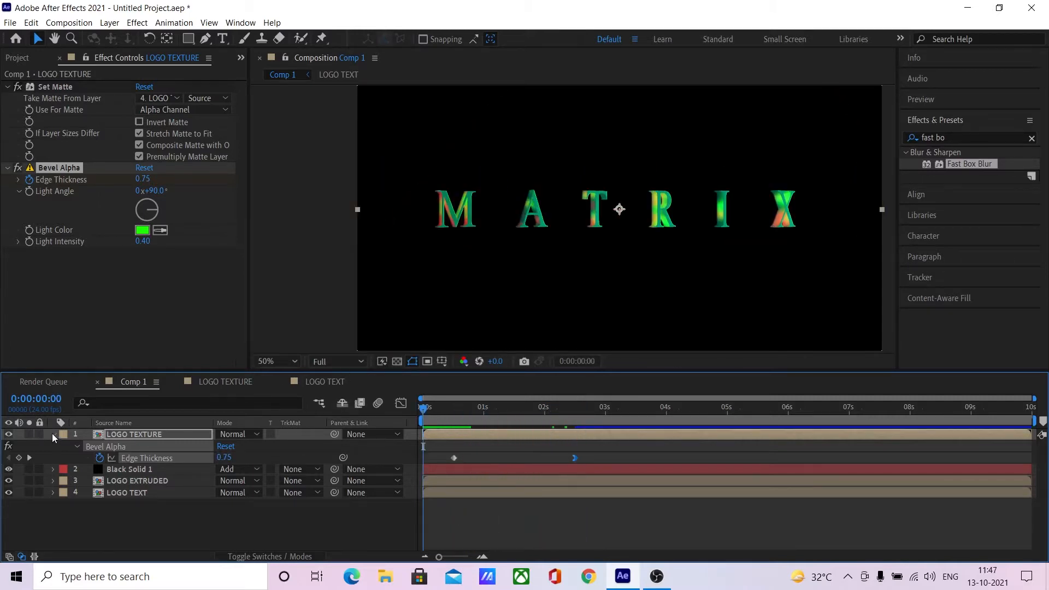
left_click(52, 434)
- Create an adjustment layer above the logo layers and apply the Glow effect to it
right_click(136, 496)
mouse_move(188, 359)
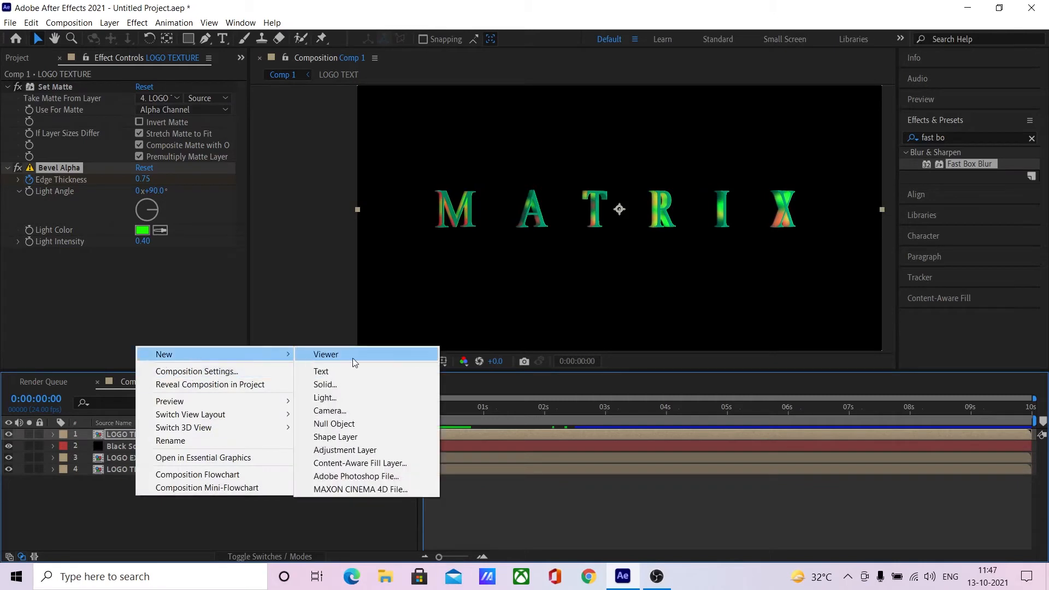
left_click(341, 450)
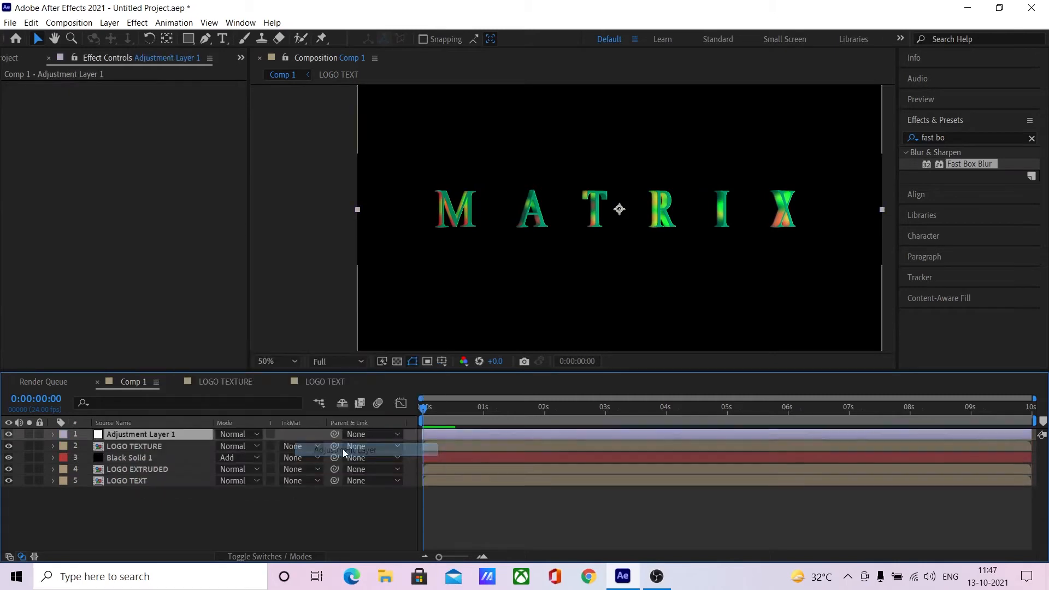
left_click(966, 138)
type("glow")
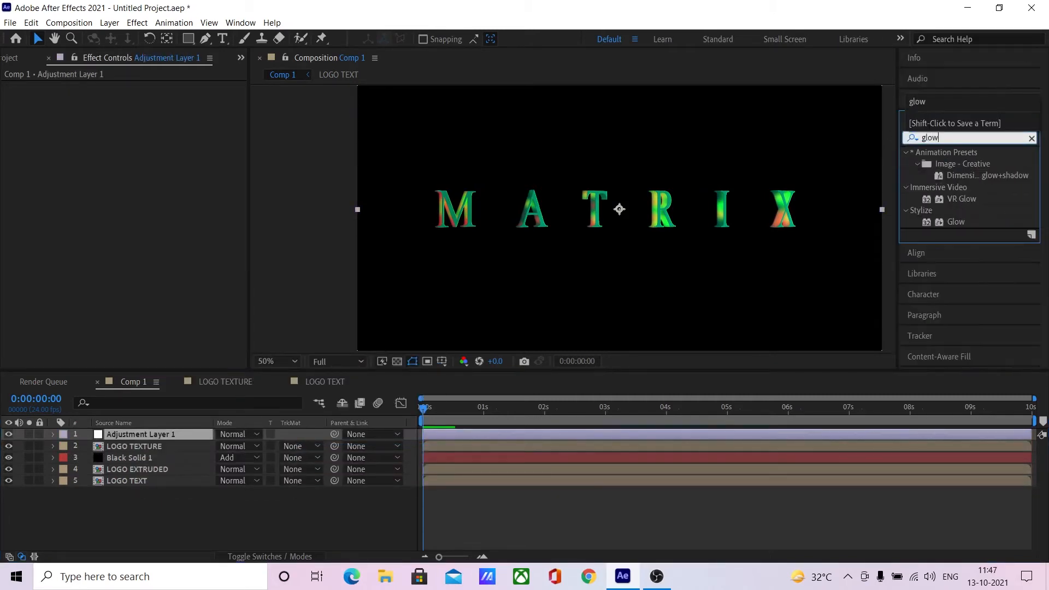
left_click_drag(956, 222, 129, 436)
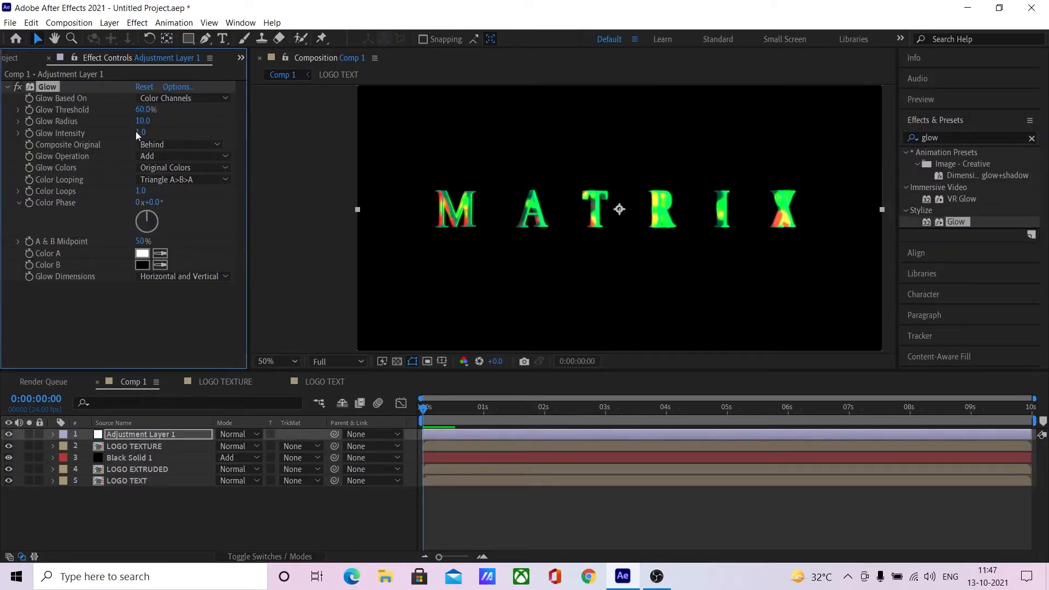
- Set the Glow effect's threshold to 80% and its intensity to 0.5
left_click(142, 112)
type("80")
key("Return")
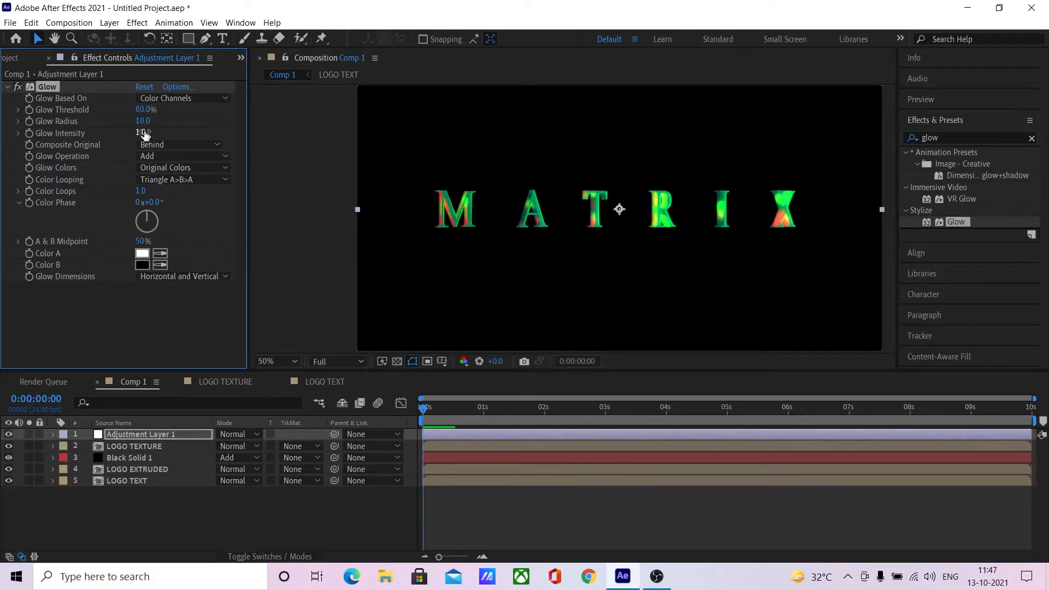
left_click(143, 132)
type("0.5")
key("Return")
- Inspect the glow up close and set its radius to 5
scroll(691, 229, "up", 1)
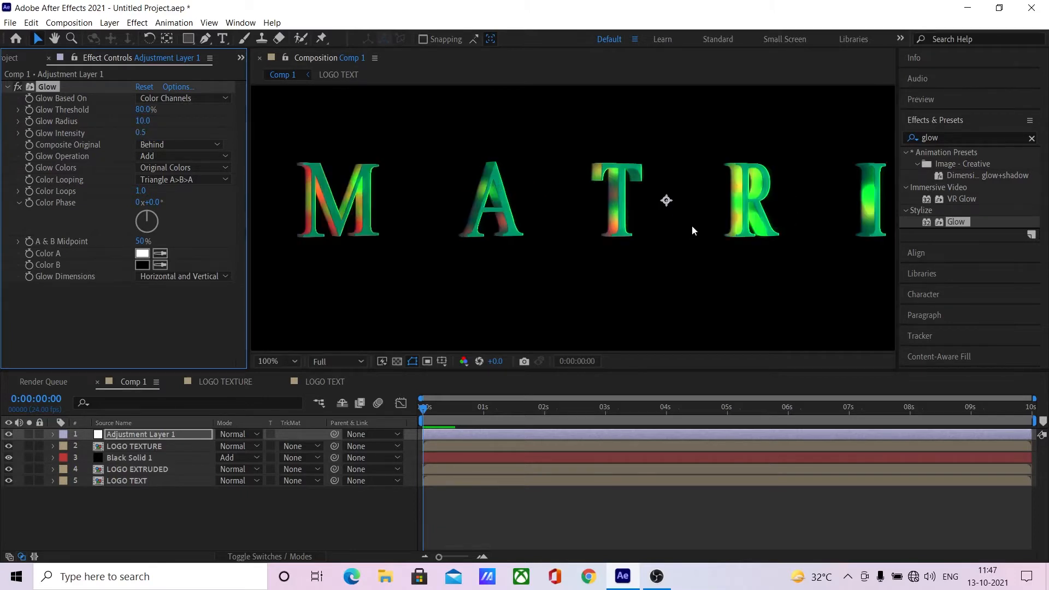
scroll(692, 225, "down", 1)
left_click(143, 122)
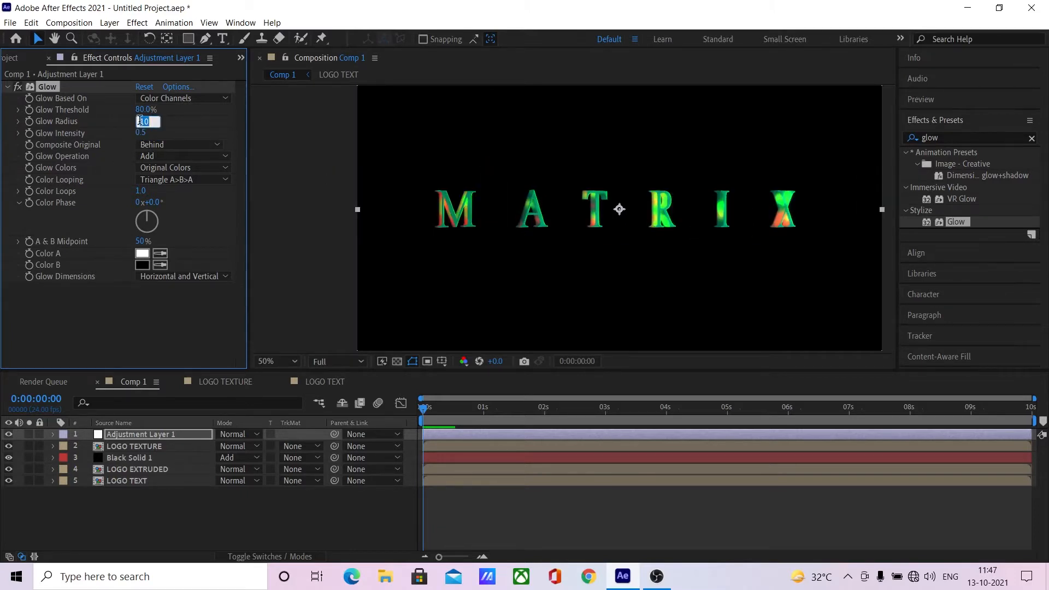
type("2")
key("Return")
left_click(141, 121)
type("5")
key("Return")
- Duplicate the Glow effect and set the copy's threshold to 50% and intensity to 0.1
key("ctrl+d")
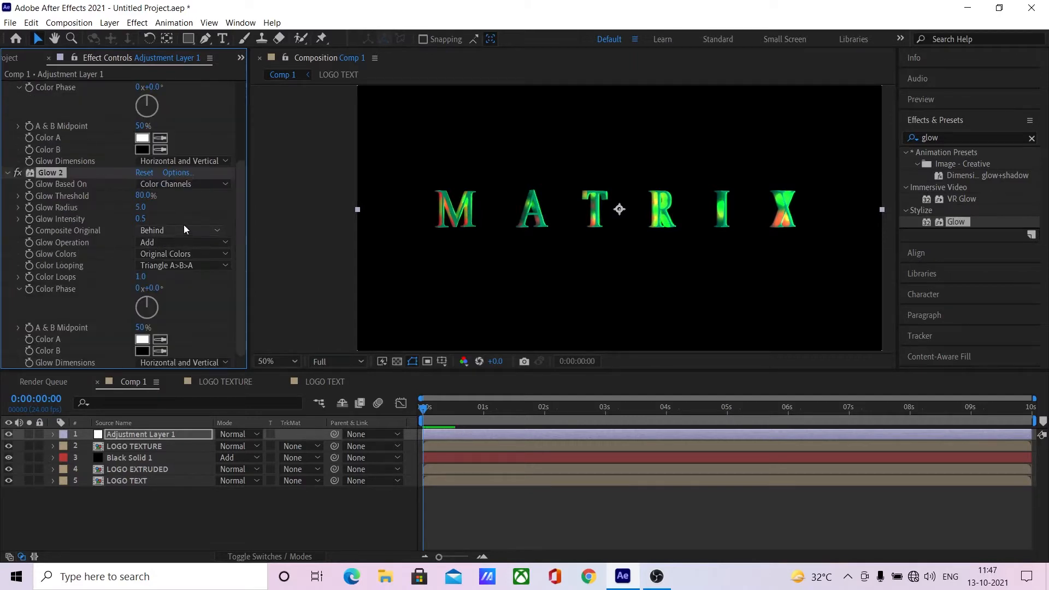
left_click(142, 196)
type("50.0")
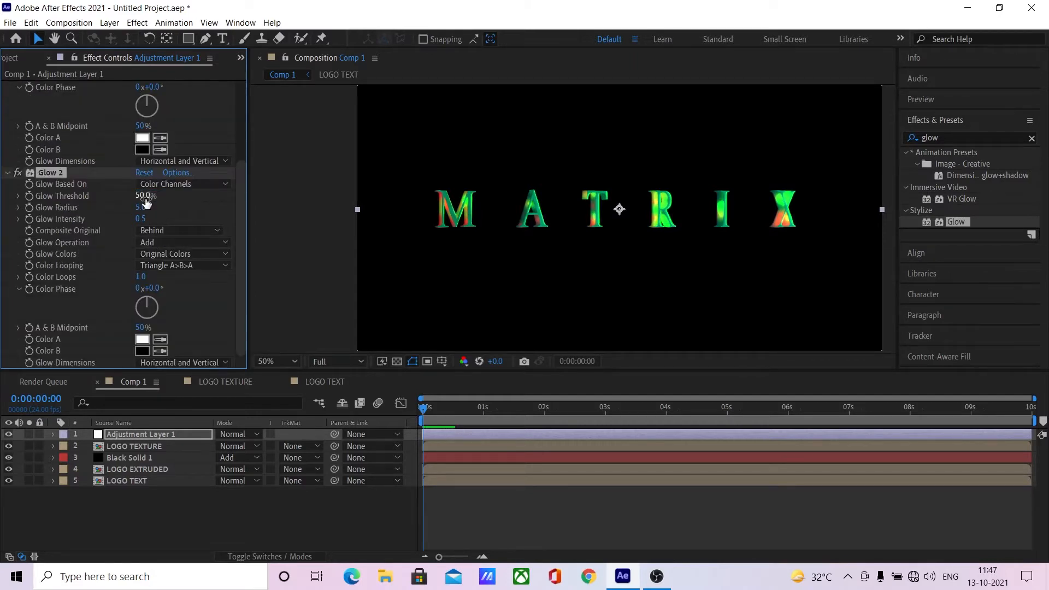
key("Return")
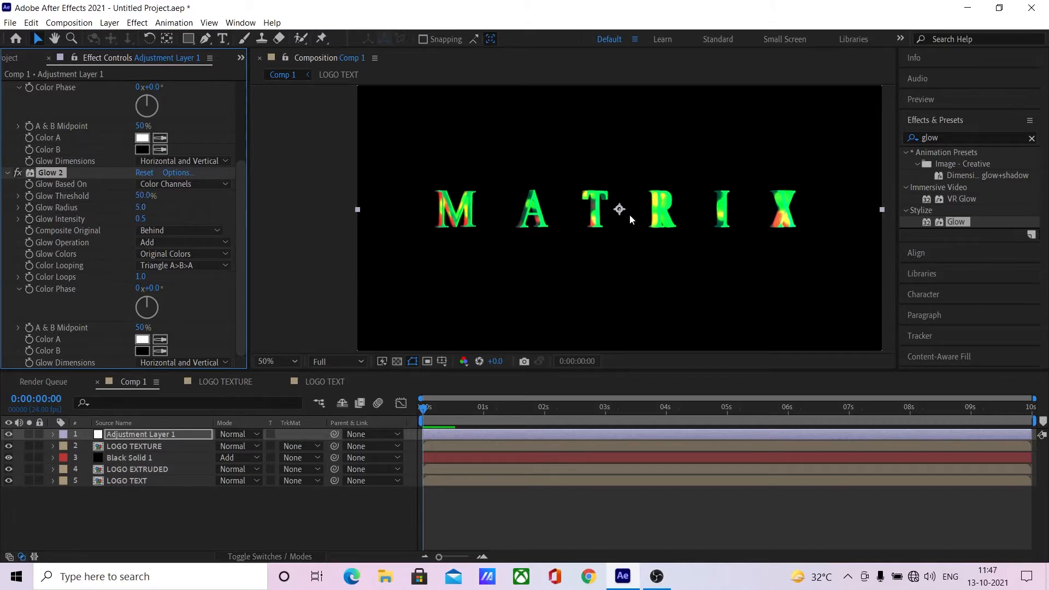
left_click(141, 218)
type("0.1")
key("Return")
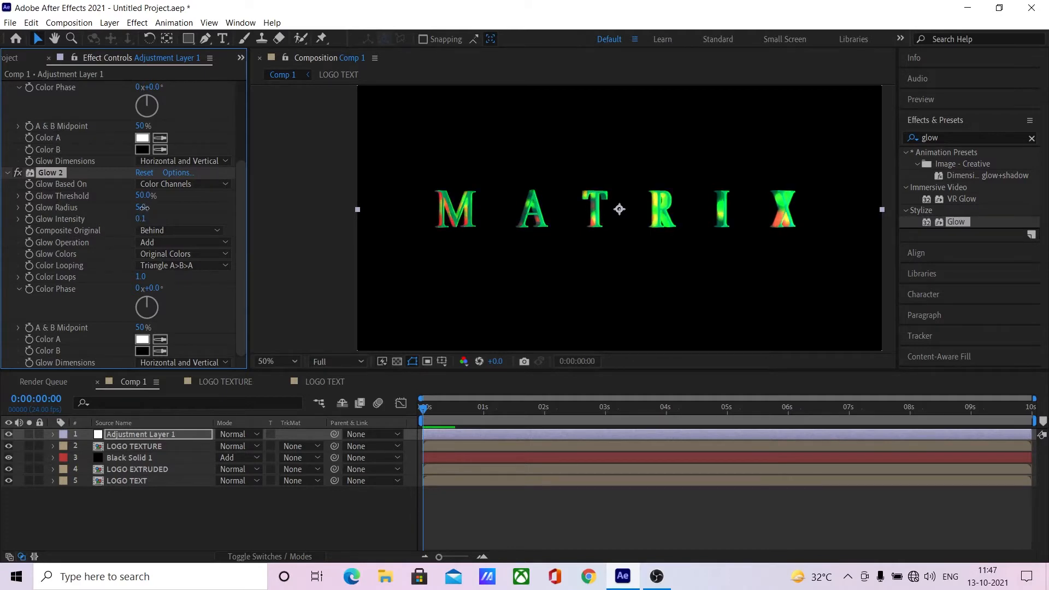
- Set the second Glow effect's radius to 50 and check the halo around the letters
left_click_drag(140, 207, 156, 208)
left_click(142, 209)
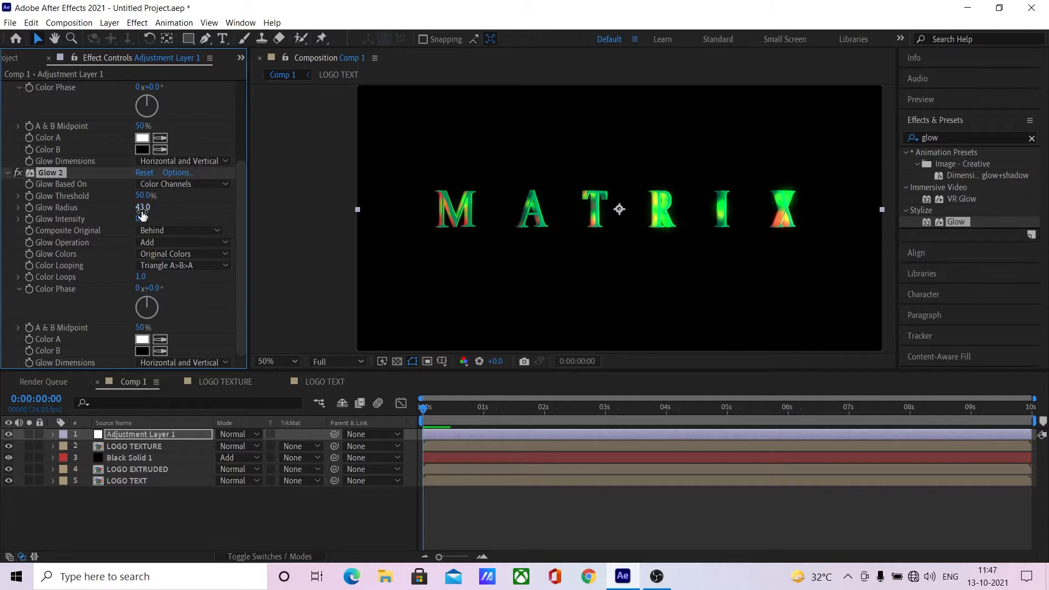
type("50")
key("Return")
scroll(664, 248, "up", 4)
scroll(663, 249, "down", 2)
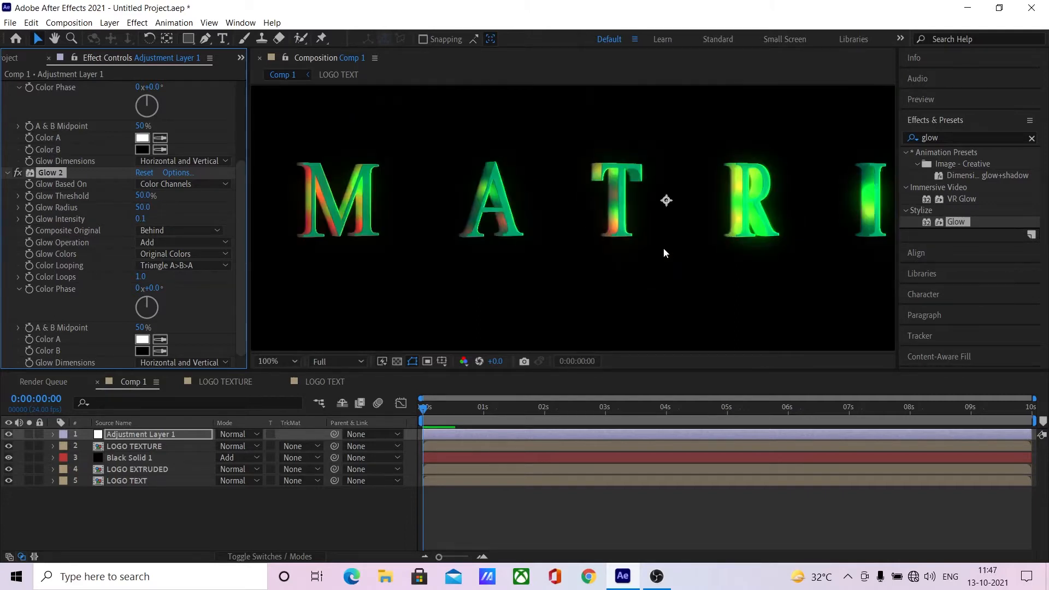
scroll(721, 255, "down", 2)
scroll(789, 199, "up", 2)
scroll(789, 199, "down", 2)
- Lower the black solid texture layer's opacity to 75% and check the letters at full size
left_click(152, 458)
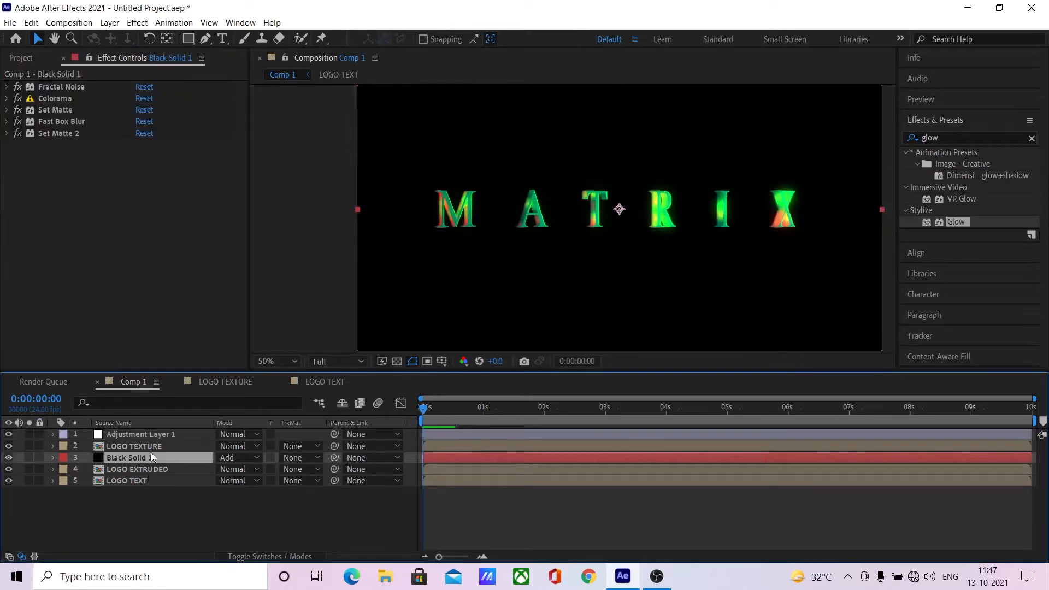
key("t")
left_click(226, 469)
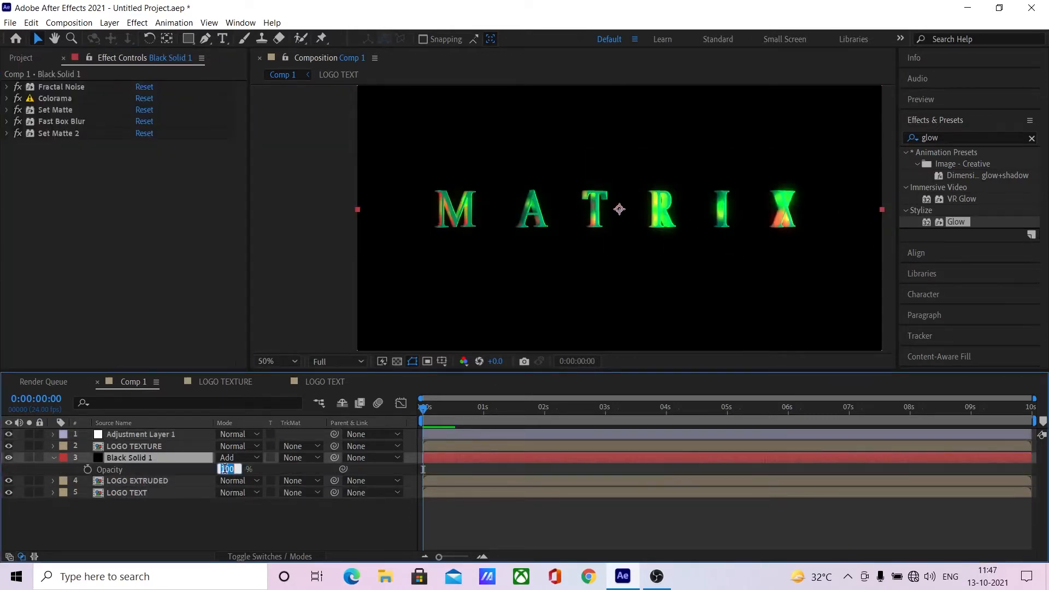
type("75")
key("Return")
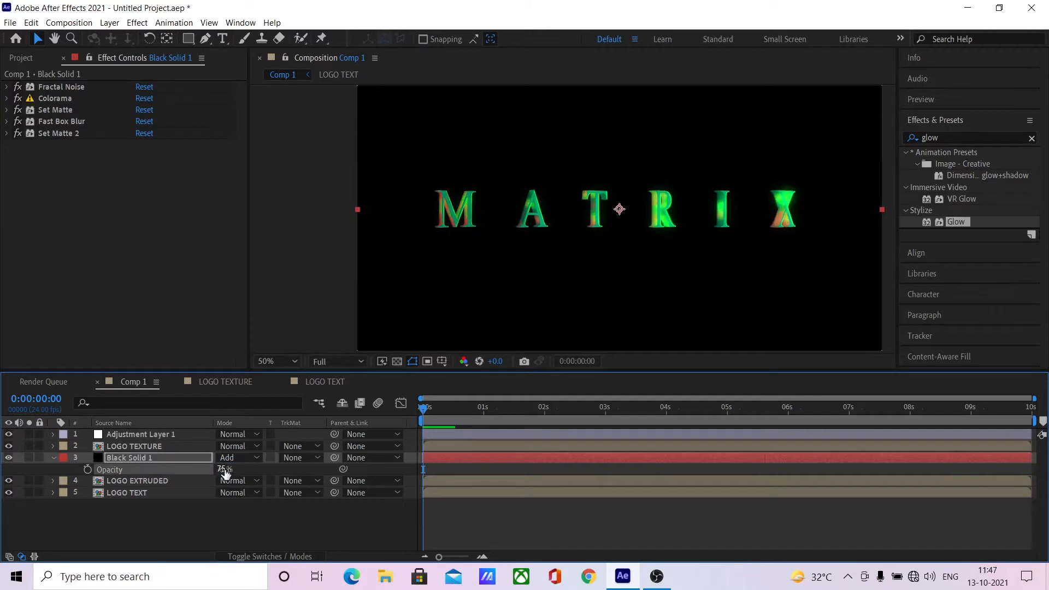
key("slash")
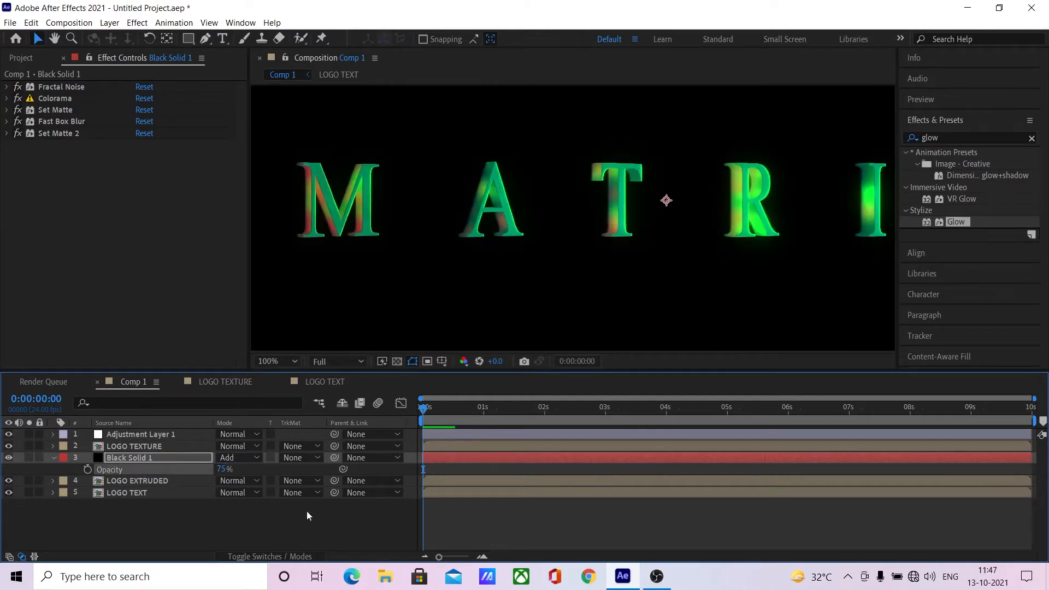
- Set the black solid layer's opacity to 100% and add a Curves effect between its Set Matte and Fast Box Blur effects
left_click_drag(223, 469, 304, 468)
scroll(646, 254, "down", 1)
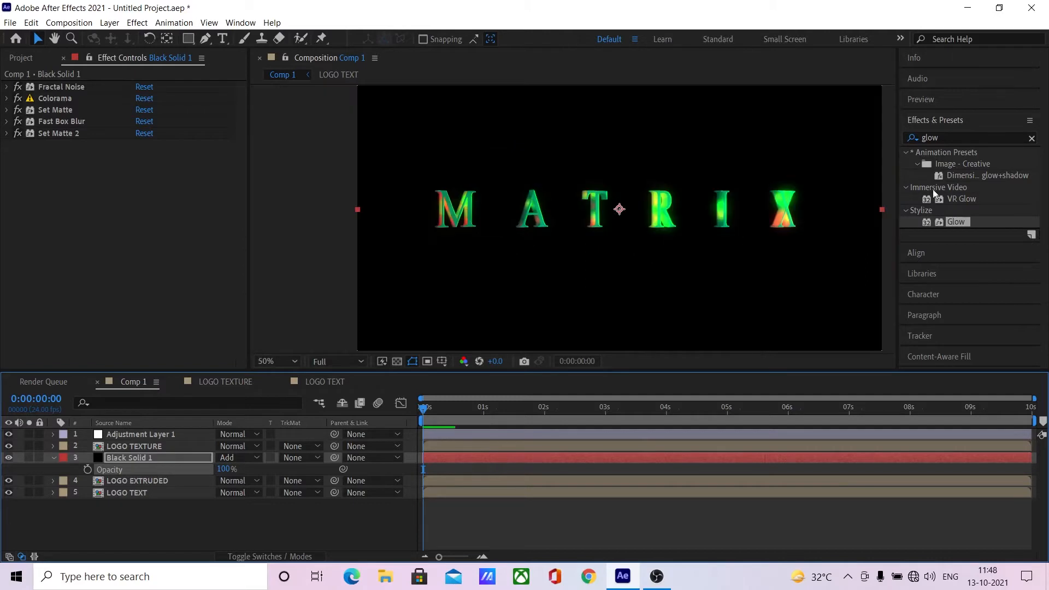
left_click(935, 137)
type("curves")
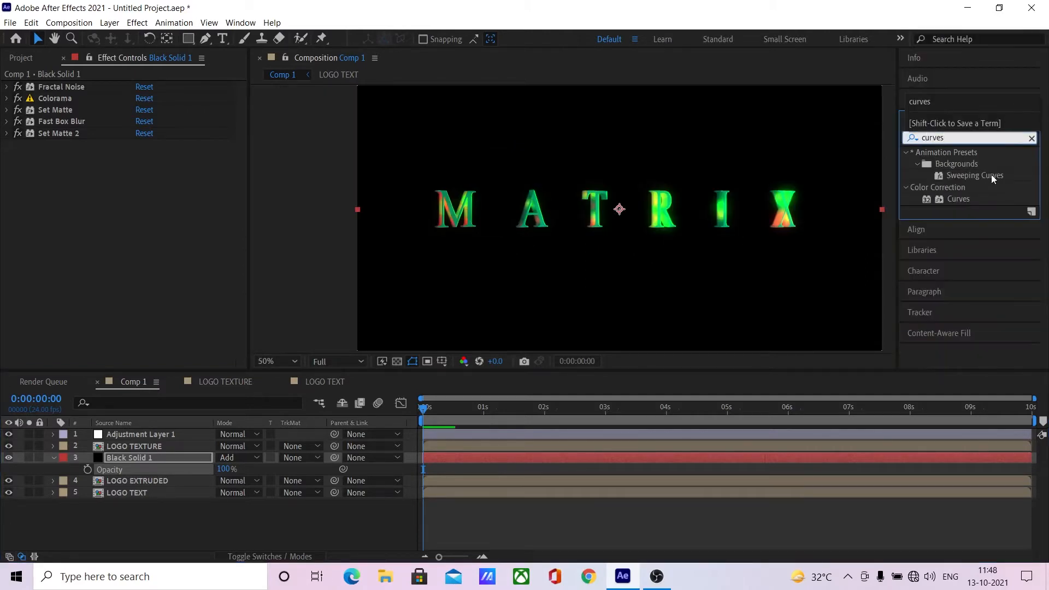
left_click_drag(960, 199, 113, 117)
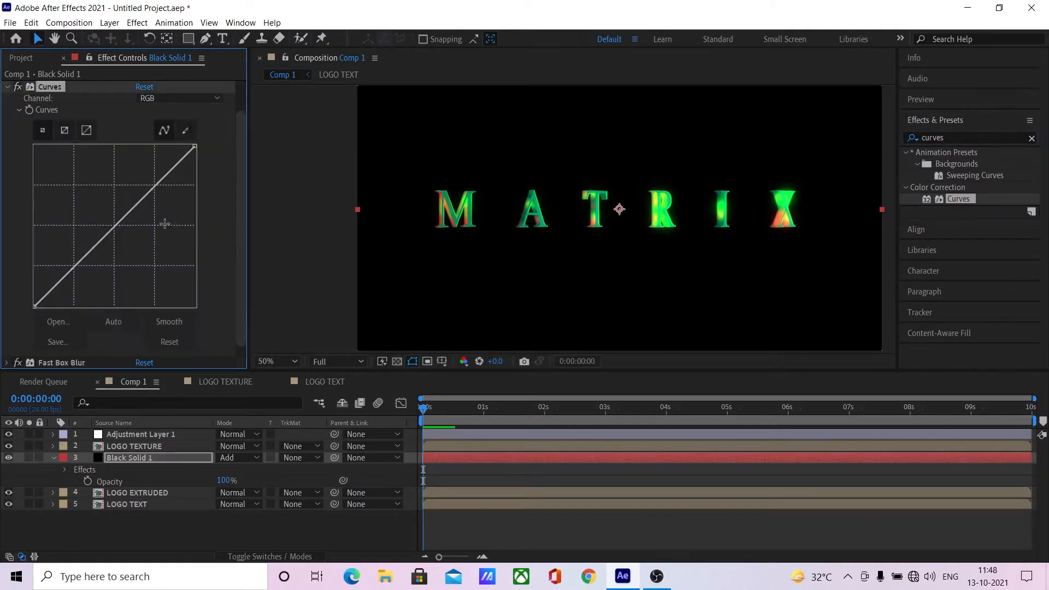
- Pull the RGB curve's midtones down below the diagonal to darken the texture and check the letters up close
left_click_drag(132, 209, 162, 212)
key("period")
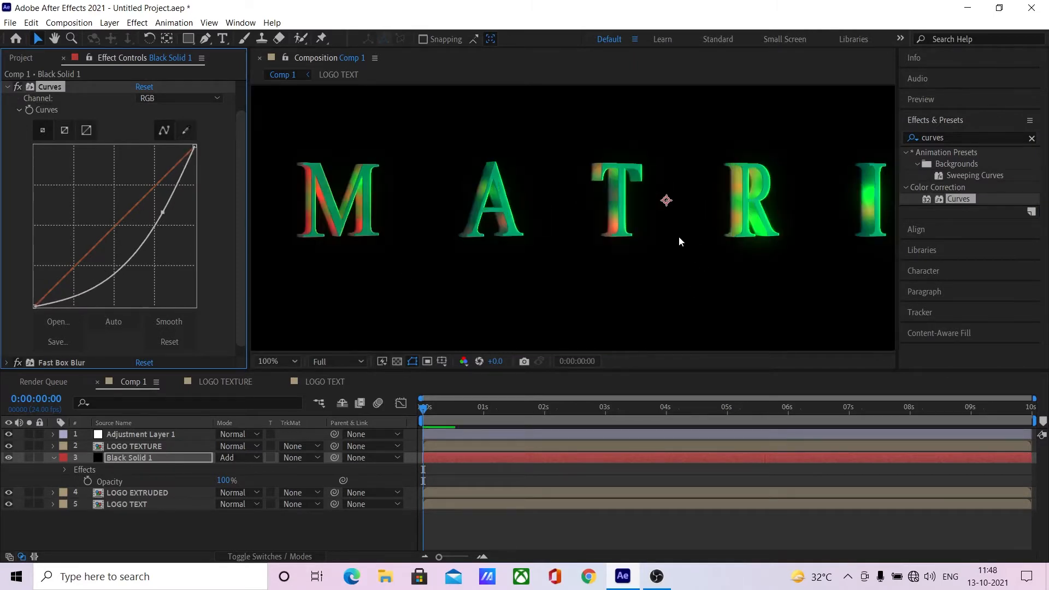
key("comma")
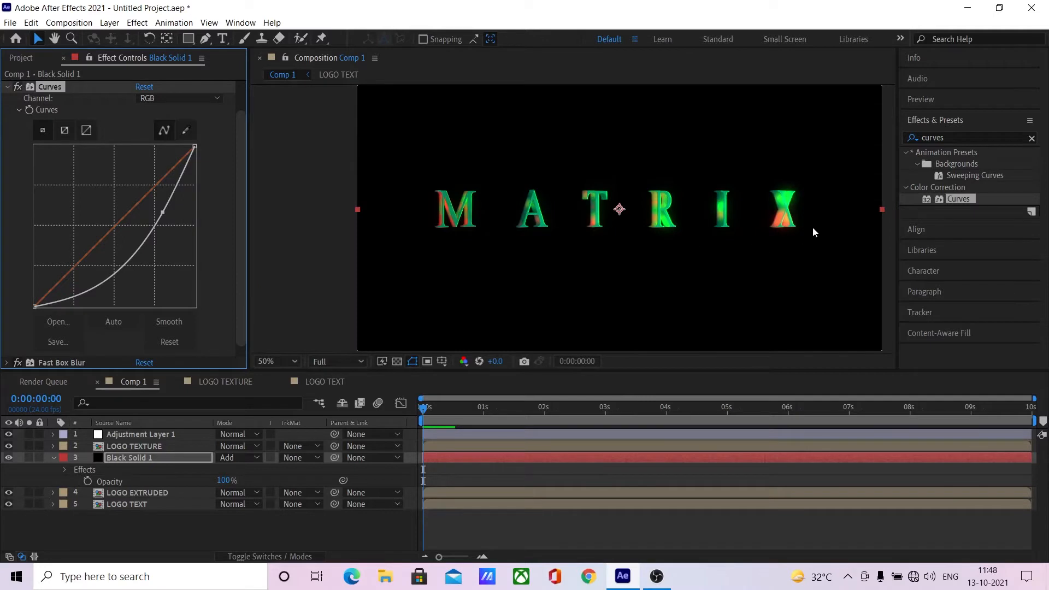
key("period")
key("comma")
- Increase the Fractal Noise scale width to about 261.7 and check the texture on the letters
left_click(8, 89)
left_click(7, 87)
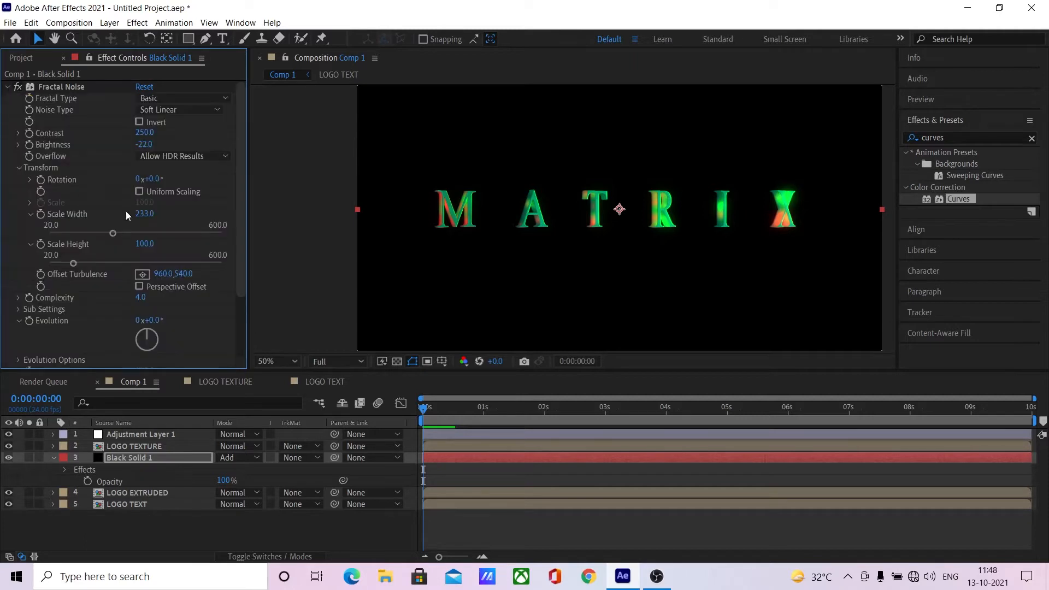
left_click_drag(116, 234, 122, 233)
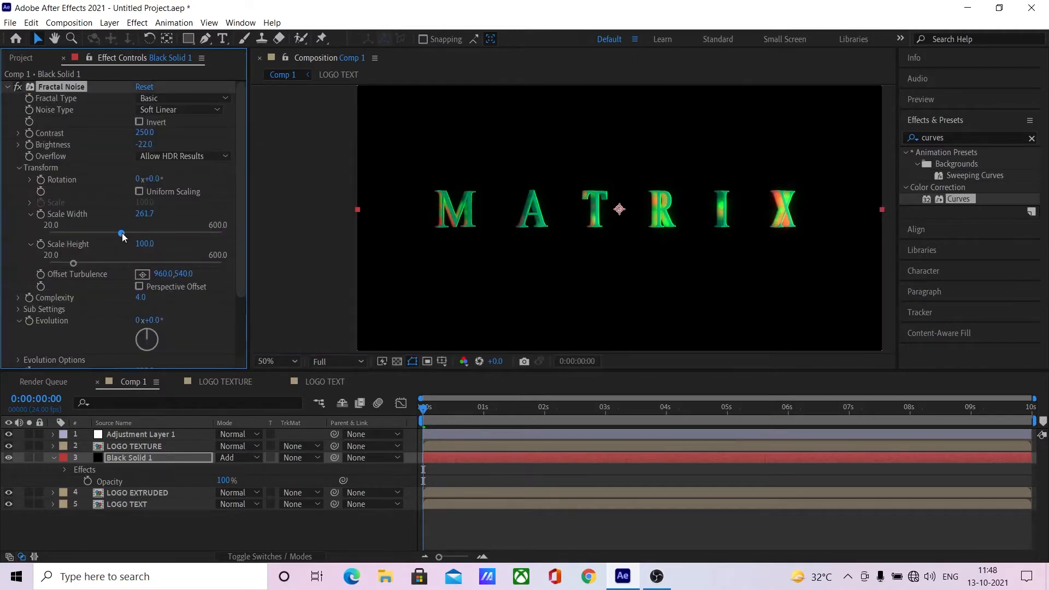
left_click(8, 87)
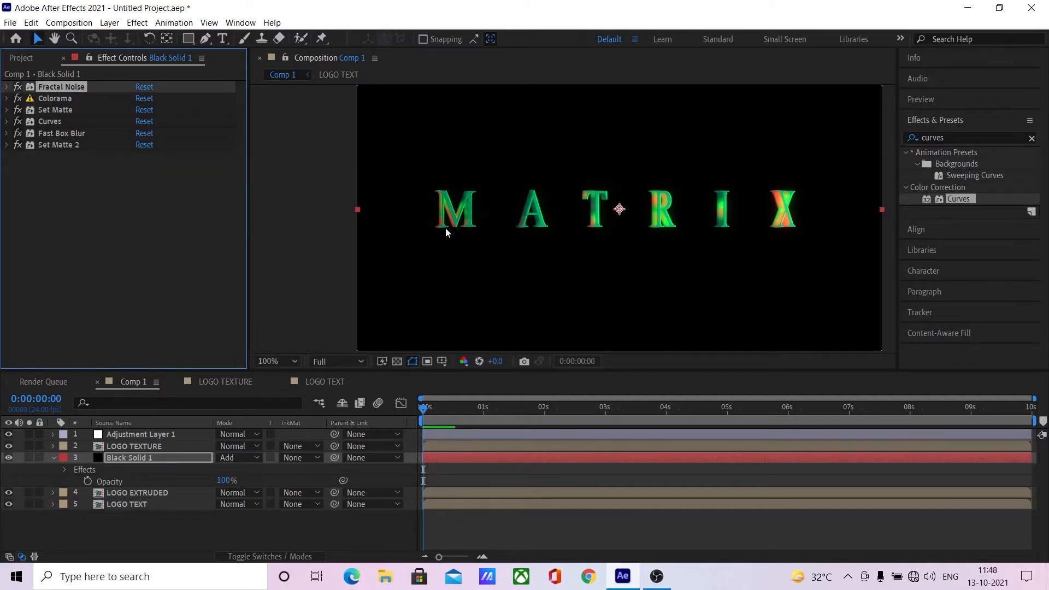
key("slash")
key("comma")
- Select the LOGO TEXTURE layer, check it at 0:00:02:10 and start a new effect search for it
left_click(53, 458)
left_click(149, 446)
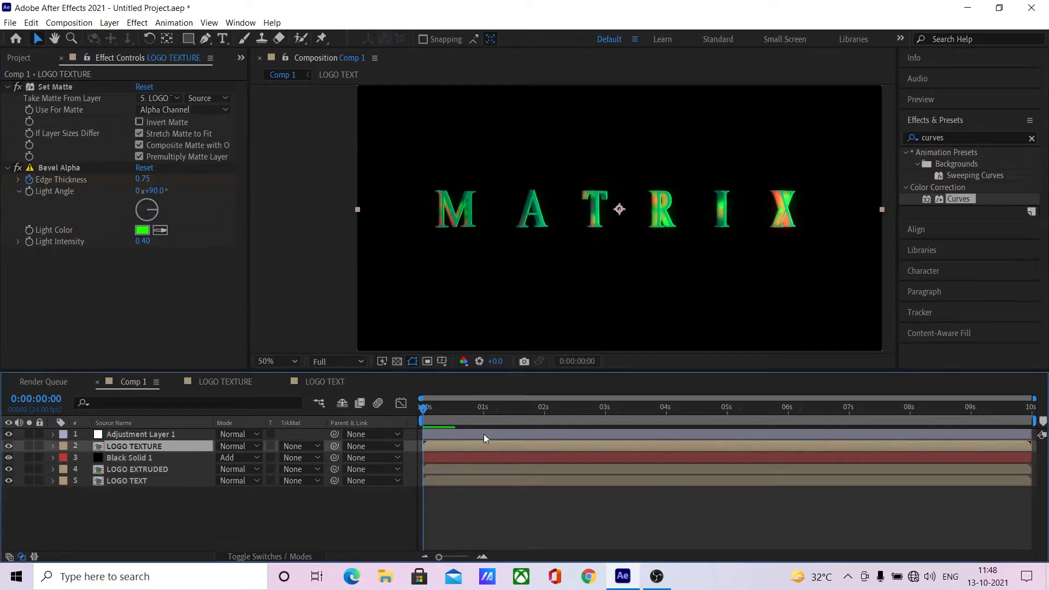
left_click(571, 409)
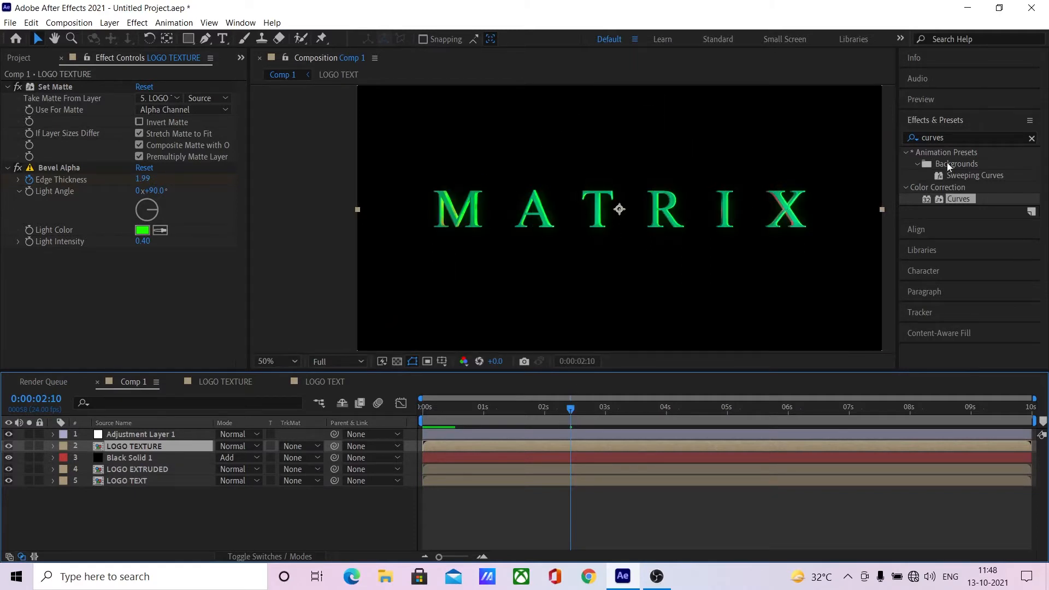
left_click(966, 137)
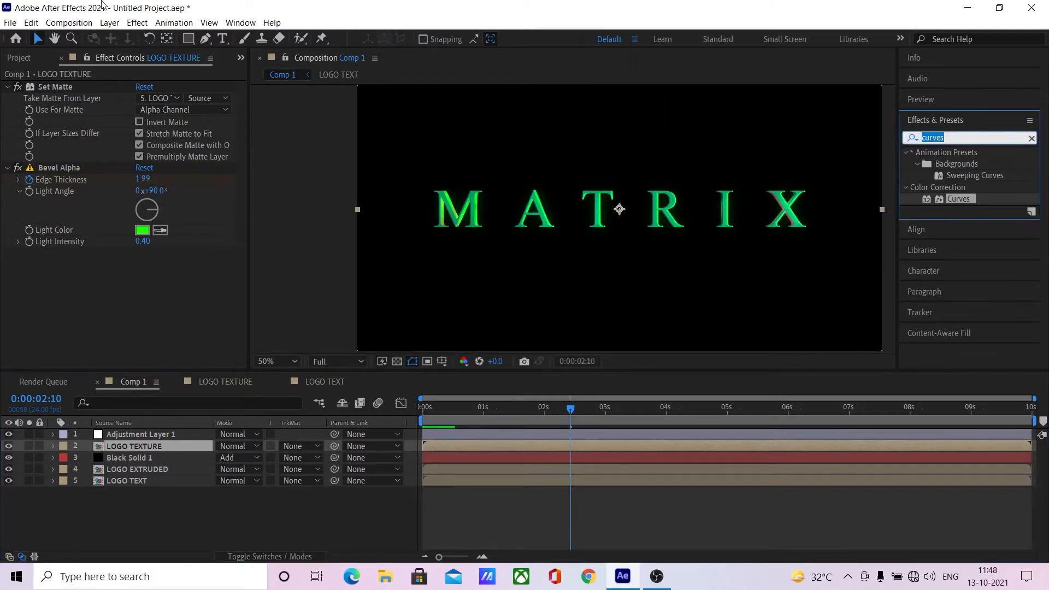
- Create a new black solid at 1920 × 1080 px directly above the LOGO TEXTURE layer
left_click(110, 22)
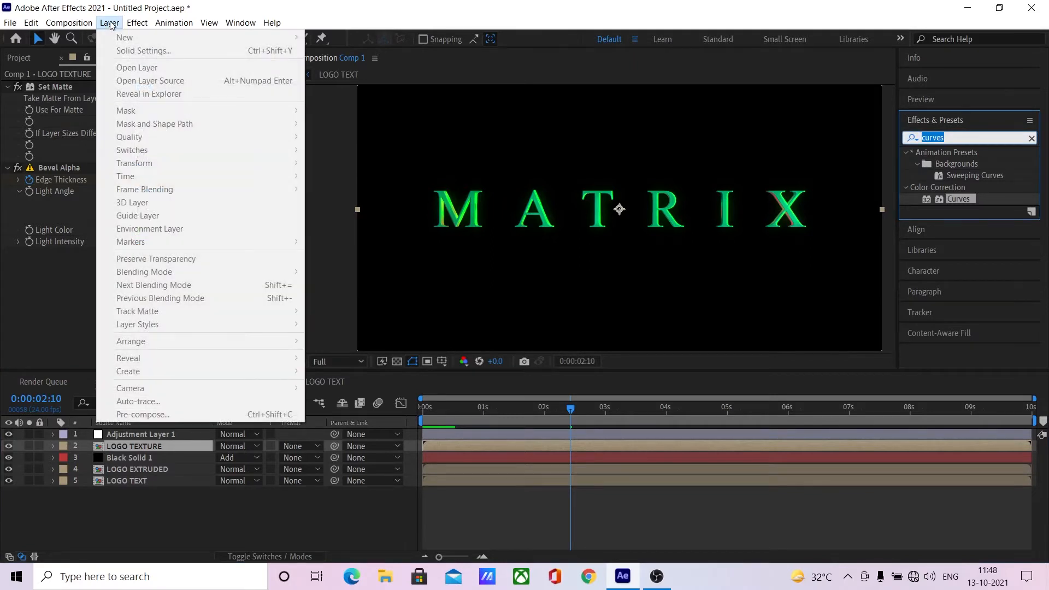
left_click(123, 507)
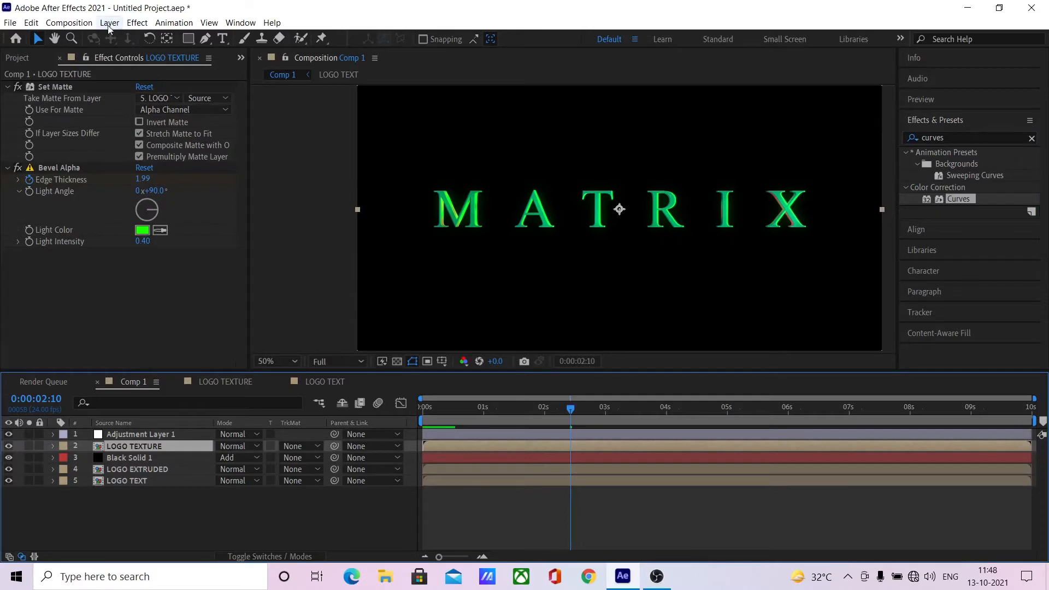
left_click(110, 25)
mouse_move(126, 36)
left_click(328, 50)
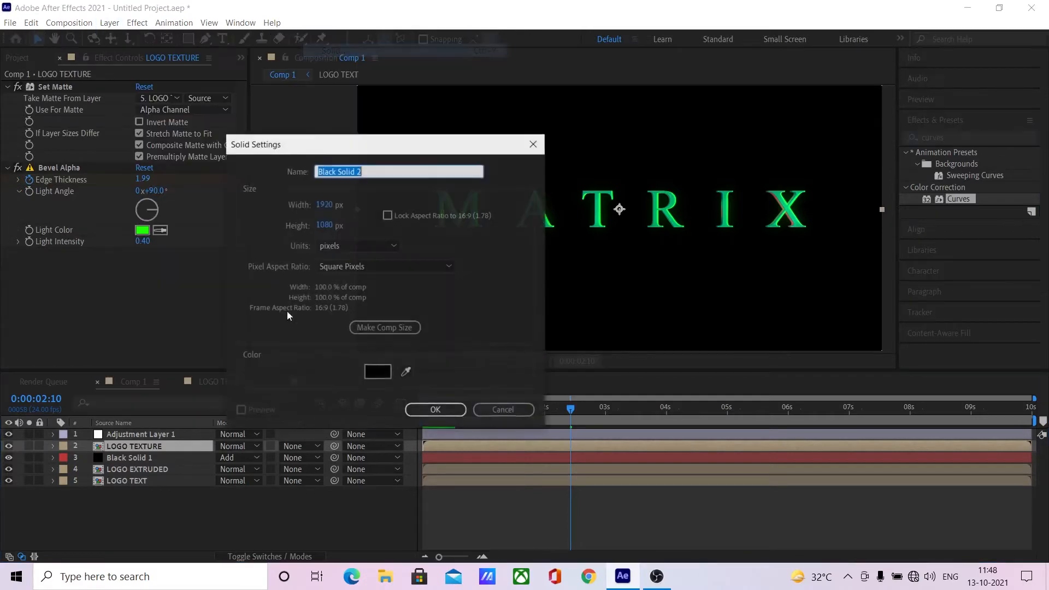
left_click(436, 409)
- Apply the Fractal Noise effect to Black Solid 2 and set the layer's blending mode to Overlay
left_click(911, 138)
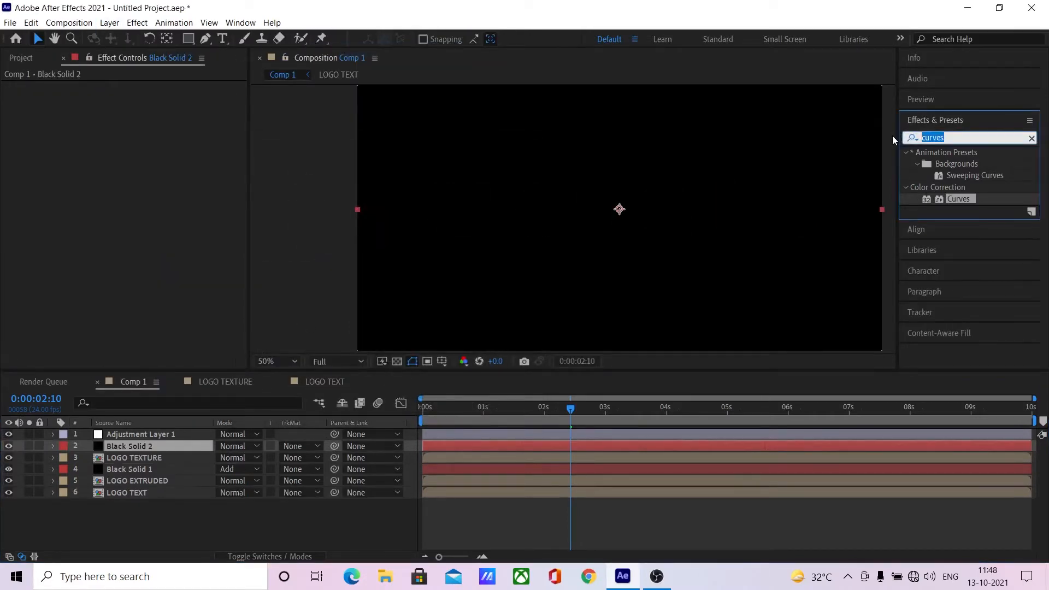
type("fractal")
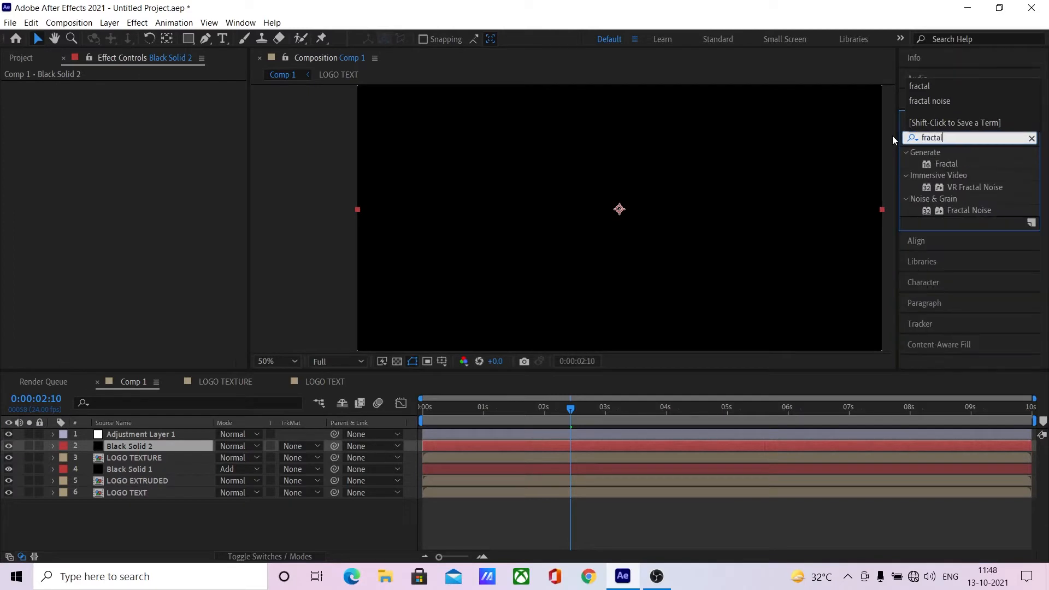
left_click_drag(975, 208, 161, 446)
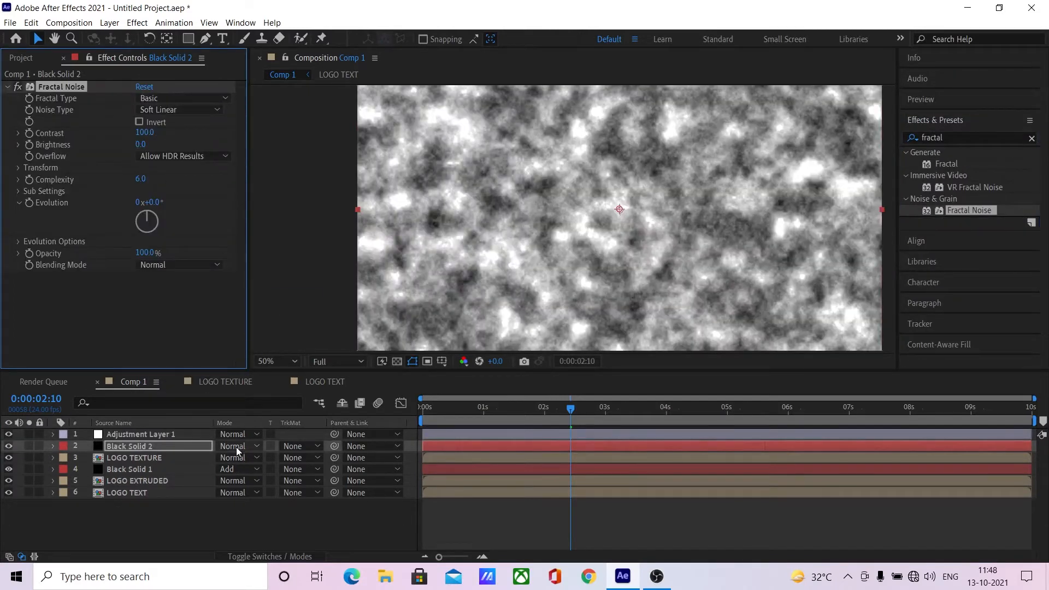
left_click(236, 447)
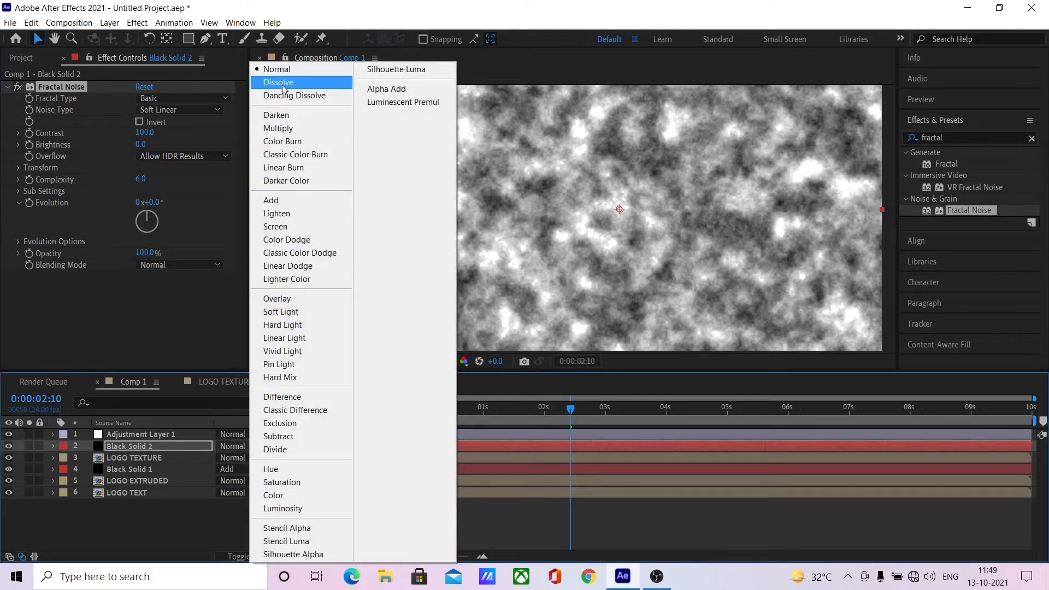
left_click(304, 299)
- Apply the Set Matte effect to Black Solid 2, taking the matte from the LOGO EXTRUDED layer
left_click(951, 137)
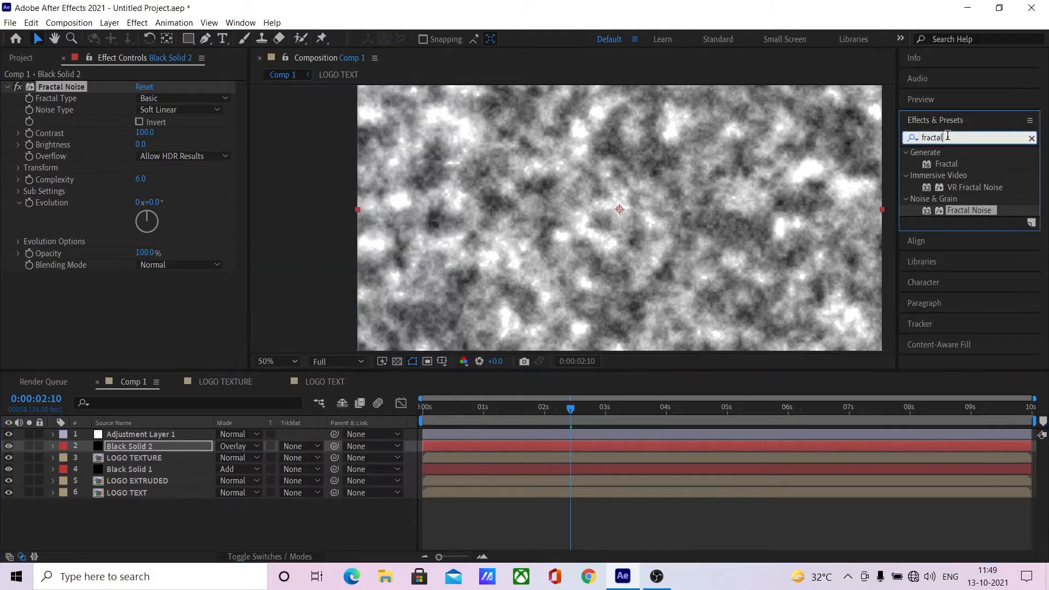
type("set ")
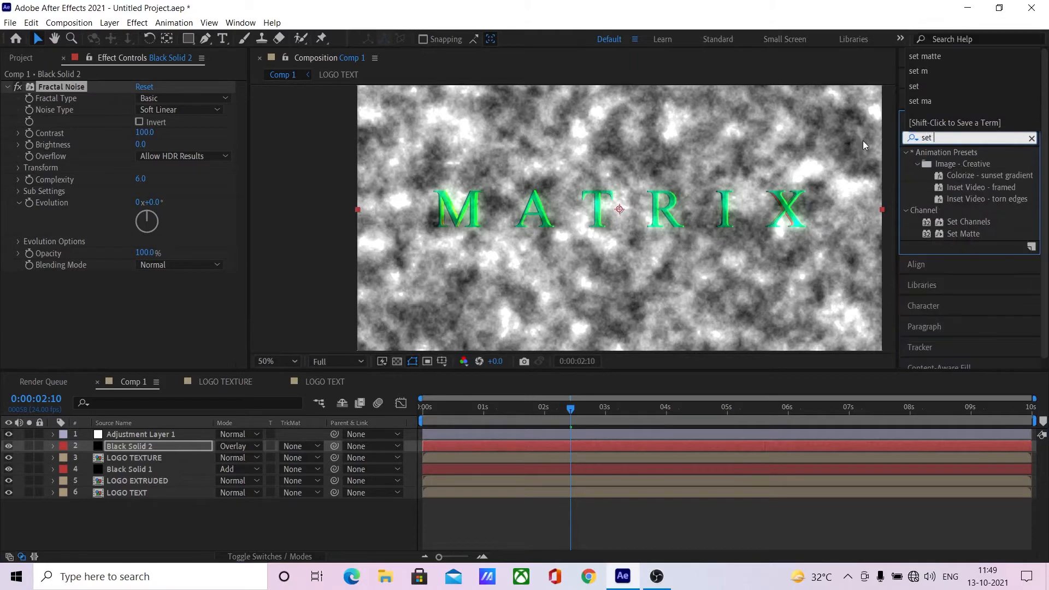
type("matt")
left_click_drag(963, 164, 141, 309)
left_click(156, 290)
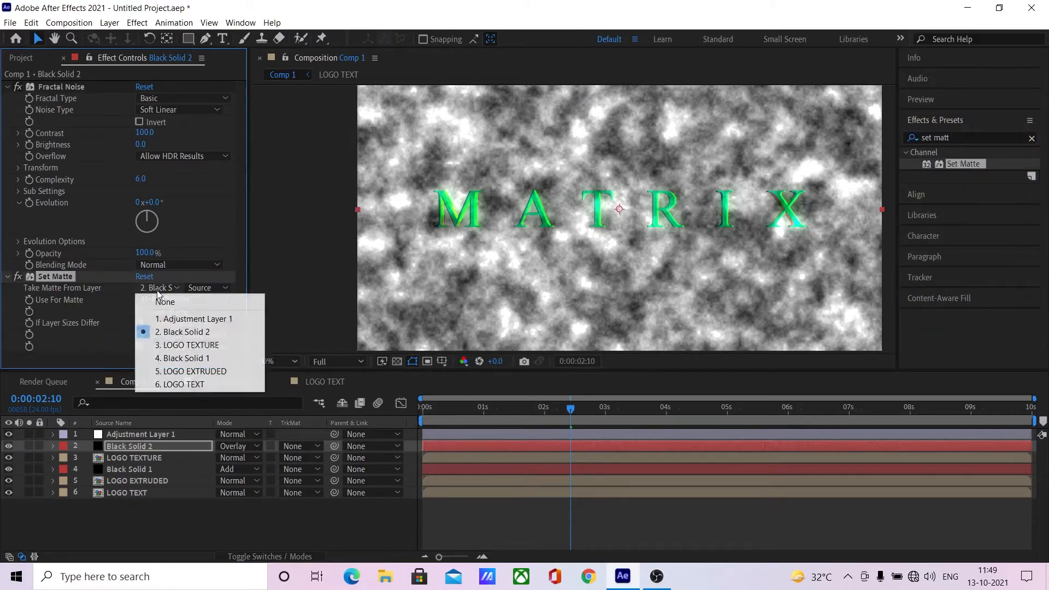
left_click(259, 371)
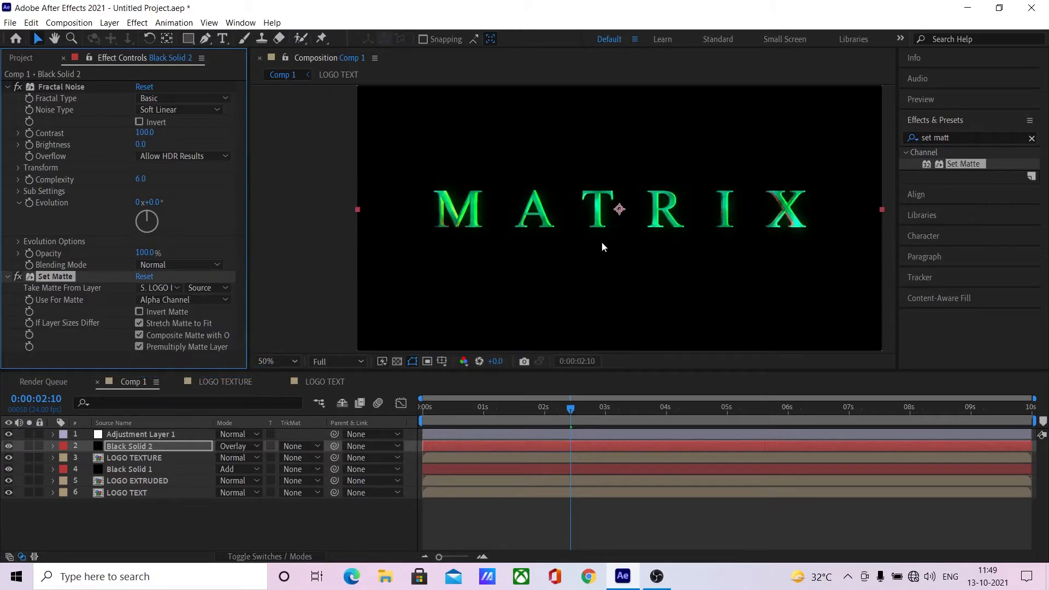
- Set the Fractal Noise contrast on Black Solid 2 to 50
key("period")
left_click(146, 132)
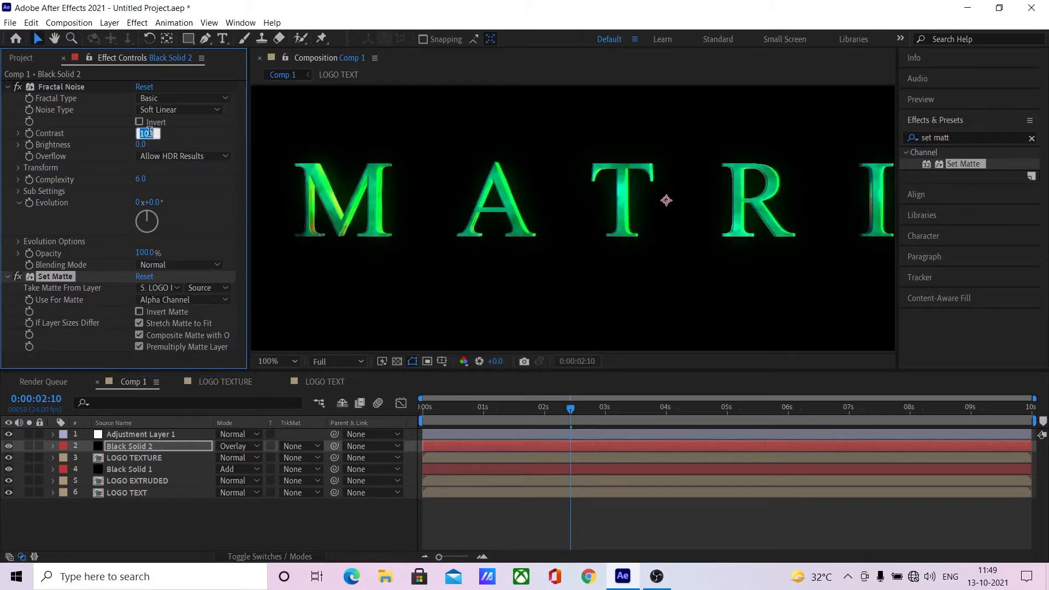
type("50.")
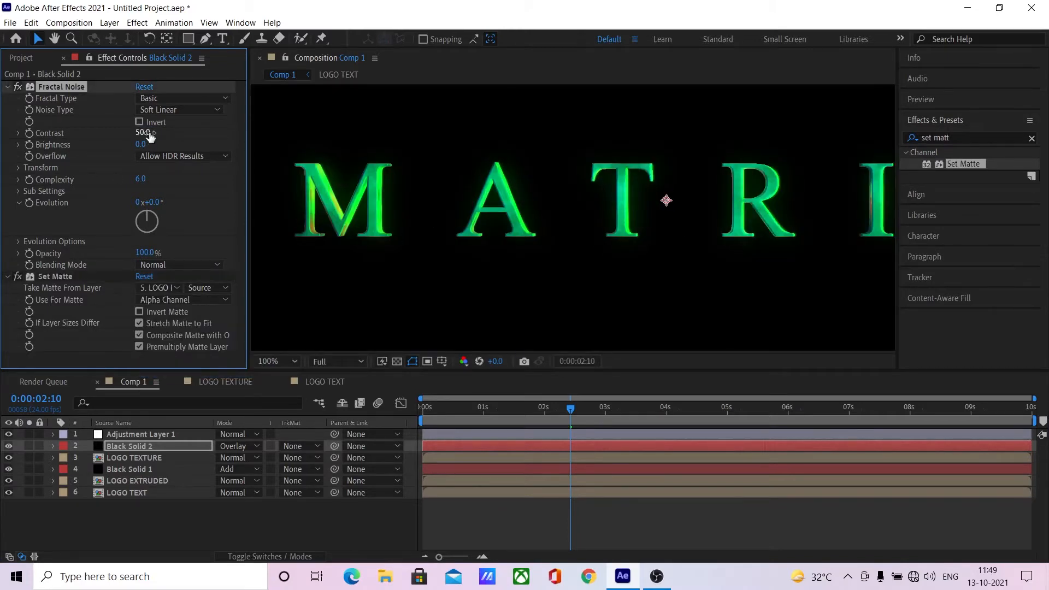
key("Return")
- Compare the logo with Black Solid 2 hidden and shown, and collapse the layer's Fractal Noise and Set Matte settings
left_click(10, 453)
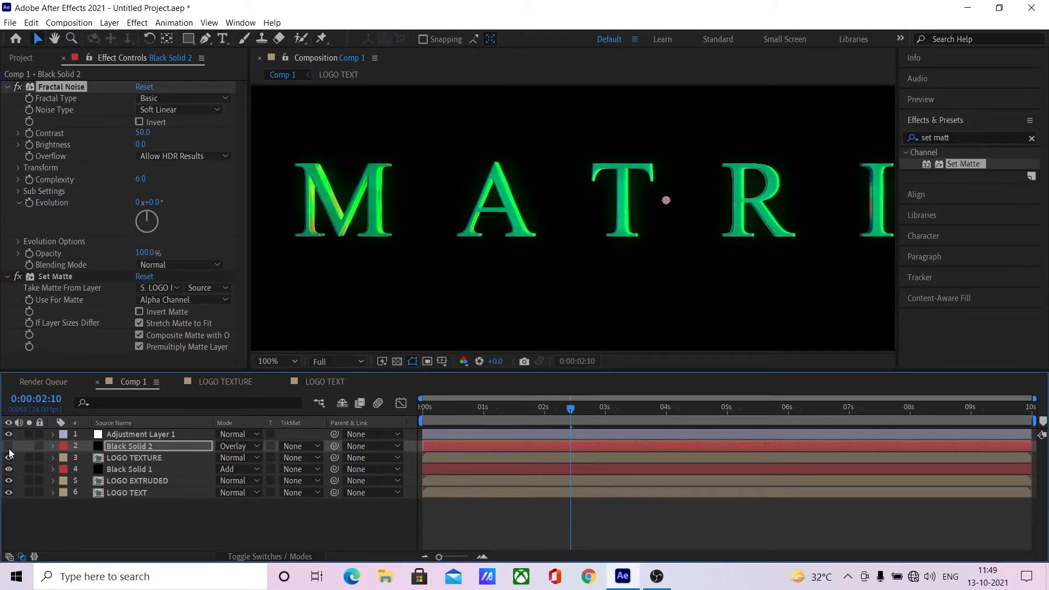
left_click(9, 449)
left_click(10, 448)
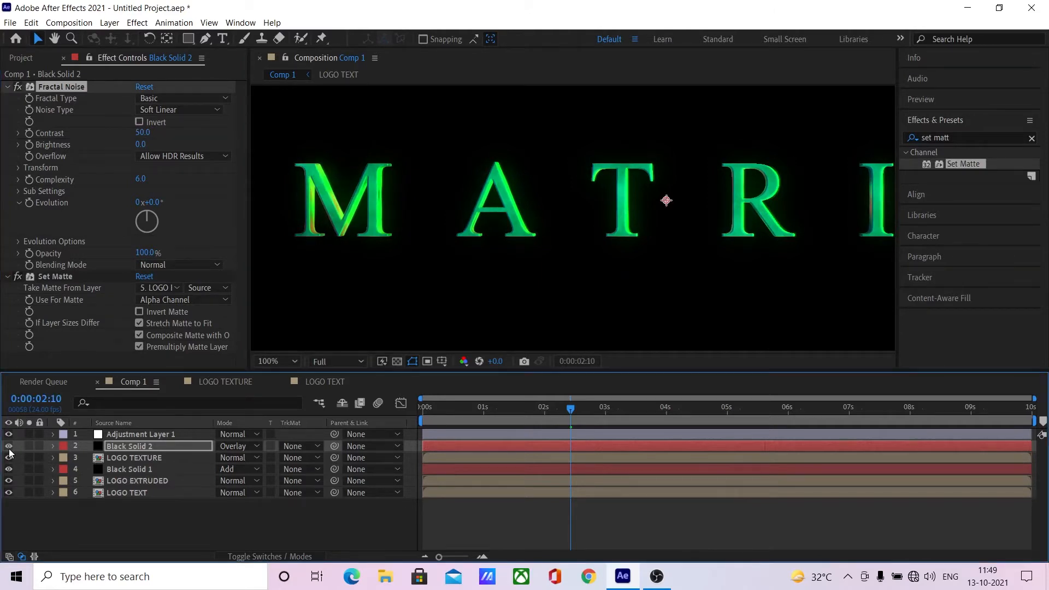
left_click(9, 449)
left_click(9, 449)
key("comma")
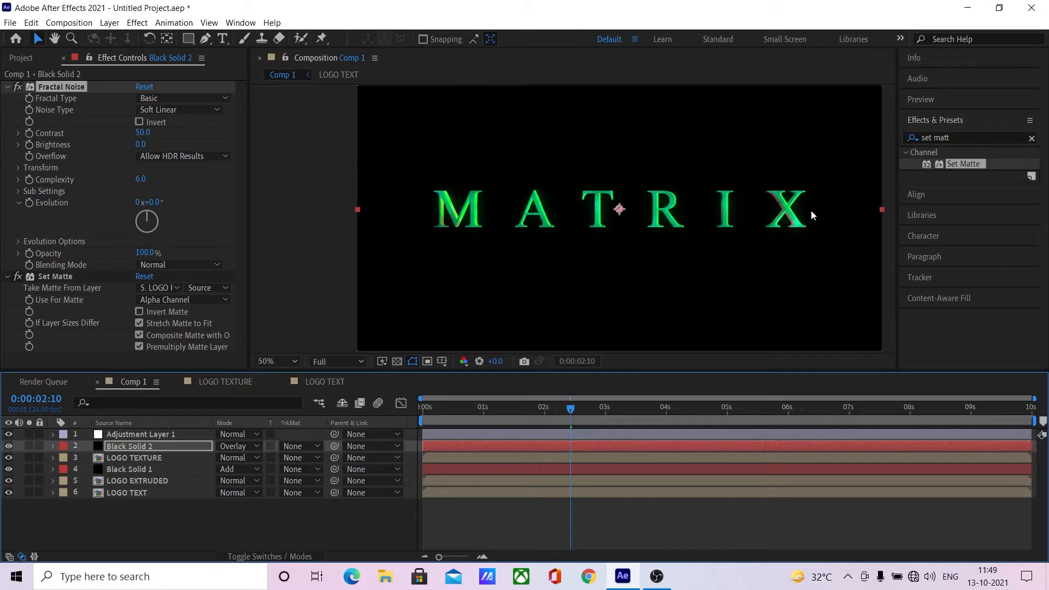
key("period")
key("comma")
left_click(7, 87)
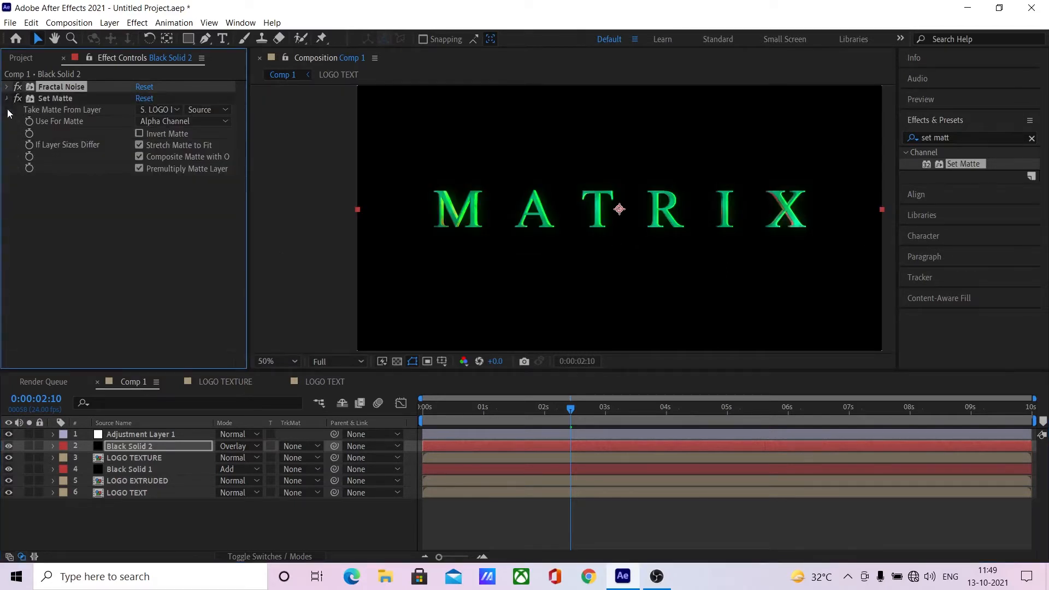
left_click(6, 99)
- Set the Glow Radius of the Glow 2 effect on Adjustment Layer 1 to 100
left_click(171, 435)
key("period")
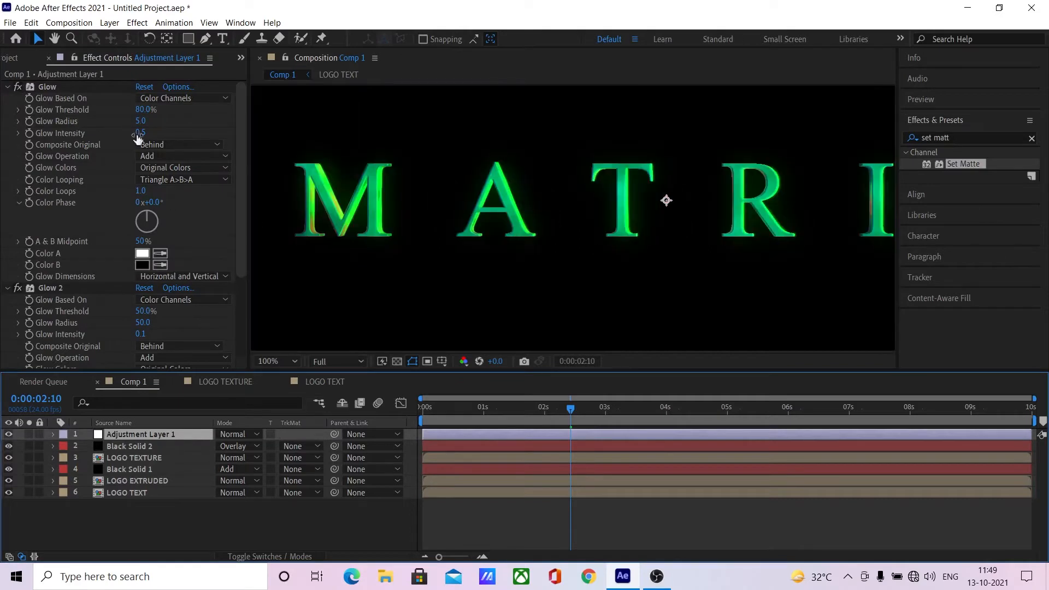
left_click(149, 323)
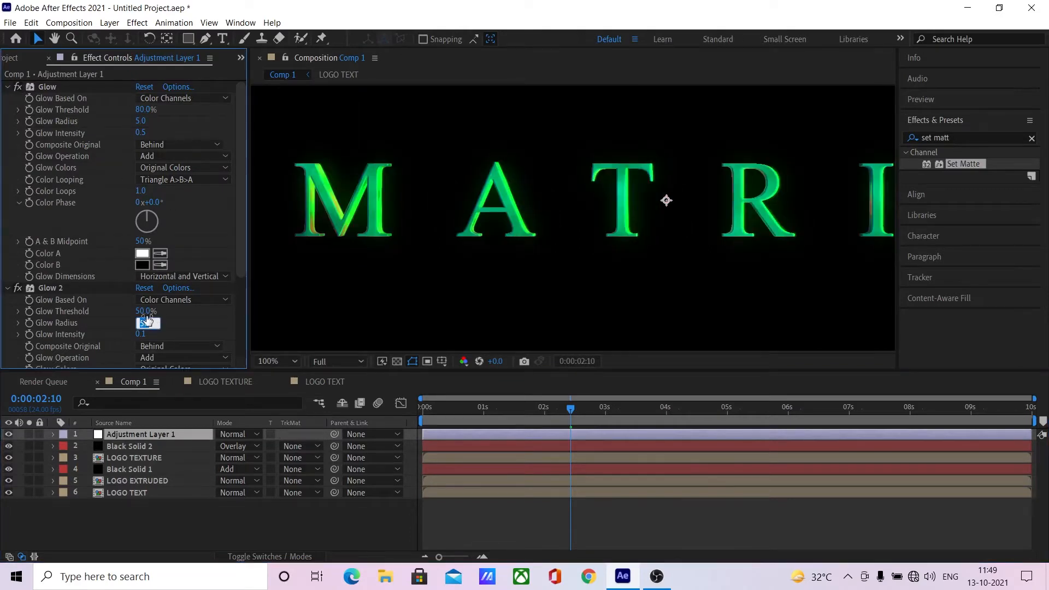
type("100")
key("Return")
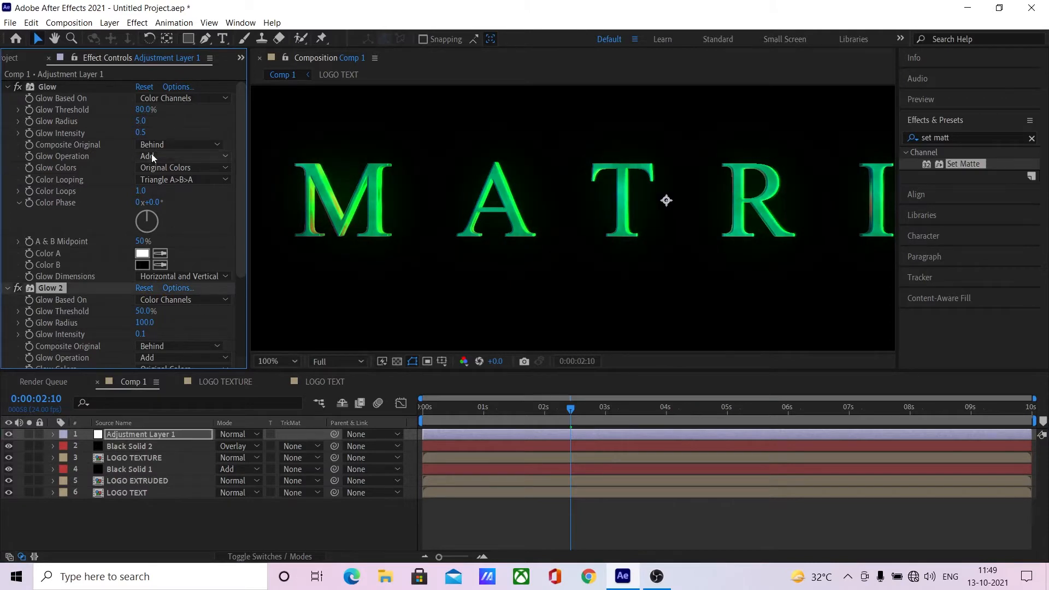
- Set the first Glow effect on Adjustment Layer 1 to a radius of 10 and an intensity of 0.4
left_click(141, 121)
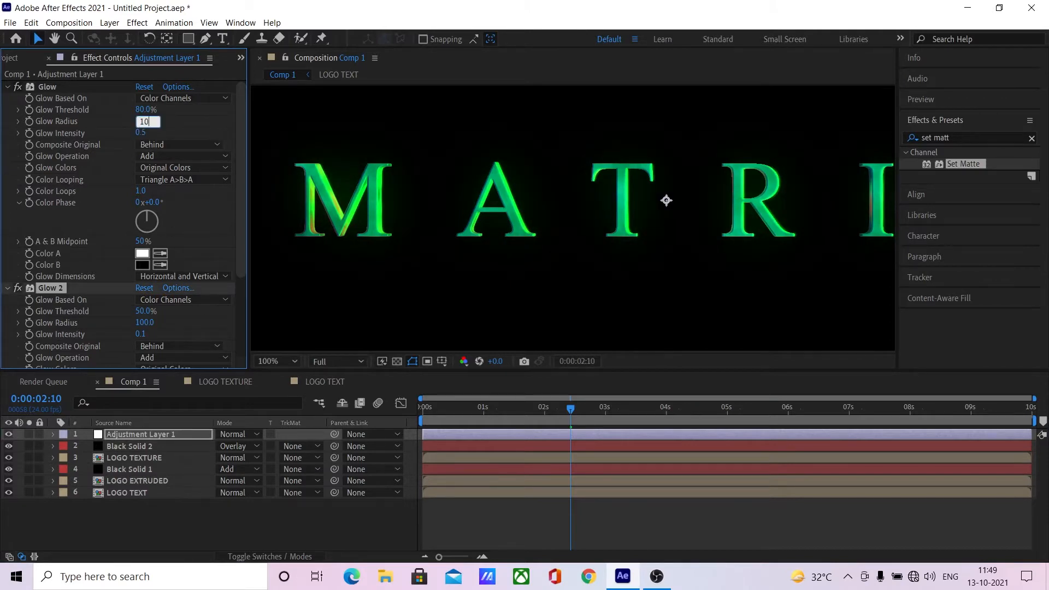
key("Return")
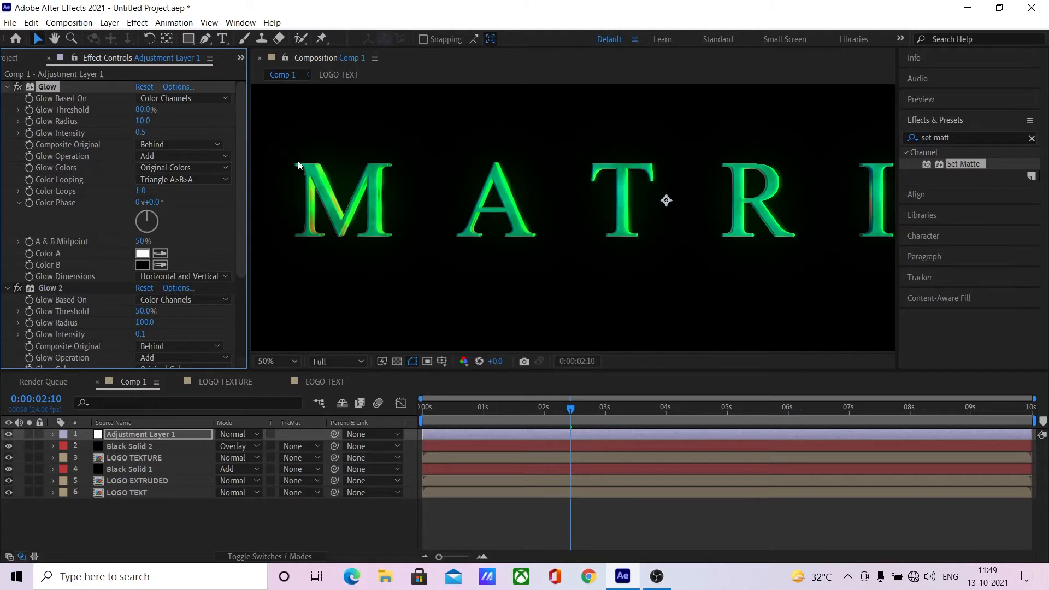
scroll(550, 263, "down", 2)
left_click(142, 133)
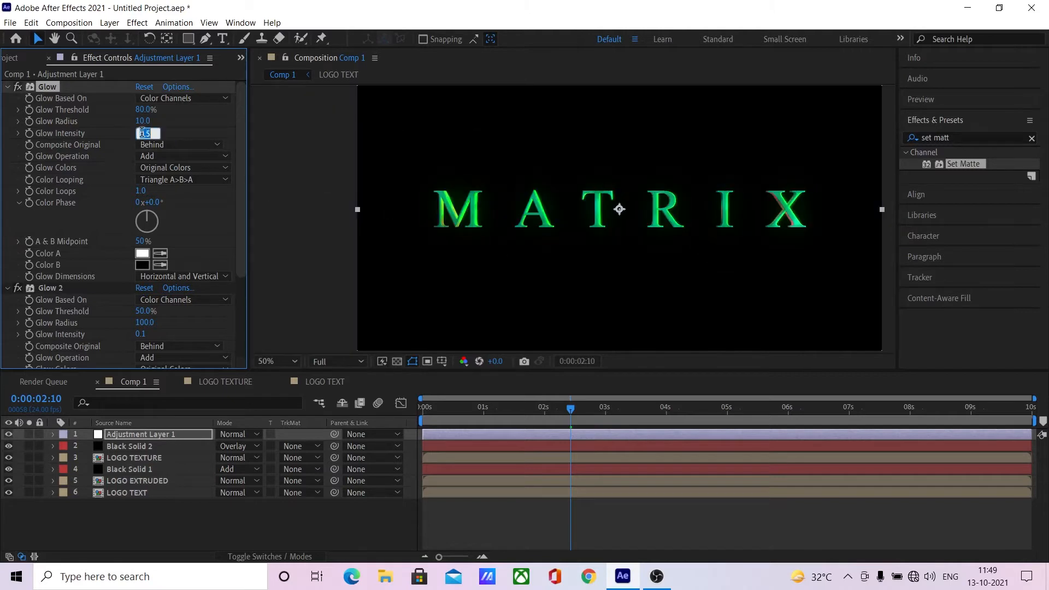
type("0.4")
key("Return")
- Preview the logo animation from the start and pull down the midtones of the RGB curve in Black Solid 1's Curves effect
left_click_drag(515, 411, 408, 404)
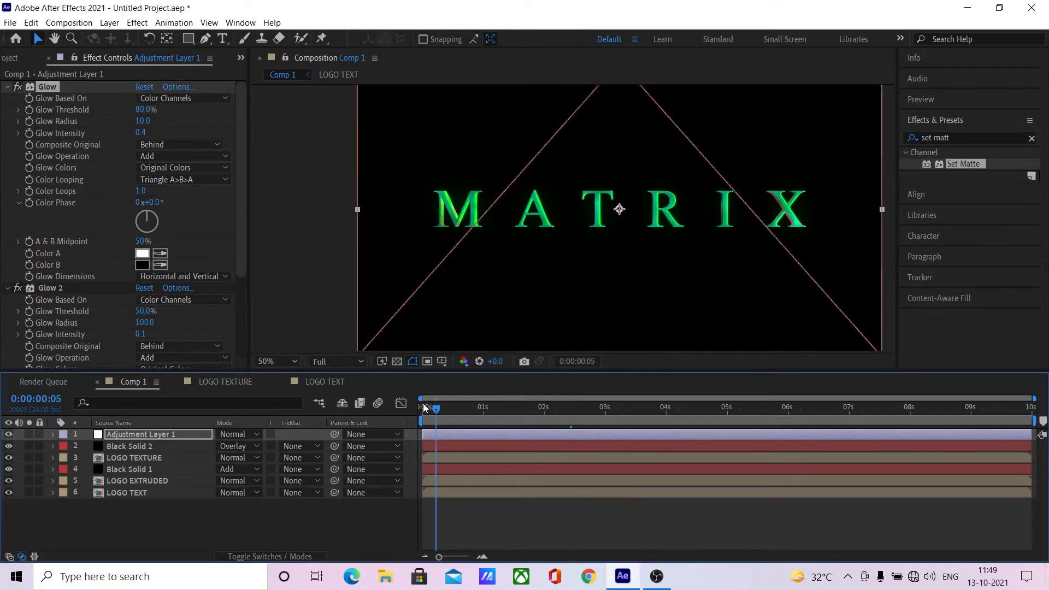
key("space")
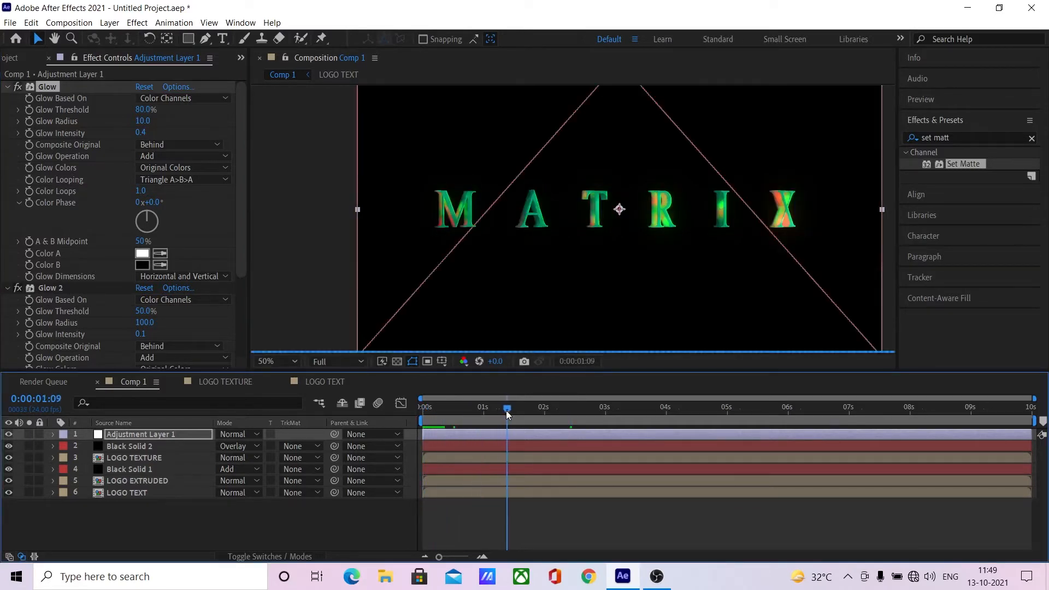
key("space")
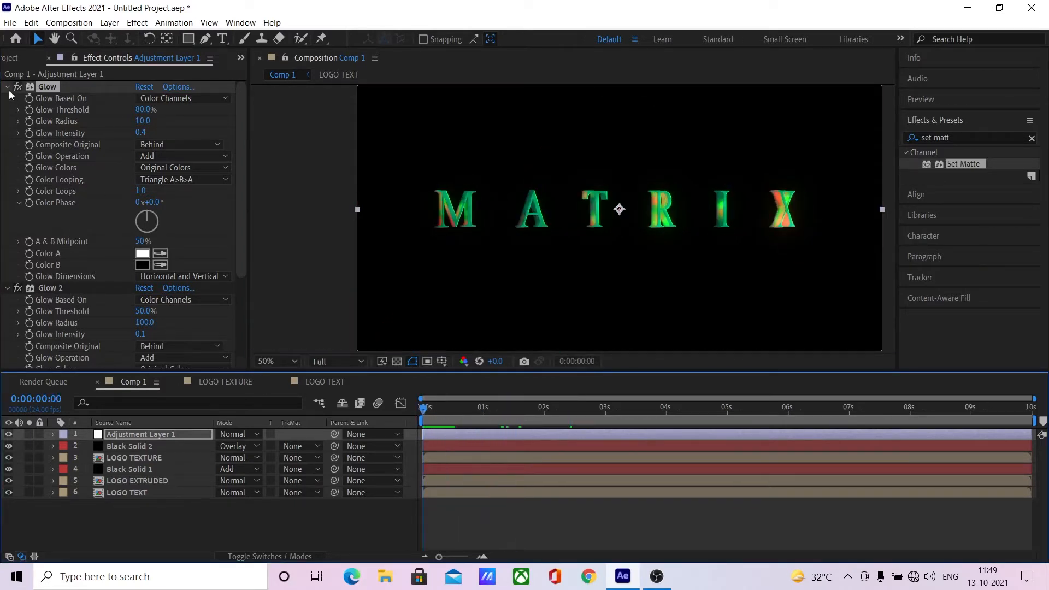
left_click(138, 468)
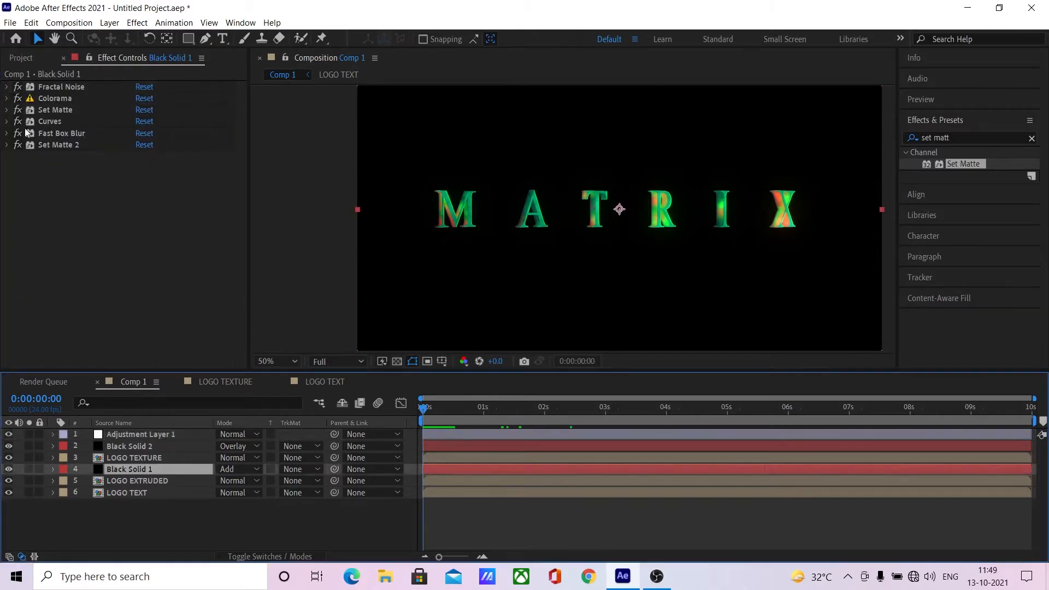
left_click(7, 121)
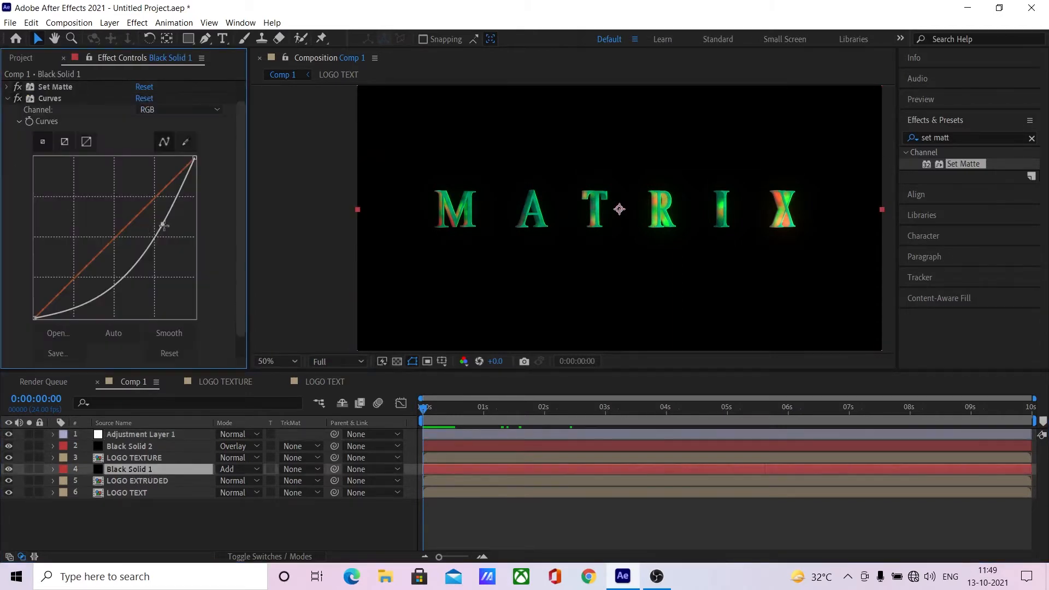
left_click_drag(164, 225, 170, 215)
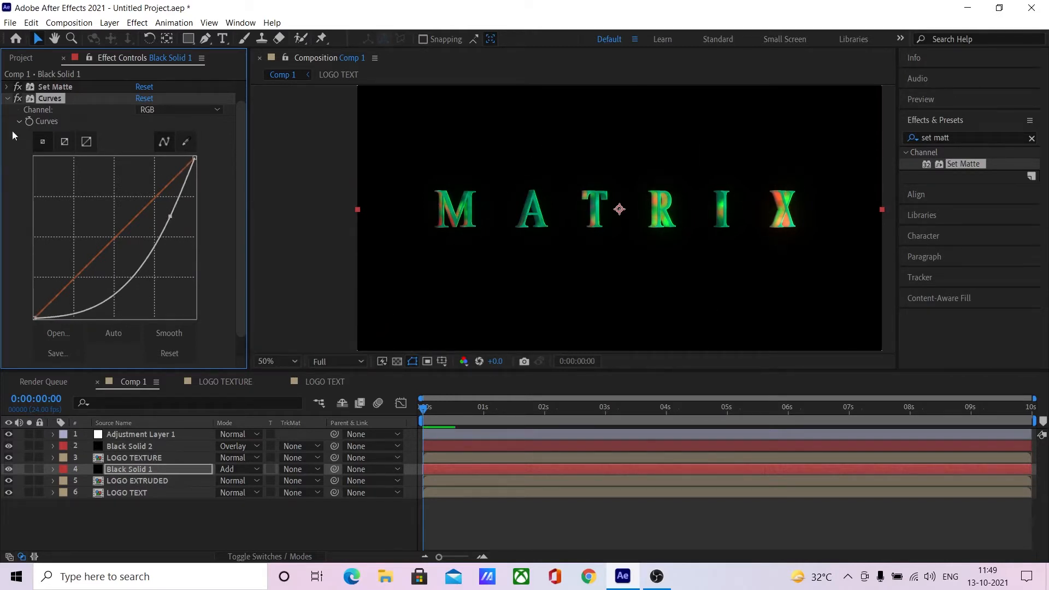
left_click(8, 99)
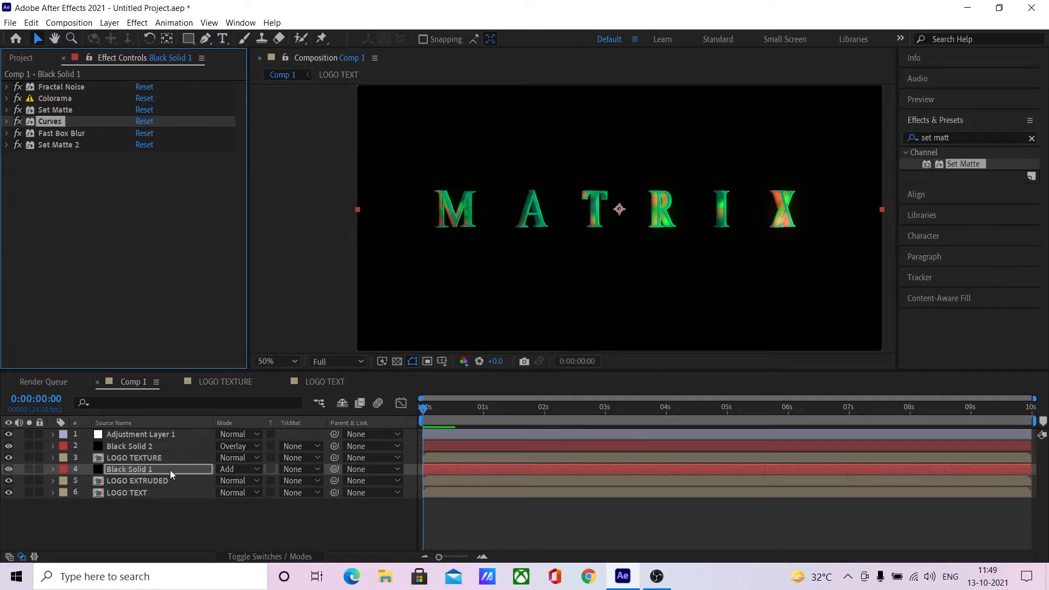
- Set the Glow Intensity of the Glow 2 effect on Adjustment Layer 1 to 0.2
left_click(153, 433)
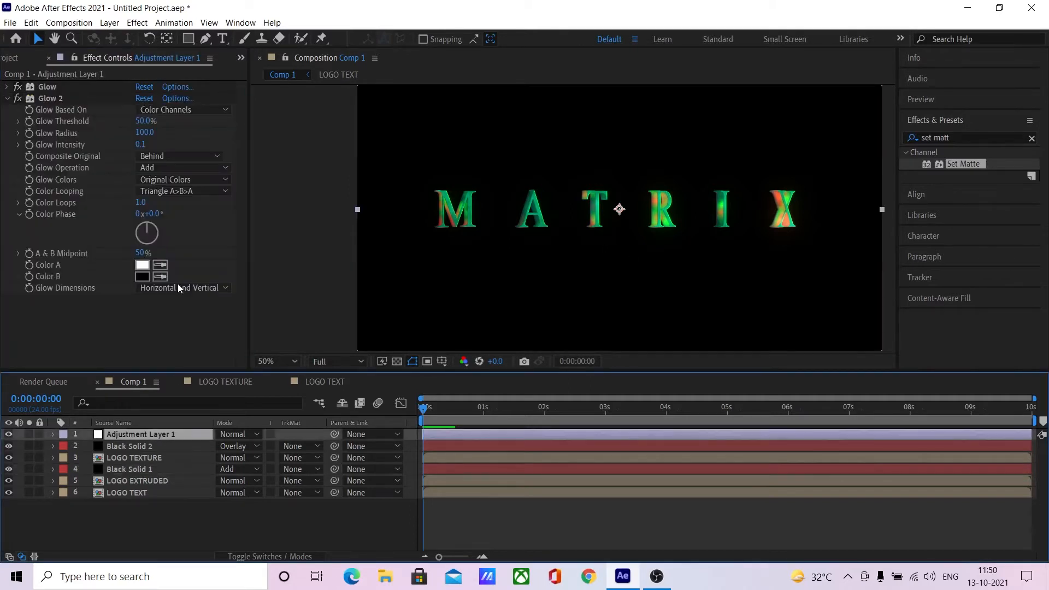
left_click(142, 146)
type("0.2")
key("Return")
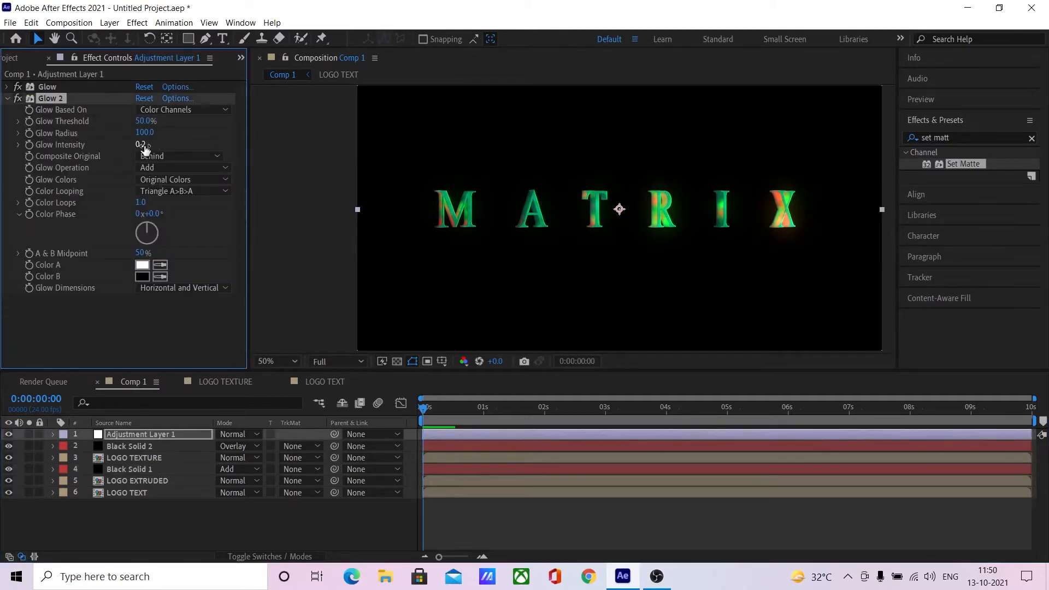
- Duplicate the Black Solid 1 layer and place the copy directly above LOGO TEXTURE
left_click(140, 457)
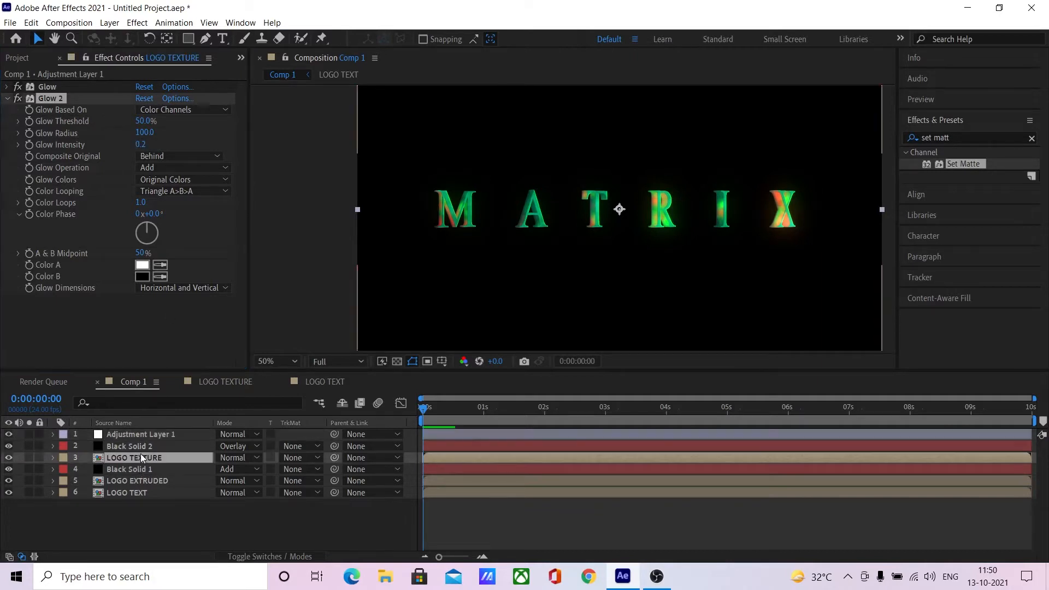
left_click(140, 470)
key("ctrl+d")
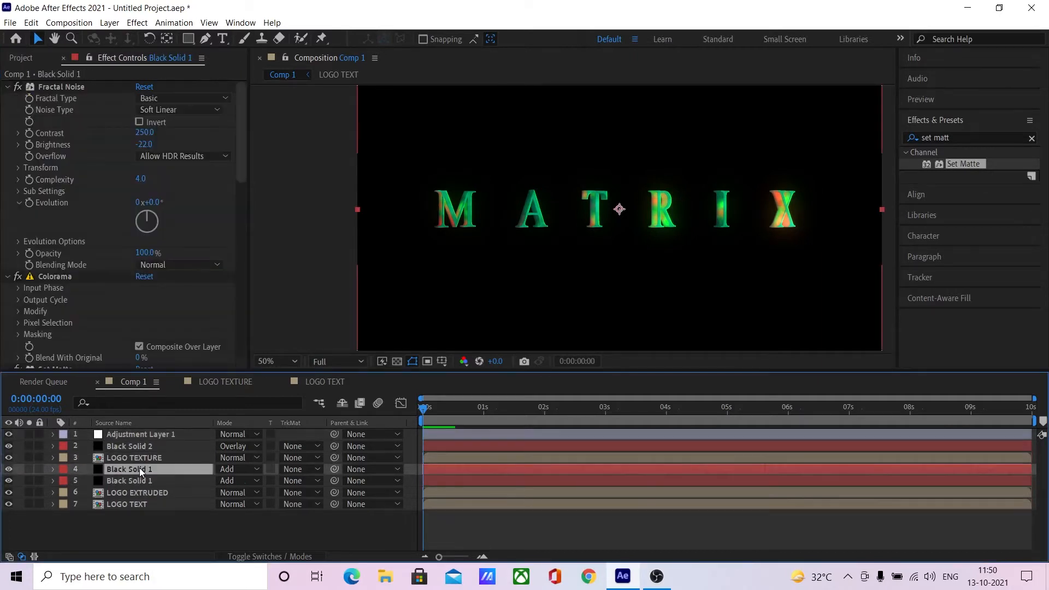
left_click_drag(138, 468, 142, 455)
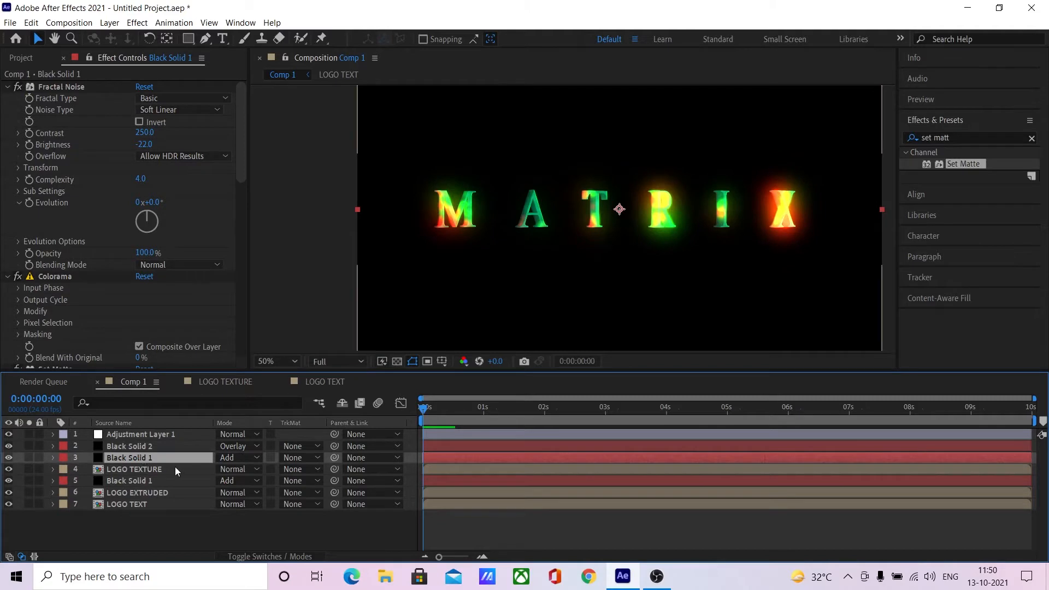
- Pre-compose the LOGO TEXTURE layer with all its attributes into a new composition named LOGO TEXTURED
left_click(7, 87)
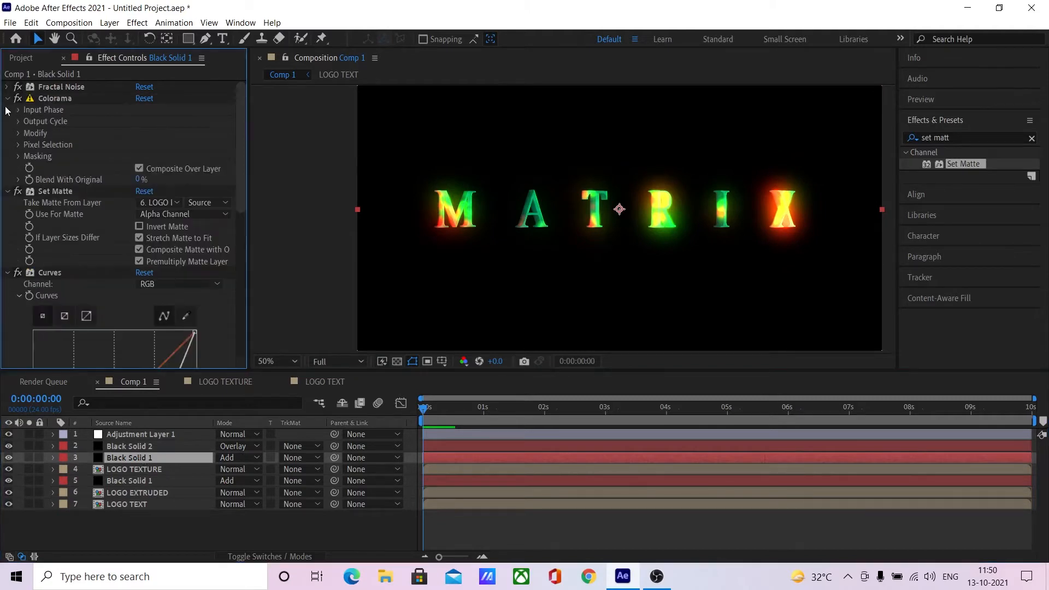
left_click(8, 98)
left_click(8, 110)
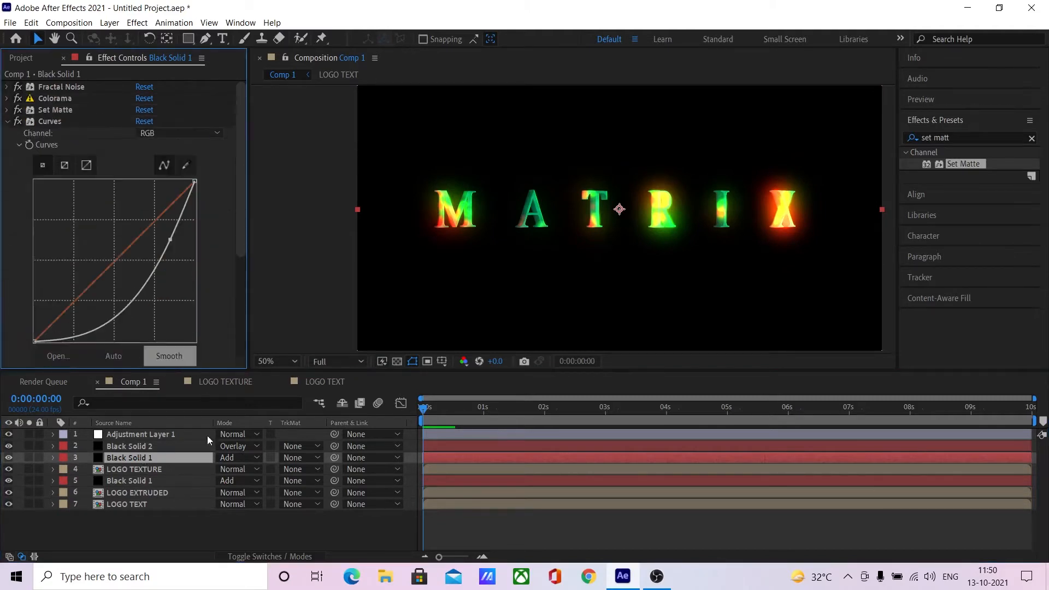
left_click(156, 470)
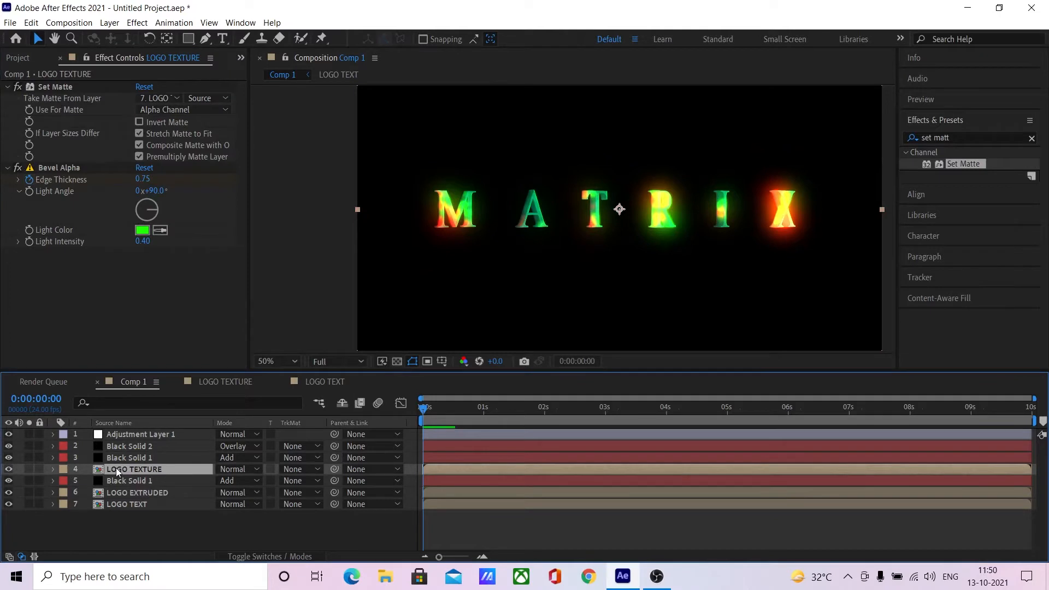
key("ctrl+shift+c")
left_click_drag(538, 202, 608, 202)
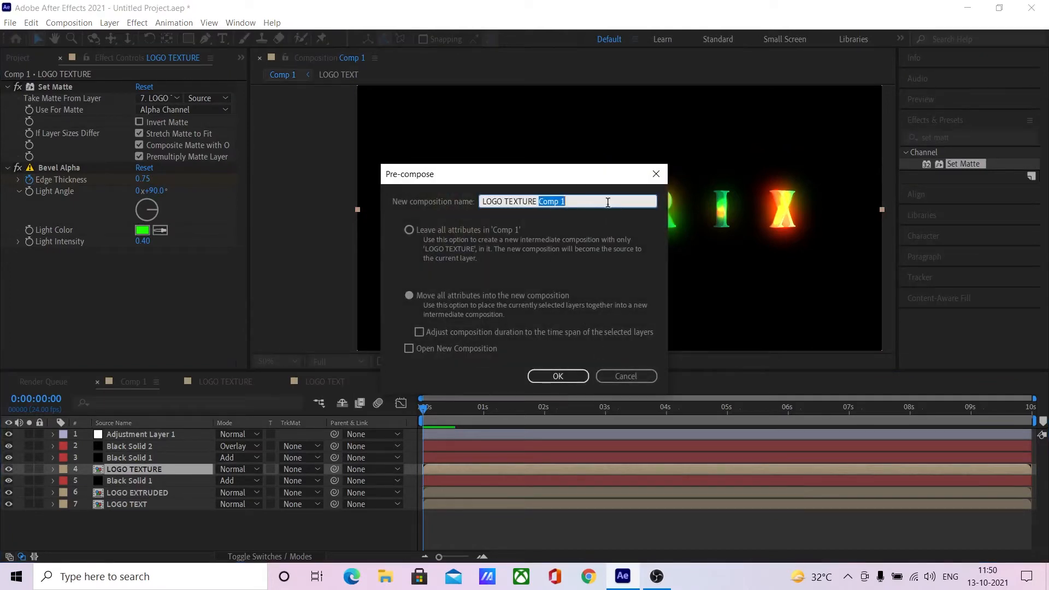
key("BackSpace")
type("D")
key("Return")
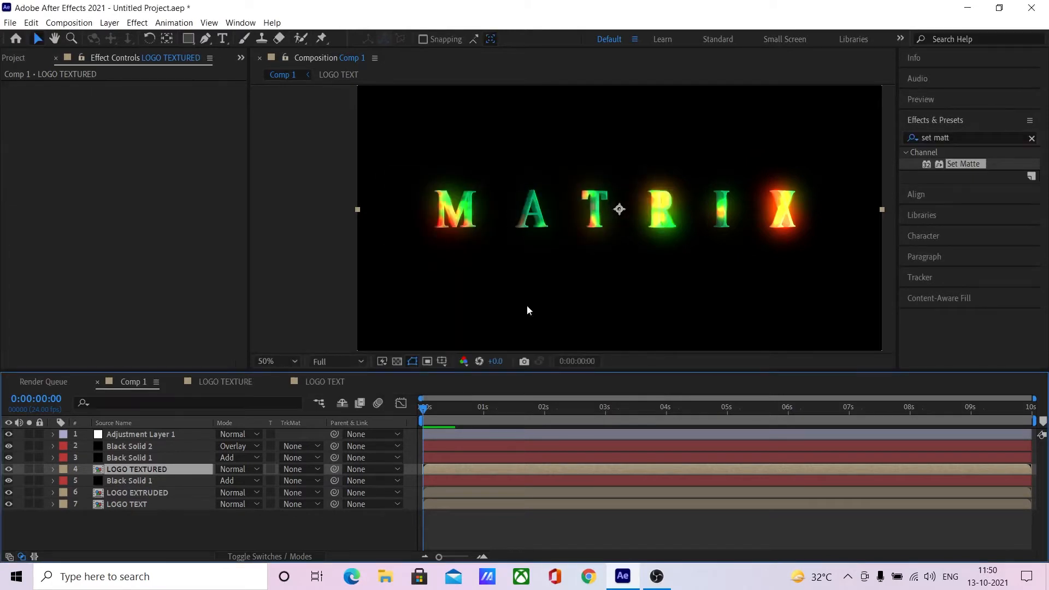
- Set the first Set Matte effect on the upper Black Solid 1 to take its matte from LOGO TEXTURED
left_click(158, 457)
left_click(9, 121)
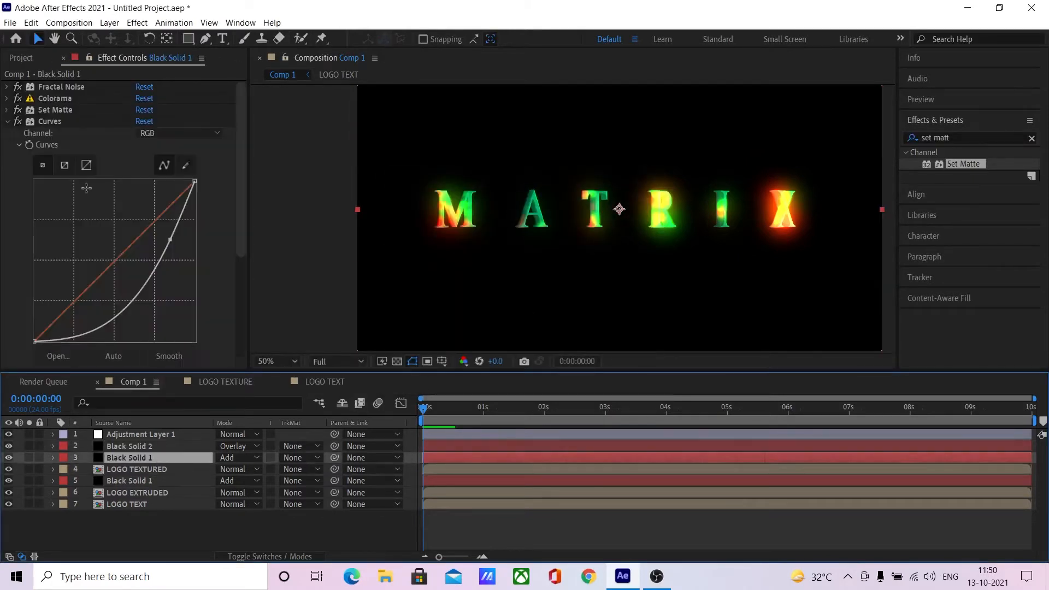
left_click(8, 121)
left_click(8, 110)
left_click(159, 121)
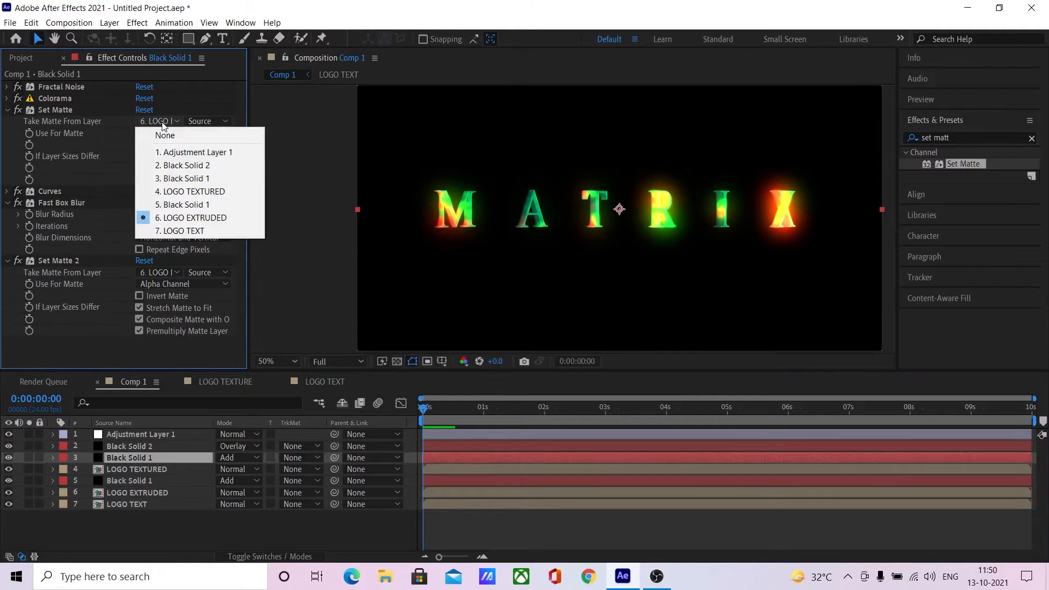
left_click(212, 191)
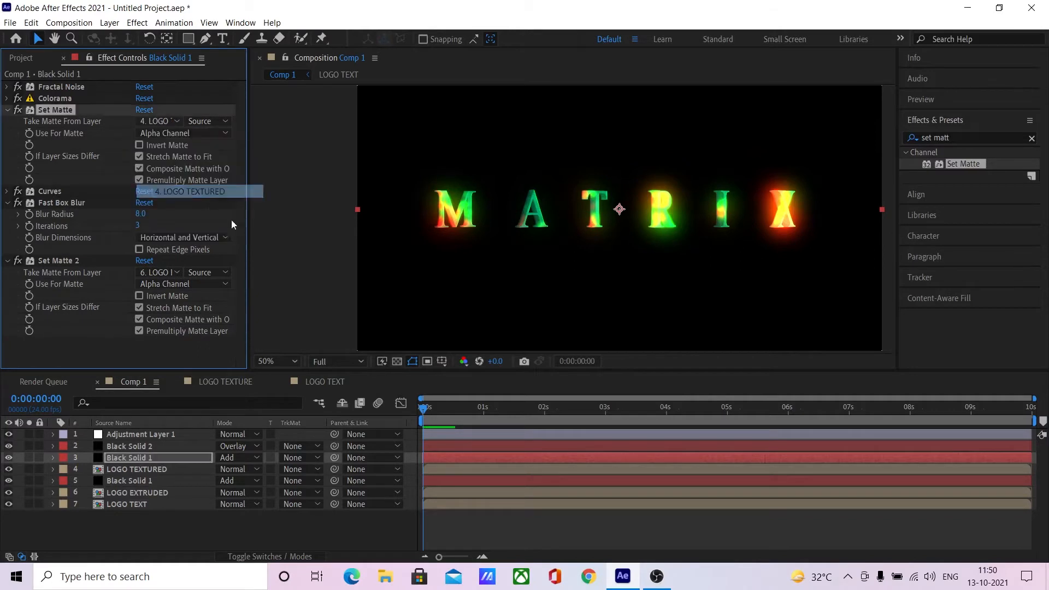
- Hide the lower Black Solid 1 and toggle the upper copy's visibility to compare its effect on the letters
left_click(10, 458)
left_click(9, 457)
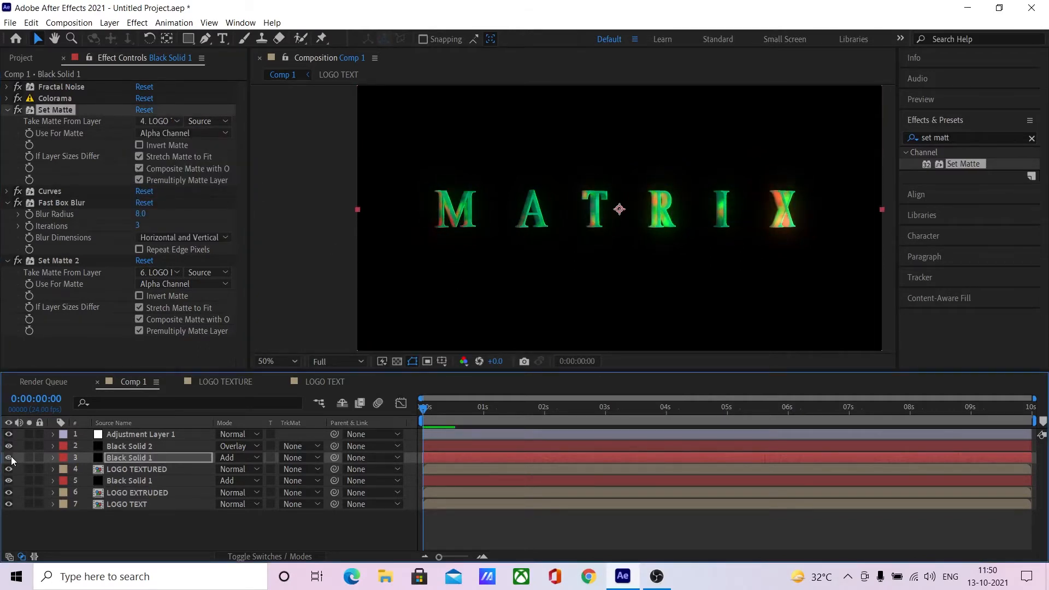
left_click(9, 481)
scroll(574, 289, "up", 2)
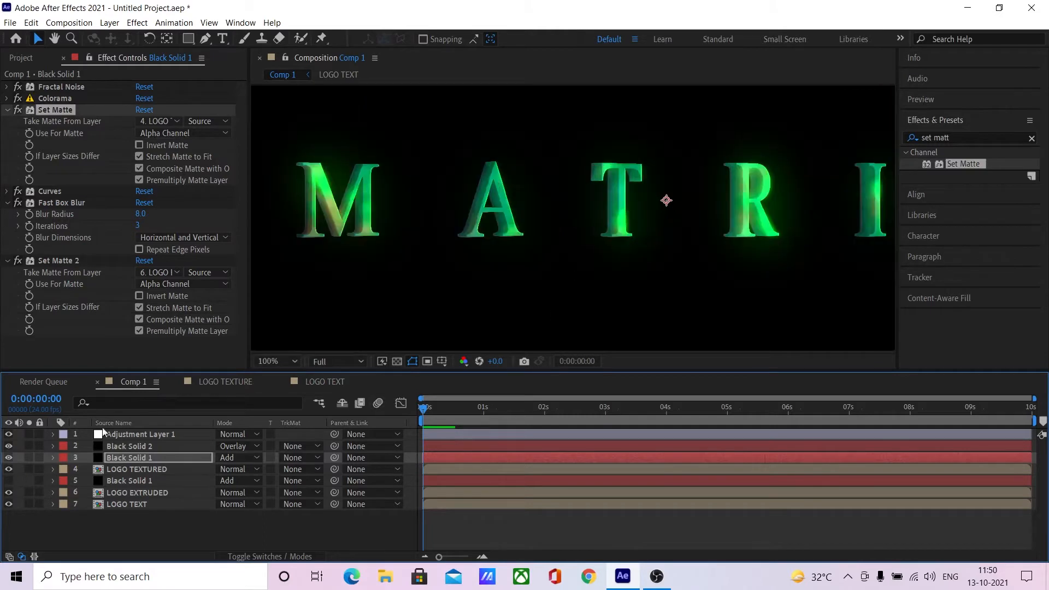
left_click(8, 458)
left_click(8, 458)
left_click(8, 458)
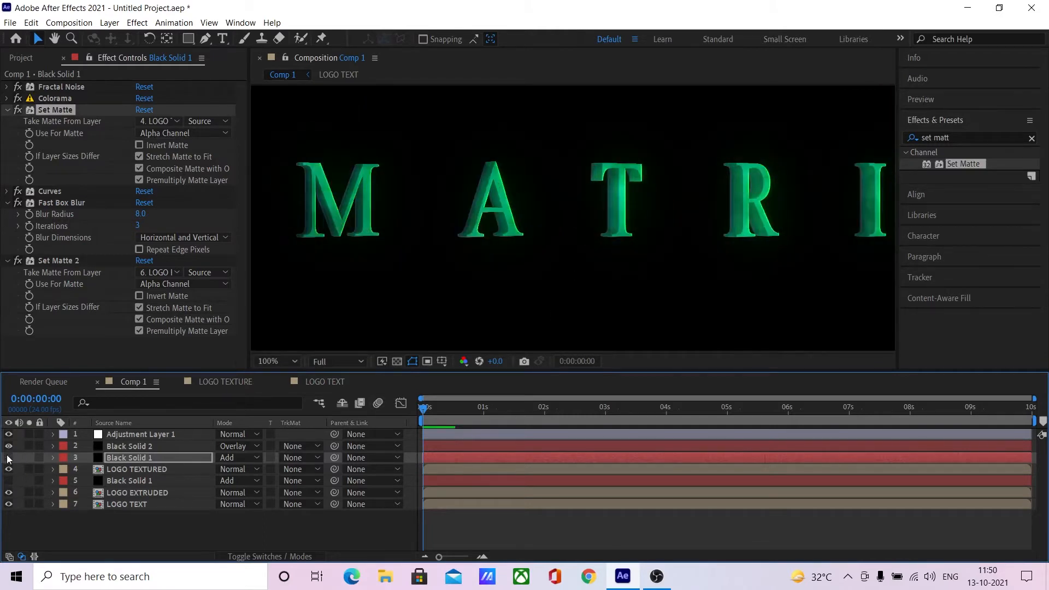
left_click(9, 458)
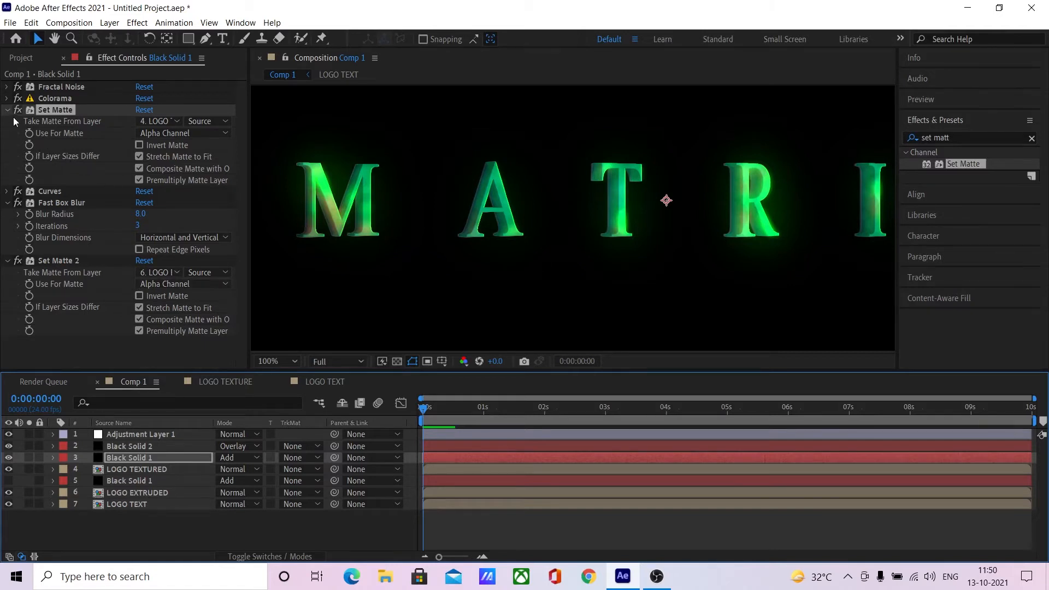
- Set the Random Seed in the upper Black Solid 1's Fractal Noise evolution options to 110
left_click(7, 86)
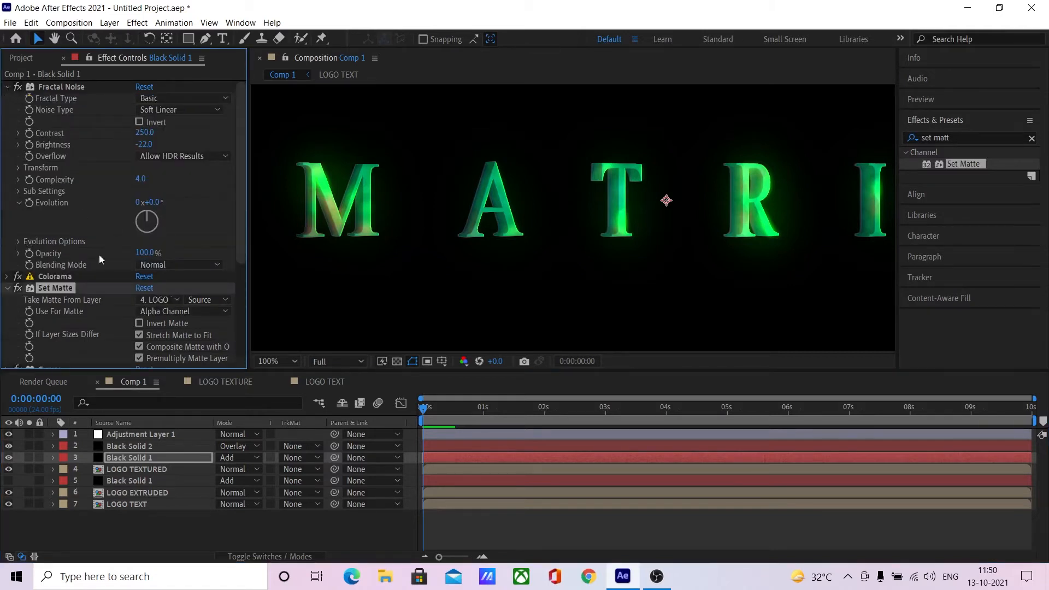
left_click(18, 241)
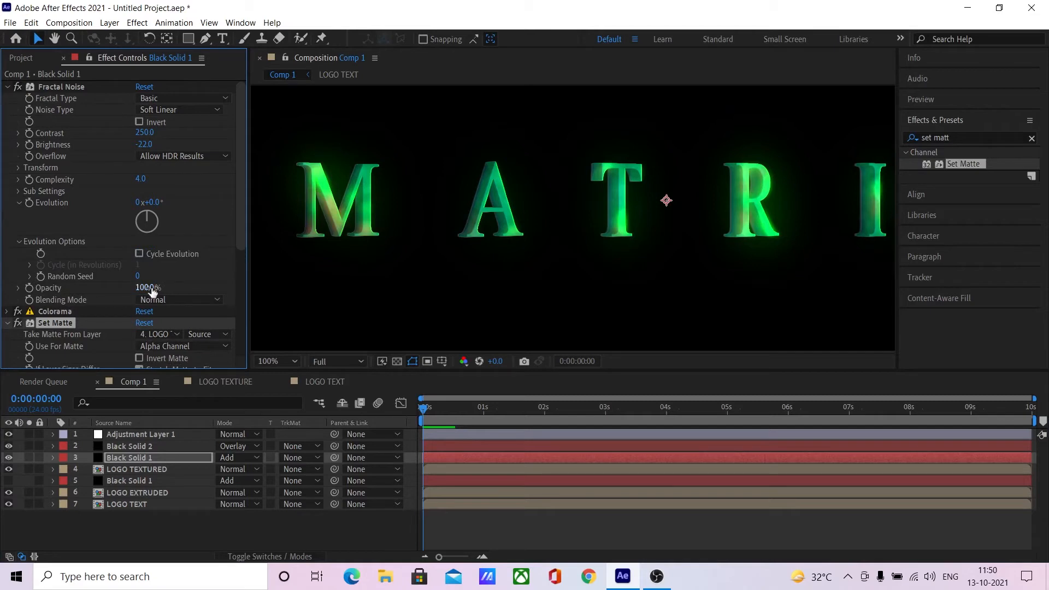
left_click_drag(140, 277, 146, 276)
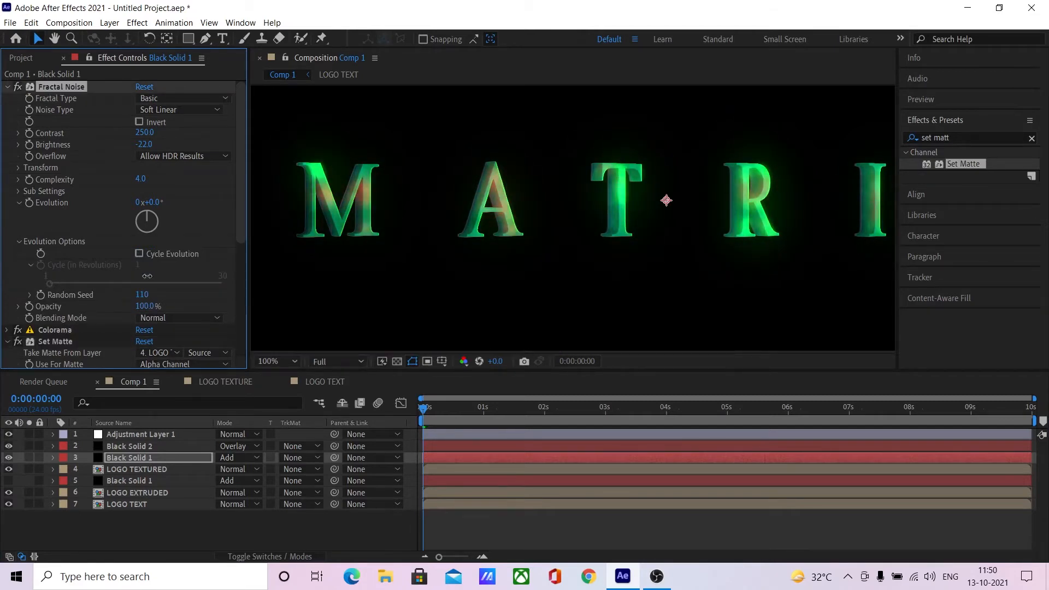
scroll(628, 173, "down", 1)
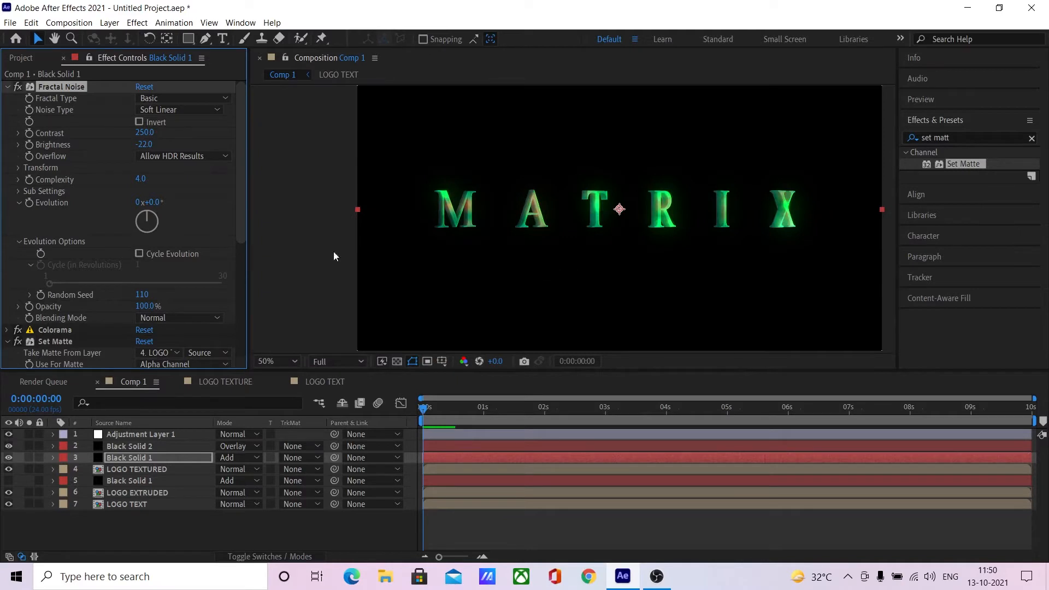
- Set the upper Black Solid 1's Fast Box Blur radius to 9 and its Set Matte 2 source layer to LOGO TEXTURED
left_click(7, 87)
left_click(7, 109)
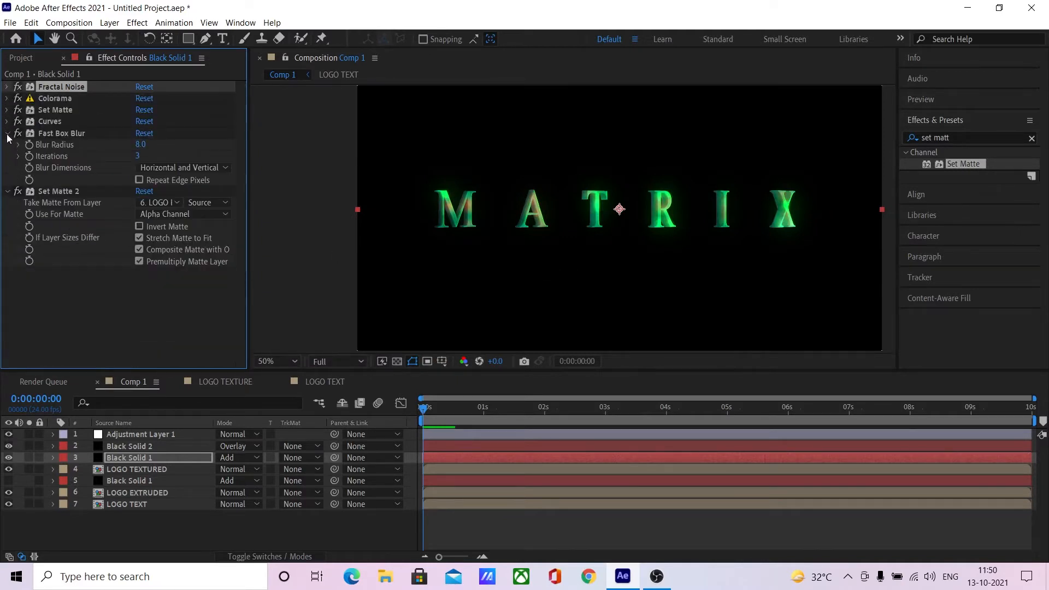
mouse_move(139, 144)
left_mouse_down()
mouse_move(156, 146)
mouse_move(141, 146)
left_mouse_up()
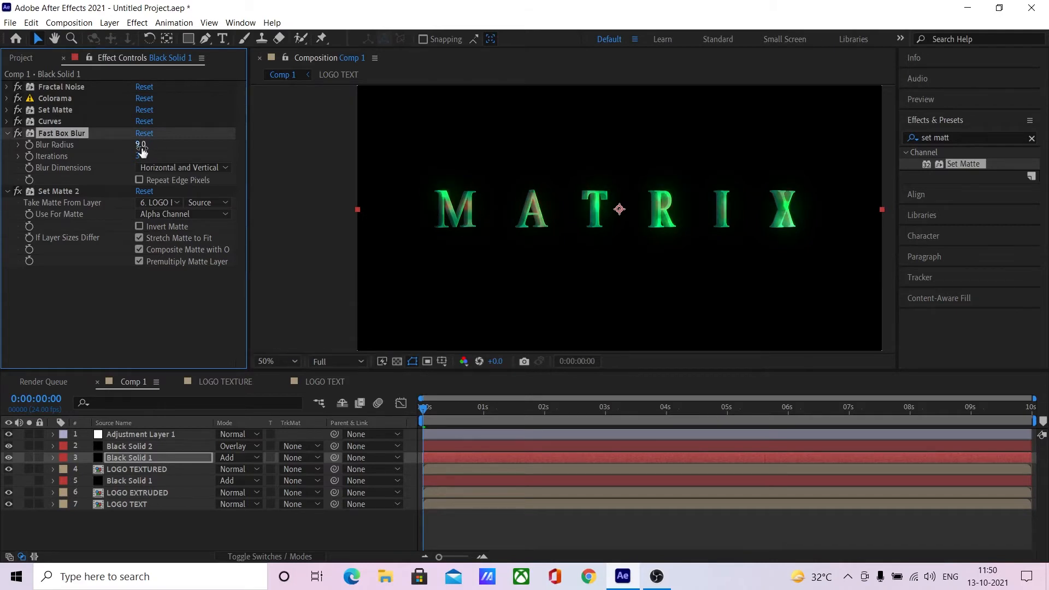
left_click(92, 191)
left_click(169, 203)
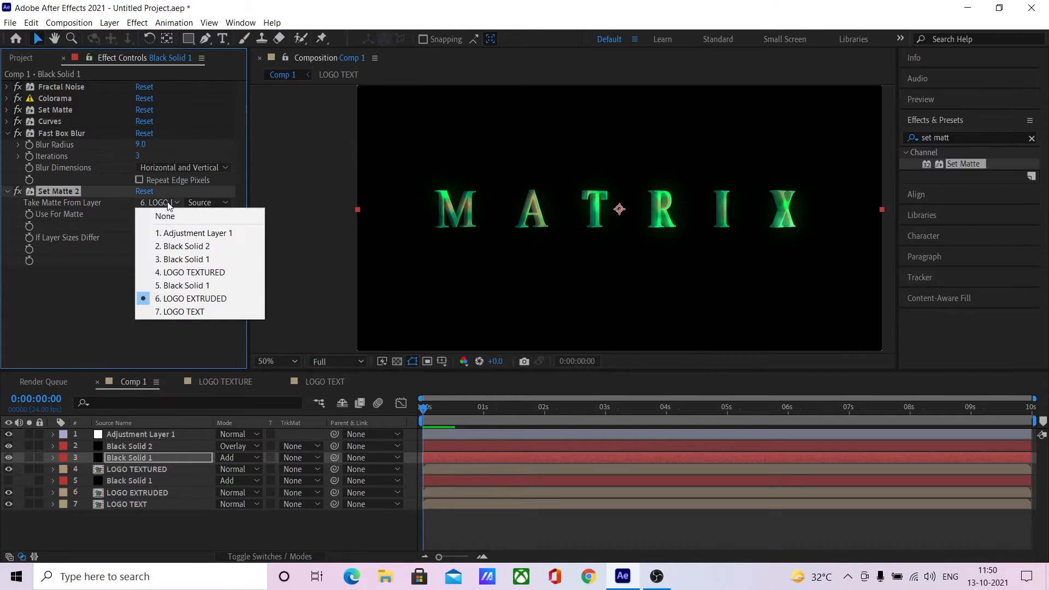
left_click(185, 273)
scroll(521, 240, "up", 2)
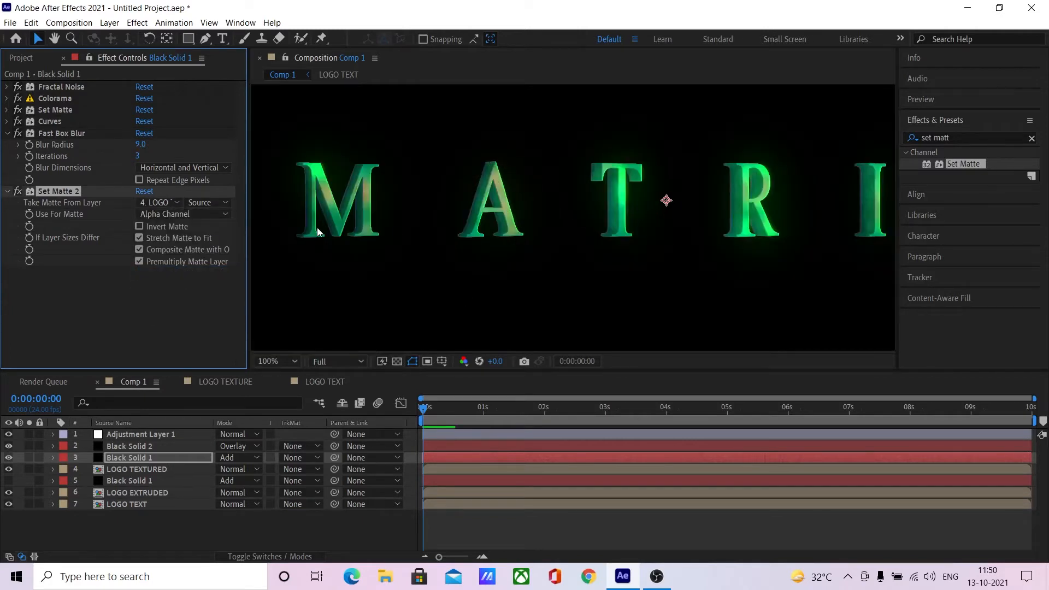
- Set the Blur Radius of the Fast Box Blur on the upper Black Solid 1 to 10
left_click(140, 147)
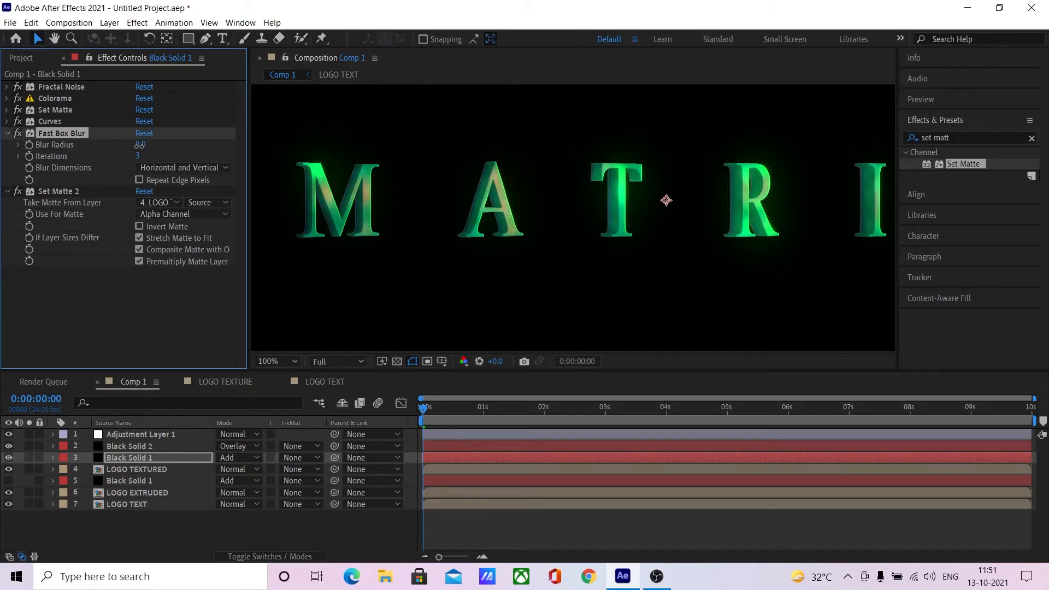
left_click_drag(139, 145, 143, 145)
scroll(559, 246, "down", 2)
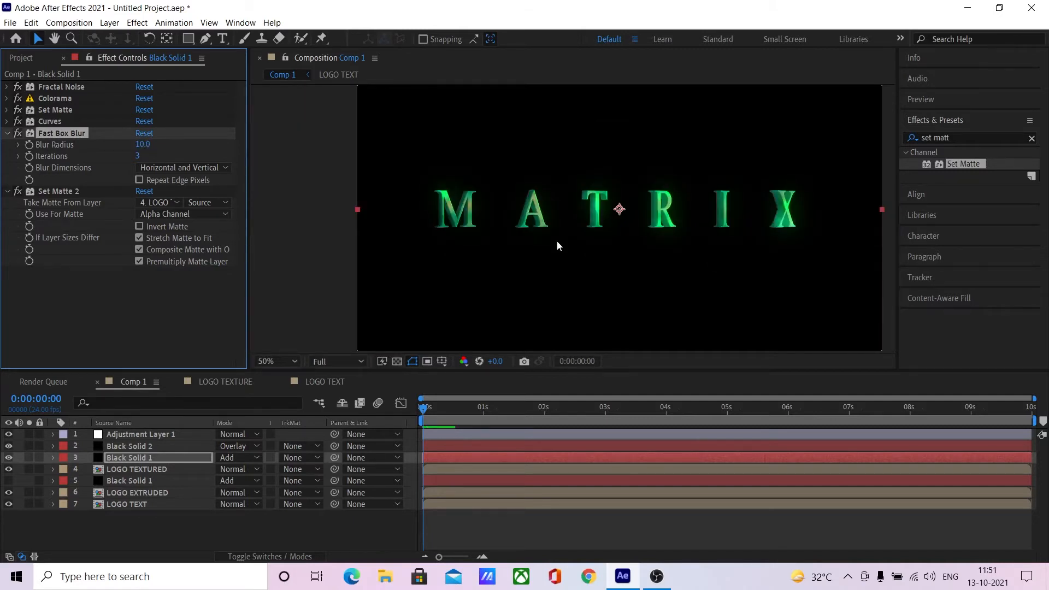
- Change the green colour in the upper Black Solid 1's Colorama output cycle to red
left_click(7, 99)
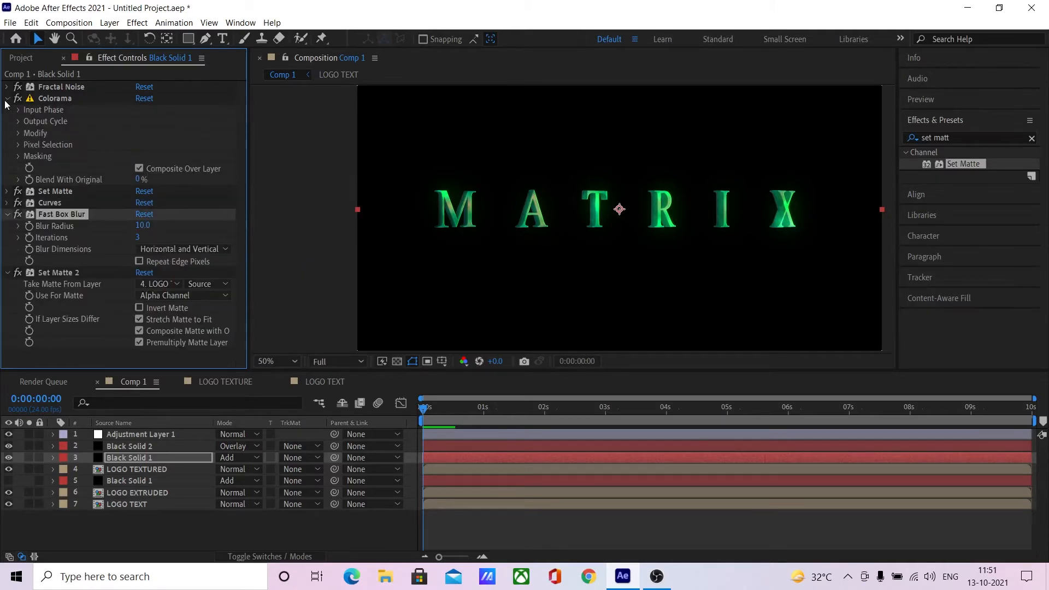
left_click(20, 122)
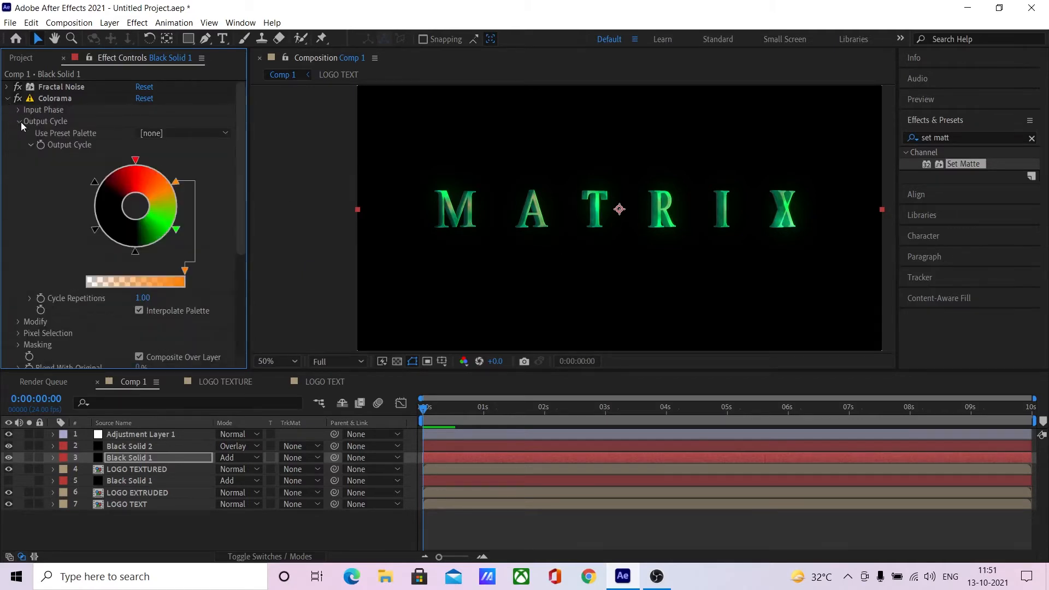
double_click(176, 229)
left_click(40, 185)
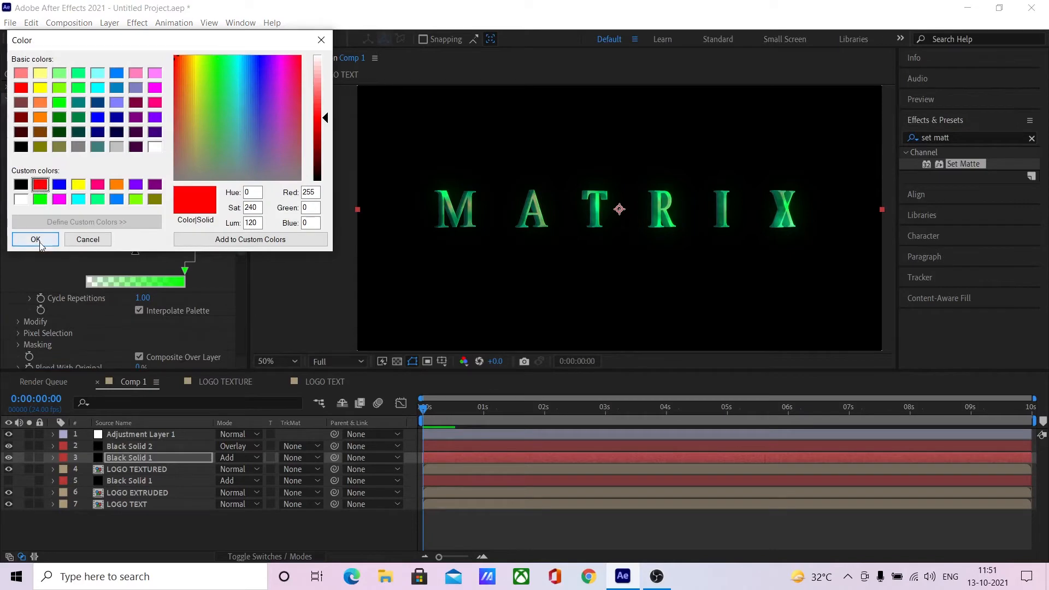
left_click(35, 240)
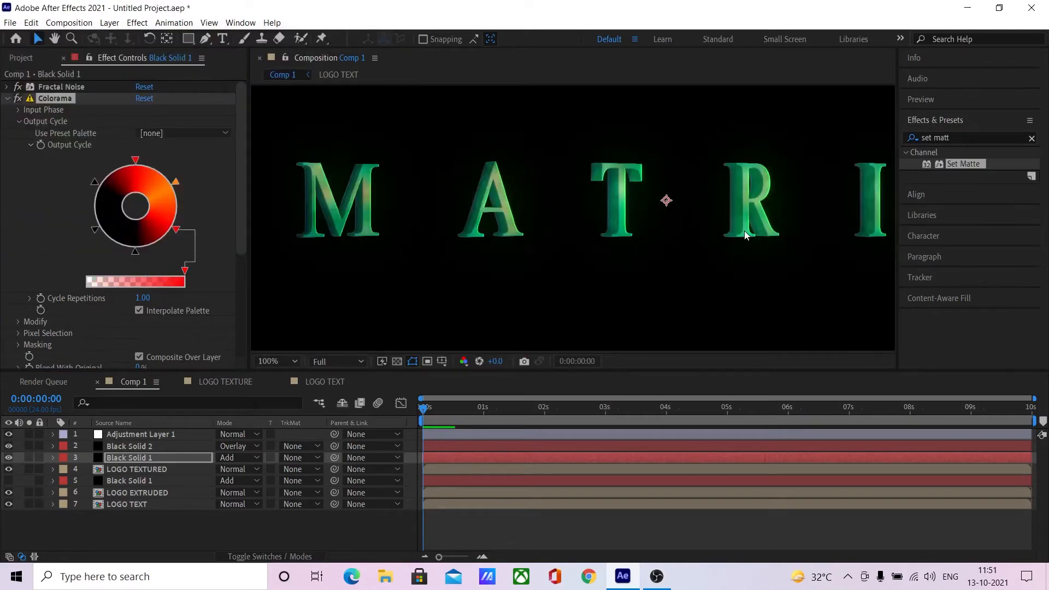
left_click(8, 98)
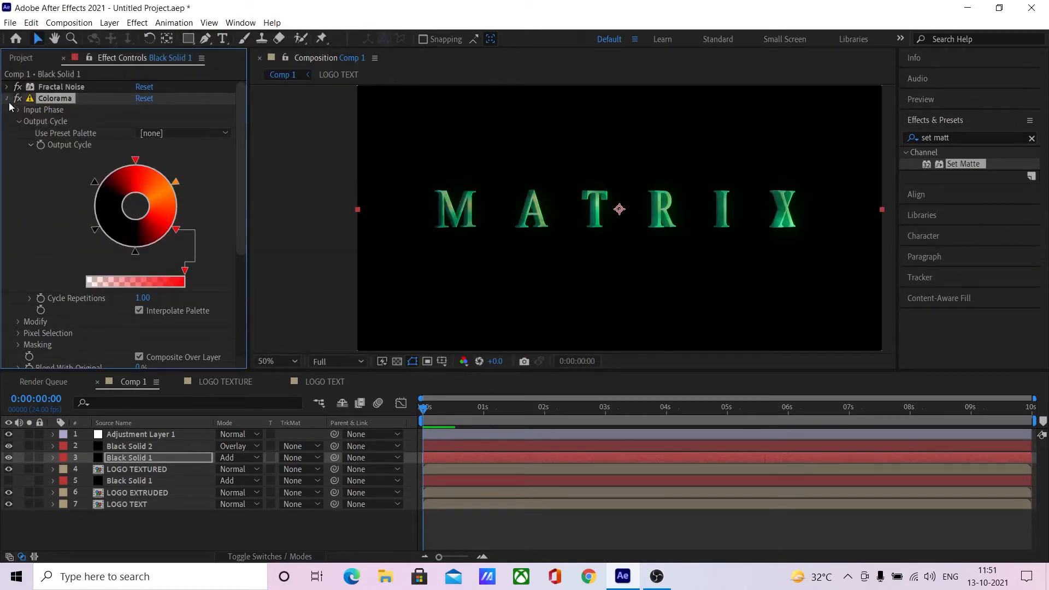
- Show the lower Black Solid 1 layer again and set its opacity to 70%
left_click(9, 481)
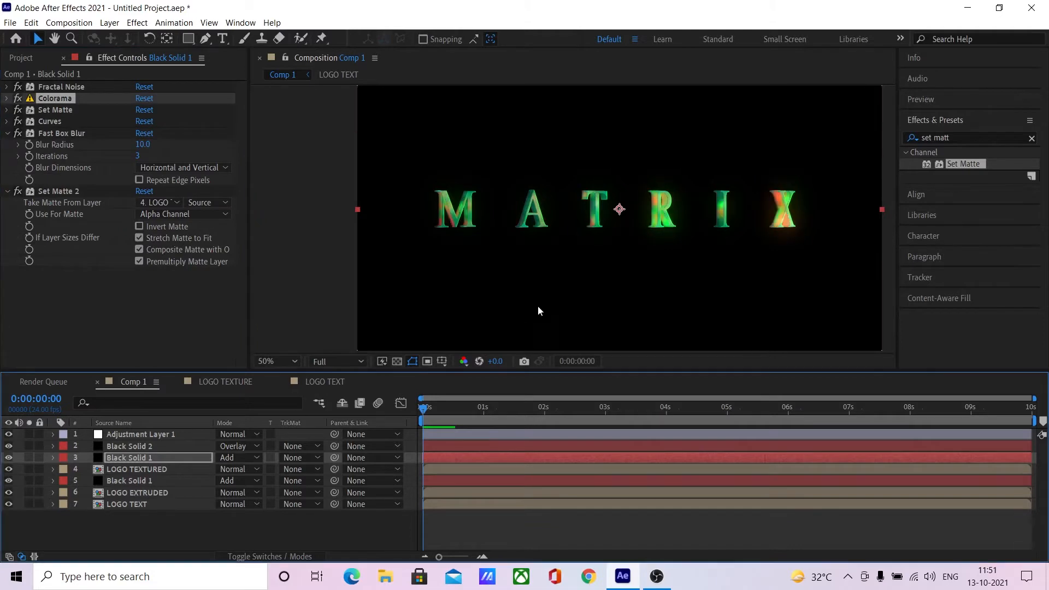
left_click(195, 481)
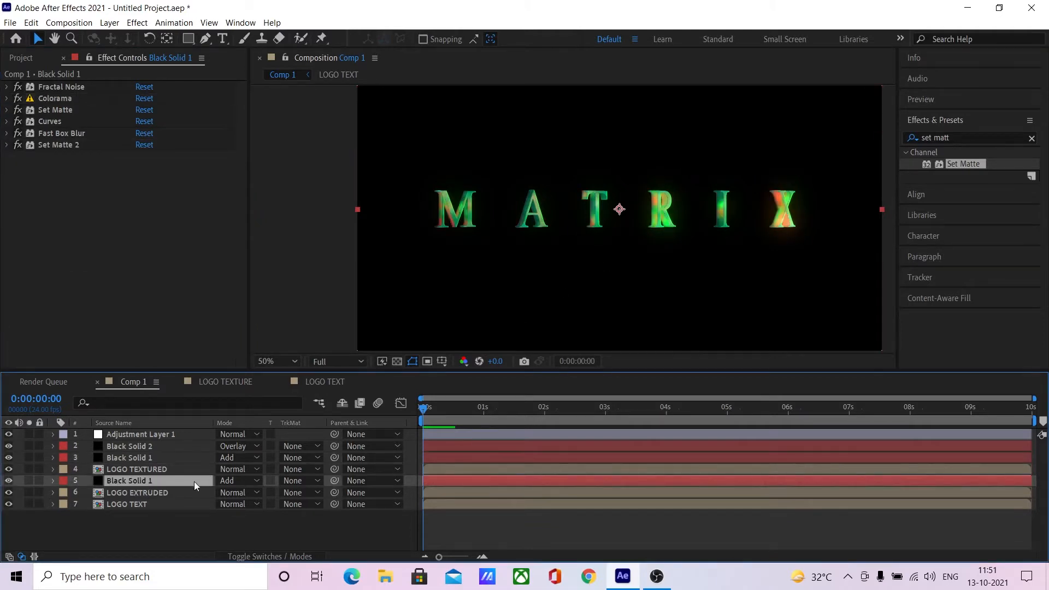
key("t")
left_click(226, 493)
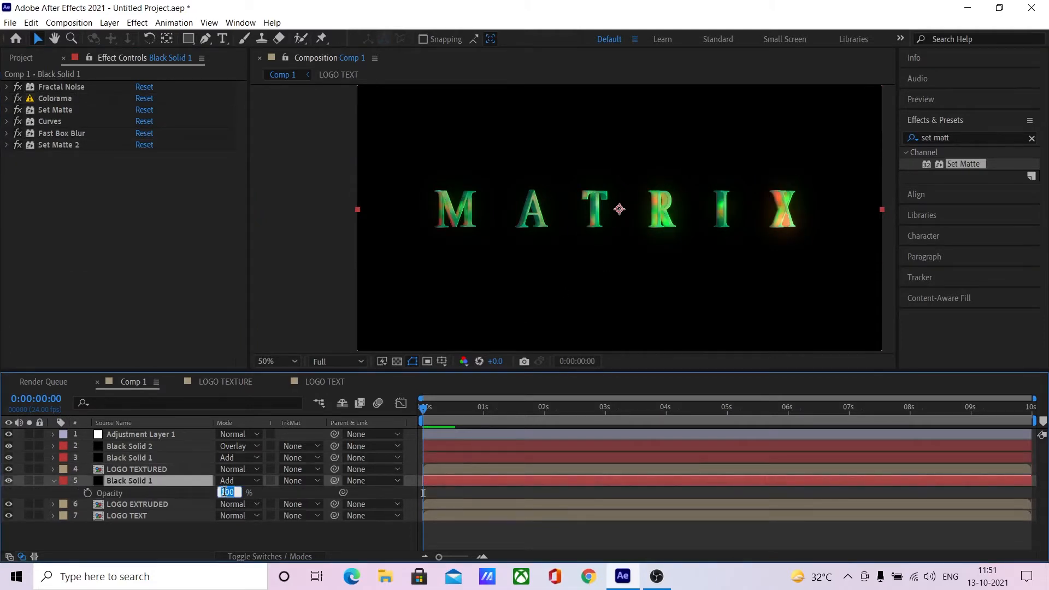
type("70")
key("Return")
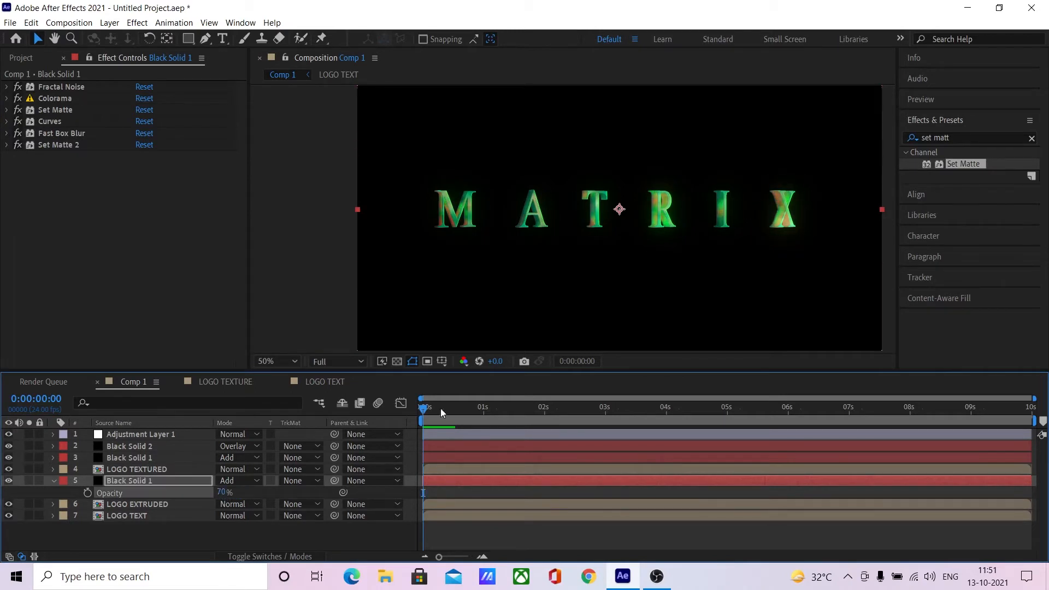
- Scrub the animation to 0:00:02:08 and set the opacity of the upper Black Solid 1 layer to 75%
left_click_drag(440, 409, 565, 425)
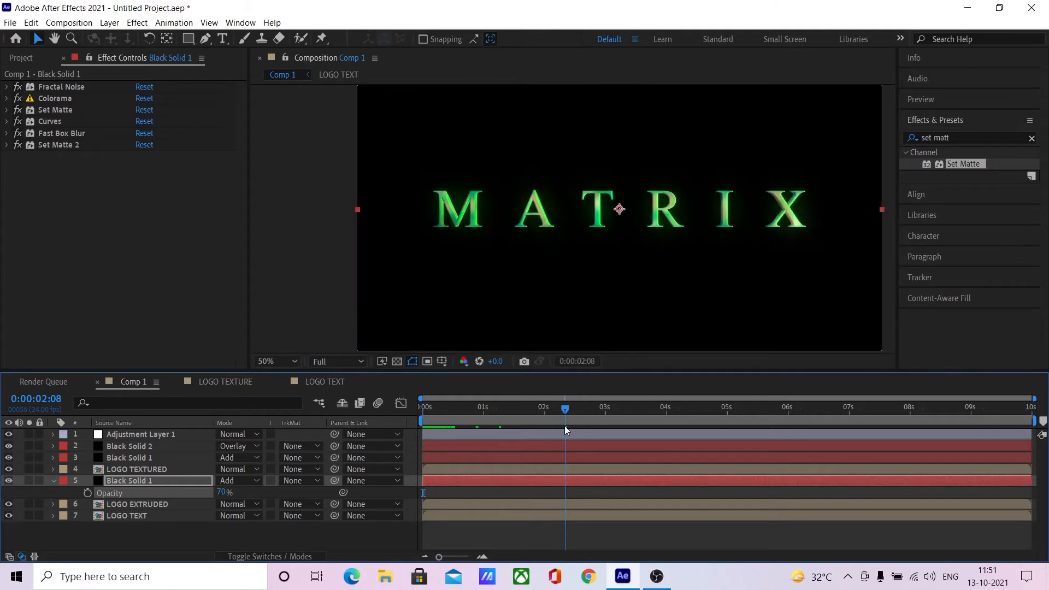
scroll(557, 268, "down", 2)
scroll(556, 268, "up", 2)
left_click(166, 450)
left_click(163, 459)
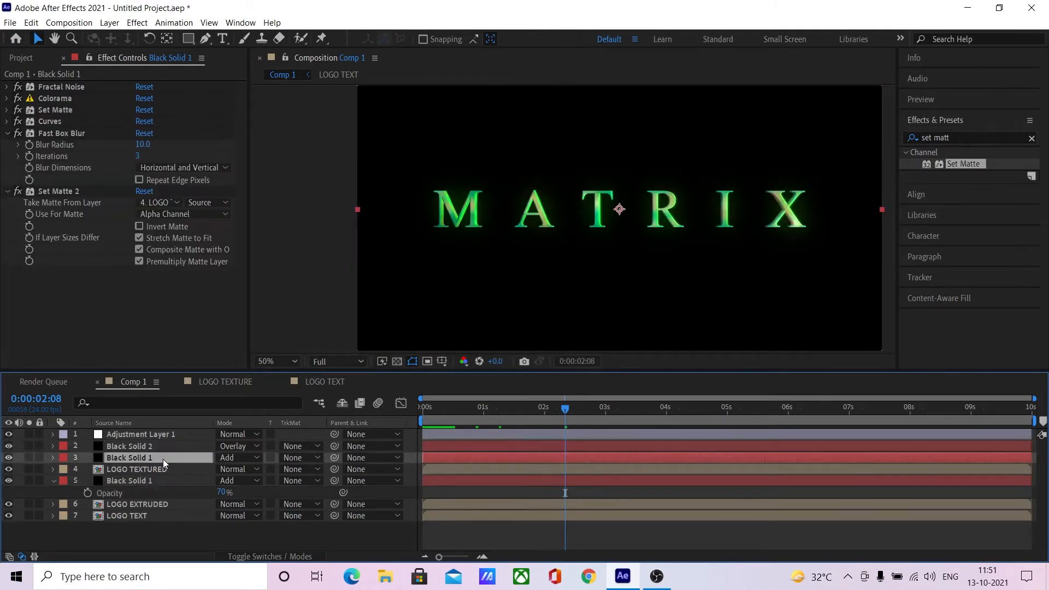
key("t")
left_click(227, 470)
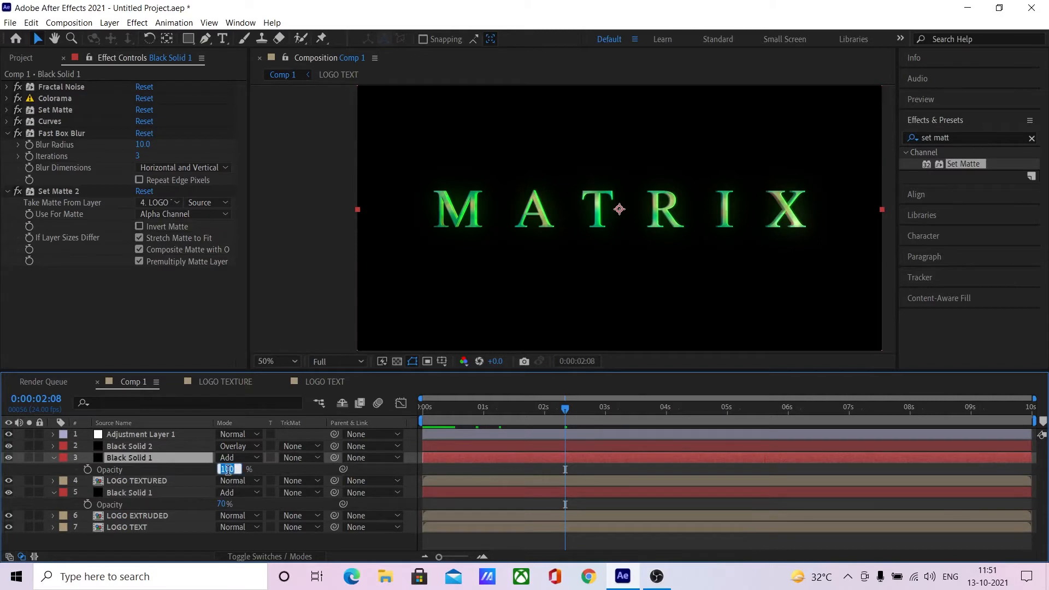
type("75")
key("Return")
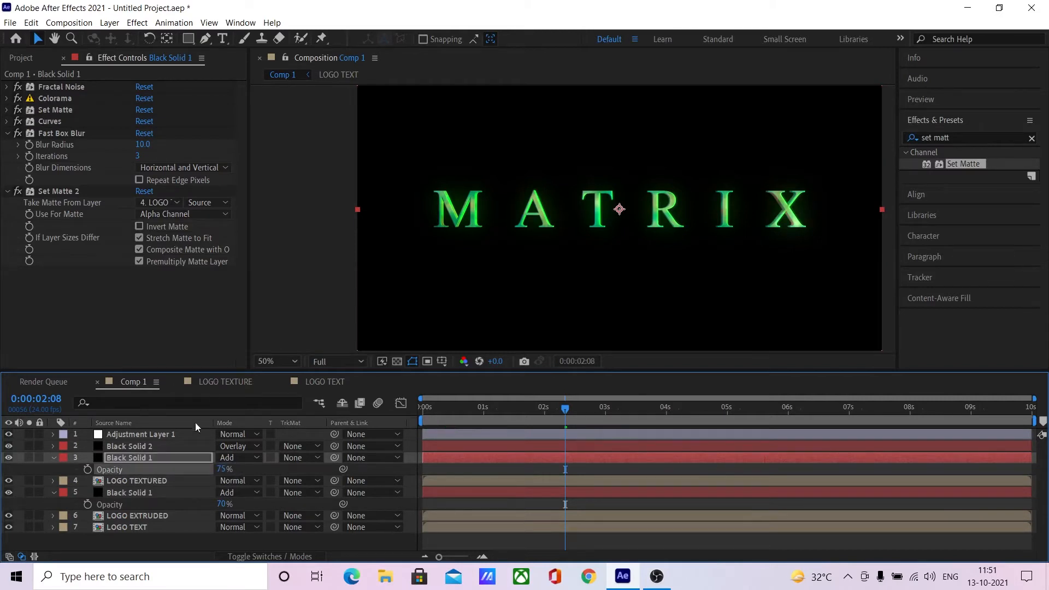
- Set the opacity of the upper Black Solid 1 layer to 70% and collapse both Black Solid 1 layers' properties
left_click(221, 470)
type("70")
key("Return")
left_click(54, 458)
left_click(53, 480)
- Pre-compose all seven layers of Comp 1 into a new composition named LOGO
left_click(150, 504)
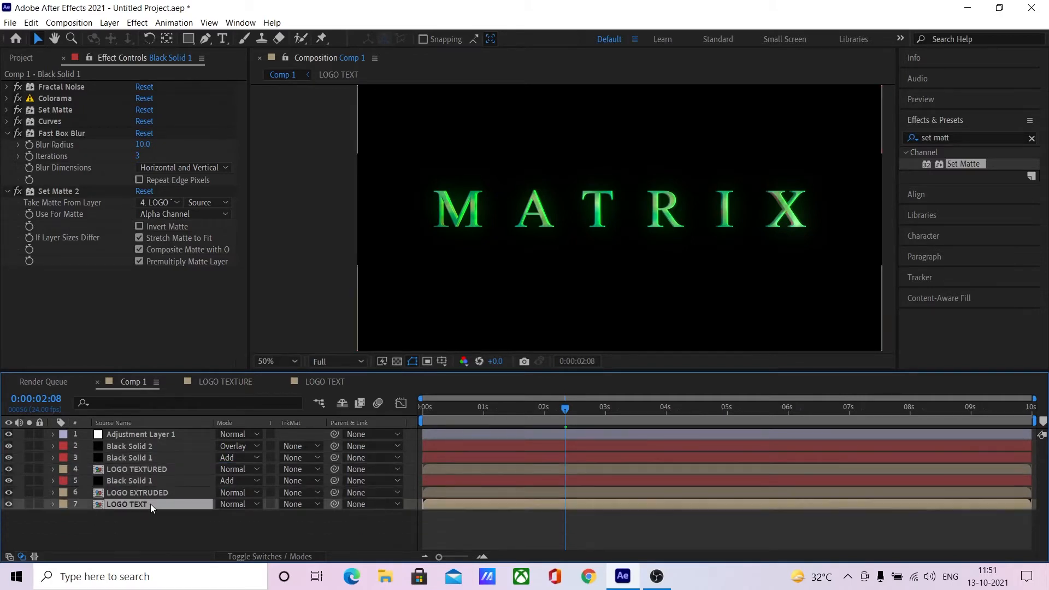
left_click(155, 434, "shift")
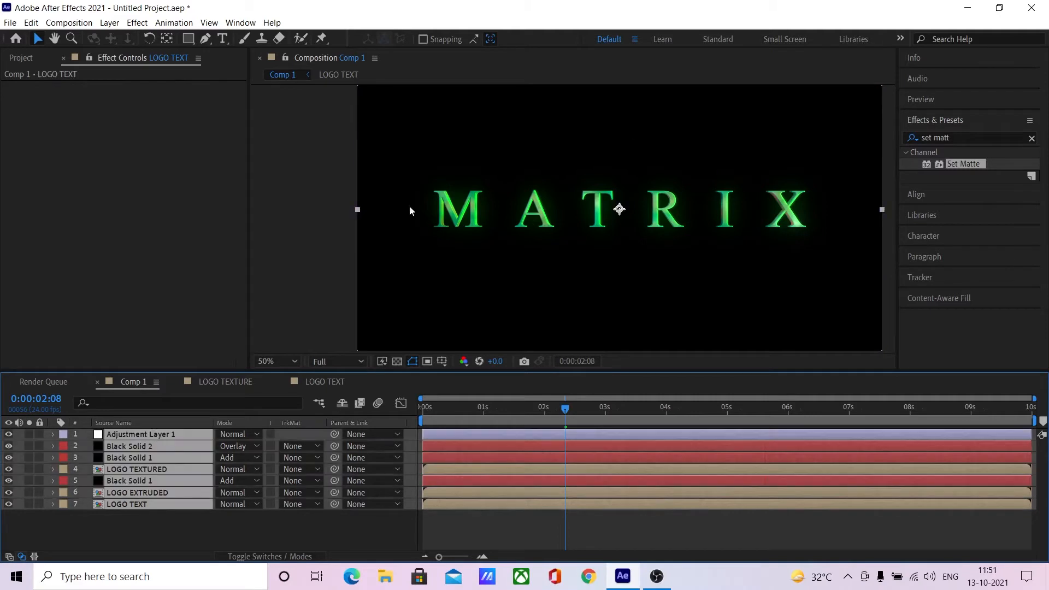
key("ctrl+shift+c")
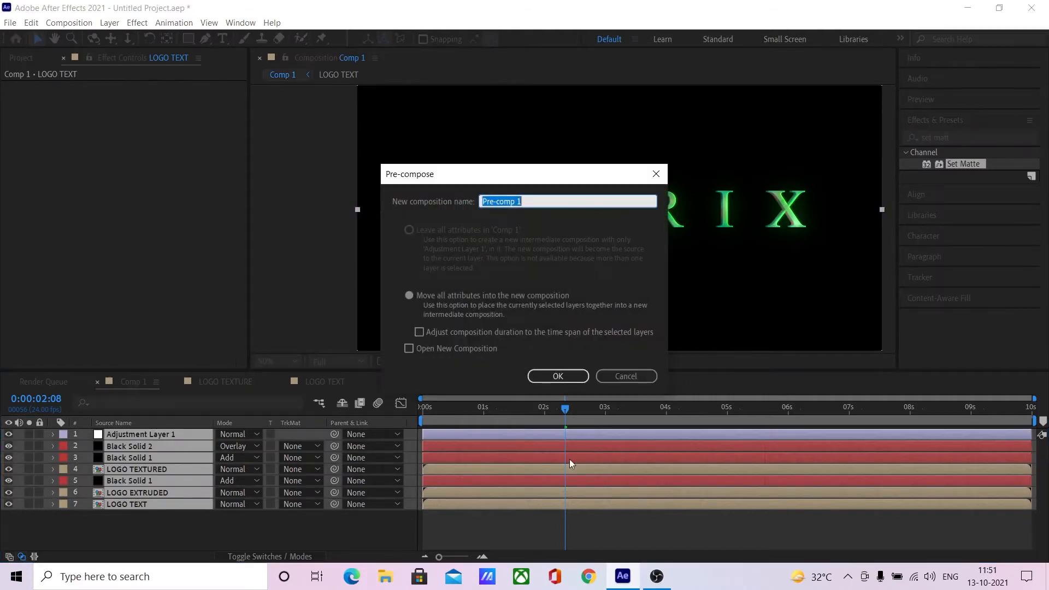
type("LOGO")
key("Return")
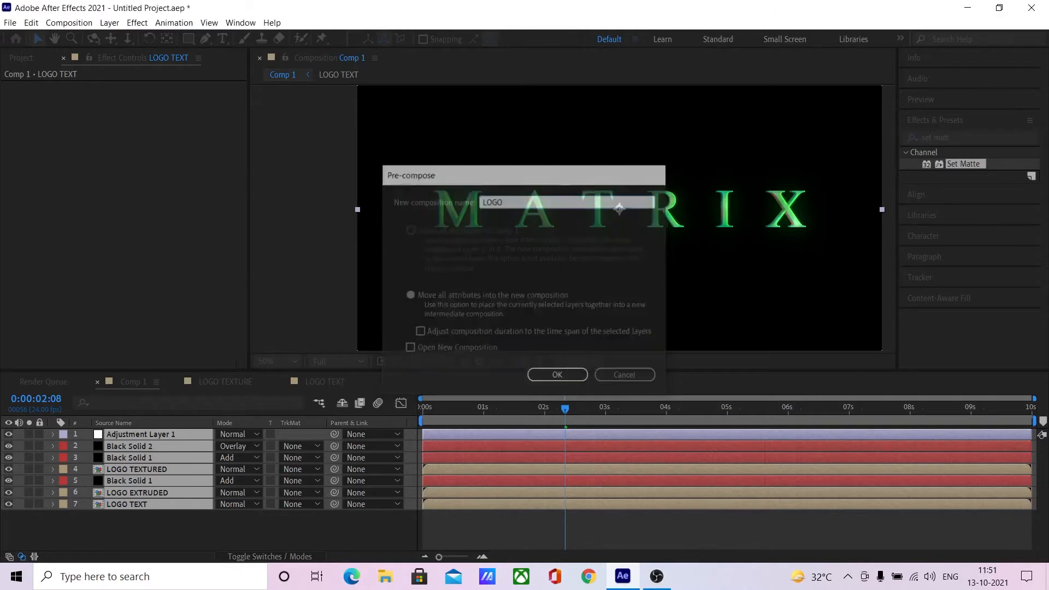
key("Caps_Lock")
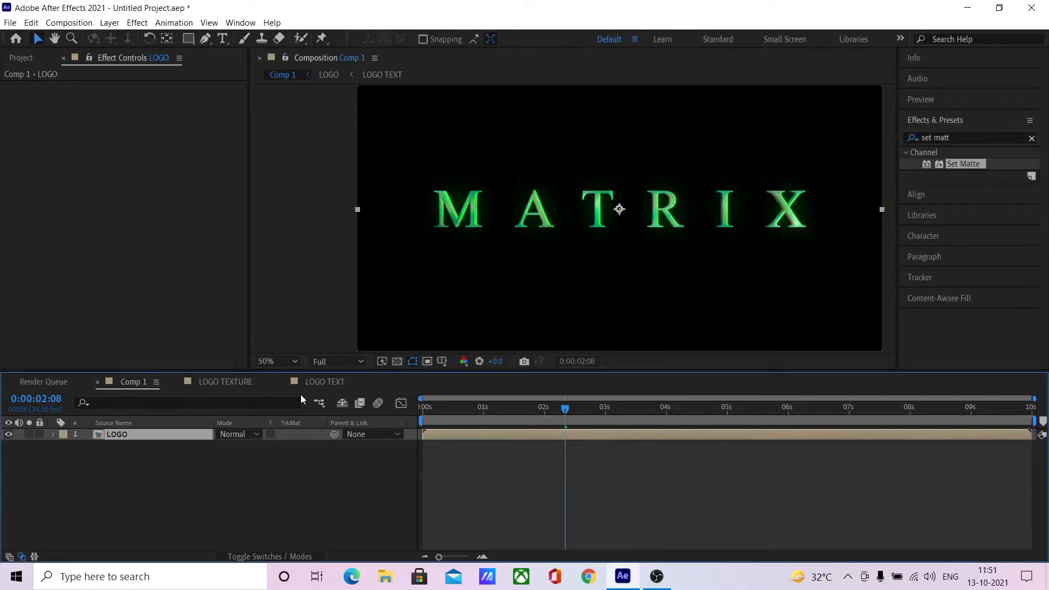
- Move Adjustment Layer 1 out of the LOGO composition to above the LOGO layer in Comp 1, and collapse its two Glow effects
double_click(139, 438)
key("Delete")
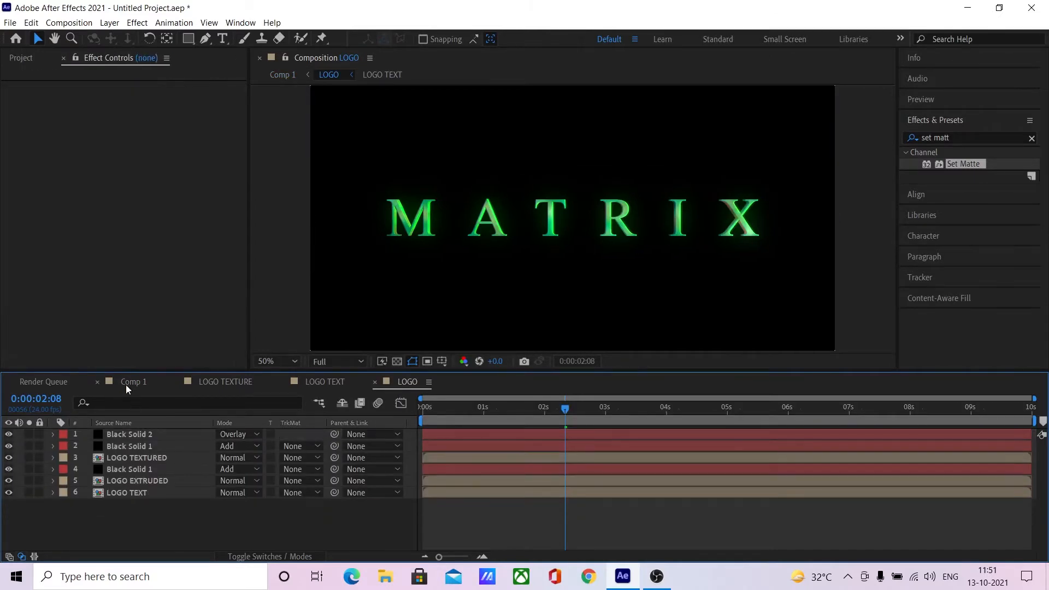
left_click(127, 383)
key("ctrl+v")
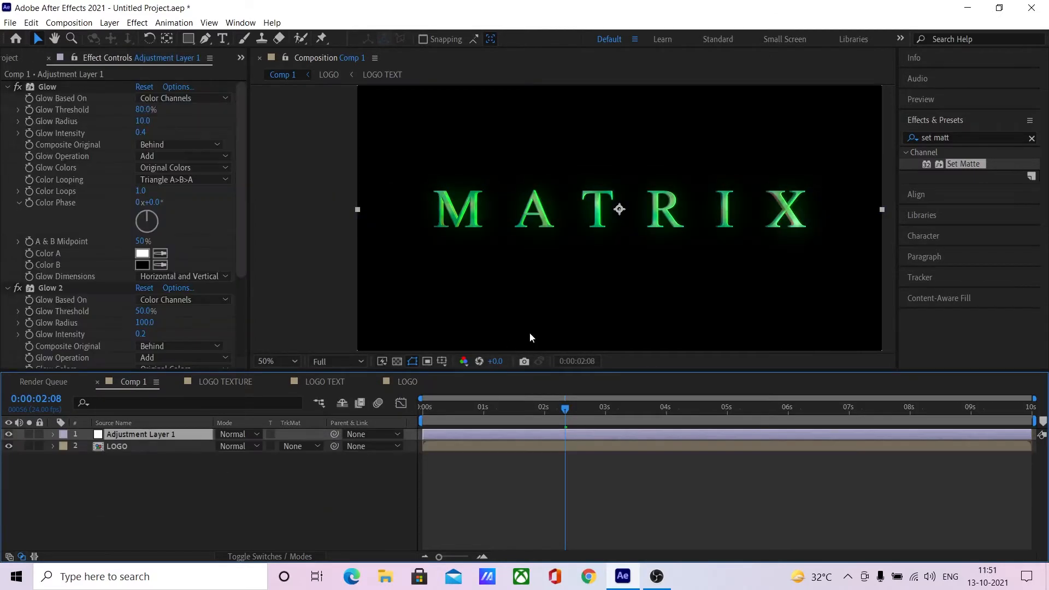
left_click(8, 87)
left_click(7, 98)
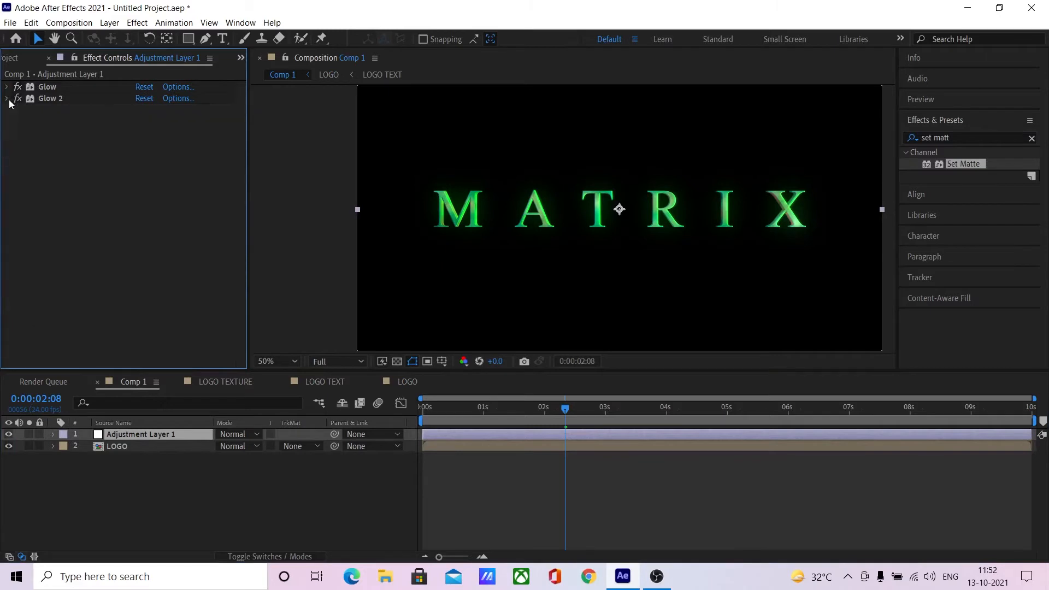
- Scrub the animation to 0:00:01:23 and apply the Card Wipe transition effect to the LOGO layer
left_click_drag(412, 408, 542, 419)
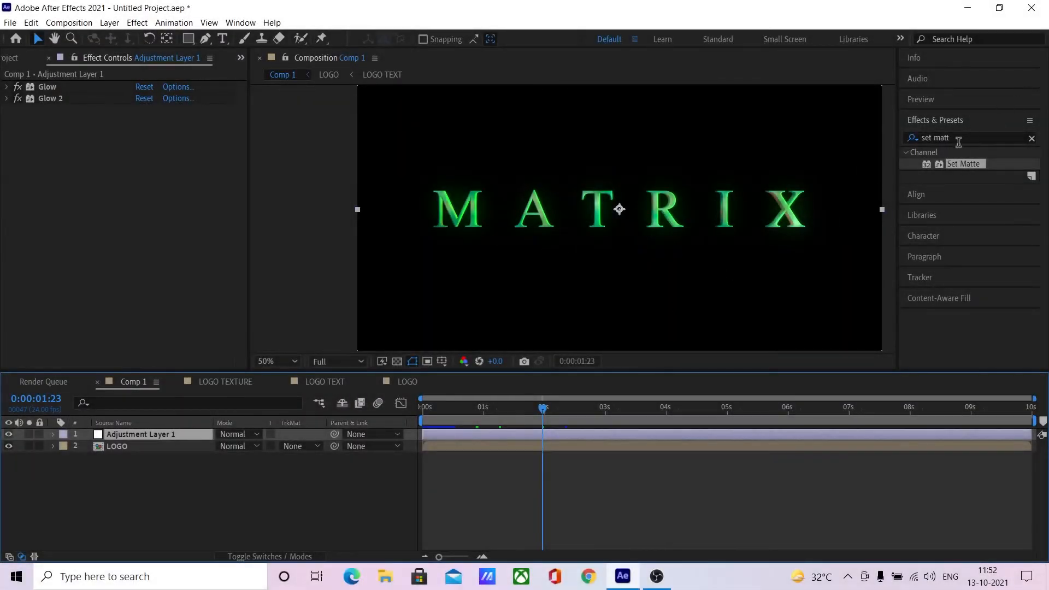
left_click(959, 141)
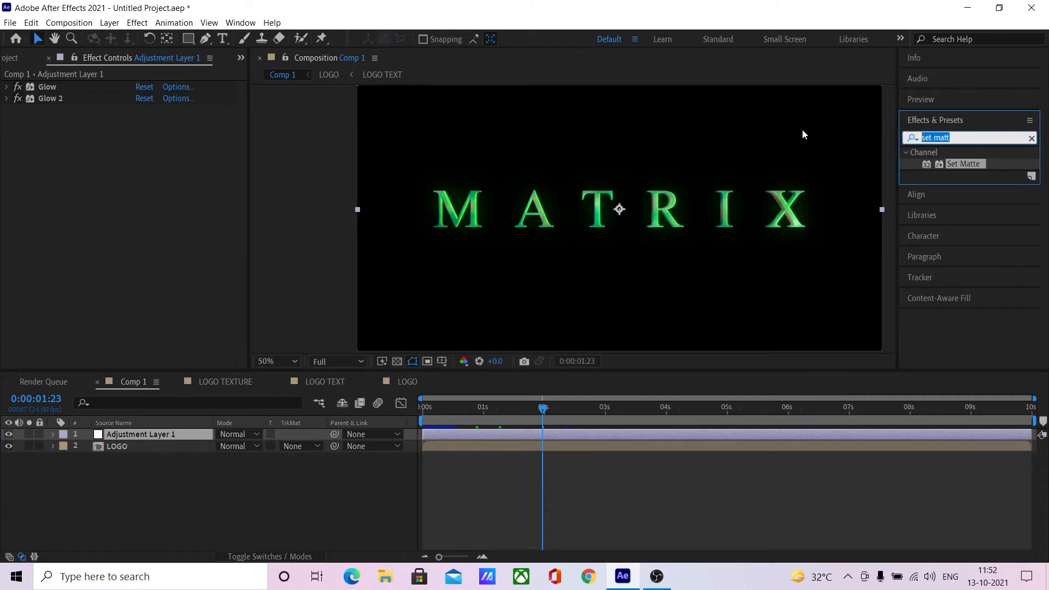
type("card")
left_click_drag(954, 246, 152, 448)
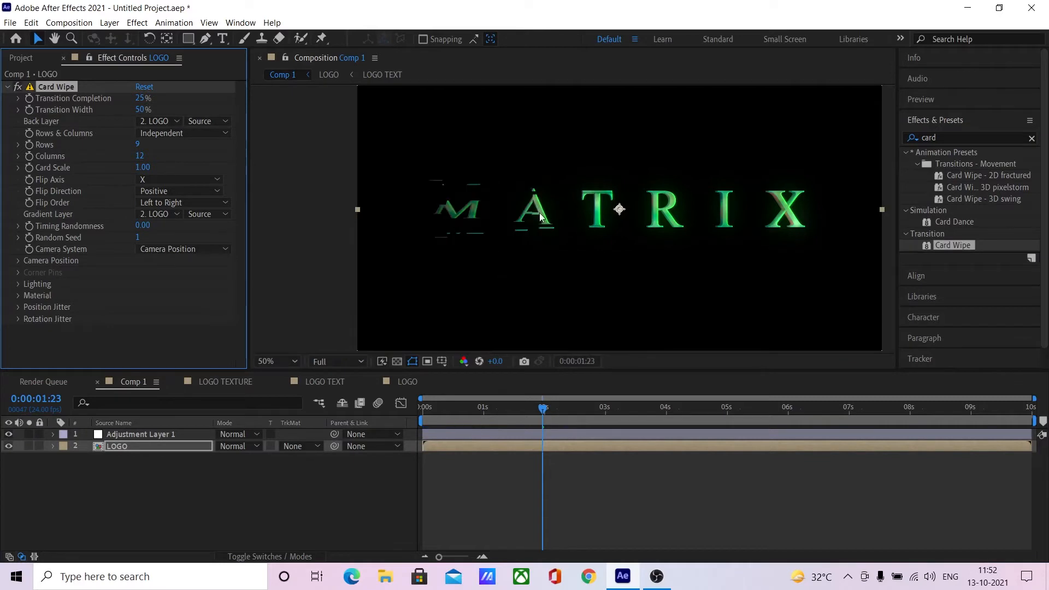
- Set the Card Wipe's Flip Axis to Y and lower the preview resolution to Half
scroll(540, 217, "up", 2)
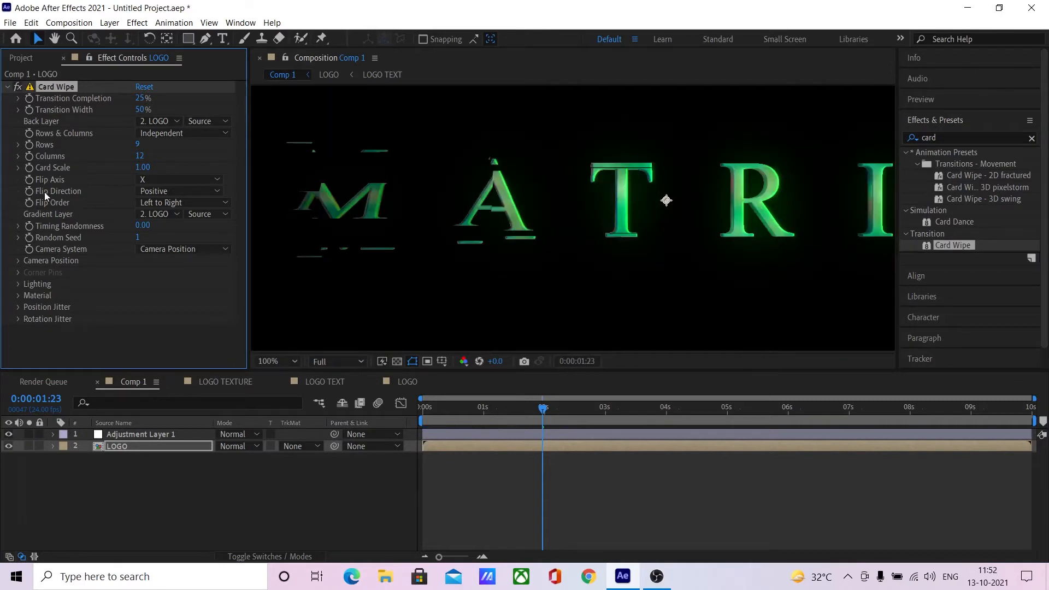
left_click(147, 179)
left_click(174, 207)
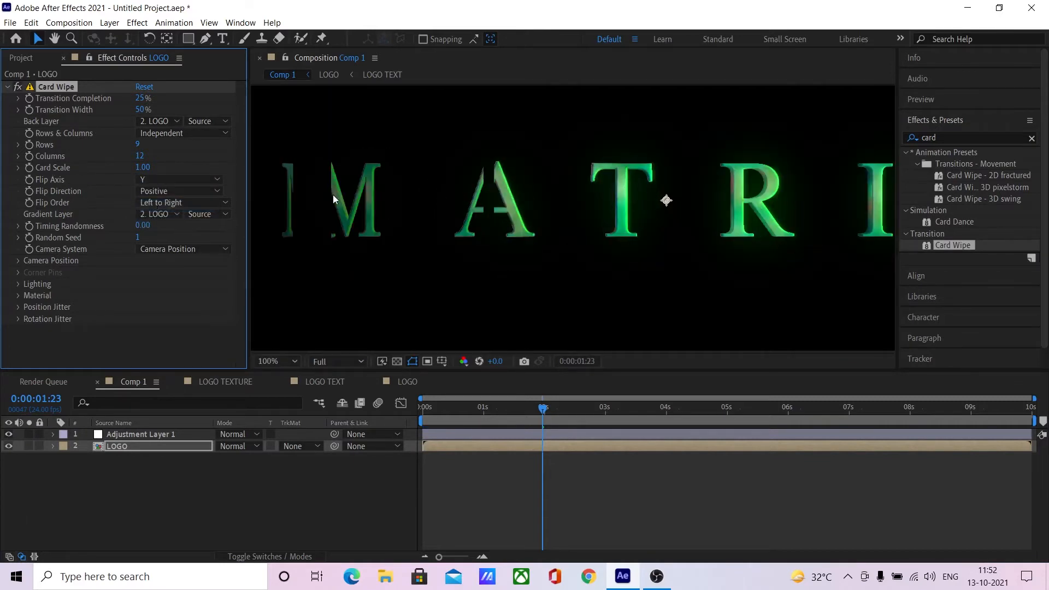
left_click(338, 362)
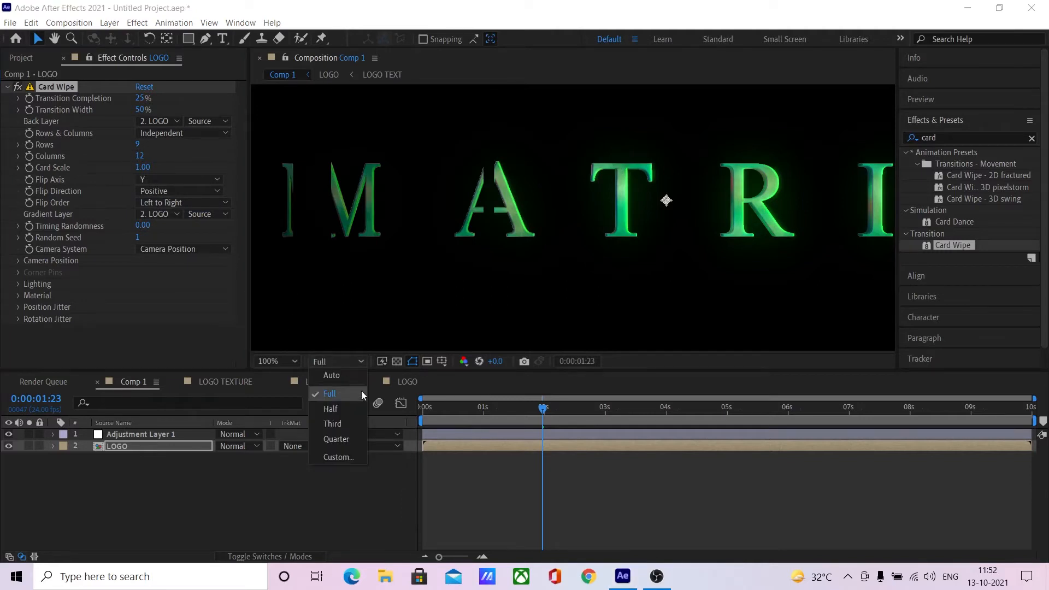
left_click(336, 411)
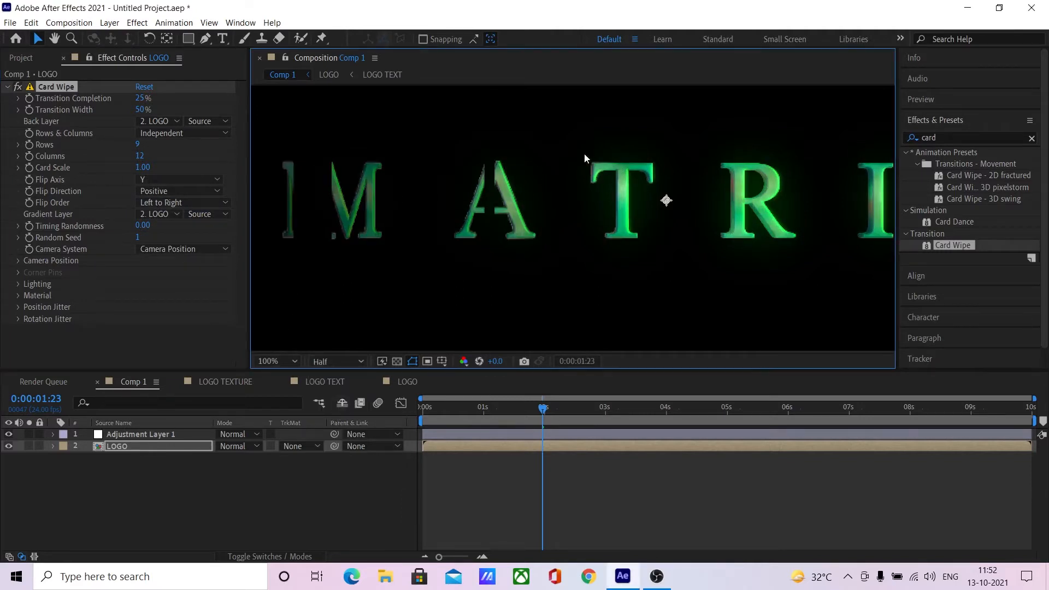
- Set the Card Wipe's Rows to 1 and Columns to 465
left_click(136, 146)
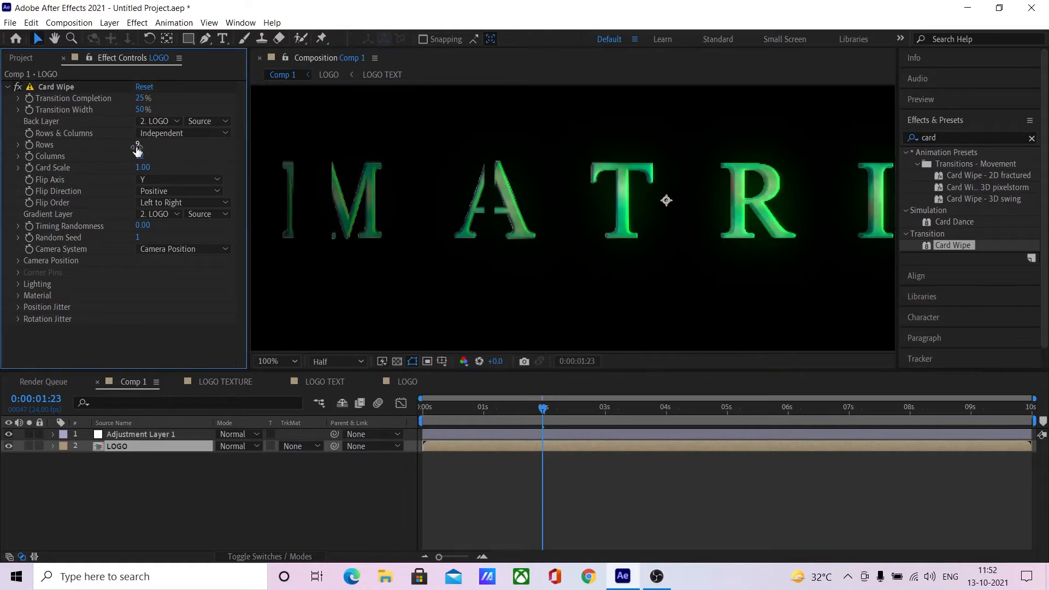
type("1")
key("Return")
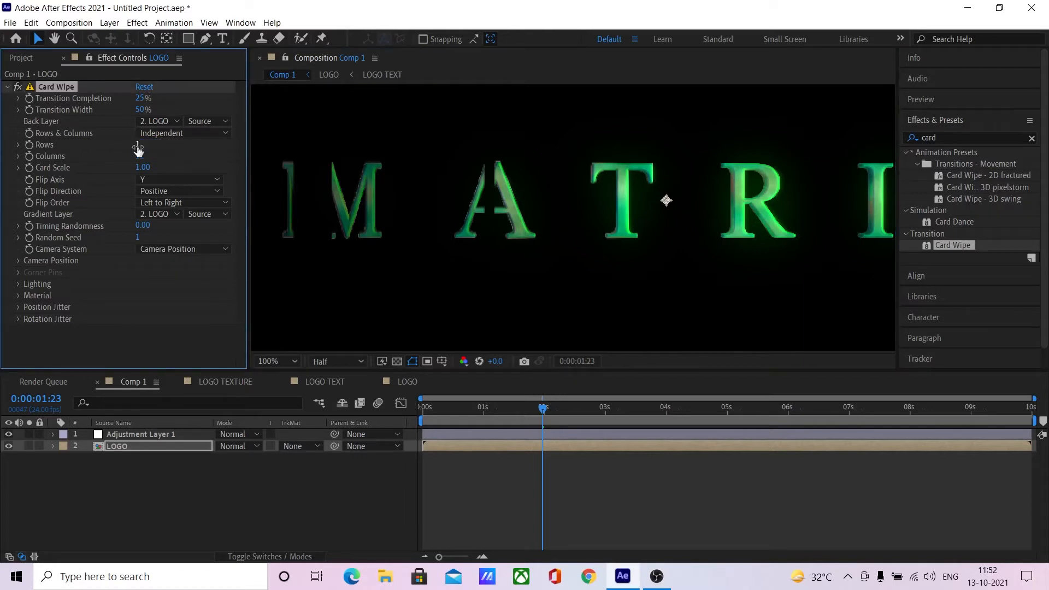
left_click_drag(142, 157, 452, 154)
scroll(346, 221, "up", 1)
left_click_drag(343, 246, 691, 245)
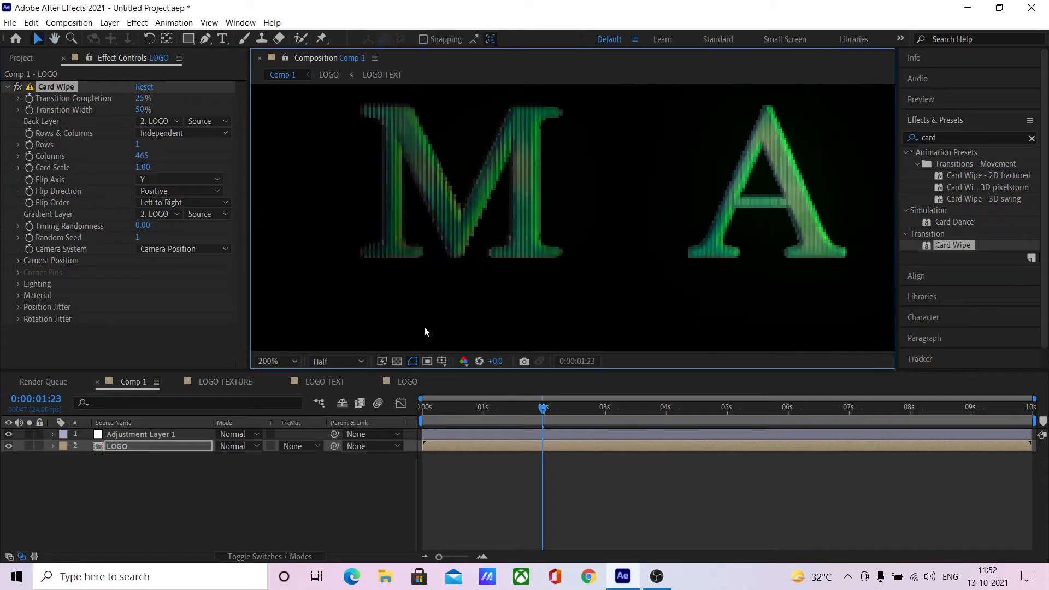
- Restore the preview resolution to Full and set the Card Wipe's Columns to 750
left_click(339, 362)
left_click(340, 389)
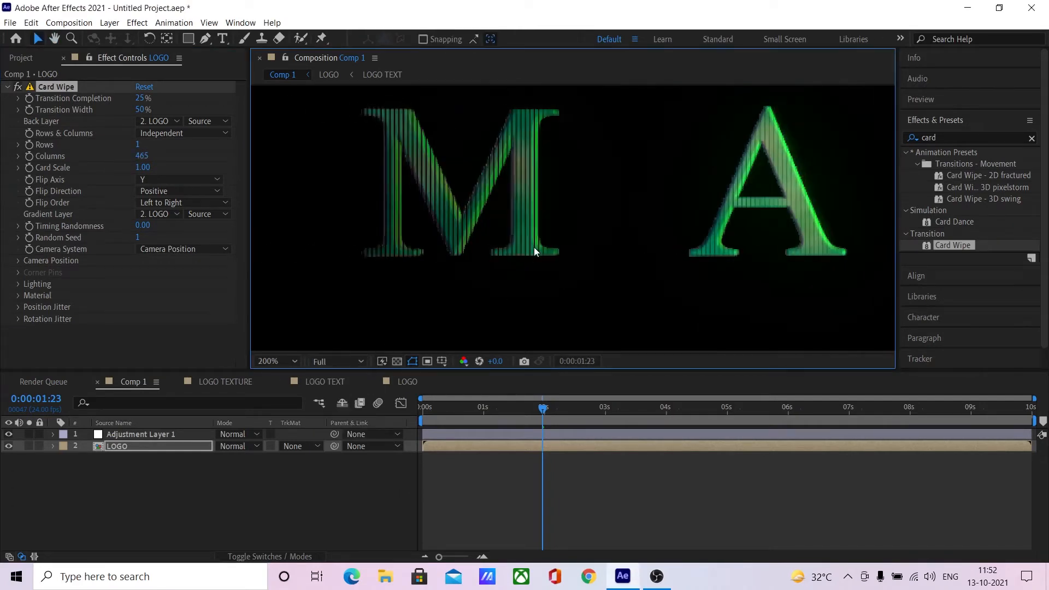
scroll(533, 248, "up", 2)
left_click_drag(141, 155, 248, 152)
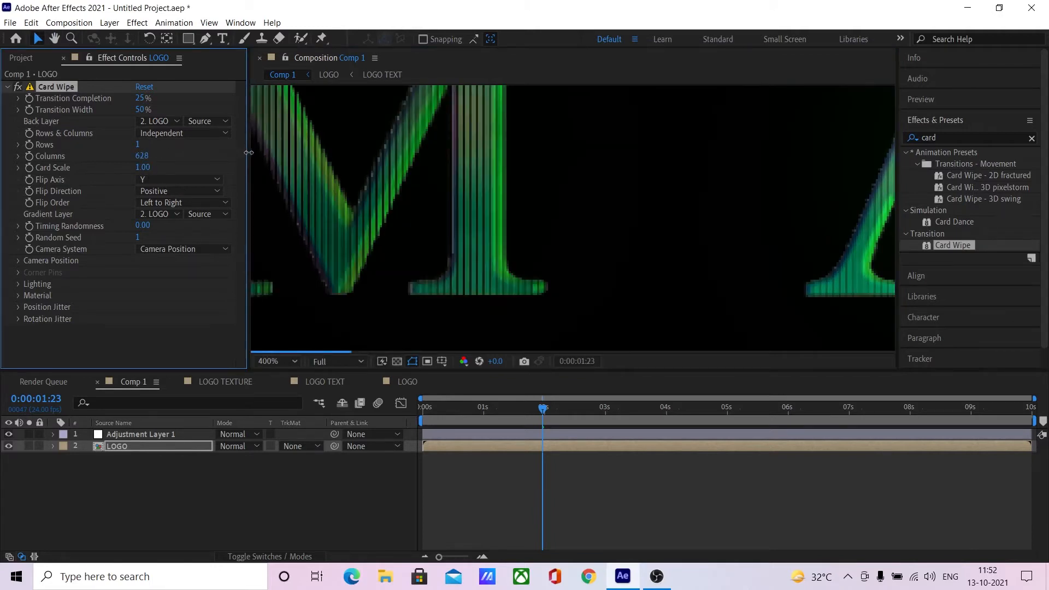
left_click(143, 157)
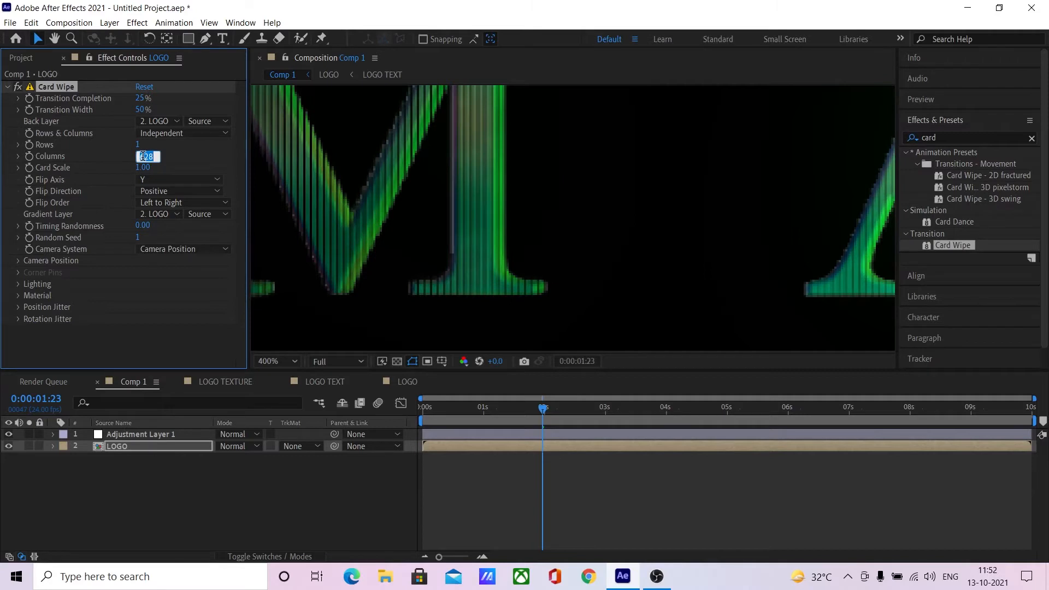
type("6")
key("Return")
scroll(476, 284, "down", 1)
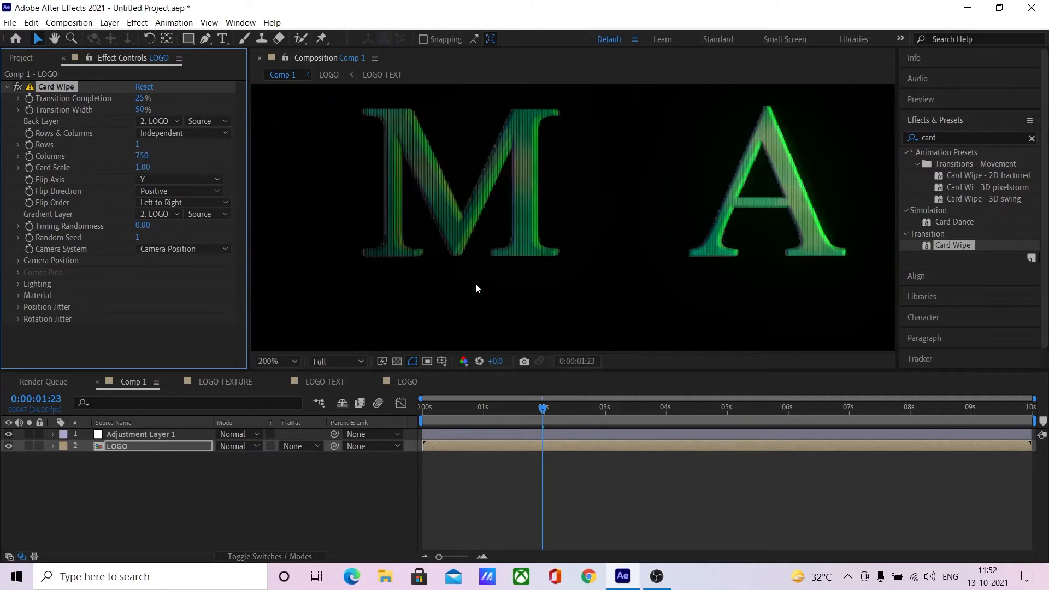
scroll(443, 273, "down", 1)
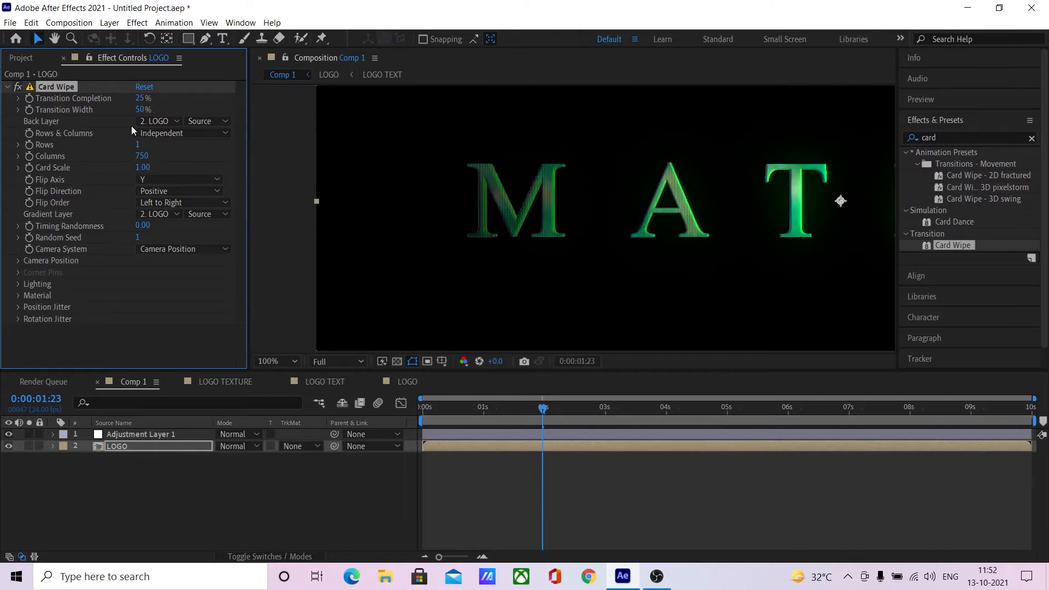
- Set the Card Wipe's Transition Completion to 0% and its Transition Width to 100%
left_click(142, 98)
key("Return")
left_click_drag(557, 274, 474, 277)
left_click(143, 110)
type("100")
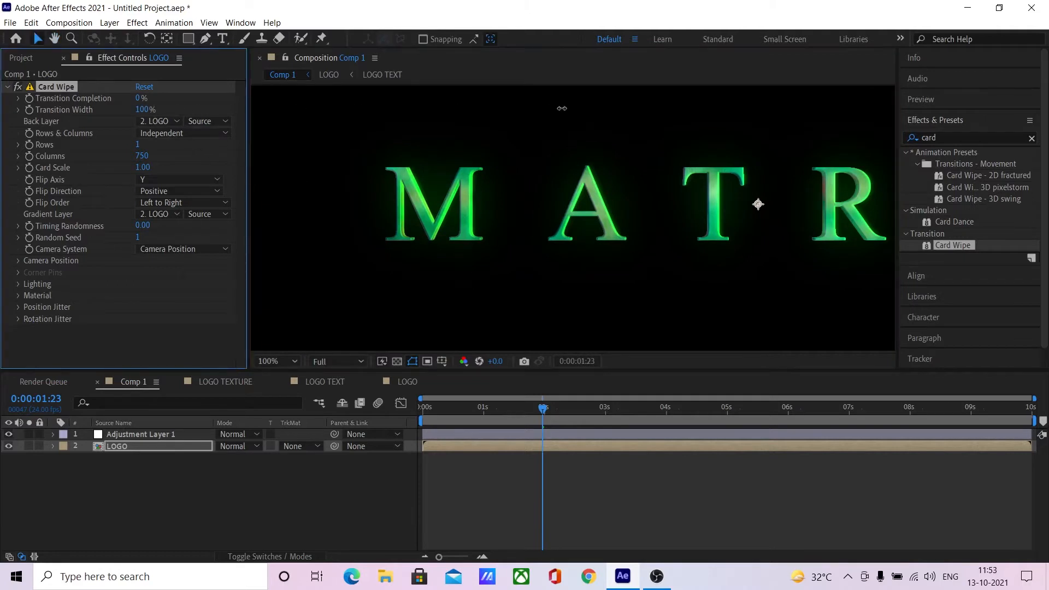
key("Return")
key("comma")
left_click_drag(584, 285, 495, 284)
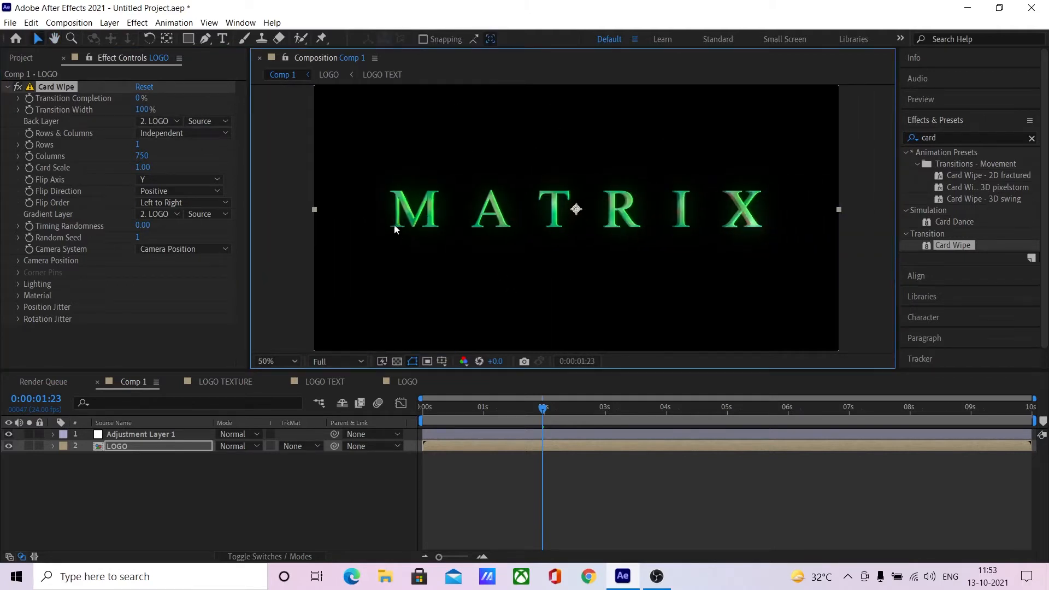
- Open the LOGO composition and apply the Curves effect to the LOGO EXTRUDED layer
left_click(339, 362)
left_click(757, 254)
scroll(780, 211, "up", 1)
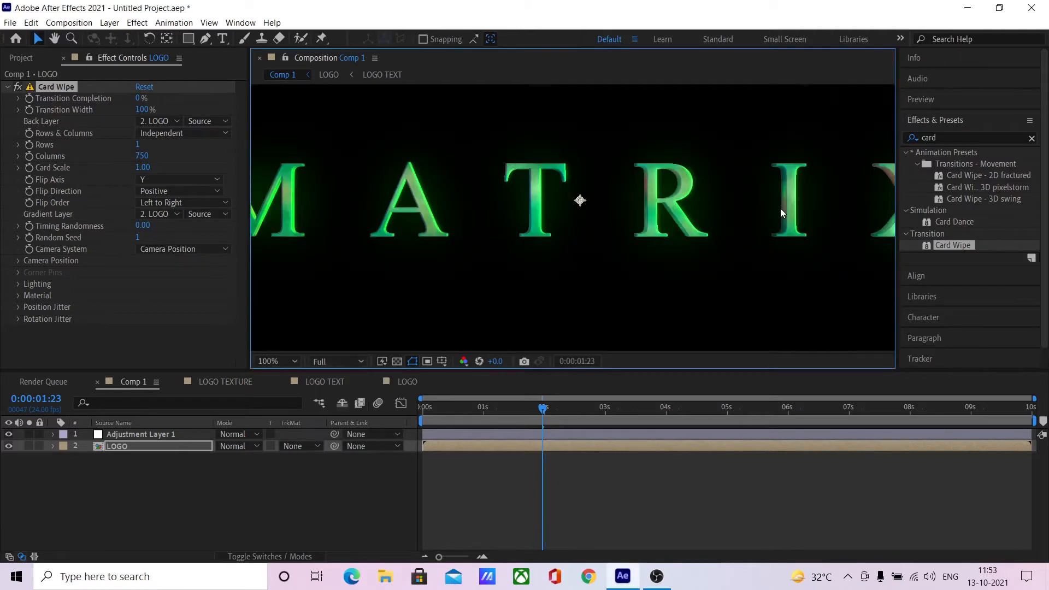
left_click_drag(757, 262, 654, 272)
double_click(168, 446)
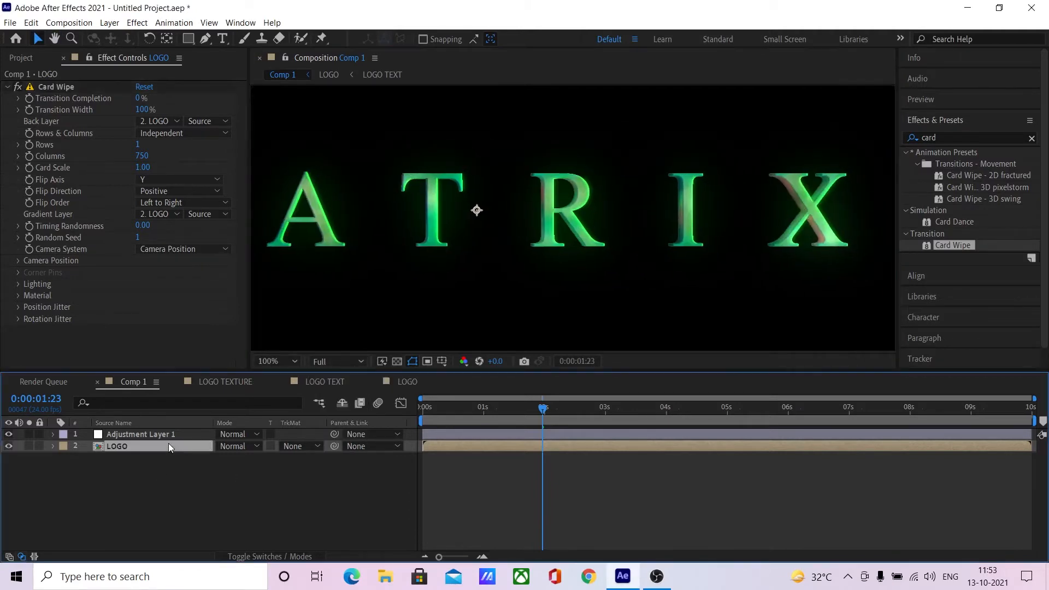
left_click(153, 481)
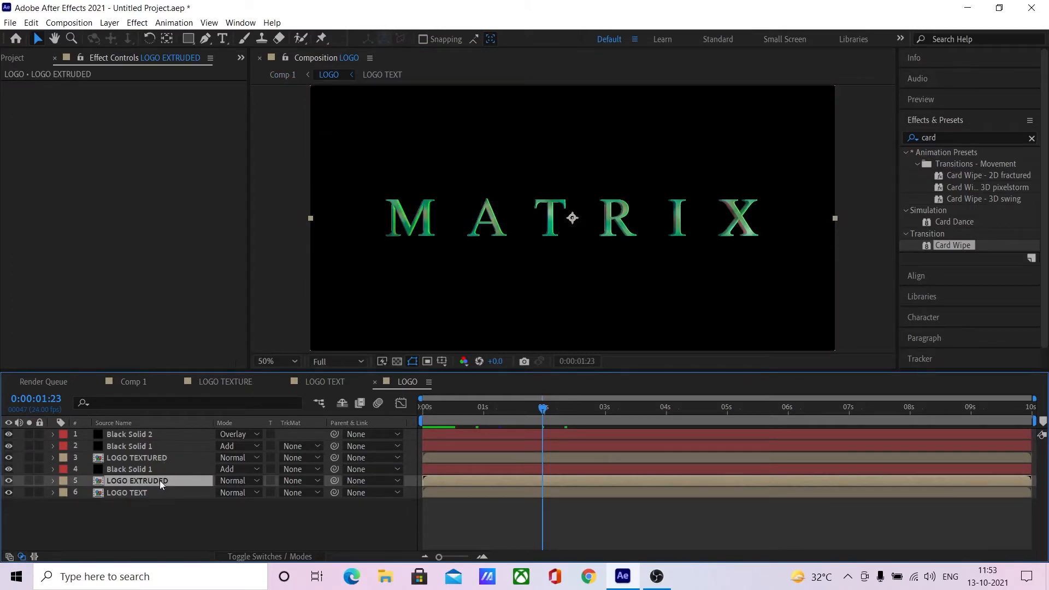
left_click(961, 139)
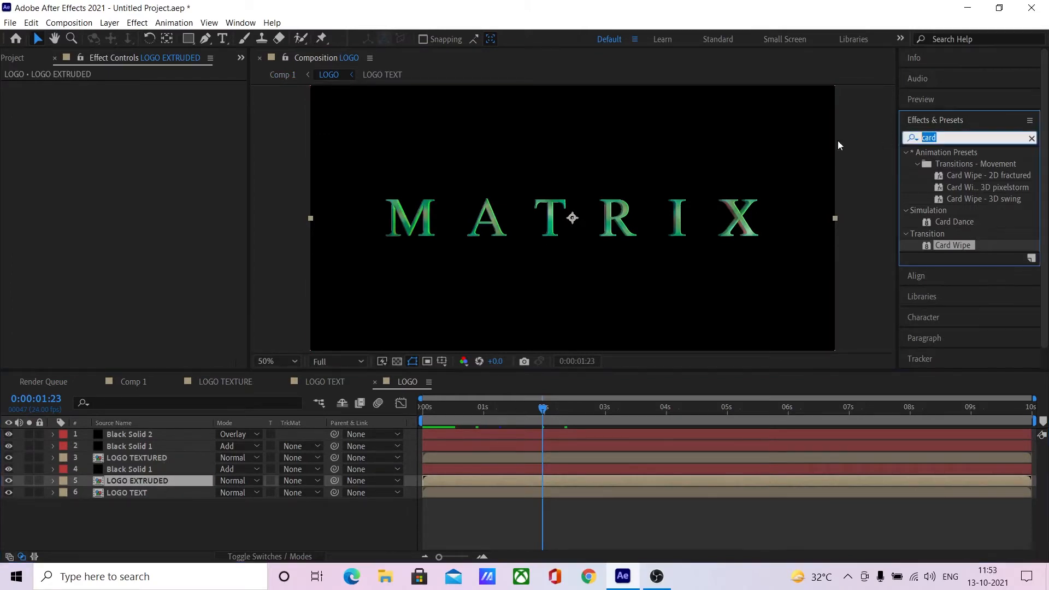
type("cur")
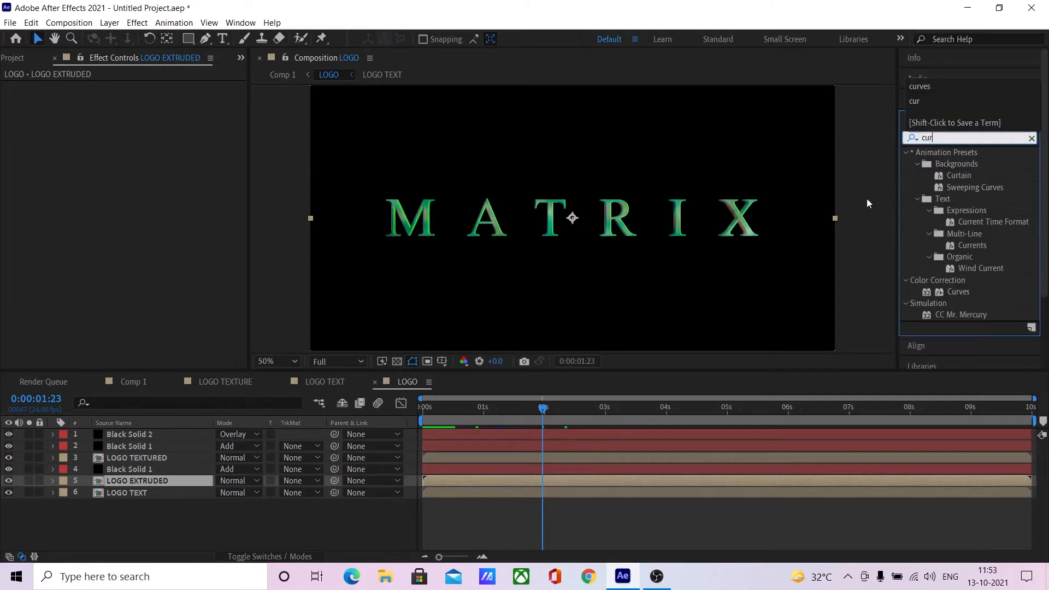
left_click_drag(963, 292, 192, 488)
- Pull down the midtones of the LOGO EXTRUDED layer's RGB curve, and scrub Comp 1 to 0:00:04:00
key("slash")
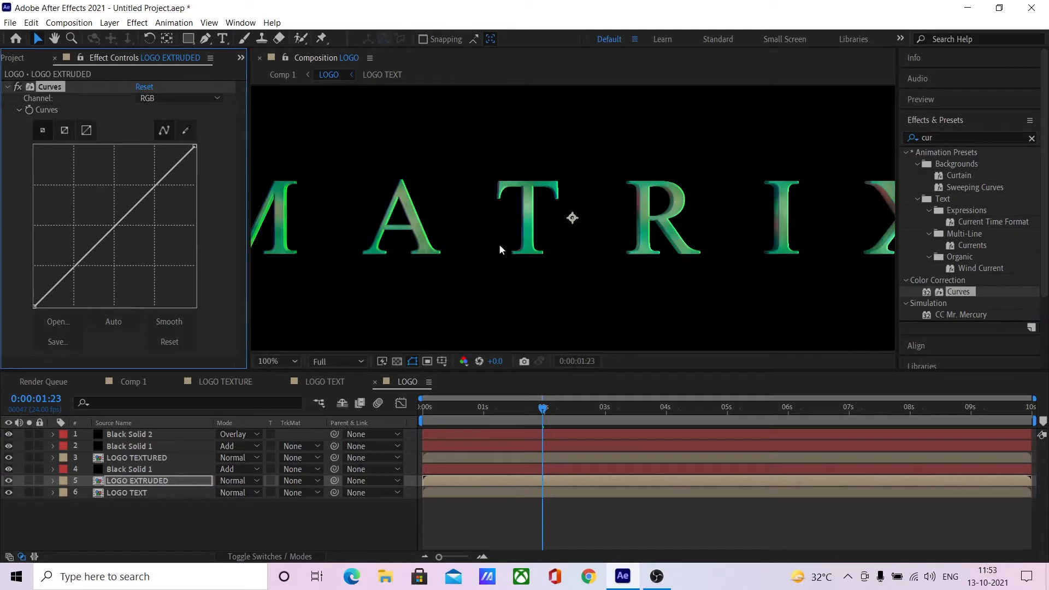
left_click_drag(115, 226, 138, 240)
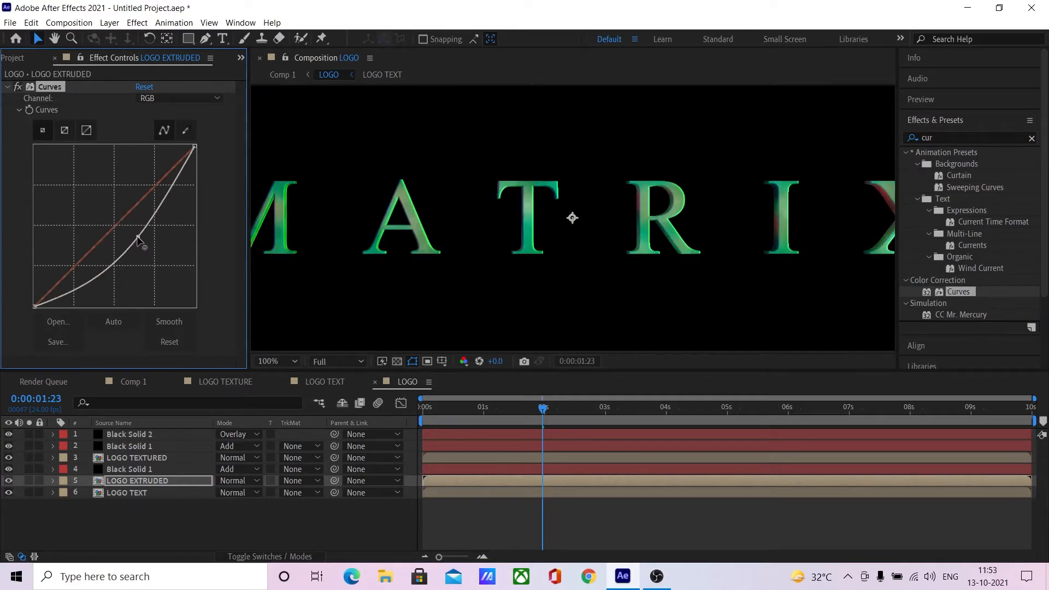
left_click(125, 383)
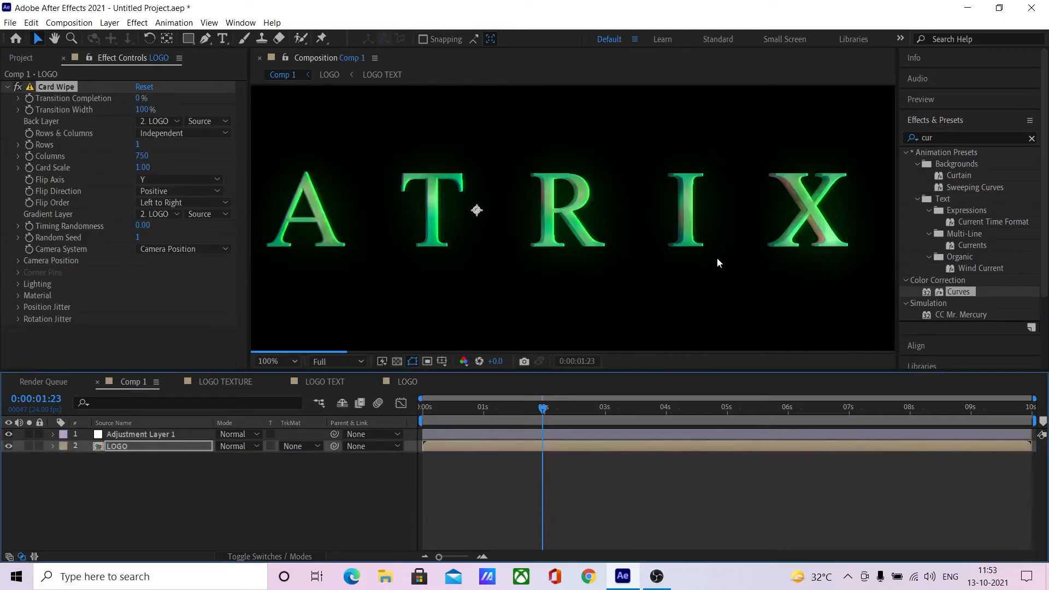
key("comma")
key("comma")
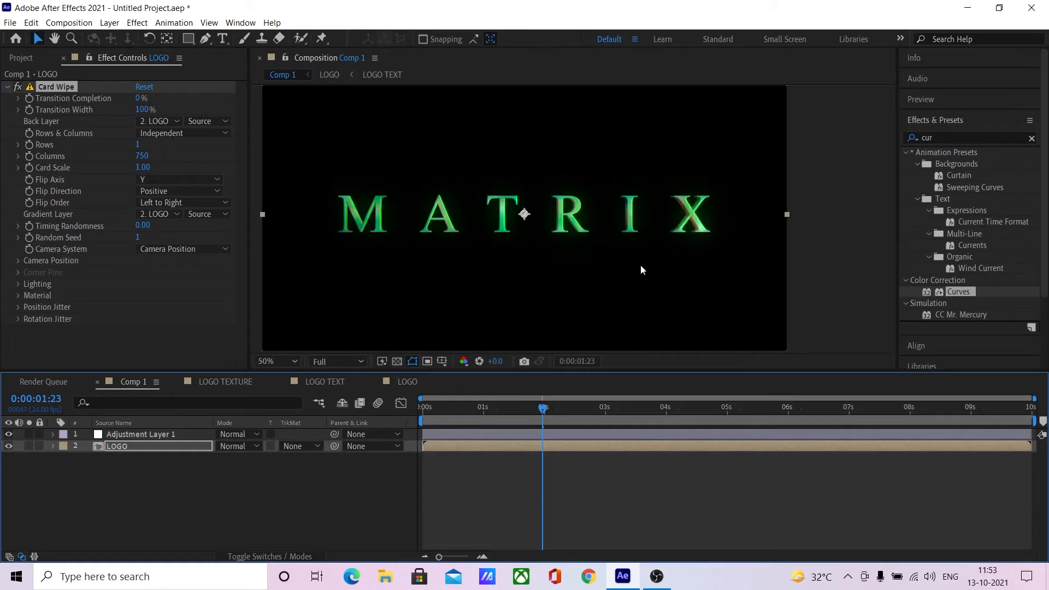
left_click_drag(464, 414, 666, 410)
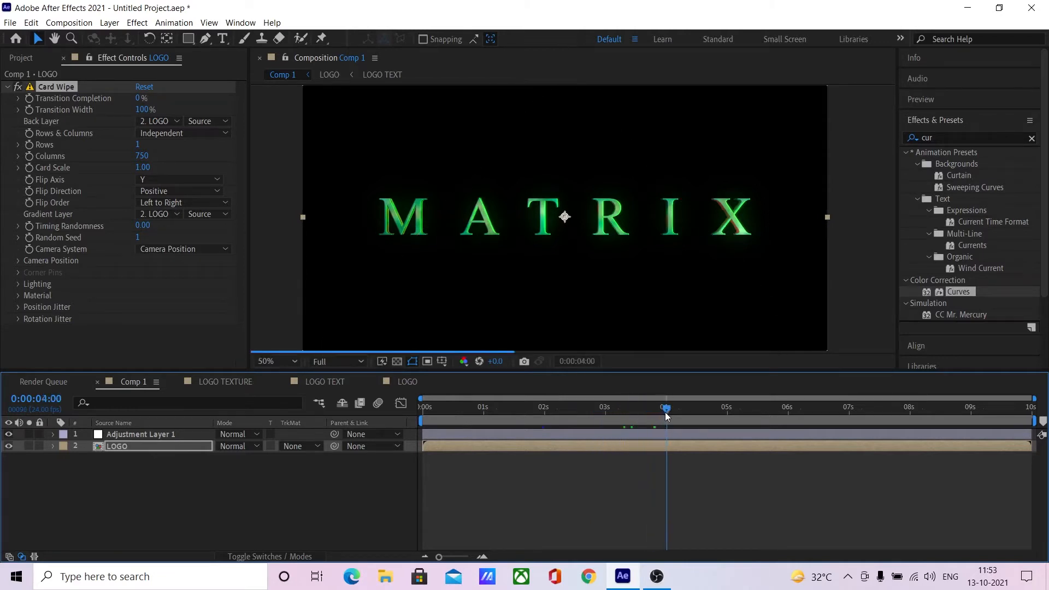
- Keyframe the LOGO layer's Card Wipe Y Jitter Amount at 0 at 0:00:04:00 and reveal the layer's keyframes in the timeline
left_click(128, 449)
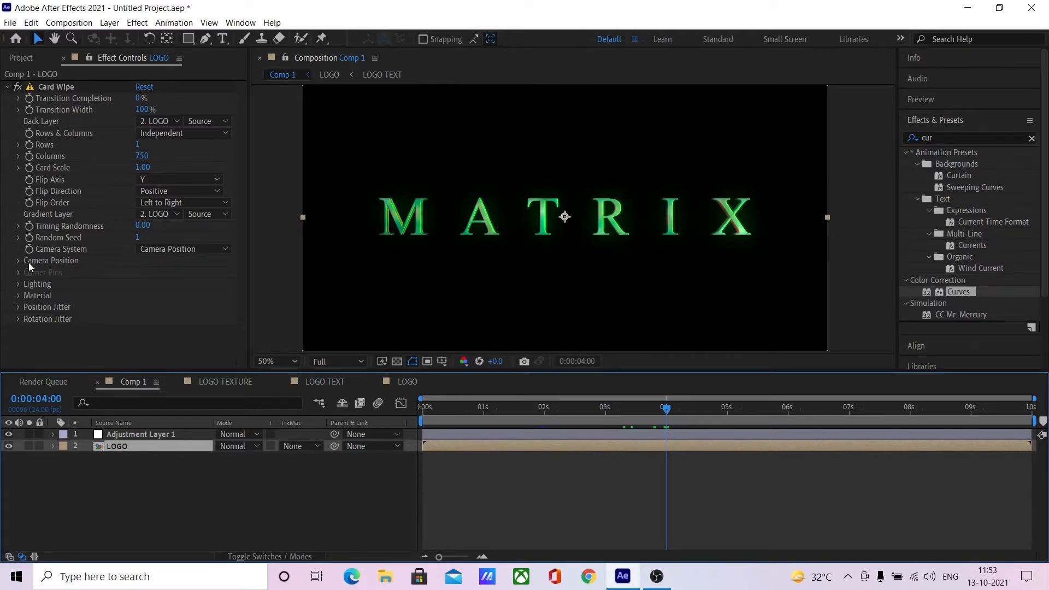
left_click(17, 307)
scroll(15, 307, "down", 1)
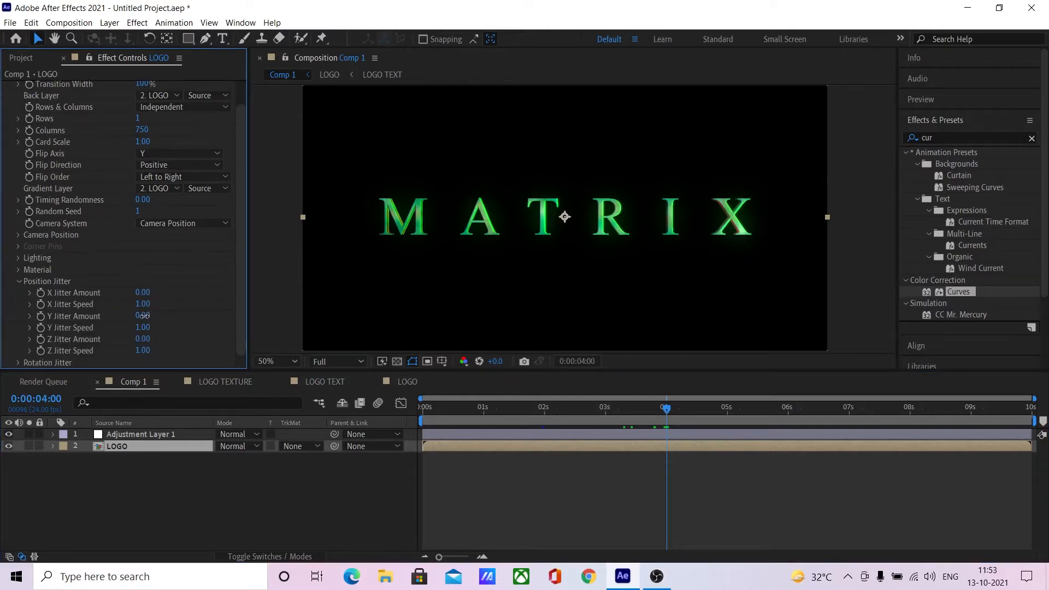
left_click_drag(144, 315, 160, 316)
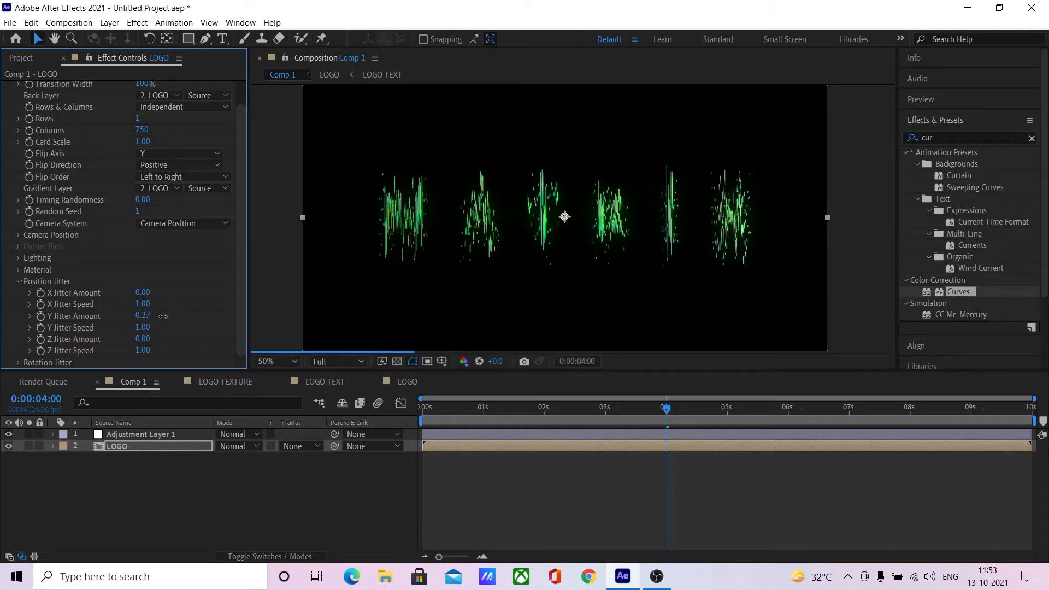
left_click(146, 315)
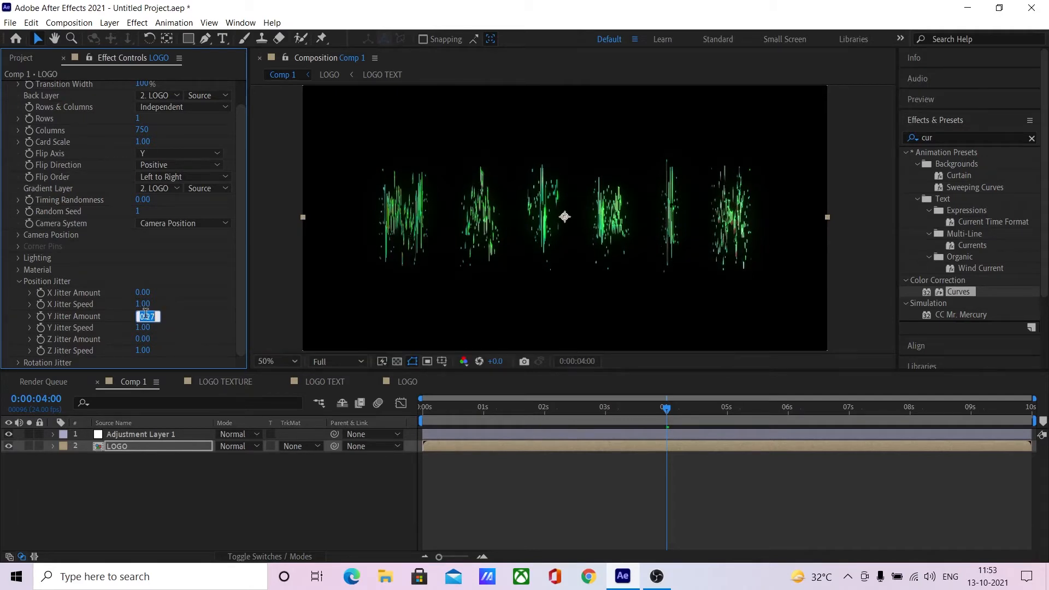
type("0")
key("Return")
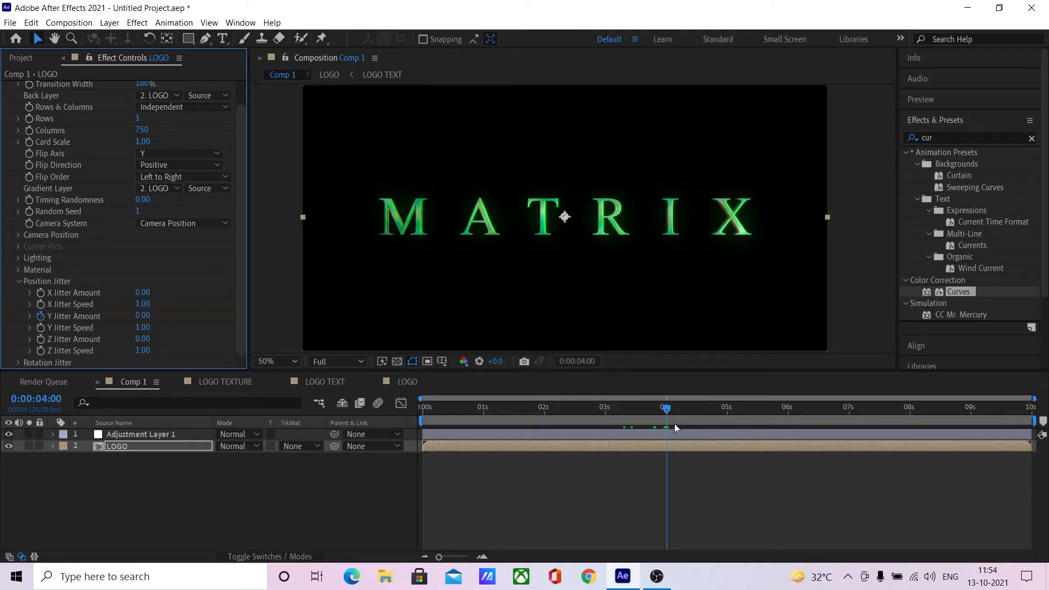
left_click(179, 445)
key("u")
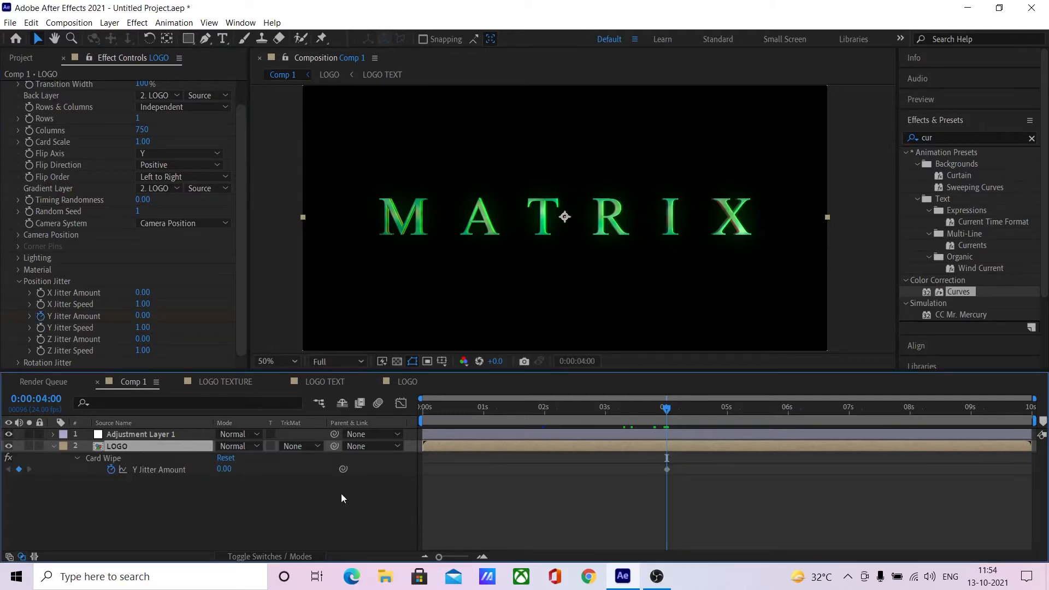
- Keyframe the Card Wipe's Y Jitter Amount to 0.4 at 0:00:06:00
left_click_drag(667, 409, 789, 427)
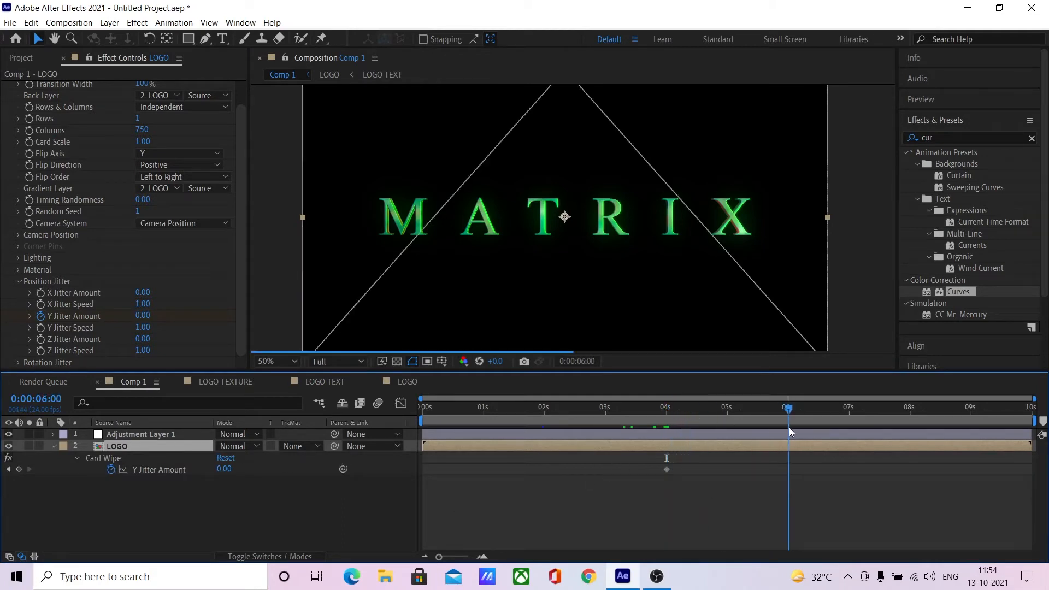
left_click(145, 317)
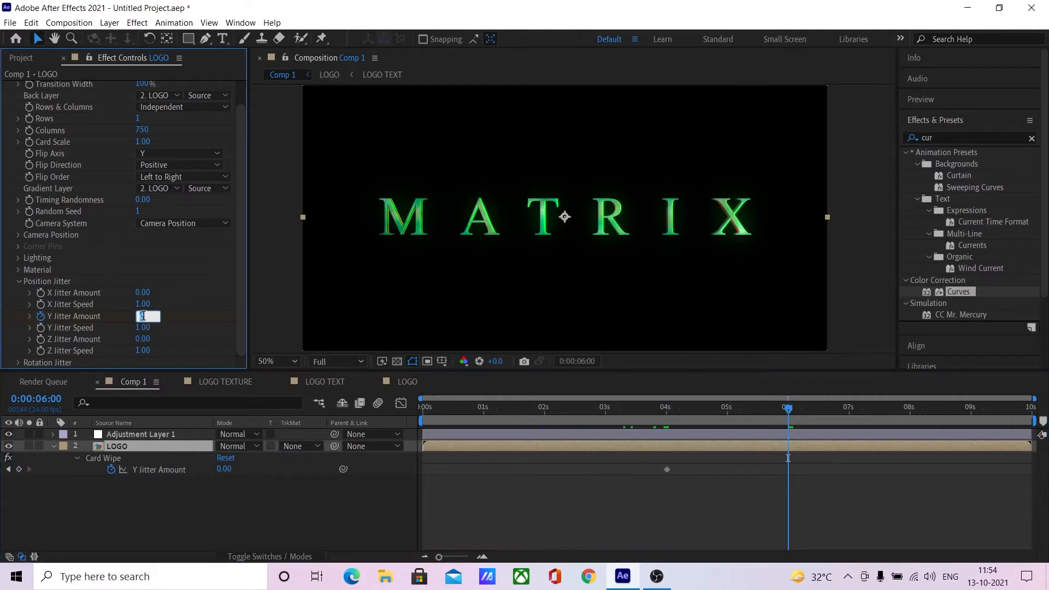
type("0.5")
key("Return")
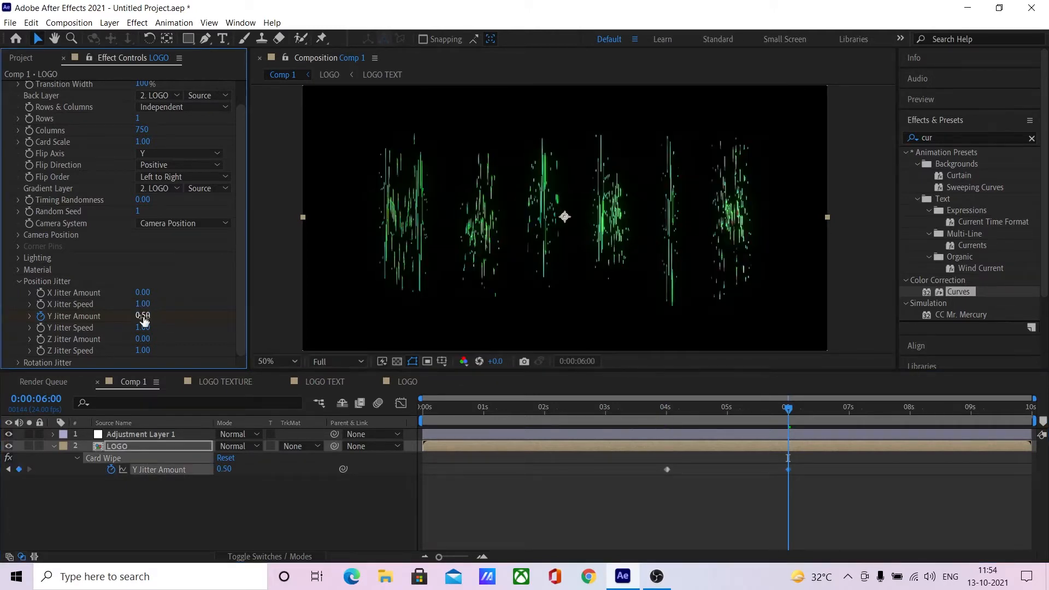
left_click(143, 318)
type("0.4")
key("Return")
- Lower the preview resolution to Quarter and play the jitter animation from just before 0:00:04:00
left_click(335, 362)
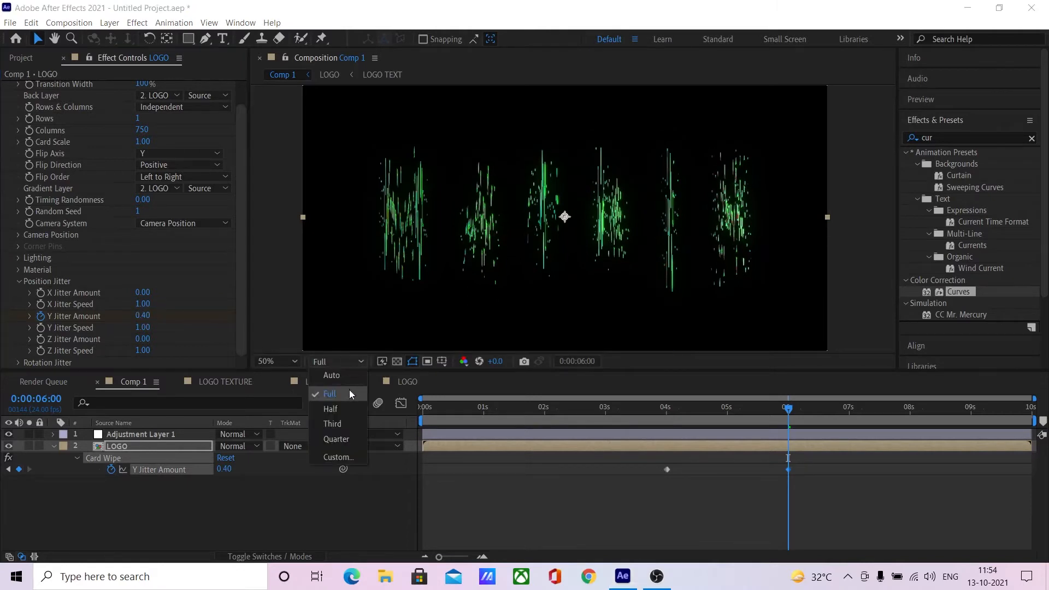
left_click(343, 409)
left_click(660, 409)
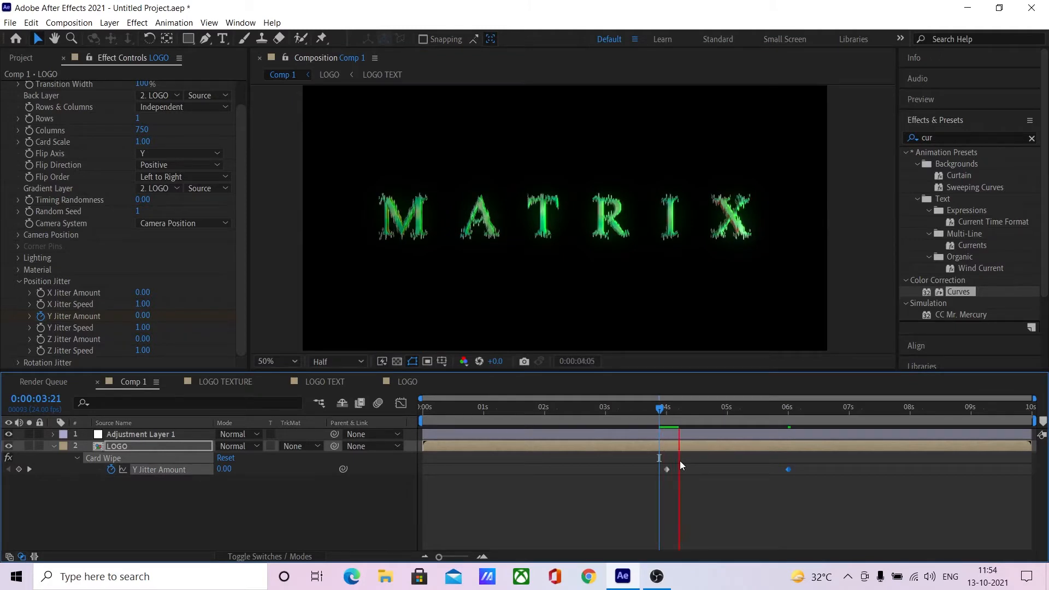
key("space")
left_click(335, 360)
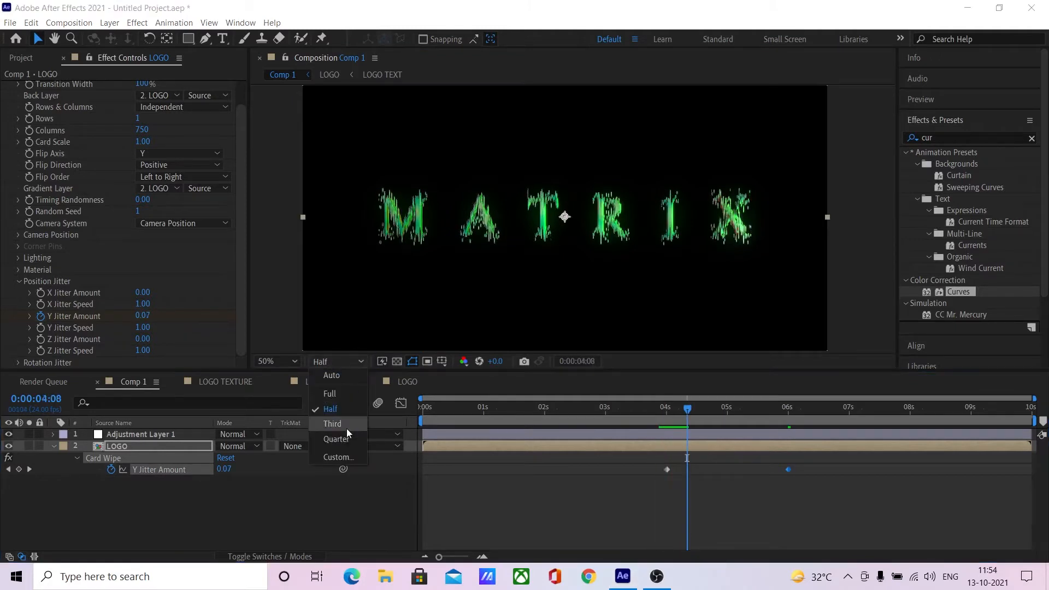
left_click(336, 439)
left_click(662, 415)
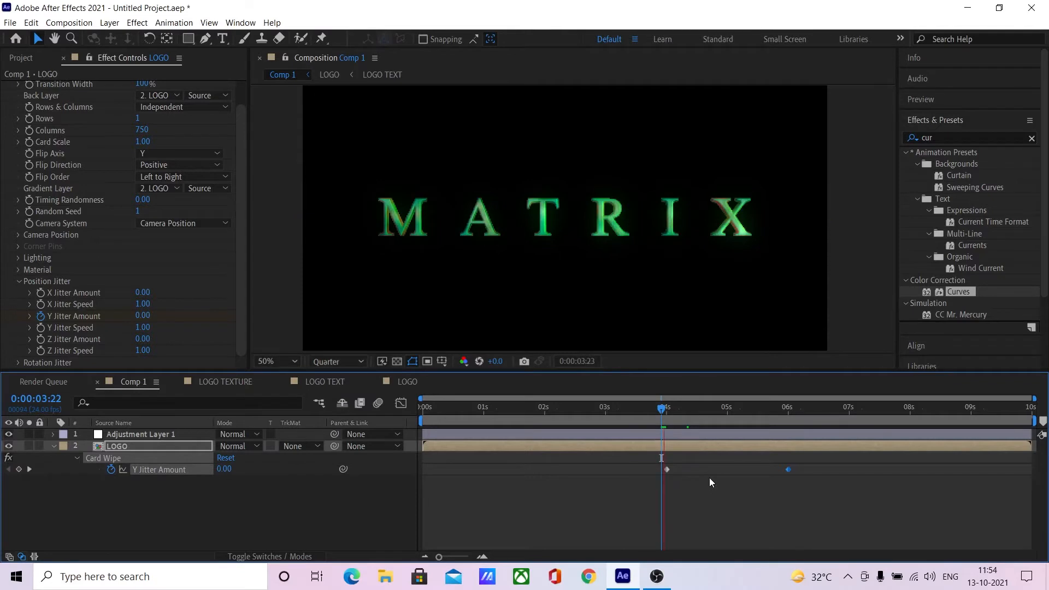
key("space")
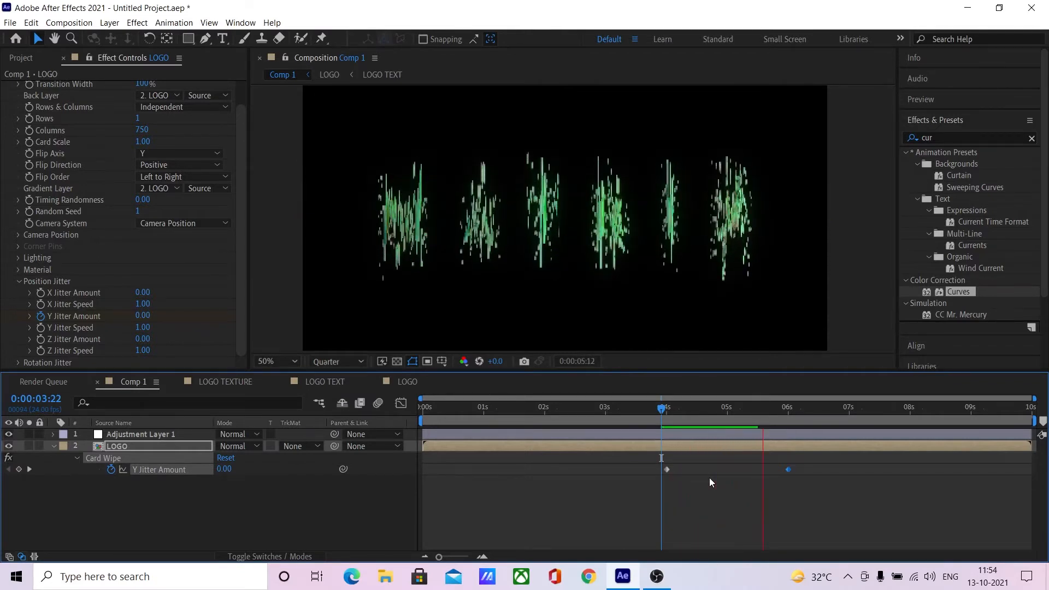
key("space")
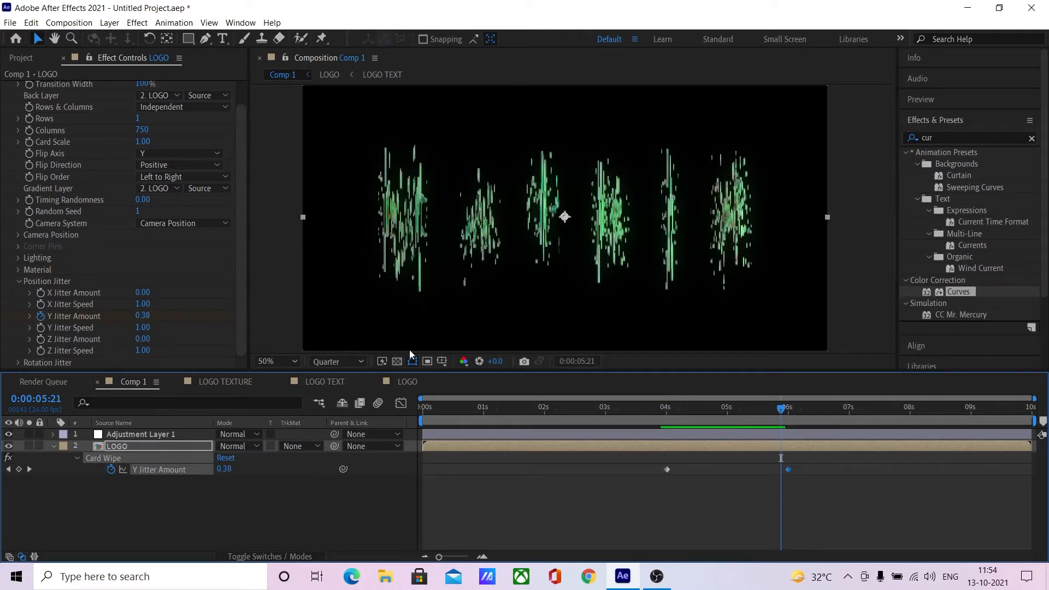
- Set the Card Wipe's X, Y and Z Jitter Speed to 0 and play the animation from 0:00:04:00
left_click(140, 328)
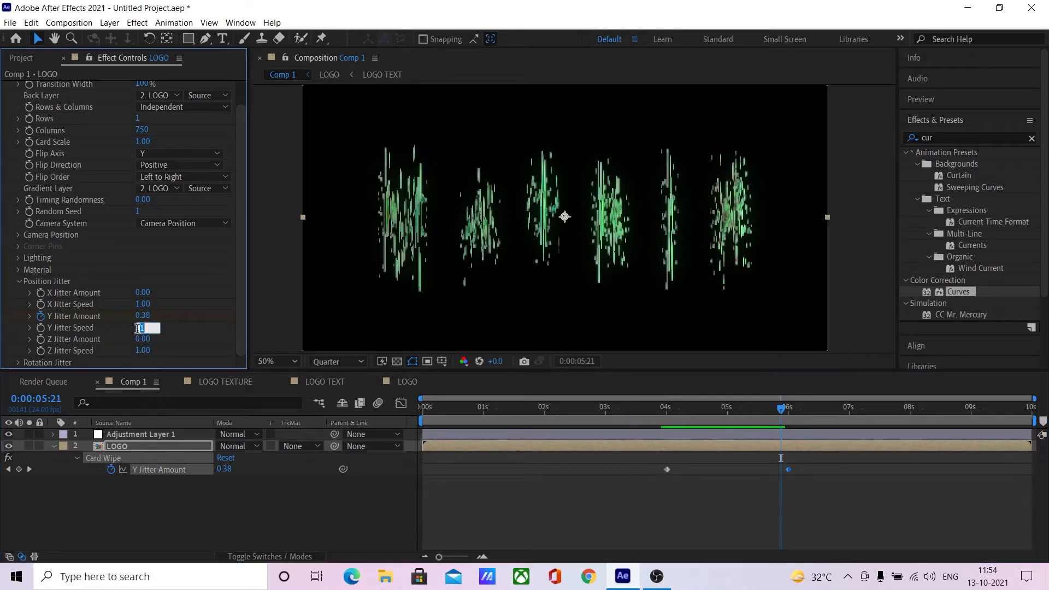
key("Return")
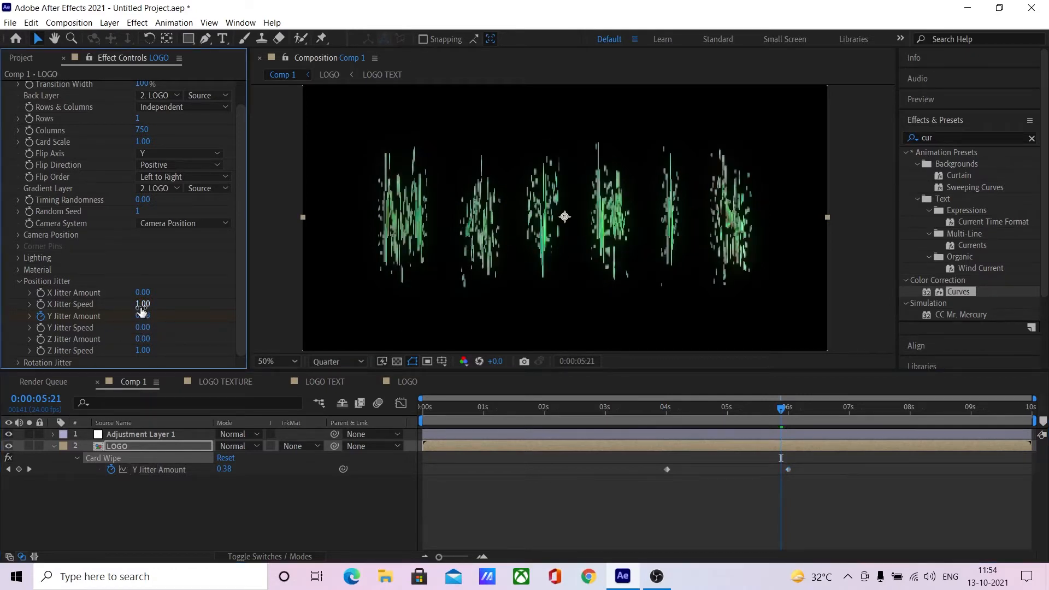
left_click(143, 304)
type("0")
key("Return")
left_click(143, 351)
key("Return")
left_click(667, 409)
key("space")
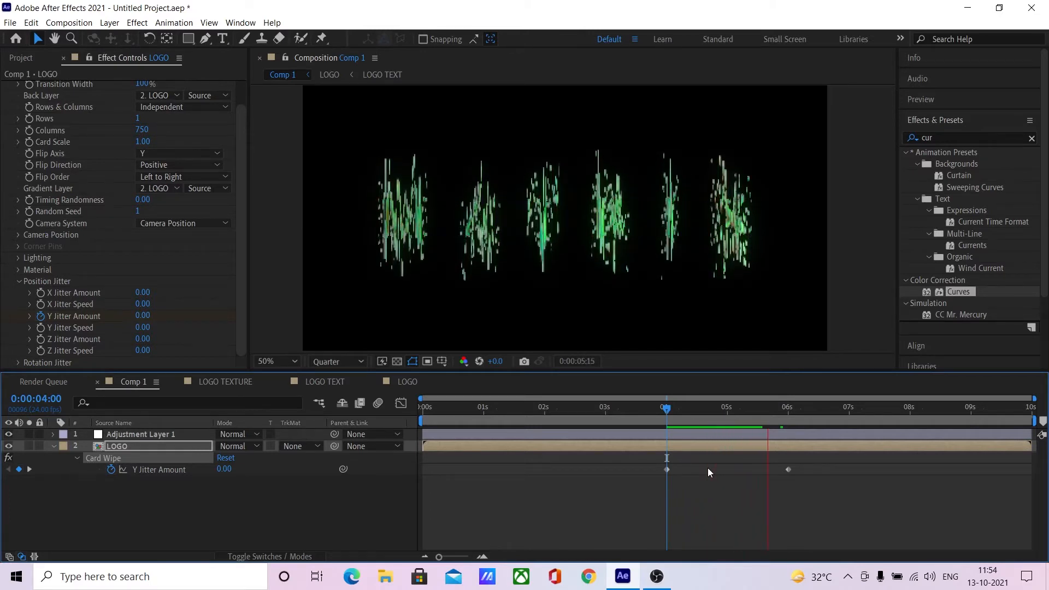
key("space")
- Inspect the scattered logo at Full preview resolution and return the preview to Quarter
left_click(338, 362)
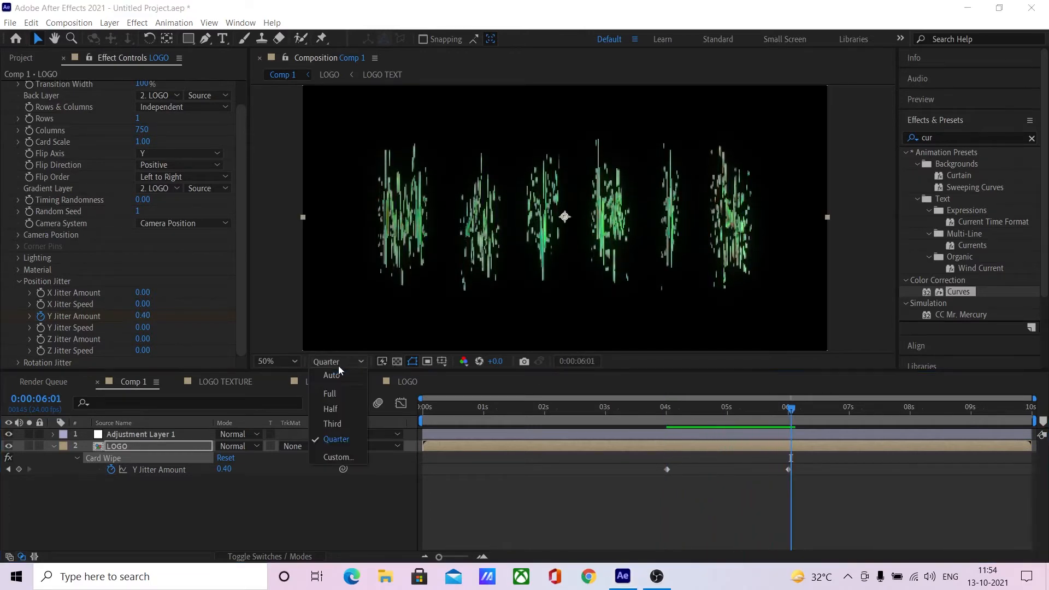
left_click(346, 396)
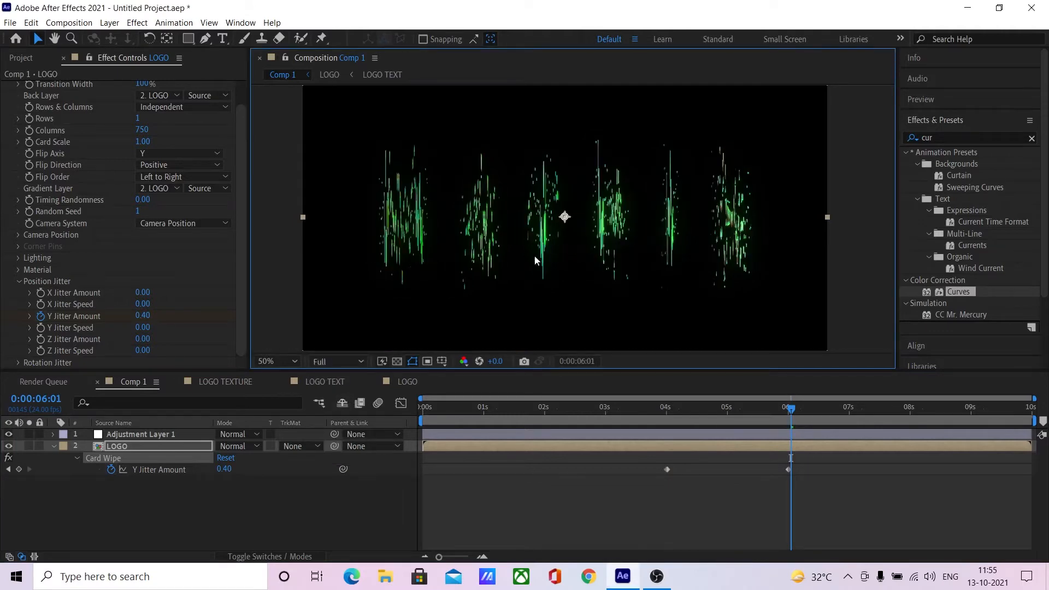
key("slash")
scroll(616, 188, "down", 1)
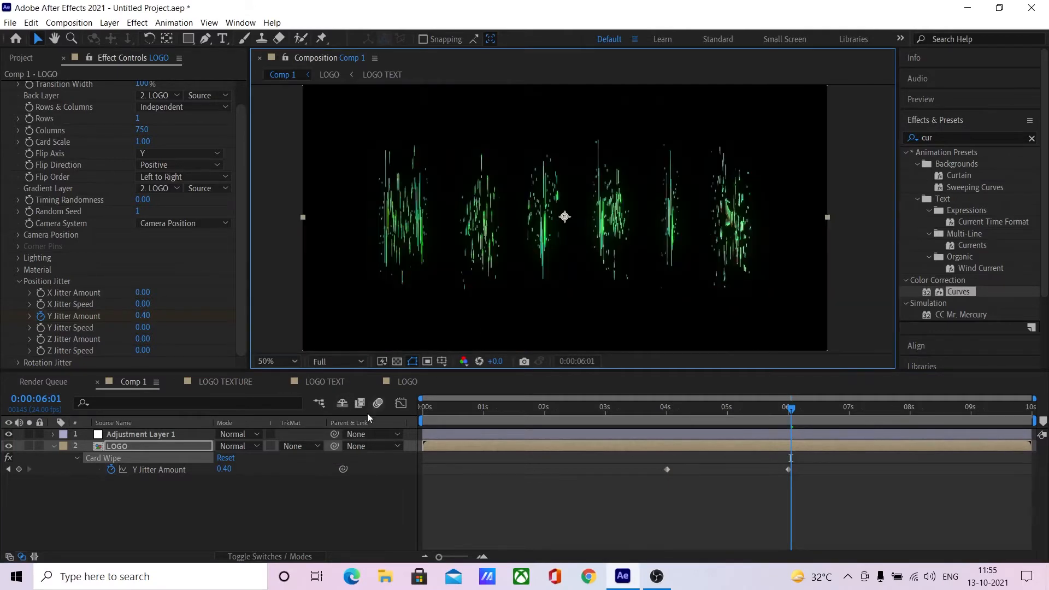
left_click(331, 362)
left_click(356, 439)
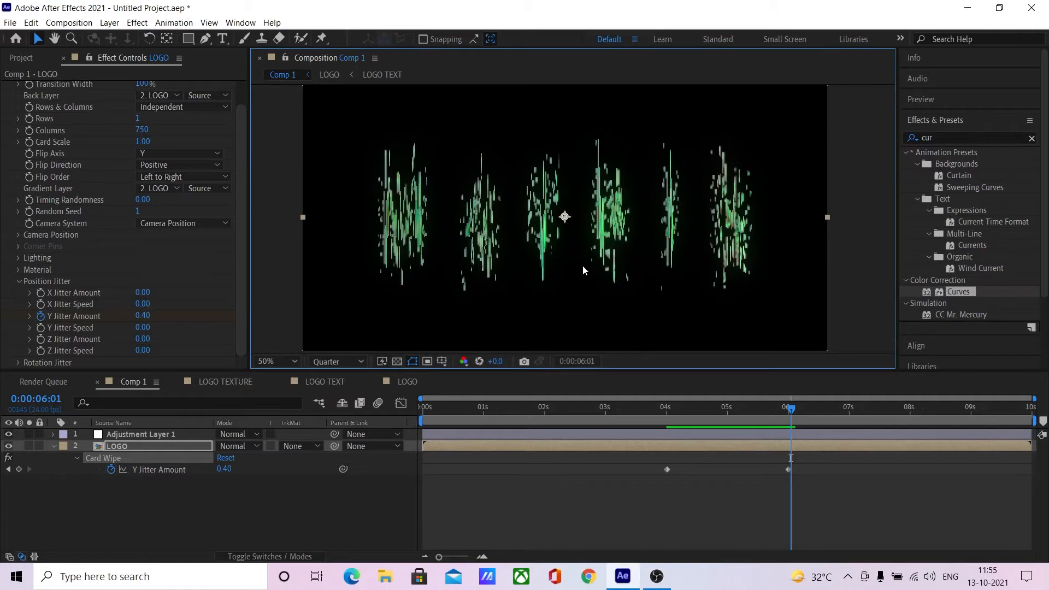
- Add a Position keyframe at 960, 540 to the LOGO layer at 0:00:04:00
left_click(670, 411)
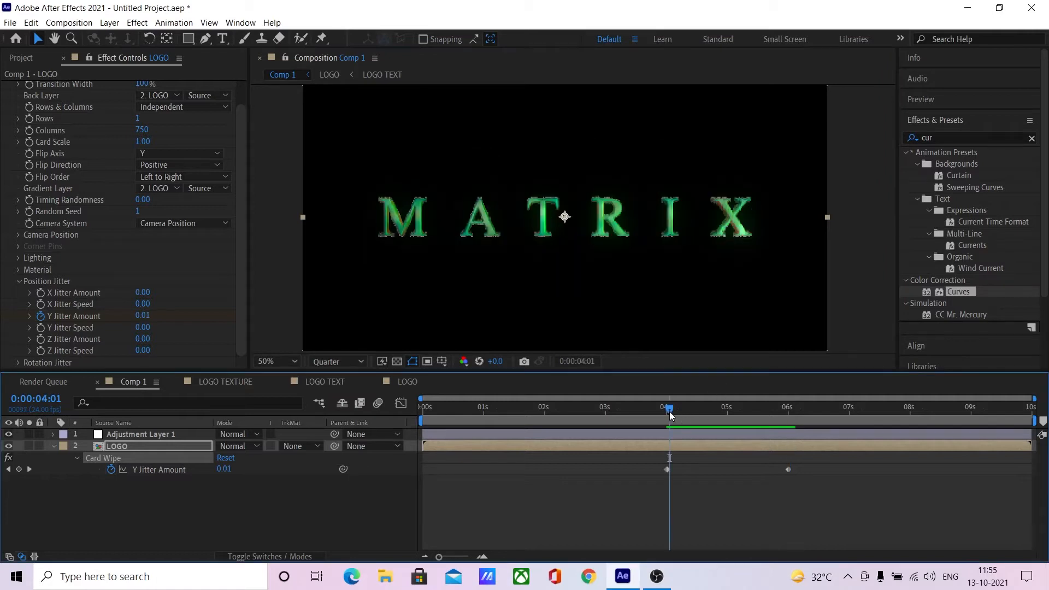
mouse_move(669, 413)
left_mouse_down()
mouse_move(799, 426)
mouse_move(671, 428)
left_mouse_up()
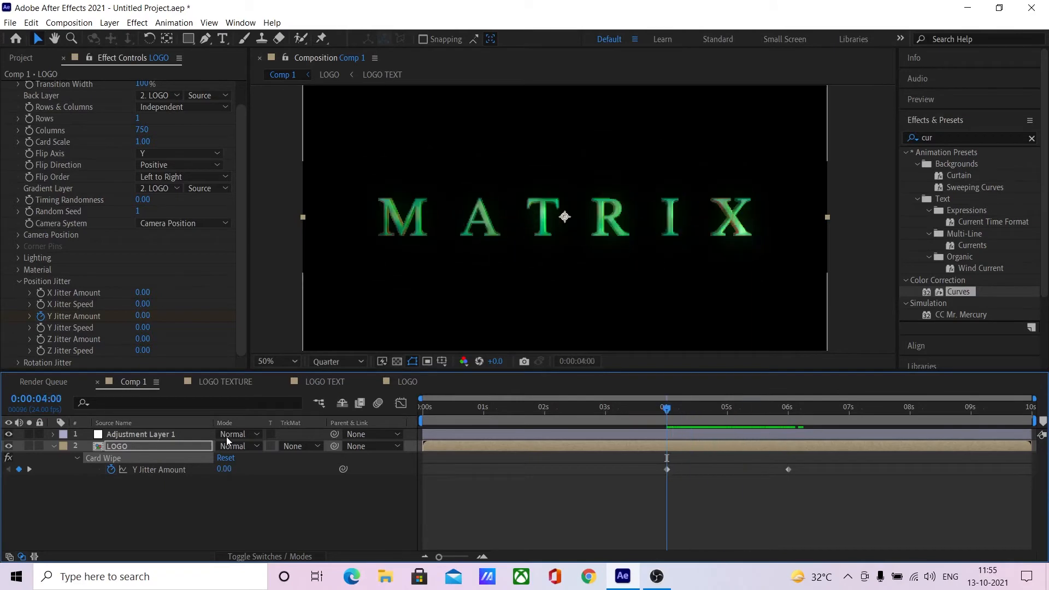
left_click(163, 445)
key("p")
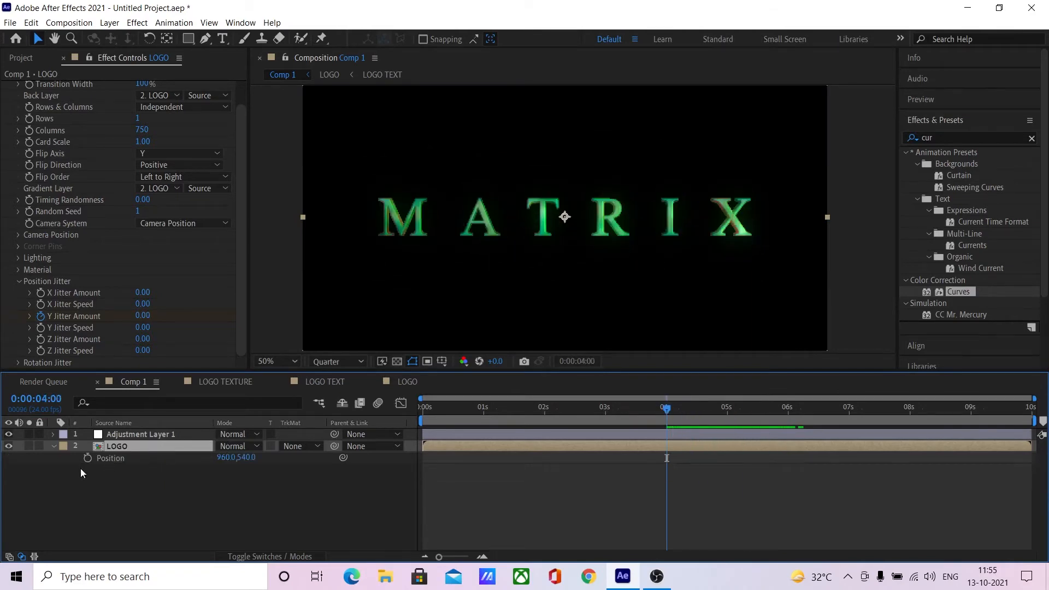
left_click(88, 458)
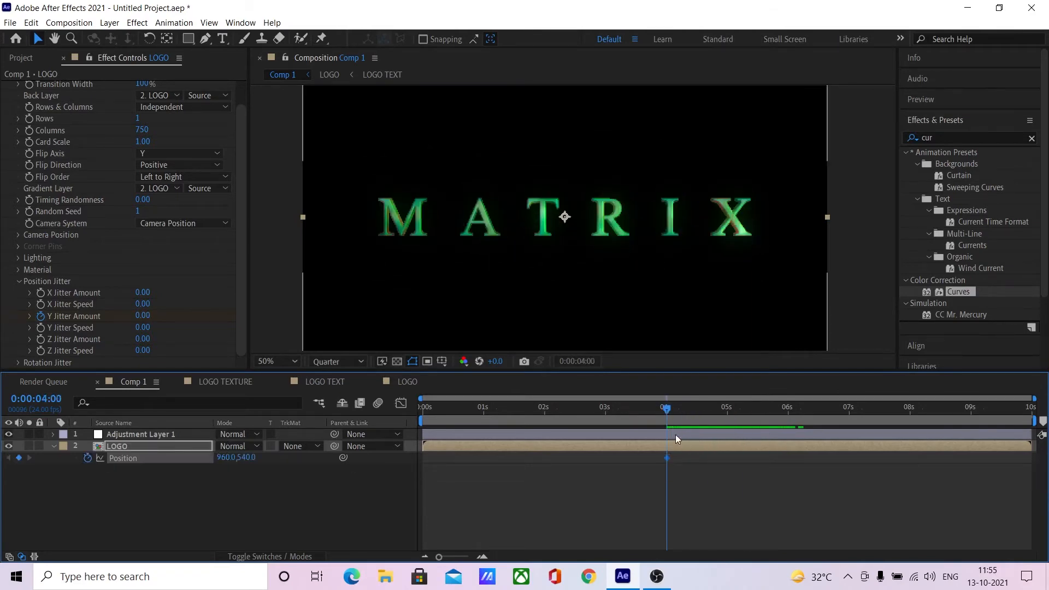
- Set the LOGO layer's vertical Position to 1372 at 0:00:06:00 and move that keyframe to 0:00:07:00
left_click(143, 444)
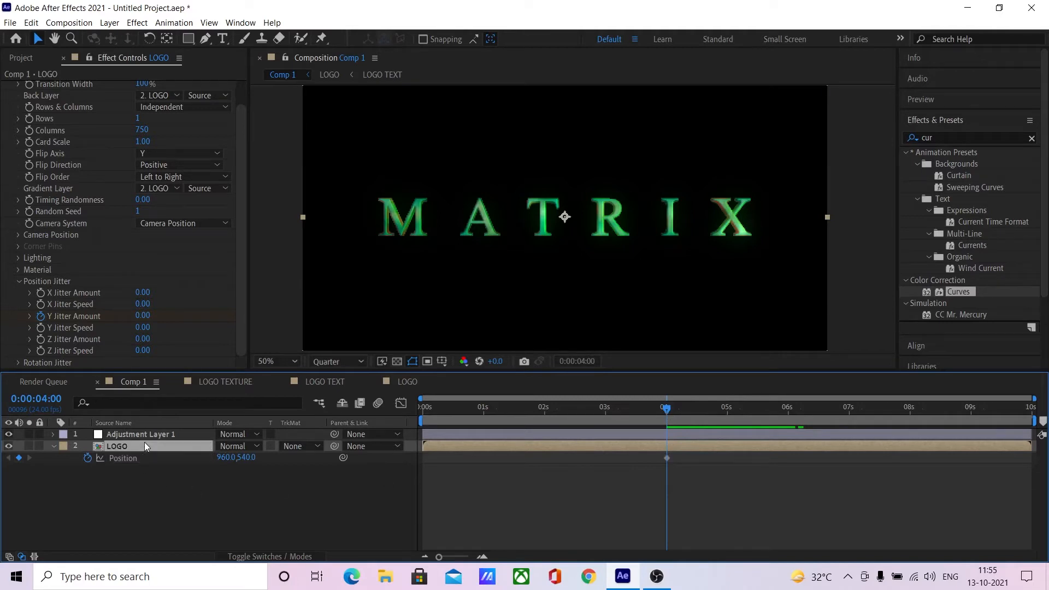
key("u")
left_click_drag(668, 409, 785, 424)
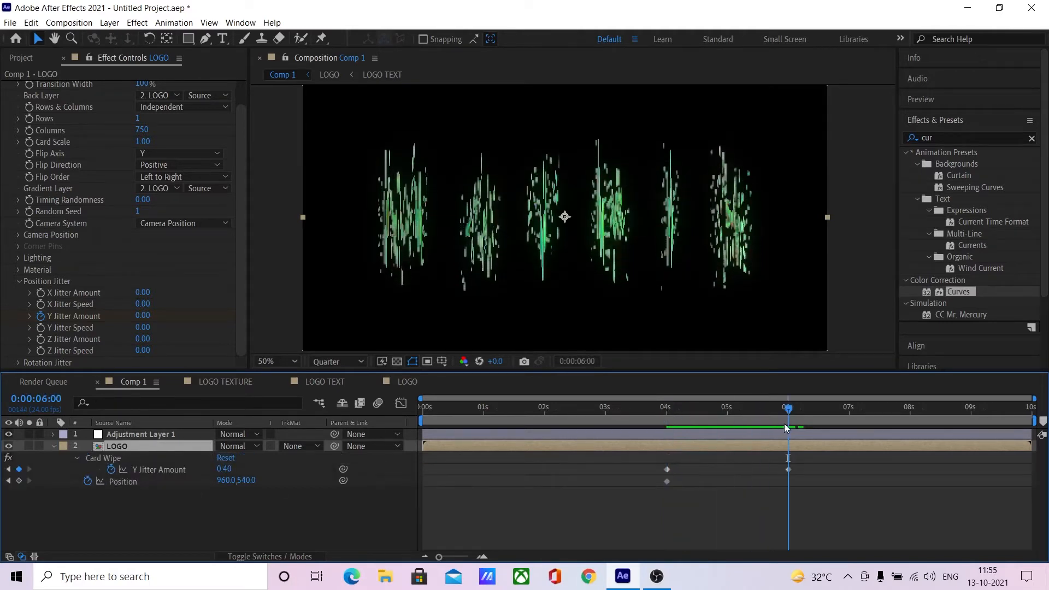
left_click_drag(247, 481, 787, 503)
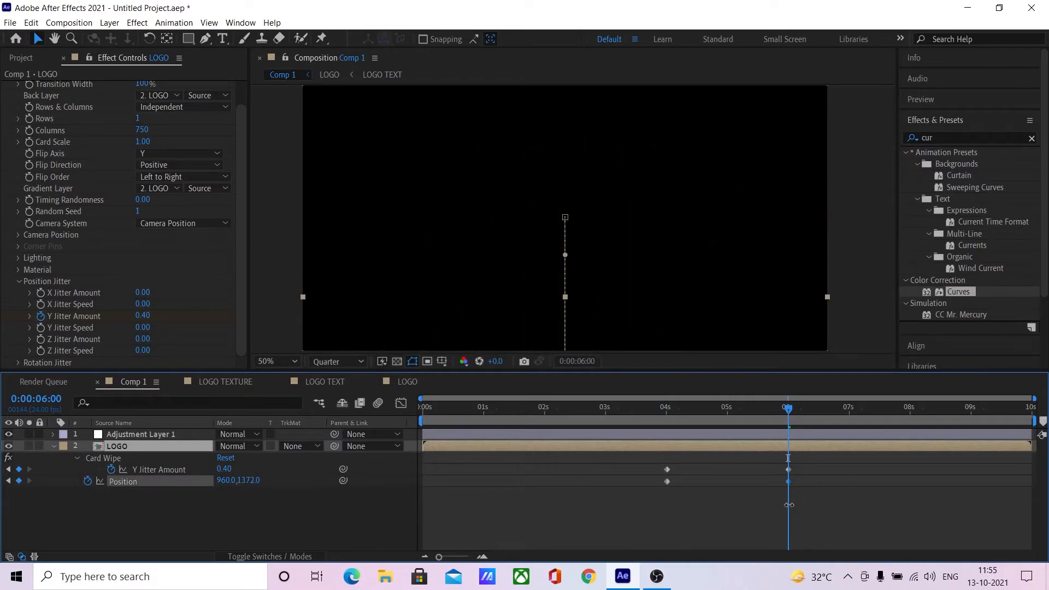
left_click(849, 409)
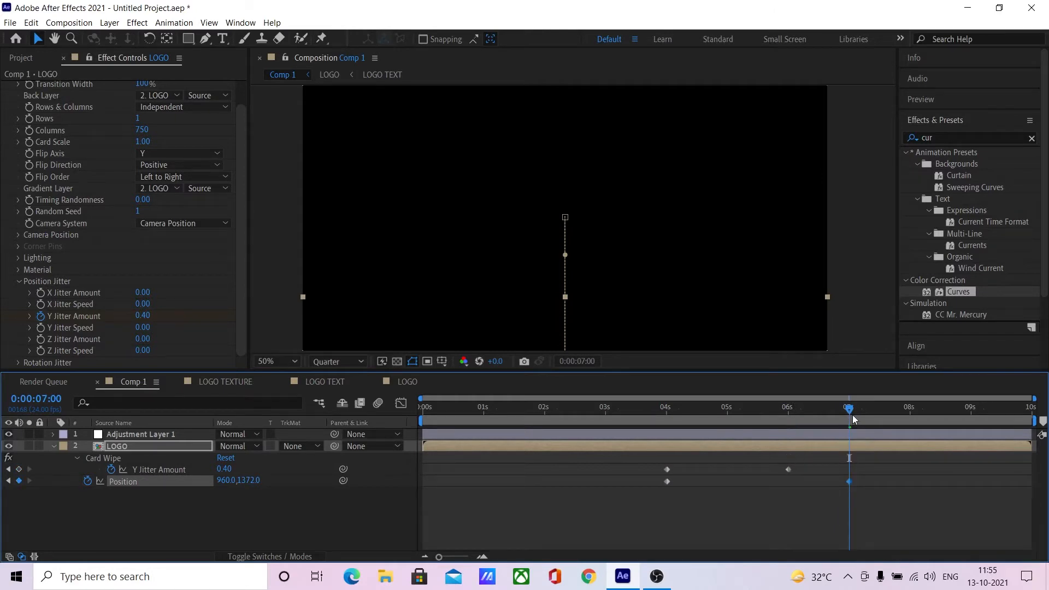
- Play the falling logo animation from 0:00:04:00 and return the playhead there
left_click_drag(849, 409, 664, 423)
key("space")
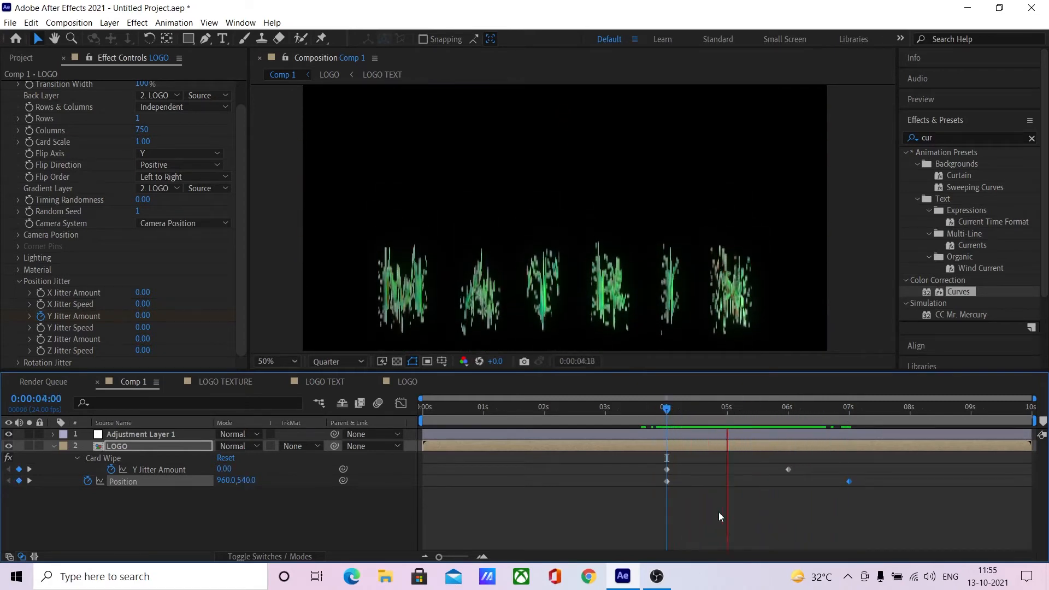
left_click(667, 410)
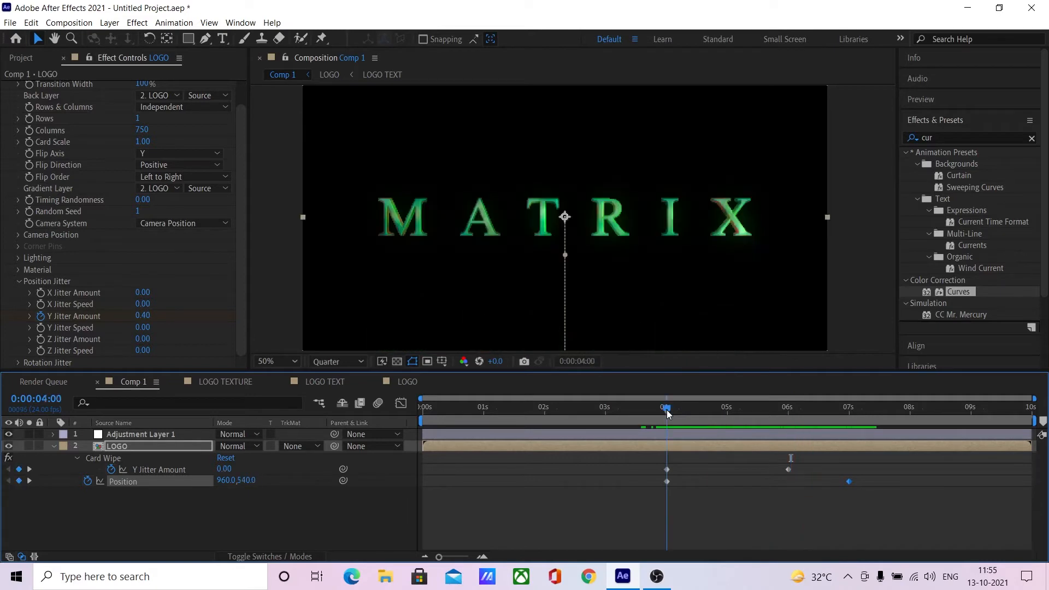
- Show the LOGO layer's Position in the Graph Editor and separate it into X and Y dimensions
left_click(401, 404)
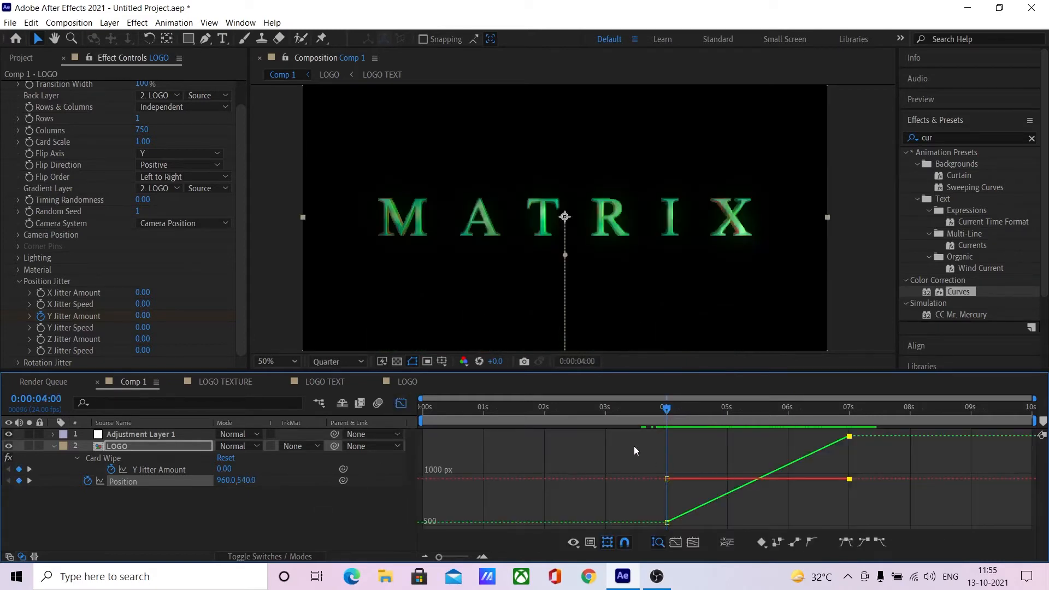
left_click(170, 500)
left_click(160, 486)
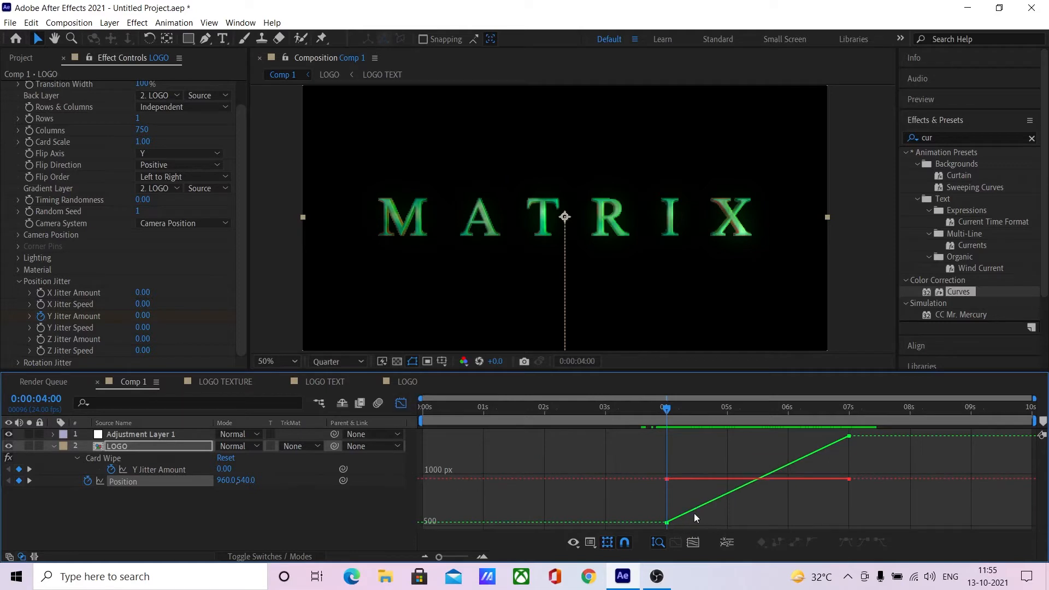
left_click(729, 542)
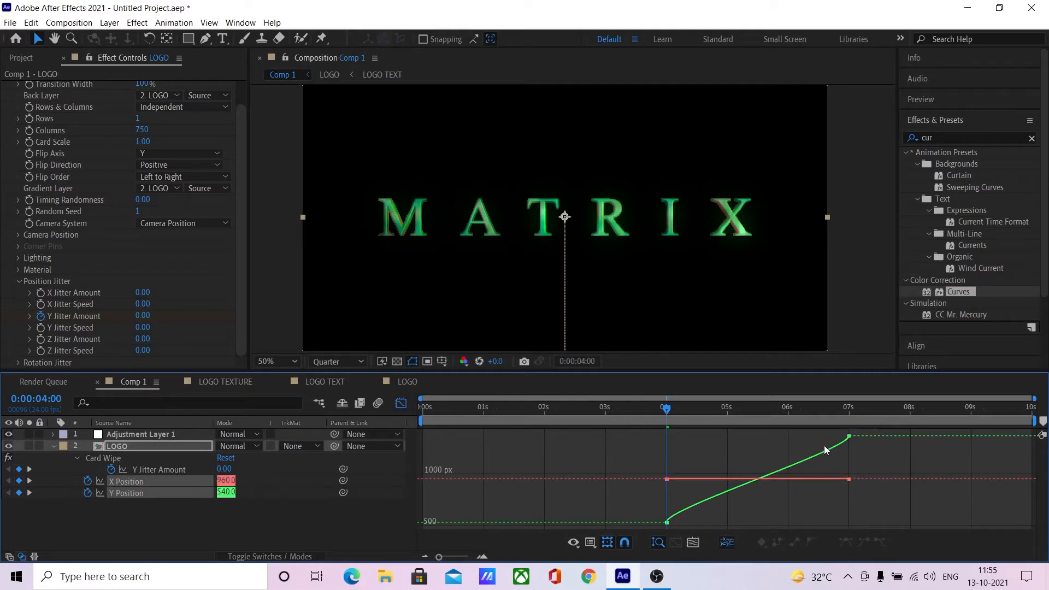
- Ease out the LOGO layer's Y Position keyframe at 0:00:04:00 and make its keyframe at 0:00:07:00 linear
left_click(222, 510)
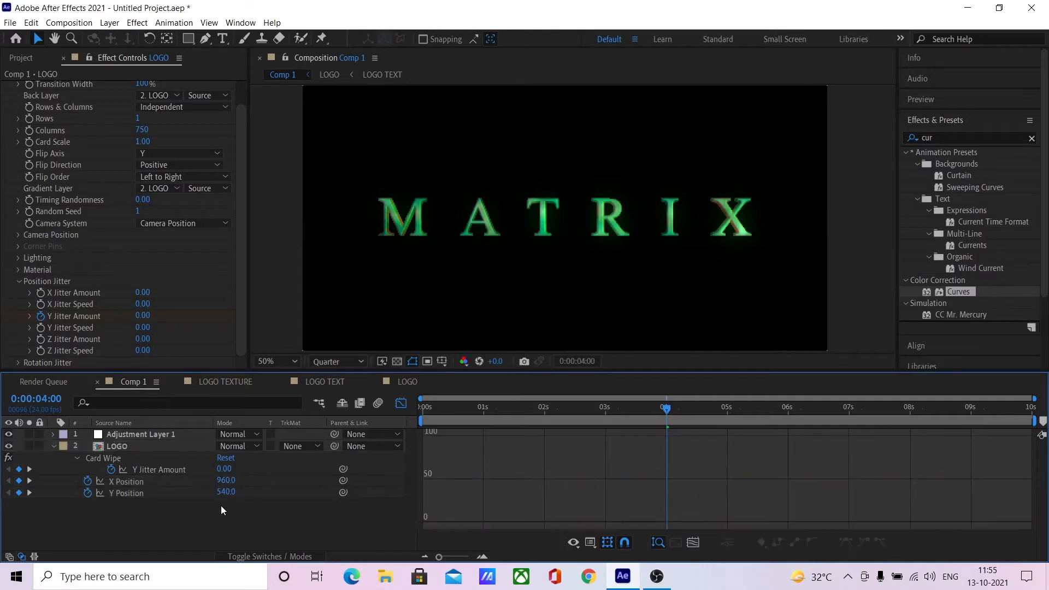
left_click(127, 494)
left_click(696, 500)
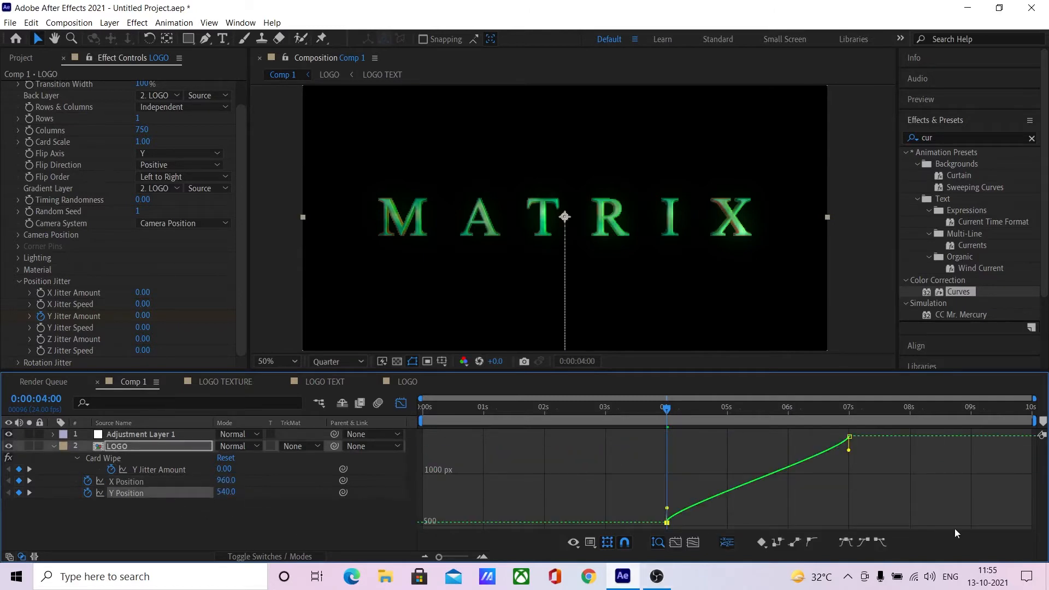
left_click(883, 542)
left_click_drag(876, 469, 807, 423)
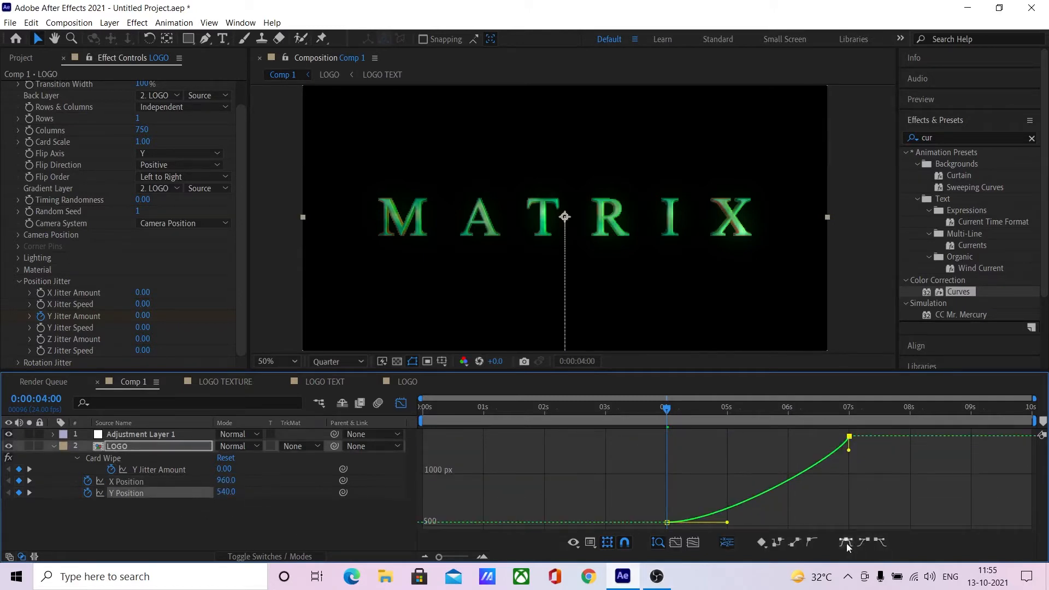
left_click(803, 544)
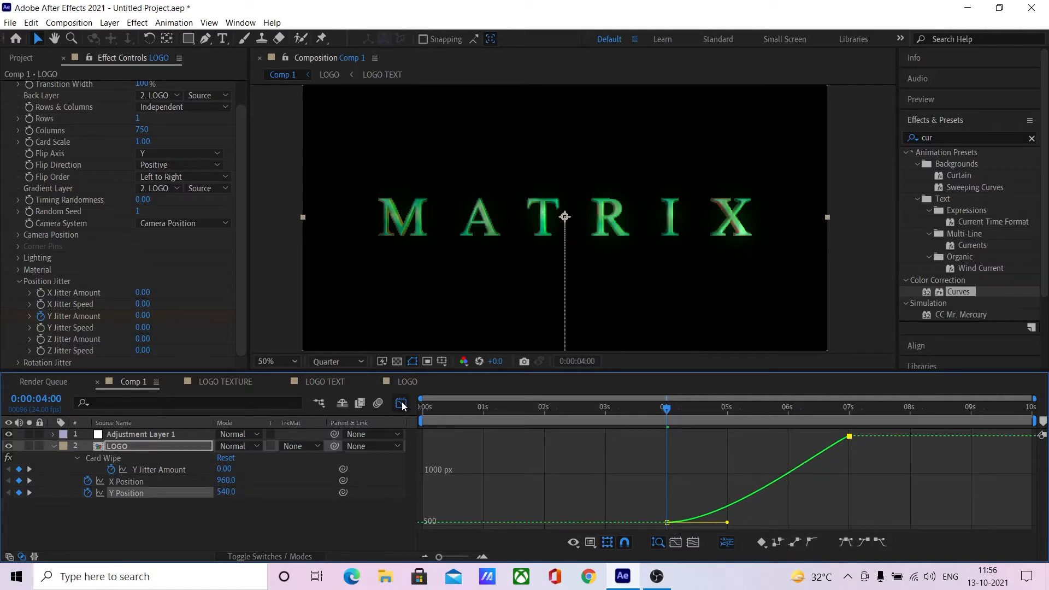
- Play the falling logo animation from 0:00:03:12 and put the playhead at 0:00:04:00
left_click(635, 408)
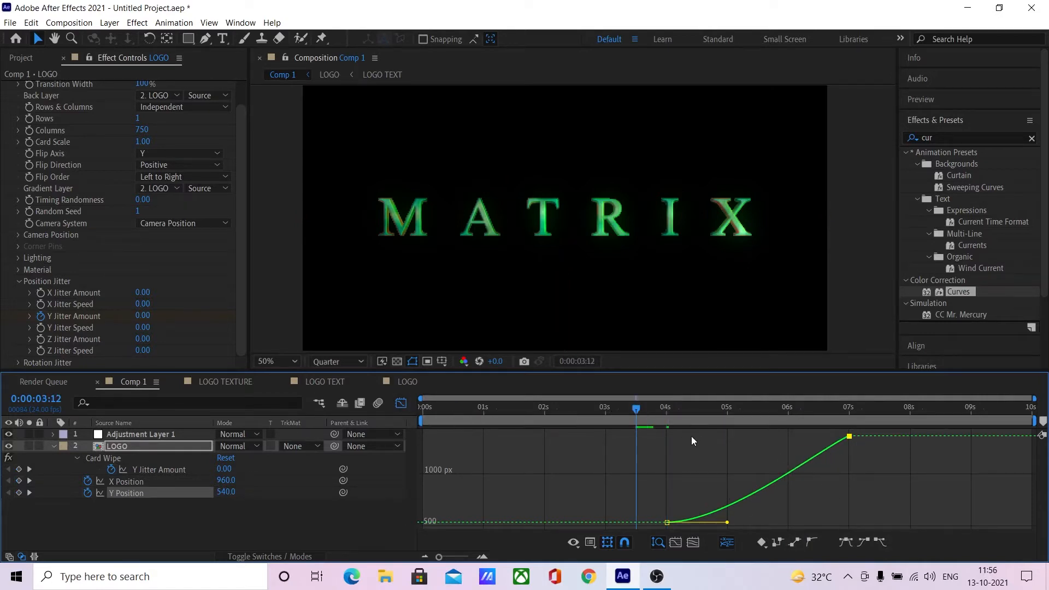
key("space")
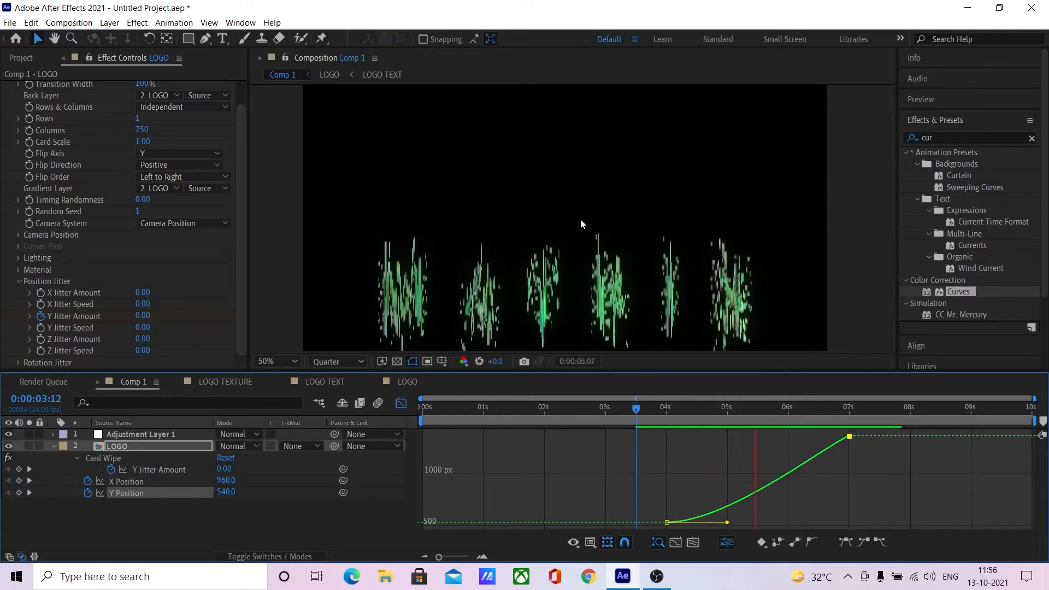
key("space")
left_click(665, 412)
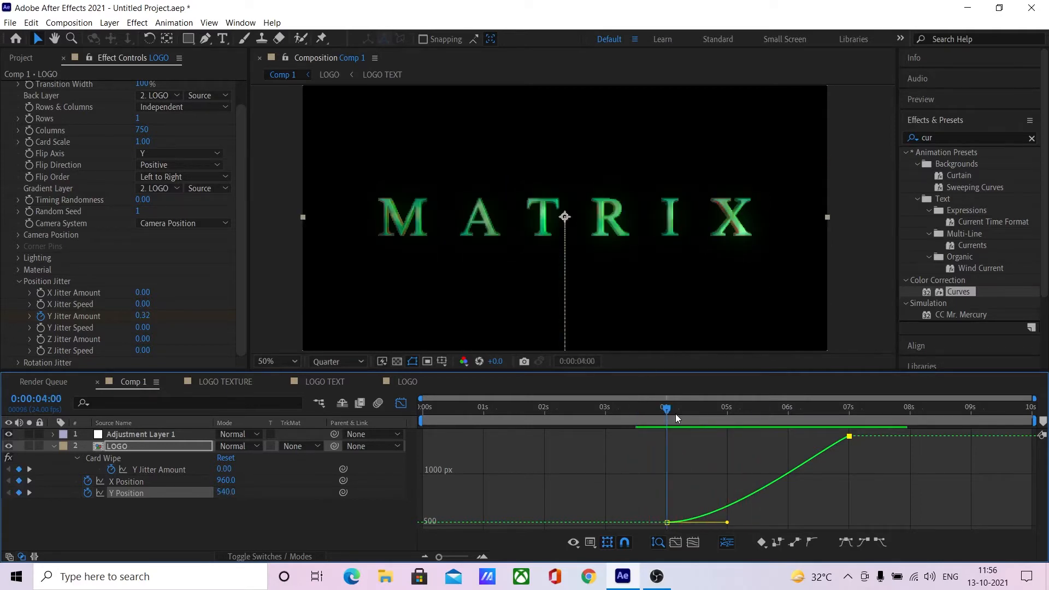
- Ease out the Card Wipe Y Jitter Amount keyframe at 0:00:04:00 and close the Graph Editor
left_click(159, 470)
left_click_drag(633, 469, 724, 564)
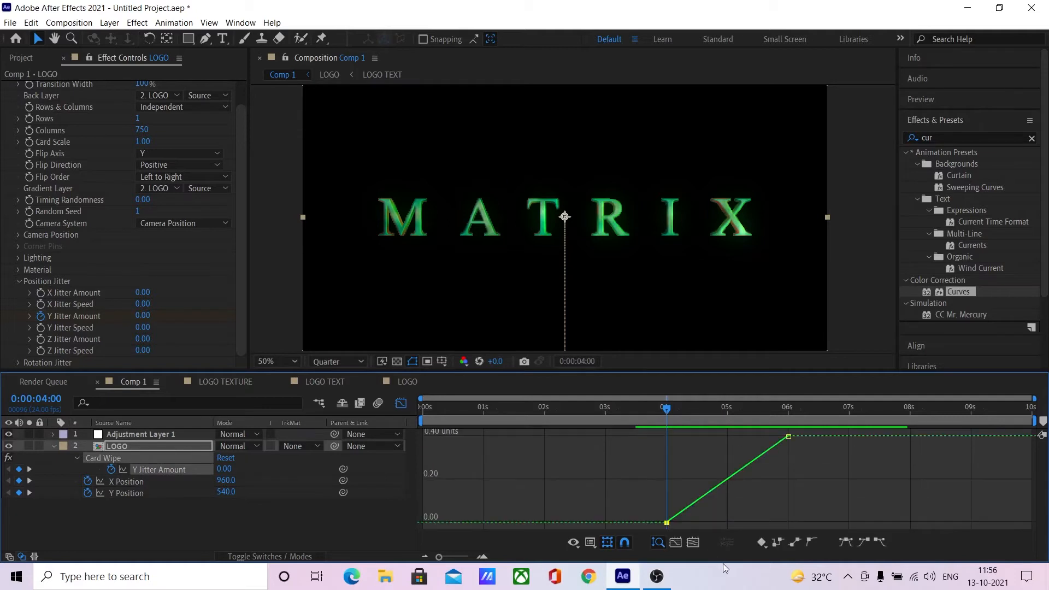
left_click(880, 549)
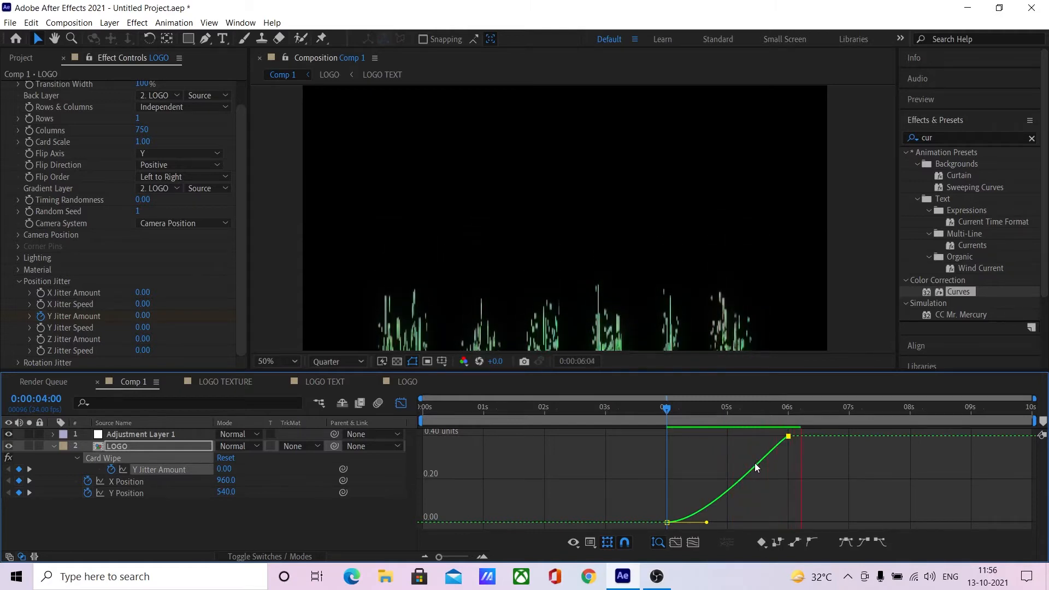
key("space")
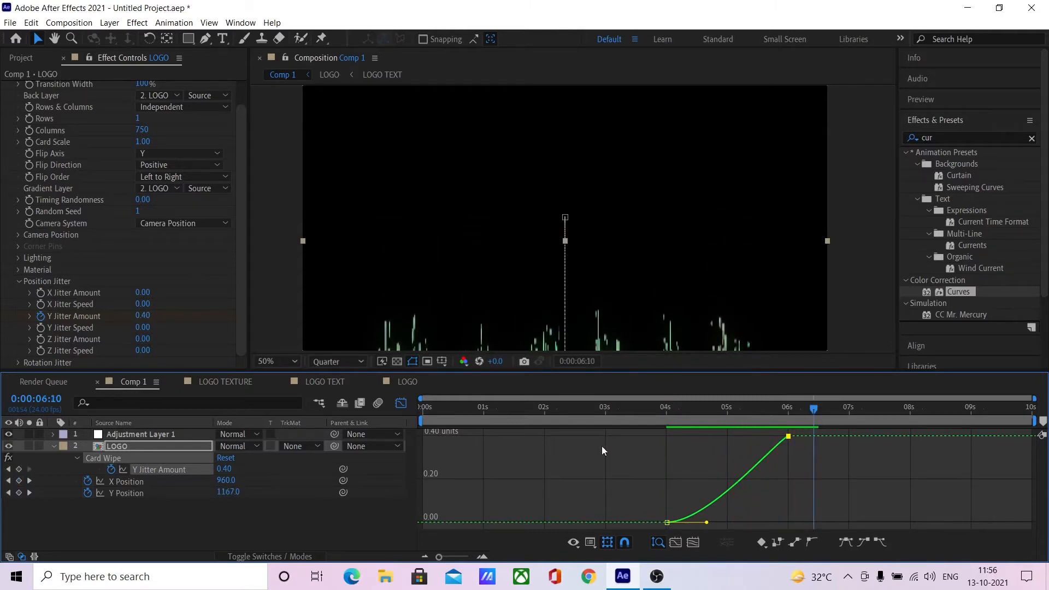
left_click(400, 405)
- Play the eased scatter-and-fall animation from 0:00:03:23
left_click(662, 409)
key("space")
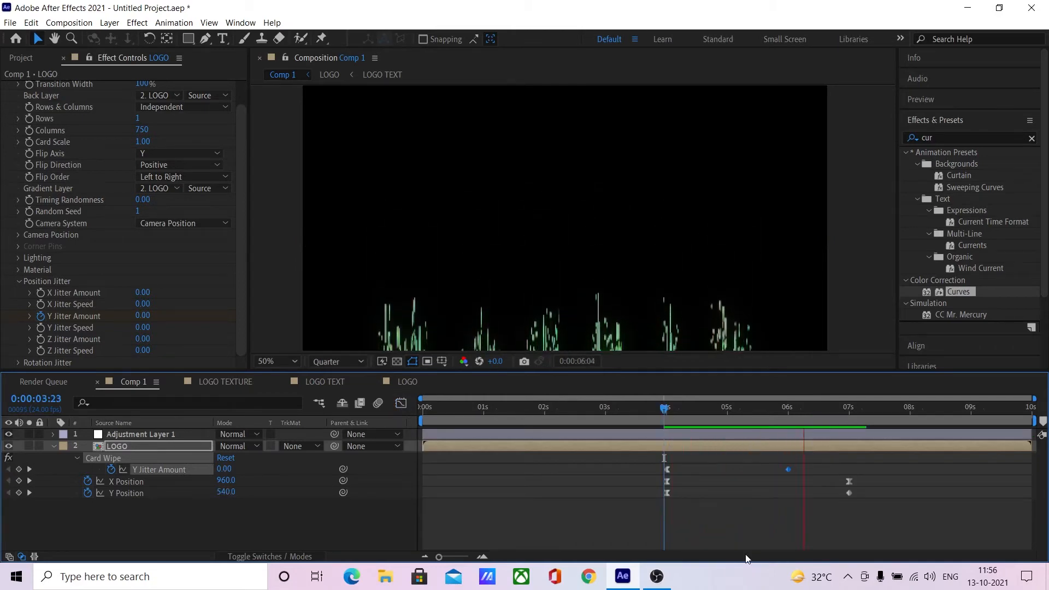
key("space")
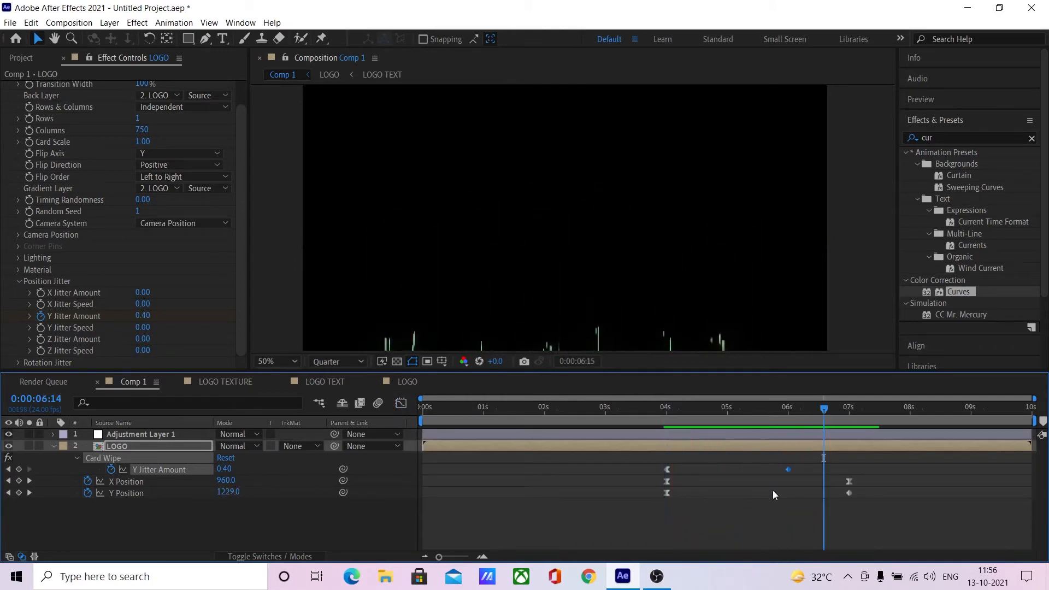
- Add a Y Jitter Amount keyframe of 0.2 at 0:00:07:00 on the LOGO layer
left_click_drag(741, 411, 849, 423)
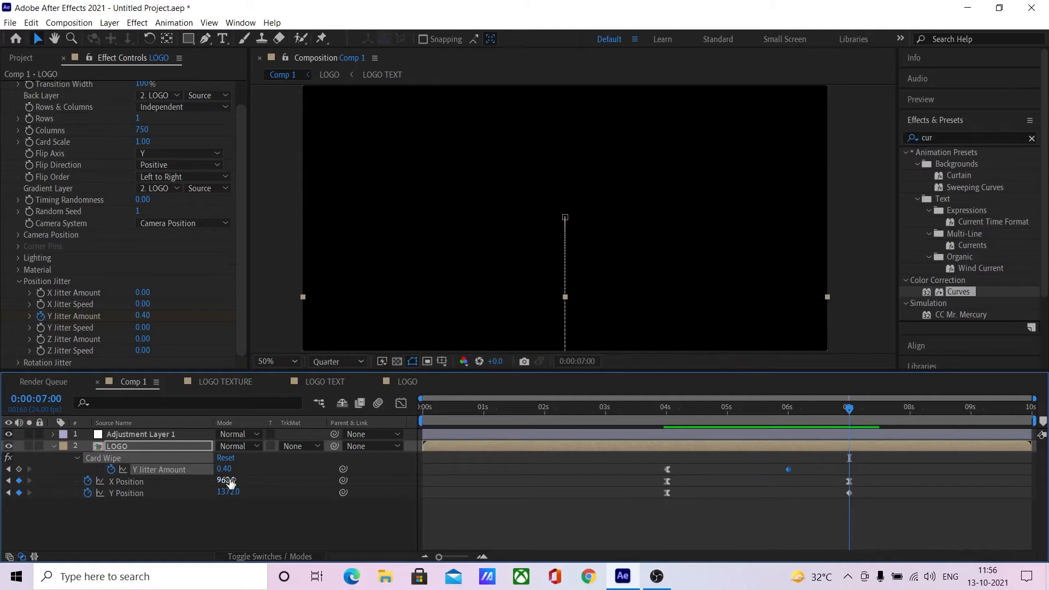
left_click(226, 469)
type("0.2")
key("Return")
- Apply Easy Ease to the Y Jitter Amount keyframe at 0:00:06:00 in the Graph Editor
left_click(672, 409)
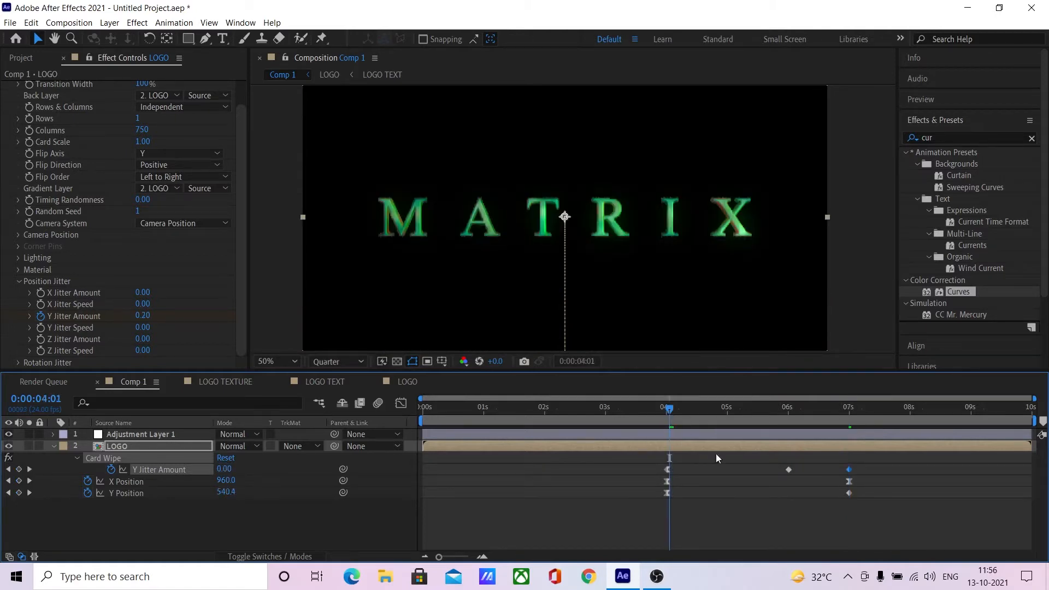
left_click(789, 470)
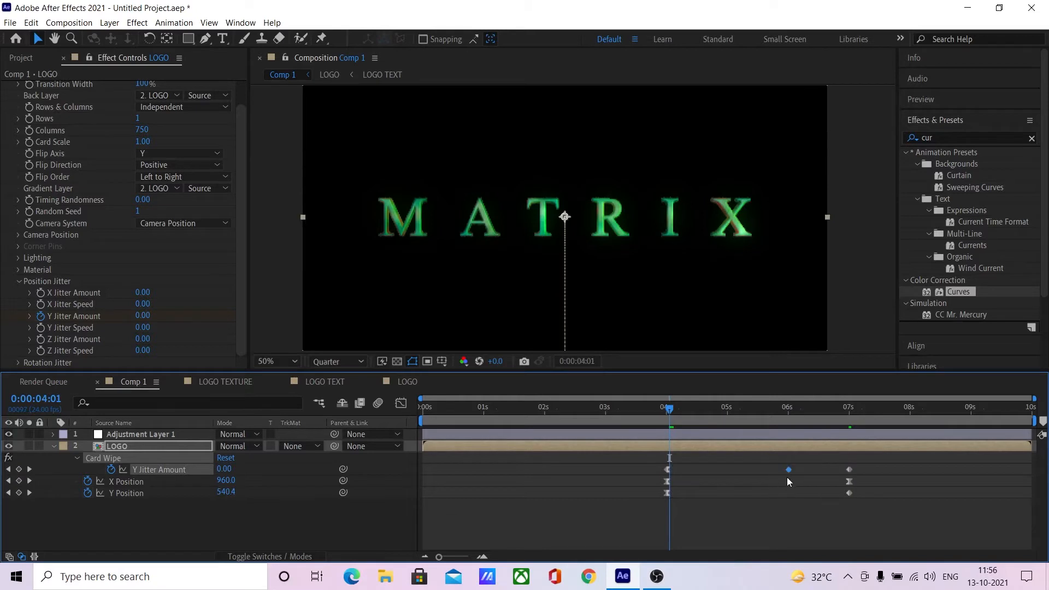
left_click(400, 404)
left_click(853, 544)
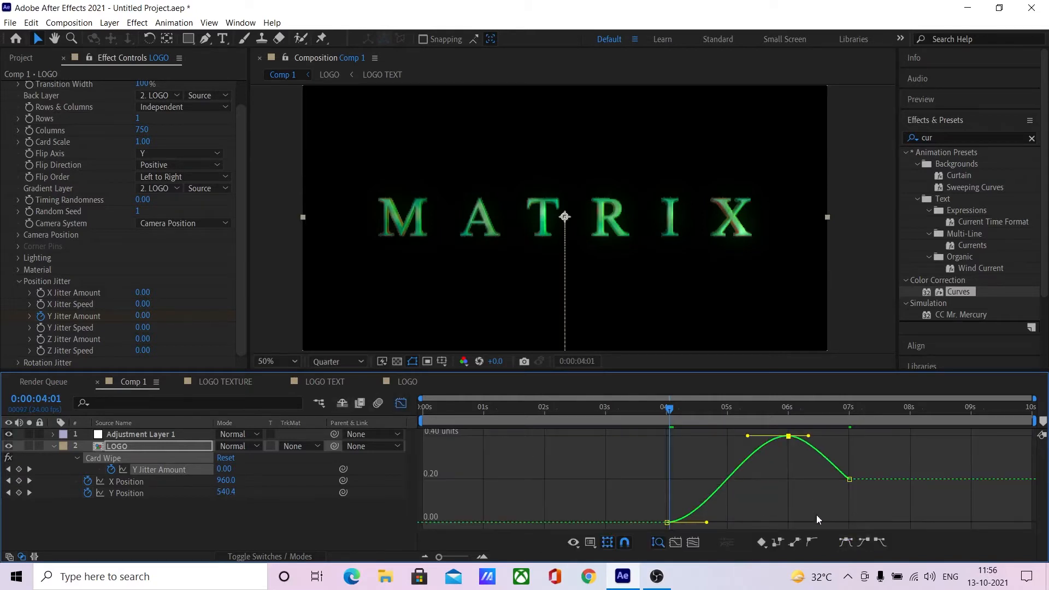
- Try a Y Jitter Amount of 0.31 at 0:00:06:00 and undo that change
left_click_drag(672, 412, 788, 411)
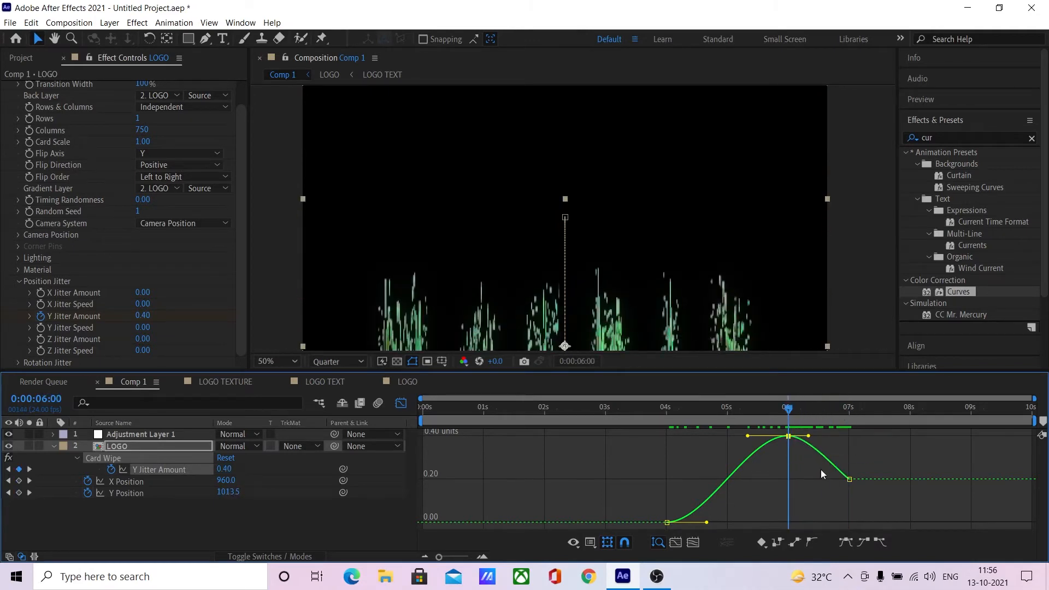
mouse_move(223, 469)
left_mouse_down()
mouse_move(248, 468)
mouse_move(217, 469)
left_mouse_up()
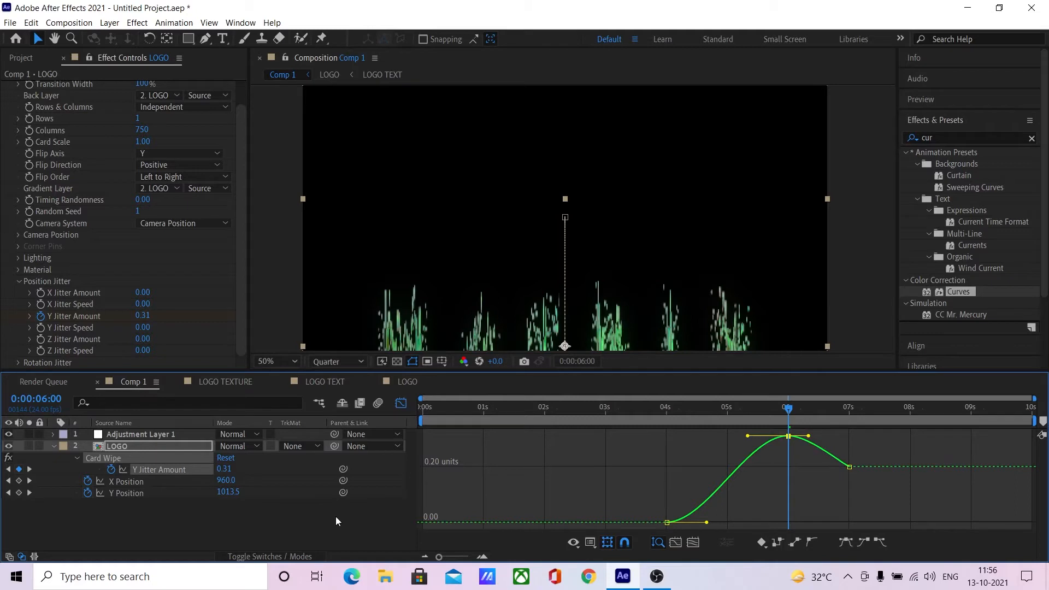
key("ctrl+z")
- Close the Graph Editor and play the falling logo animation twice, from 0:00:04:00 and from 0:00:04:01
left_click(666, 415)
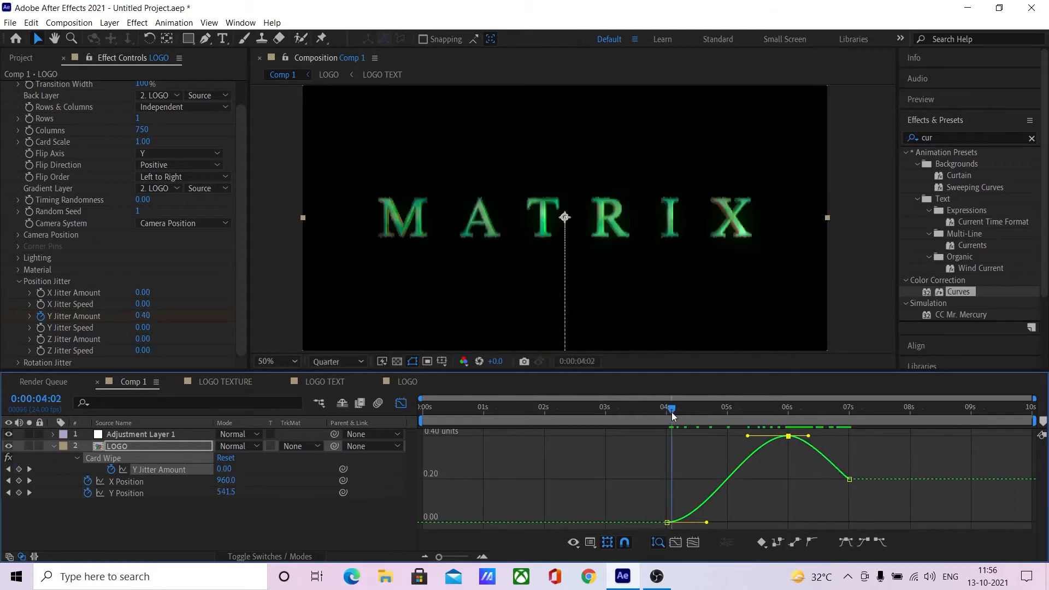
left_click(400, 404)
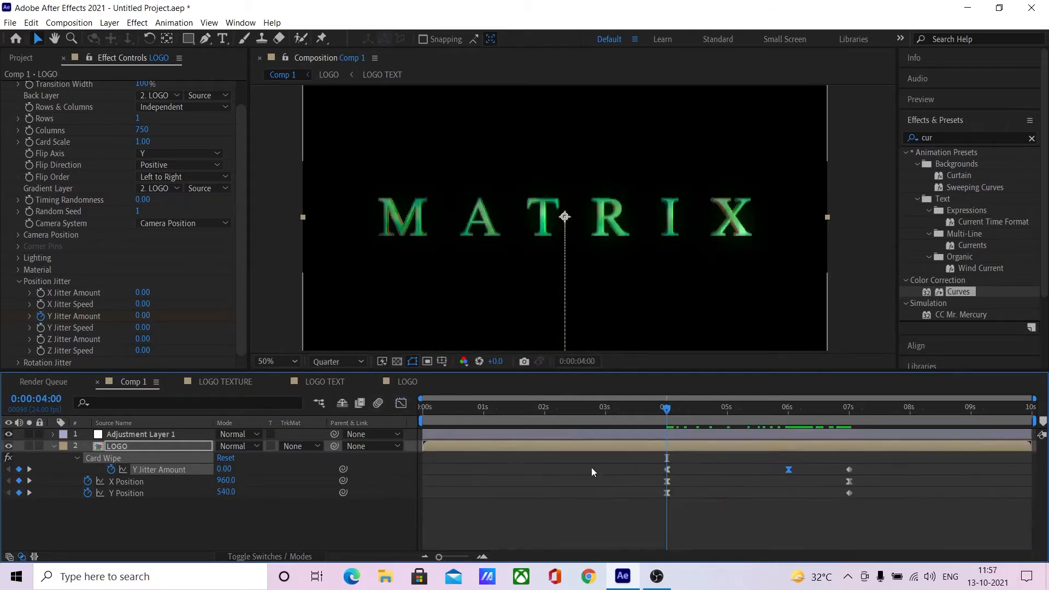
key("space")
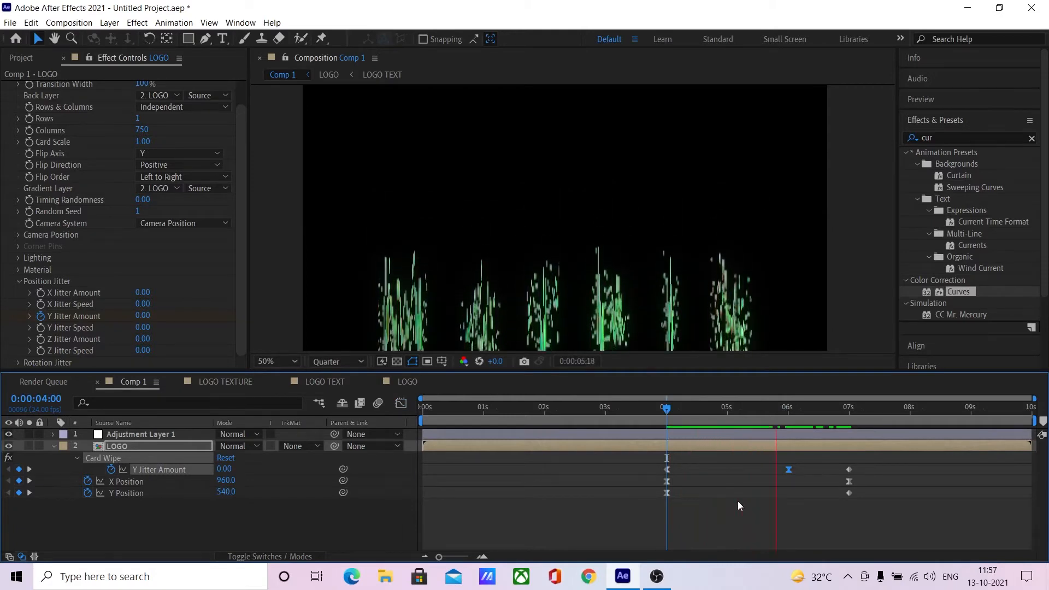
key("space")
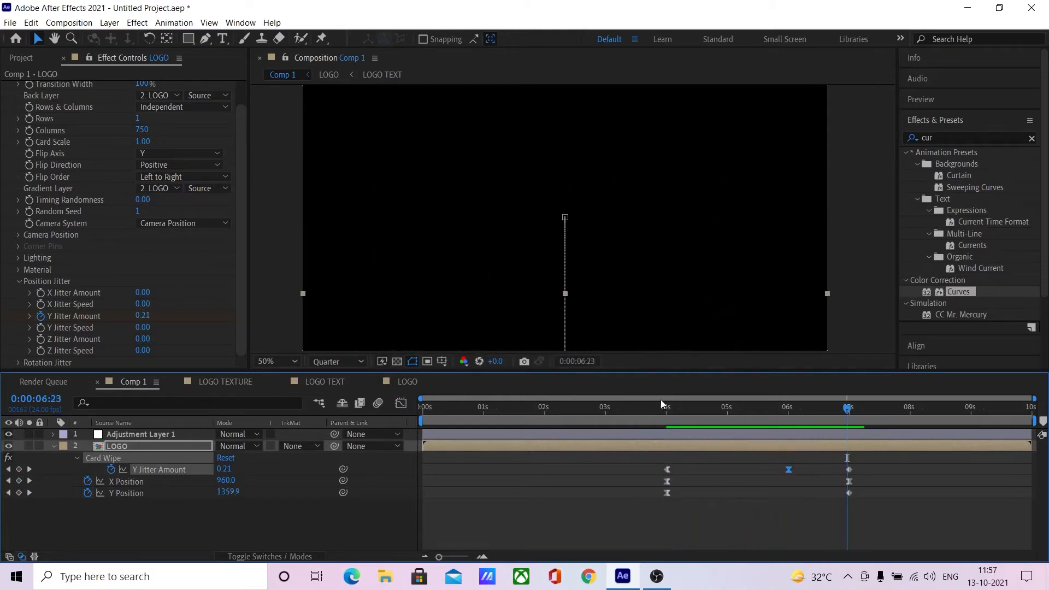
left_click(670, 409)
key("space")
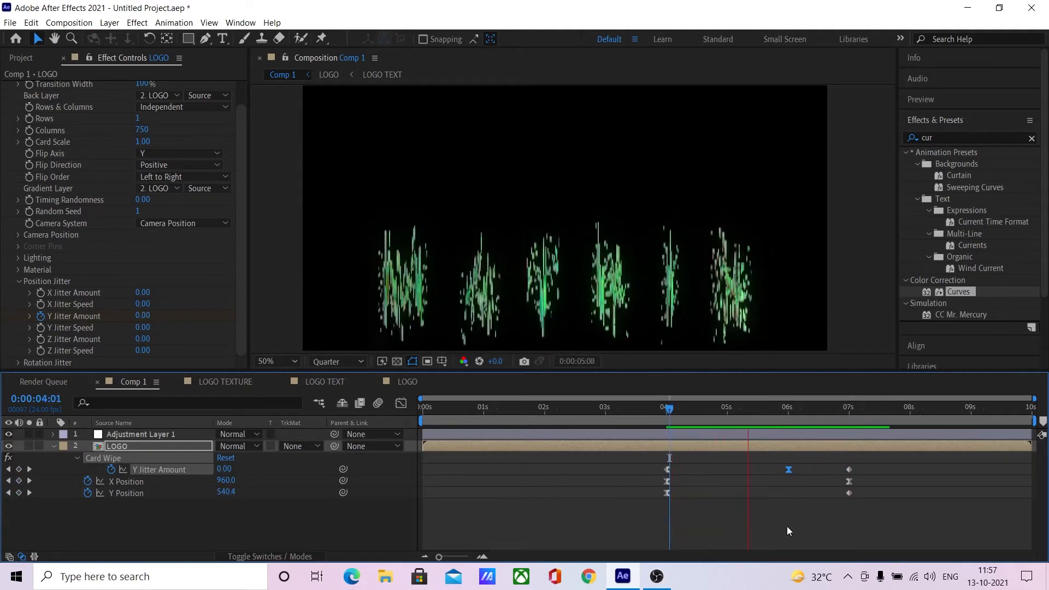
key("space")
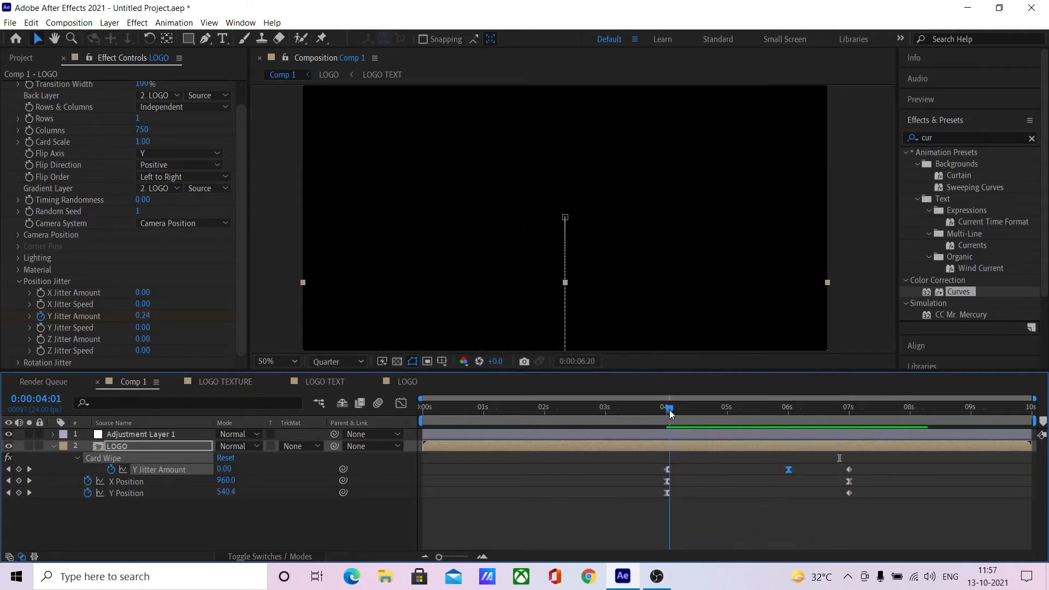
- Set the Card Wipe Z Jitter Amount to 1.5 and keyframe that value at 0:00:07:00
left_click_drag(670, 410, 768, 428)
key("comma")
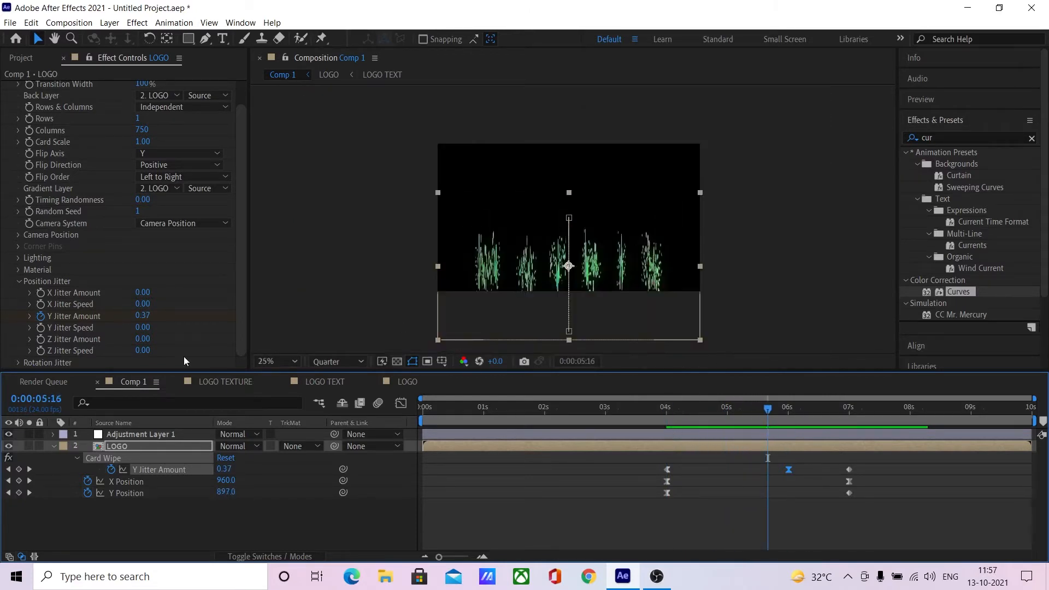
left_click_drag(147, 345, 306, 338)
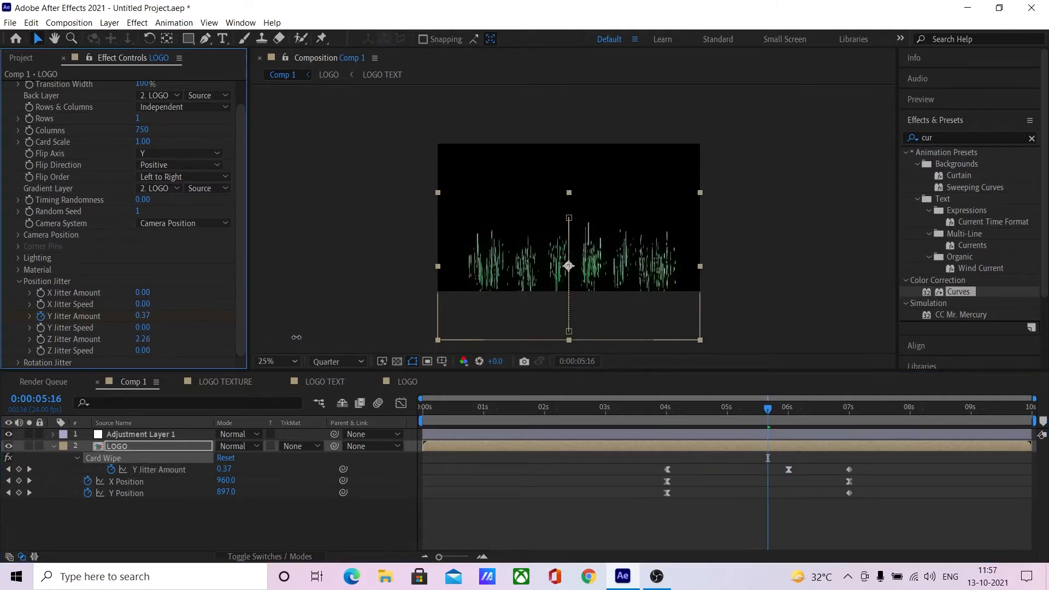
left_click(145, 339)
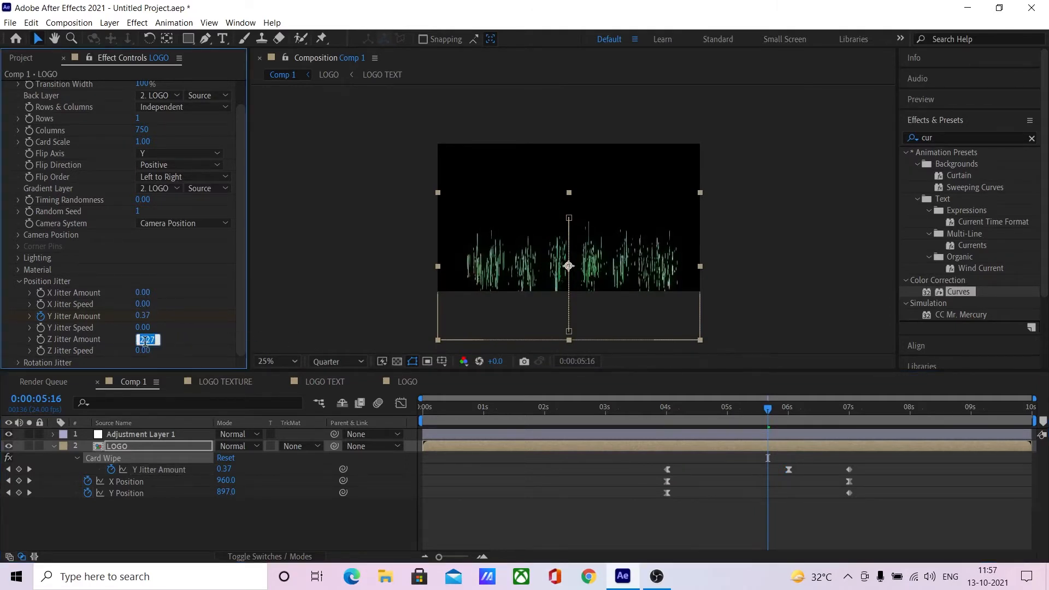
type("1.5")
key("Return")
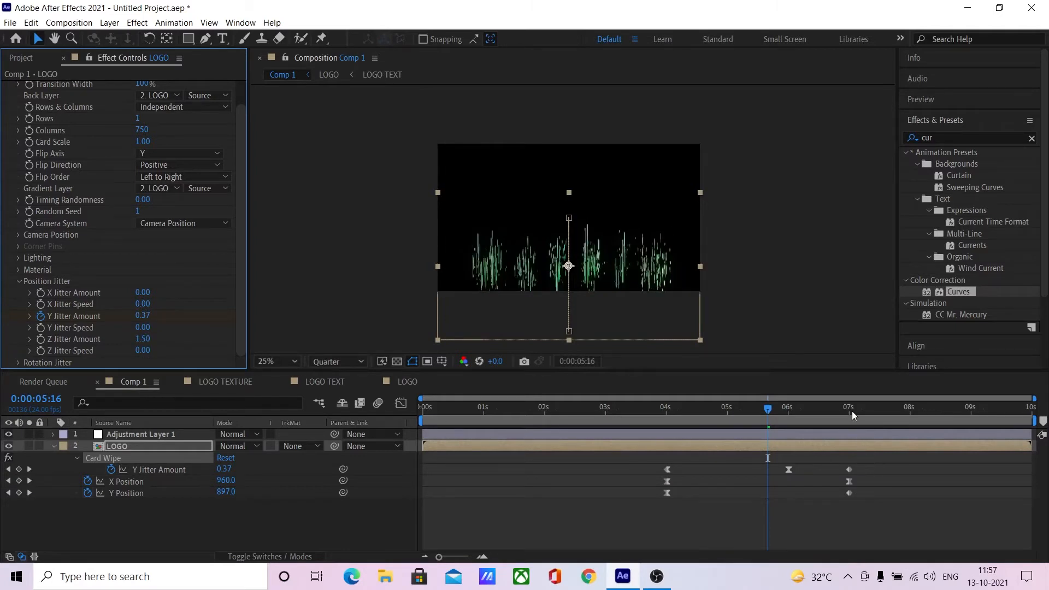
left_click(851, 410)
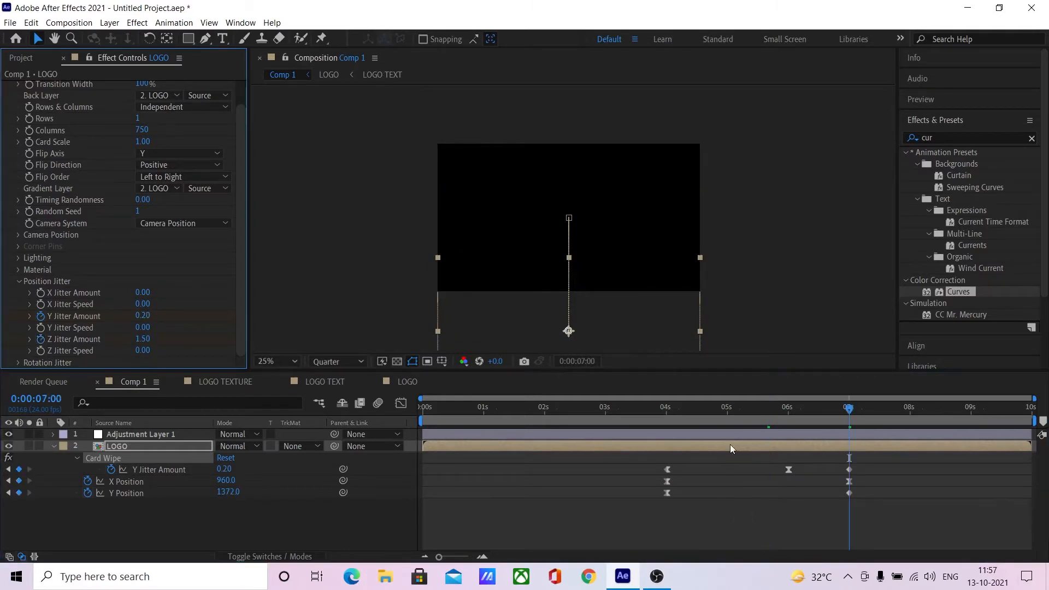
- Add a Z Jitter Amount keyframe of 0 at 0:00:05:15
left_click_drag(793, 408, 766, 409)
left_click(142, 340)
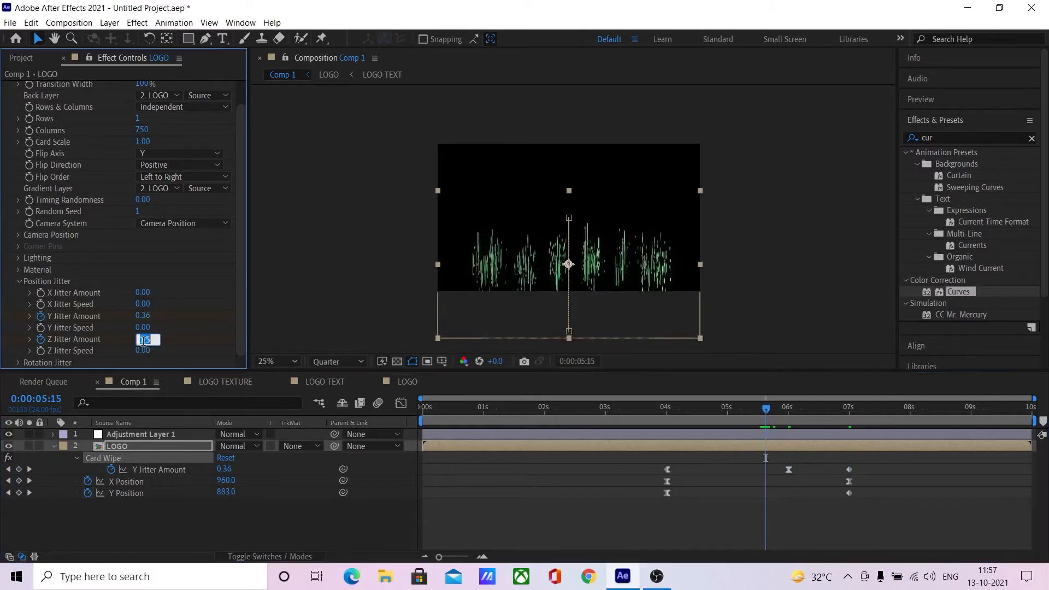
type("0.")
- Ease out the Z Jitter Amount keyframe at 0:00:05:15 and scrub through the result from 0:00:04:00 to 0:00:05:22
left_click(401, 405)
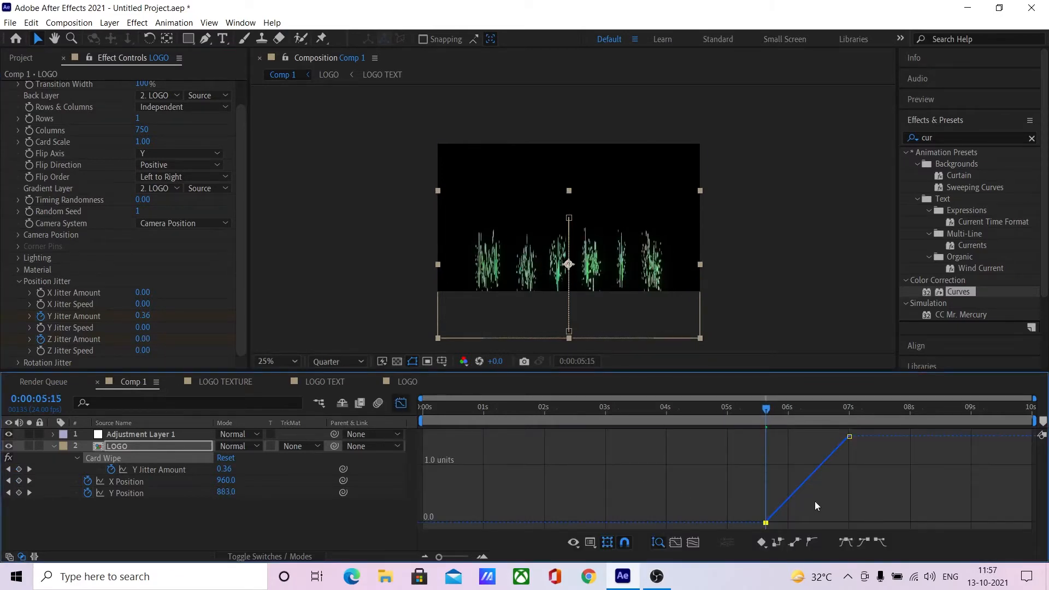
left_click(879, 543)
left_click(401, 404)
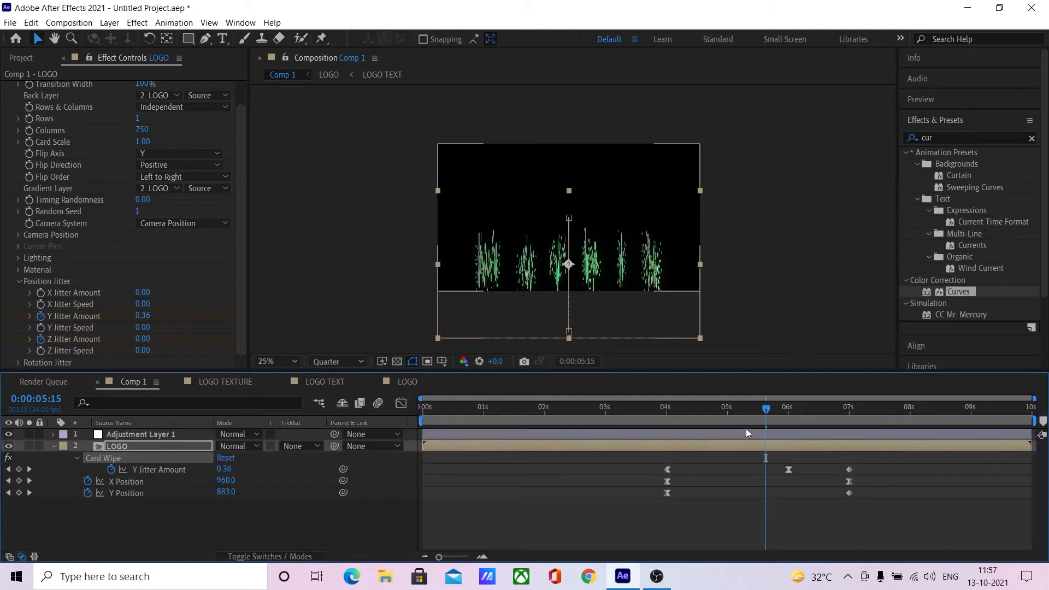
left_click(668, 408)
left_click_drag(668, 410, 784, 415)
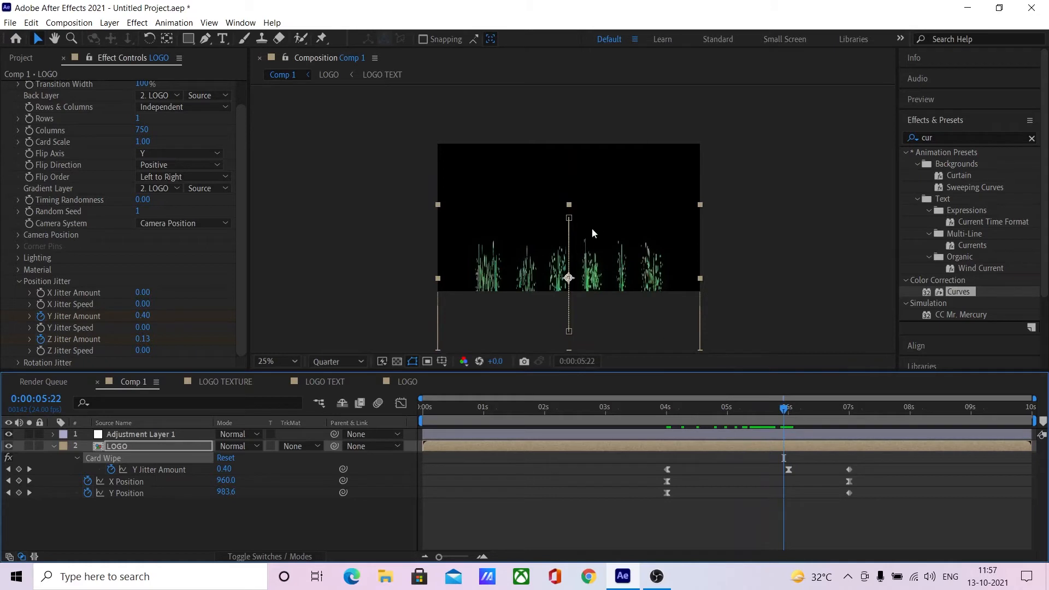
- Apply Turbulent Displace to the LOGO layer below Card Wipe and set its Size to 25
left_click(947, 138)
type("turbulent")
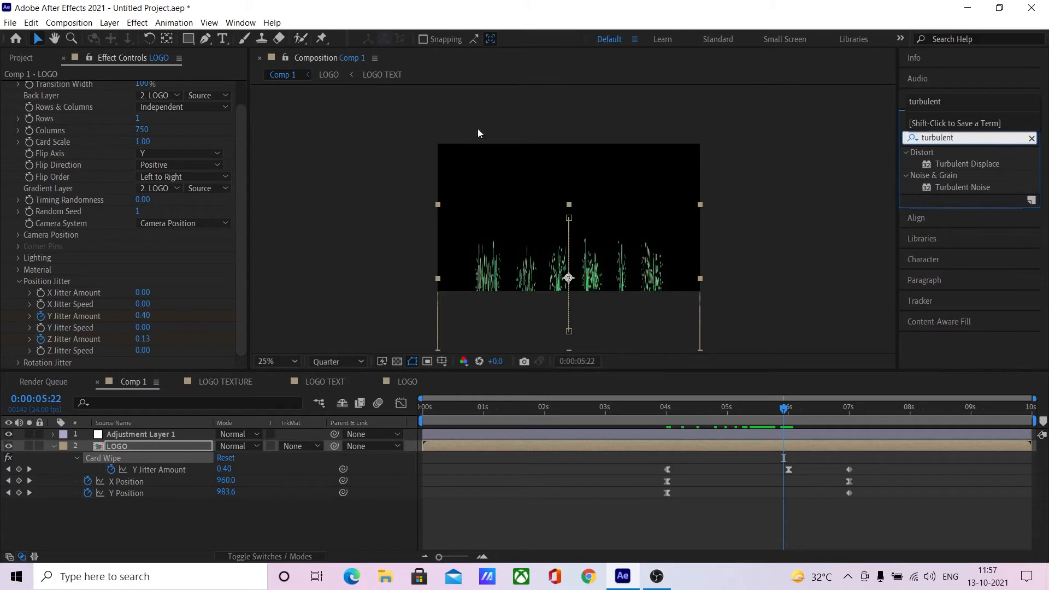
scroll(4, 99, "up", 3)
left_click(7, 88)
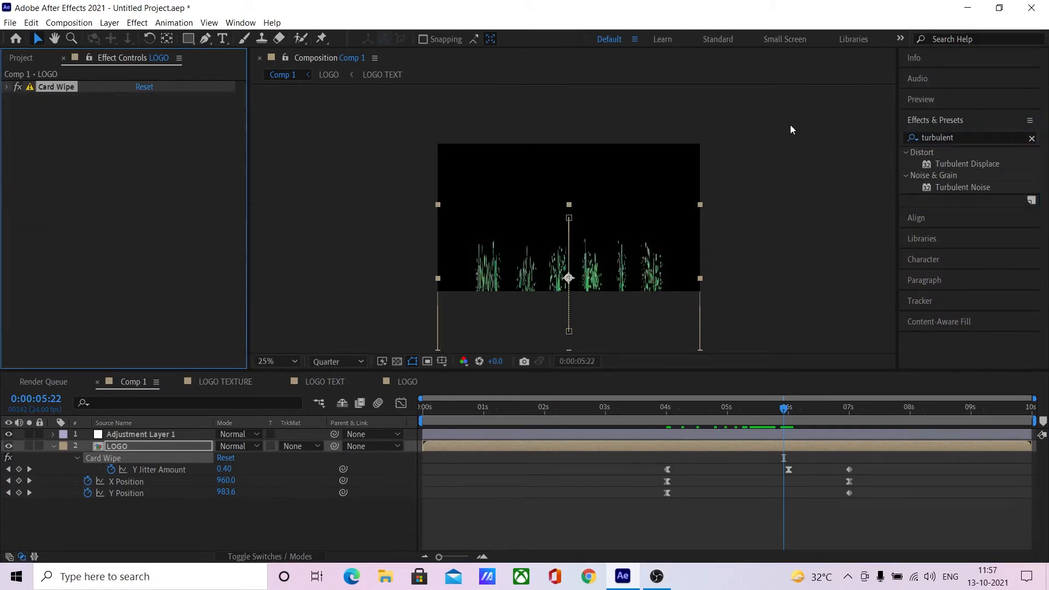
left_click_drag(966, 167, 164, 214)
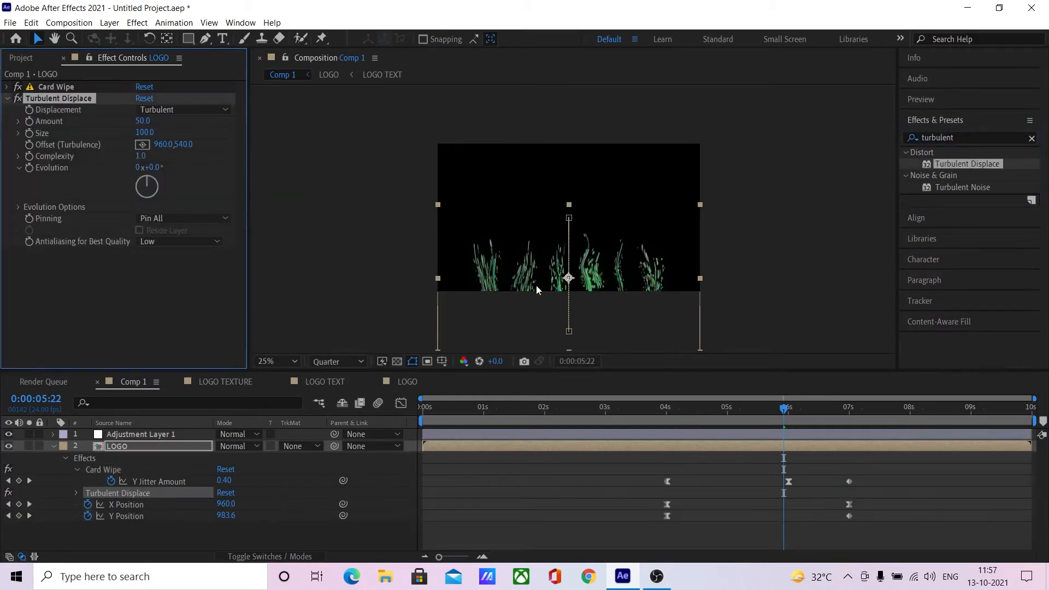
left_click(146, 133)
type("25")
key("Return")
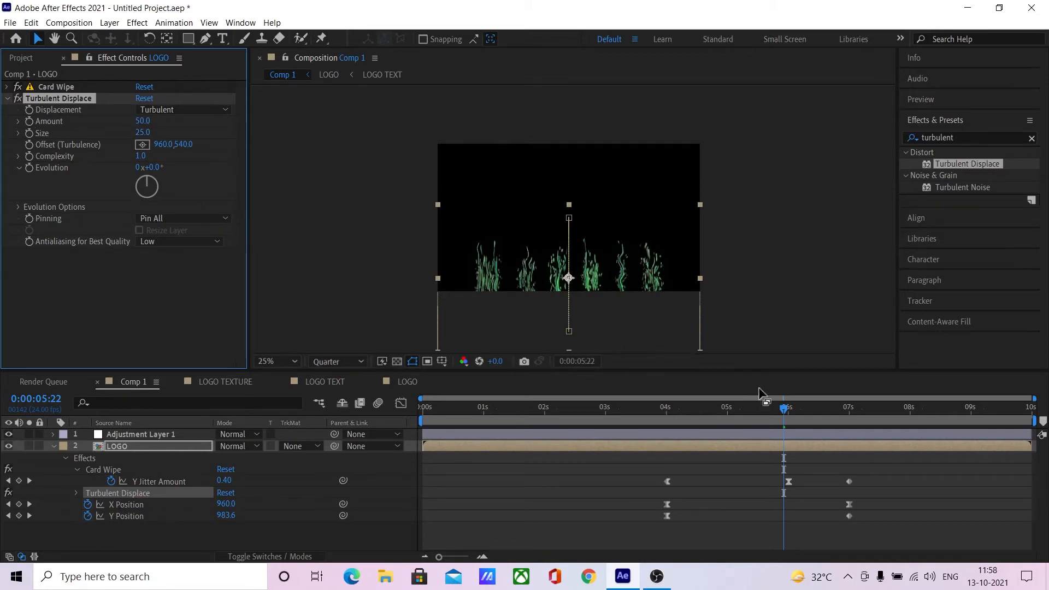
- Keyframe the Turbulent Displace Amount at 50 near 0:00:06:00 and at 0 at 0:00:05:05
left_click_drag(785, 408, 741, 409)
left_click(31, 122)
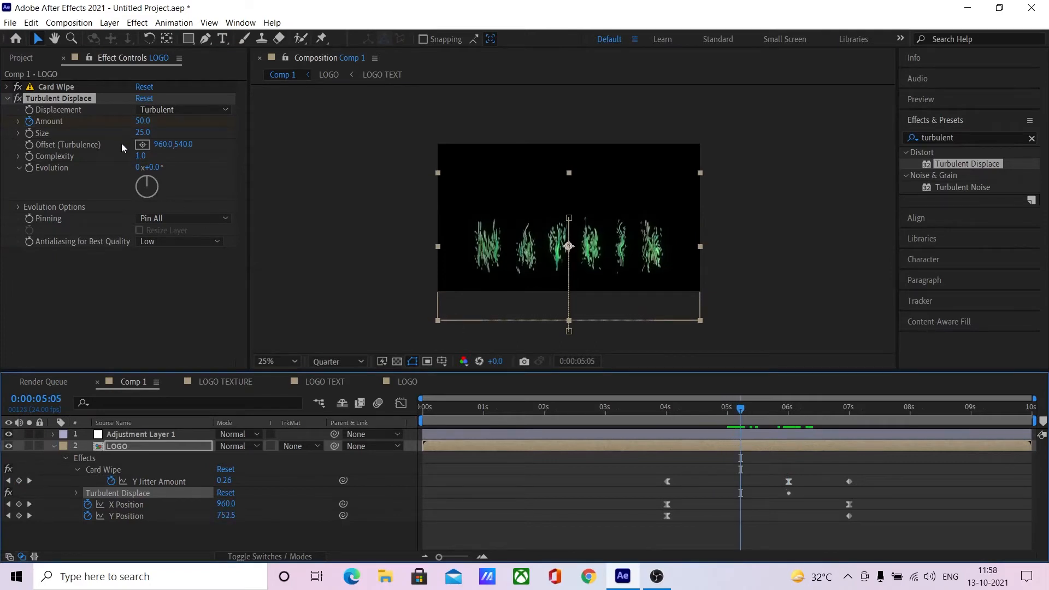
left_click(143, 121)
type("0")
key("Return")
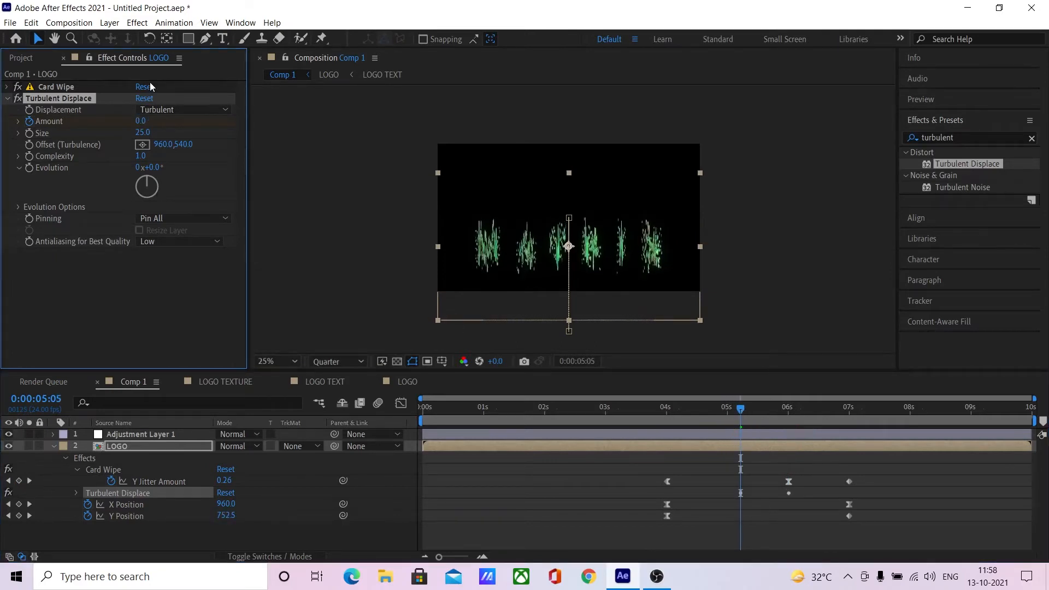
- Ease out the first Turbulent Displace Amount keyframe and ease in the second one in the Graph Editor
left_click(402, 404)
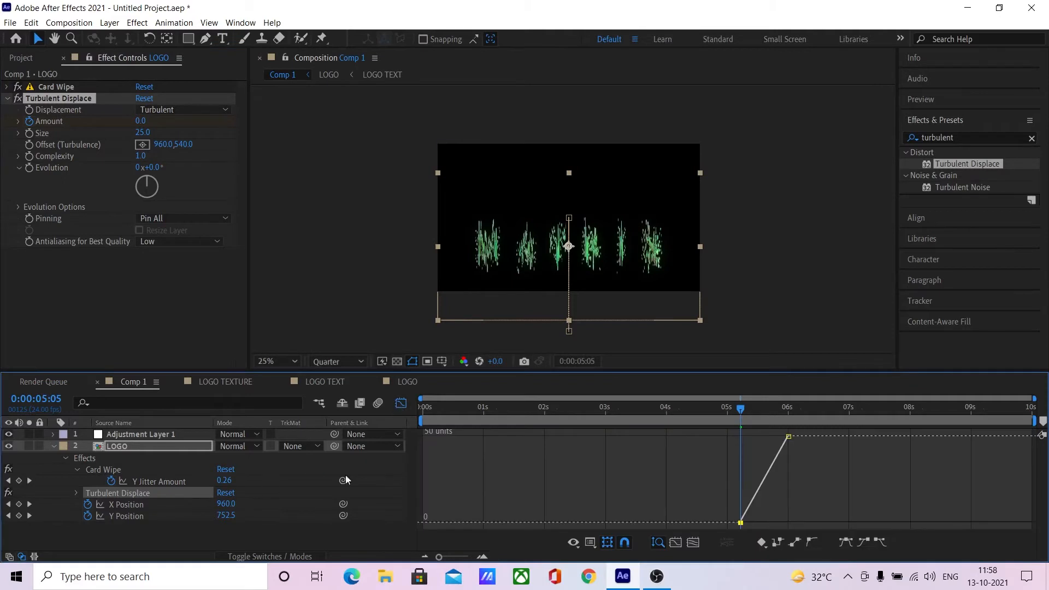
left_click_drag(778, 507, 698, 535)
left_click(878, 543)
left_click_drag(820, 472, 778, 429)
left_click(863, 543)
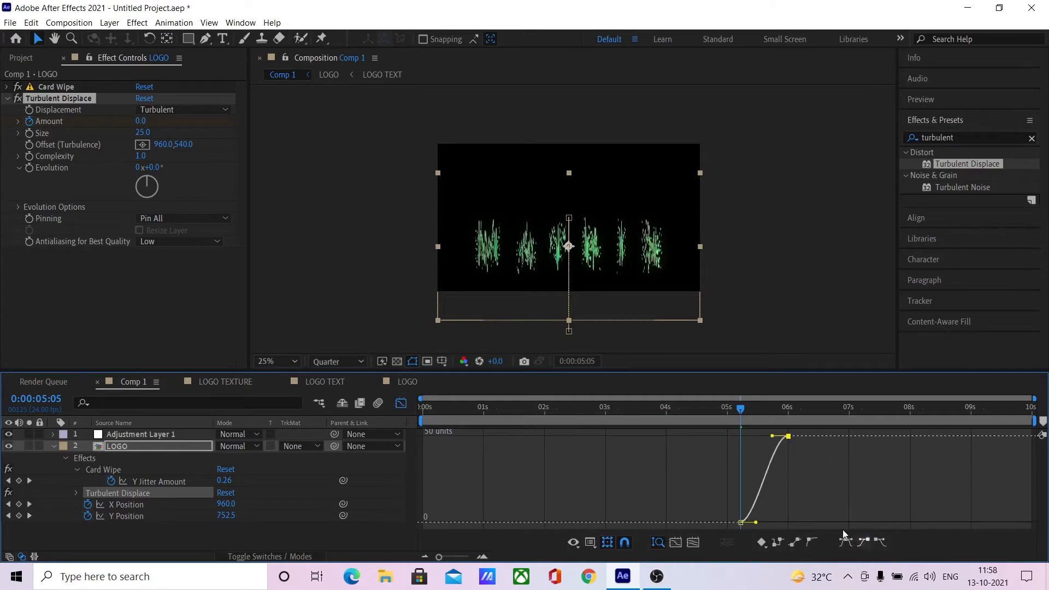
left_click(401, 408)
- Play the displaced logo fall from 0:00:05:05, and again from just before 0:00:04:00
key("space")
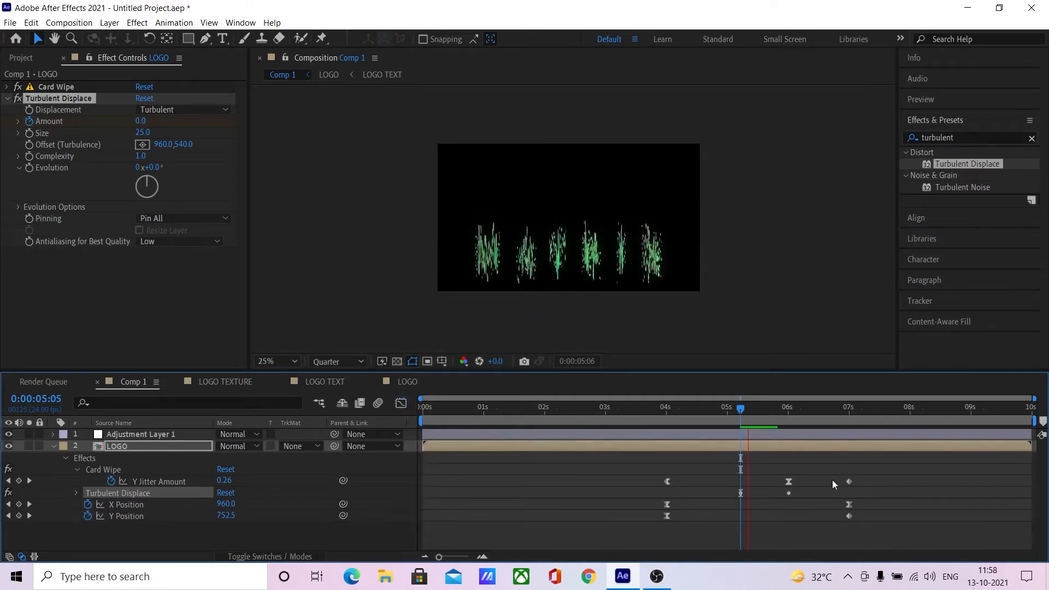
left_click(665, 414)
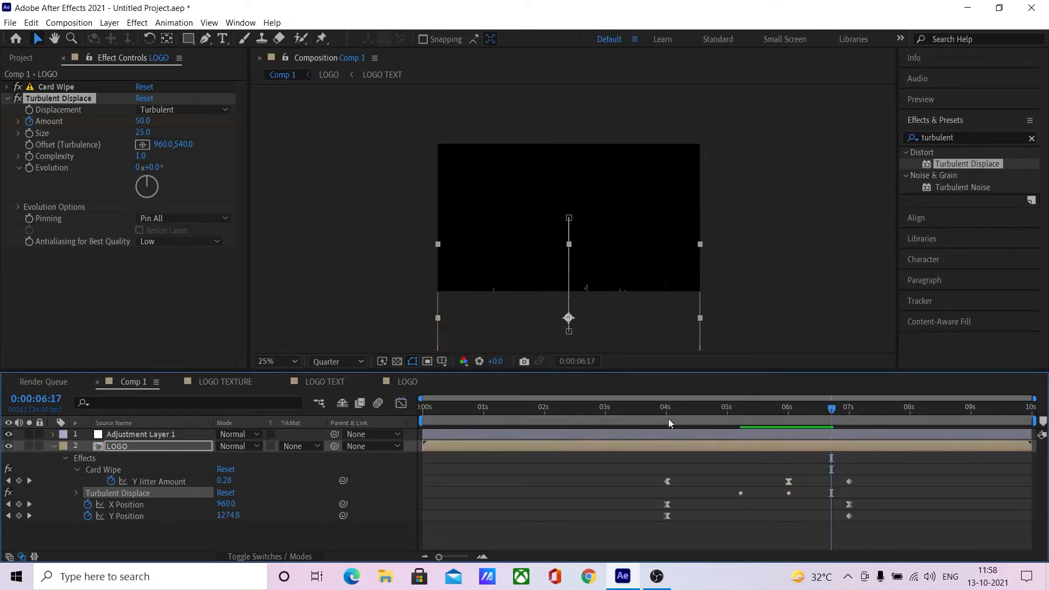
key("space")
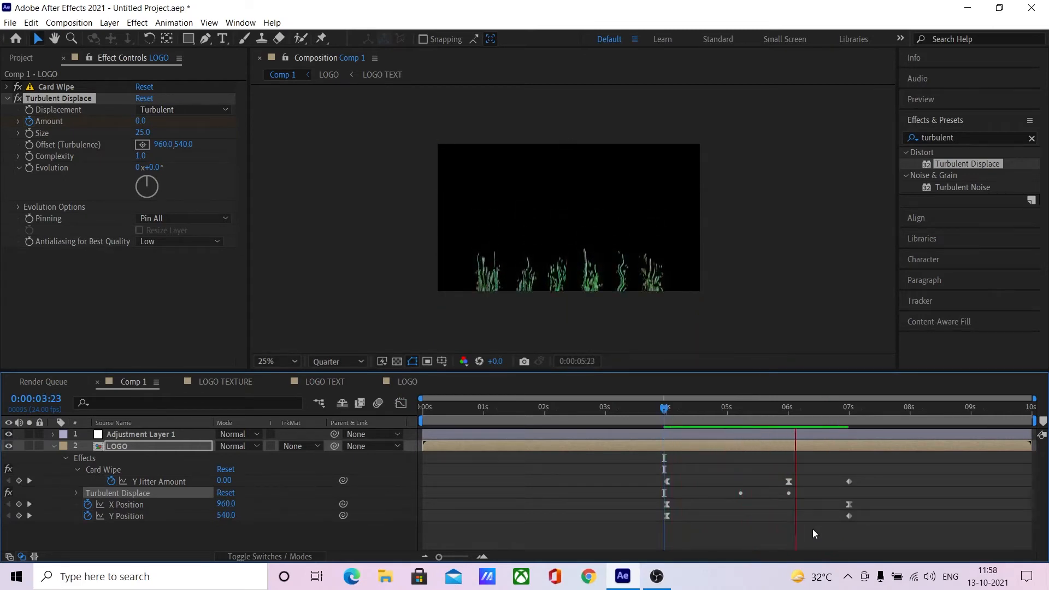
left_click(662, 411)
key("space")
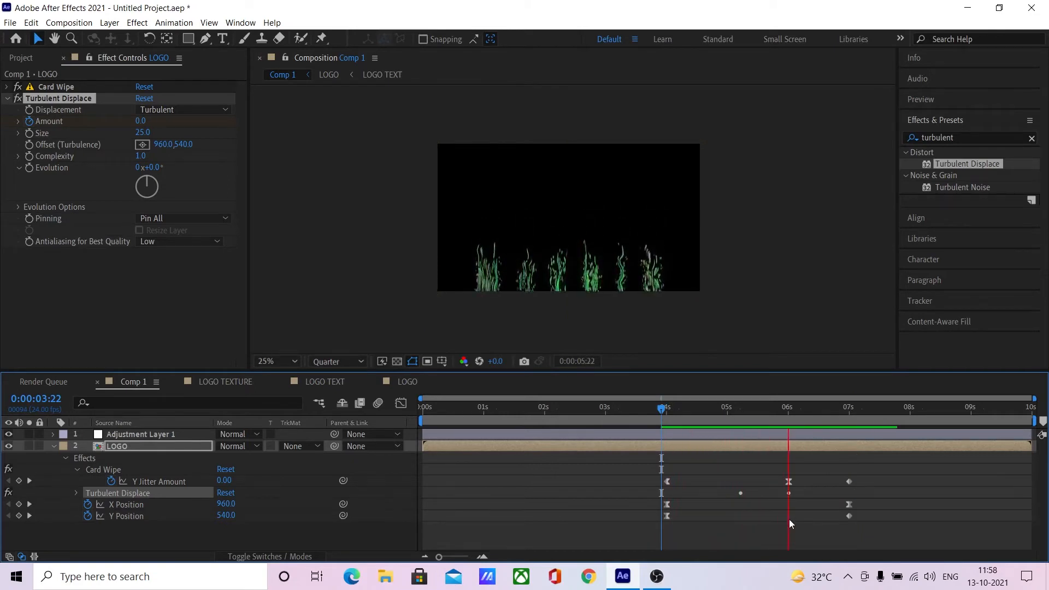
key("space")
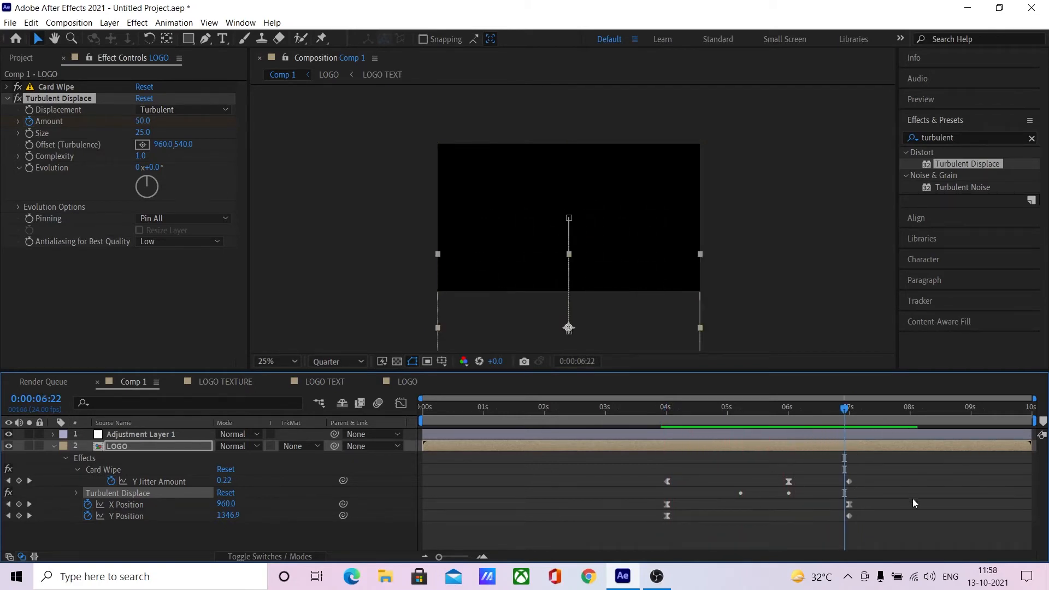
- Fit the composition to the viewer, collapse the LOGO layer's properties and scrub to 0:00:05:13
left_click(274, 362)
left_click(299, 110)
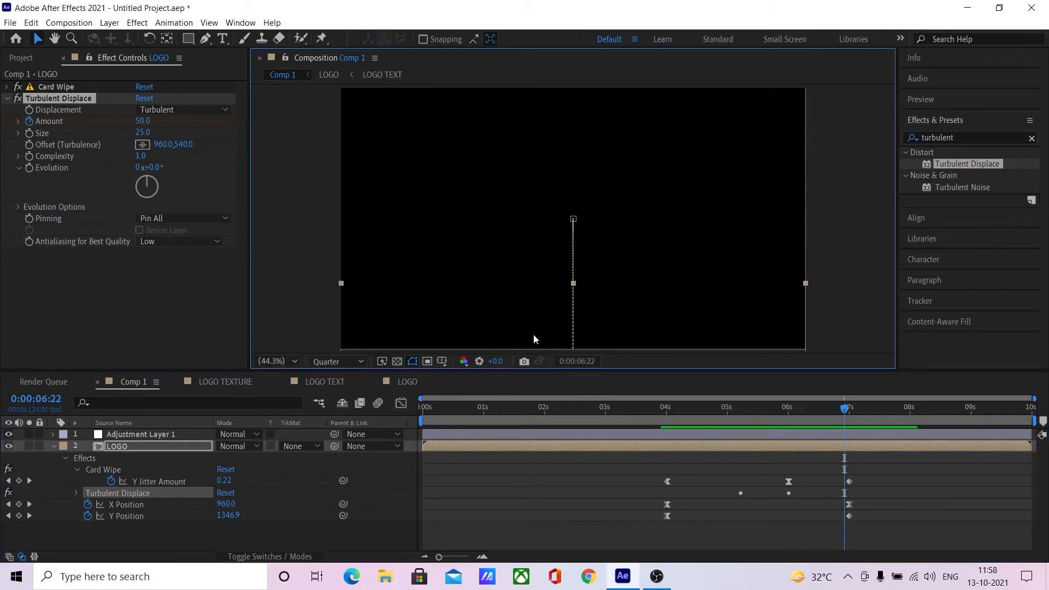
left_click(53, 447)
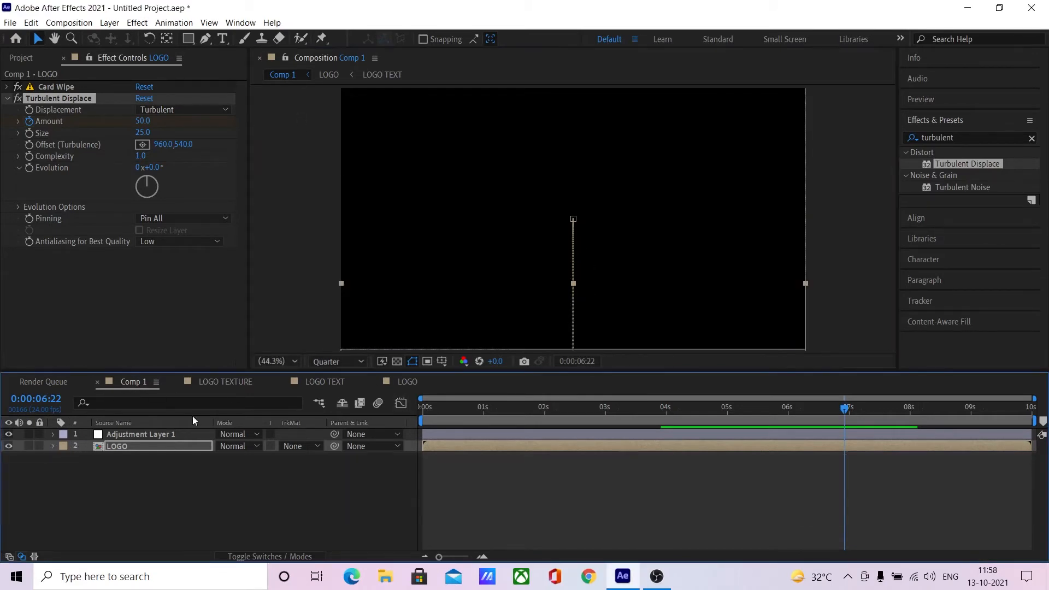
mouse_move(661, 407)
left_mouse_down()
mouse_move(775, 423)
mouse_move(761, 428)
left_mouse_up()
- Check the frame at Full resolution, set the preview resolution to Half and return to 0:00:00:00
left_click(338, 362)
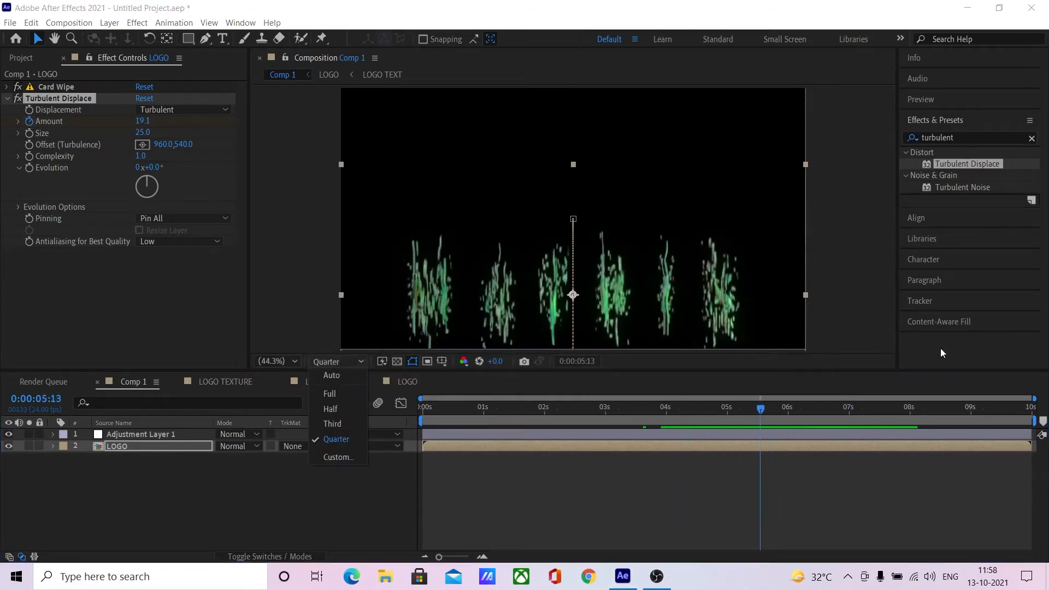
left_click(331, 393)
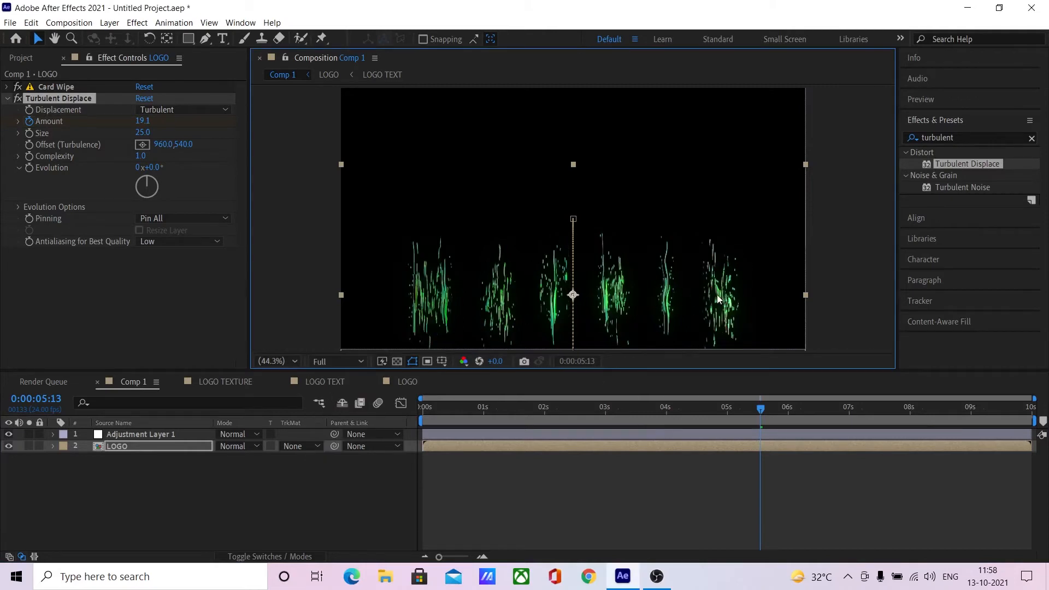
left_click(333, 361)
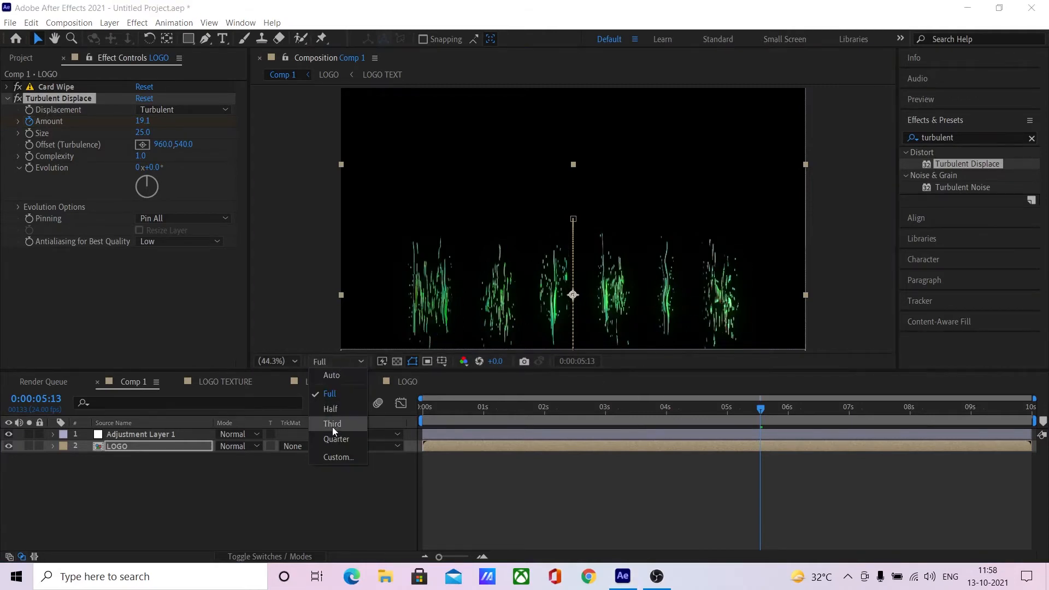
left_click(337, 414)
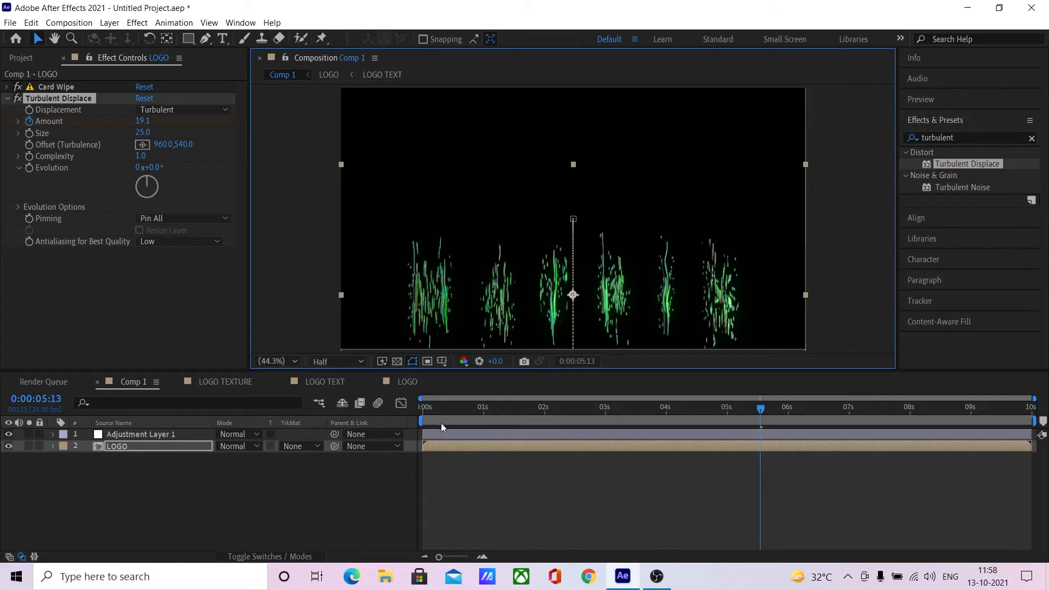
left_click_drag(450, 406, 422, 409)
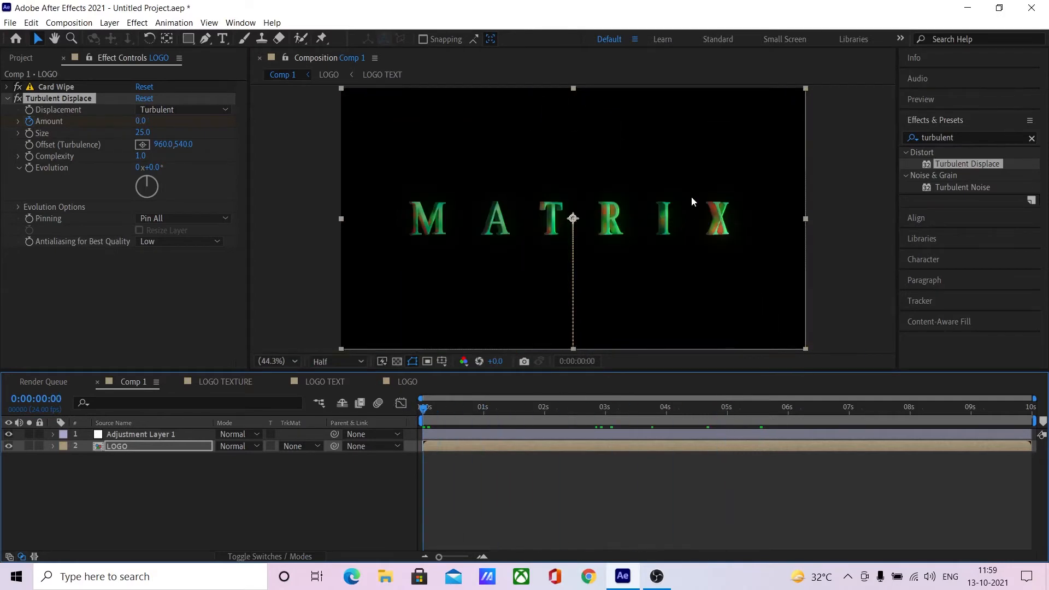
- In the LOGO precomp, add Hue/Saturation to the lower Black Solid 1 layer, placed between Set Matte and Curves
double_click(168, 448)
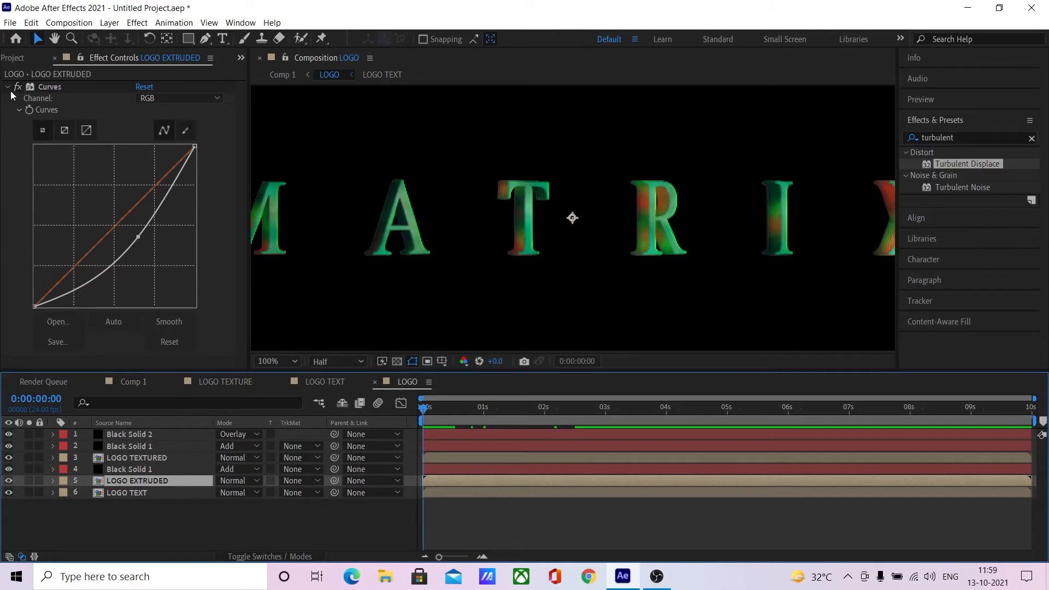
left_click(8, 87)
left_click(141, 458)
left_click(143, 470)
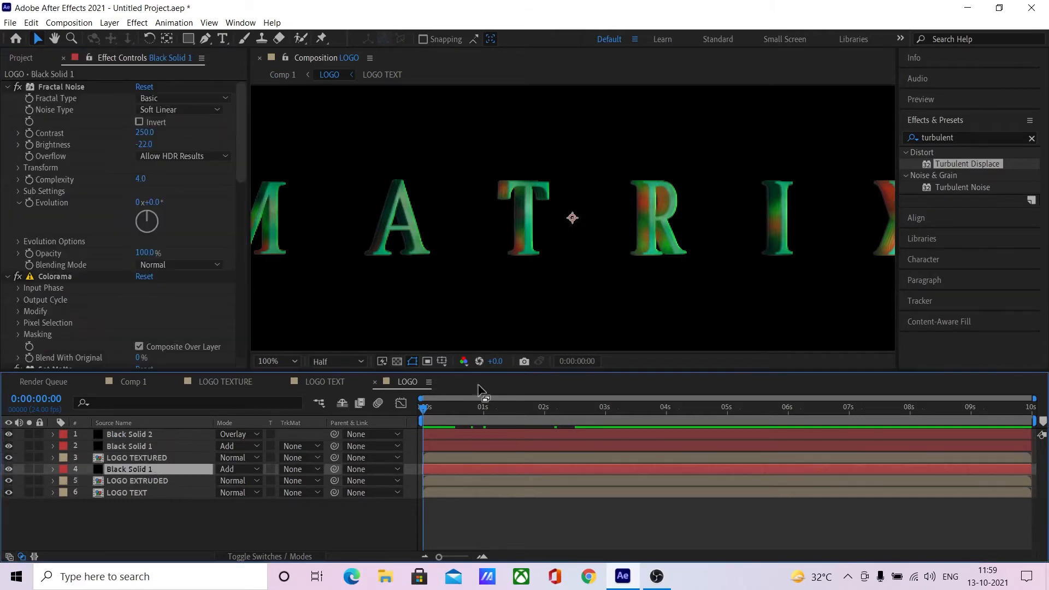
left_click(965, 136)
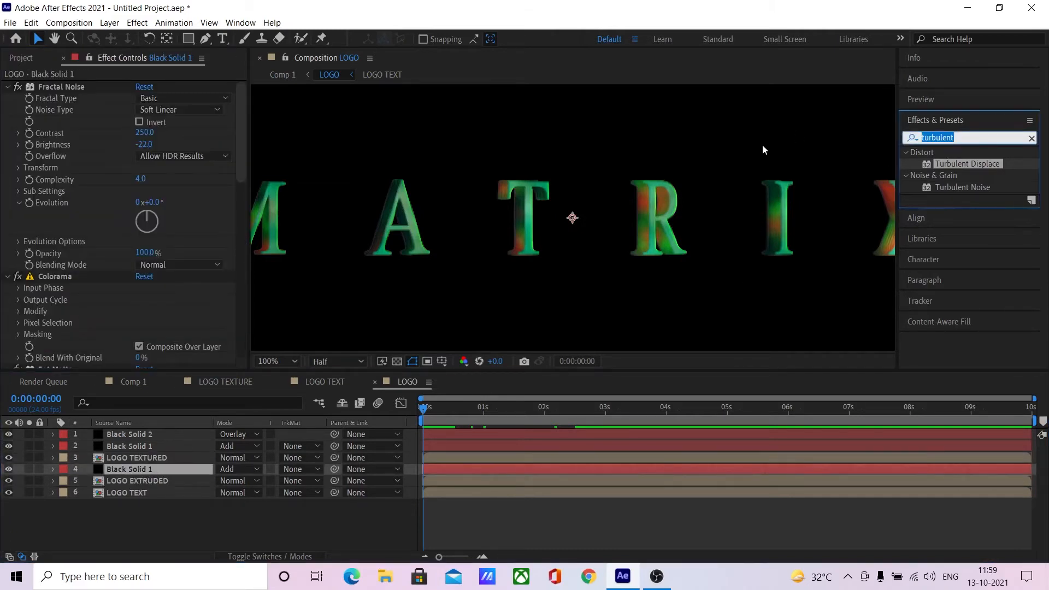
type("hue")
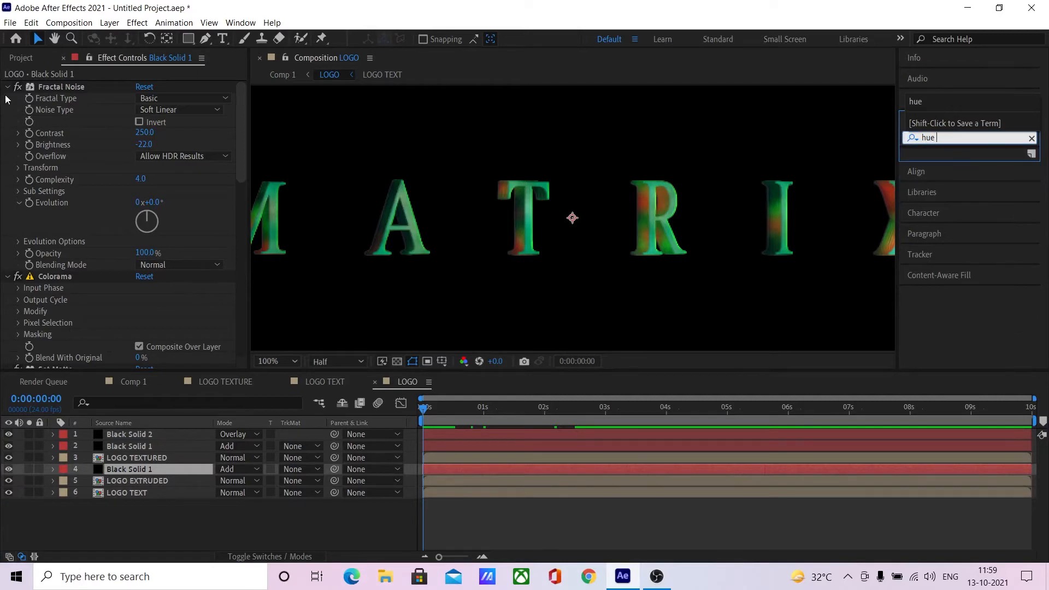
left_click(7, 87)
left_click(948, 136)
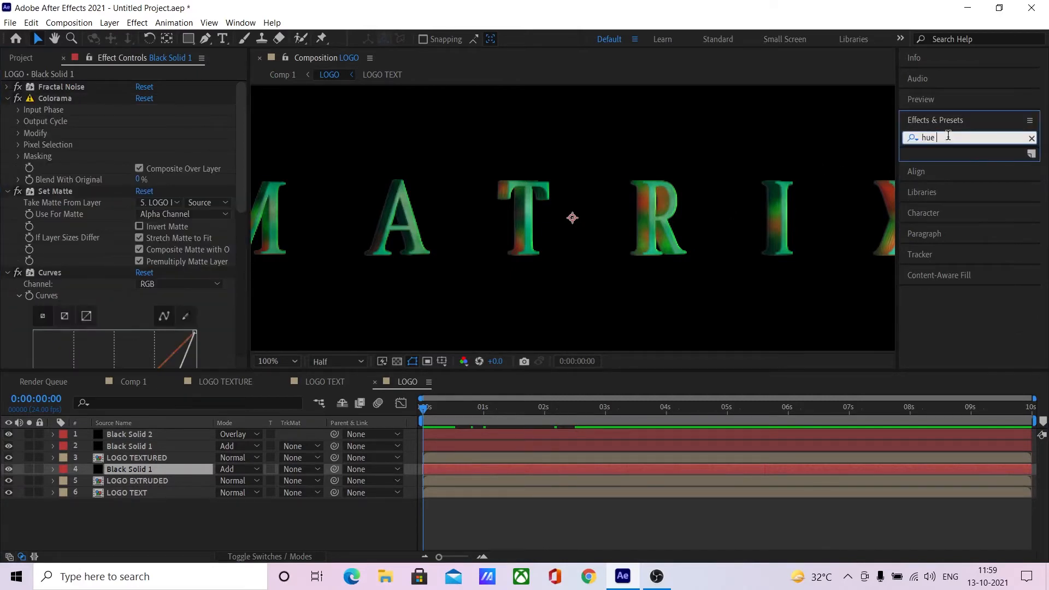
left_click_drag(967, 211, 100, 316)
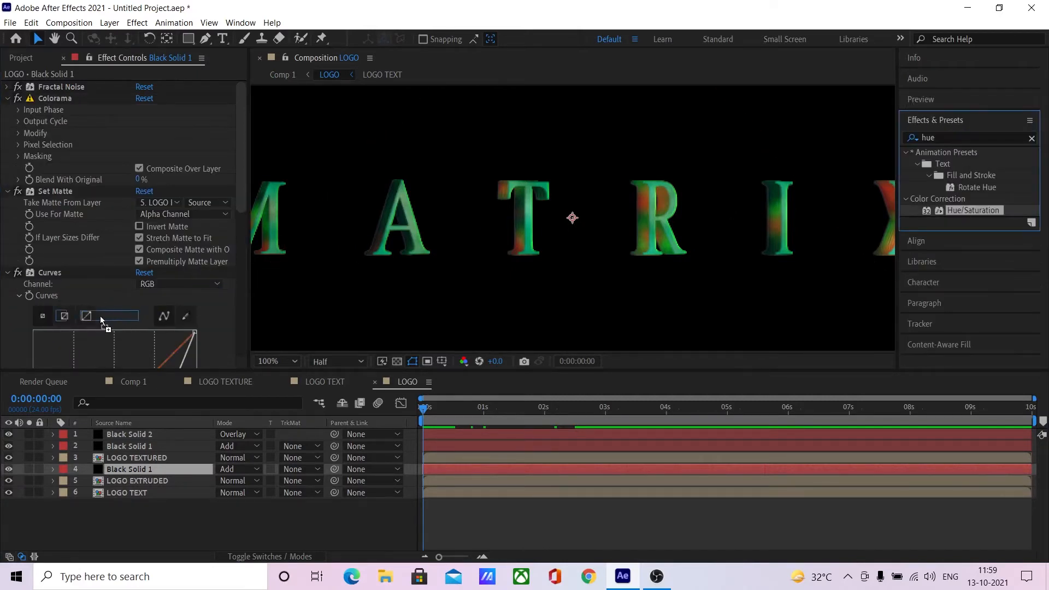
left_click_drag(49, 354, 50, 270)
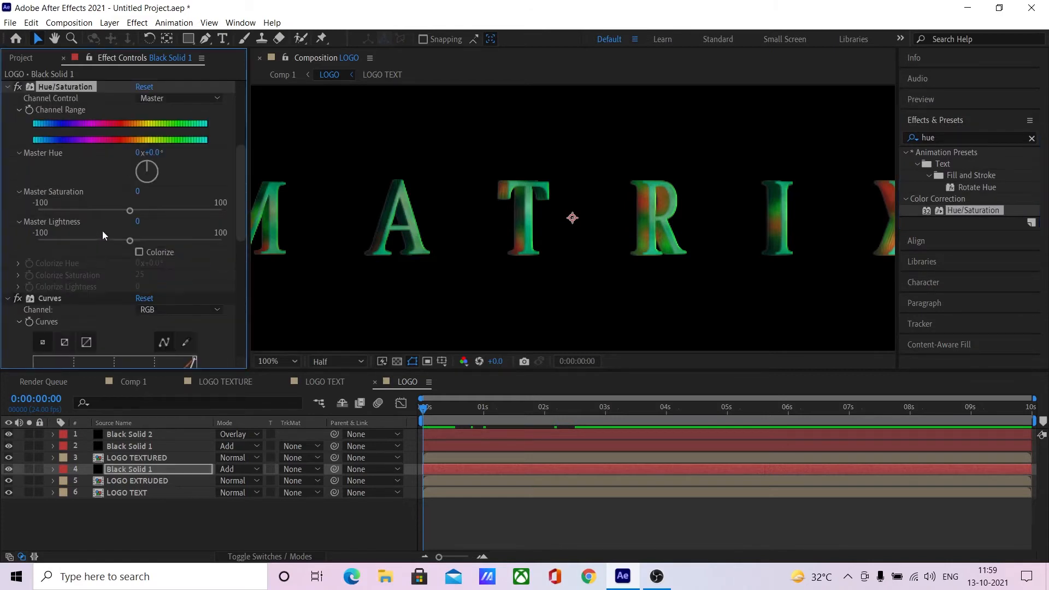
- Lower the Hue/Saturation Master Saturation to -30 and check the logo in Comp 1
left_click_drag(134, 210, 103, 211)
scroll(500, 297, "down", 2)
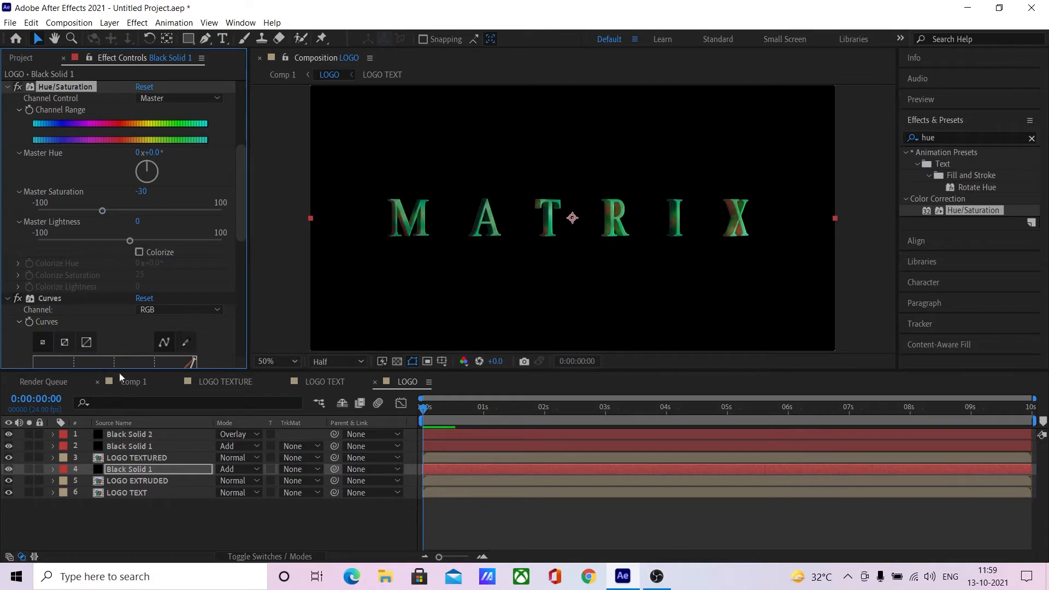
left_click(130, 381)
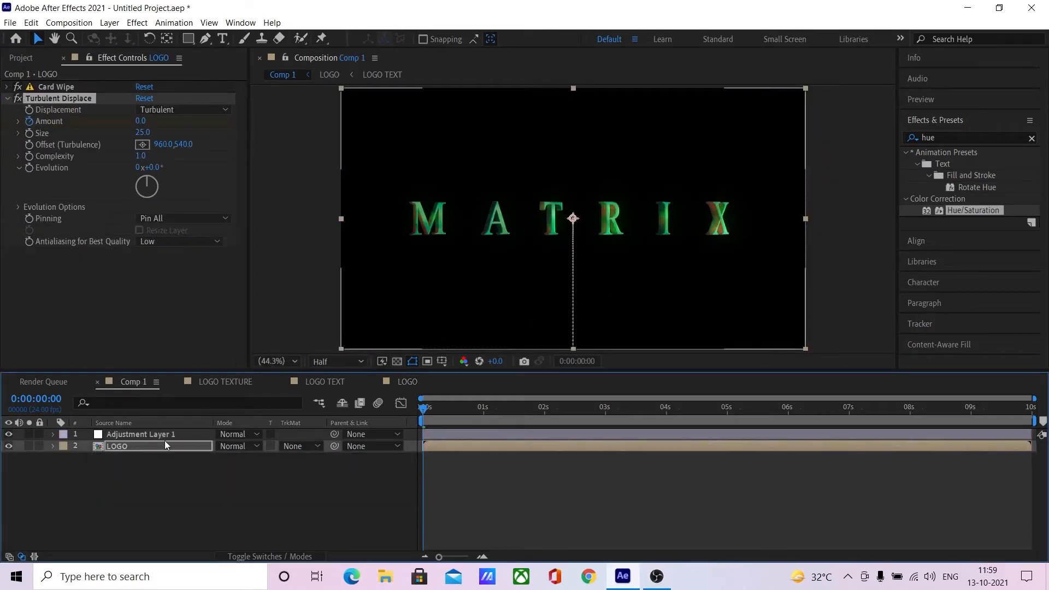
- Reopen the LOGO precomp, set Black Solid 1's Master Saturation to -16 and return to Comp 1
double_click(149, 447)
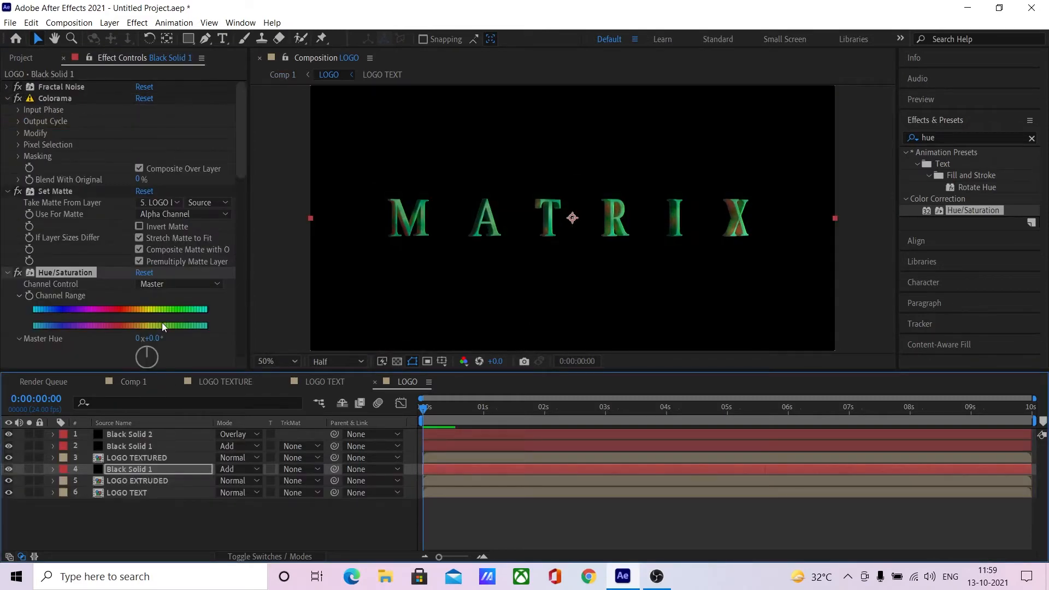
scroll(162, 326, "down", 2)
left_click_drag(144, 316, 153, 312)
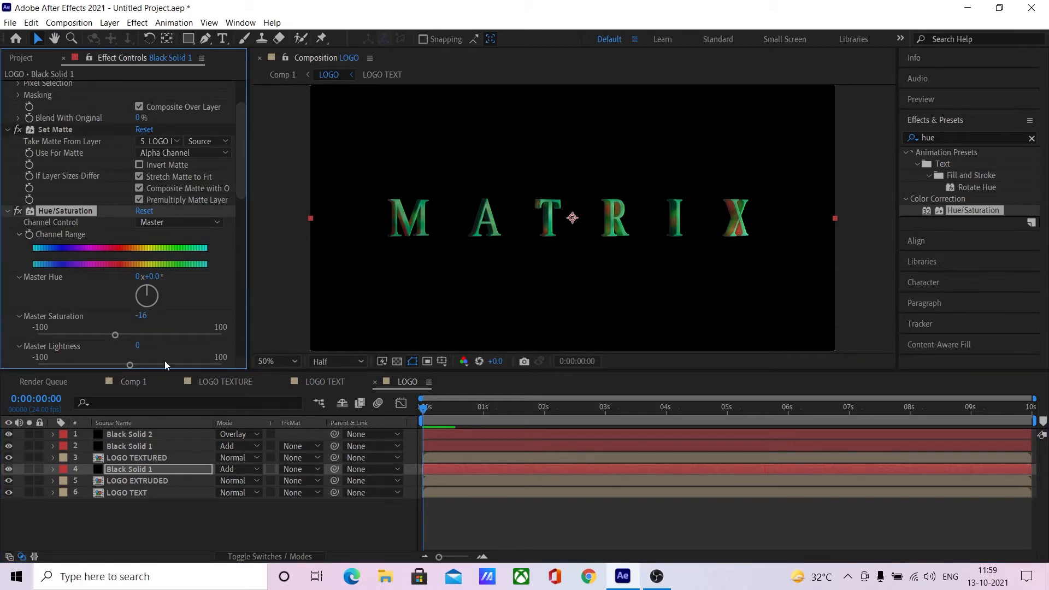
left_click(133, 381)
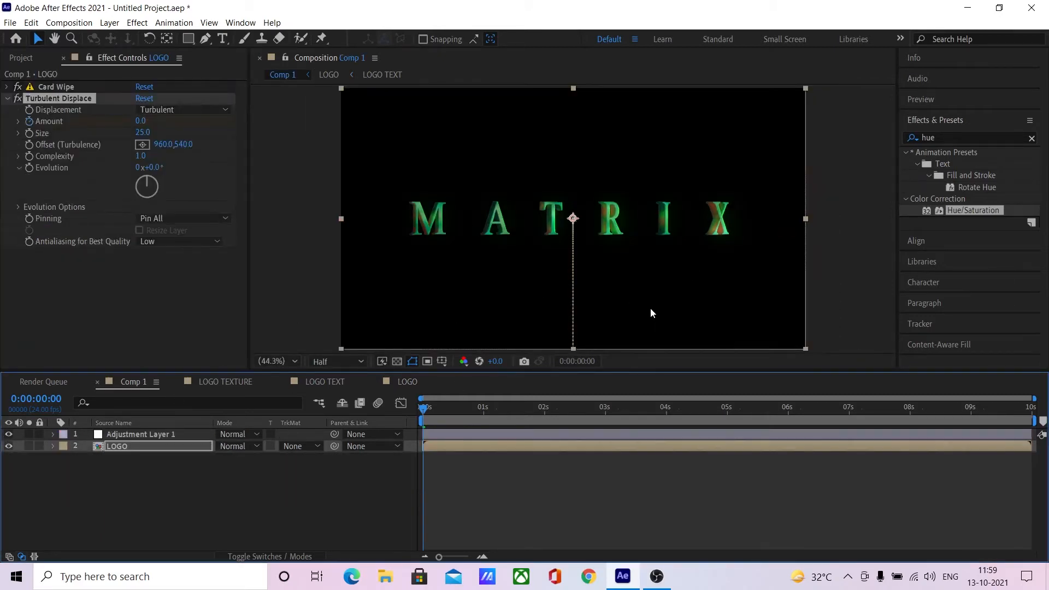
- Save the project in the MATRIX folder as "Matrix tutorial"
key("ctrl+s")
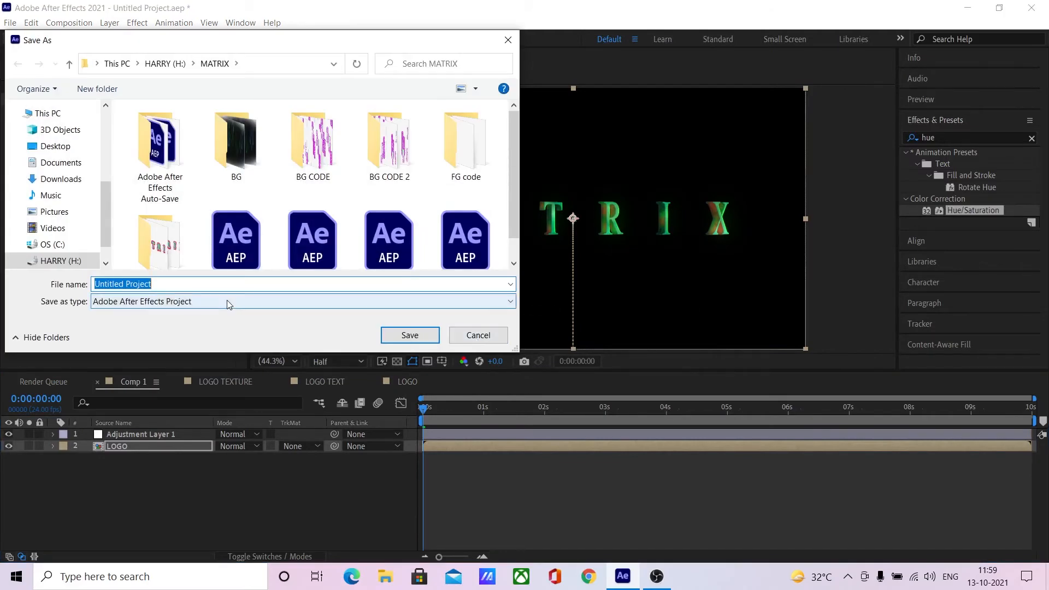
type("Matrix")
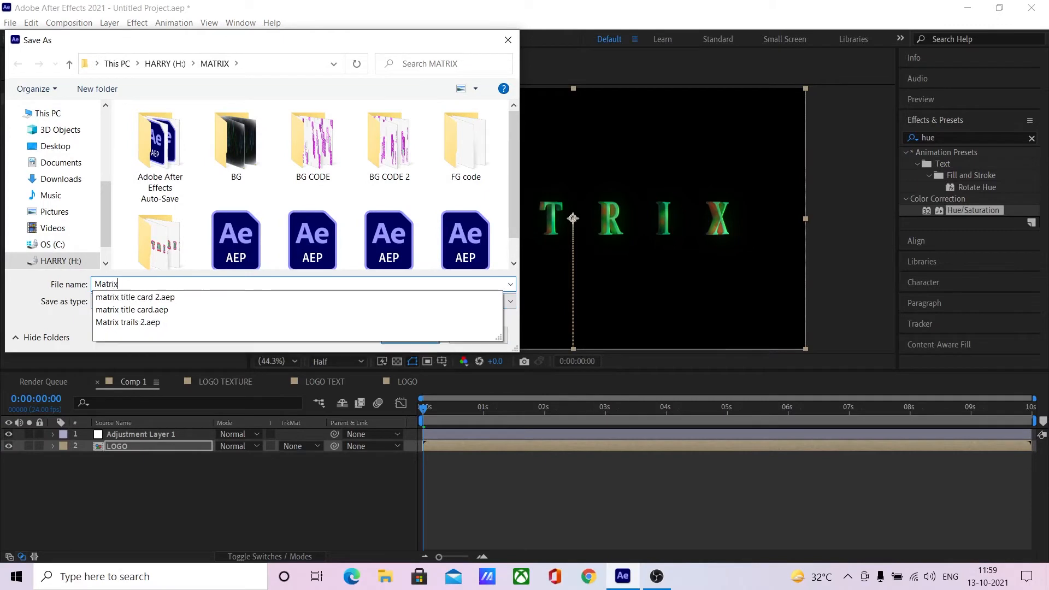
type(" tutorial")
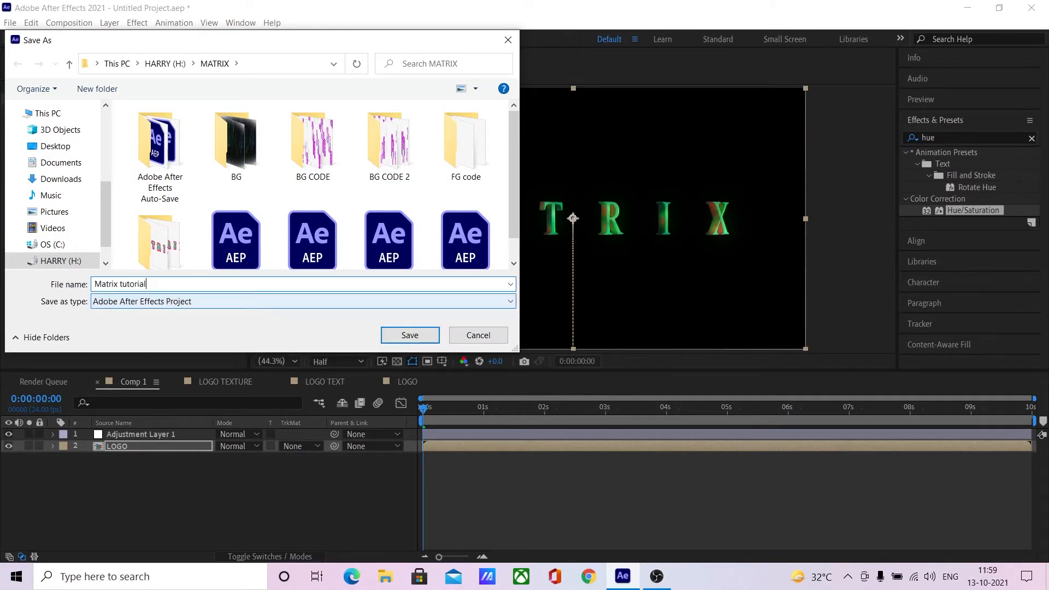
key("Return")
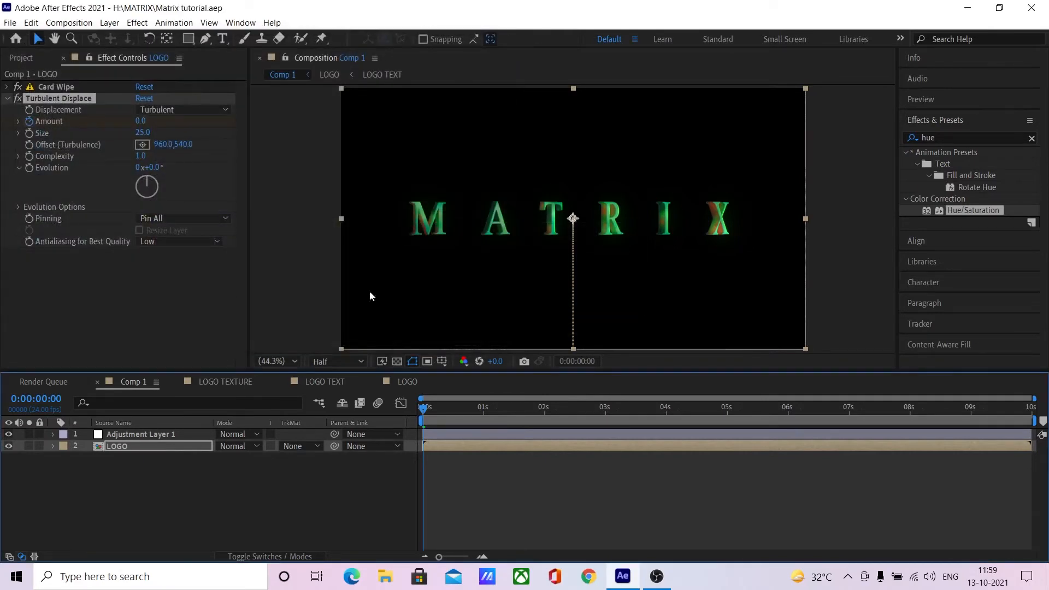
- Add a One-Node Camera with the 35mm preset to Comp 1, named Camera 1
left_click_drag(431, 409, 264, 403)
right_click(161, 490)
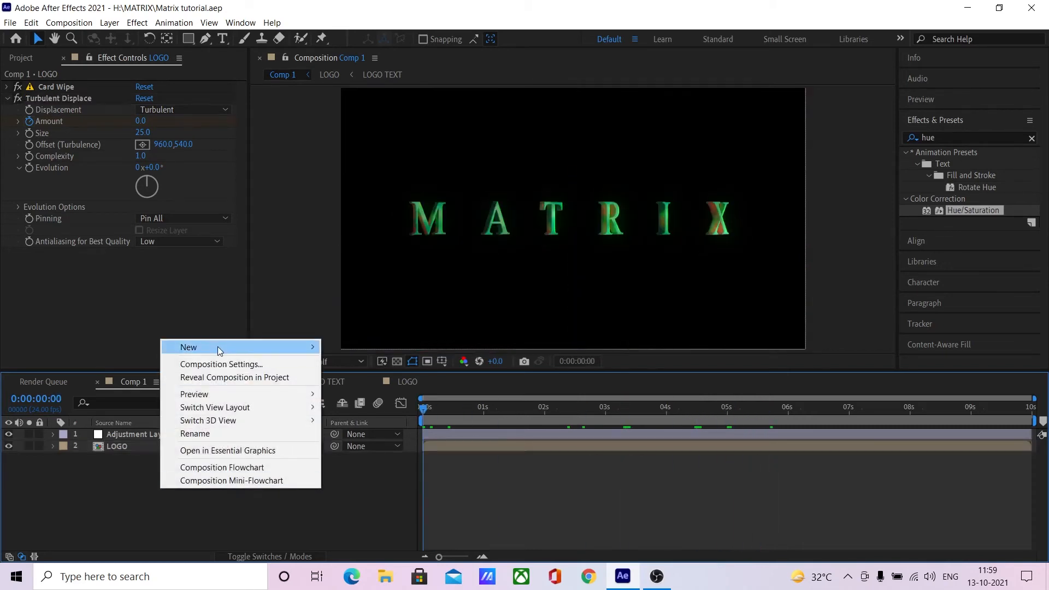
mouse_move(217, 348)
left_click(369, 403)
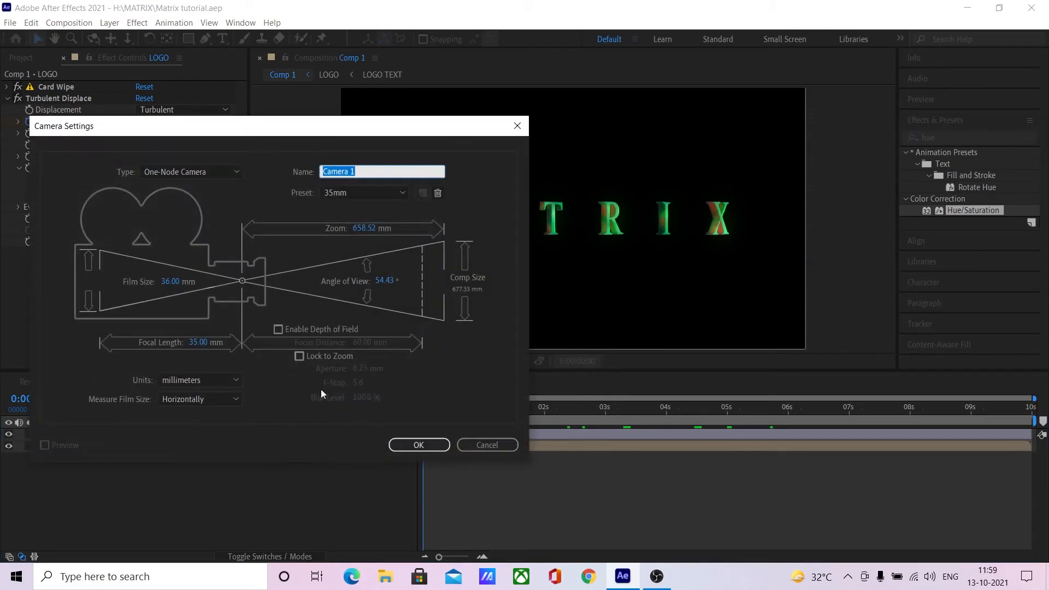
left_click(205, 171)
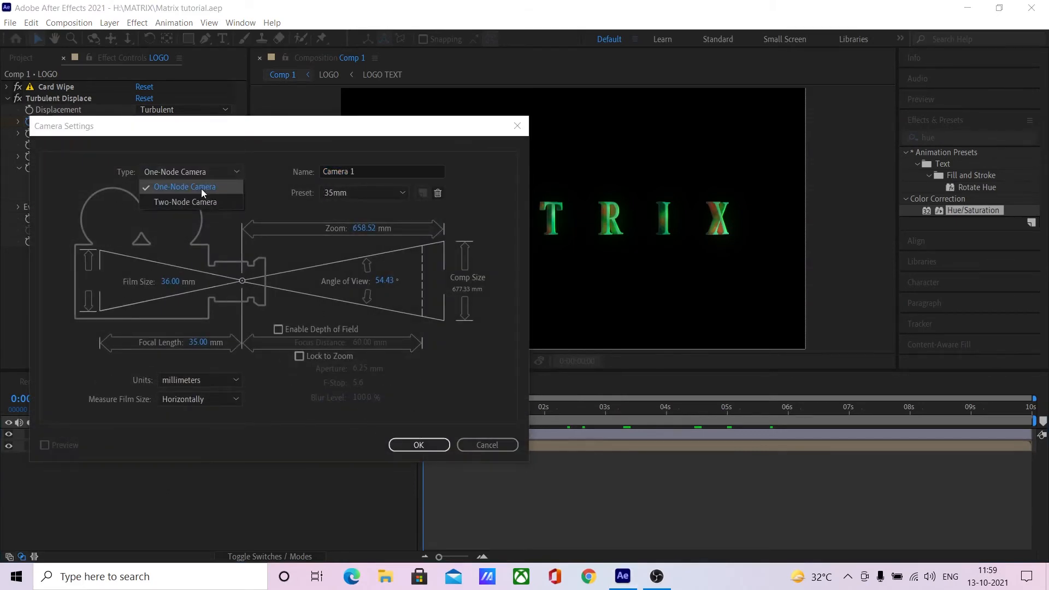
left_click(201, 189)
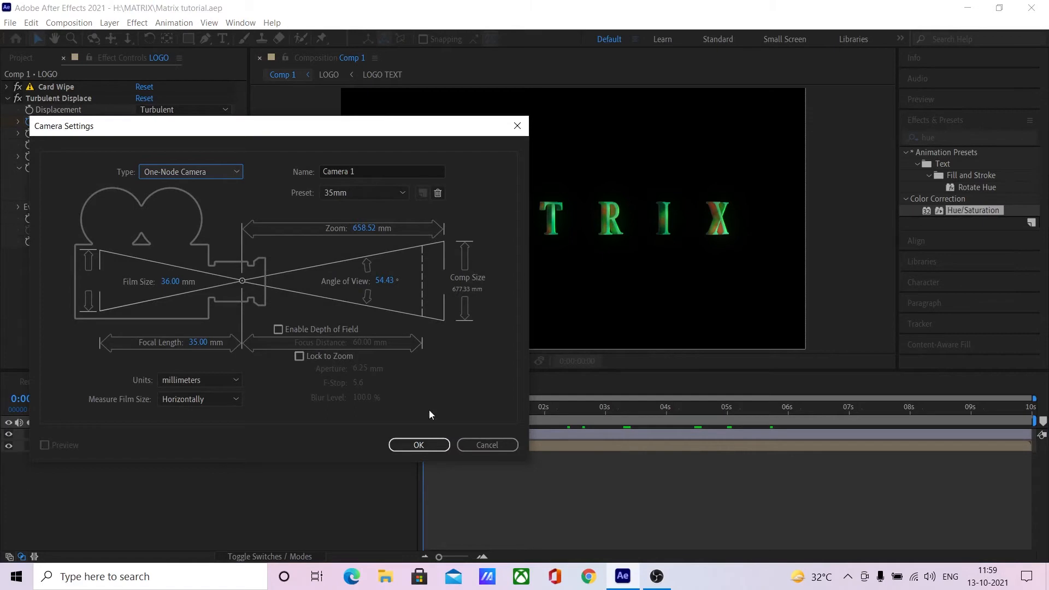
left_click(406, 446)
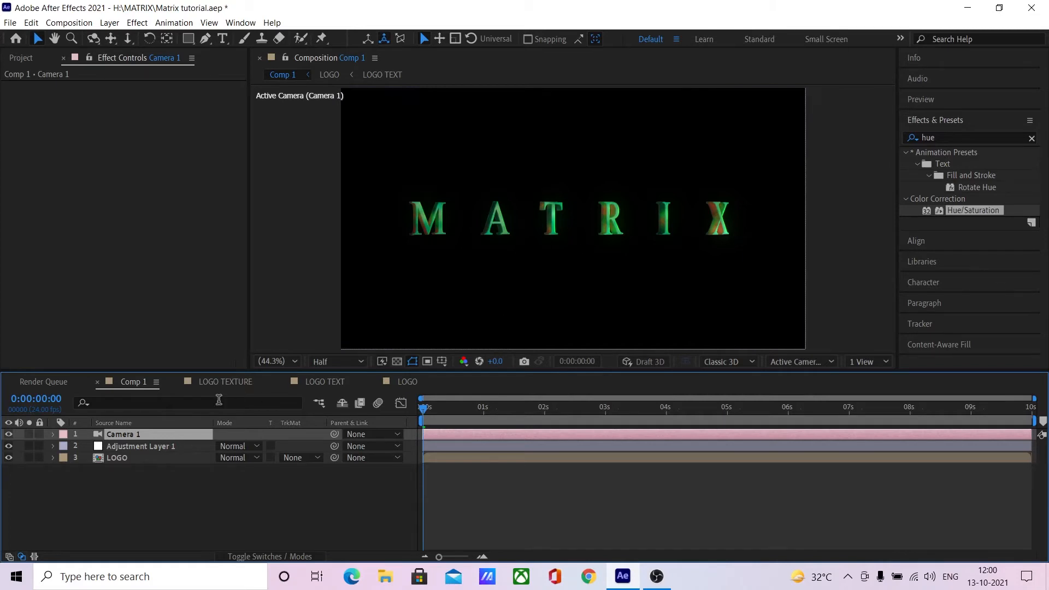
- Reveal Camera 1's Position property and make the LOGO layer a 3D layer
key("p")
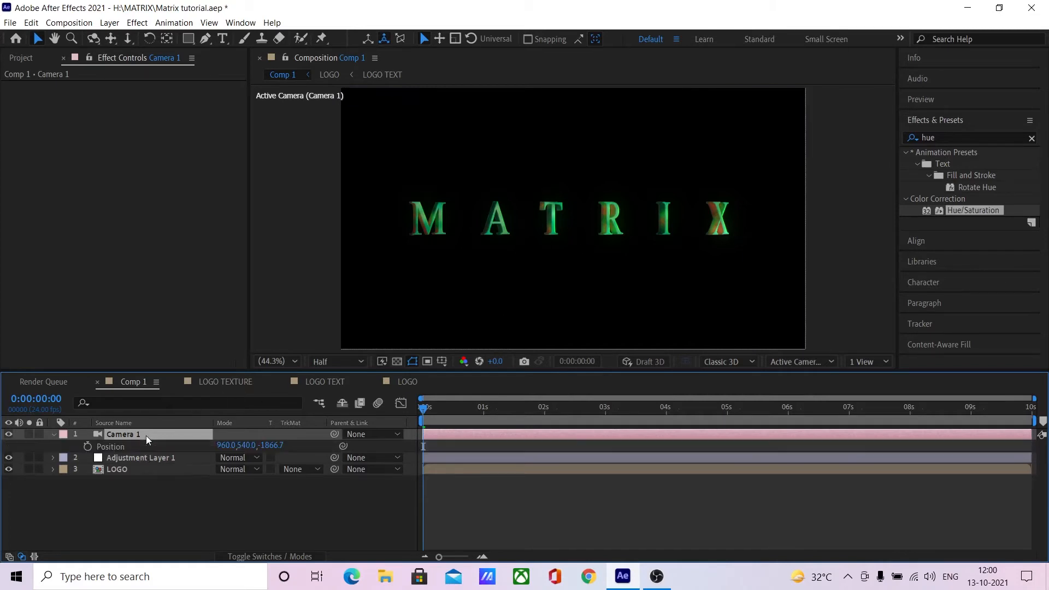
left_click(162, 471)
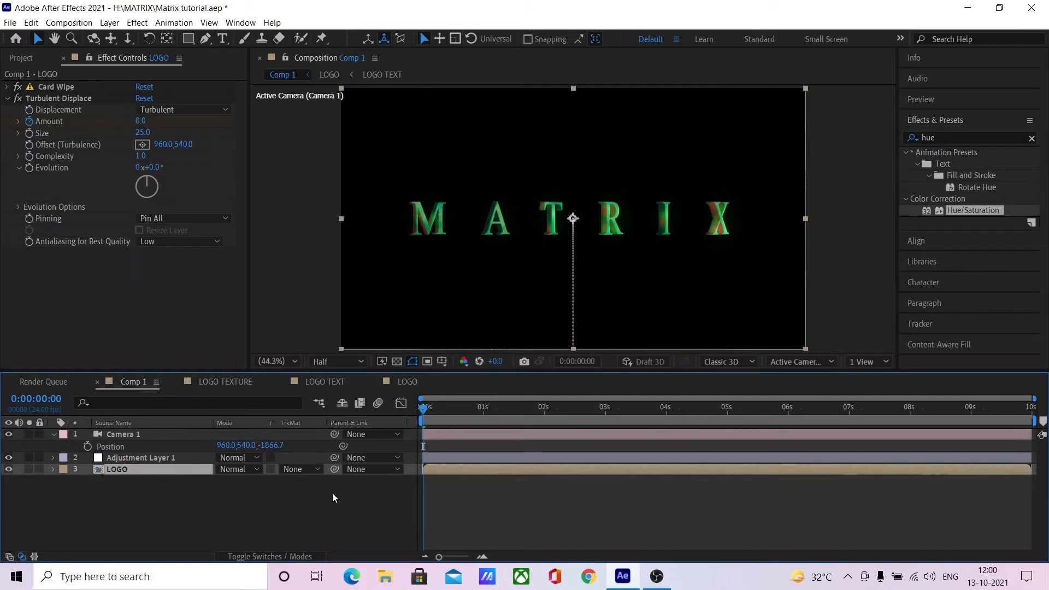
left_click(279, 557)
left_click(293, 470)
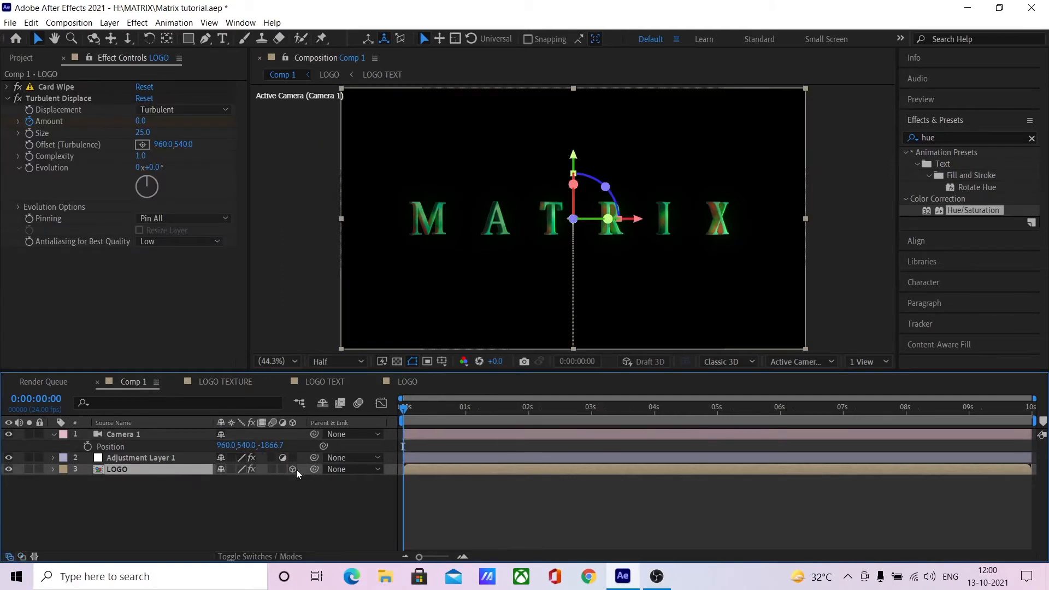
- Pull Camera 1 back to a Z position of -2237.7 and start Position keyframes at 0:00:00:00
left_click(146, 435)
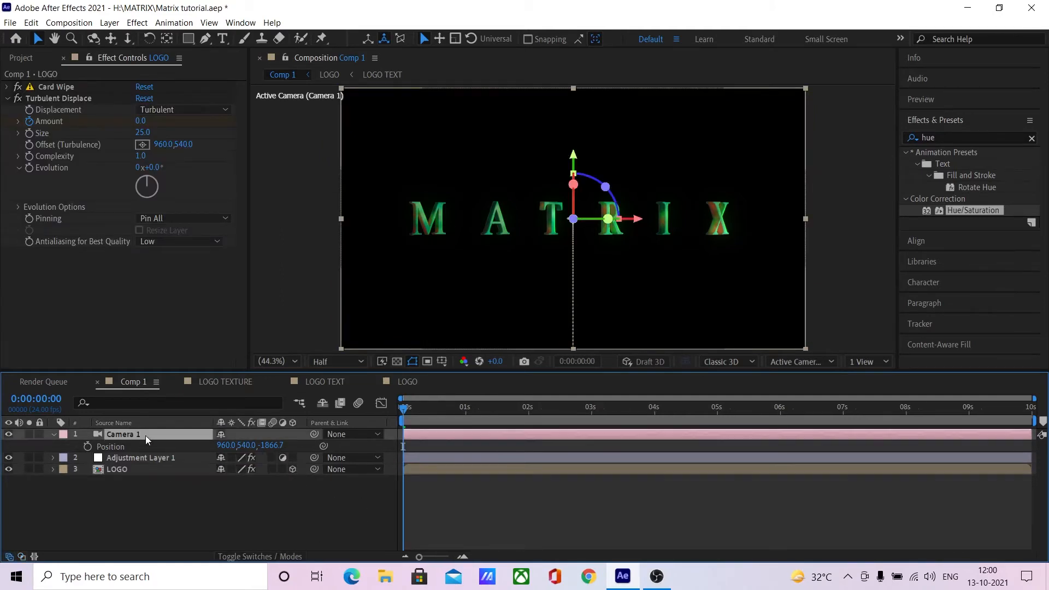
left_click_drag(275, 448, 19, 445)
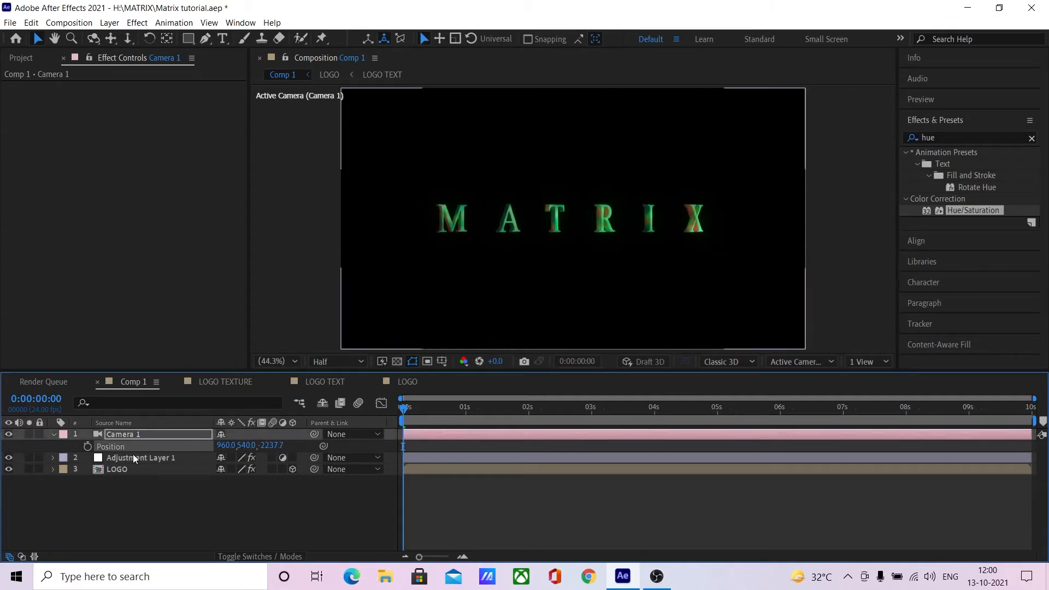
left_click(86, 446)
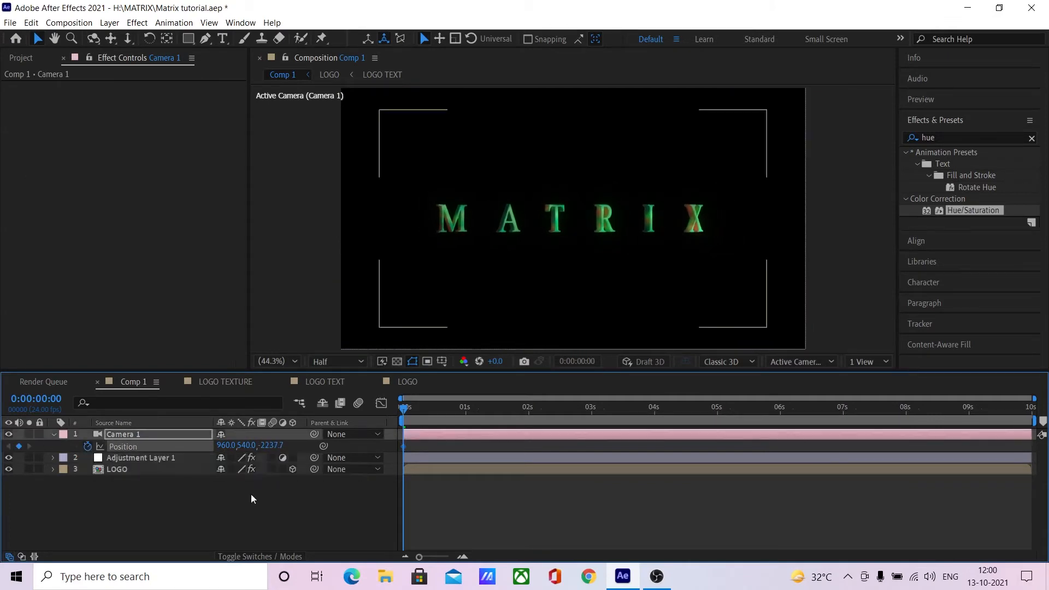
- Keyframe Camera 1 closer to the logo at 0:00:08:00 and shift that keyframe to about 7 seconds
left_click_drag(405, 414, 906, 437)
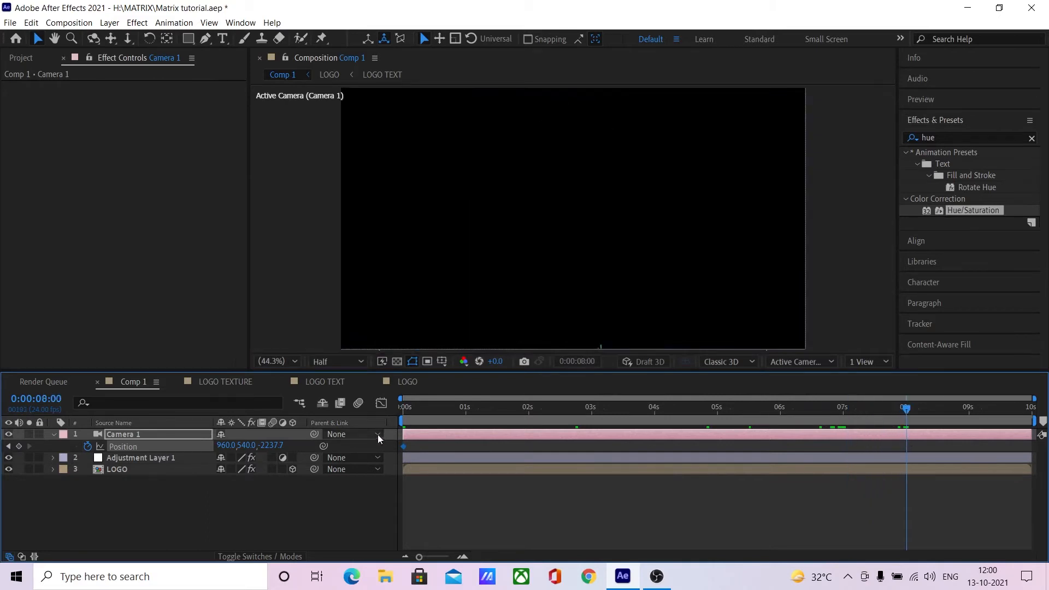
left_click_drag(270, 450, 400, 436)
left_click_drag(863, 447, 843, 452)
left_click(841, 410)
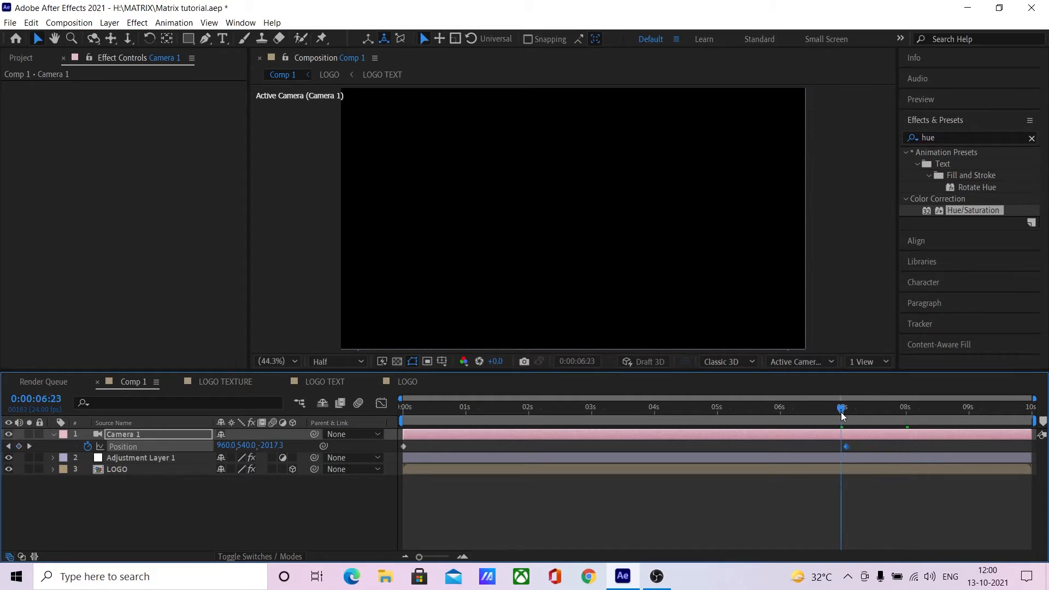
- At 0:00:06:14 set Camera 1's Z position to -1767.2 and delete the Position keyframe near 7 seconds
mouse_move(848, 410)
left_mouse_down()
mouse_move(792, 415)
mouse_move(821, 413)
left_mouse_up()
left_click(849, 273)
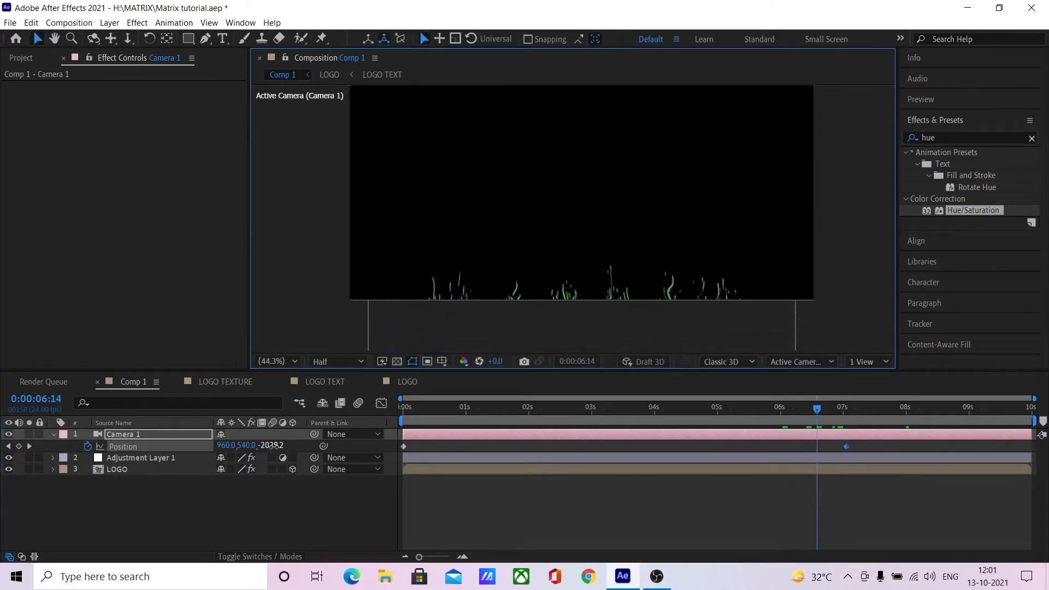
left_click_drag(275, 446, 441, 435)
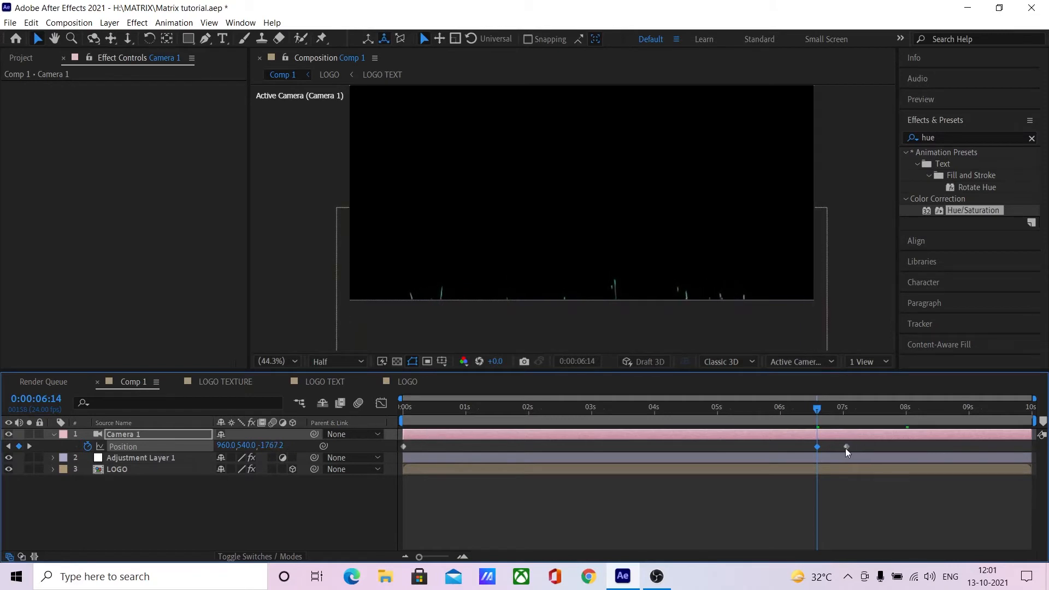
key("Delete")
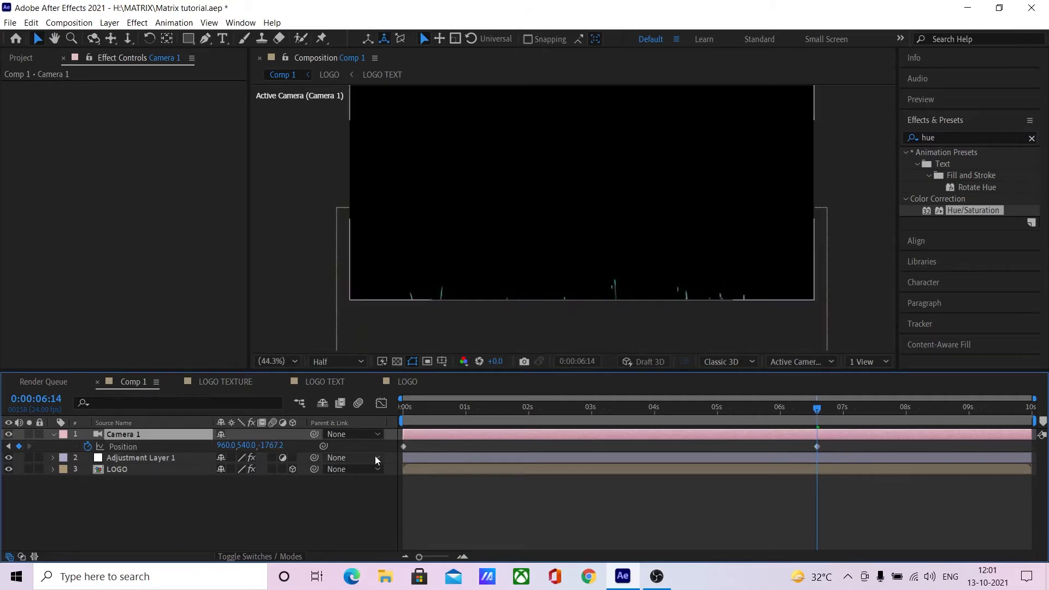
- In the Graph Editor, separate Camera 1's Position dimensions and convert both Z Position keyframes to linear
left_click(386, 403)
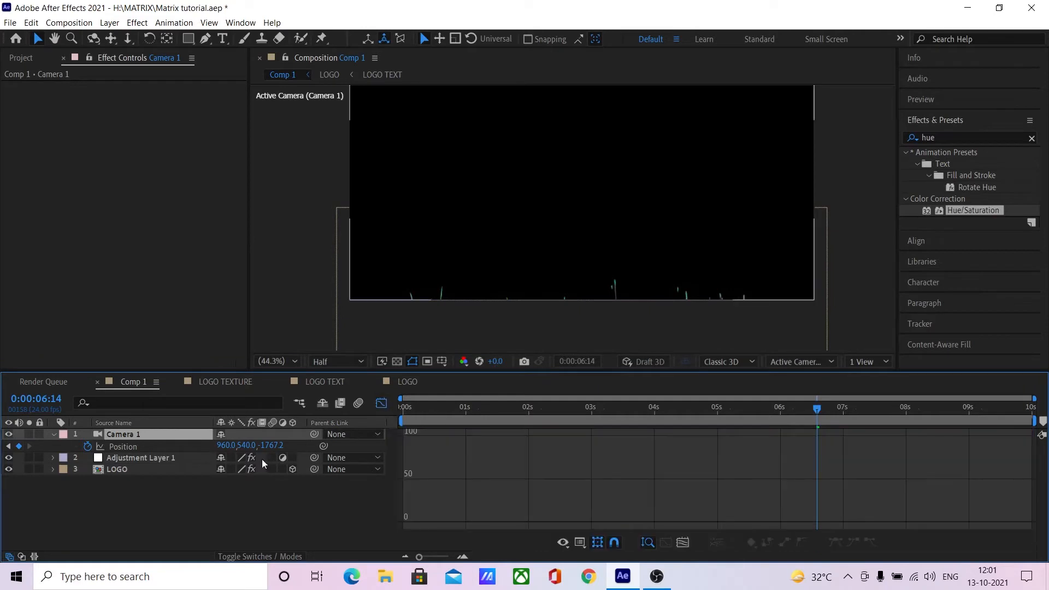
left_click(142, 450)
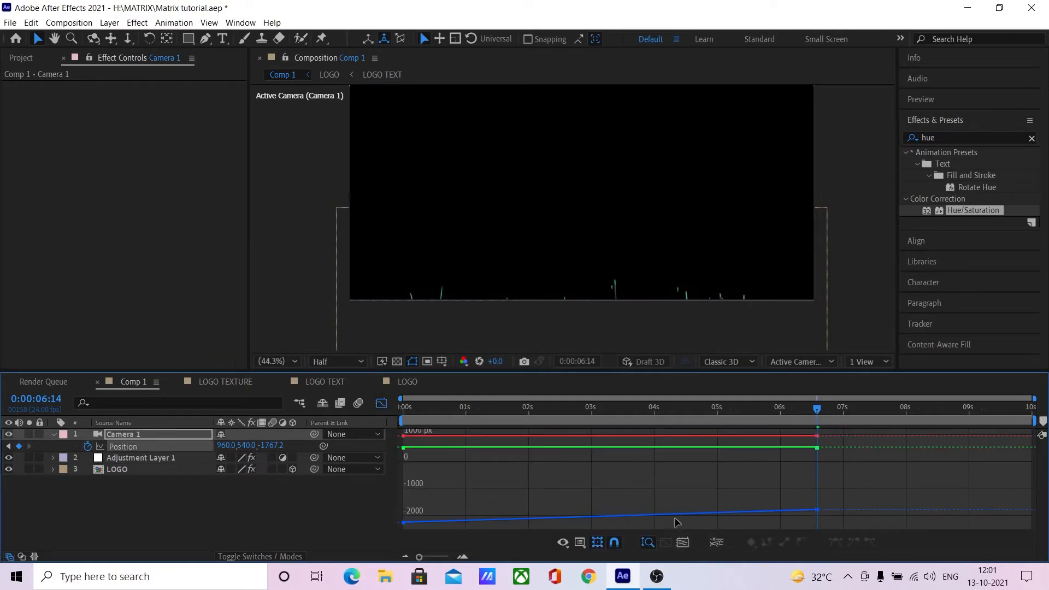
left_click(718, 542)
left_click(142, 516)
left_click(145, 468)
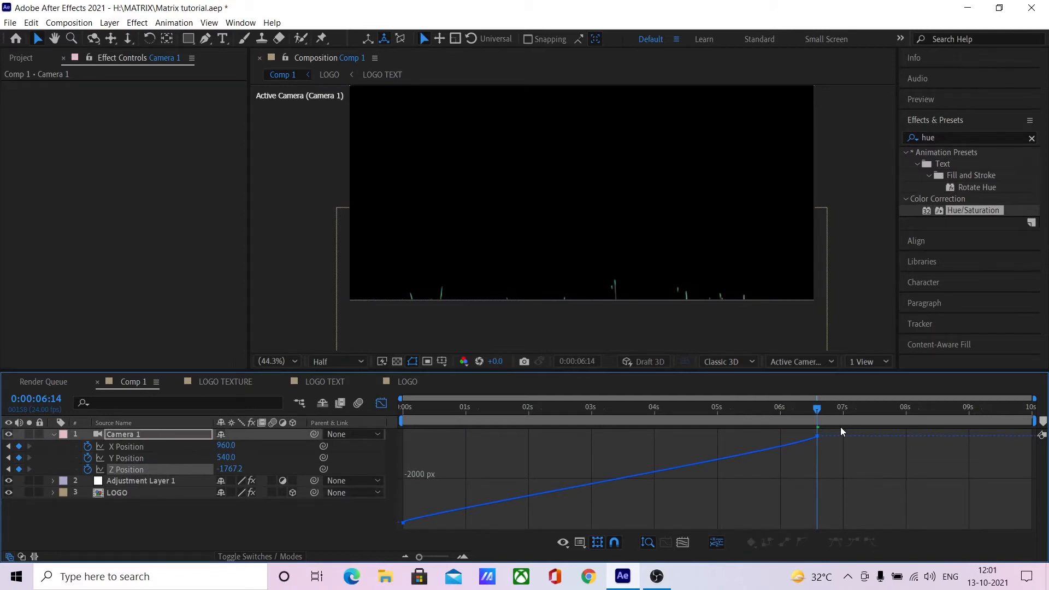
left_click_drag(834, 432, 382, 552)
left_click(793, 541)
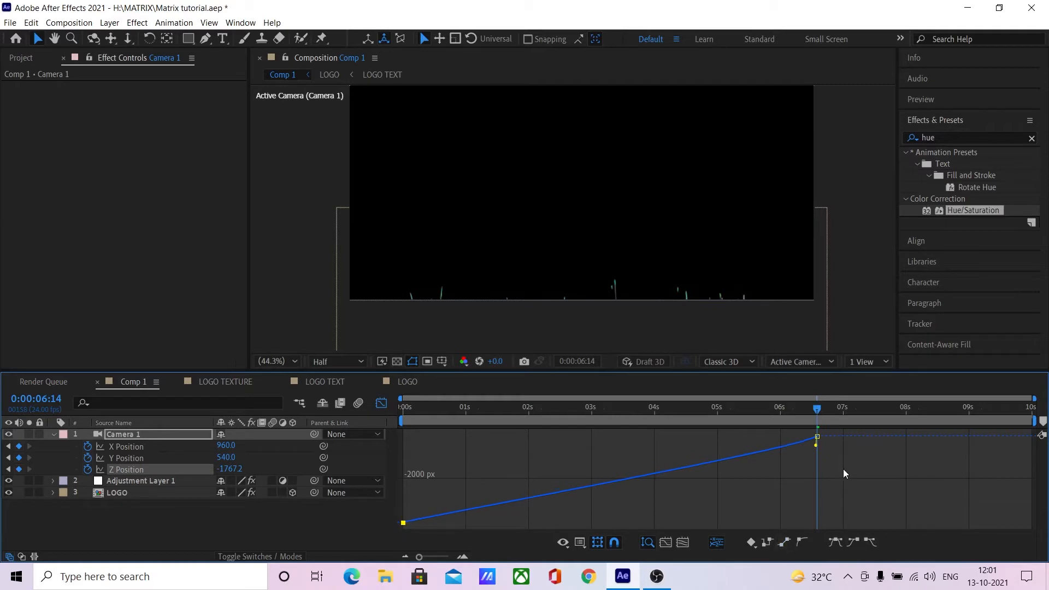
- Set Camera 1's Z Position to -1487.2 at 0:00:09:23, delete the middle Z keyframe and close the Graph Editor
left_click_drag(828, 408, 1030, 412)
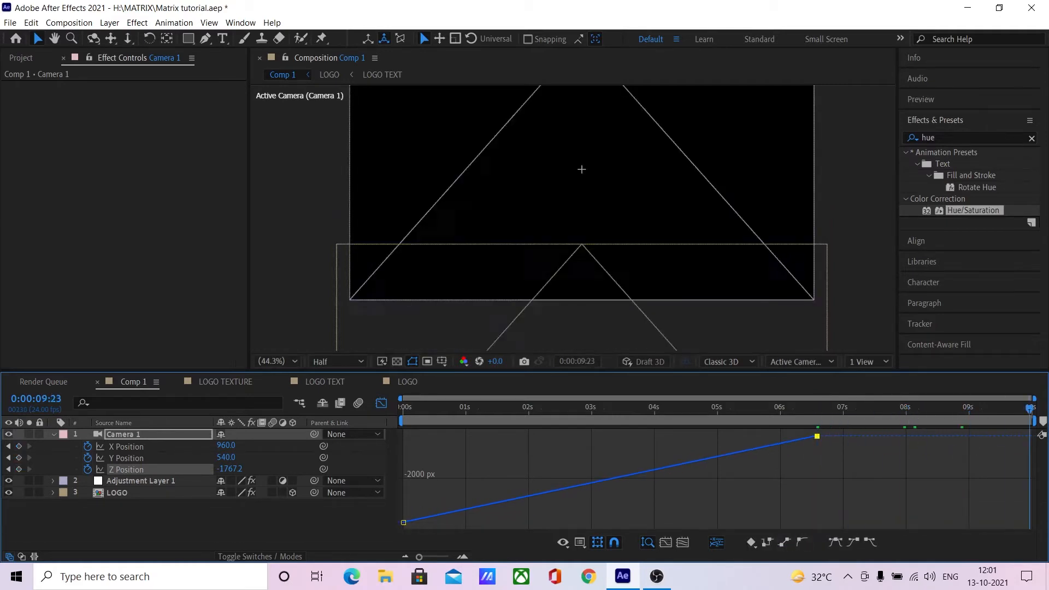
left_click_drag(238, 471, 435, 473)
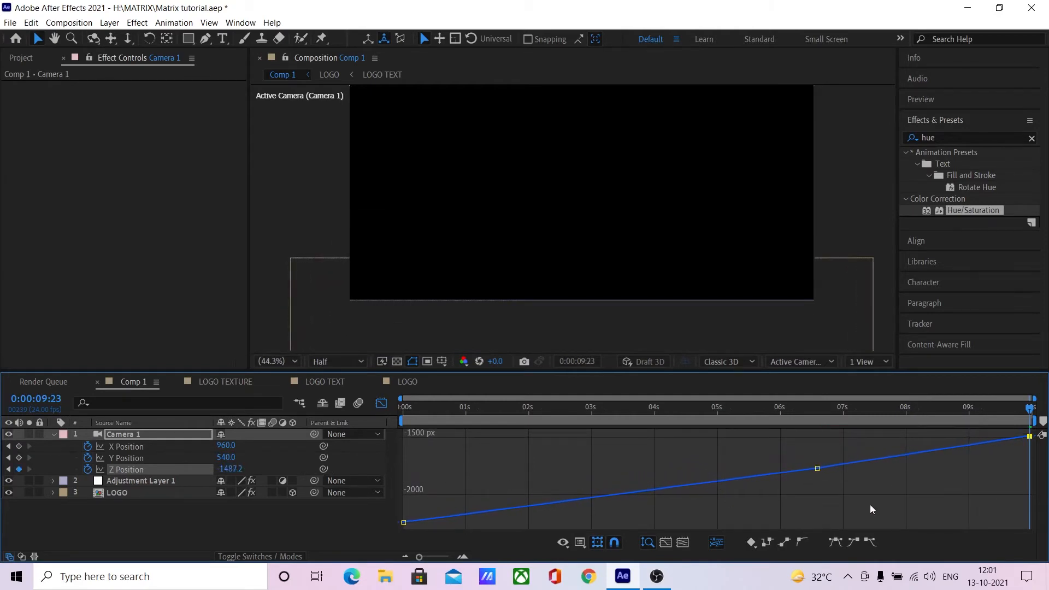
left_click_drag(848, 500, 780, 455)
key("Delete")
left_click(381, 402)
- Preview the camera push-in on the dissolving logo from the start at Quarter resolution
key("Home")
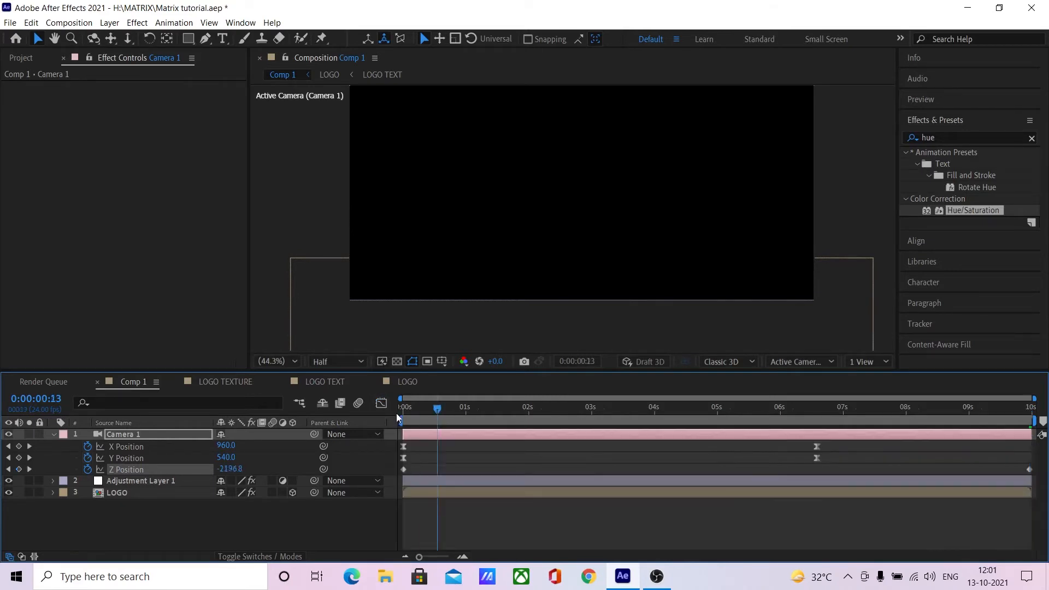
left_click_drag(305, 236, 300, 271)
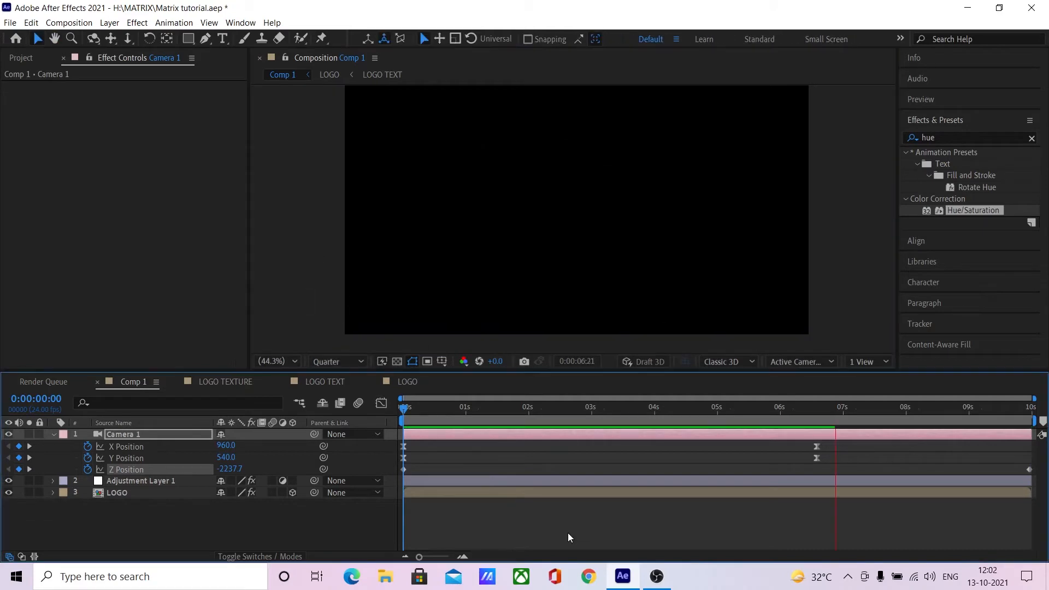
key("space")
left_click_drag(416, 408, 368, 404)
key("space")
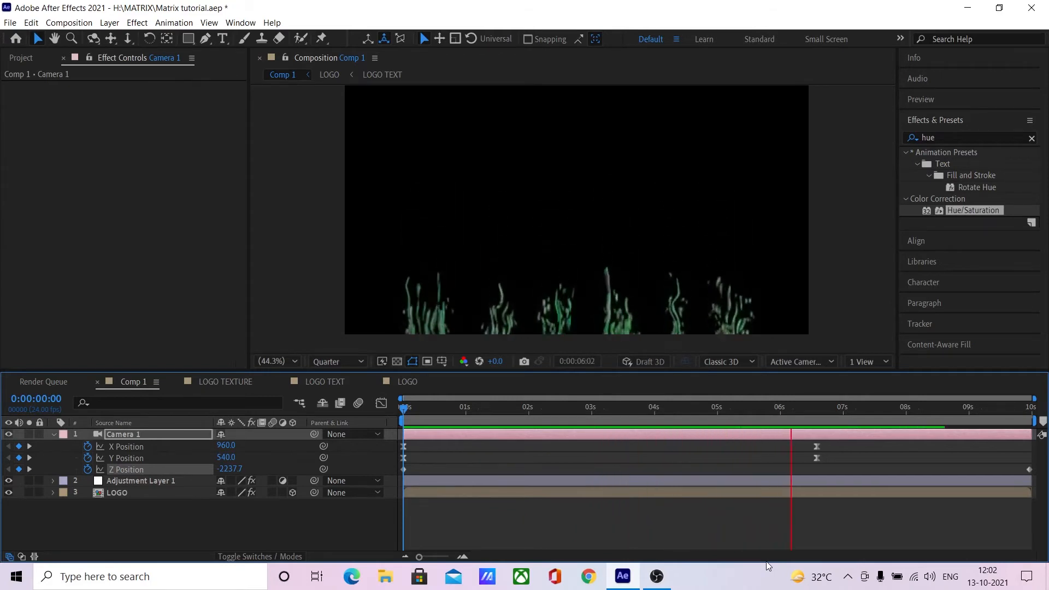
key("space")
- At 0:00:00:00, set Camera 1's Z Position to -2109.7 and set the preview resolution to Half
key("Home")
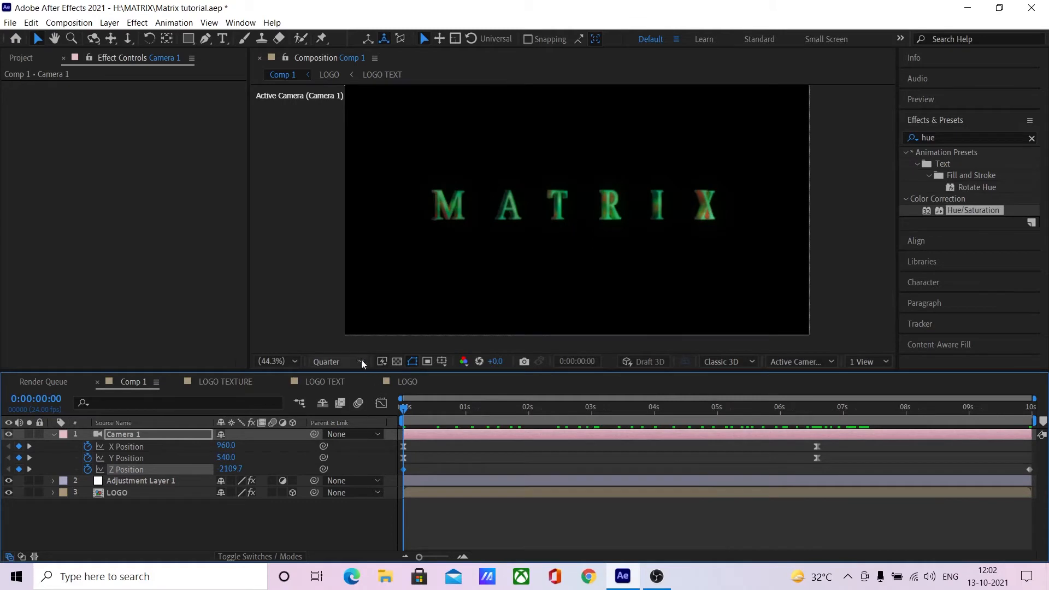
left_click(362, 359)
left_click(343, 409)
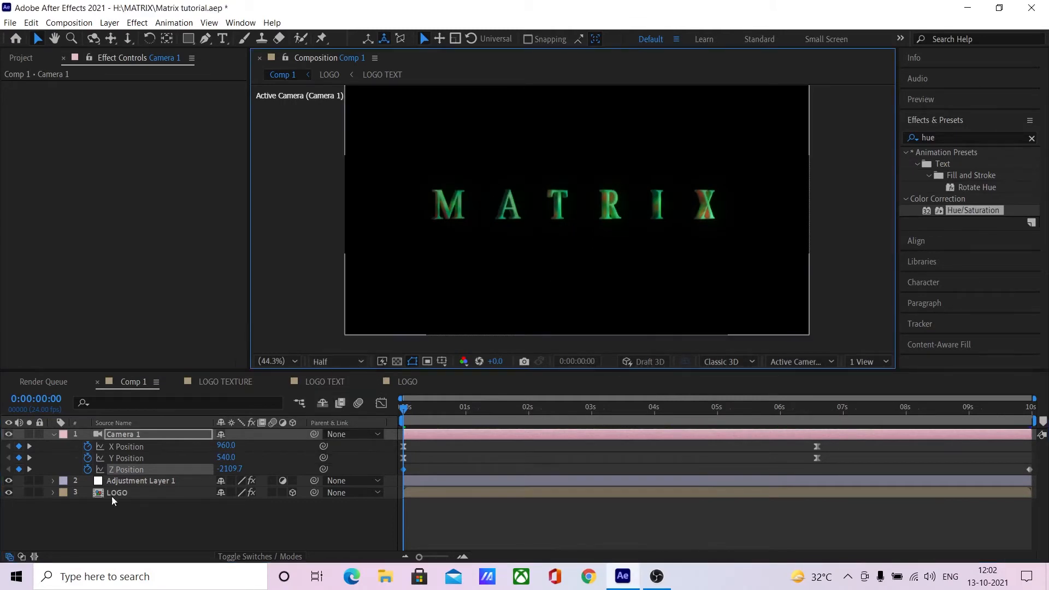
- Collapse Camera 1's properties and hide the Camera 1, Adjustment Layer 1 and LOGO layers
left_click(58, 436)
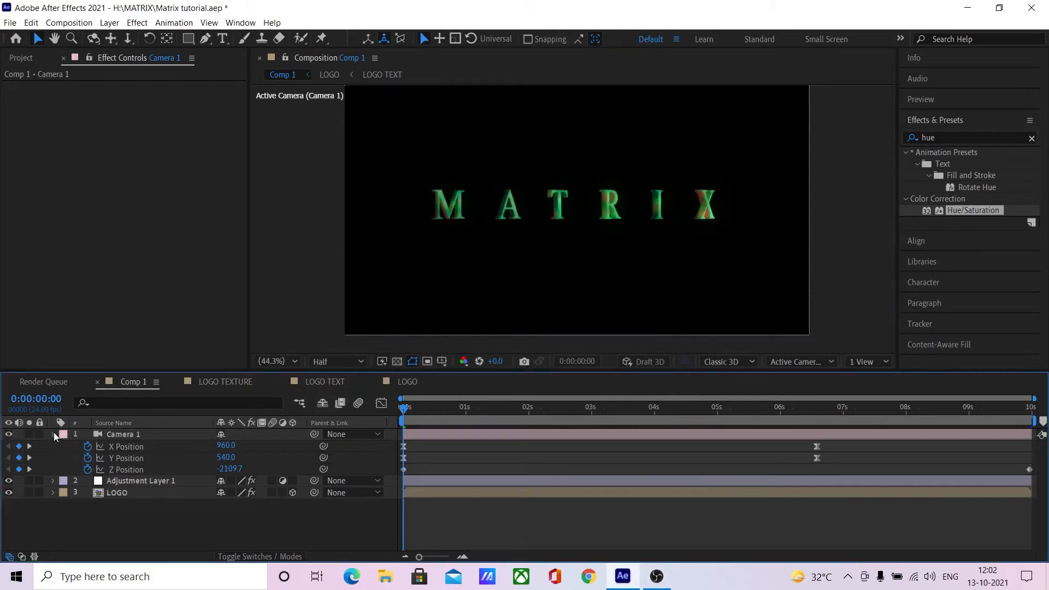
left_click(54, 434)
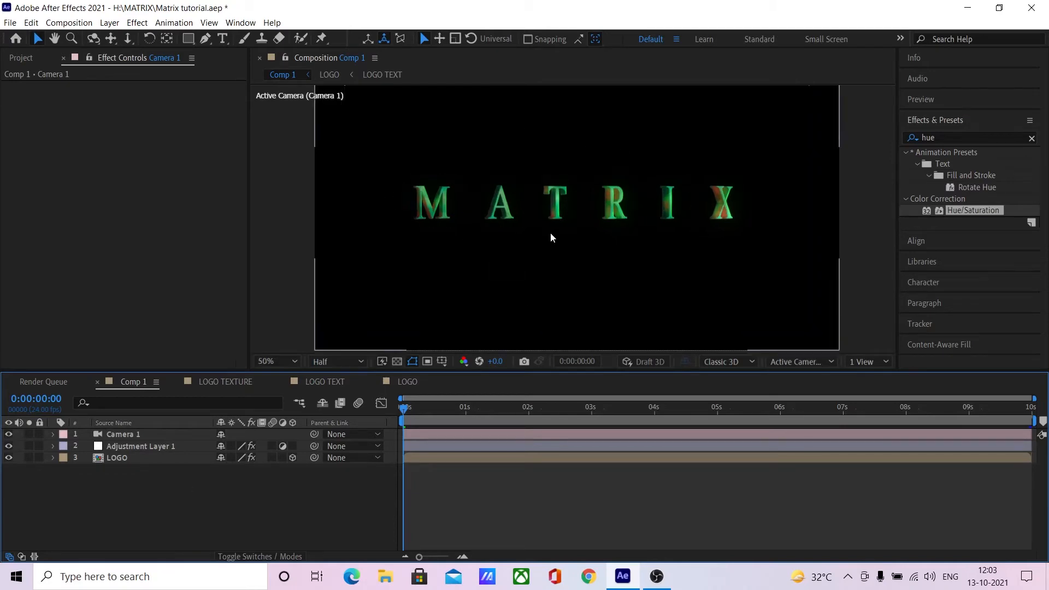
scroll(550, 231, "down", 2)
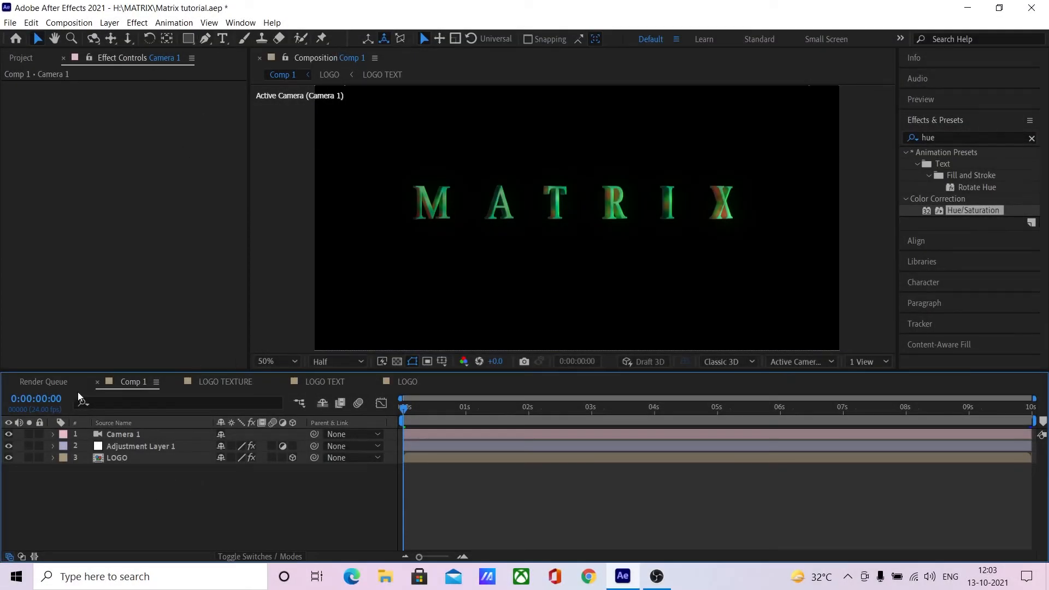
left_click_drag(9, 435, 9, 458)
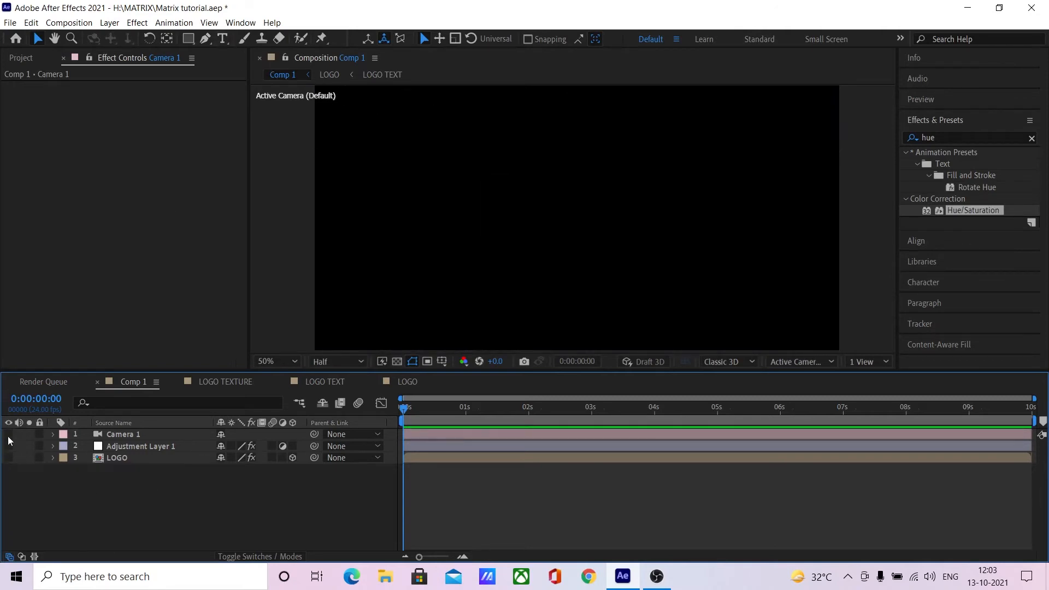
- Create a vertical text layer reading ABCDEFGHIJK in Comp 1 with the Vertical Type tool
left_click(222, 38)
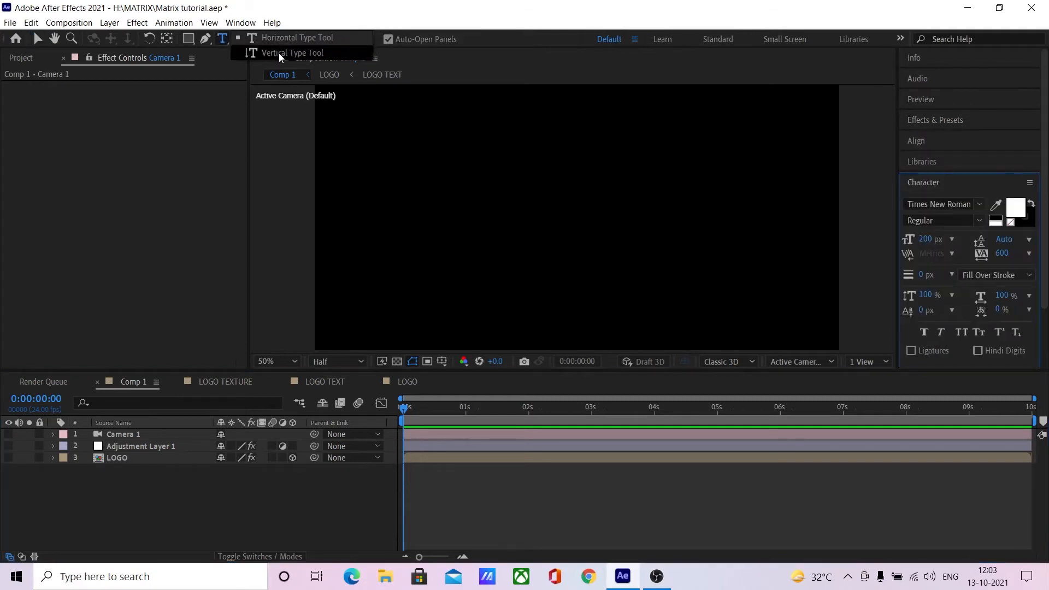
left_click(280, 56)
left_click(535, 138)
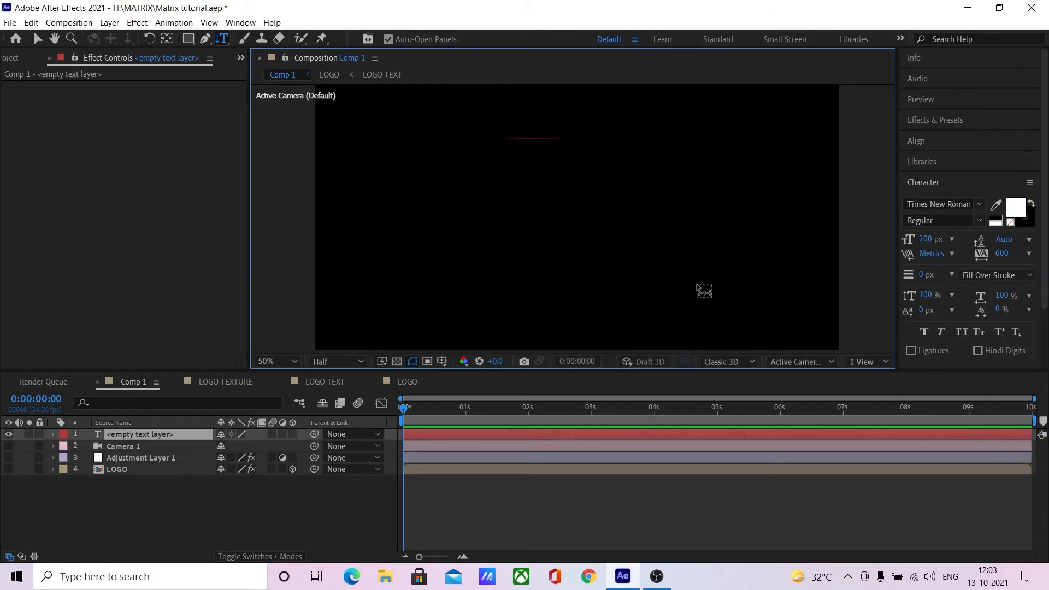
type("ABCDEF")
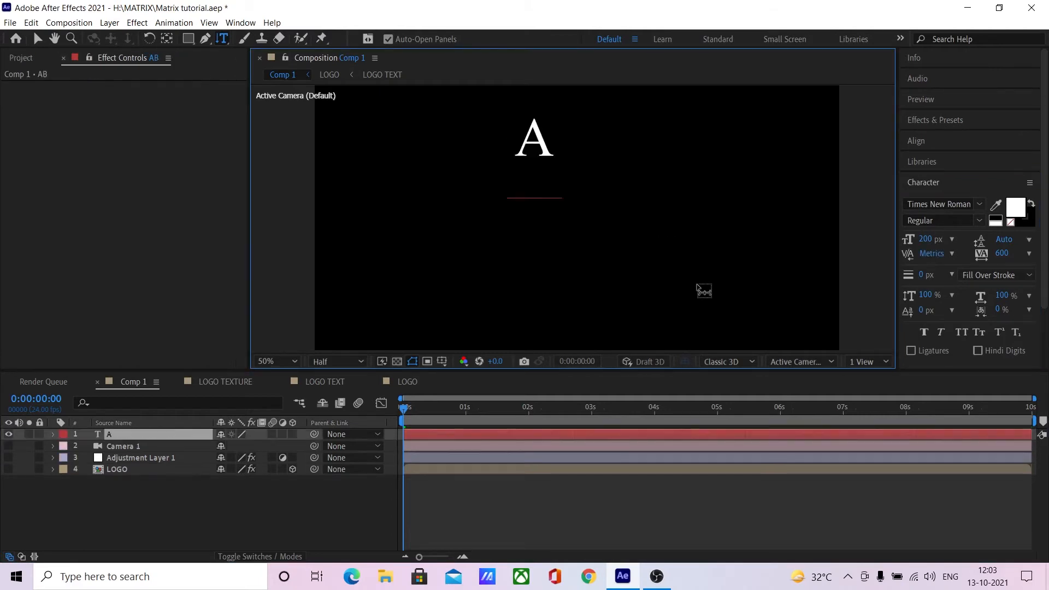
type("GH")
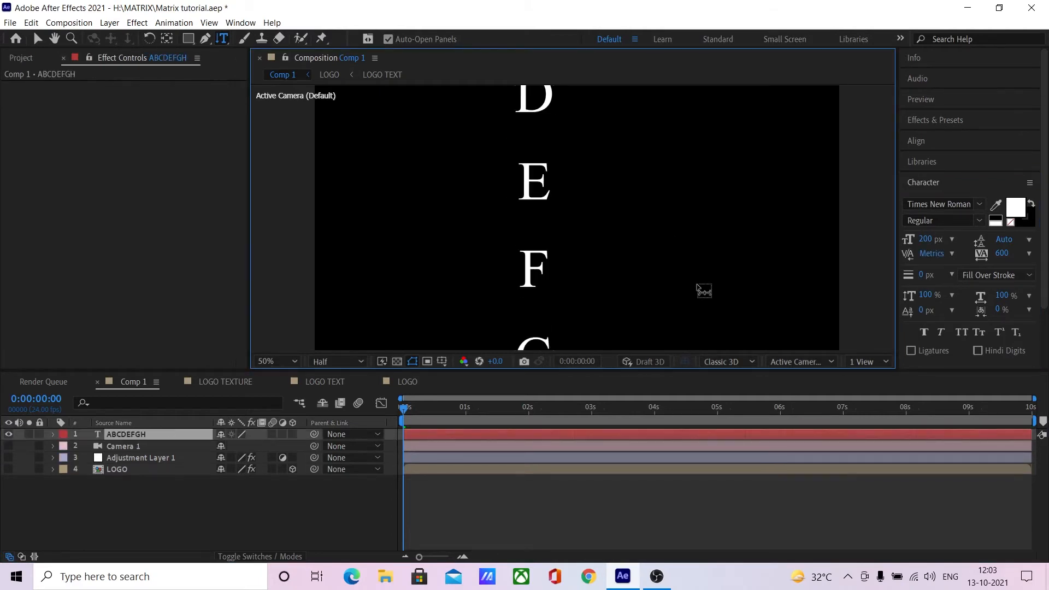
type("IJK")
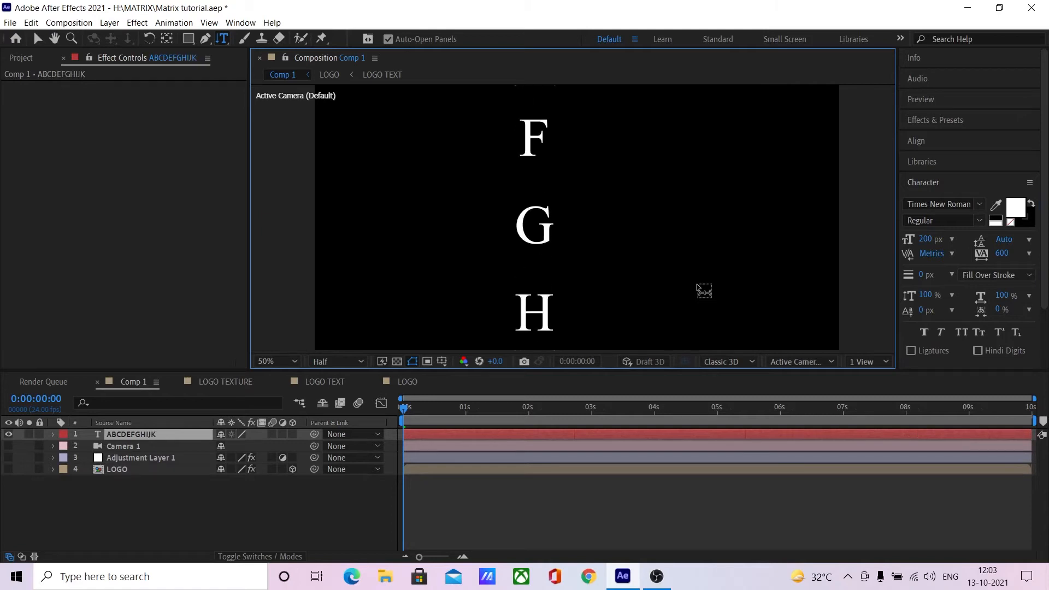
scroll(650, 224, "down", 2)
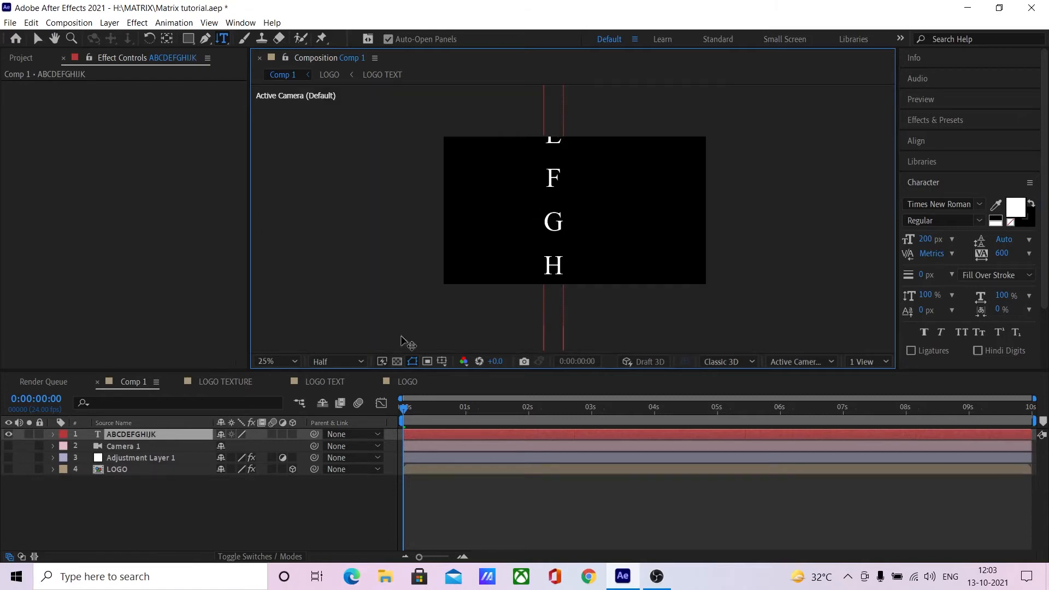
- Pre-compose the ABCDEFGHIJK text layer as ABCDEFGHIJK Comp 1, moving all attributes, and open the new composition
left_click(134, 436)
key("ctrl+shift+c")
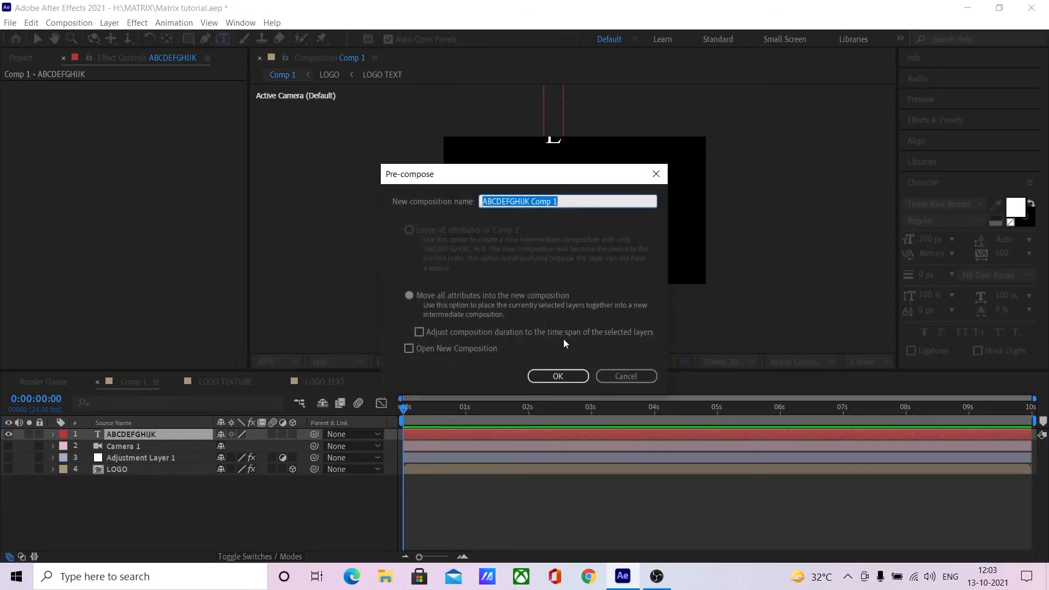
left_click(426, 297)
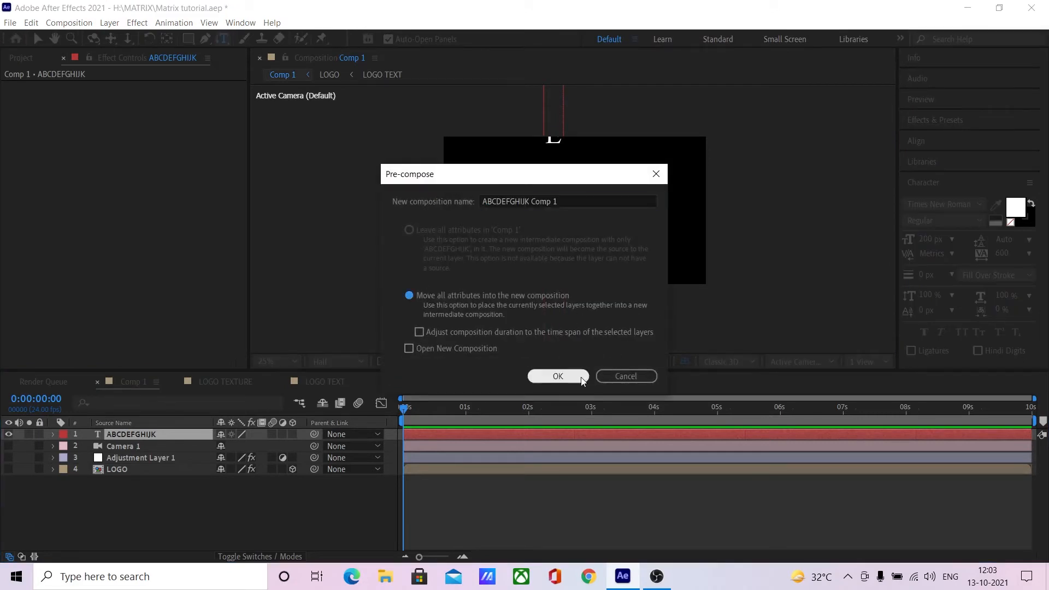
left_click(558, 376)
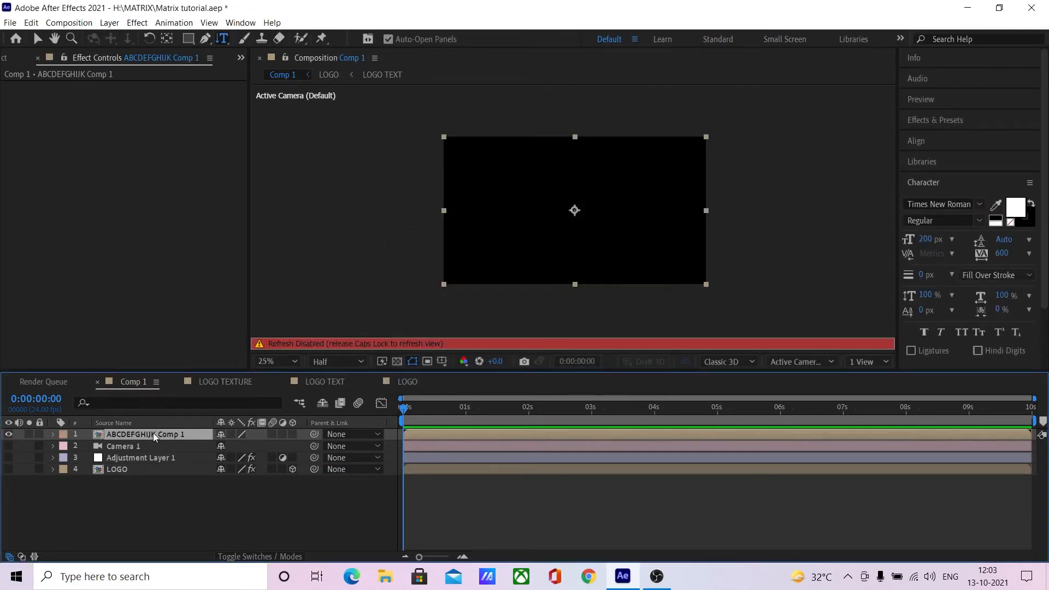
double_click(153, 434)
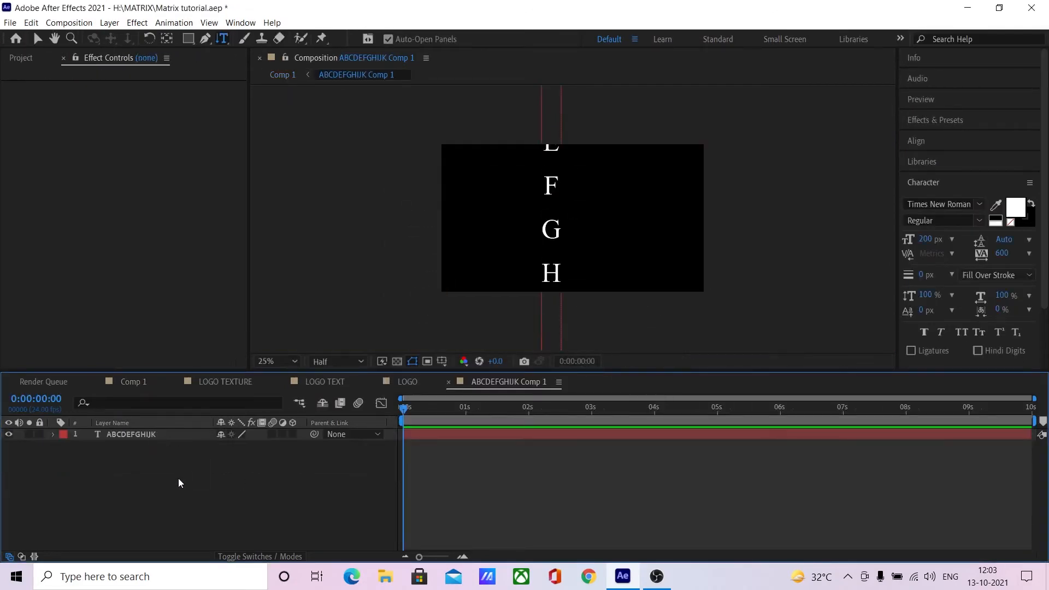
- Reset the Transform properties of the ABCDEFGHIJK text layer to centre it in the composition
left_click(136, 435)
left_click(69, 23)
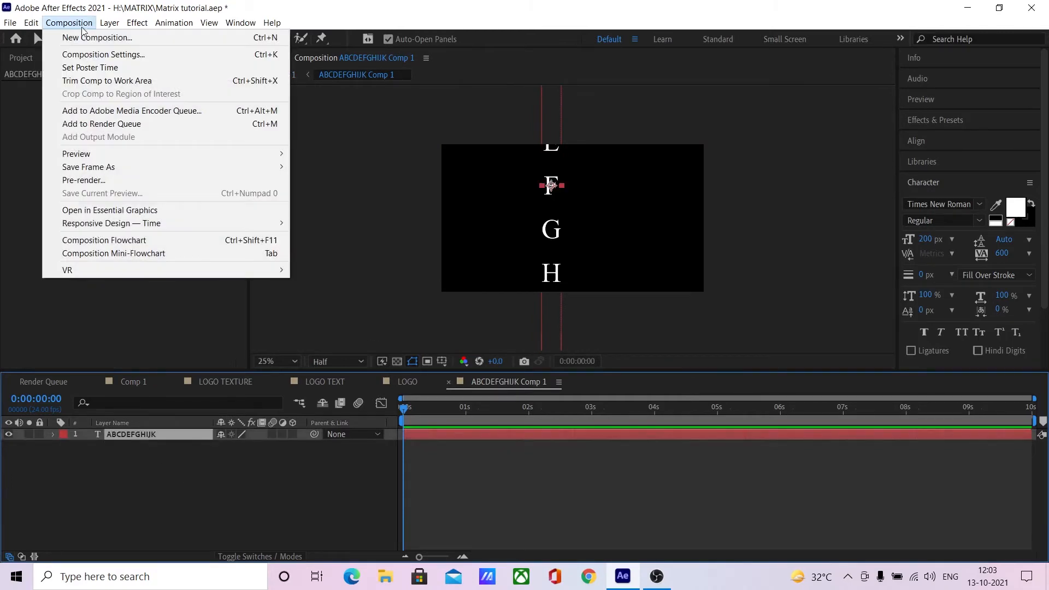
left_click(129, 442)
left_click(53, 435)
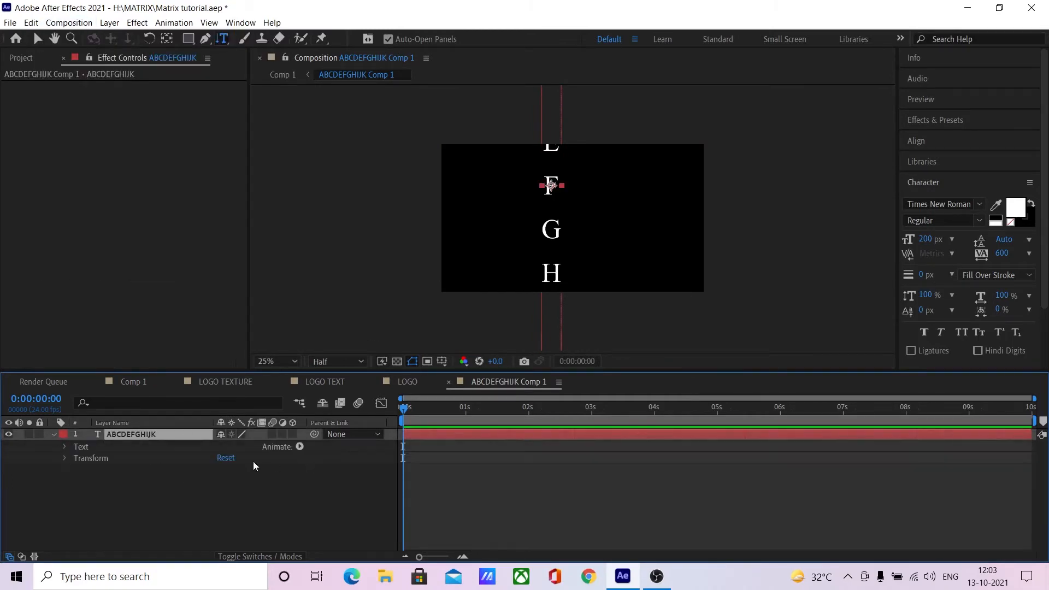
left_click(227, 459)
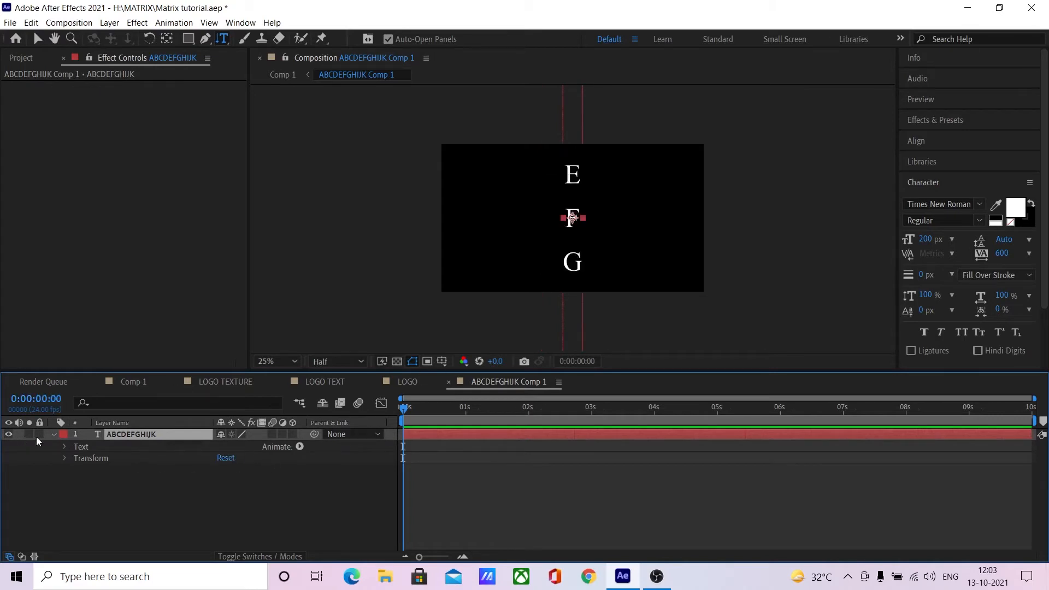
- Top-align the vertical ABCDEFGHIJK text so that the column runs down from its anchor point
left_click(945, 182)
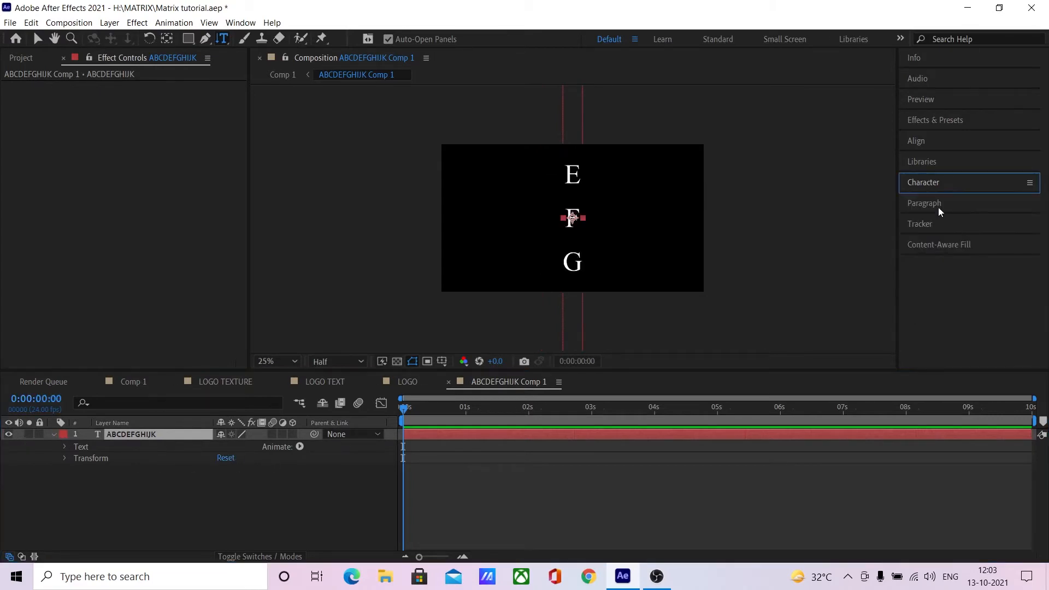
left_click(937, 205)
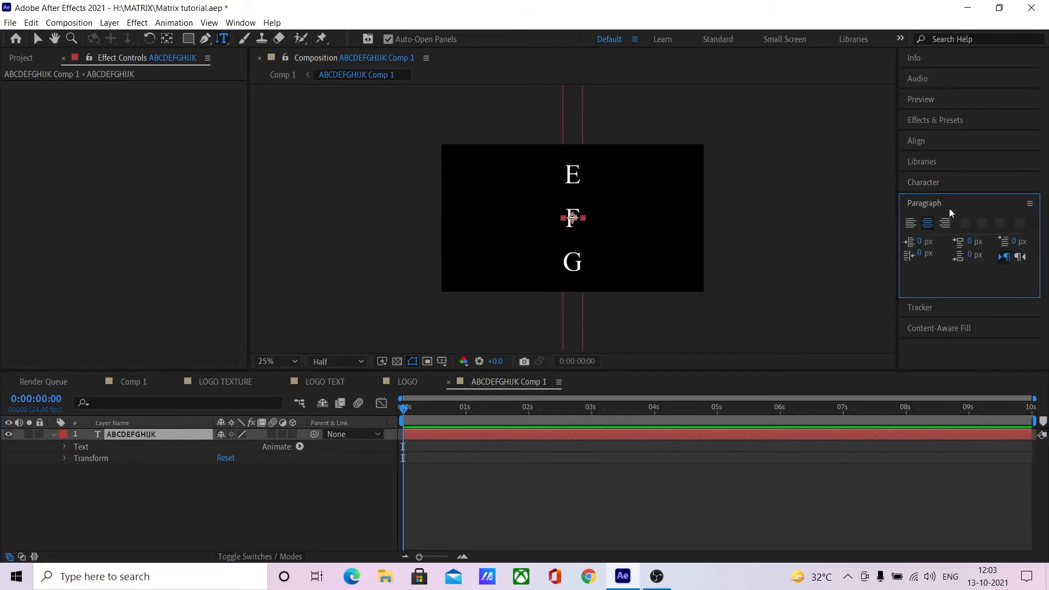
left_click(910, 224)
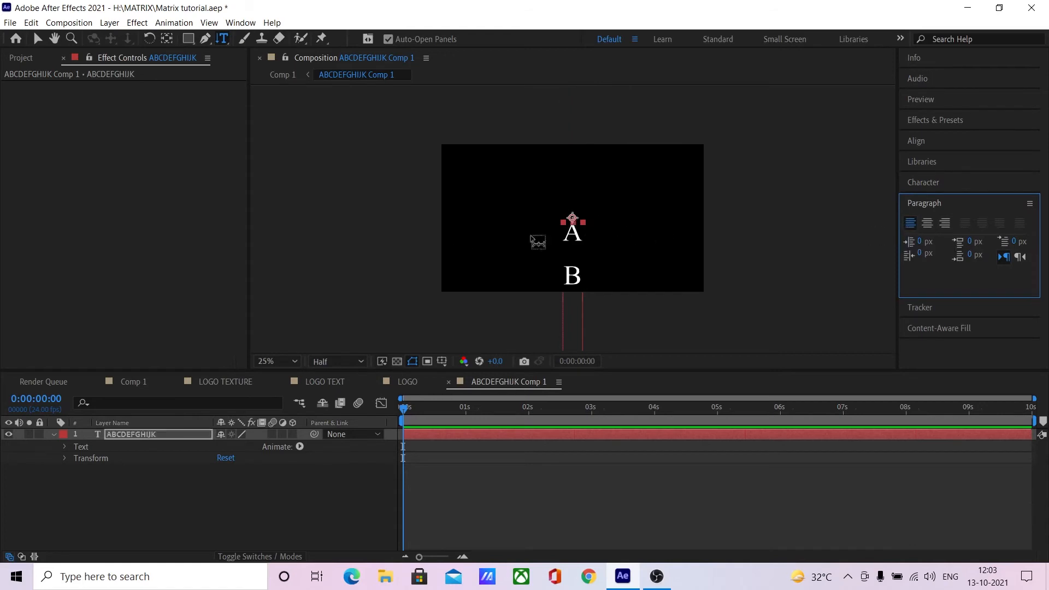
- Move the letter column straight up so that it extends above and below the composition frame
left_click(38, 39)
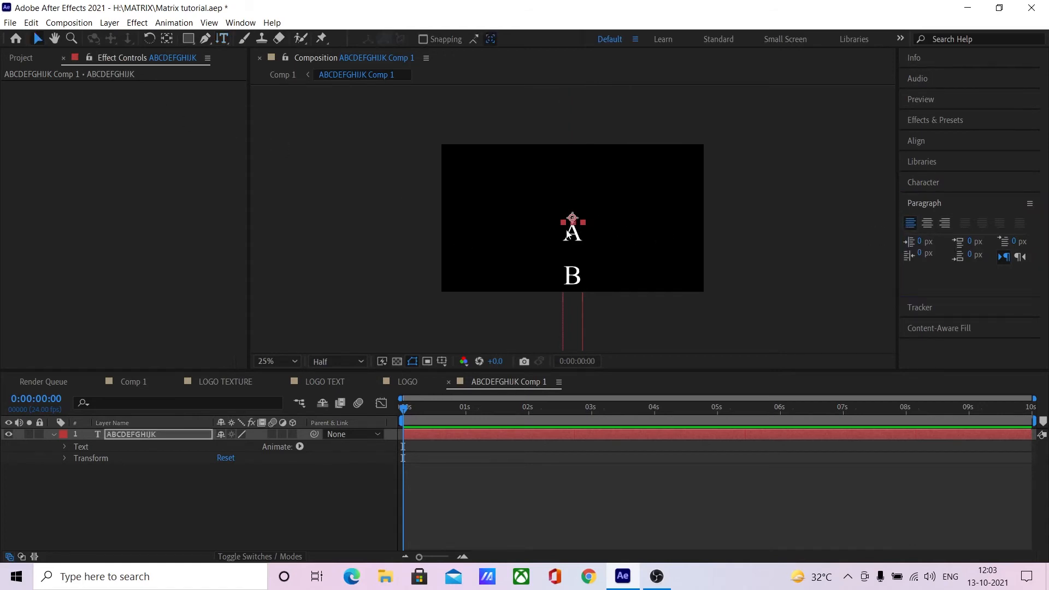
left_click_drag(578, 272, 584, 101)
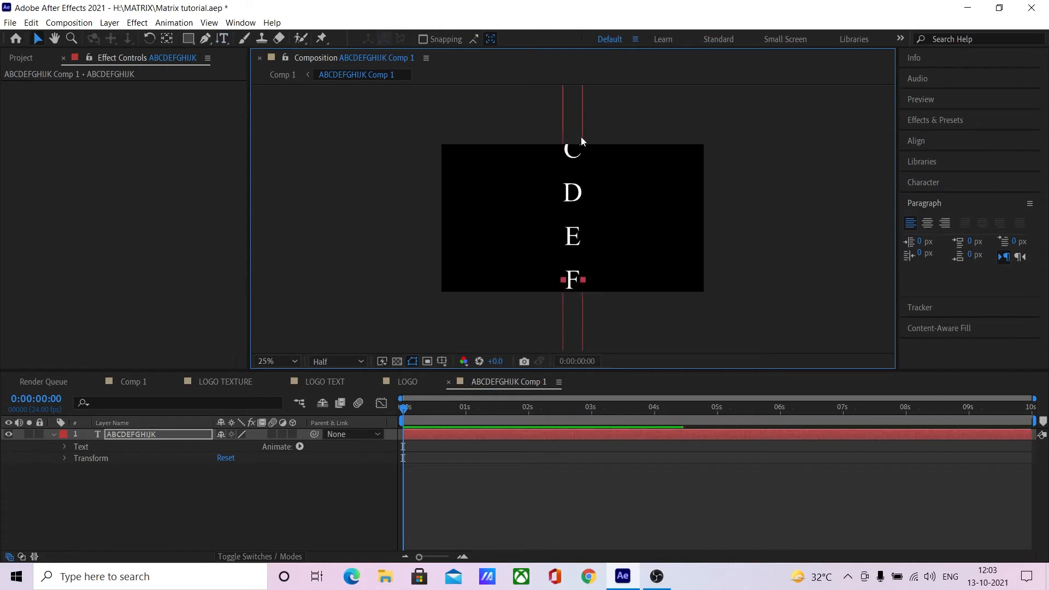
scroll(582, 223, "down", 1)
left_click_drag(578, 234, 578, 211)
left_click(69, 23)
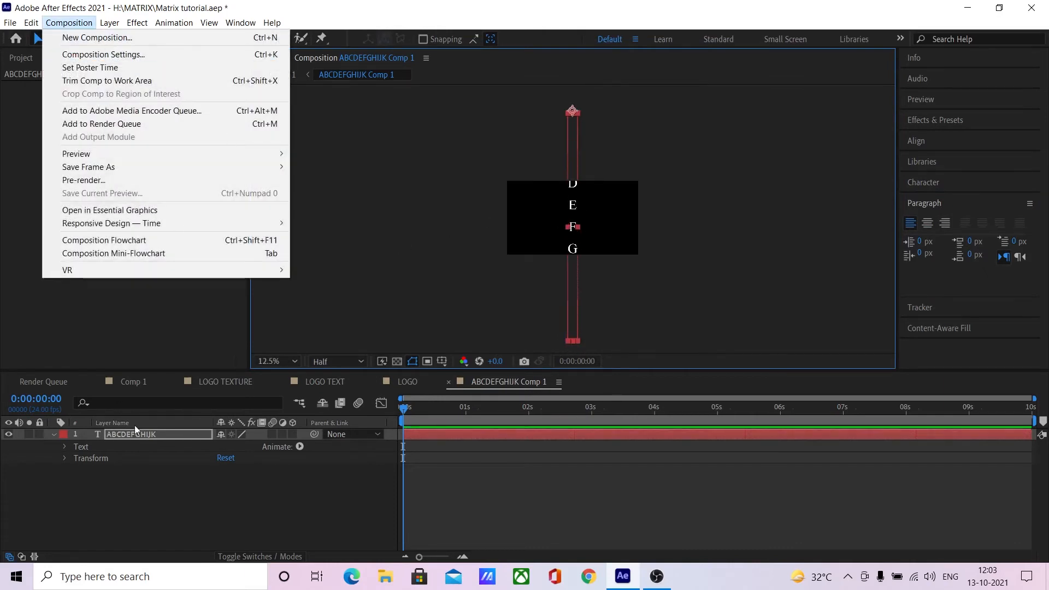
left_click(150, 438)
- Select all the letters in the column and set their tracking to 116
double_click(584, 194)
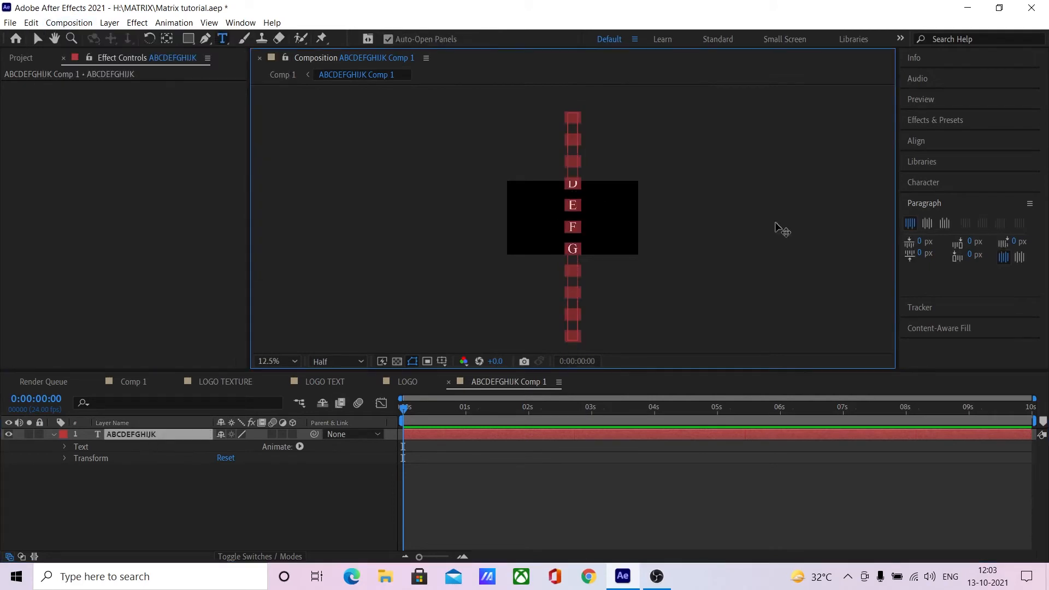
left_click(939, 182)
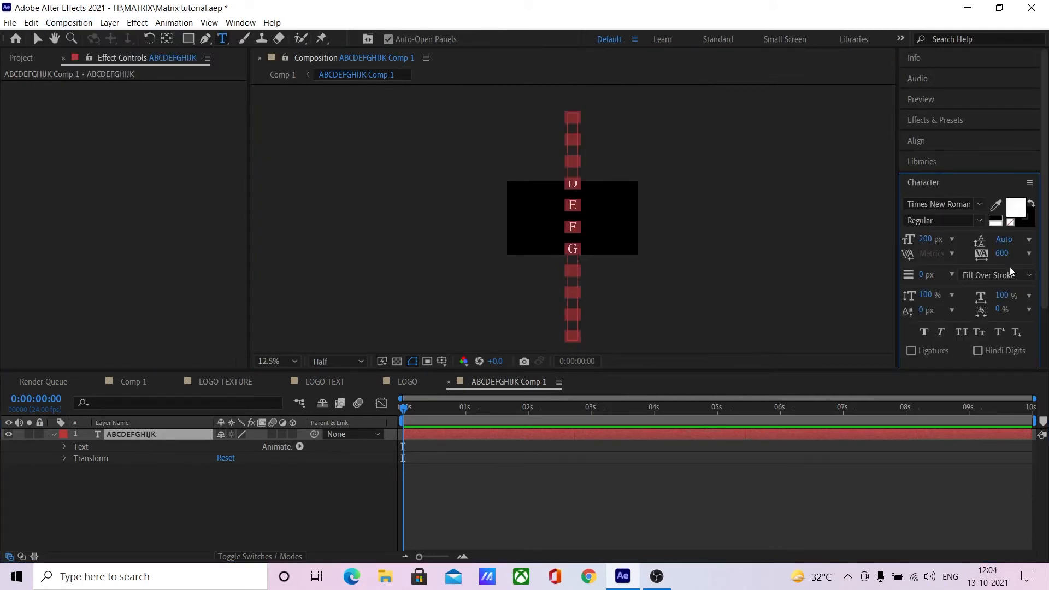
left_click_drag(1002, 253, 664, 250)
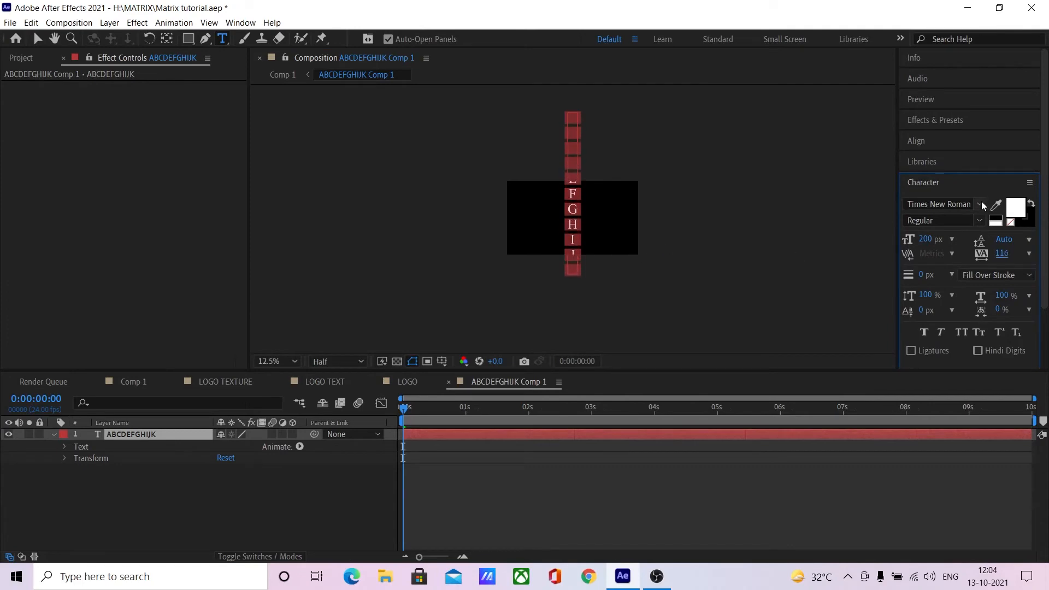
- Change the font of the selected letters to Zilap Oriental
left_click(978, 204)
scroll(910, 320, "down", 5)
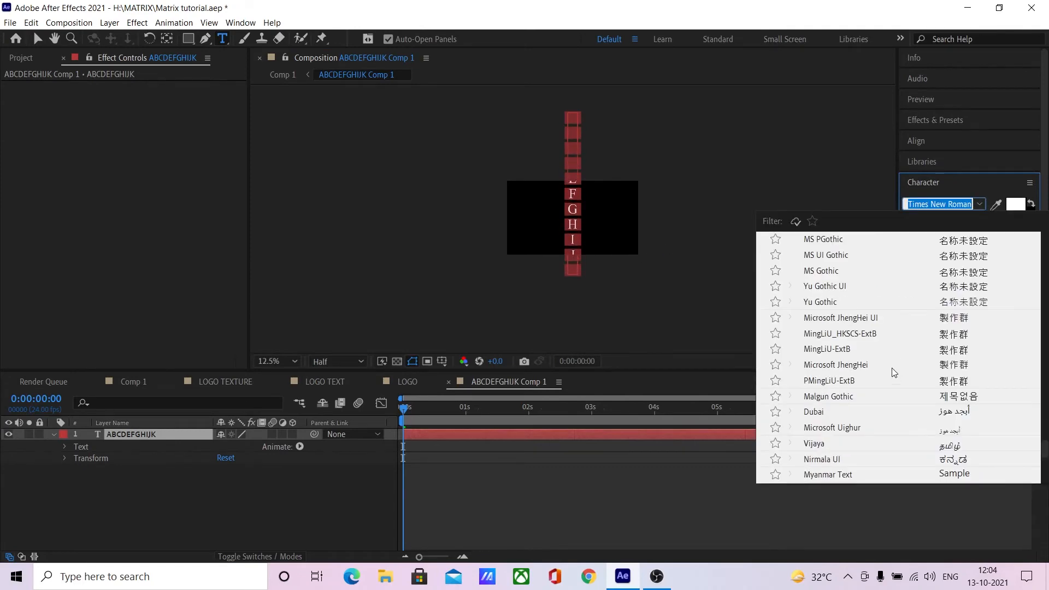
scroll(894, 372, "down", 2)
scroll(894, 371, "up", 18)
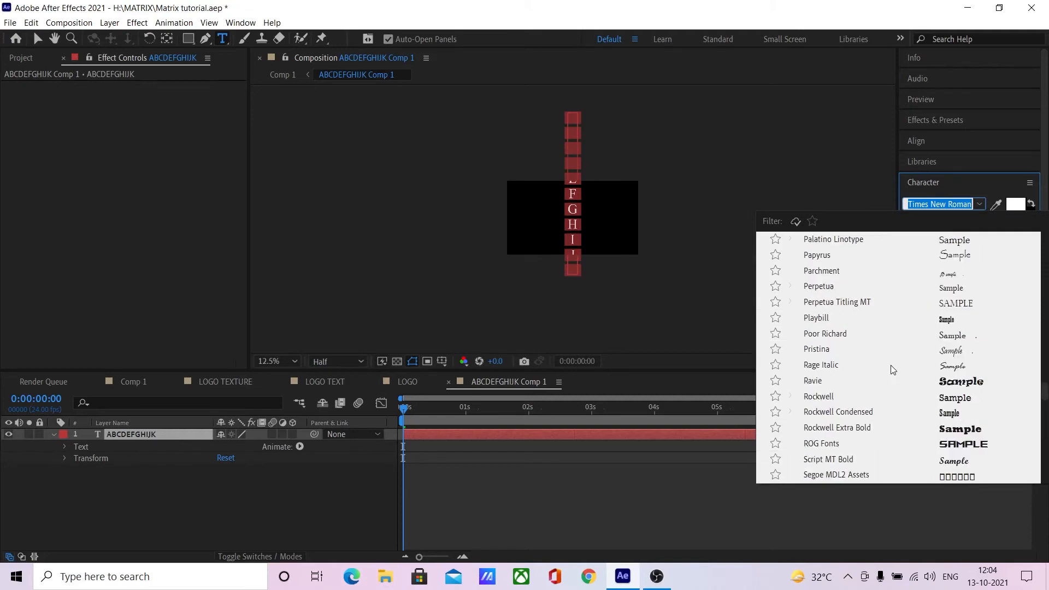
scroll(893, 370, "up", 20)
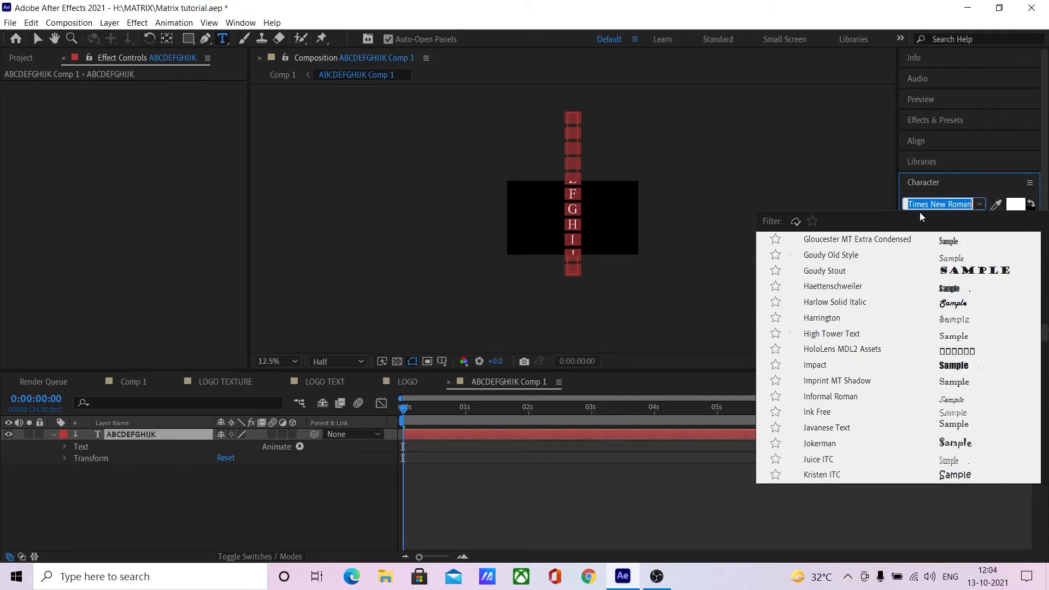
type("zila")
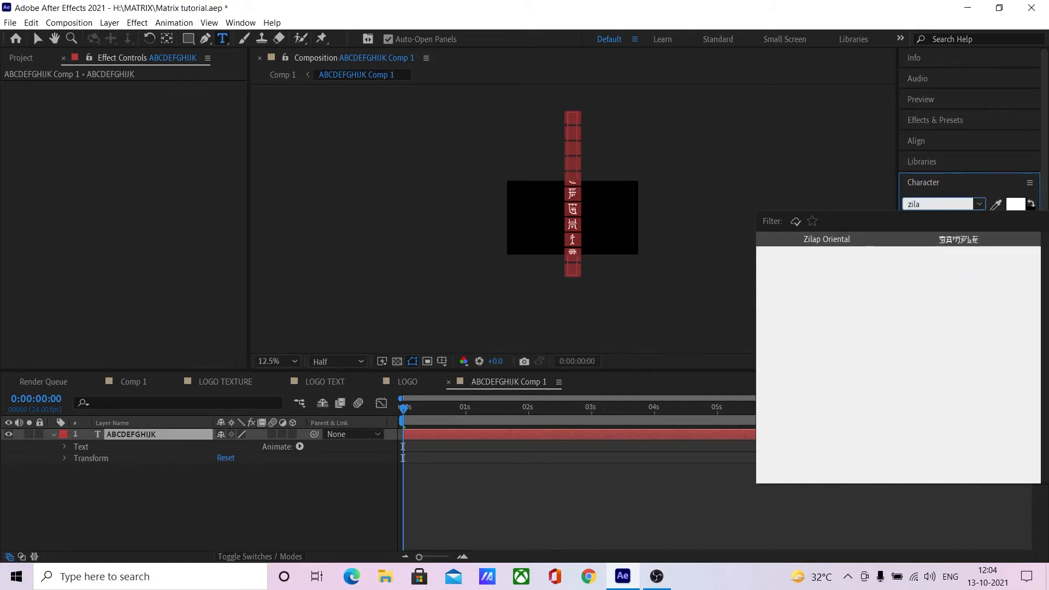
left_click(870, 241)
scroll(596, 207, "up", 1)
scroll(596, 208, "up", 1)
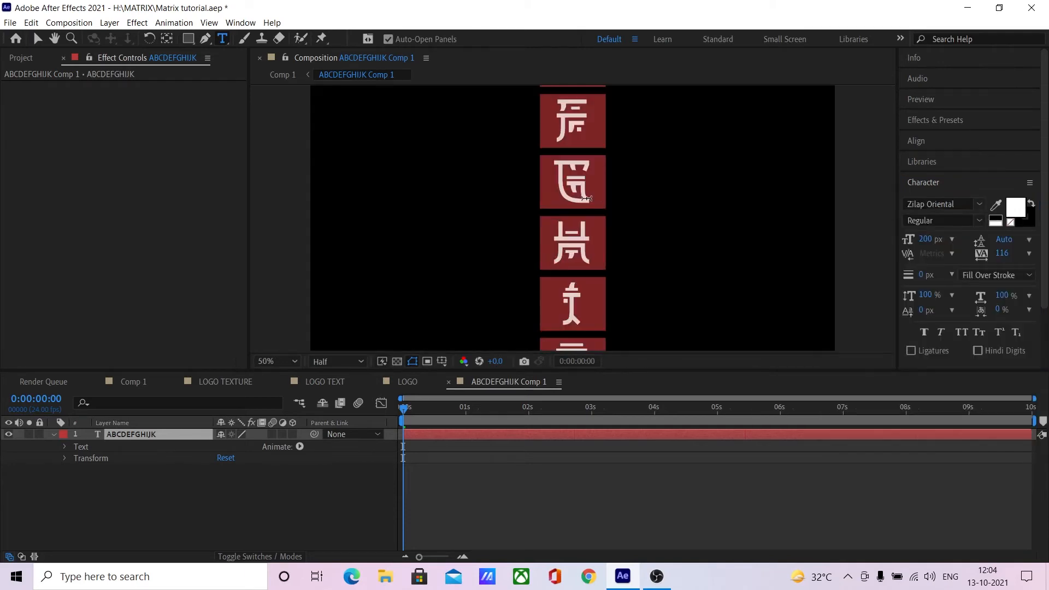
scroll(586, 193, "down", 1)
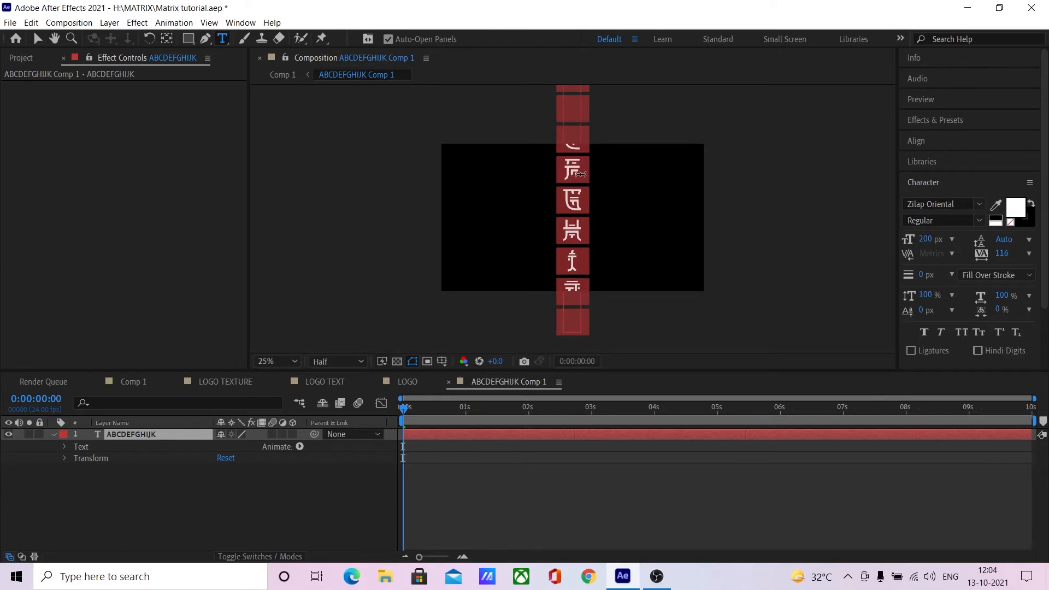
- Move the glyph column slightly down to centre it vertically over the composition frame
left_click(37, 40)
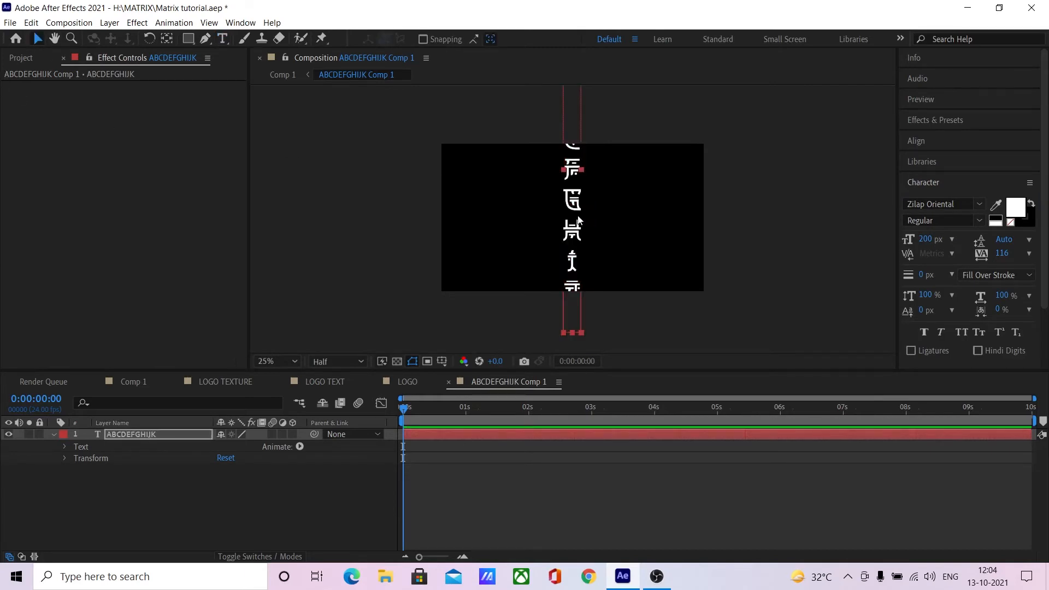
scroll(580, 230, "down", 1)
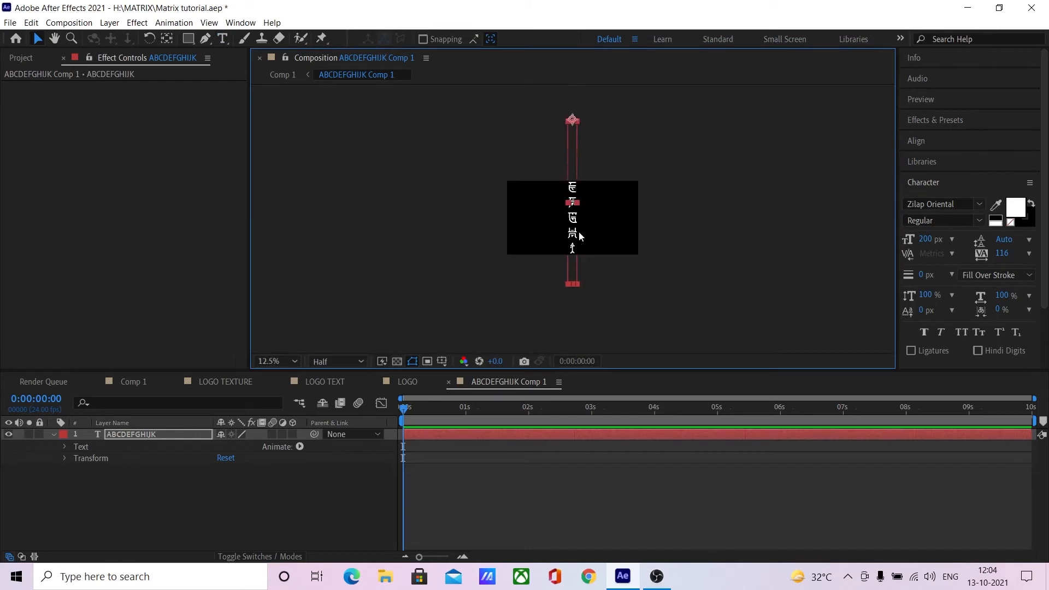
left_click_drag(574, 223, 572, 230)
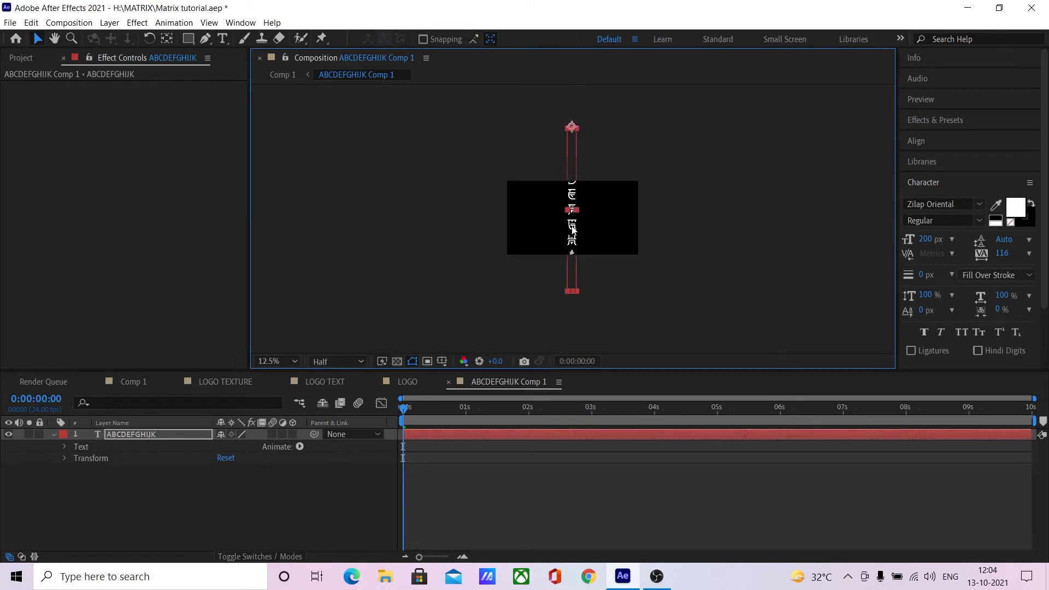
- Set the height of the glyph column's composition to 1920 px in its composition settings
left_click(77, 24)
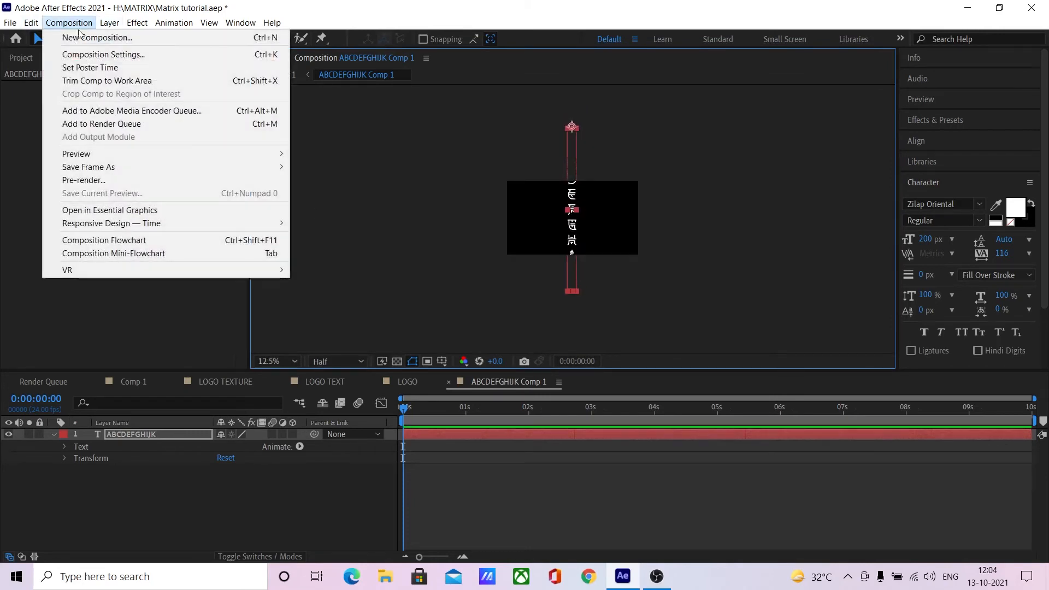
left_click(92, 55)
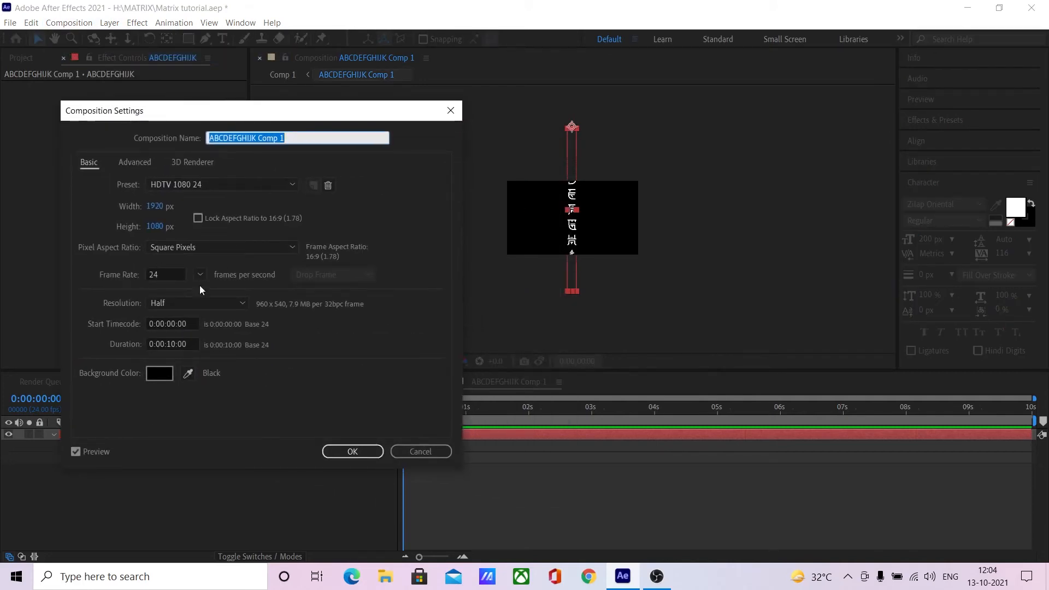
left_click_drag(163, 228, 160, 232)
left_click(159, 227)
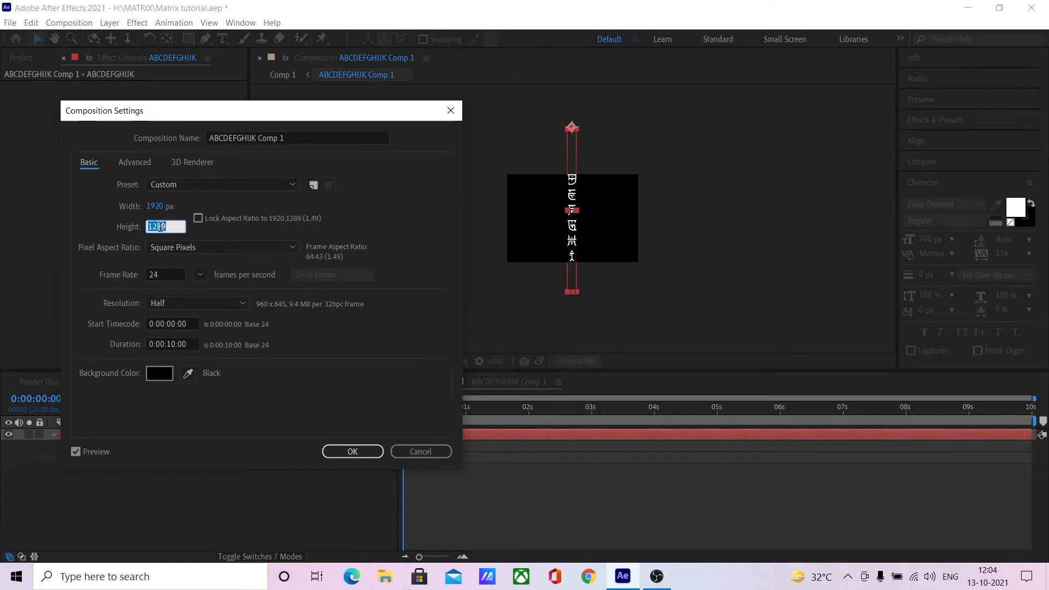
type("1920")
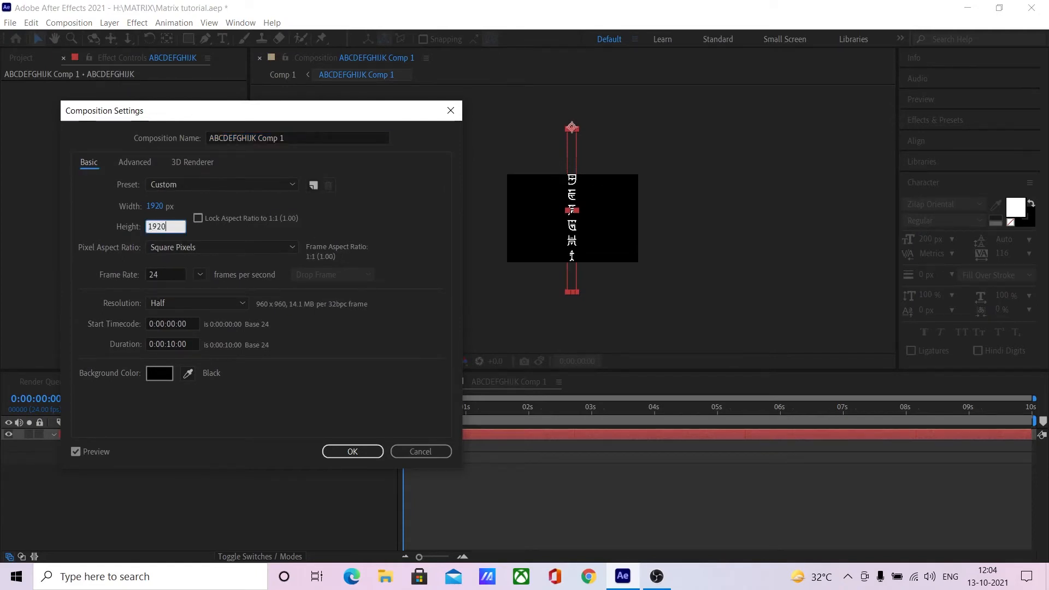
left_click(231, 205)
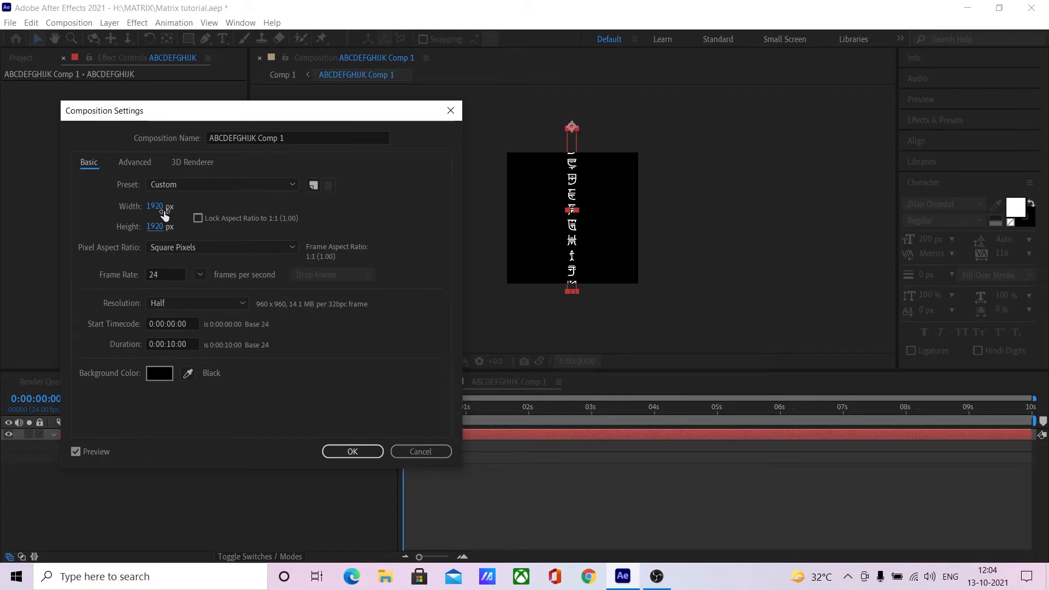
- Narrow the composition's width to about 353 px so the frame fits closely around the glyph column, and apply the settings
left_click_drag(163, 210, 161, 270)
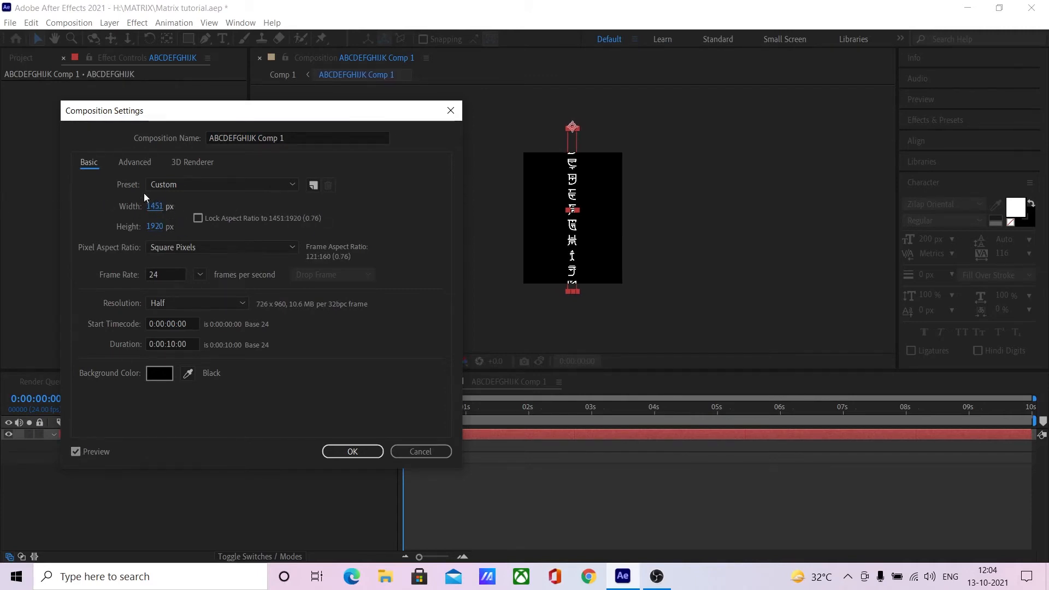
left_click_drag(156, 210, 45, 205)
left_click_drag(146, 207, 35, 210)
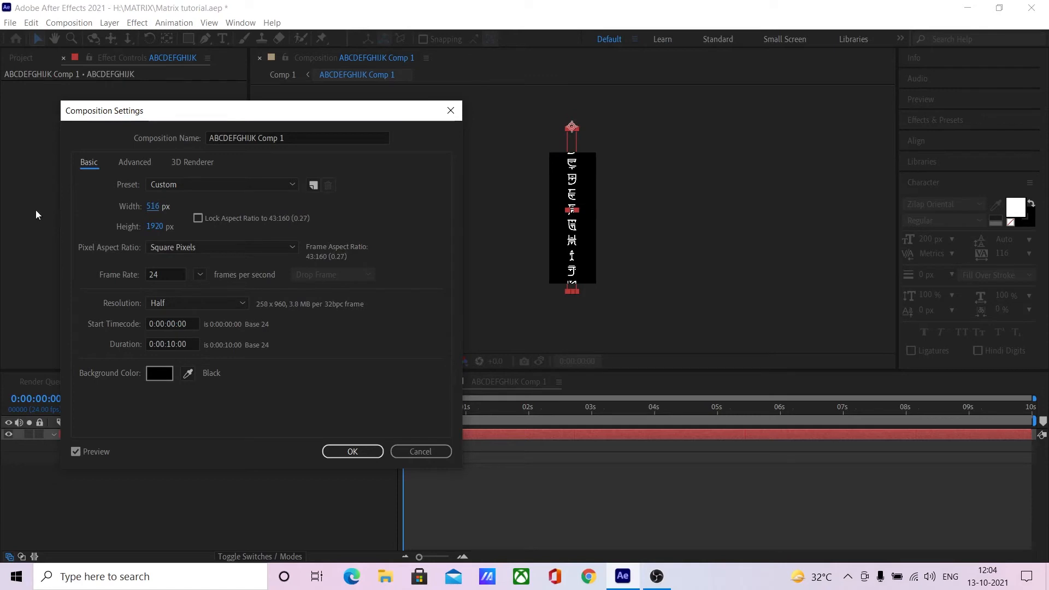
left_click_drag(152, 210, 59, 209)
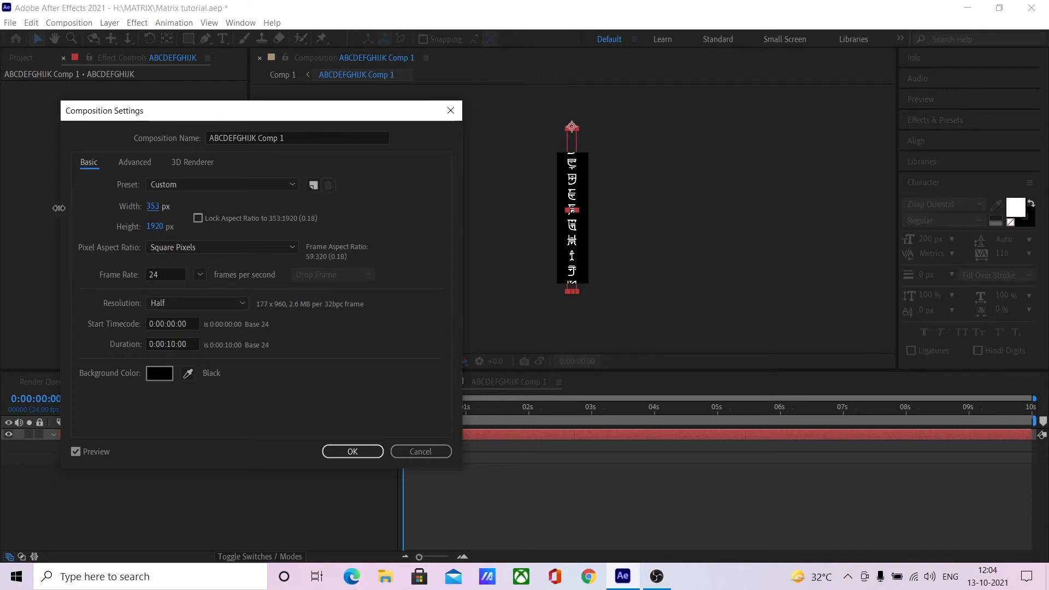
left_click(356, 451)
- Reset the text layer's transform and move the glyph column up so it starts at the frame's top edge
left_click(224, 460)
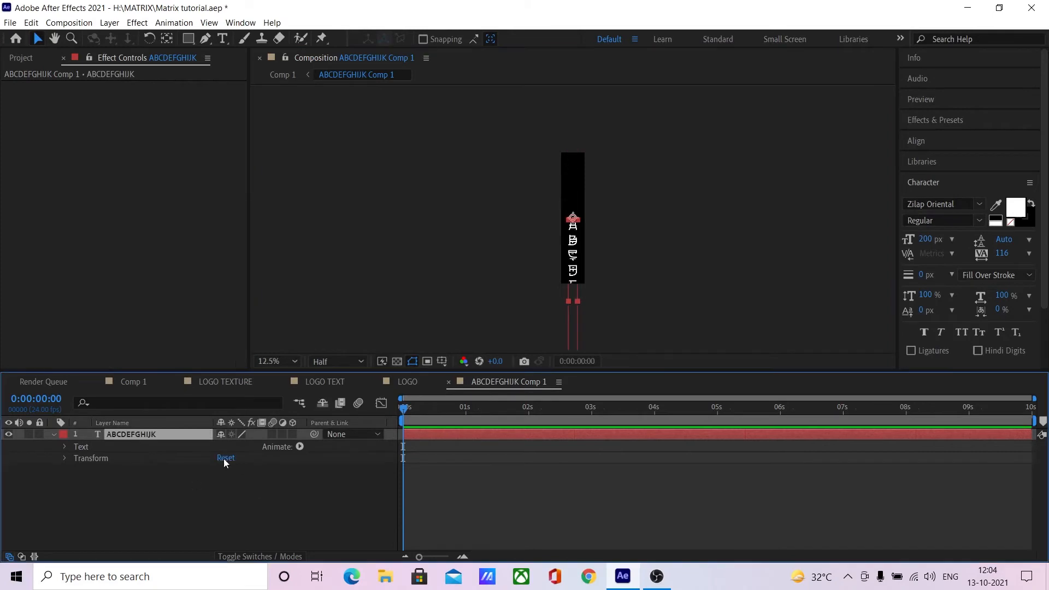
left_click(574, 261)
left_click_drag(571, 261, 574, 195)
- Select all the glyphs in the column and reduce their font size to 156 px so the whole column fits the frame
double_click(574, 195)
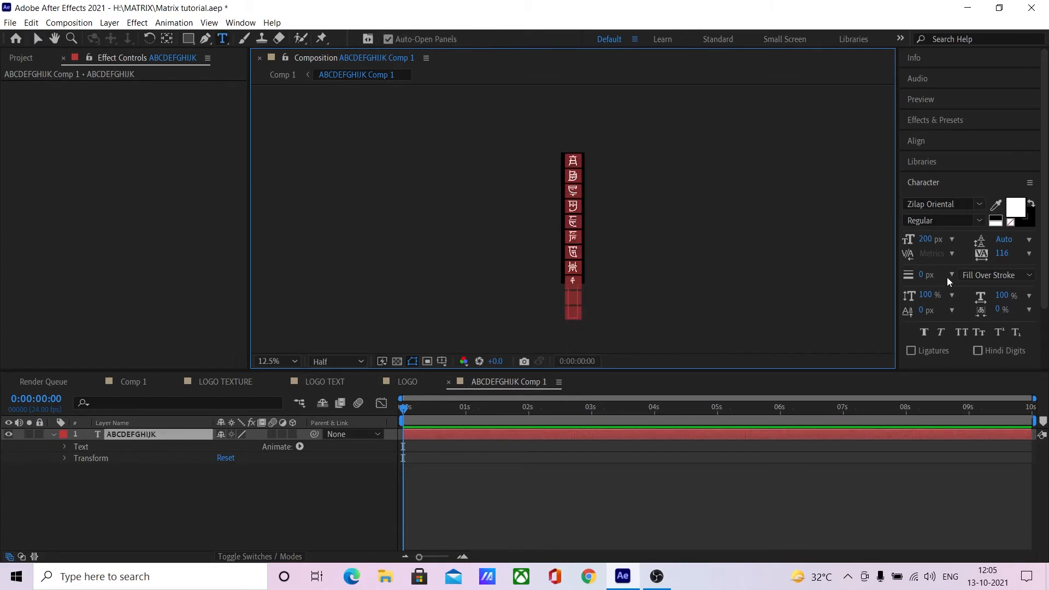
left_click_drag(936, 240, 896, 236)
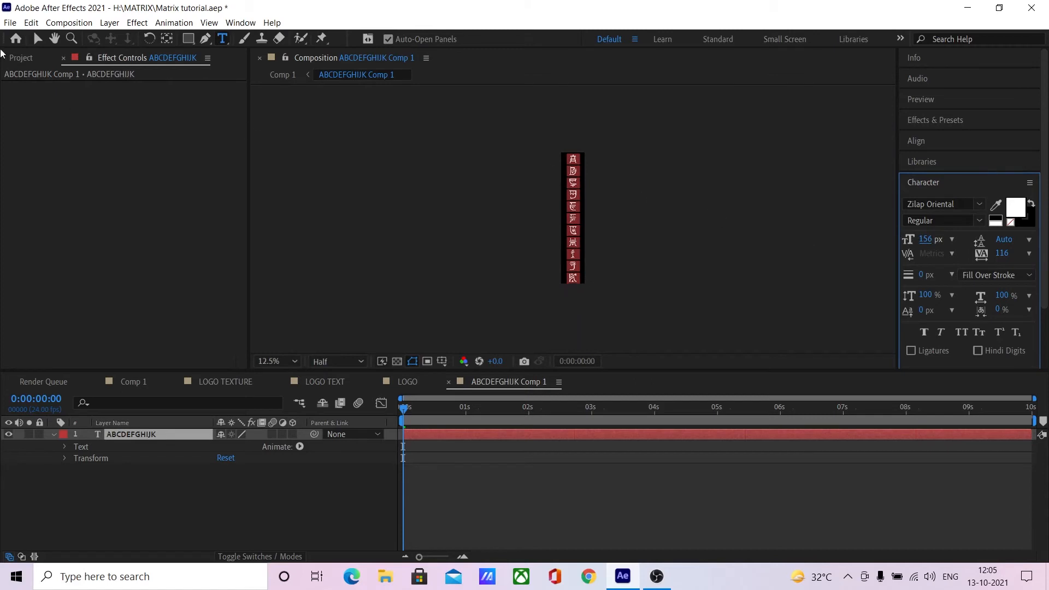
left_click(37, 39)
scroll(568, 230, "up", 1)
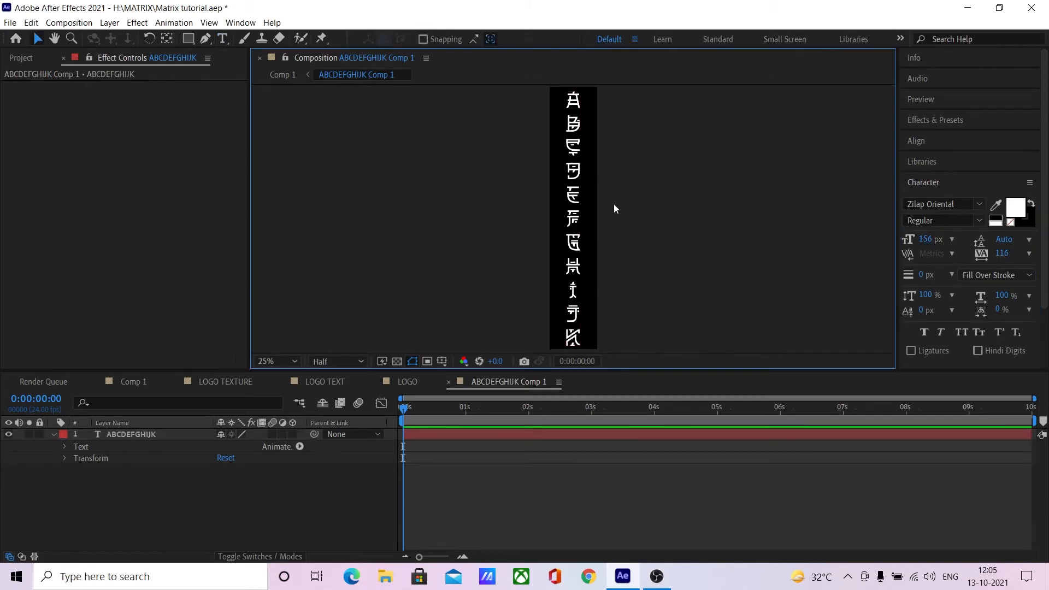
scroll(609, 213, "up", 1)
scroll(590, 185, "up", 1)
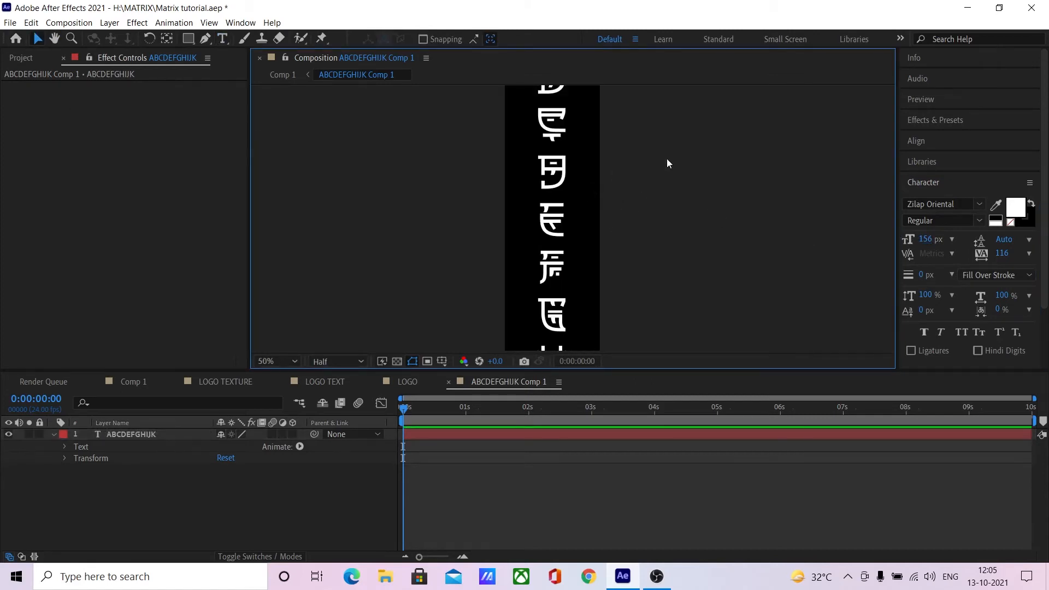
left_click_drag(667, 159, 652, 270)
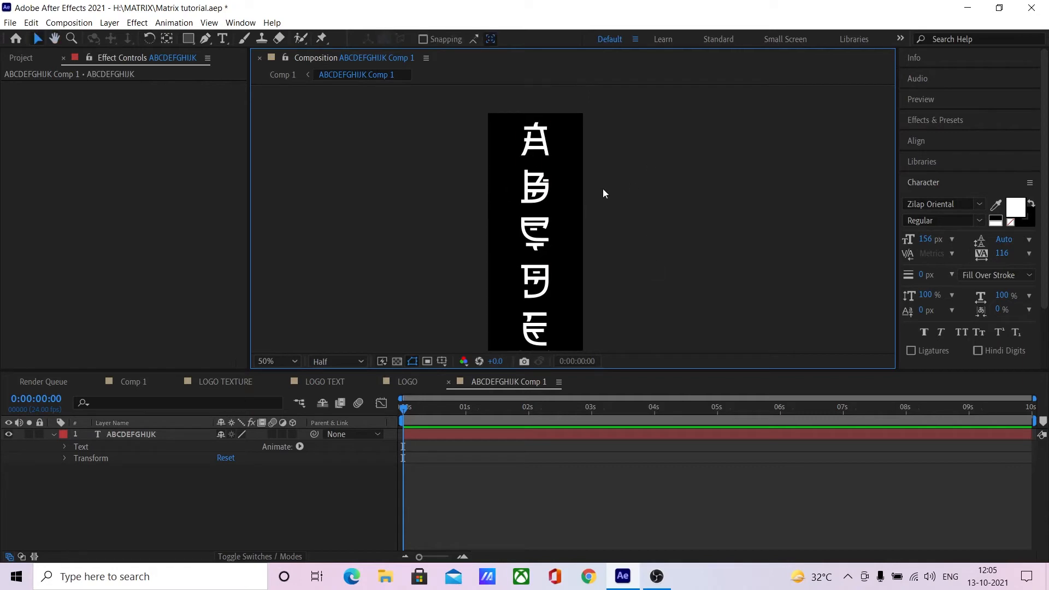
- Add a Character Offset animator to the vertical text layer
key("v")
left_click_drag(424, 415, 2, 465)
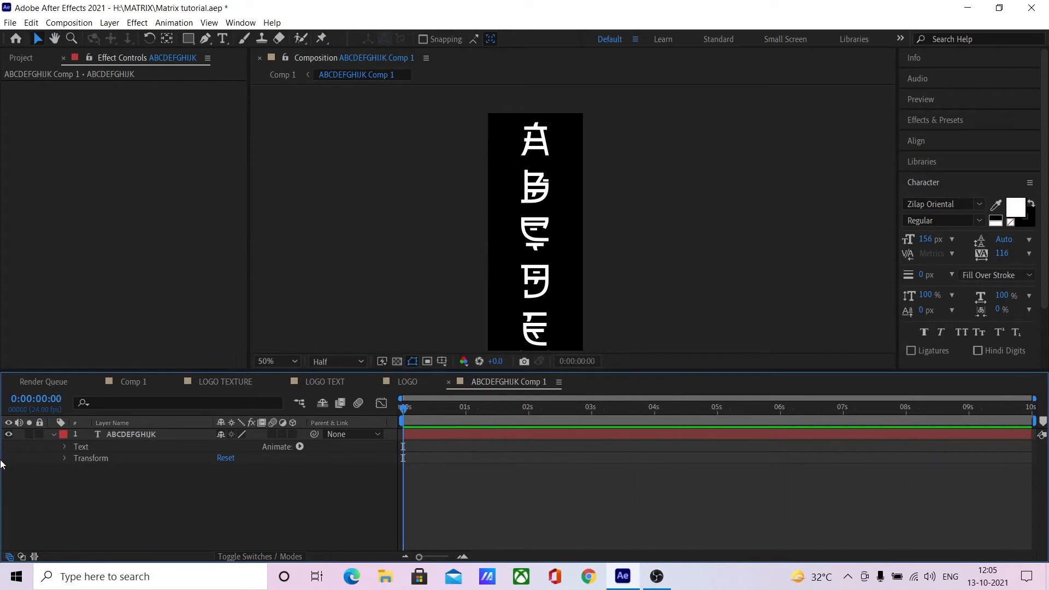
left_click(300, 446)
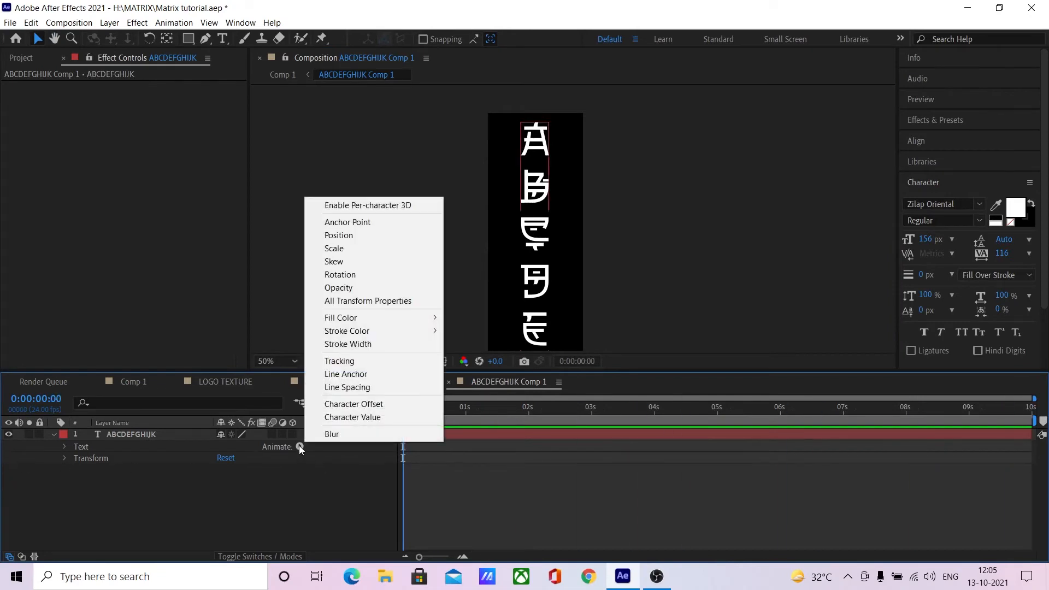
left_click(356, 404)
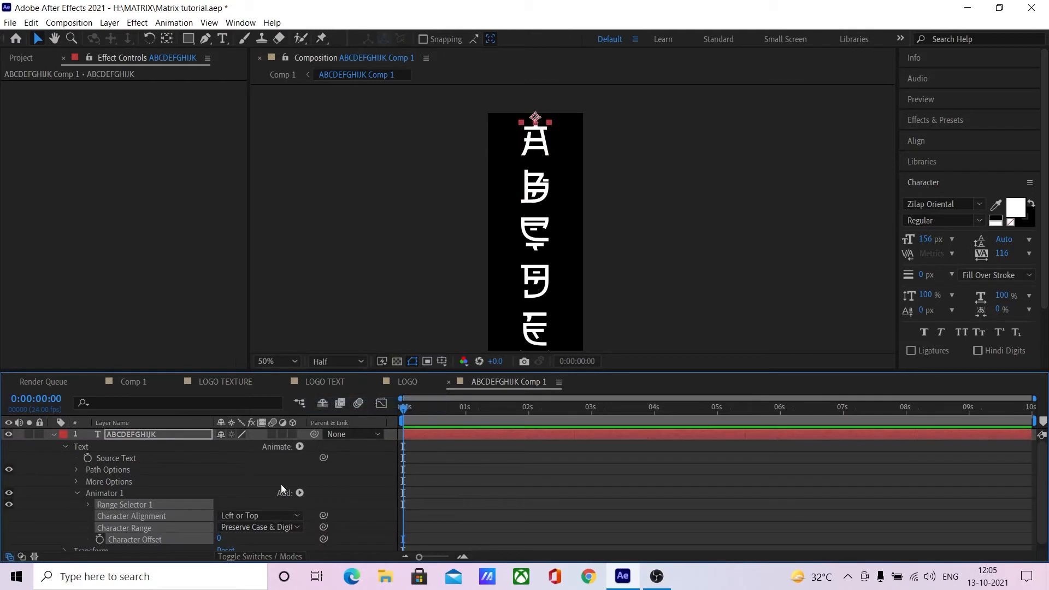
scroll(216, 494, "down", 1)
- Set the Character Offset of the text animator to 1
left_click(246, 537)
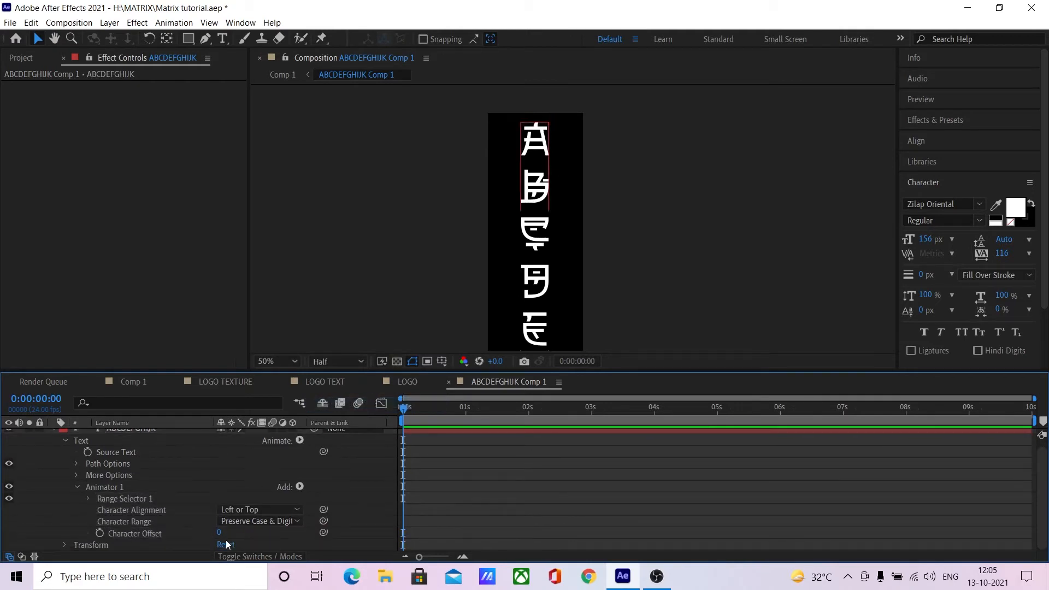
mouse_move(219, 533)
left_mouse_down()
mouse_move(241, 532)
mouse_move(219, 532)
left_mouse_up()
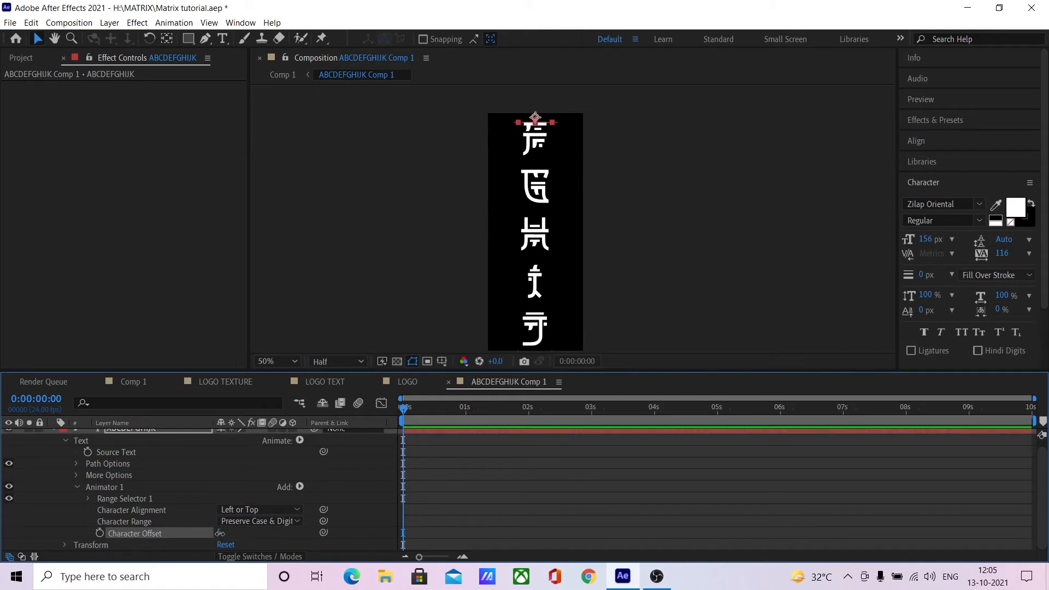
left_click(221, 533)
type("1")
key("Return")
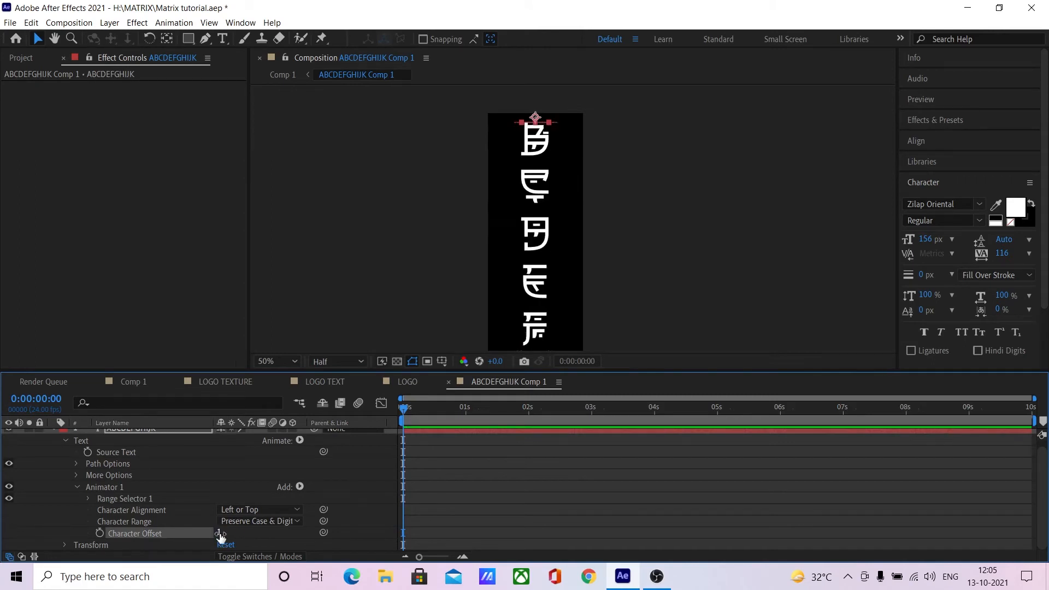
- Give Character Offset the expression time*1 and preview the changing letters
left_click(99, 533, "alt")
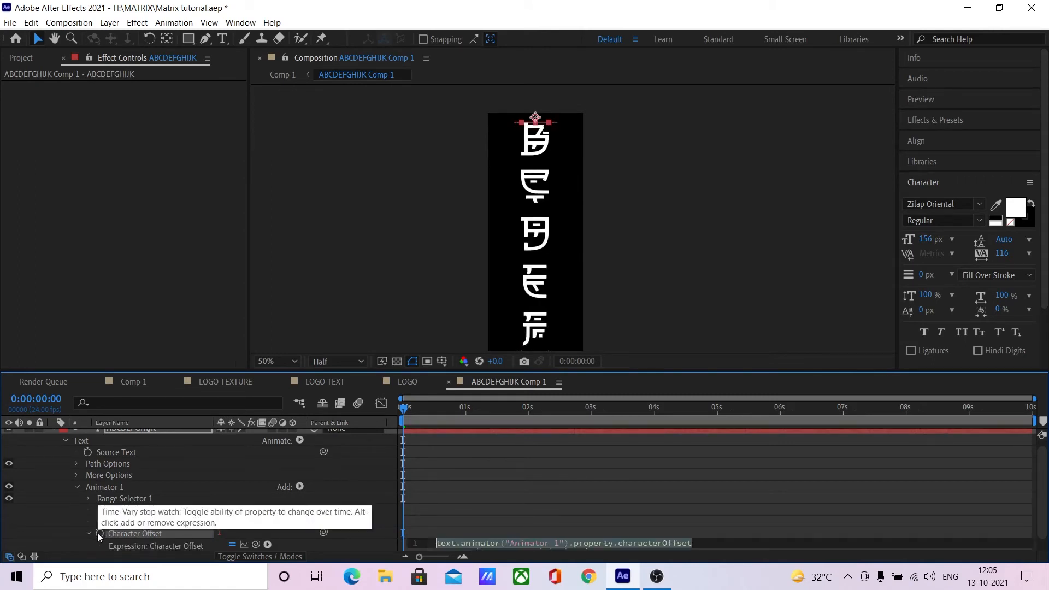
type("ti")
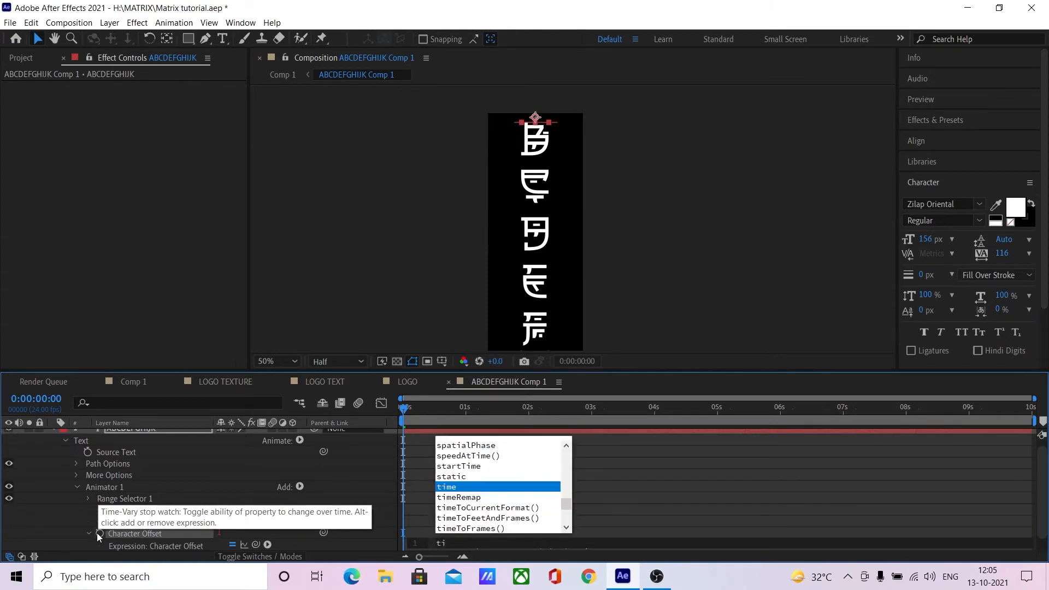
type("me*")
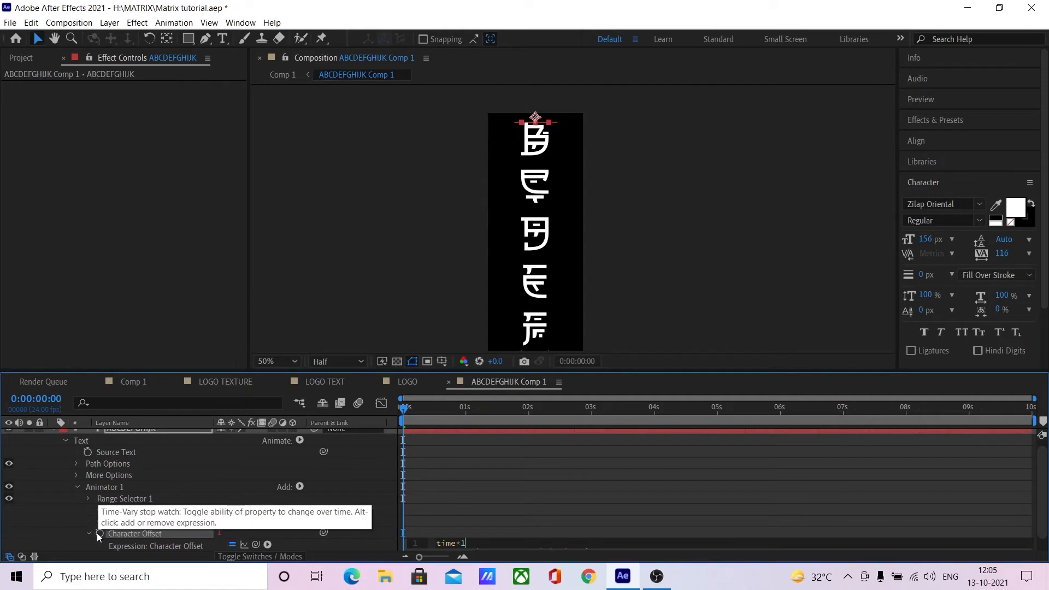
key("KP_Enter")
key("space")
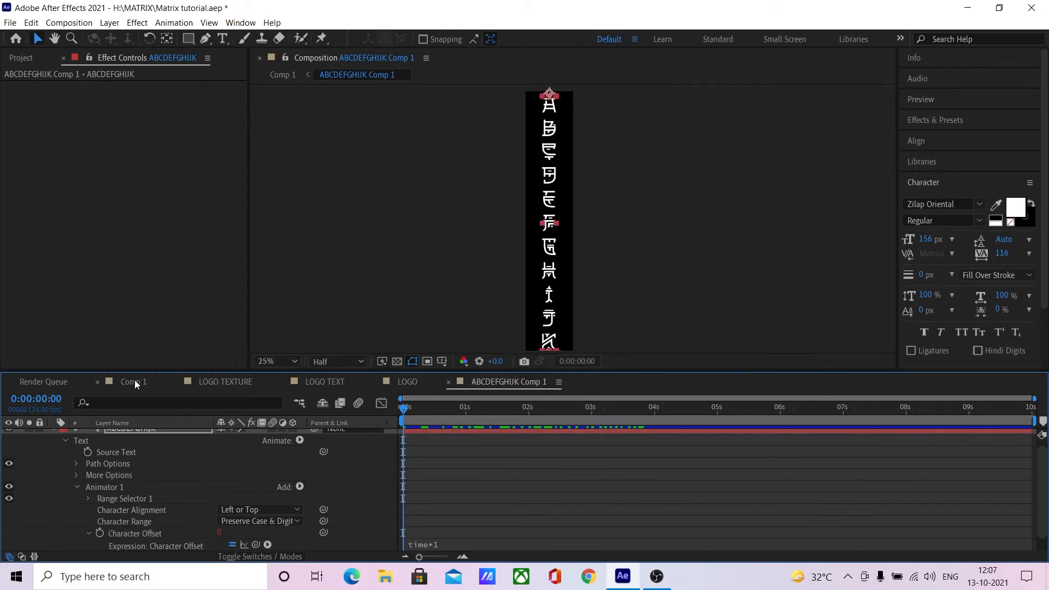
- In Comp 1, create a new black solid layer above the nested text composition
left_click(134, 382)
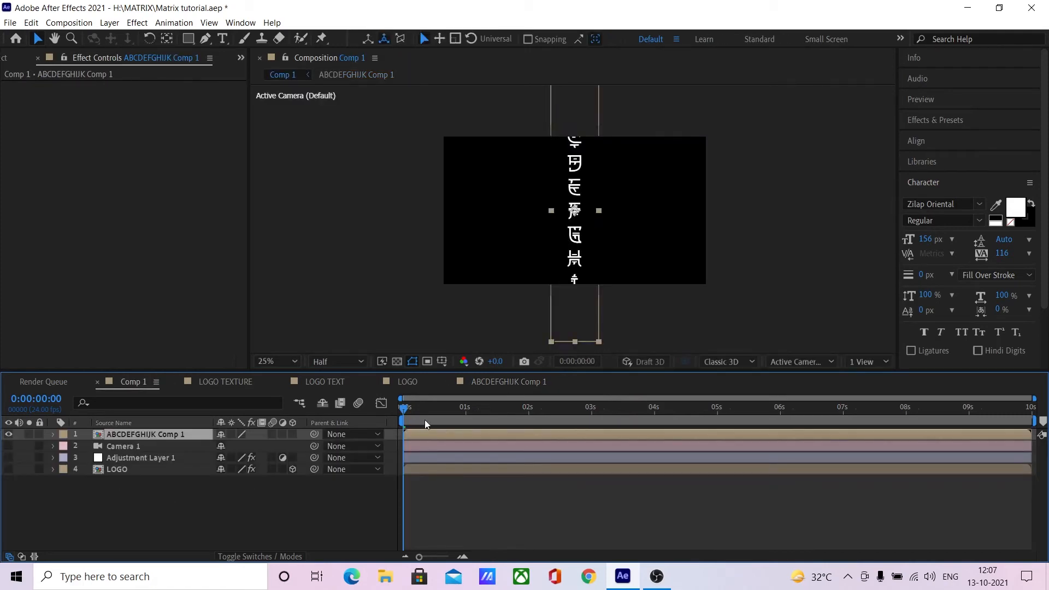
left_click_drag(433, 418, 404, 421)
right_click(182, 516)
mouse_move(257, 375)
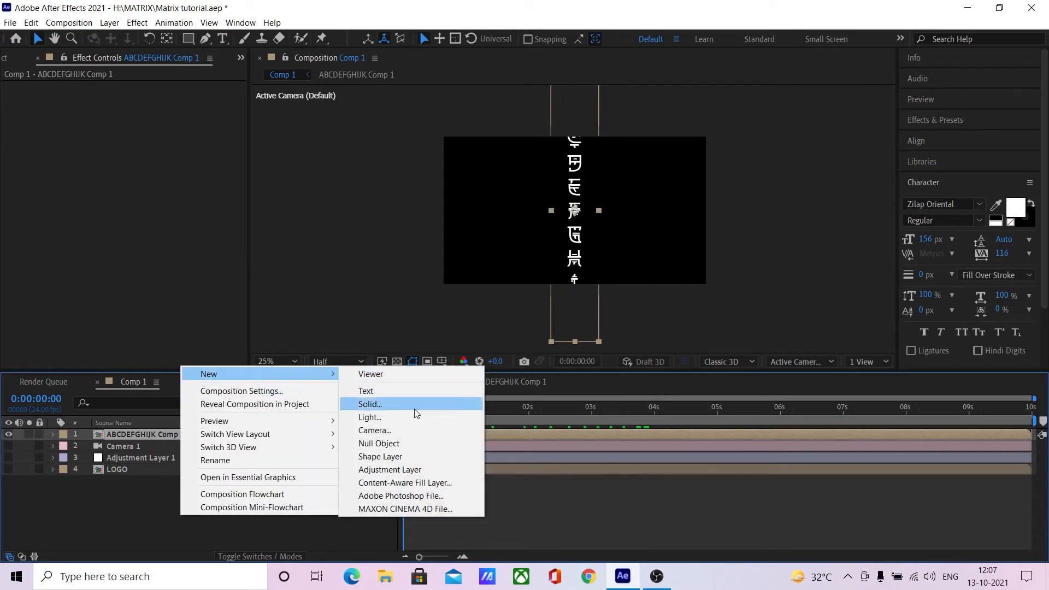
left_click(383, 405)
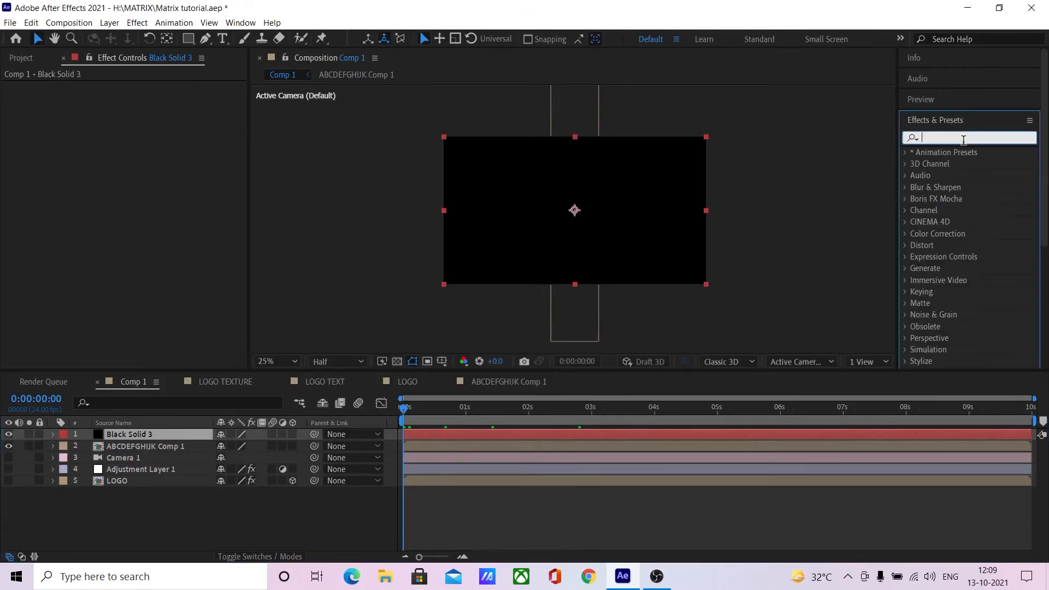
- Apply CC Particle World to the black solid and hide the ABCDEFGHIJK Comp 1 layer
type("partic")
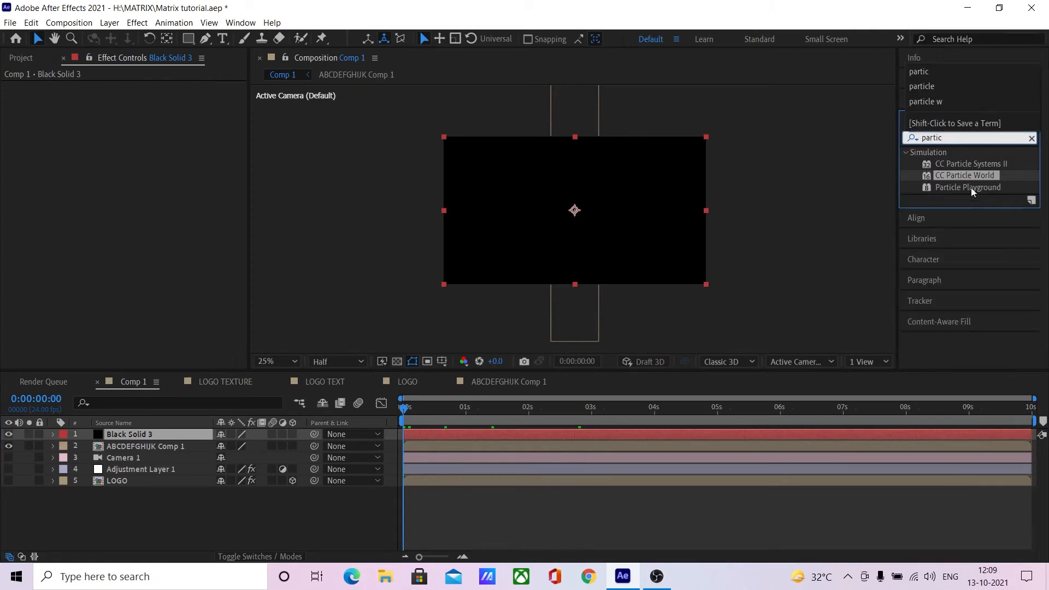
left_click_drag(965, 176, 159, 435)
left_click_drag(437, 414, 542, 408)
left_click(8, 446)
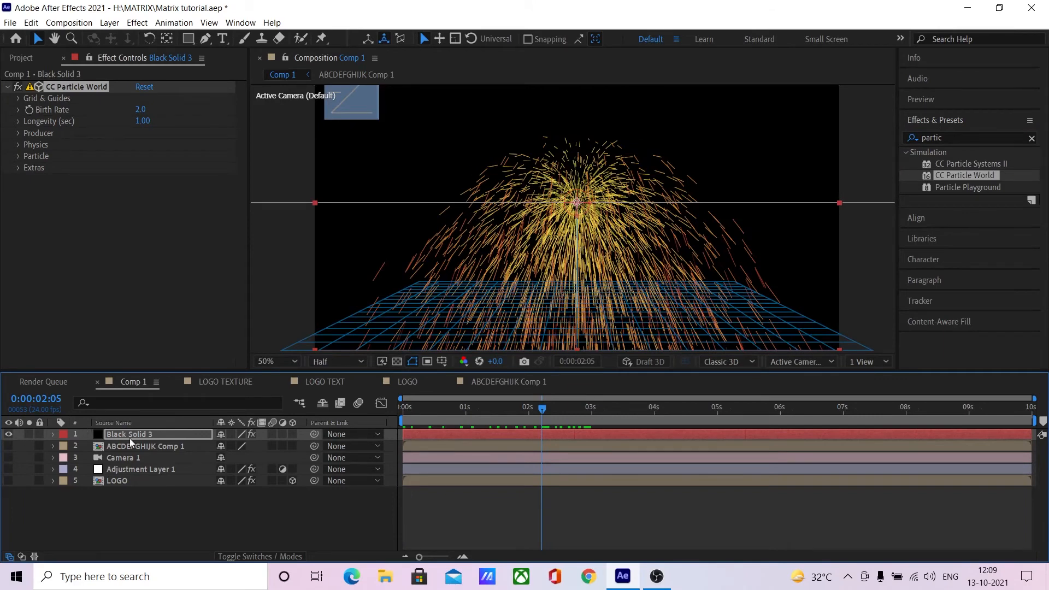
- Set the particle type to Textured Square and use ABCDEFGHIJK Comp 1 as the texture layer
left_click(18, 157)
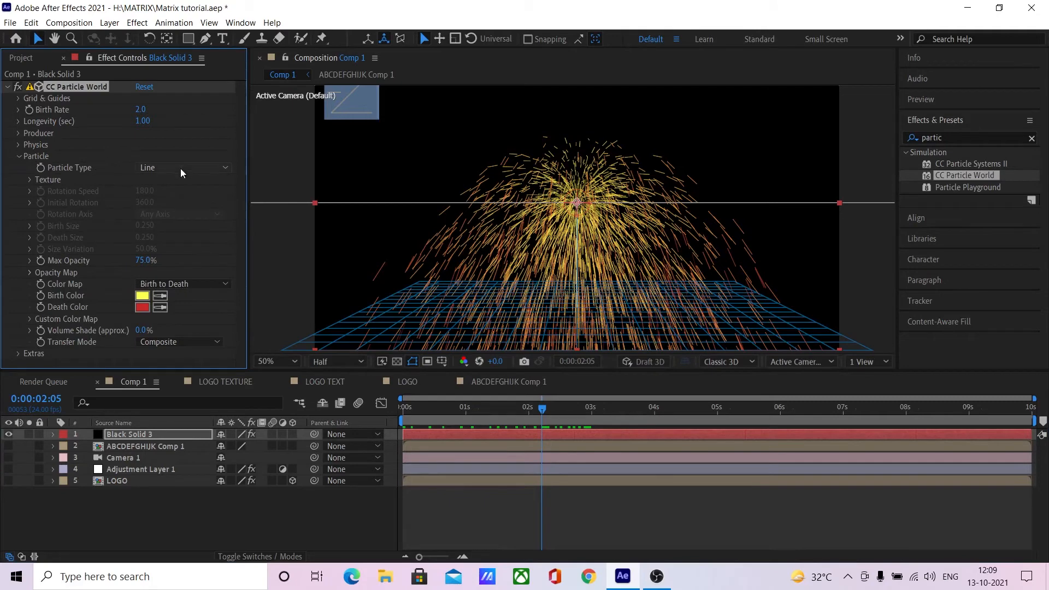
left_click(181, 169)
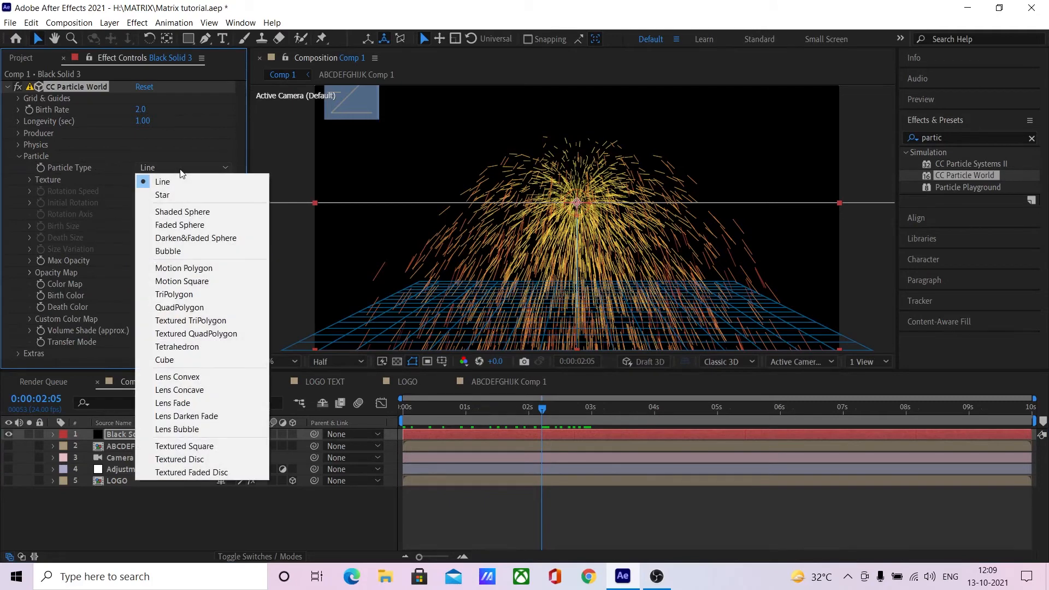
left_click(202, 448)
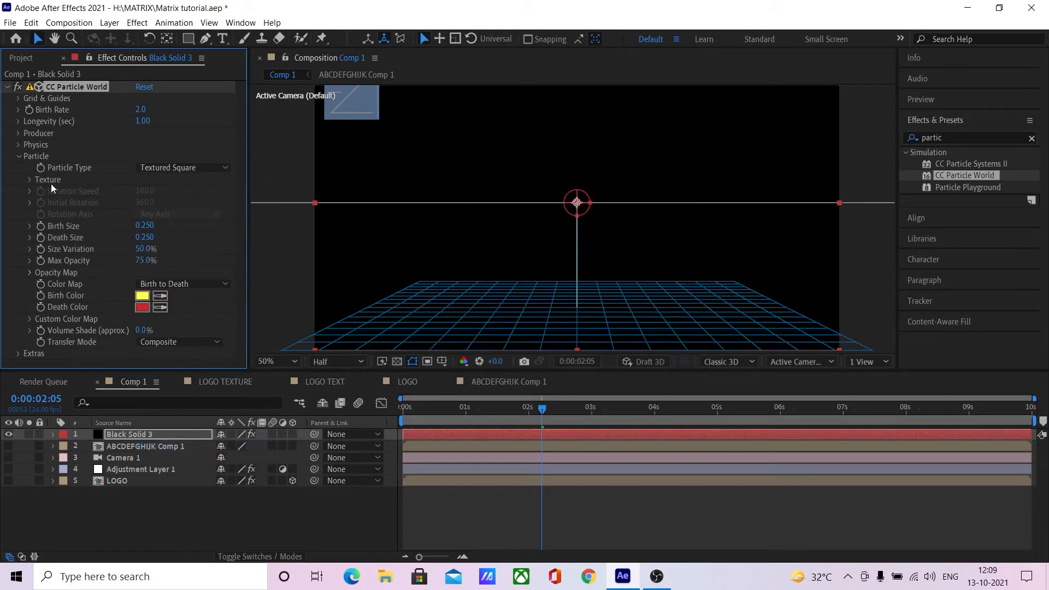
left_click(35, 180)
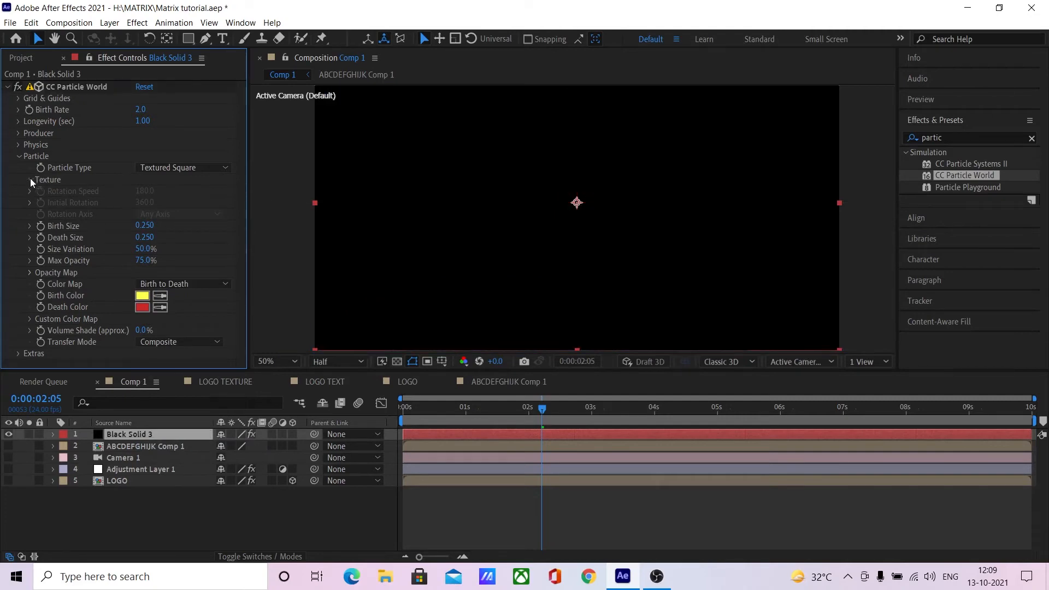
left_click(30, 179)
left_click(159, 191)
left_click(215, 235)
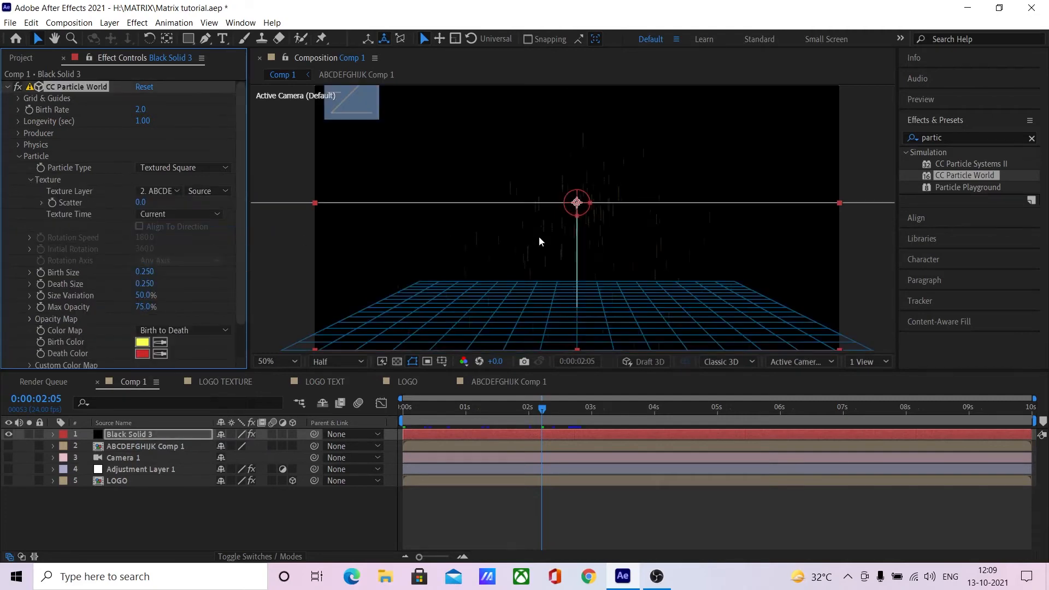
- Set both the Birth Size and Death Size of the particles to 1
left_click(145, 272)
type("1")
key("Return")
left_click(145, 284)
type("1")
key("Return")
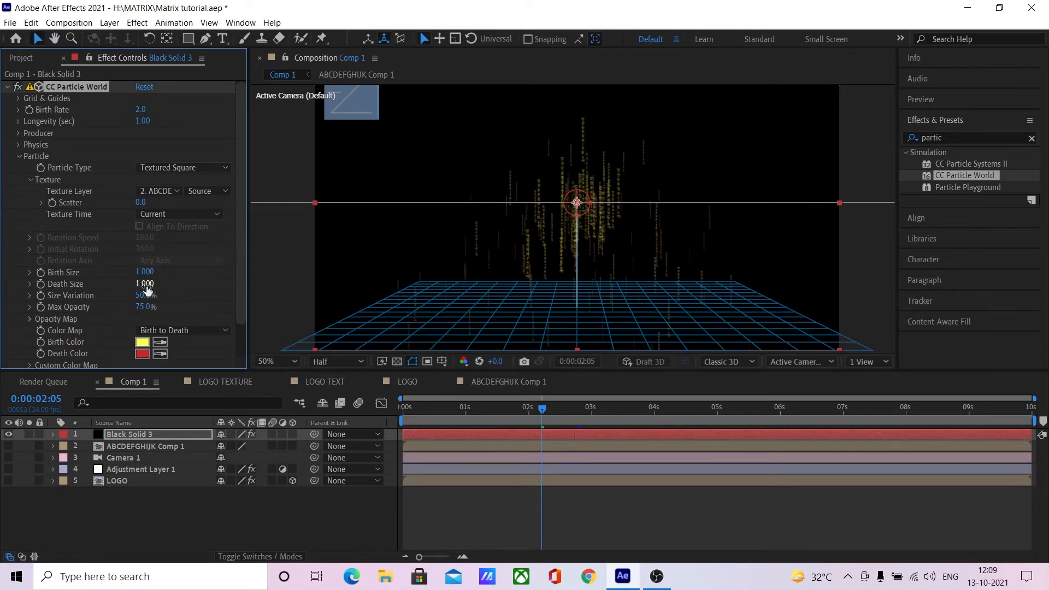
- Set the particle Birth Rate to 0.1
left_click(140, 109)
type("0.")
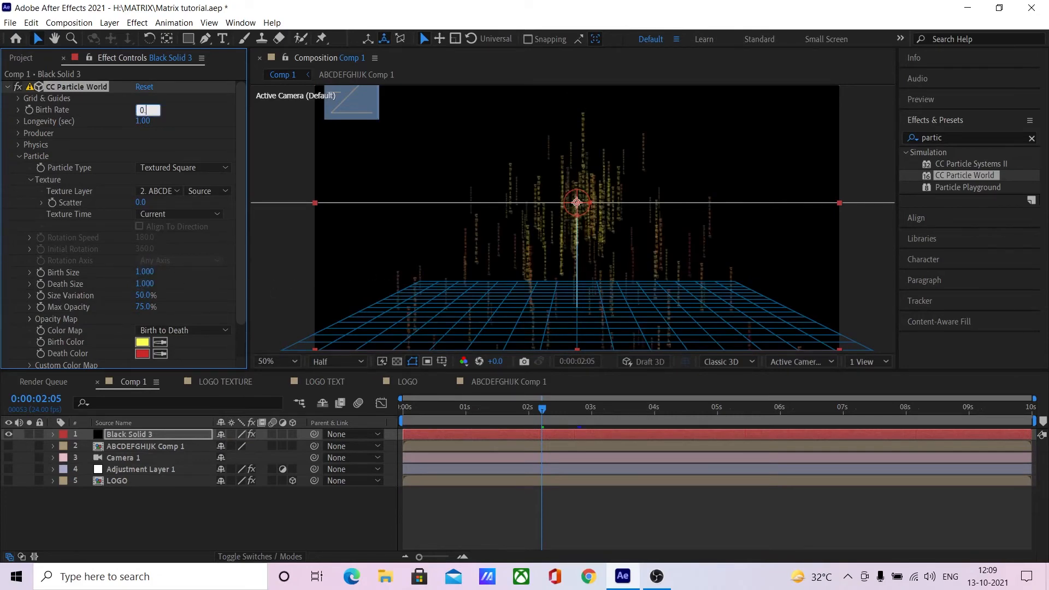
type("1")
key("Return")
- Set the particles' Birth Size to 3.66 and Death Size to 3, and check the motion along the timeline
left_click_drag(145, 273, 324, 272)
left_click(145, 285)
type("3.660")
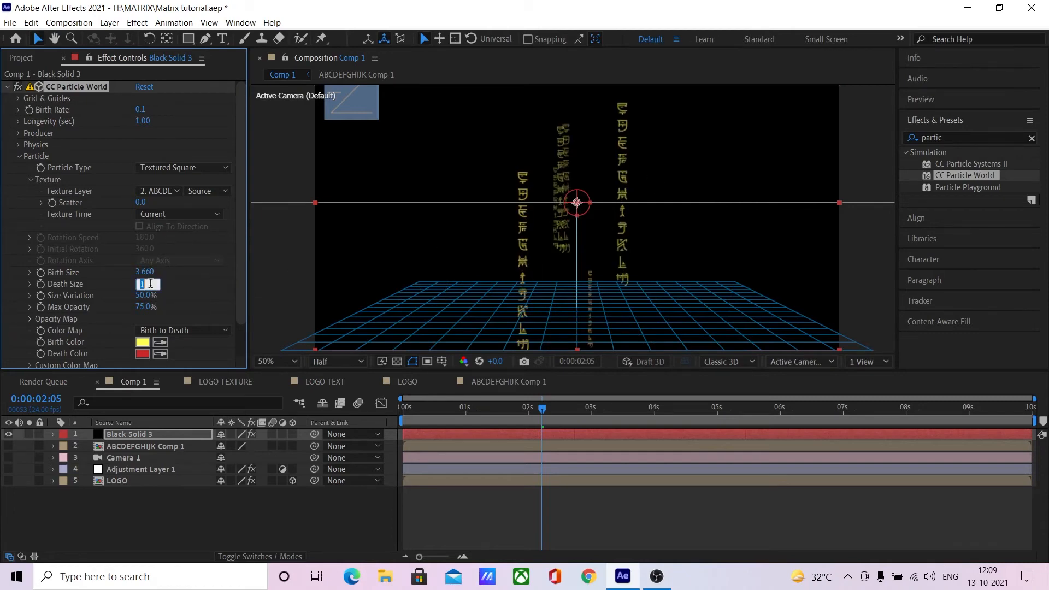
key("Return")
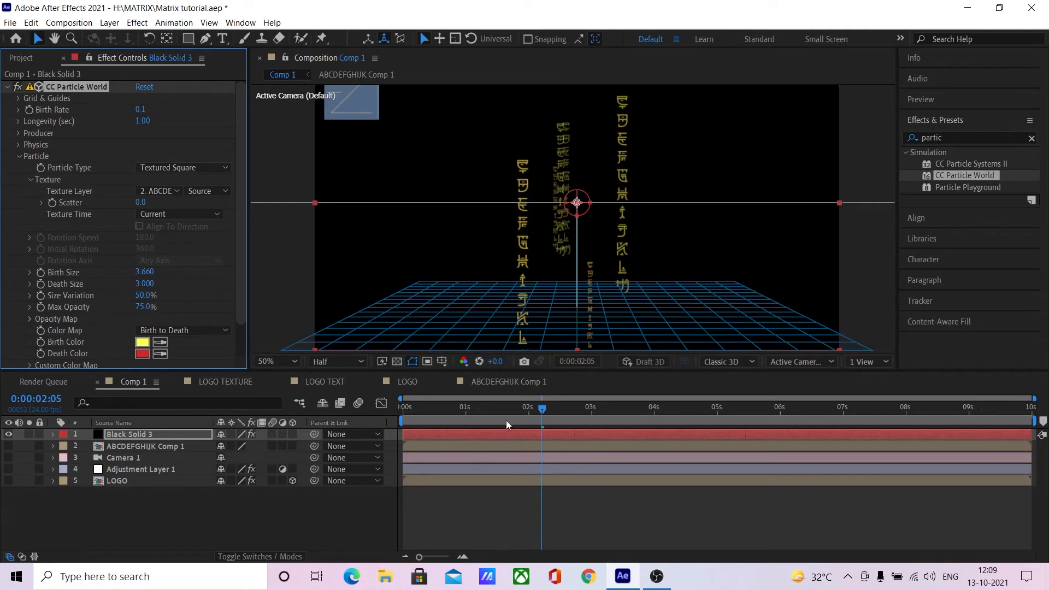
left_click_drag(504, 410, 676, 389)
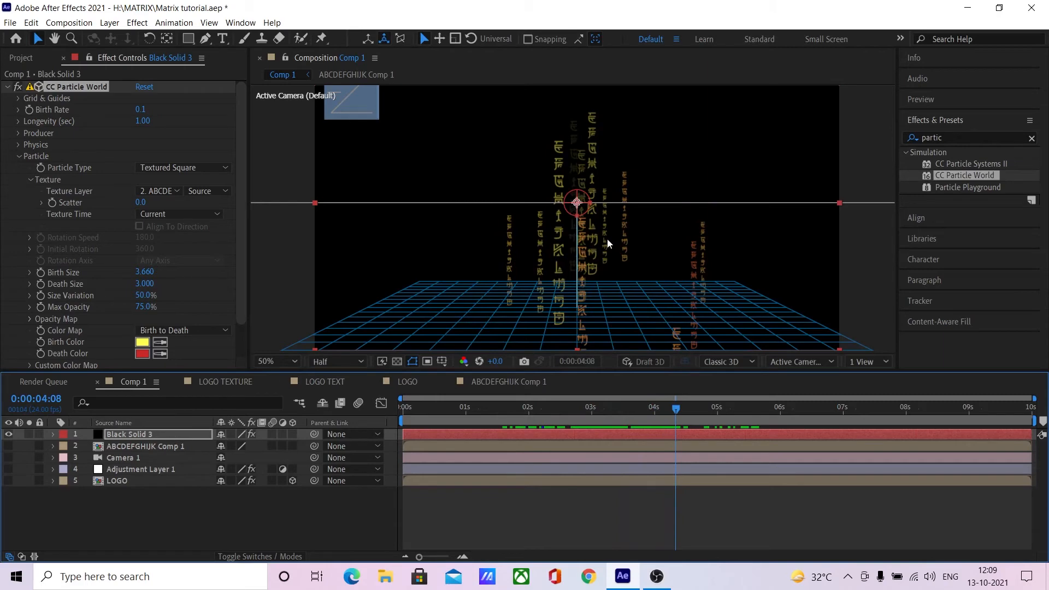
left_click_drag(656, 408, 558, 407)
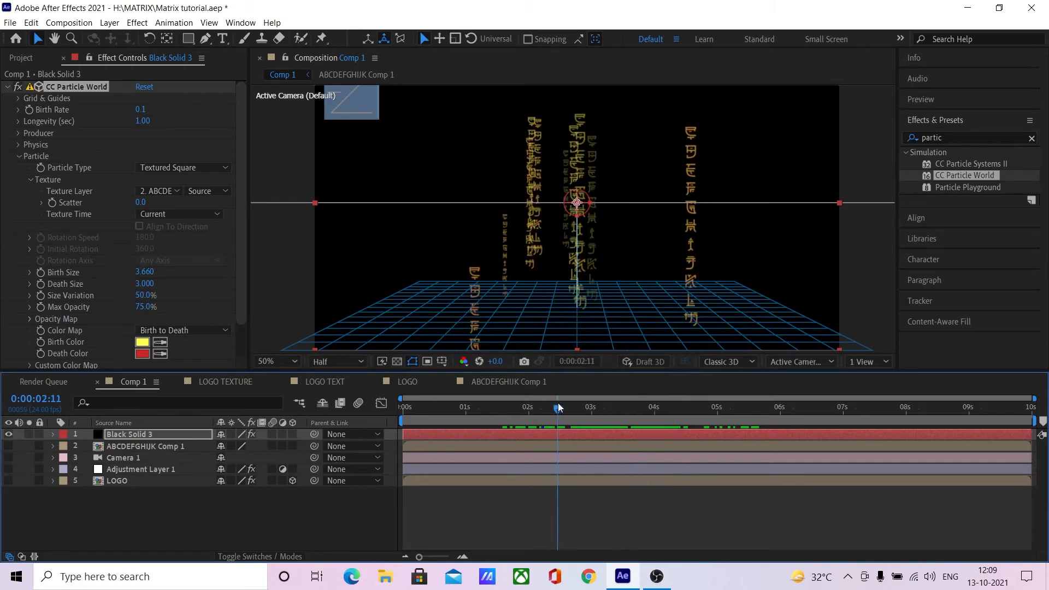
- Set the producer's Radius X to 0.805 and its Radius Y and Radius Z to 0, then check the particle spread over time
key("comma")
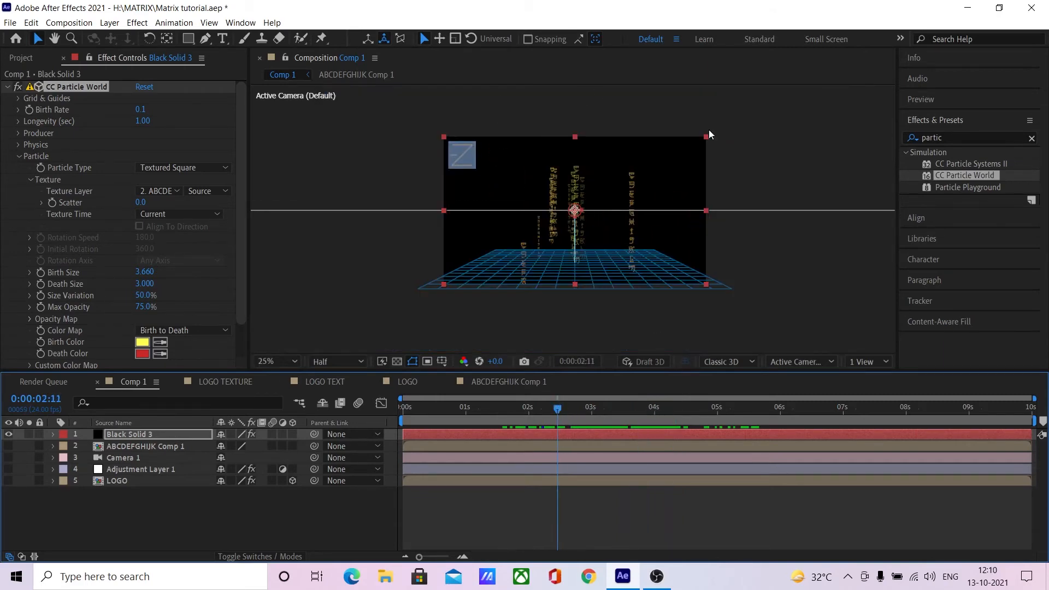
left_click(574, 414)
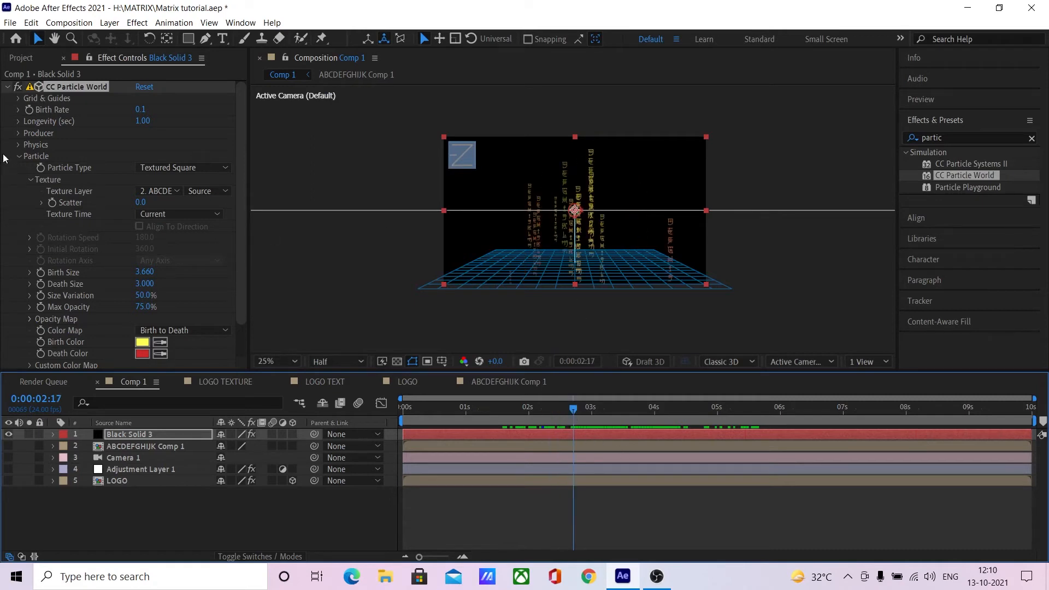
left_click(19, 133)
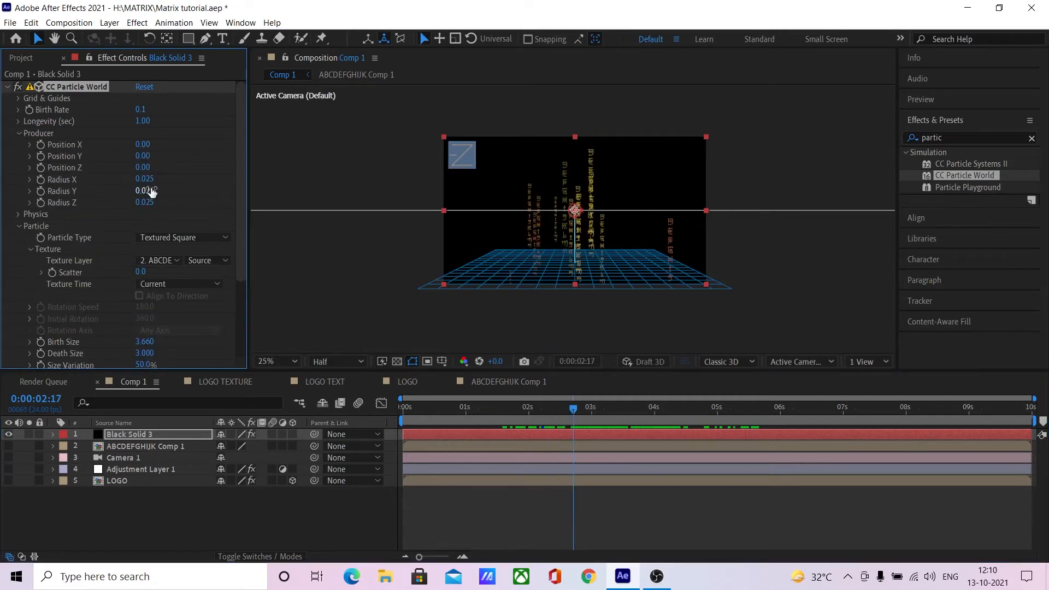
left_click_drag(145, 182, 205, 183)
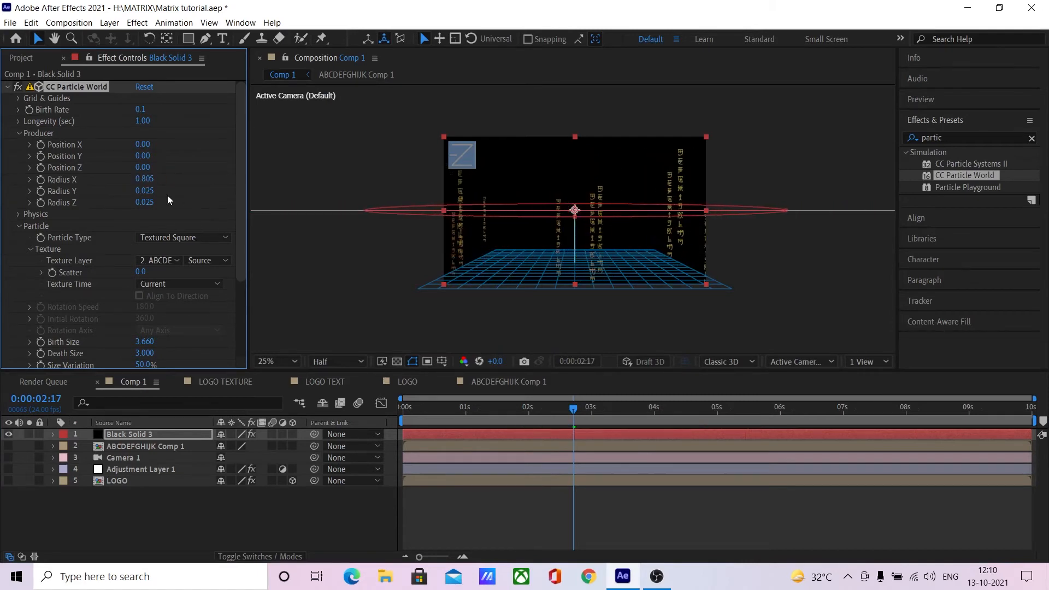
left_click_drag(151, 195, 3, 204)
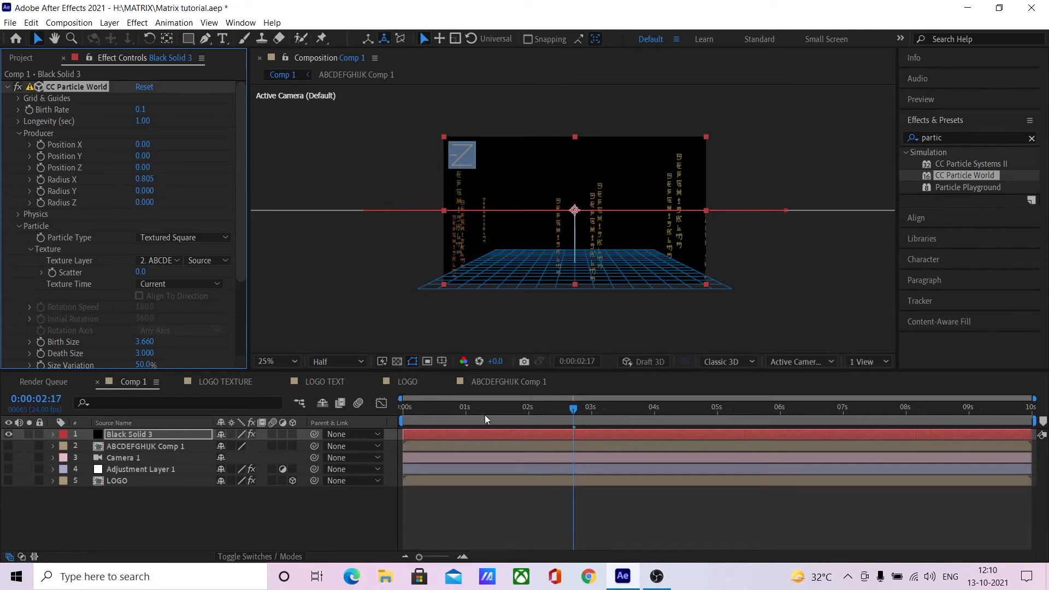
left_click_drag(485, 414, 585, 409)
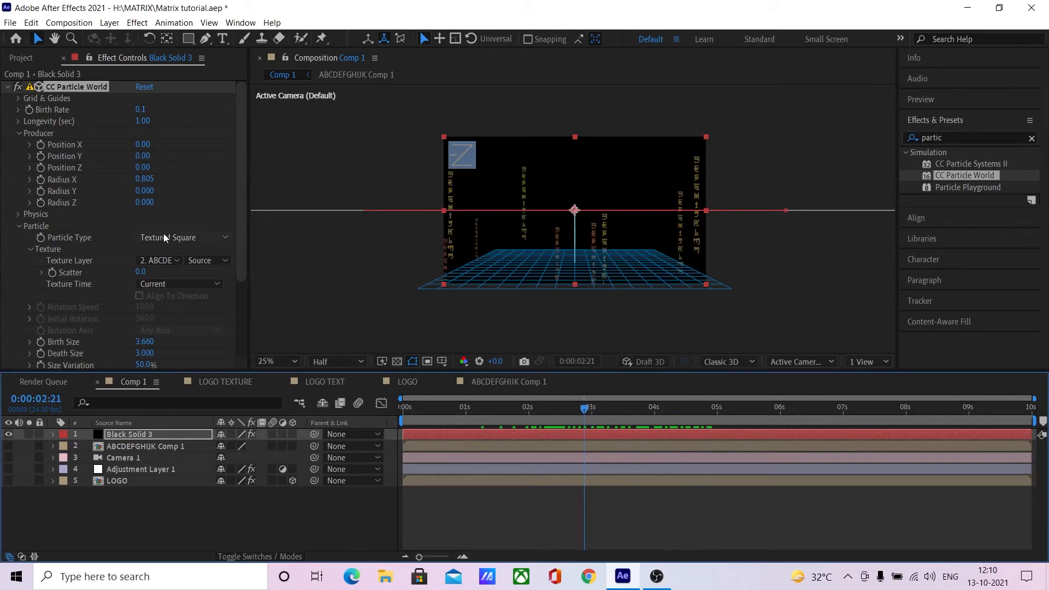
- Set the producer's Position Y to -0.33 and make the Camera 1 layer visible
left_click(241, 167)
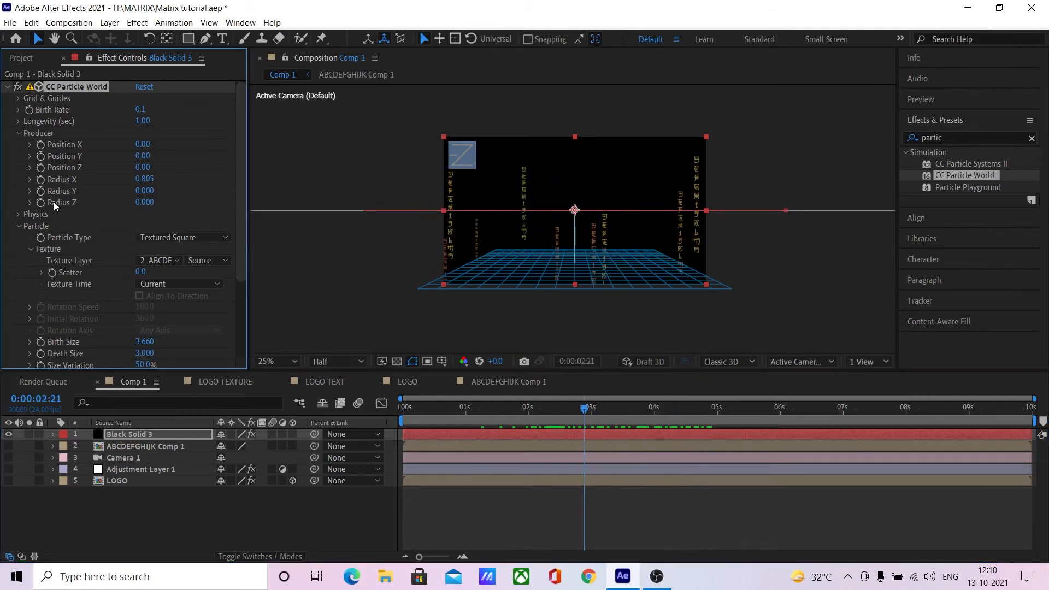
left_click_drag(146, 162, 125, 158)
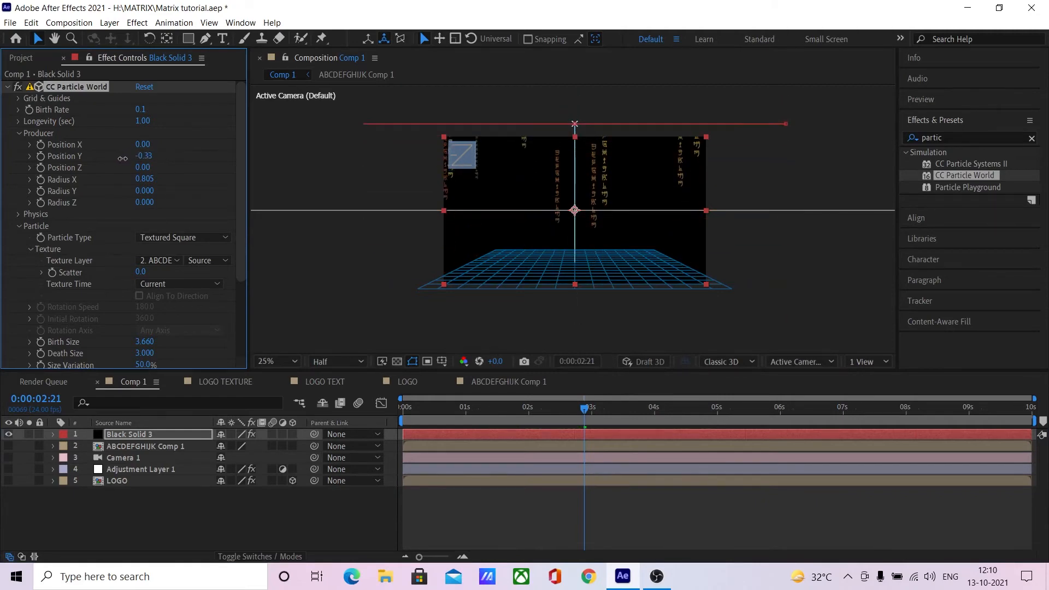
left_click(8, 459)
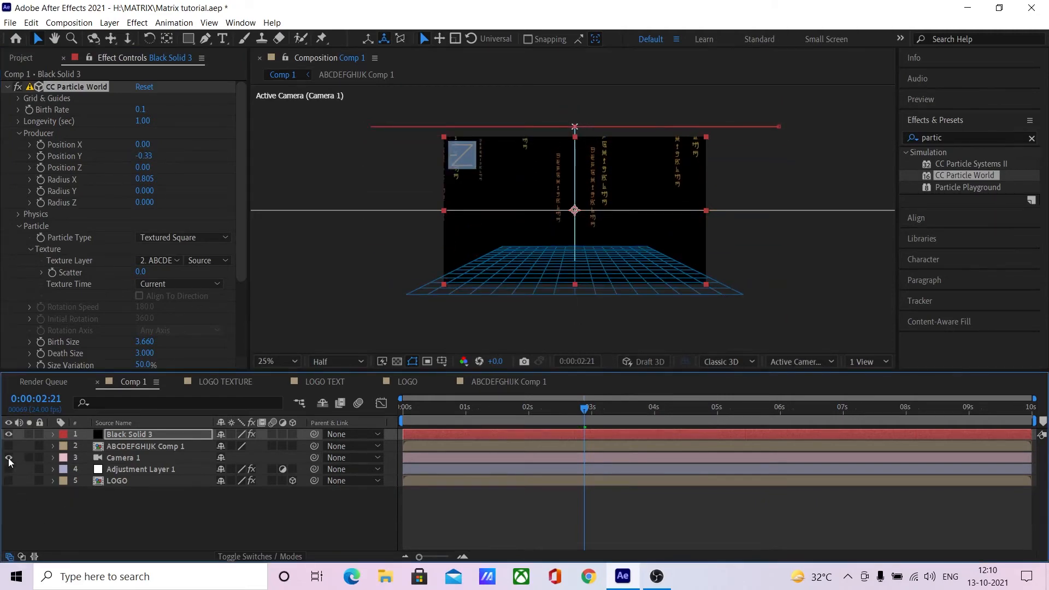
- Compare the particle view with the Camera 1 layer hidden and visible, leaving it visible
left_click(8, 459)
left_click(8, 459)
left_click(9, 459)
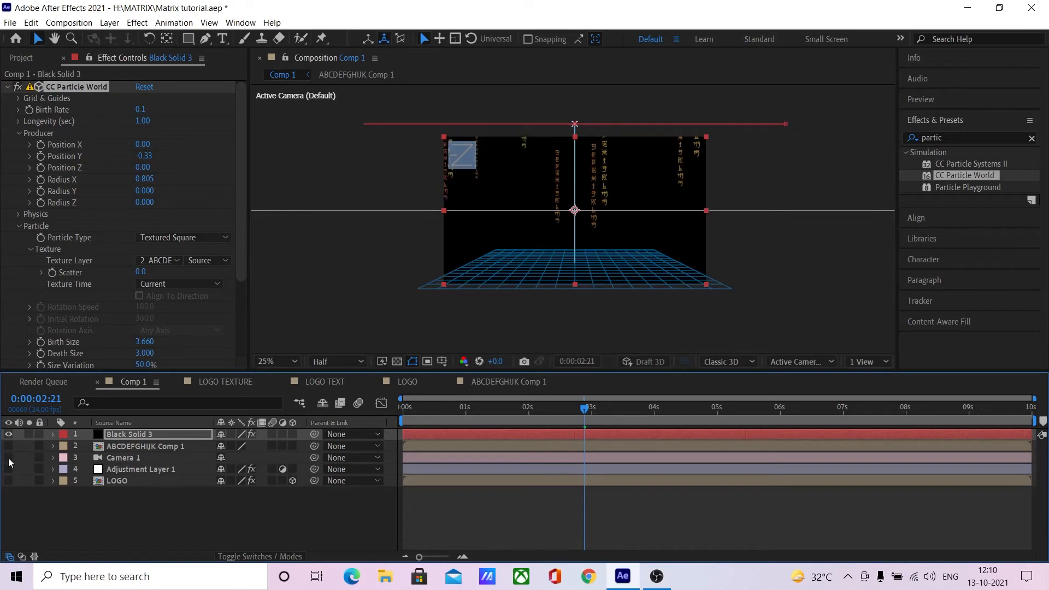
left_click(8, 459)
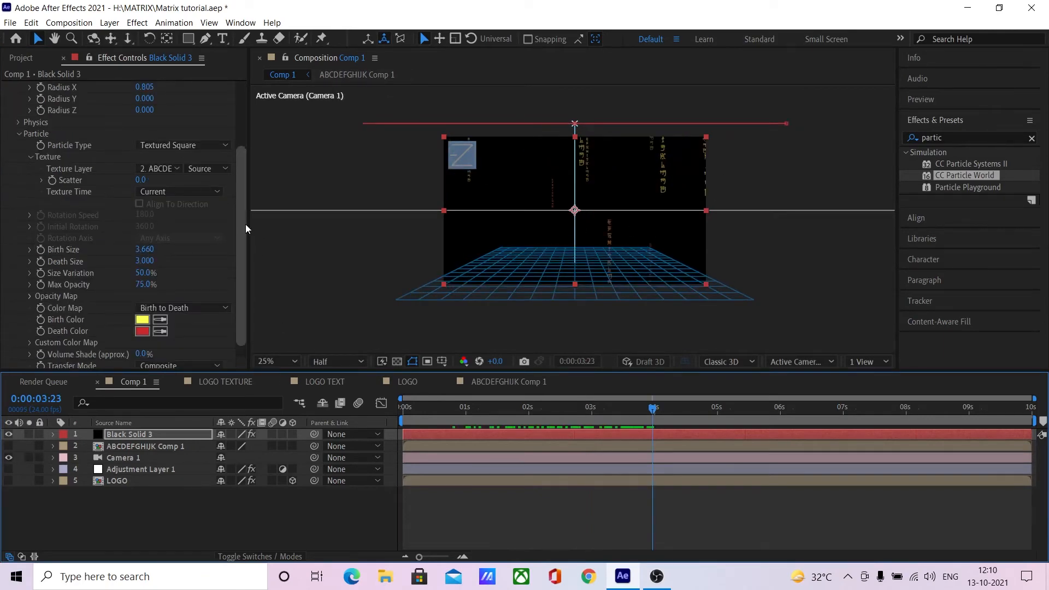
- Set the particles' Birth Color to FFFFFB and their Death Color to FFFBFB
left_click(143, 321)
left_click_drag(22, 186, 1, 90)
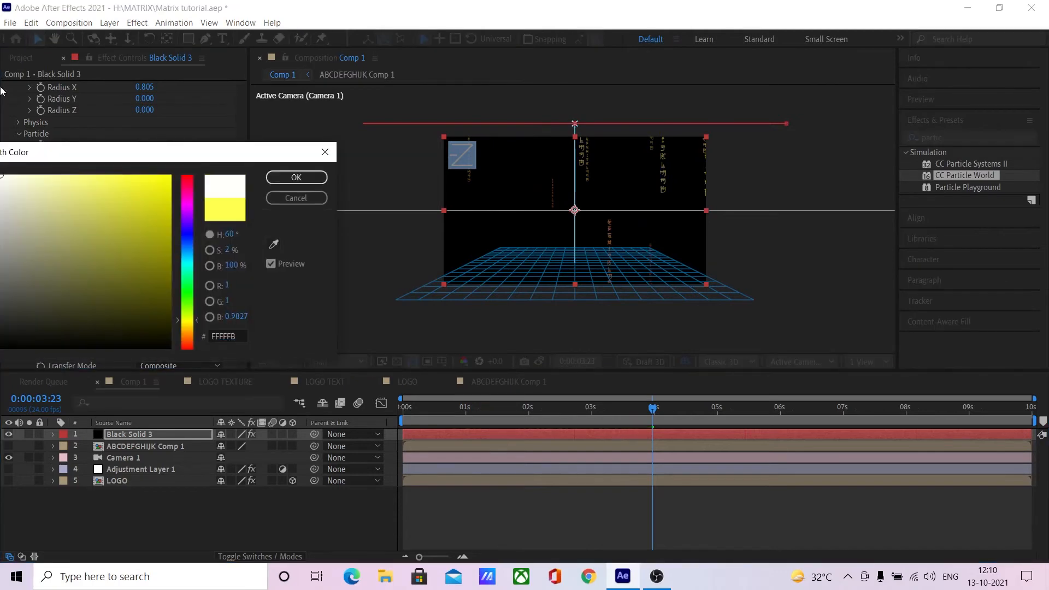
left_click(296, 177)
left_click(143, 333)
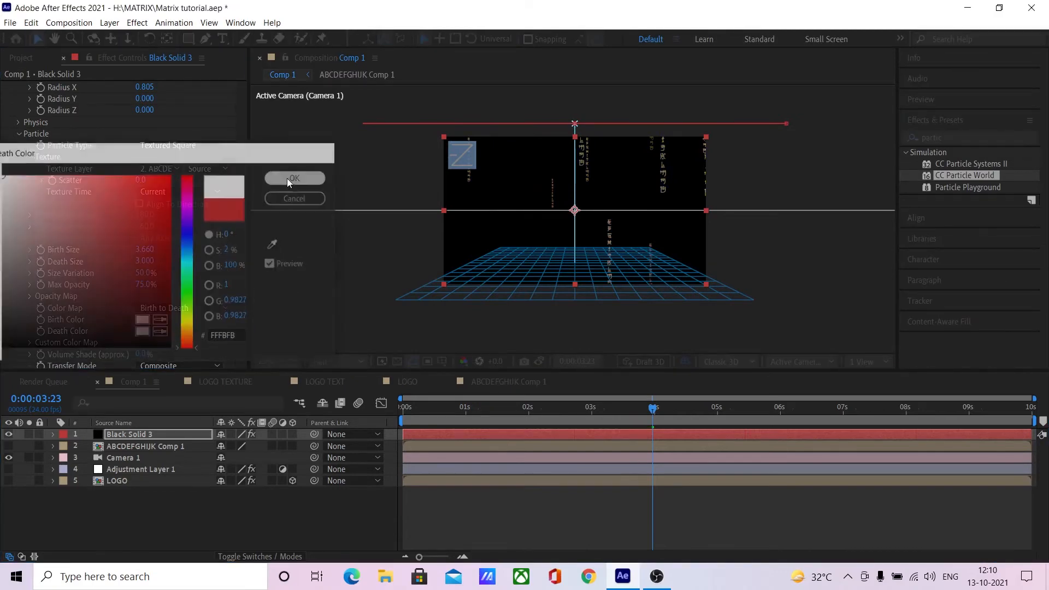
left_click(289, 178)
- Change the particles' Physics Animation type to Direction Axis and check the motion along the timeline
scroll(246, 240, "down", 1)
scroll(241, 182, "up", 3)
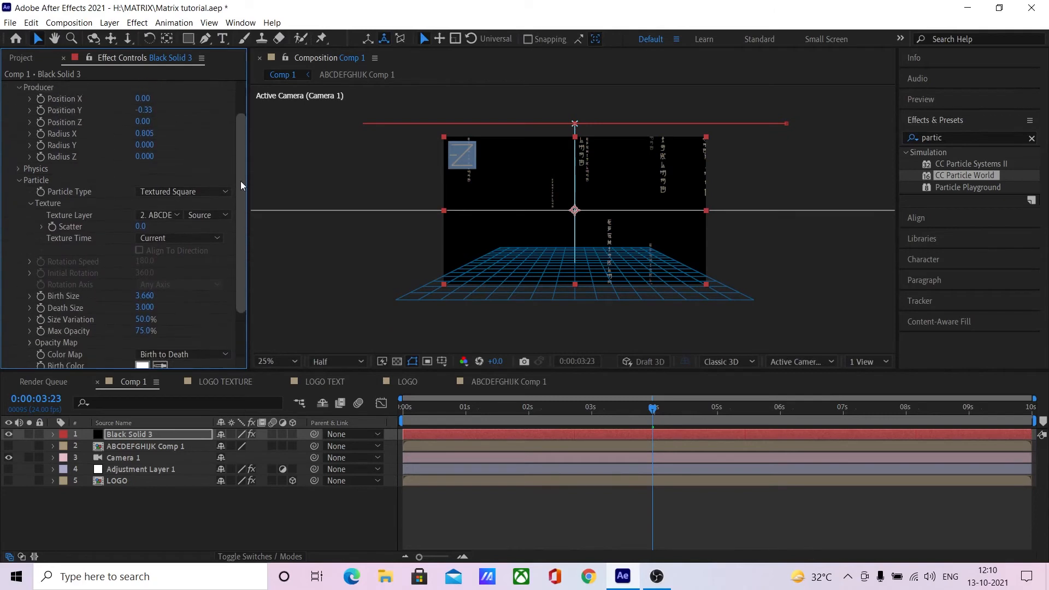
left_click(19, 192)
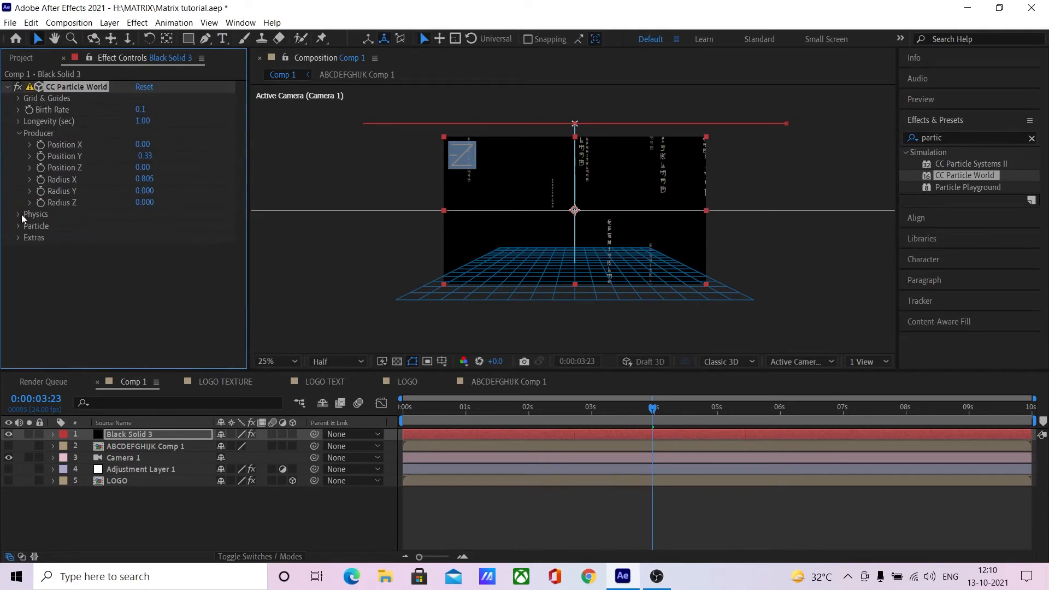
left_click(19, 214)
left_click(145, 225)
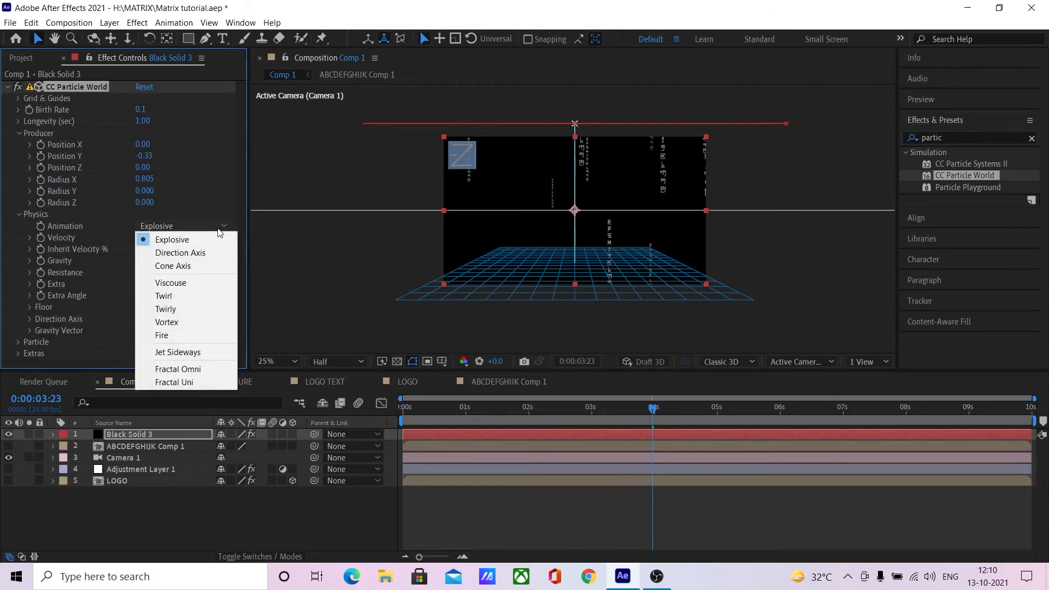
left_click(189, 252)
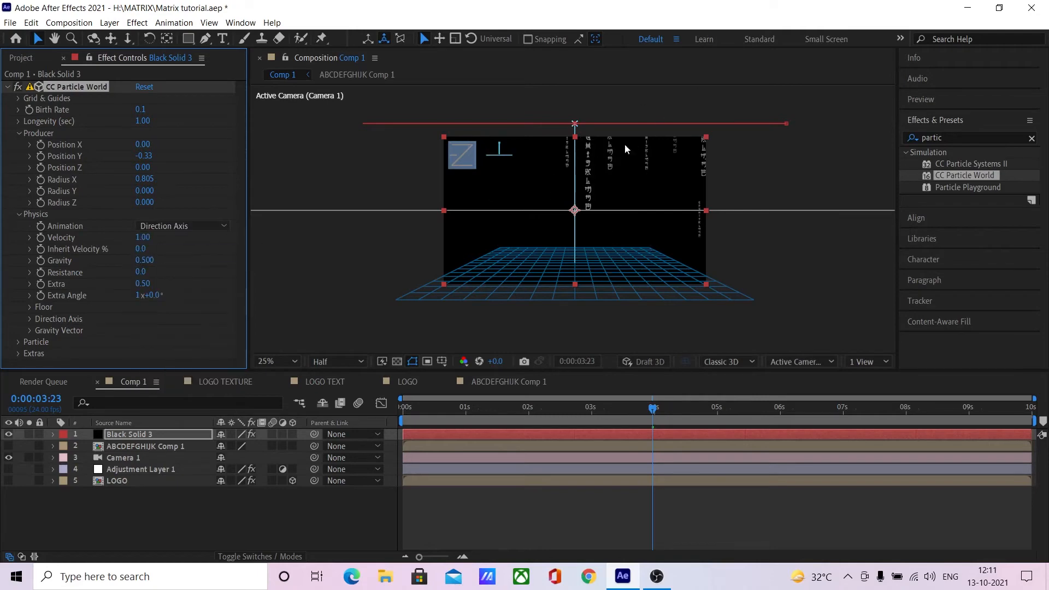
left_click_drag(537, 407, 616, 411)
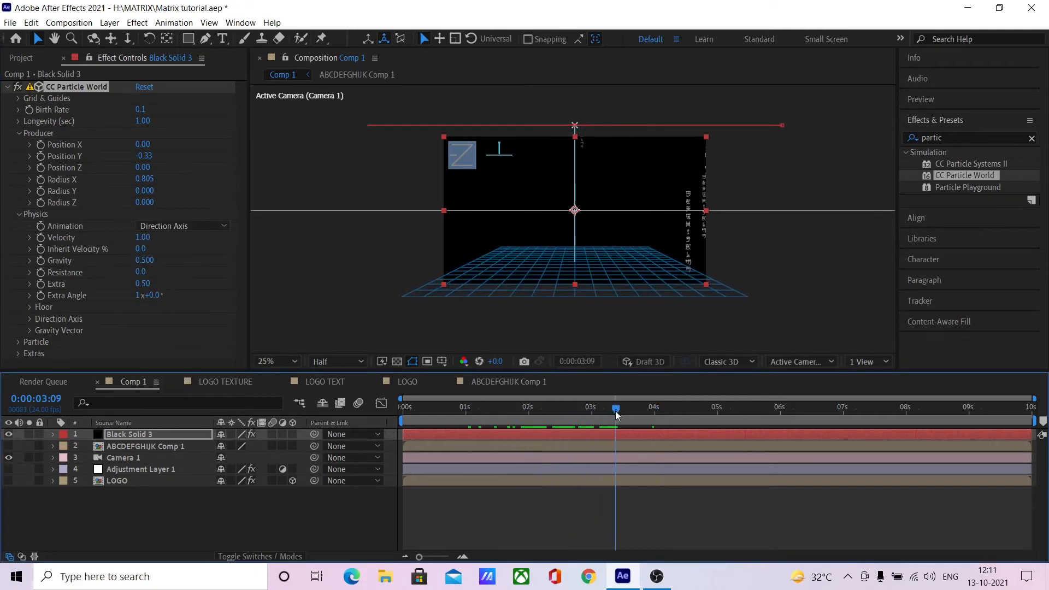
- Set the particles' Gravity to 0 and check the motion along the timeline
left_click_drag(145, 261, 92, 261)
left_click(149, 260)
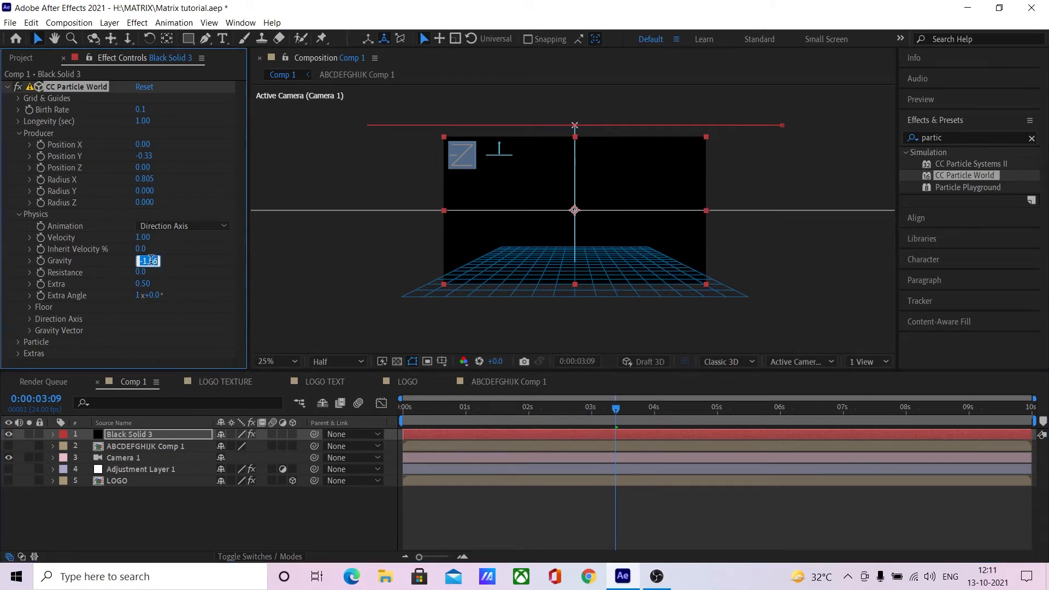
type("0")
key("Return")
mouse_move(494, 410)
left_mouse_down()
mouse_move(512, 410)
mouse_move(489, 413)
left_mouse_up()
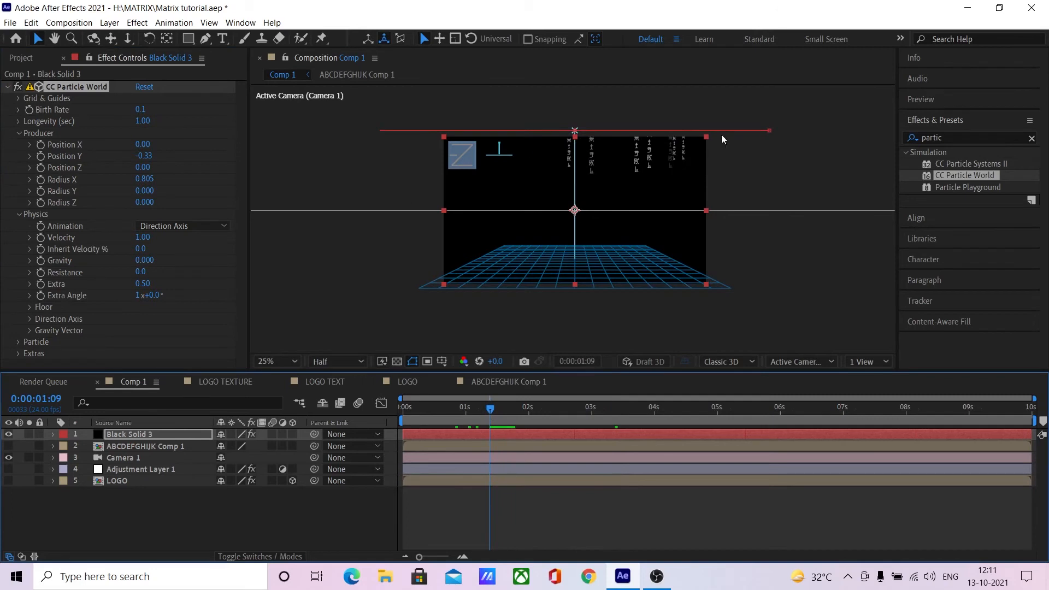
- Expand the Direction Axis settings, set Axis X to 1, and check the particle motion over time
left_click(27, 320)
scroll(125, 252, "down", 1)
left_click(151, 315)
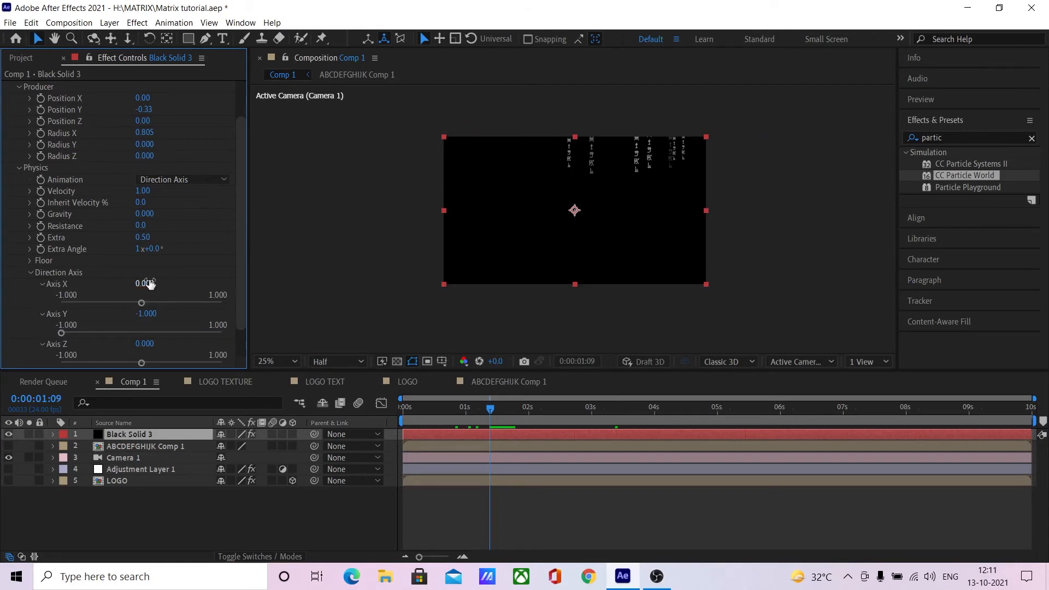
left_click_drag(151, 284, 228, 291)
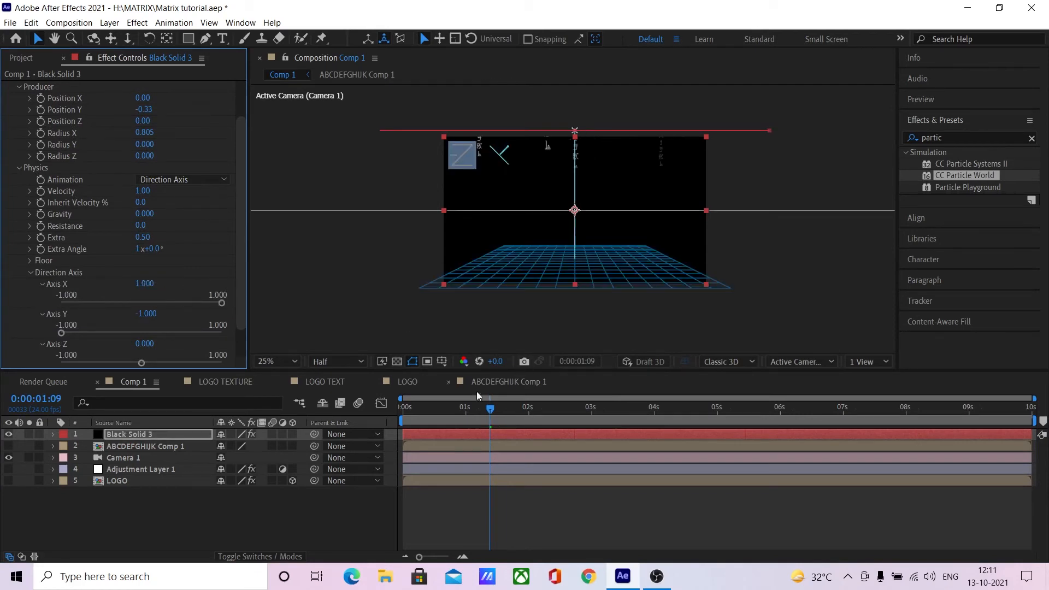
left_click_drag(491, 408, 538, 405)
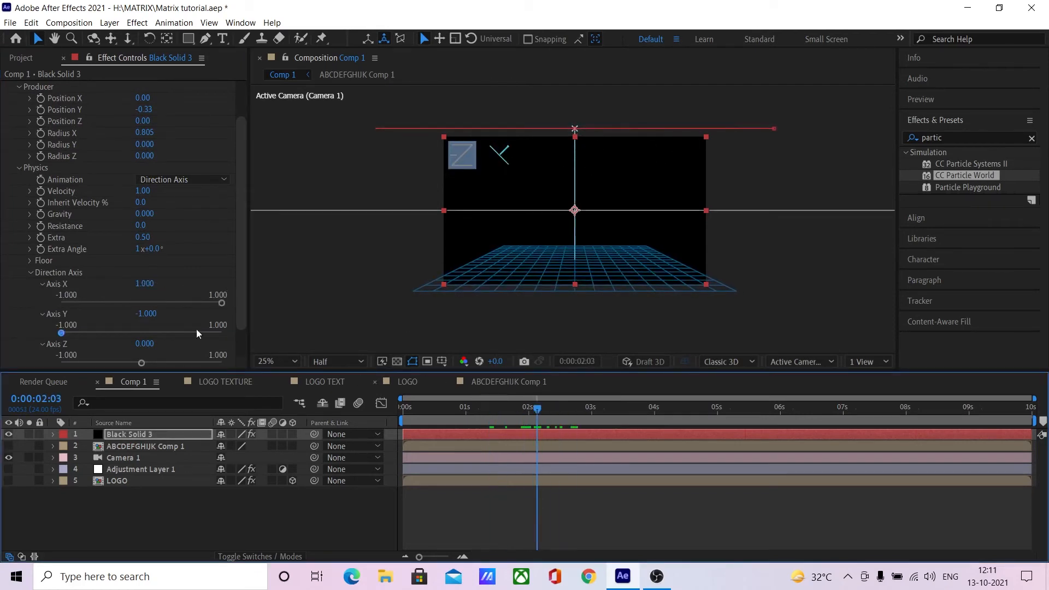
- Set the degrees of the Physics Extra Angle to 90 and check the particle motion over time
left_click(155, 250)
type("90")
key("Return")
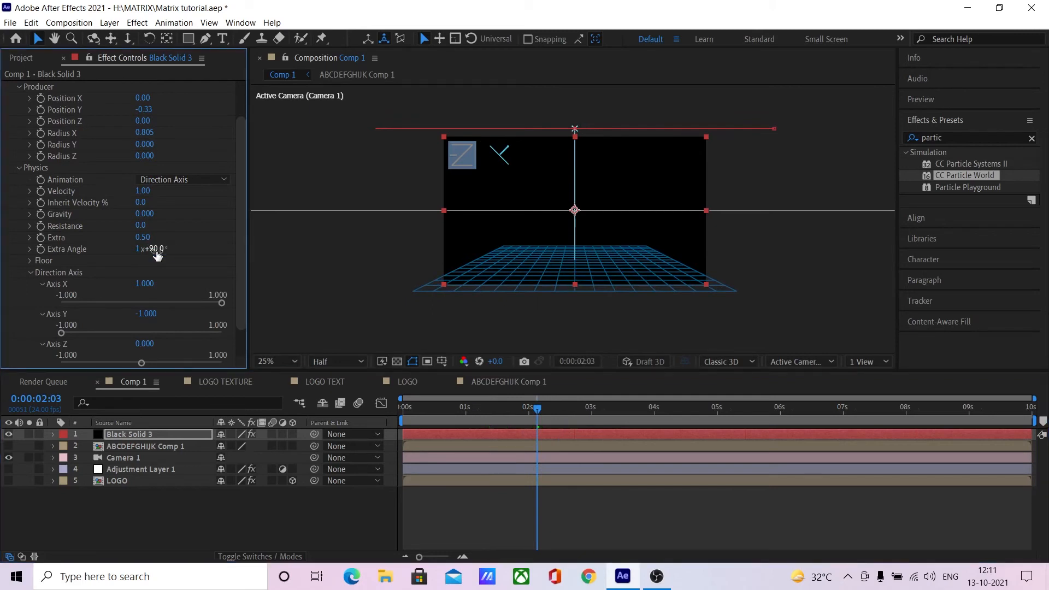
left_click_drag(538, 407, 567, 409)
- Set the Physics Extra value to 0 and check the particle motion along the timeline
left_click(144, 237)
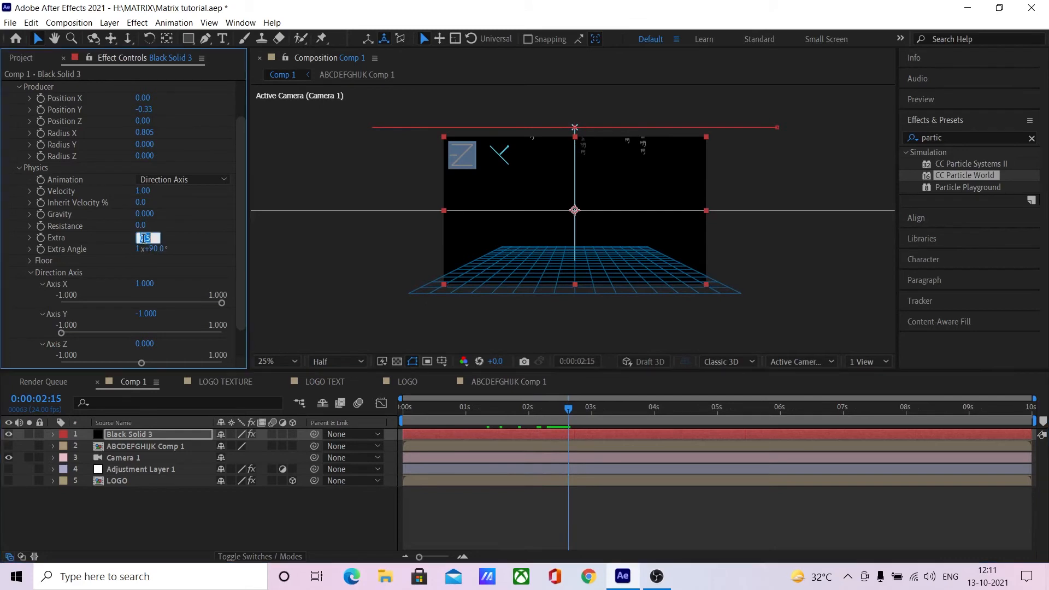
type("0")
key("Return")
left_click_drag(454, 409, 553, 414)
- Set the Direction Axis to X 0, Y 0 and Z 1, then check the particle motion over time
left_click(144, 314)
type("0")
key("Return")
left_click(145, 343)
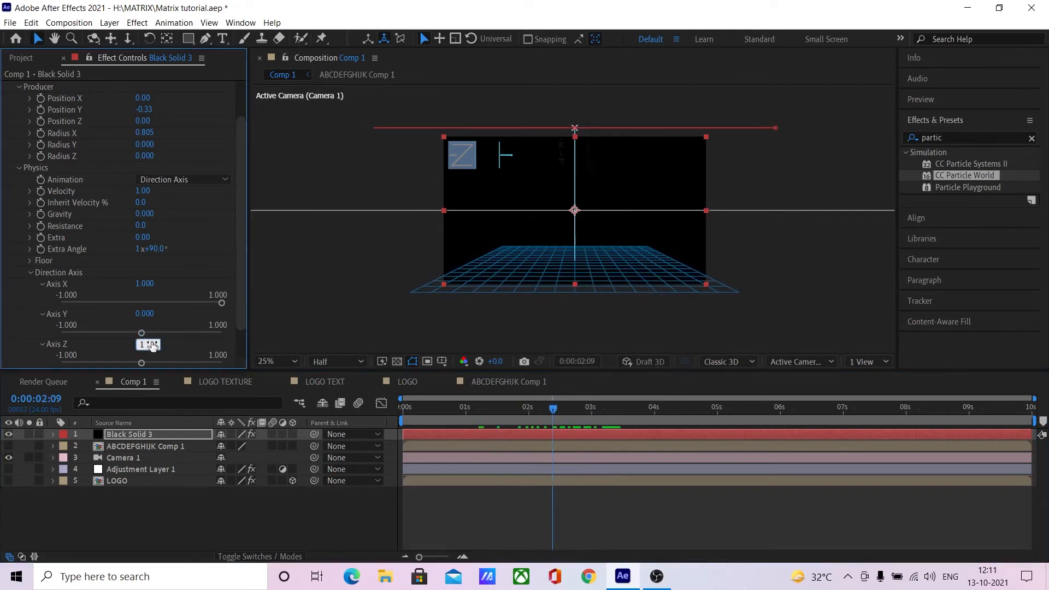
type("1")
key("Return")
left_click(143, 284)
type("0")
key("Return")
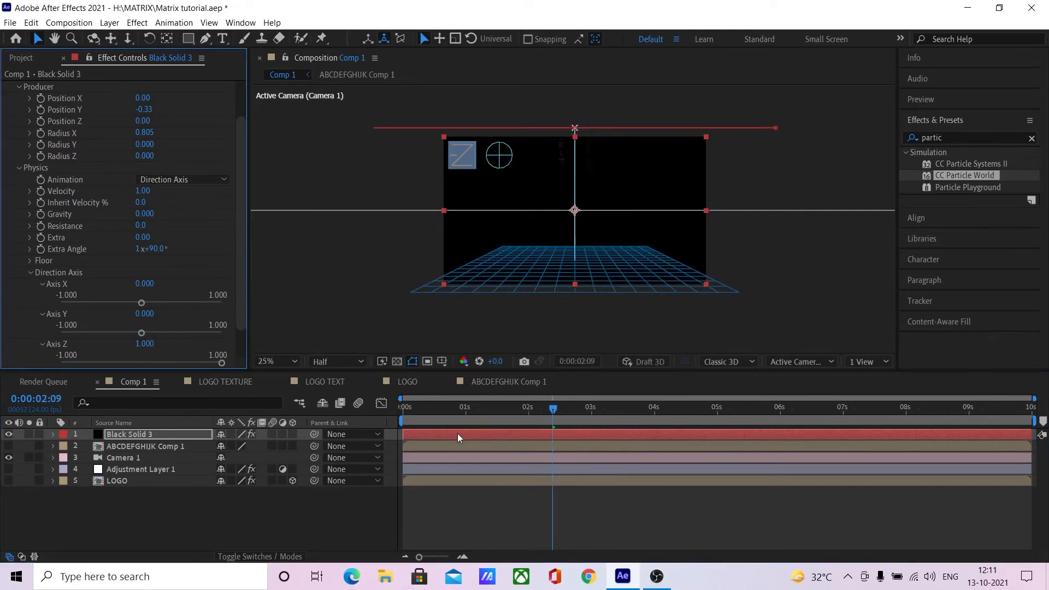
left_click_drag(516, 411, 616, 411)
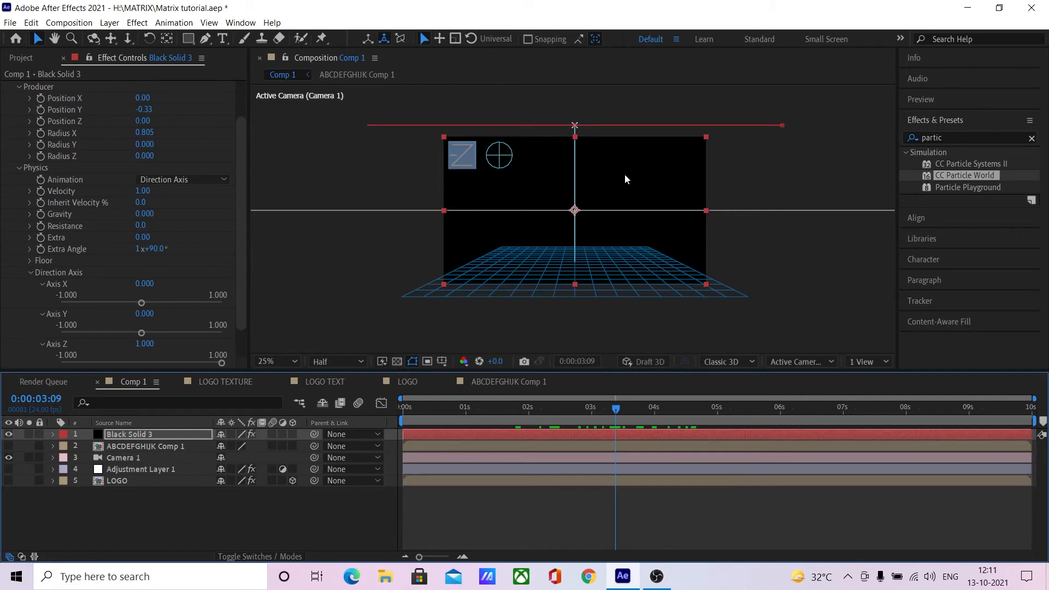
- Set Direction Axis Y to 1 and Axis Z to 0, then check the particle motion over time
left_click(144, 313)
type("1")
key("Return")
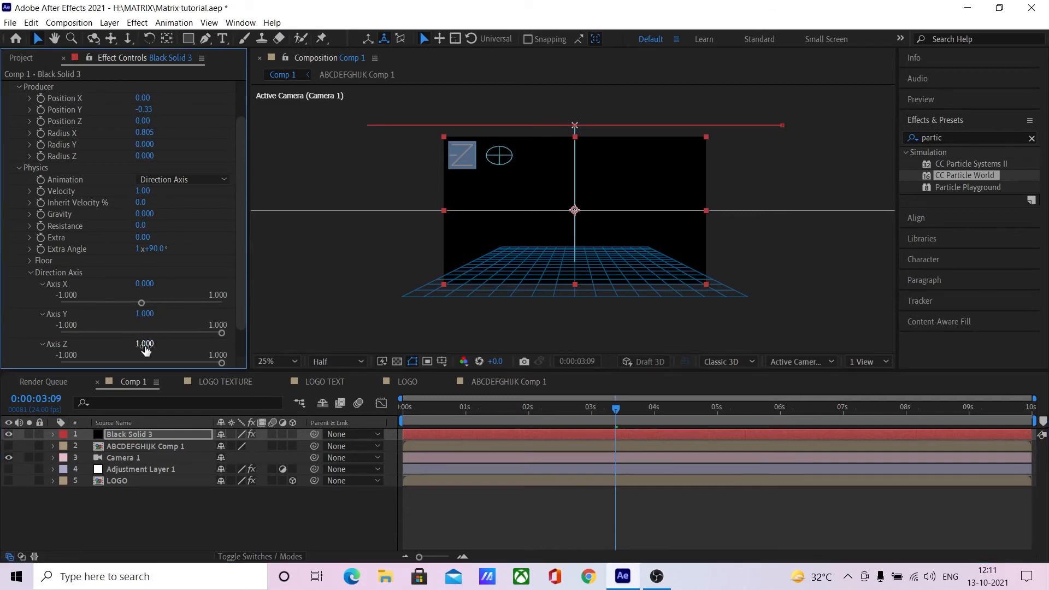
left_click(145, 344)
type("0")
key("Return")
left_click_drag(529, 412, 561, 412)
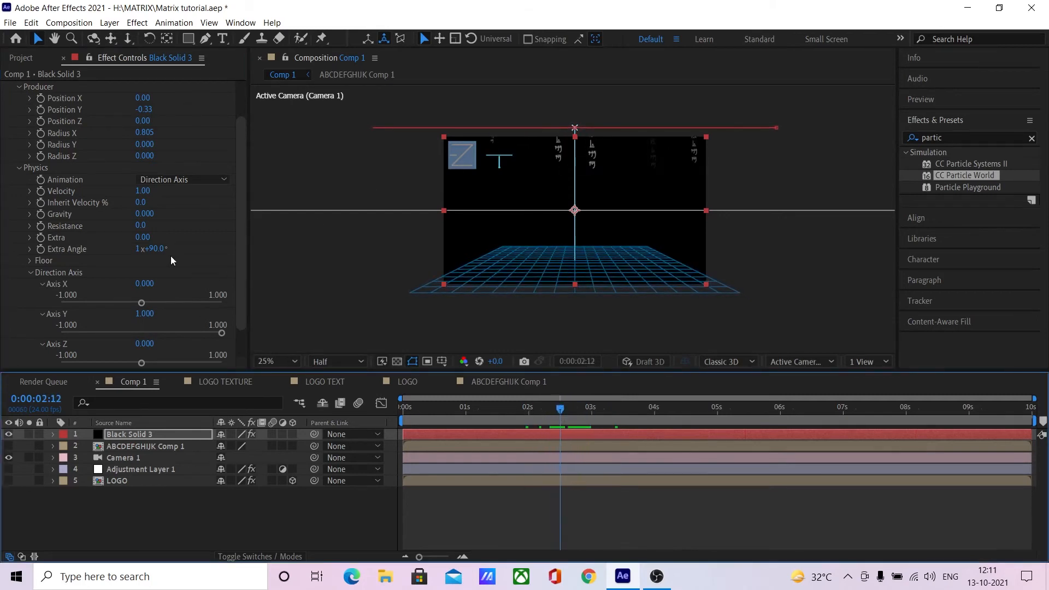
- Set the degrees of the Extra Angle to 0 and check the particle motion along the timeline
left_click(157, 249)
type("0")
key("Return")
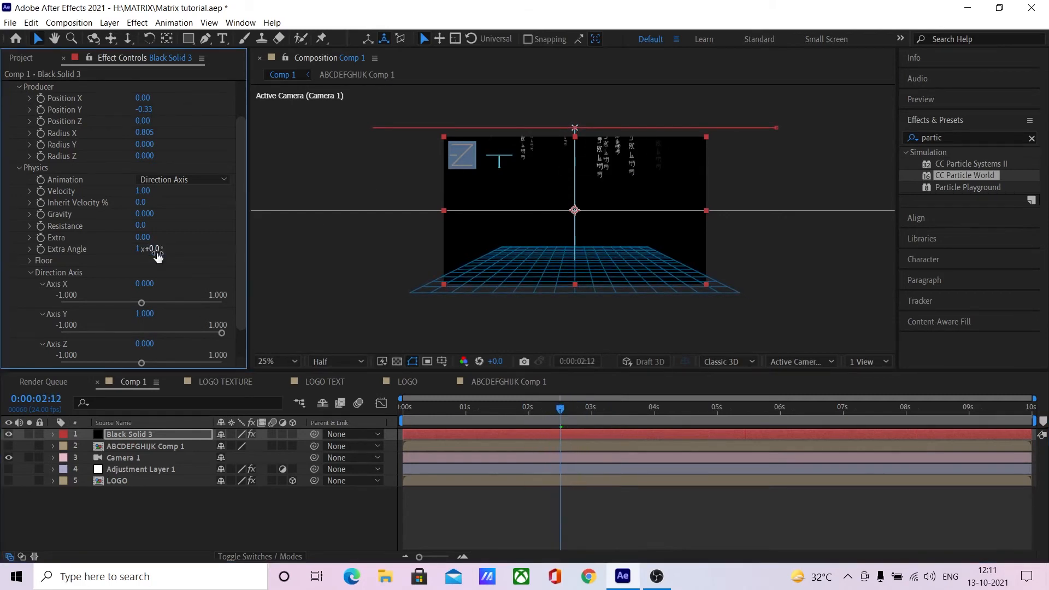
left_click_drag(541, 415, 563, 415)
mouse_move(162, 251)
left_mouse_down()
mouse_move(110, 254)
mouse_move(171, 254)
mouse_move(154, 252)
left_mouse_up()
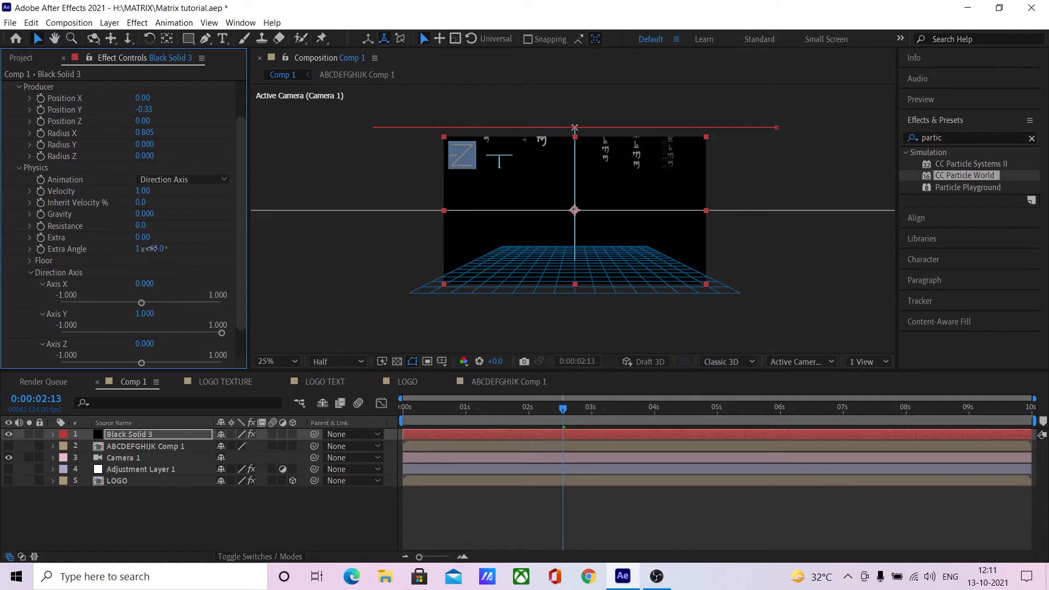
left_click(153, 251)
key("Return")
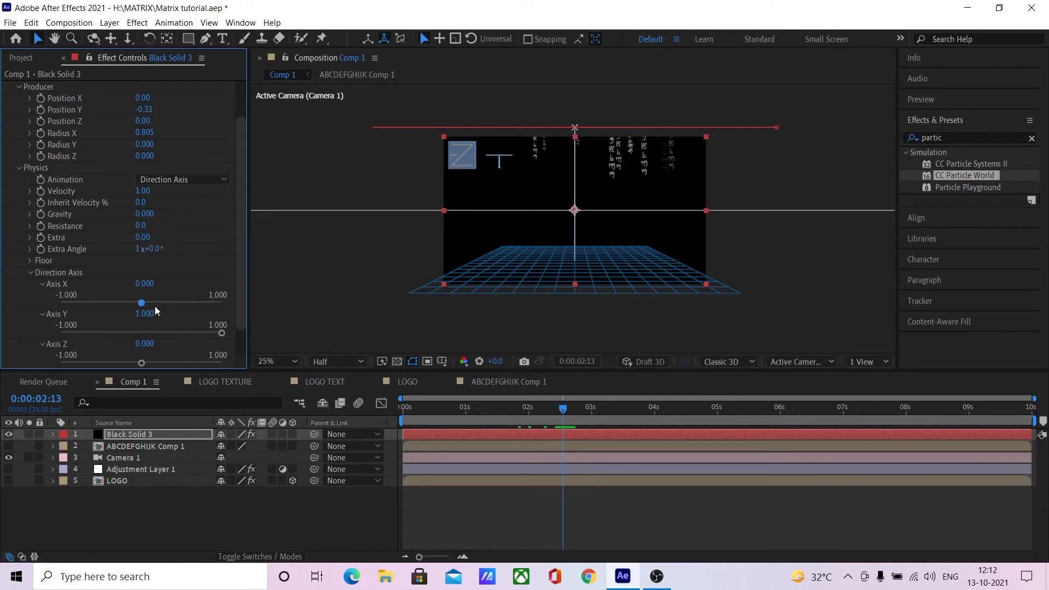
- Set Direction Axis Y to 0 and Axis X to 1
type("0")
key("Return")
left_click(145, 284)
type("1")
key("Return")
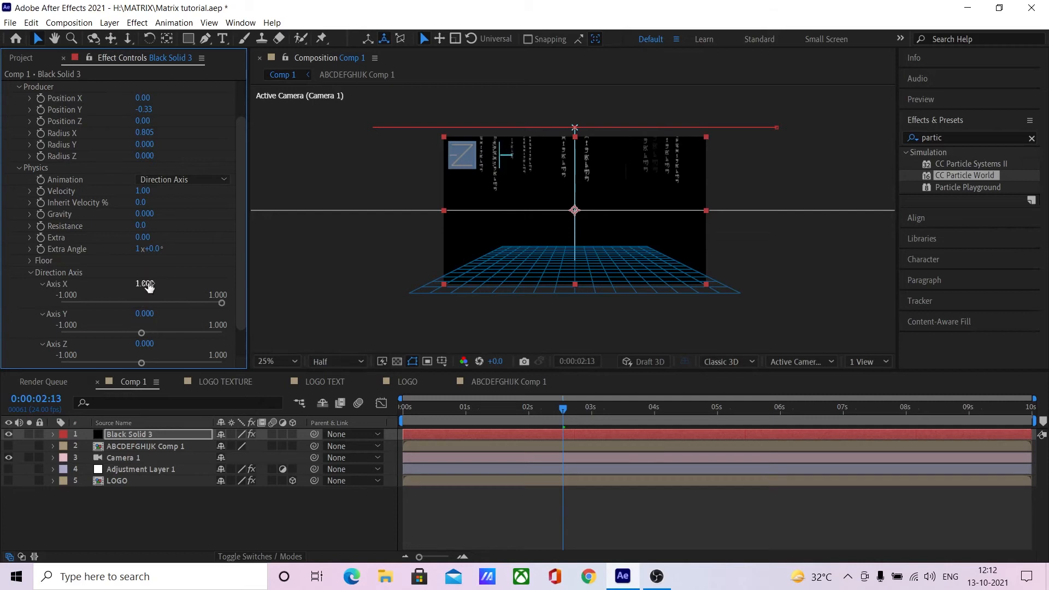
- Try Extra Angles of 321° and 90°, set it to -90° with zero revolutions, and check the particle motion along the timeline
left_click_drag(150, 249, 129, 250)
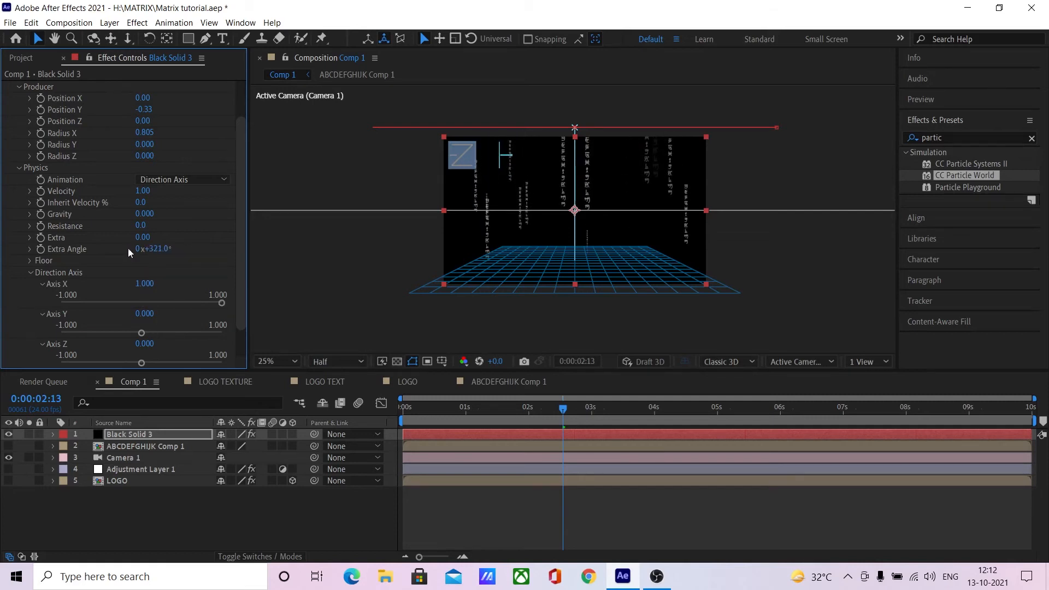
left_click(155, 250)
type("90")
key("Return")
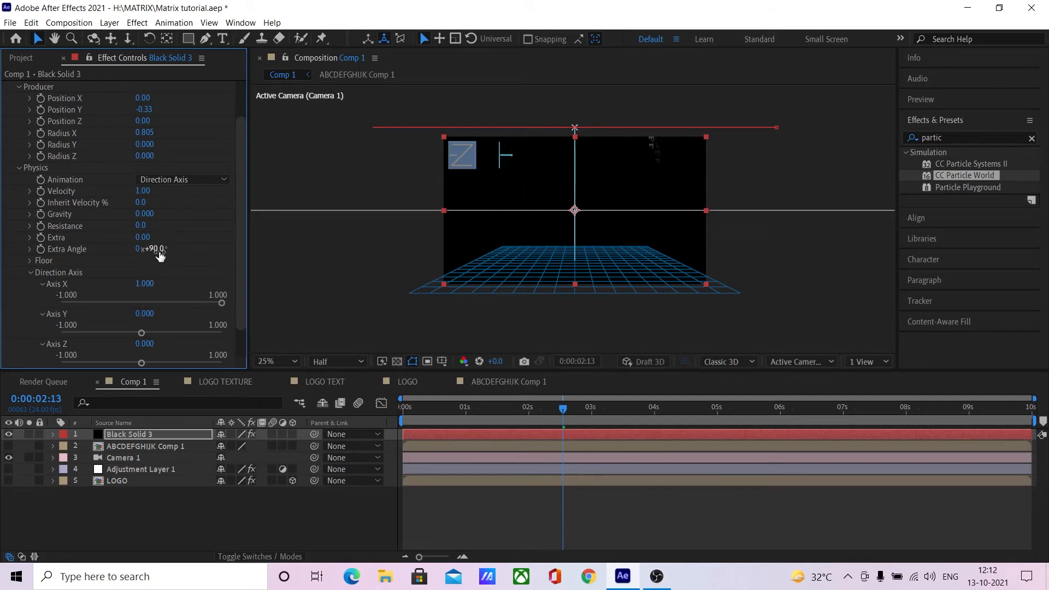
left_click(158, 251)
type("-90")
key("Return")
left_click_drag(448, 409, 572, 413)
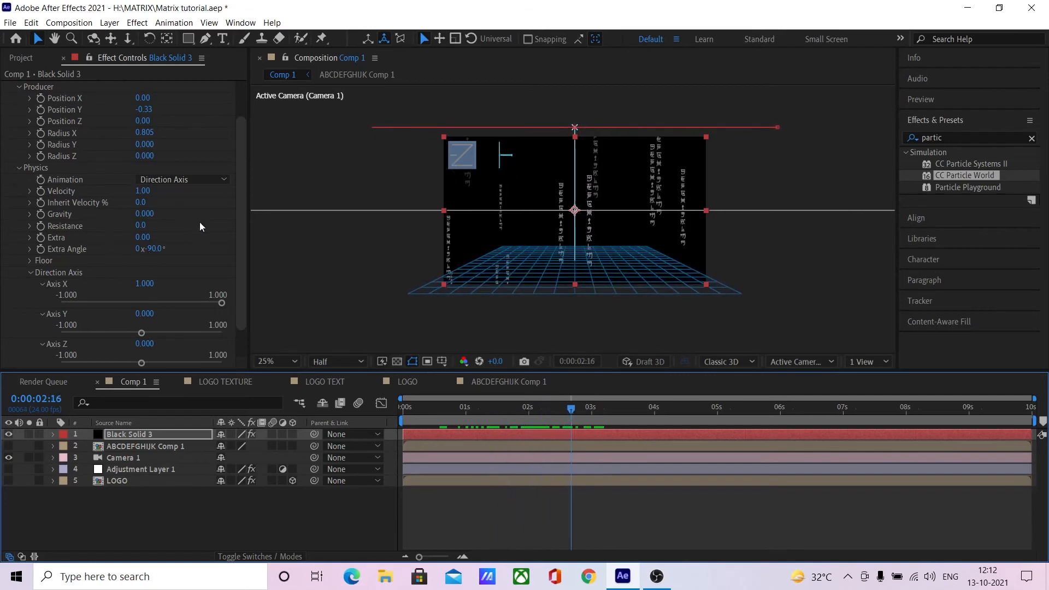
- Scrub the timeline back to 0:00:01:10 and play a preview of the falling text particles
left_click_drag(237, 221, 234, 248)
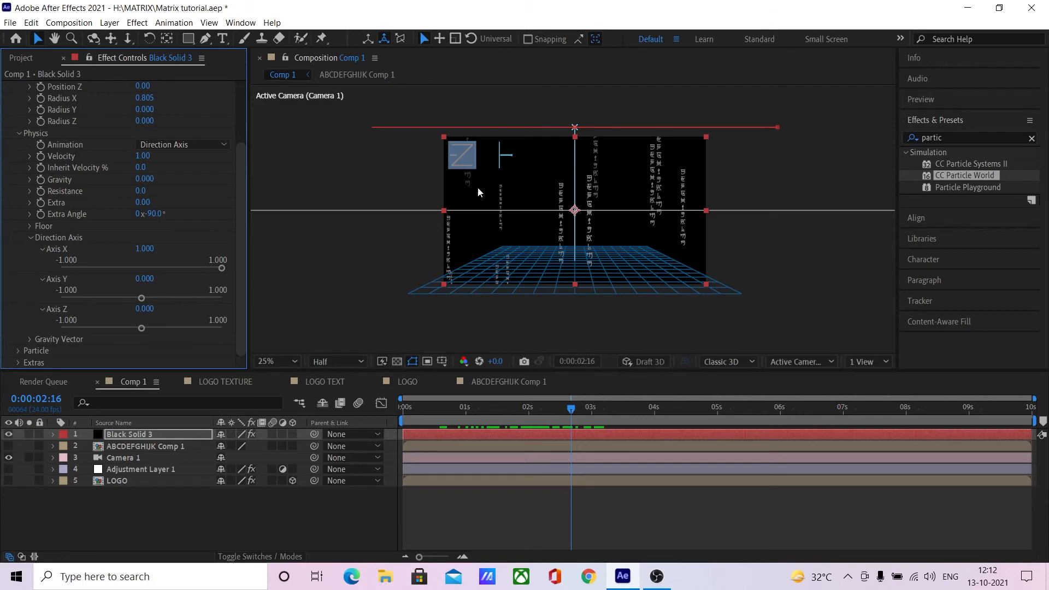
left_click_drag(468, 405, 492, 398)
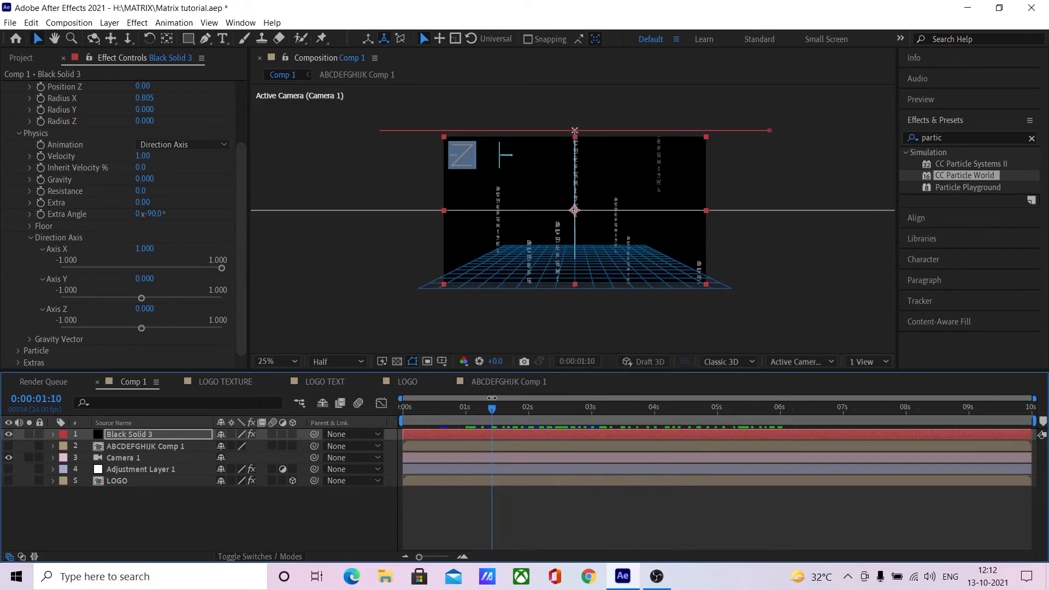
key("space")
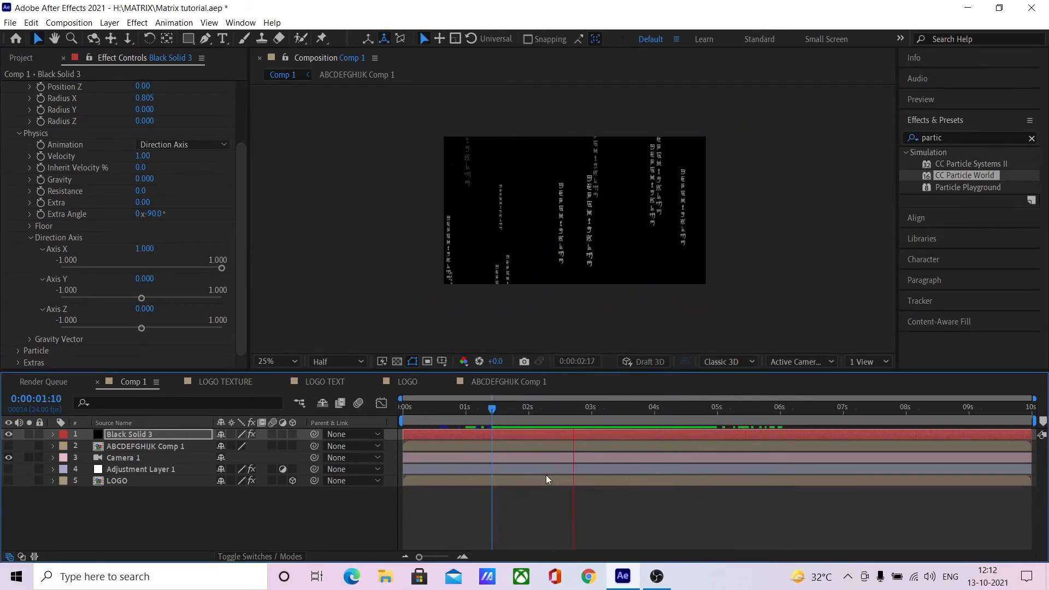
key("space")
- Set the particles' Longevity to 2 seconds
left_click_drag(240, 204, 159, 126)
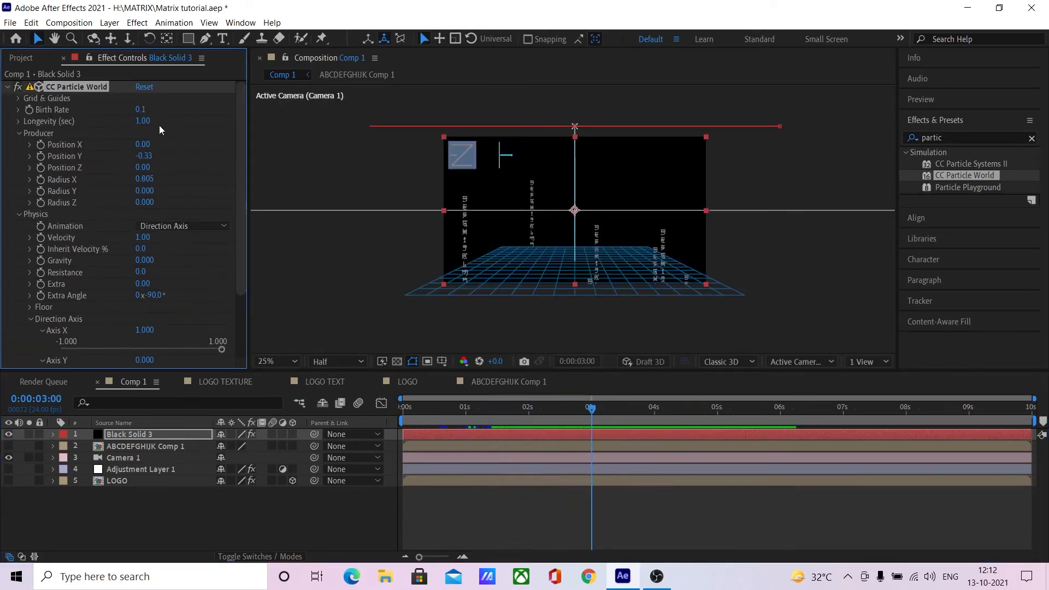
left_click(143, 122)
type("2")
key("Return")
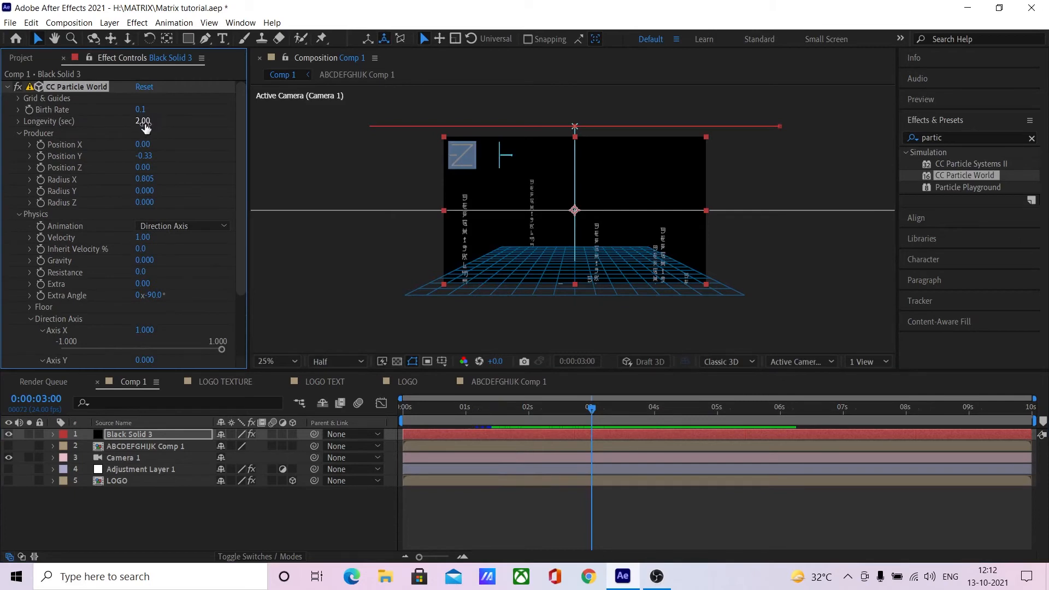
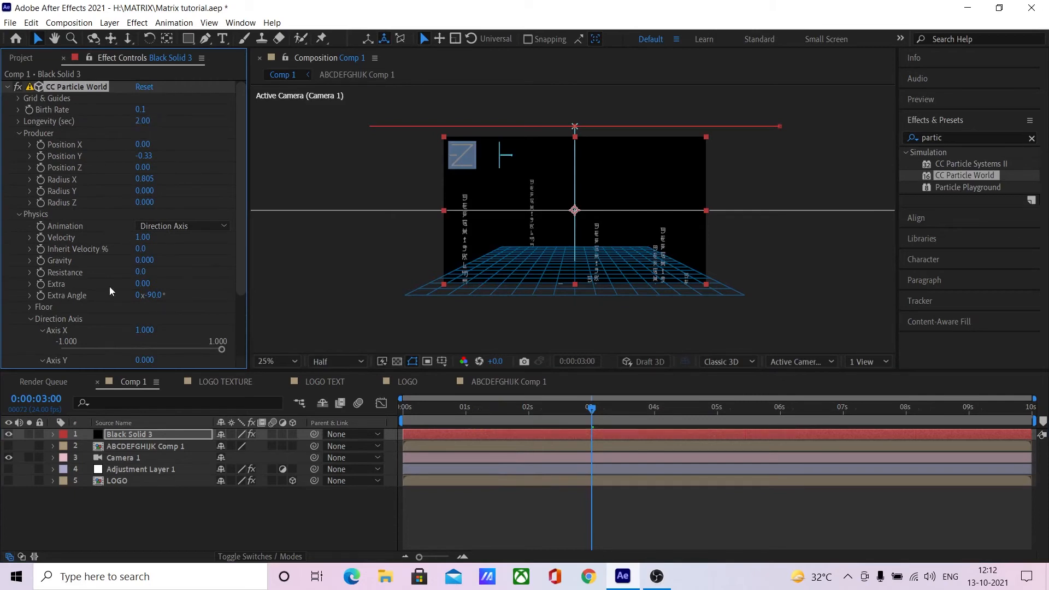
- Set the particles' Velocity to 0.5 and check the motion near the start of the timeline
left_click(140, 237)
type("0.5")
key("Return")
left_click(407, 408)
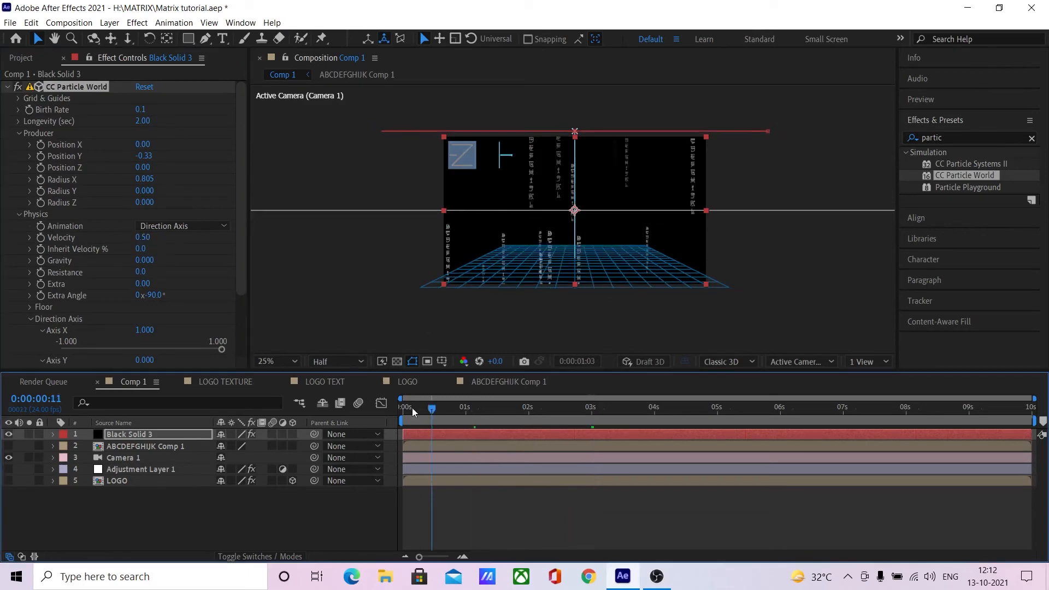
- Set the particle producer's Position Z to 3
key("space")
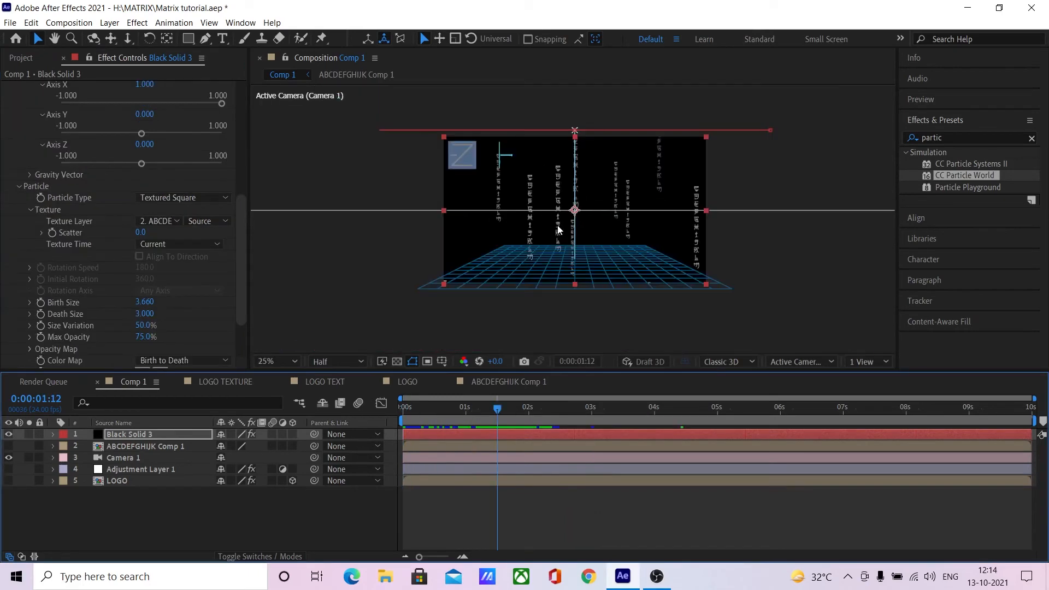
scroll(58, 224, "up", 5)
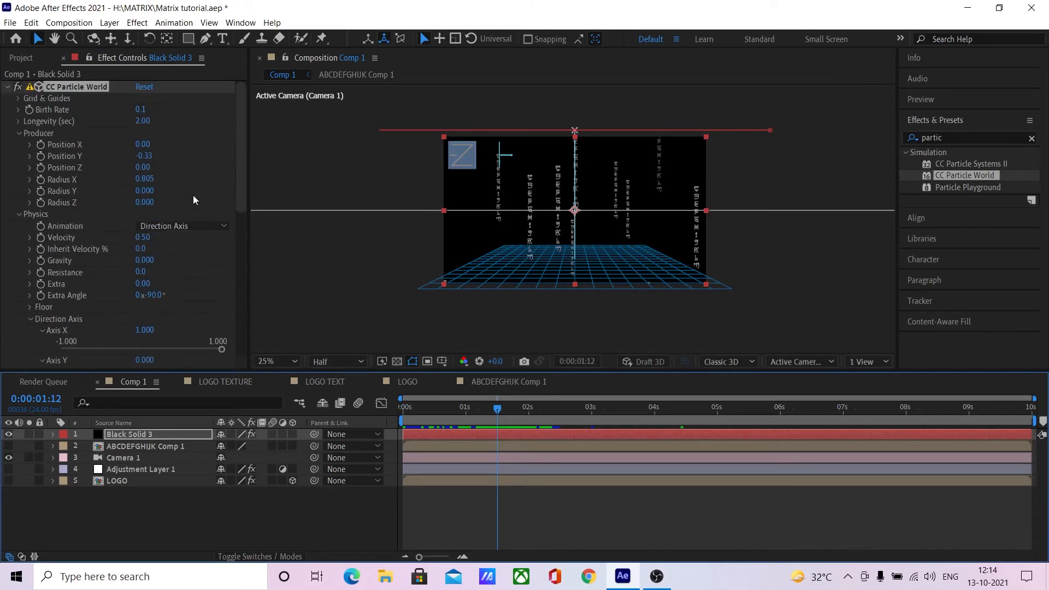
left_click_drag(141, 167, 214, 177)
left_click_drag(247, 176, 348, 179)
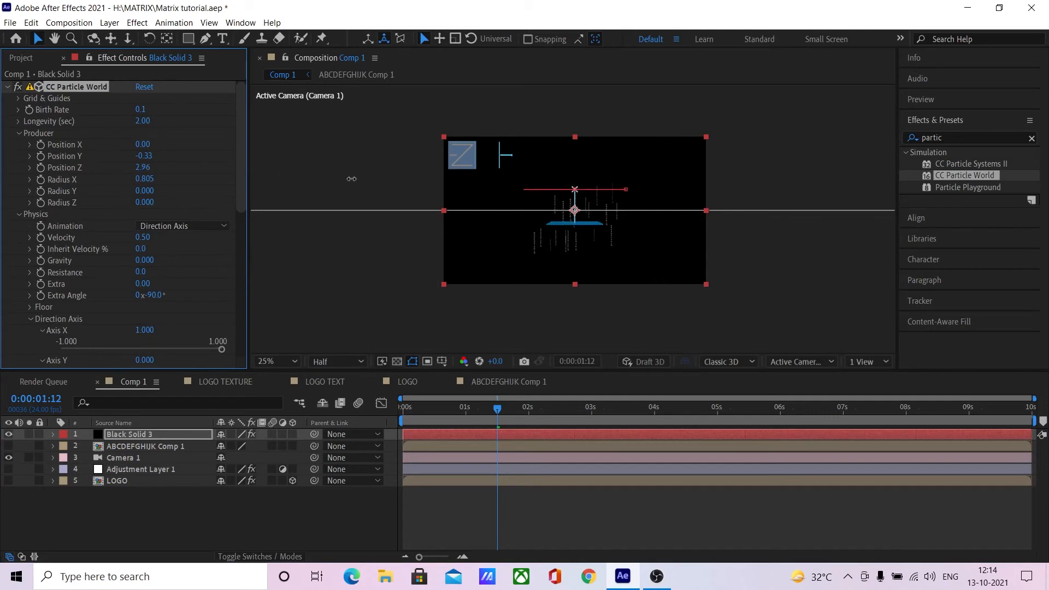
left_click(143, 168)
type("3")
key("Return")
- Set both the Birth Size and Death Size of the text particles to 5
scroll(143, 331, "down", 1)
scroll(143, 332, "down", 8)
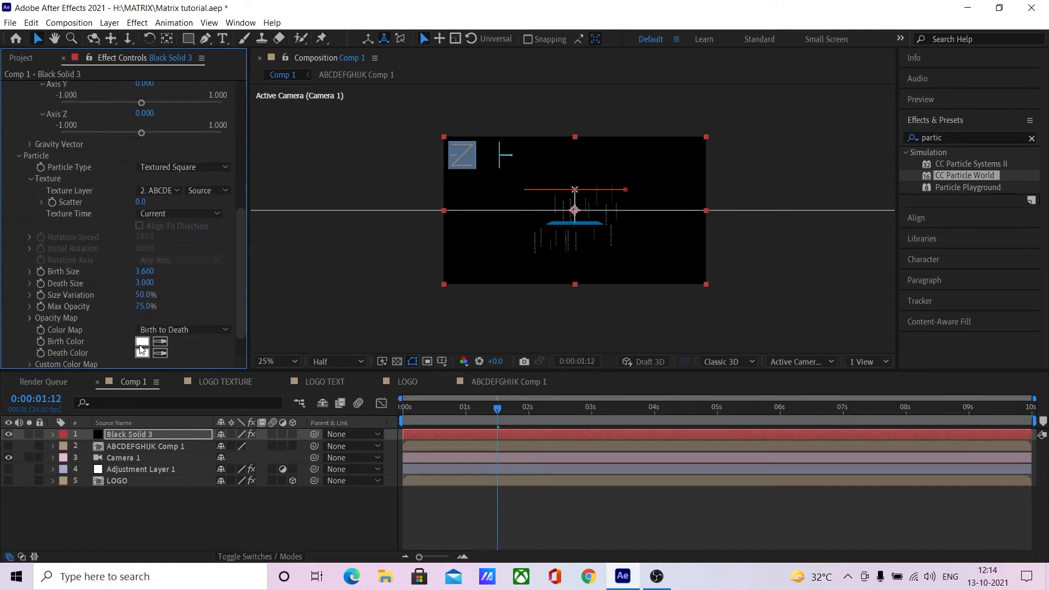
left_click(143, 272)
type("5")
key("Tab")
type("5")
key("Return")
- Set the producer's Radius X to 2.385 and Position Y to -1.44, checking the particle fall along the timeline
scroll(157, 237, "up", 9)
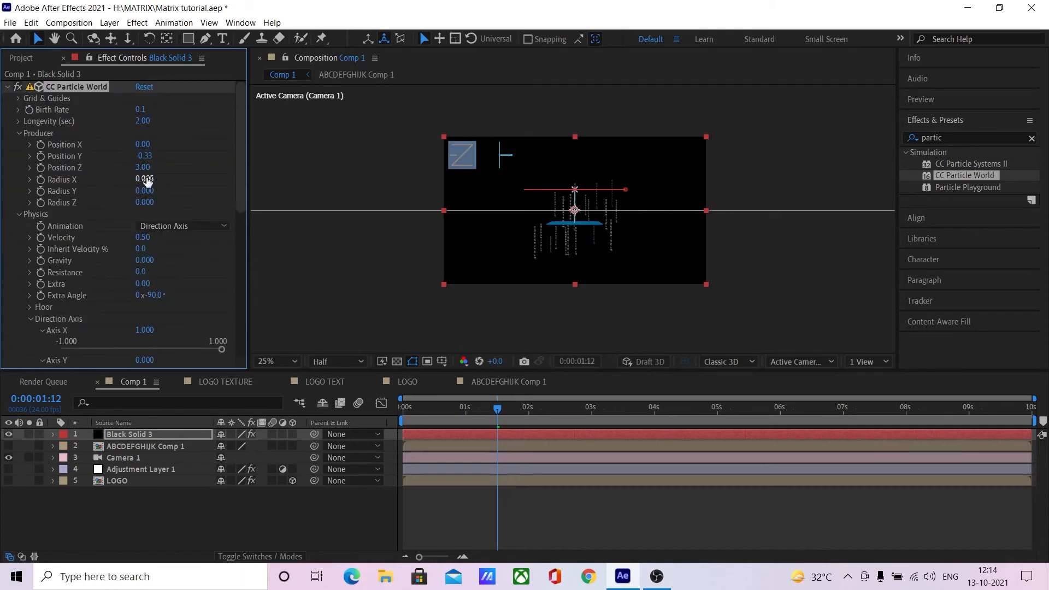
left_click_drag(156, 181, 269, 190)
left_click_drag(144, 168, 116, 175)
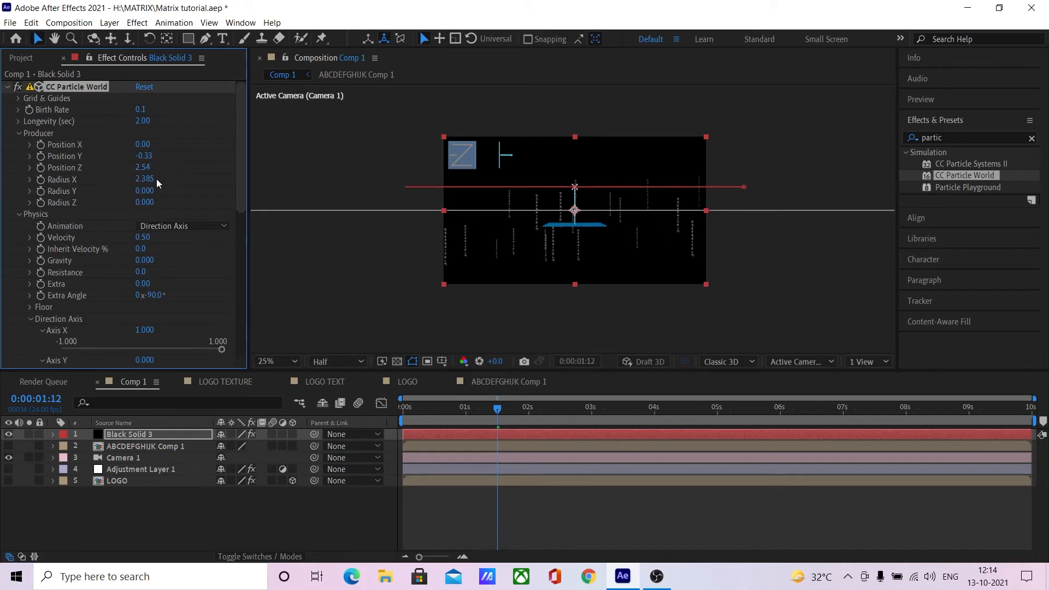
key("ctrl+z")
left_click_drag(145, 163, 62, 156)
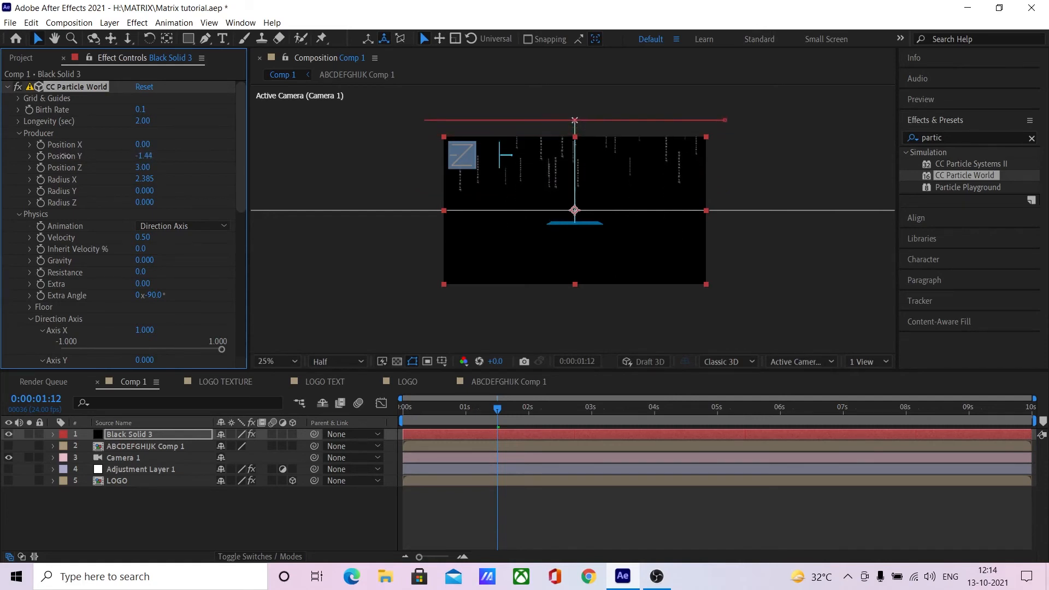
left_click(405, 413)
left_click_drag(405, 413, 604, 438)
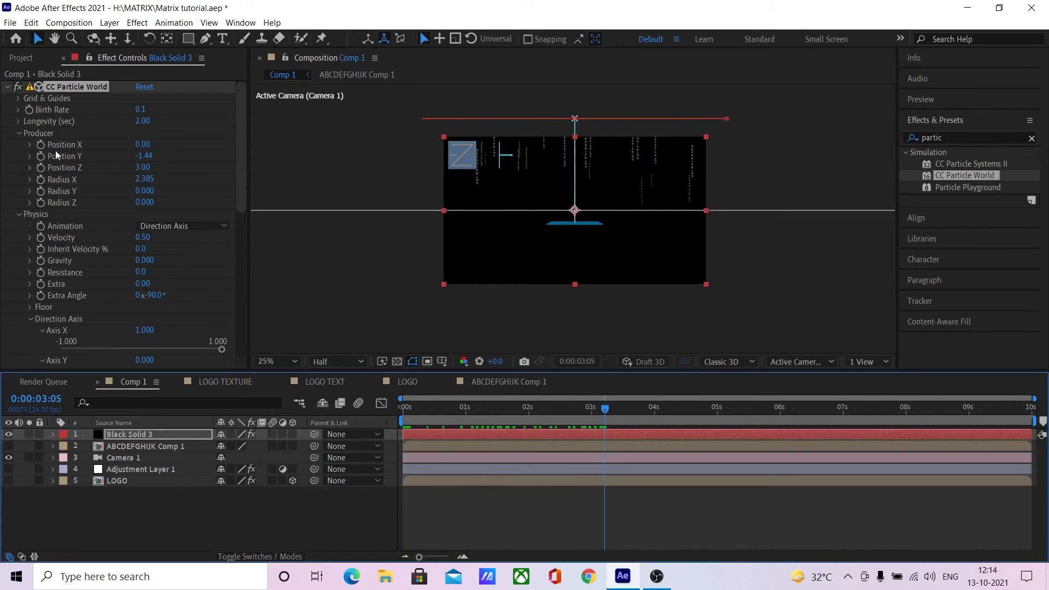
- Try a Longevity of 6 seconds, reduce it to 5.09, and preview the falling text from the start
left_click_drag(142, 123, 402, 136)
left_click(147, 121)
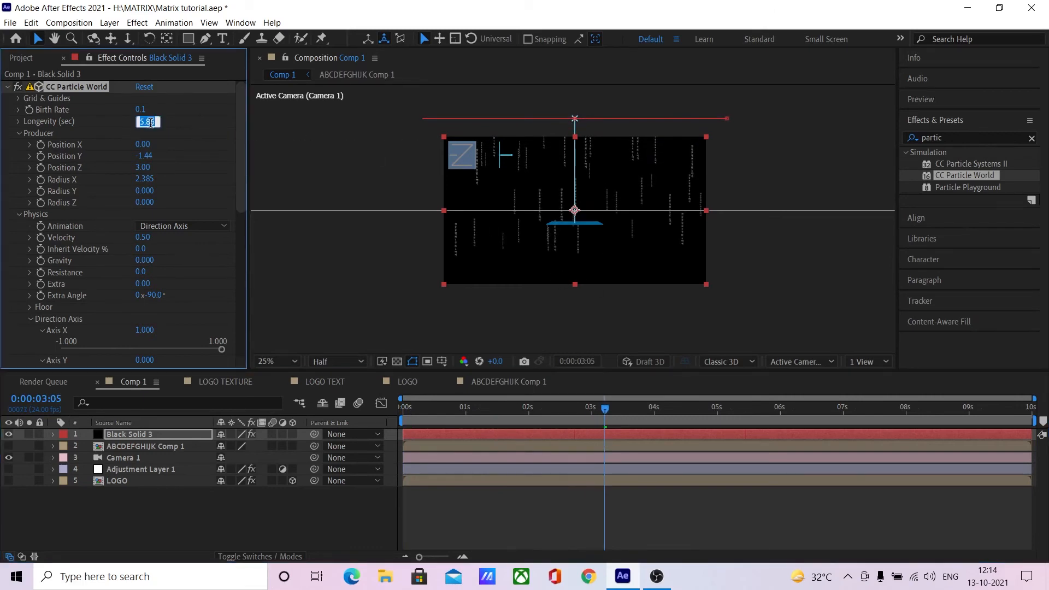
type("6")
key("Return")
left_click_drag(585, 408, 762, 409)
left_click_drag(141, 122, 87, 130)
left_click_drag(421, 408, 398, 407)
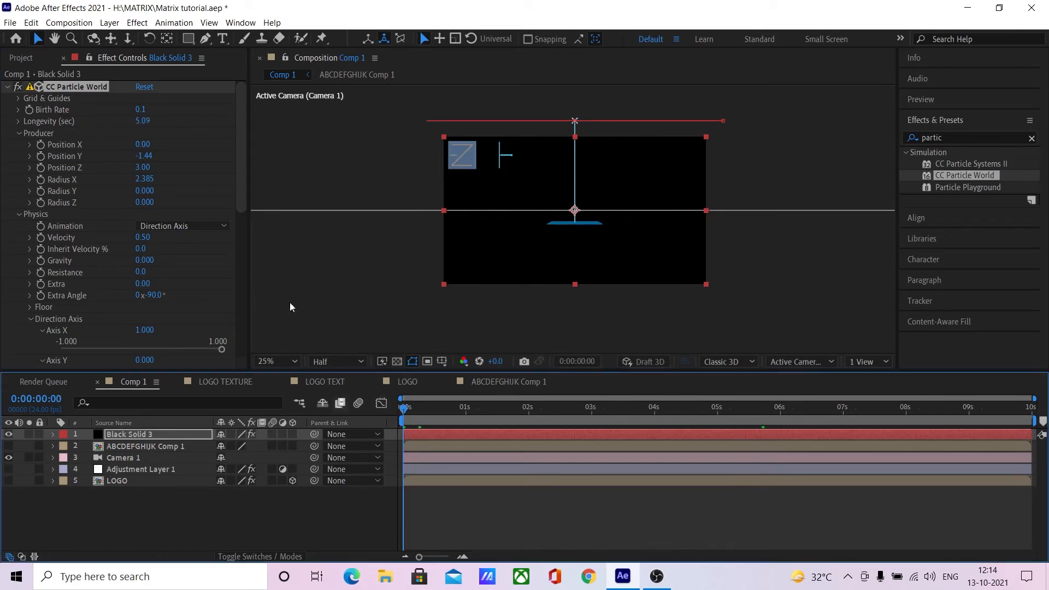
key("space")
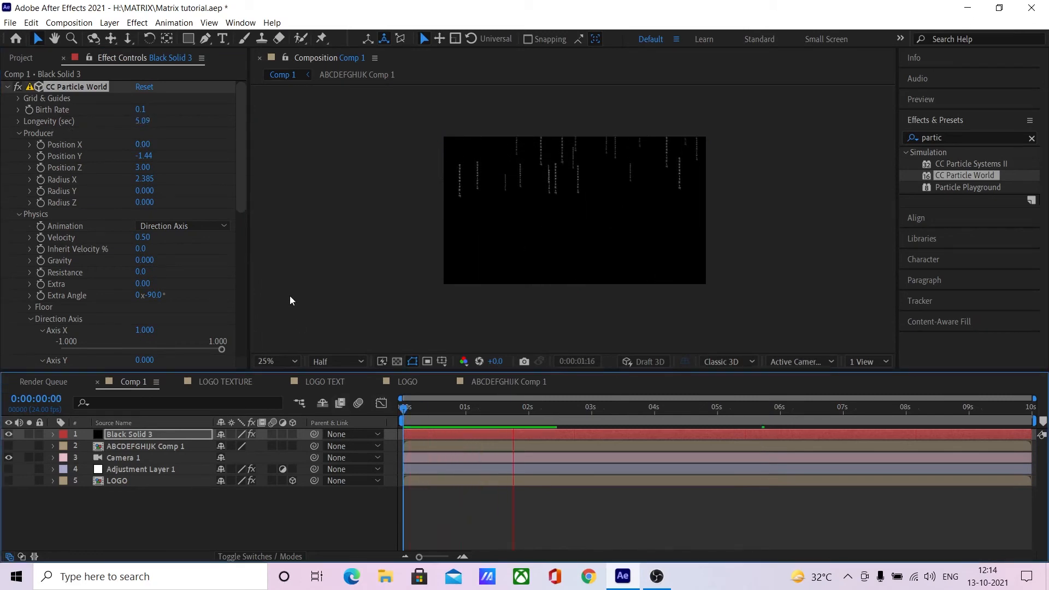
key("space")
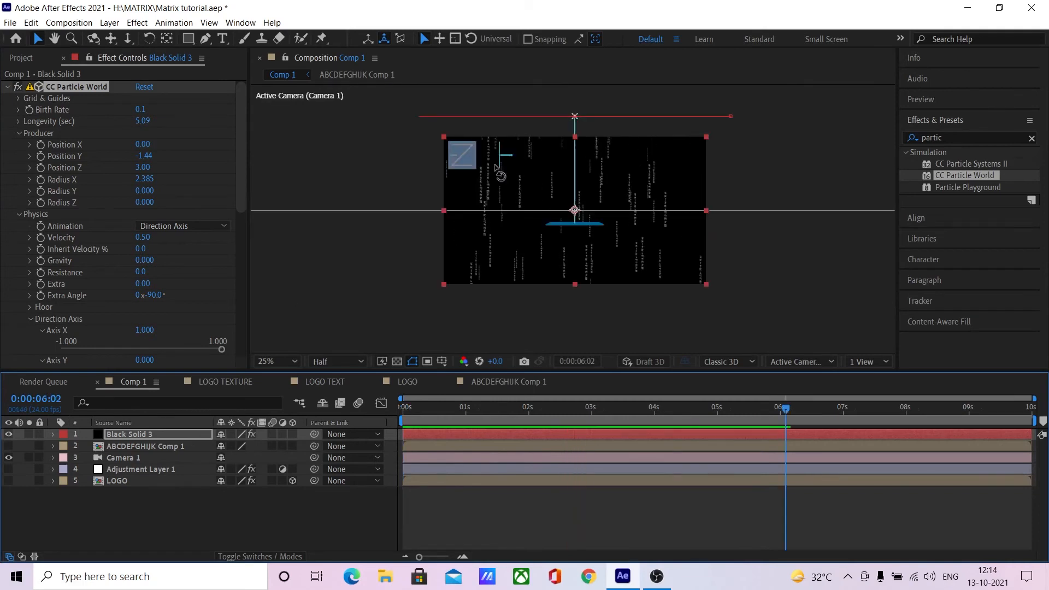
- Set the particles' Birth Rate to 0.05 and check their density along the timeline
left_click(146, 111)
left_click(146, 111)
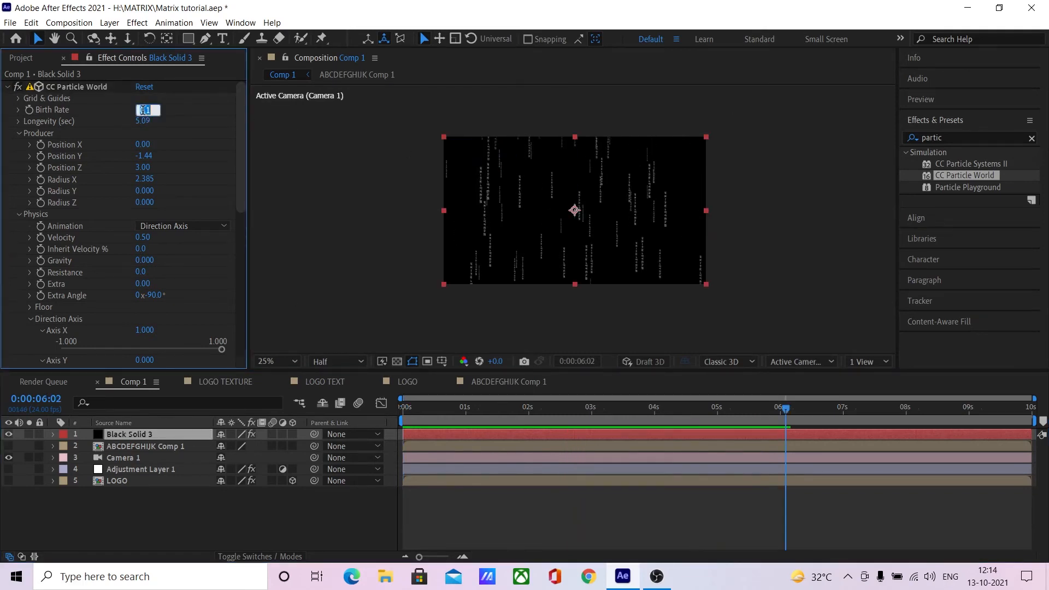
type("0.05")
key("Escape")
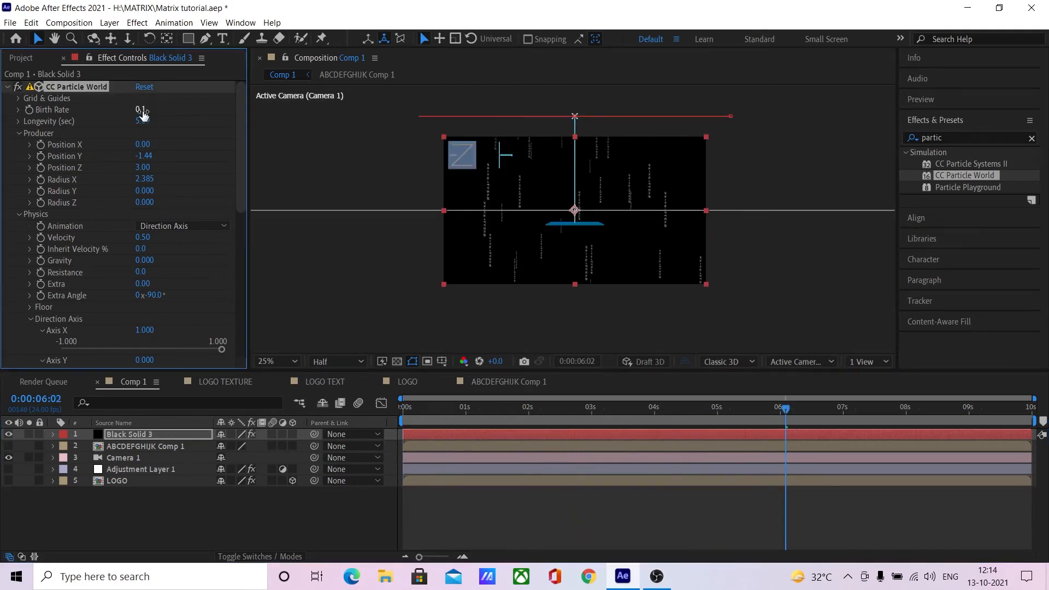
left_click_drag(469, 408, 775, 392)
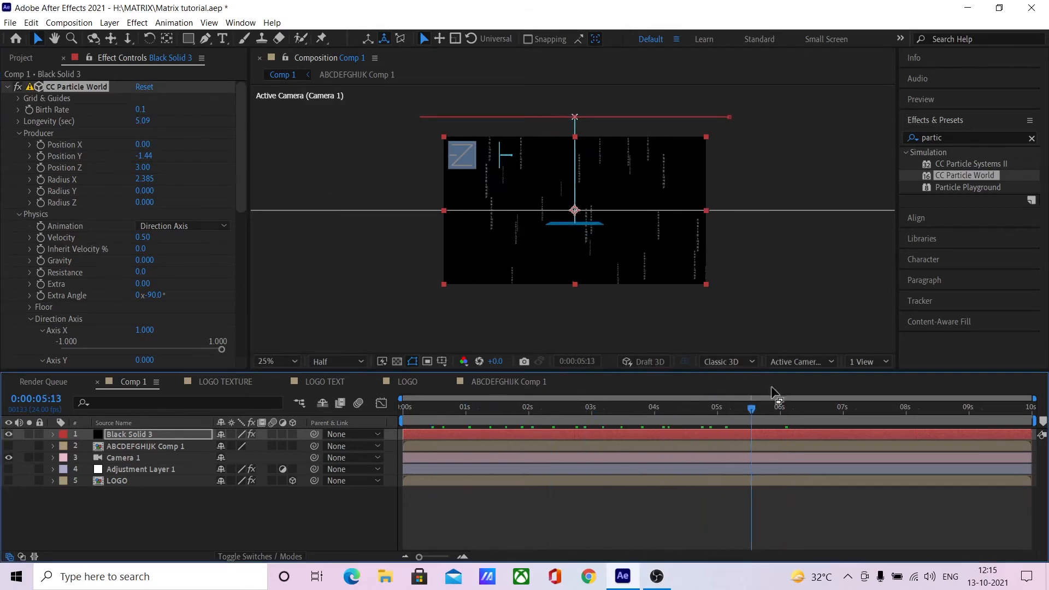
- Make Adjustment Layer 1 and the LOGO layer visible, keeping the ABCDEFGHIJK composition hidden, and go to 0:00:02:00
left_click(956, 137)
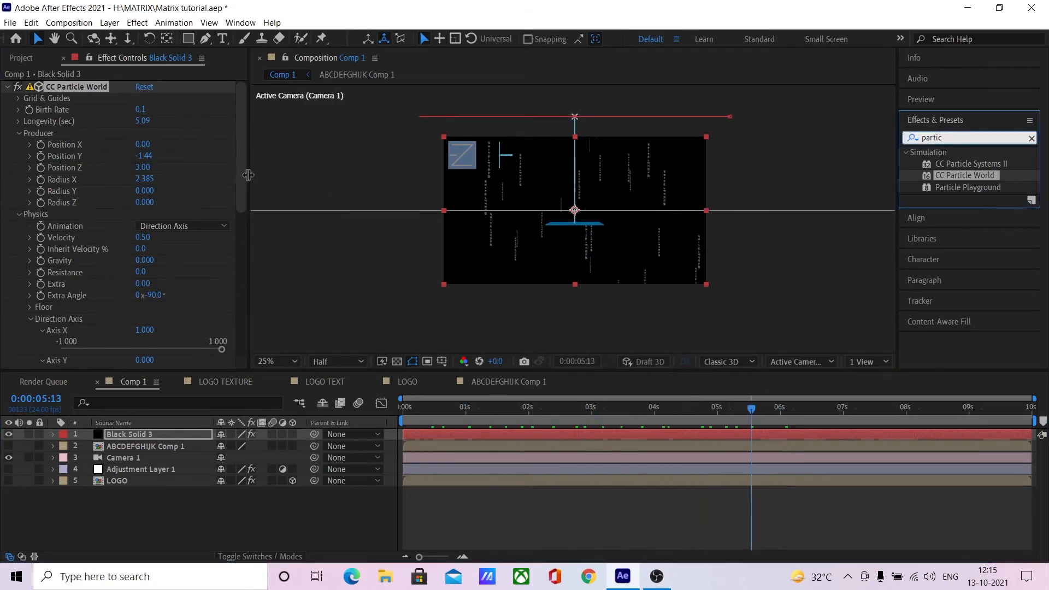
left_click(8, 447)
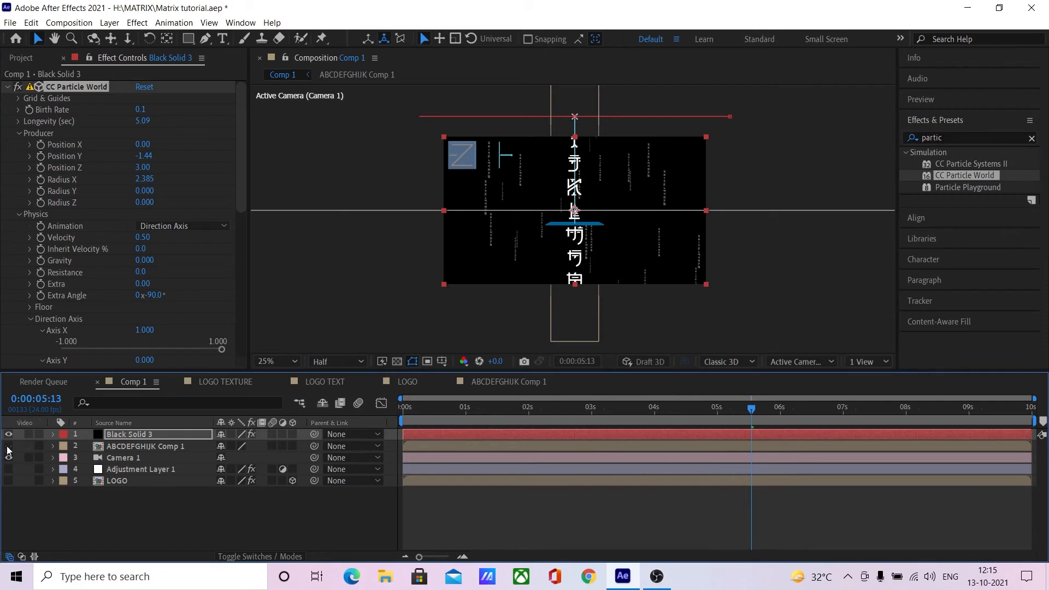
left_click(8, 446)
left_click(8, 470)
left_click(9, 481)
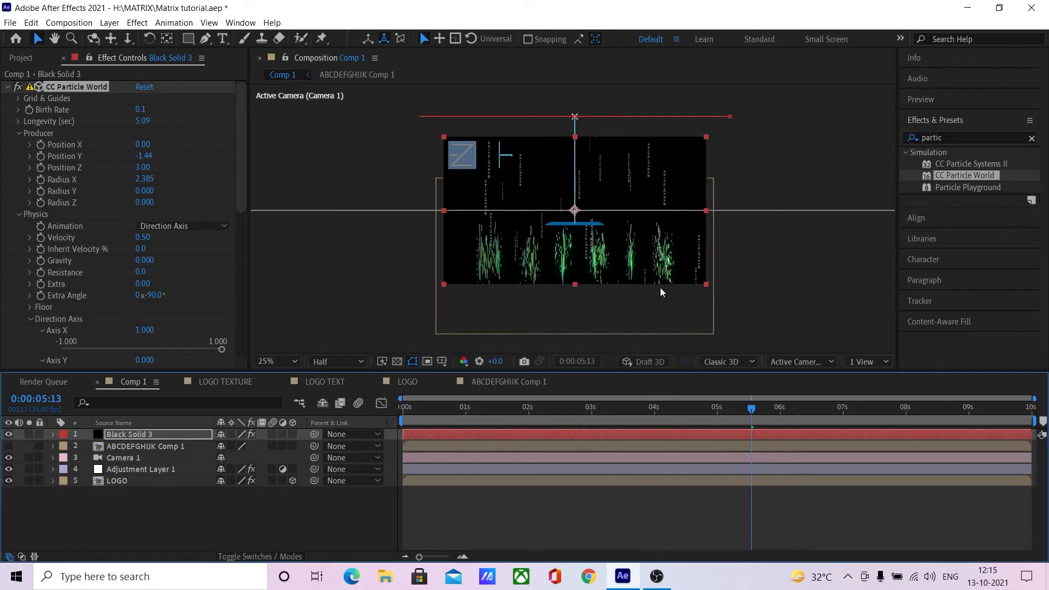
left_click_drag(573, 408, 529, 411)
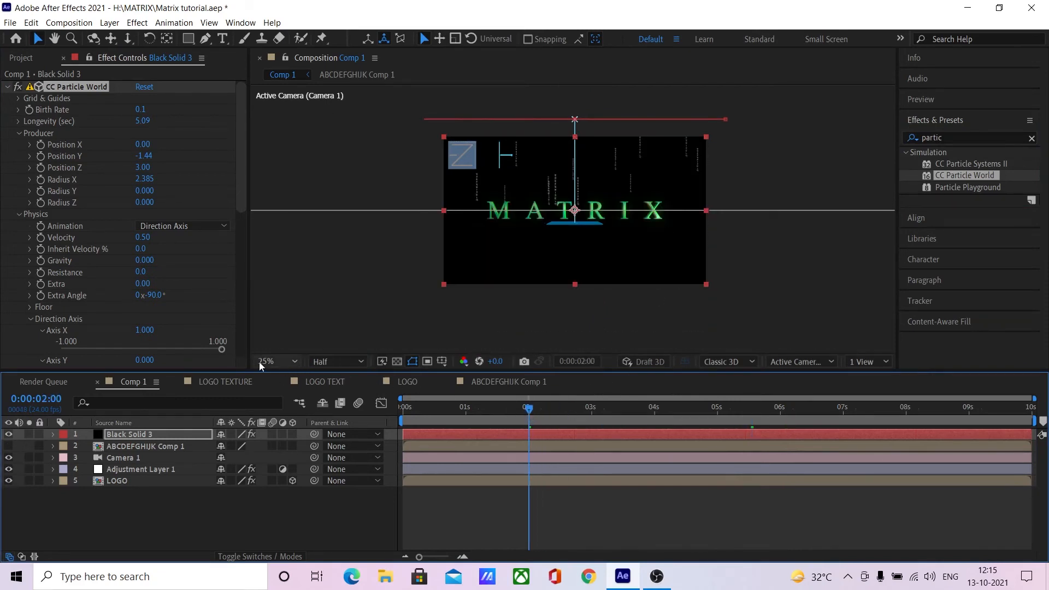
- Fit the composition in the viewer and apply the Glow effect to Black Solid 3
left_click(273, 362)
left_click(301, 130)
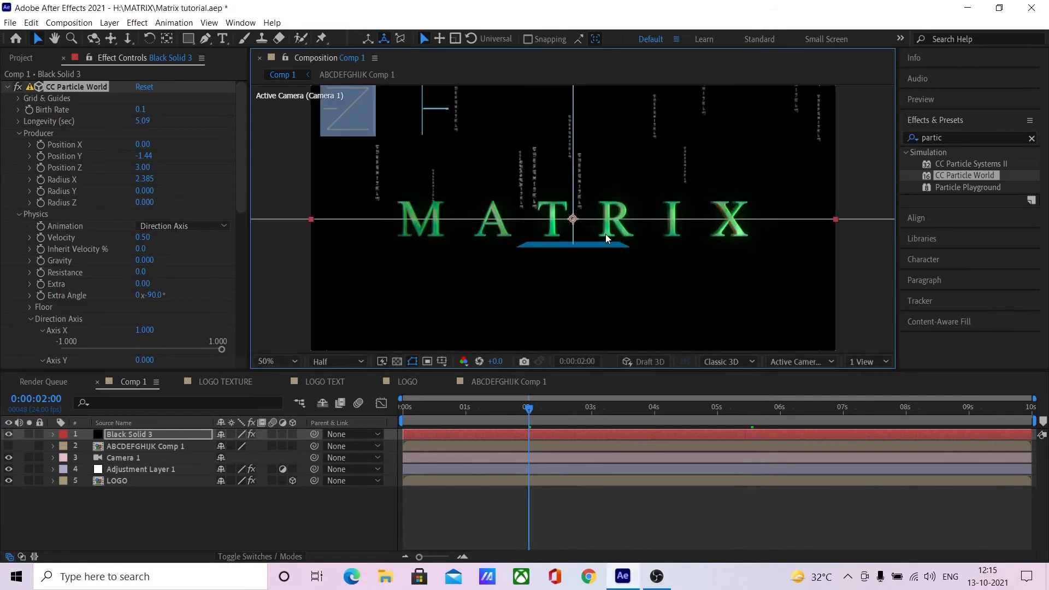
key("comma")
key("comma")
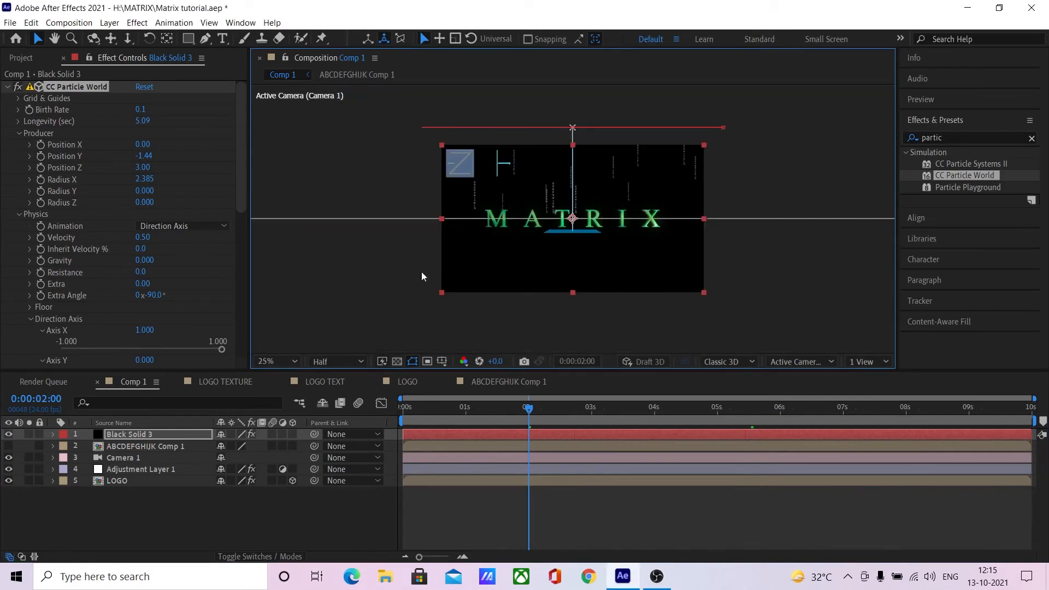
left_click(295, 361)
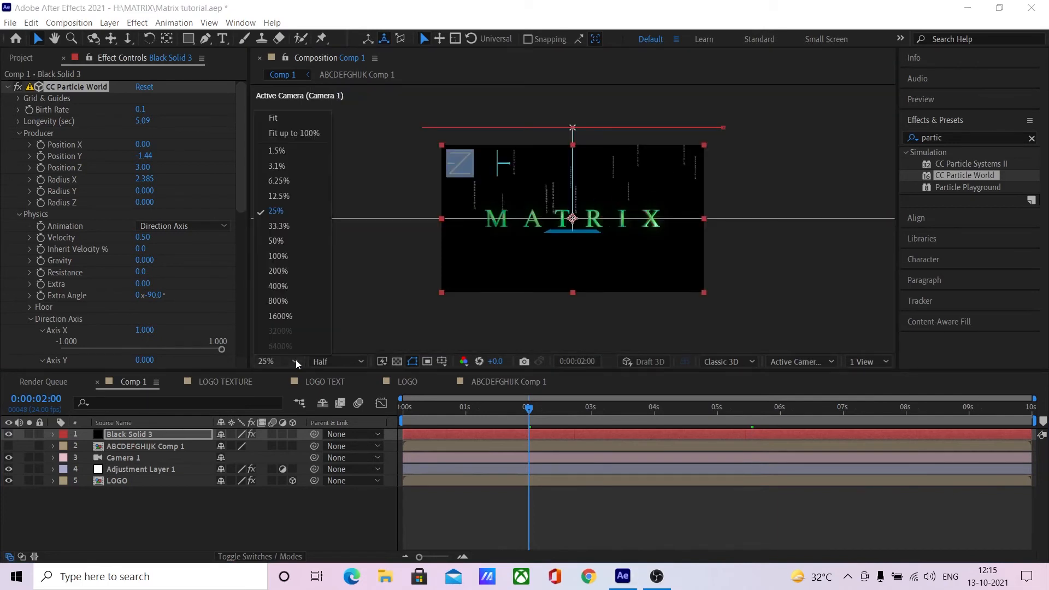
left_click(290, 120)
left_click(959, 137)
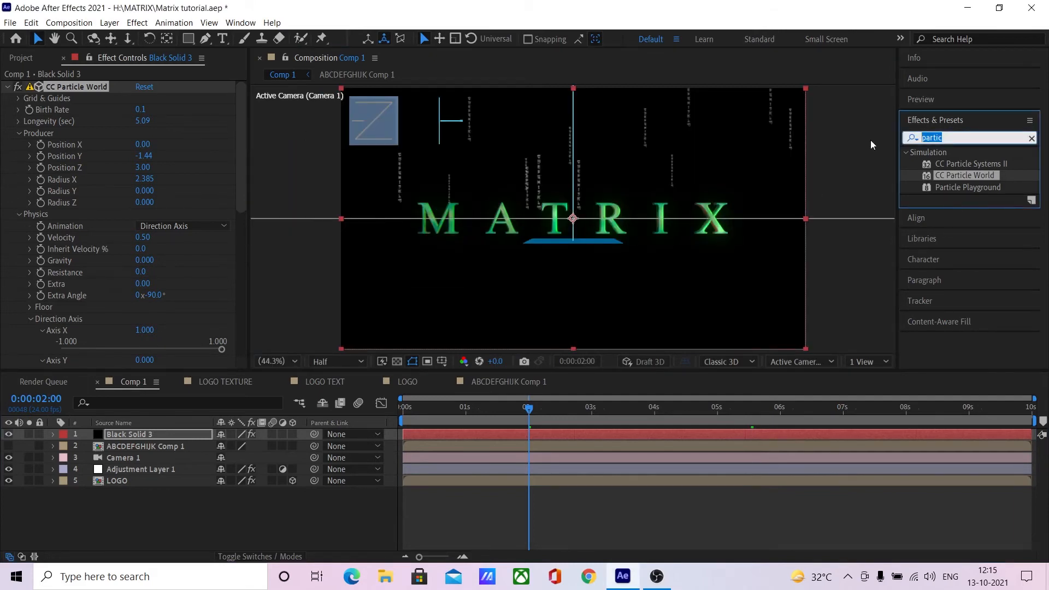
type("glow")
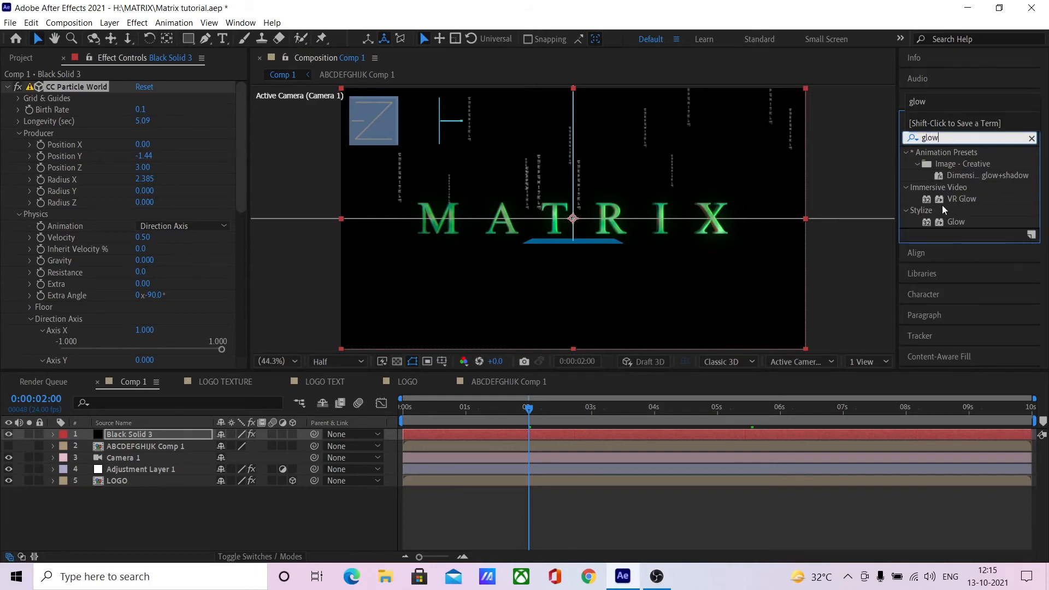
left_click_drag(955, 222, 69, 363)
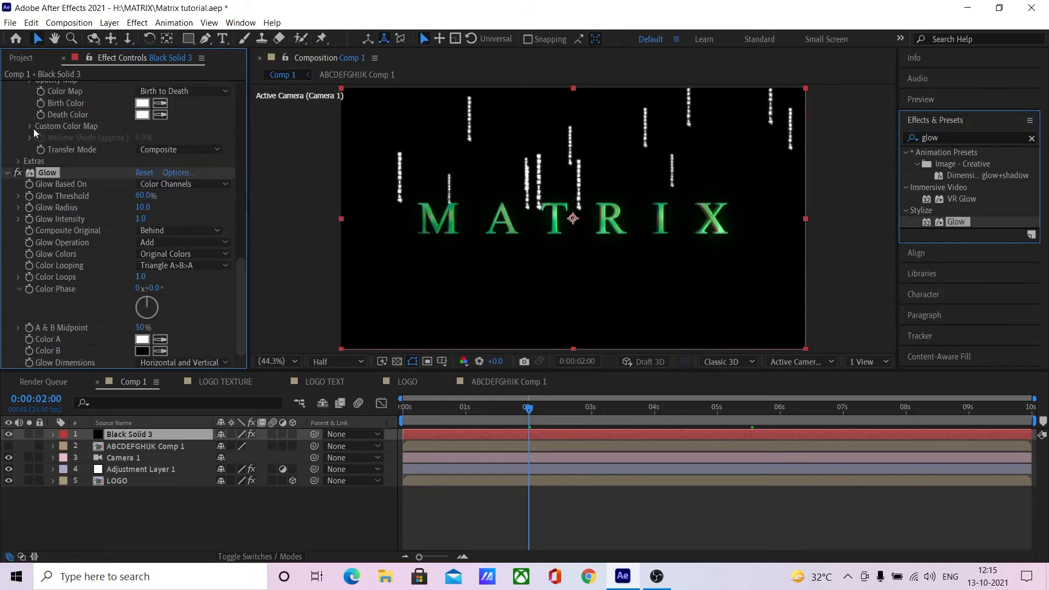
- Collapse the CC Particle World settings and set the Glow Intensity to 0.5 and Glow Radius to 50
scroll(33, 155, "up", 10)
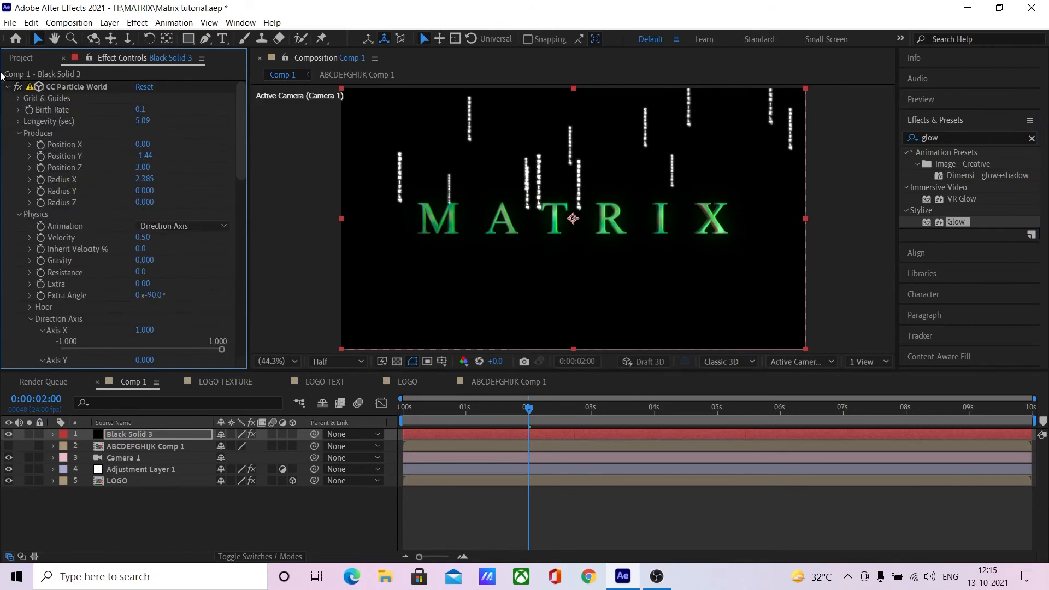
left_click(8, 87)
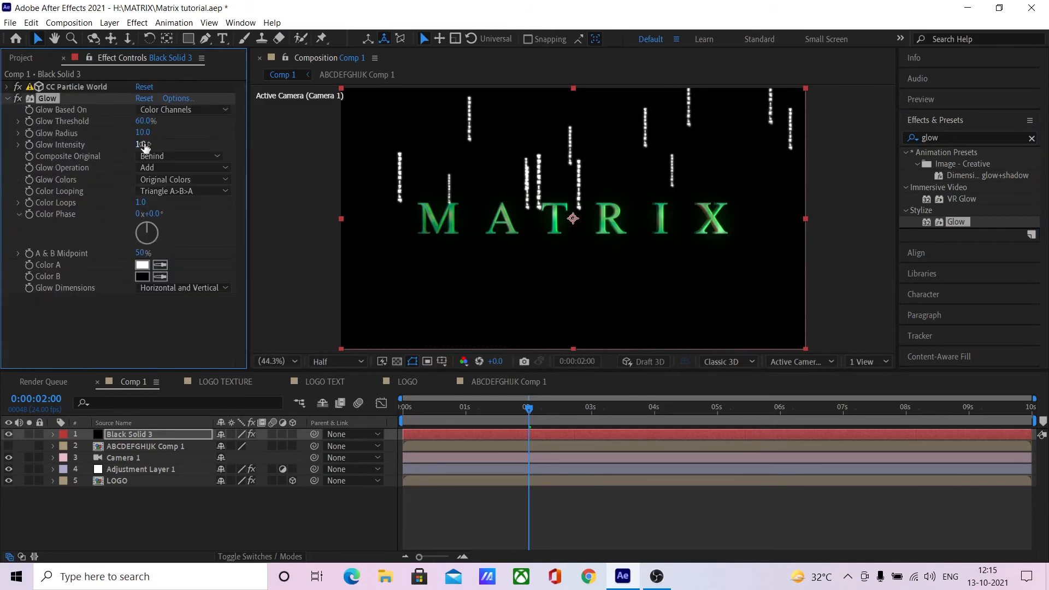
left_click(143, 144)
type("0.5")
key("Return")
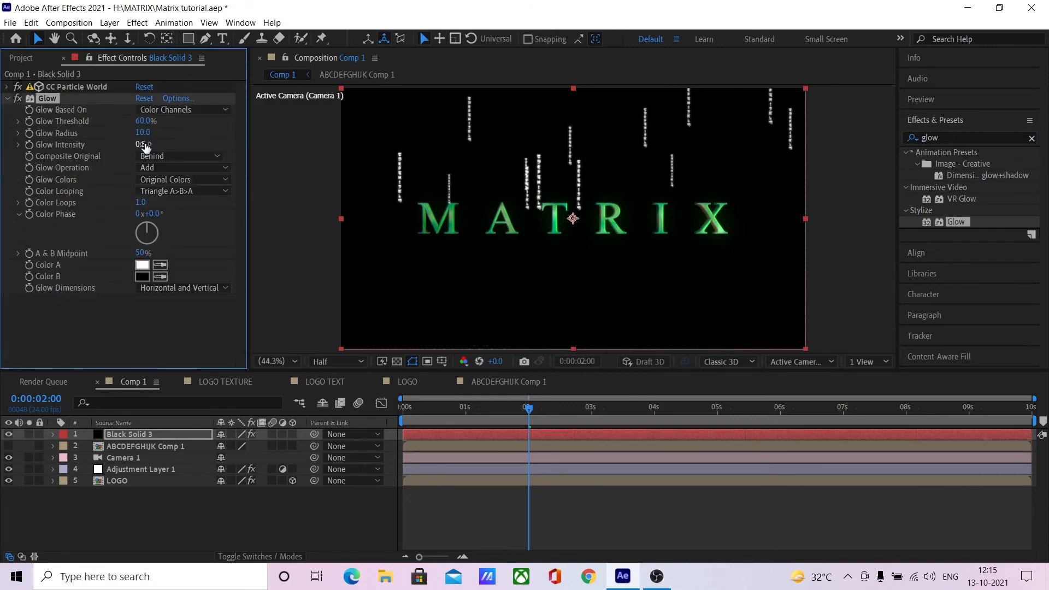
left_click_drag(142, 133, 158, 135)
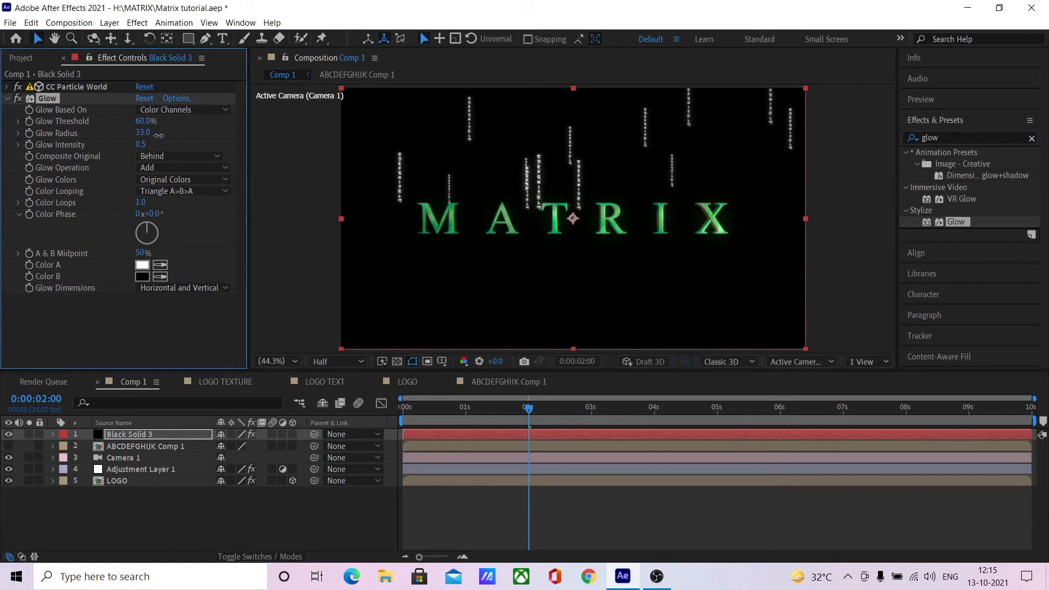
left_click(143, 133)
type("50")
key("Return")
- Apply the VC Color Vibrance effect to Black Solid 3 below the Glow
left_click(971, 138)
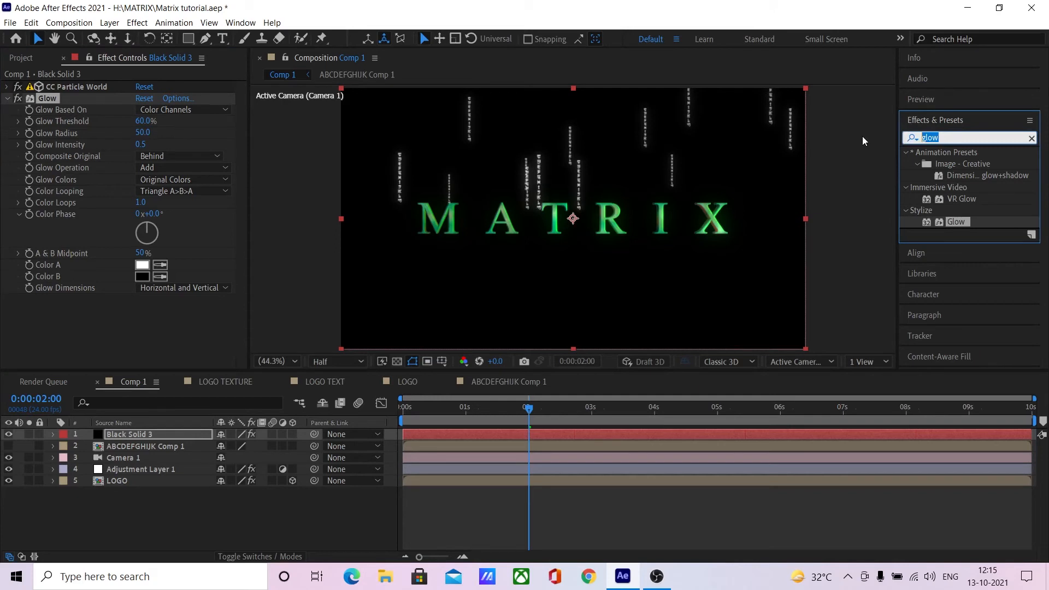
type("vc color")
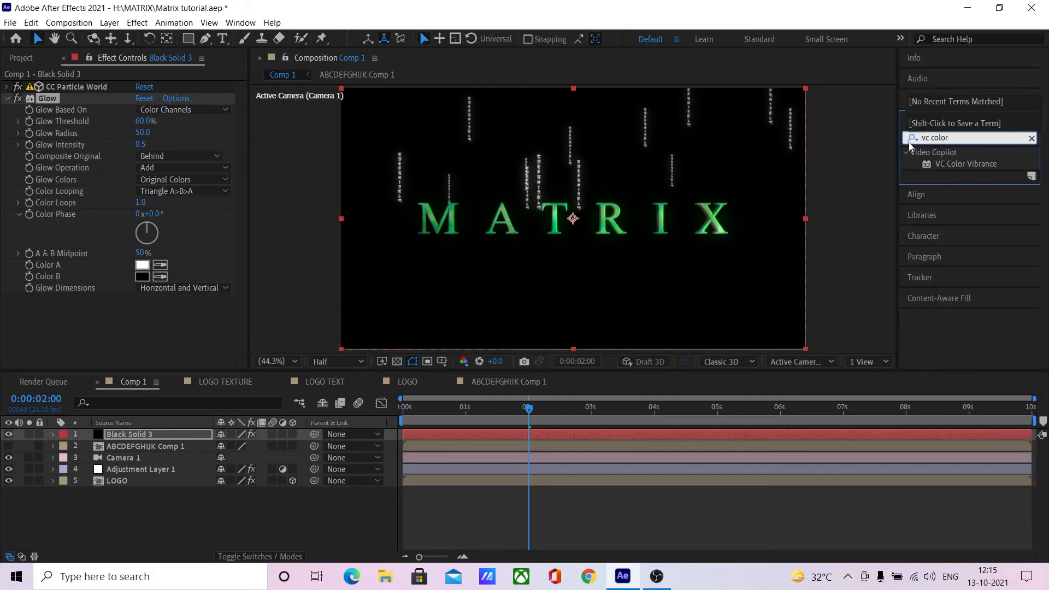
left_click_drag(960, 161, 152, 311)
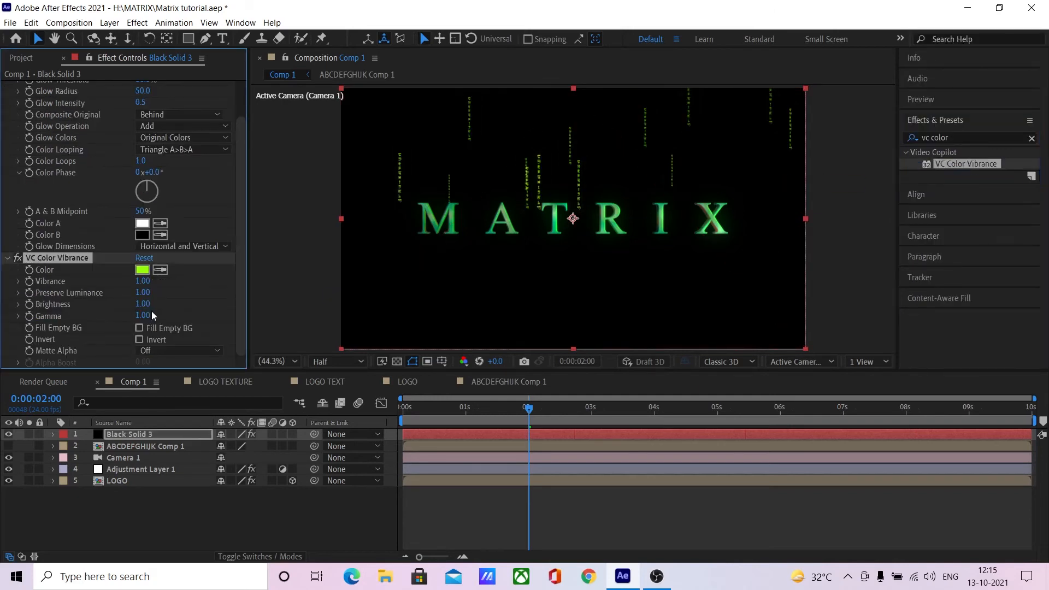
- Set the VC Color Vibrance color to green 00FF2B and inspect the tinted text up close
left_click(141, 271)
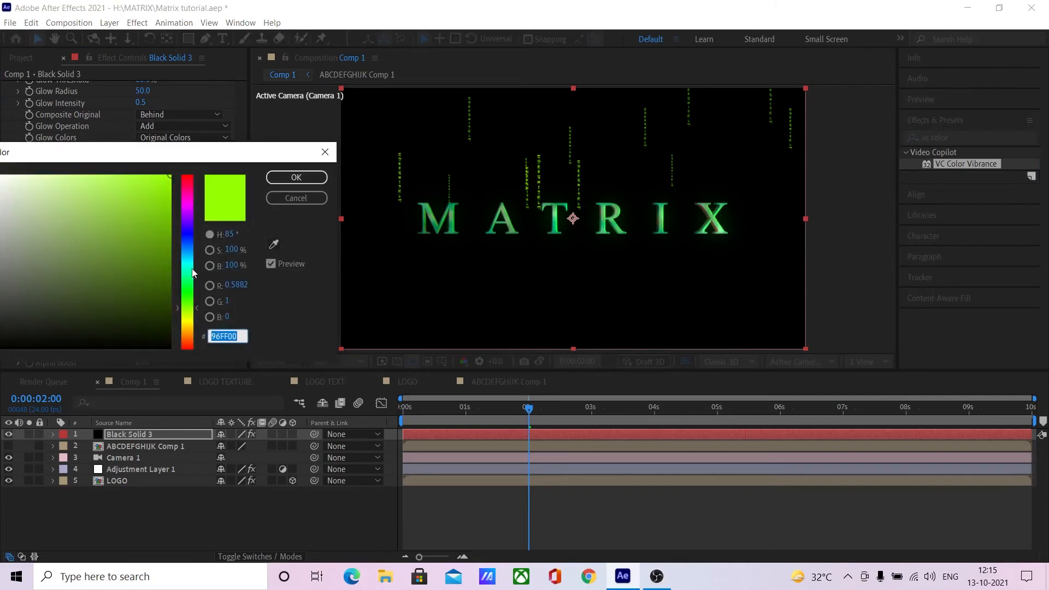
left_click(186, 298)
left_click_drag(187, 297, 191, 290)
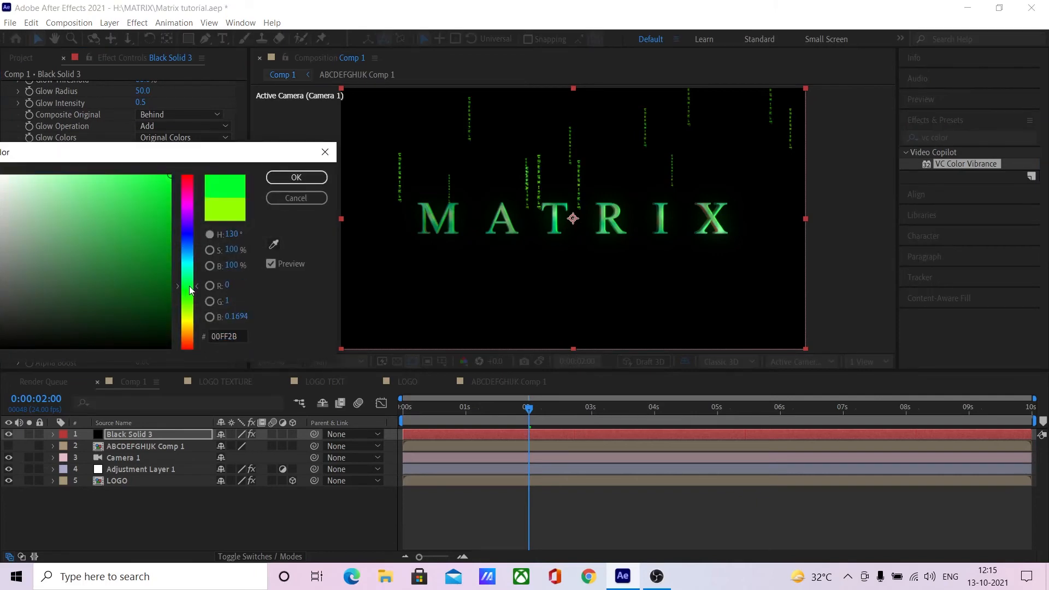
left_click(308, 180)
scroll(546, 203, "up", 2)
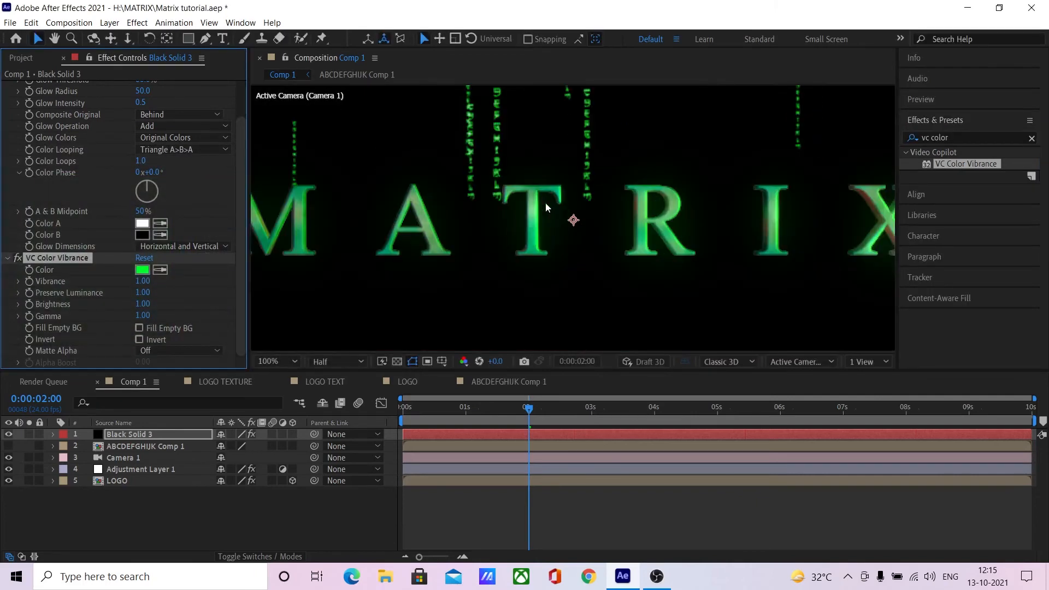
- Set the preview resolution to Full and examine the falling text above the MATRIX logo up close
left_click(360, 361)
left_click(345, 388)
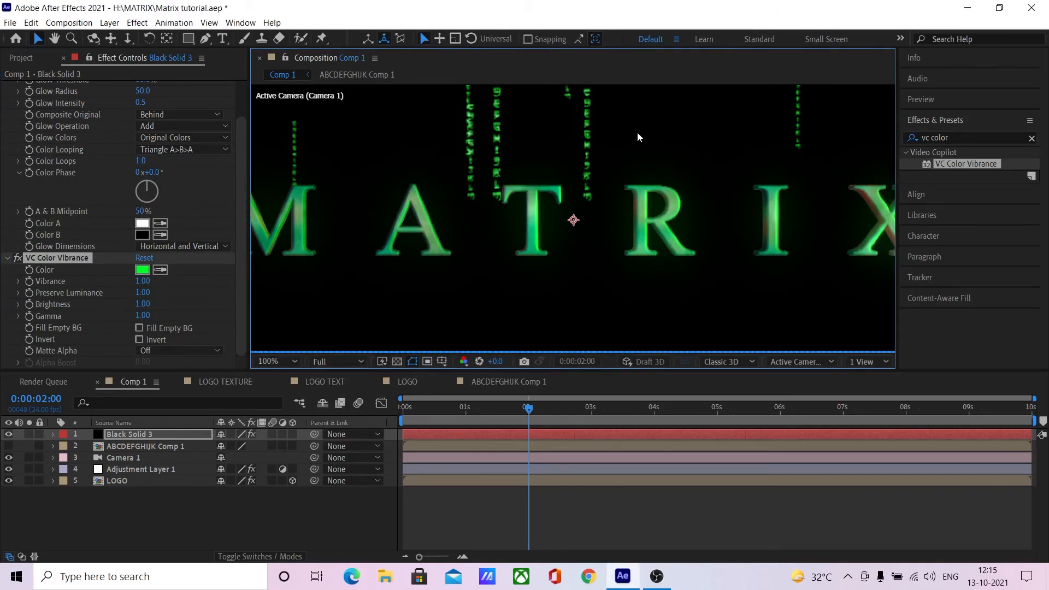
left_click_drag(637, 133, 630, 199)
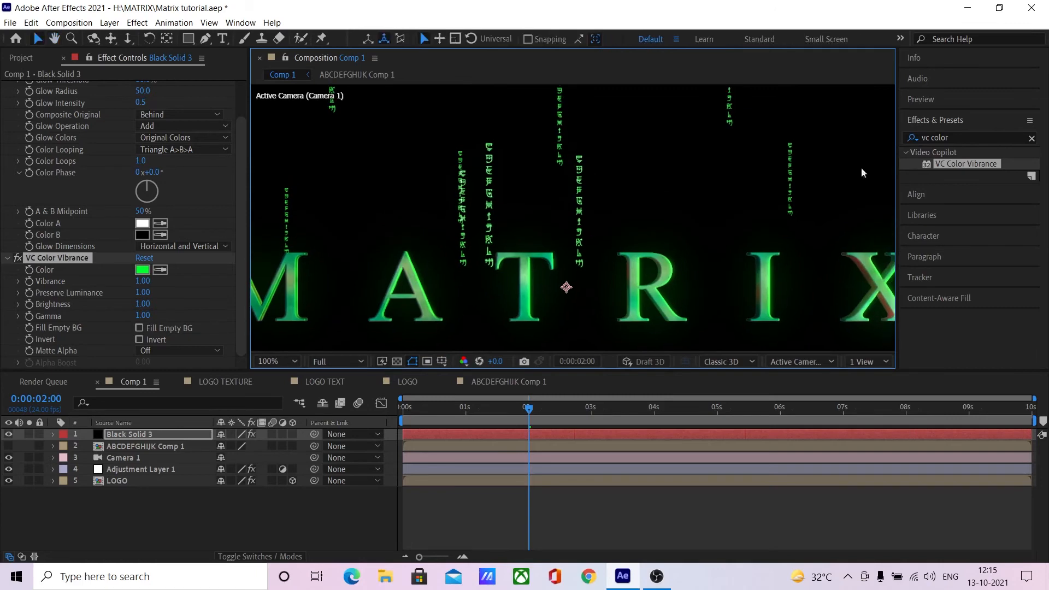
- Find the Directional Blur effect and apply it to Black Solid 3 between Glow and VC Color Vibrance
left_click(967, 136)
type("dir")
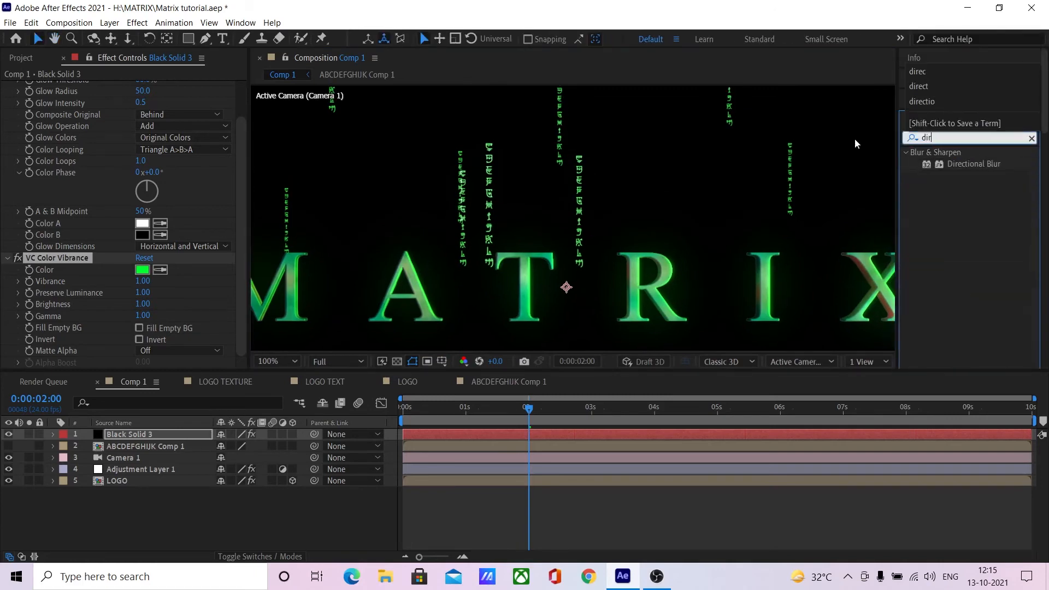
type("ectiomn")
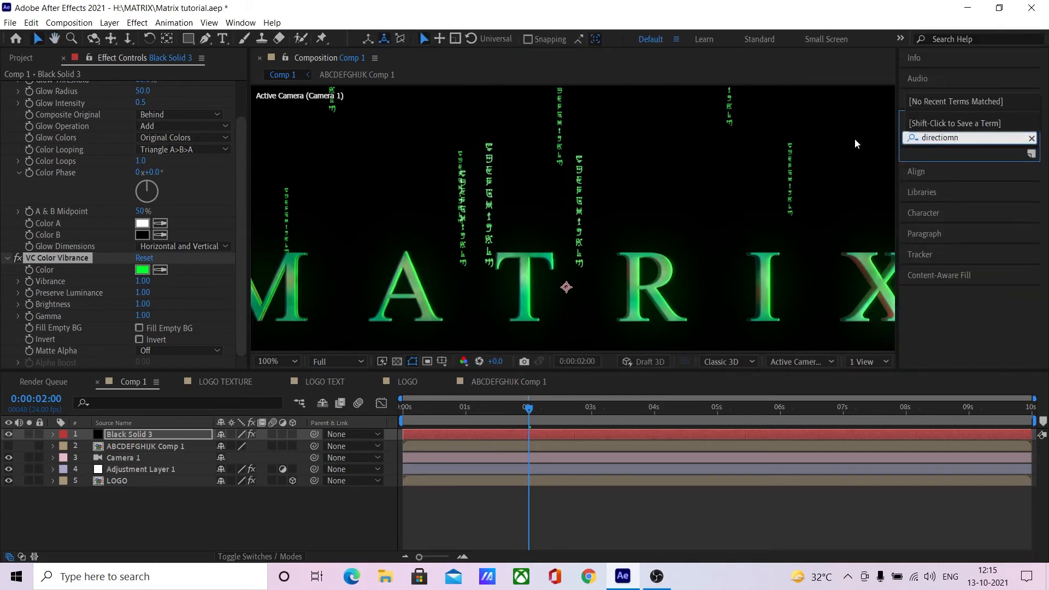
key("BackSpace")
key("BackSpace")
left_click_drag(923, 166, 84, 254)
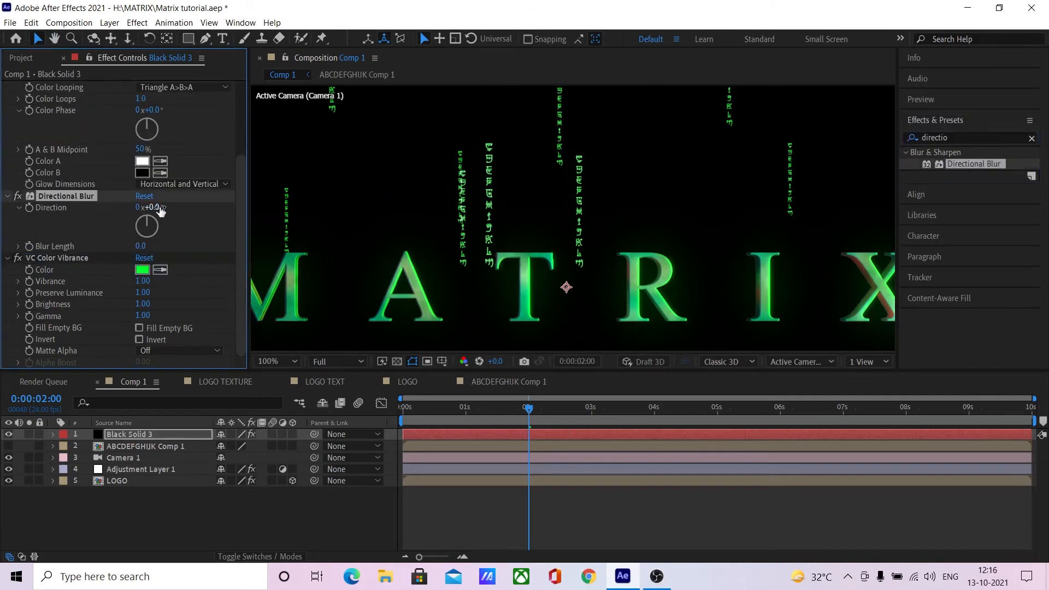
- Try a Blur Length of 3 on the Directional Blur with its Direction at 0°
left_click(159, 208)
type("2")
key("Return")
key("Return")
left_click_drag(149, 246, 151, 247)
left_click(147, 247)
type("3")
key("Return")
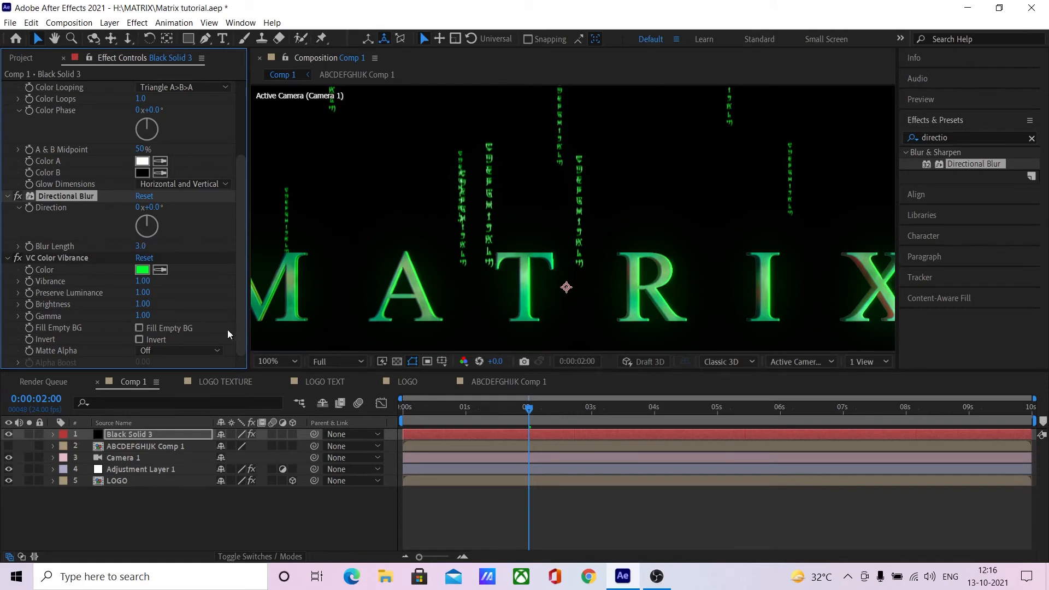
- Try a Directional Blur length of 5, and settle on a Blur Length of 4
left_click(141, 247)
type("5")
key("Return")
left_click(141, 246)
type("4")
key("Return")
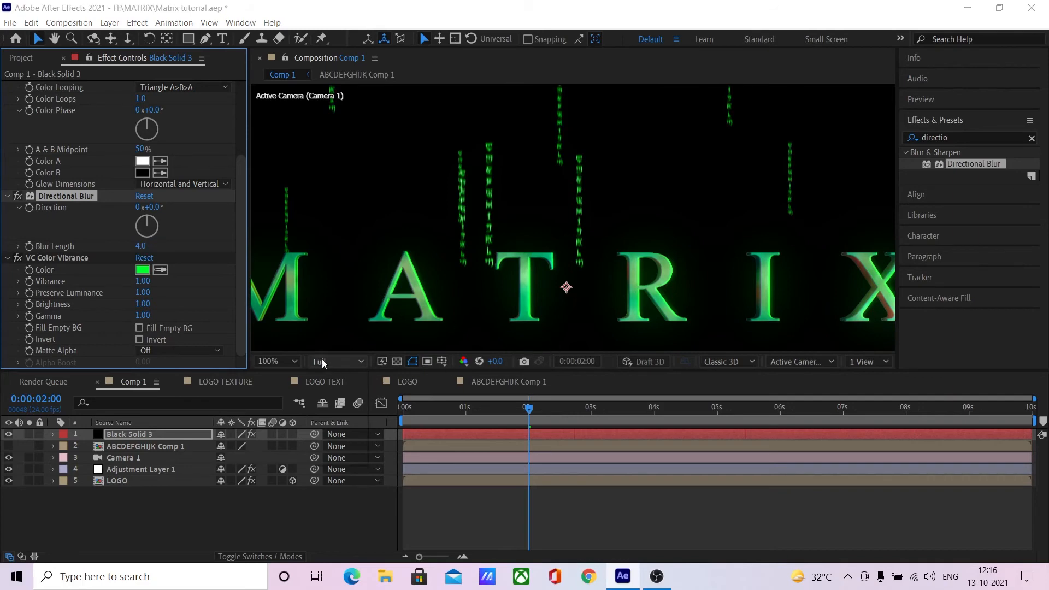
- Lower the preview resolution to Quarter and scrub through Comp 1 to review the blurred falling code
left_click(324, 361)
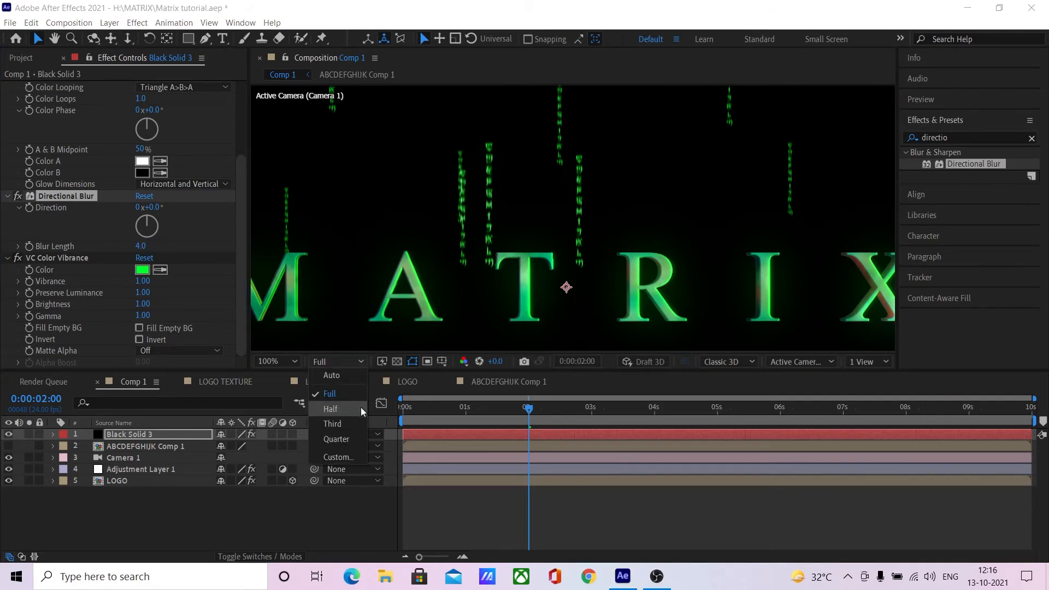
left_click(342, 438)
scroll(540, 199, "down", 4)
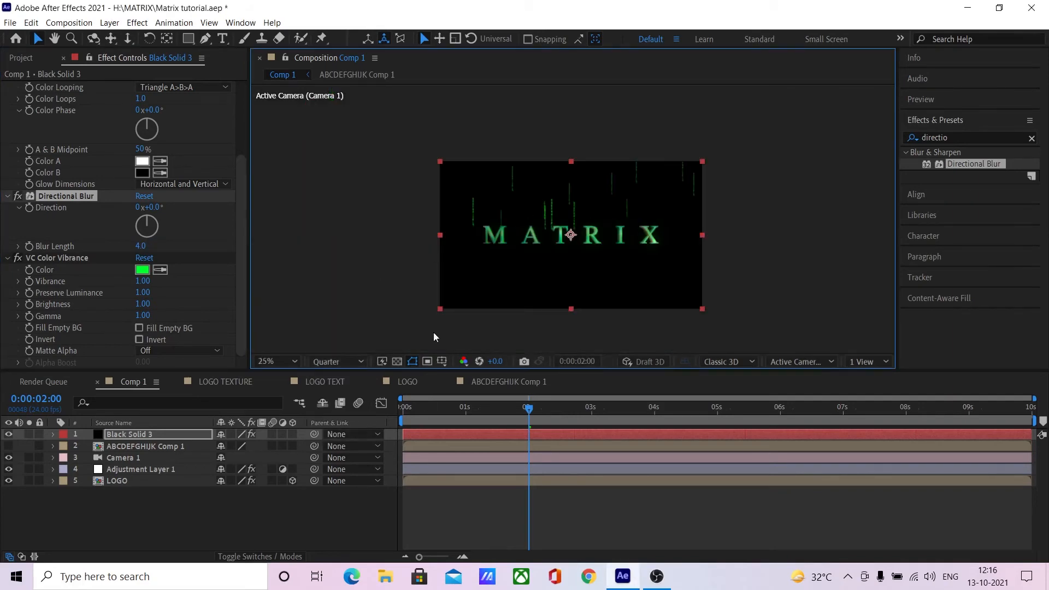
left_click_drag(473, 411, 785, 425)
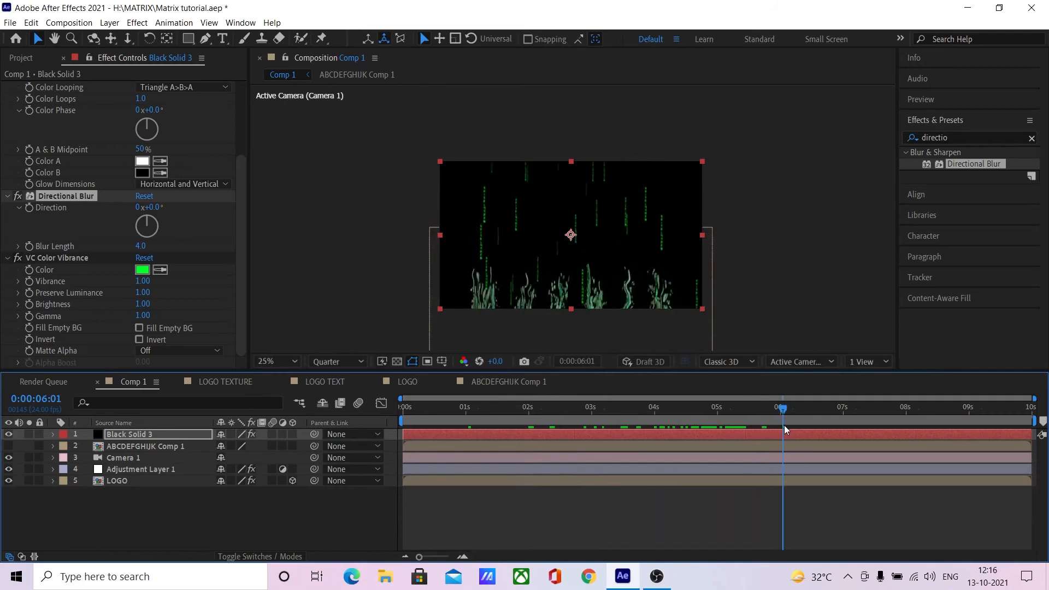
scroll(592, 257, "up", 2)
scroll(592, 258, "down", 2)
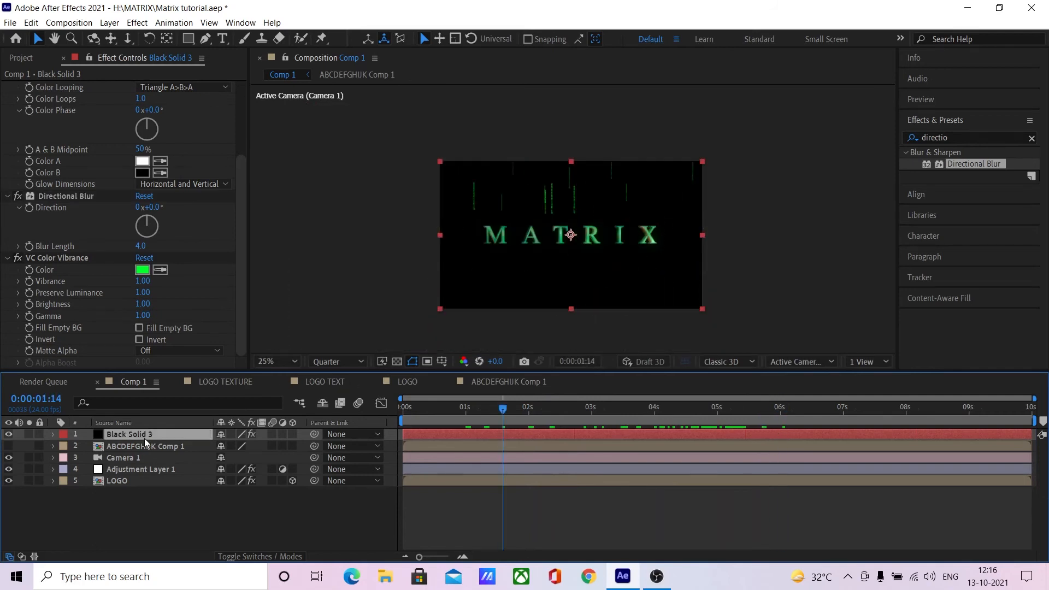
- Duplicate Black Solid 3 and place one copy beneath the LOGO layer
key("ctrl+d")
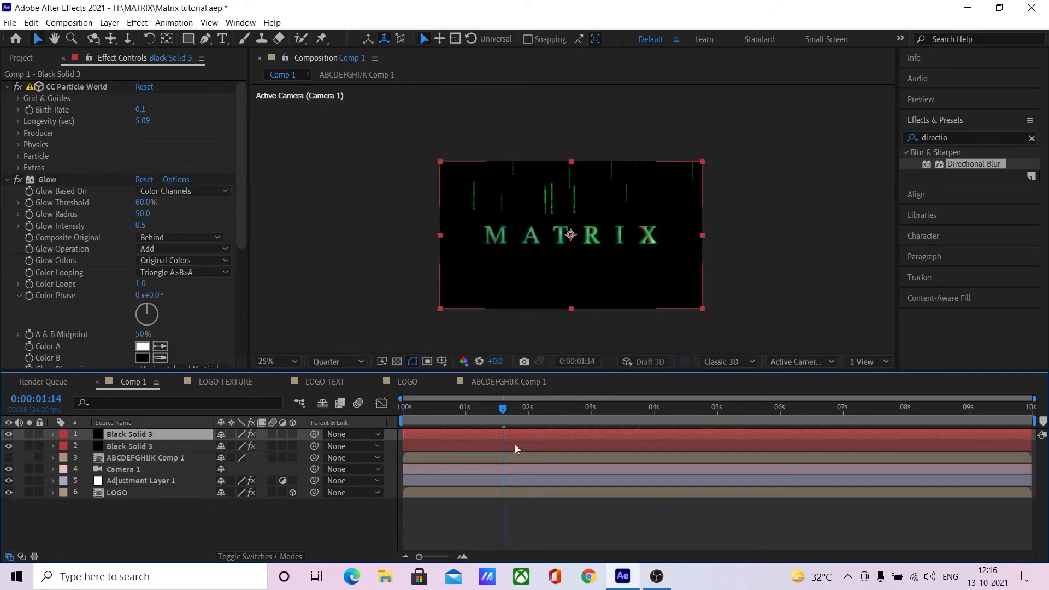
left_click_drag(534, 411, 589, 411)
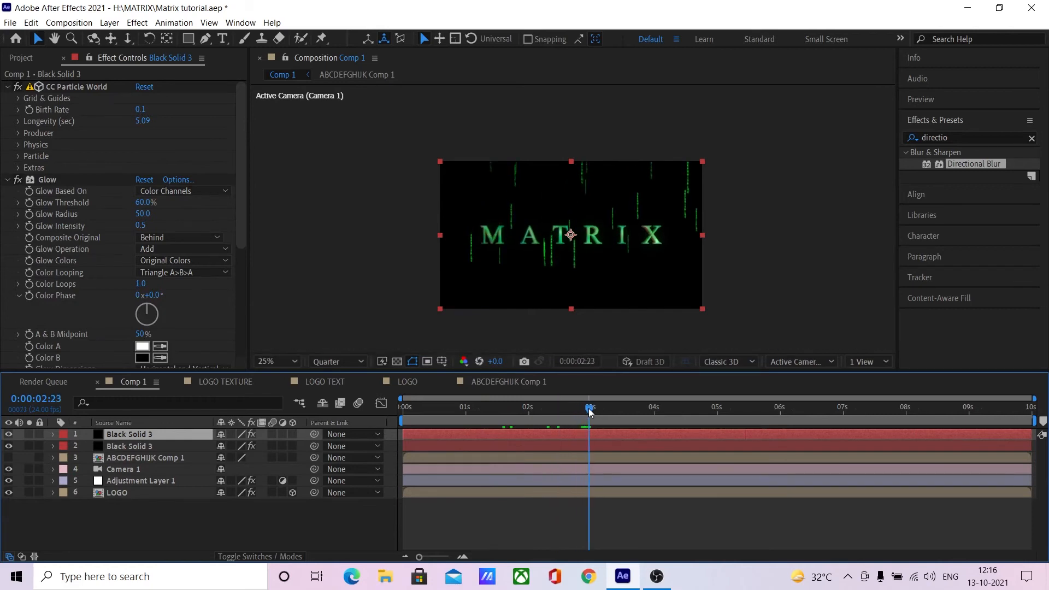
left_click_drag(156, 448, 157, 516)
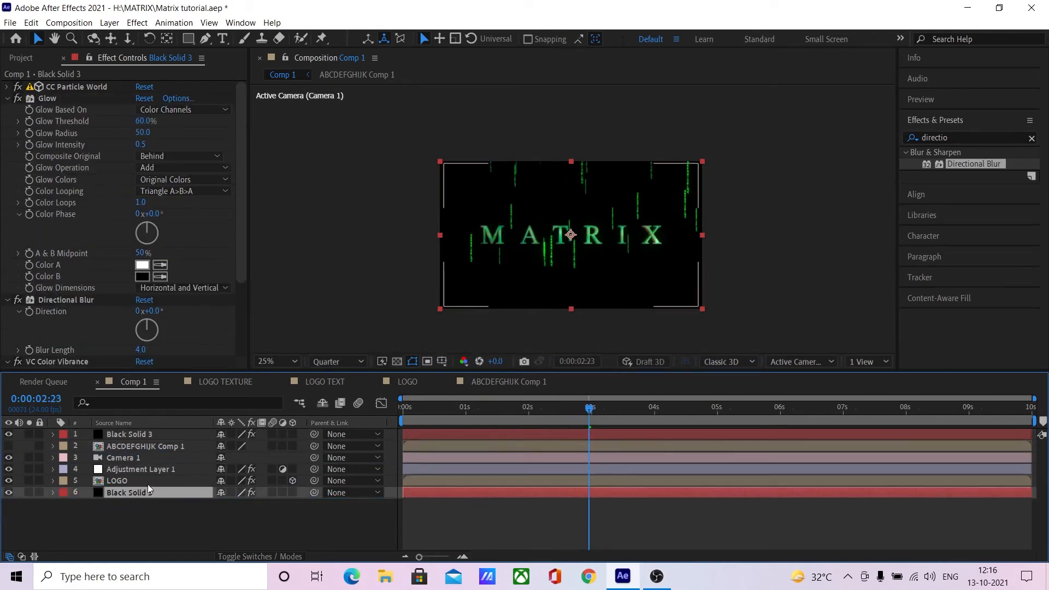
- Move Adjustment Layer 1 out of Comp 1 into the LOGO composition above Black Solid 2, and return to Comp 1
left_click(148, 469)
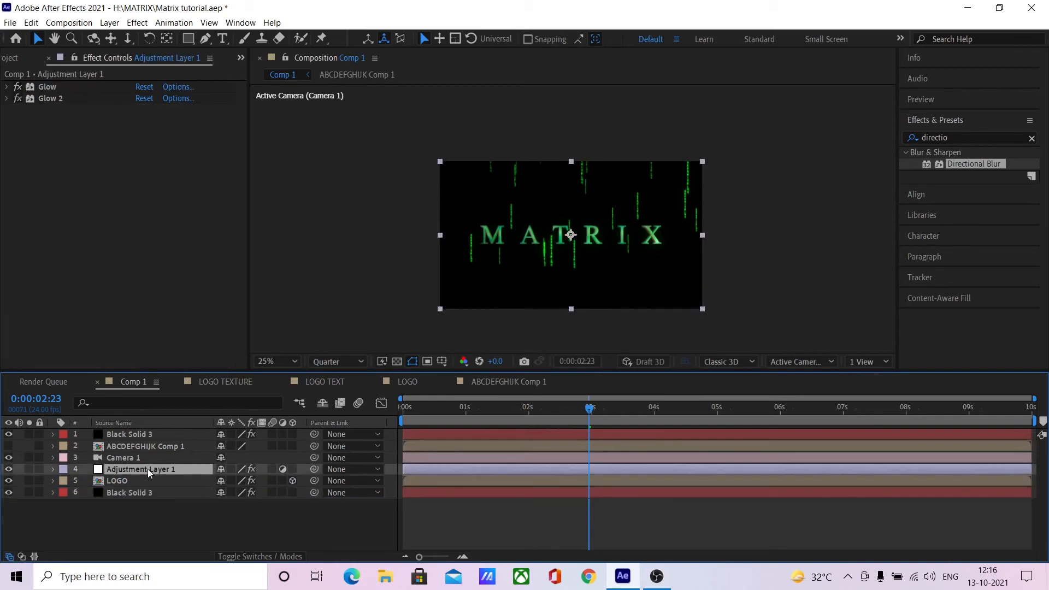
key("ctrl+x")
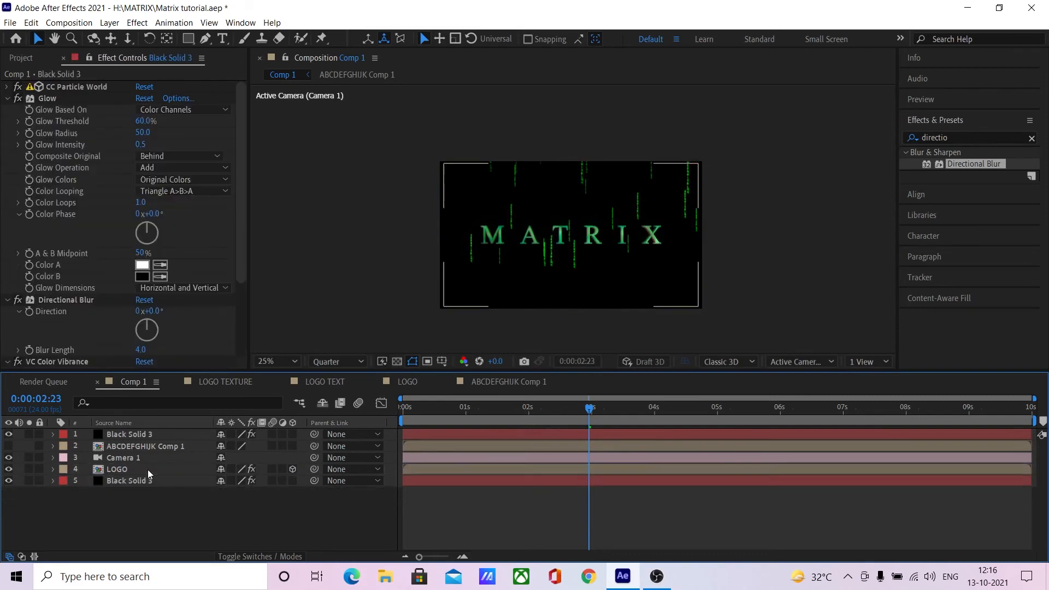
double_click(147, 470)
left_click(149, 433)
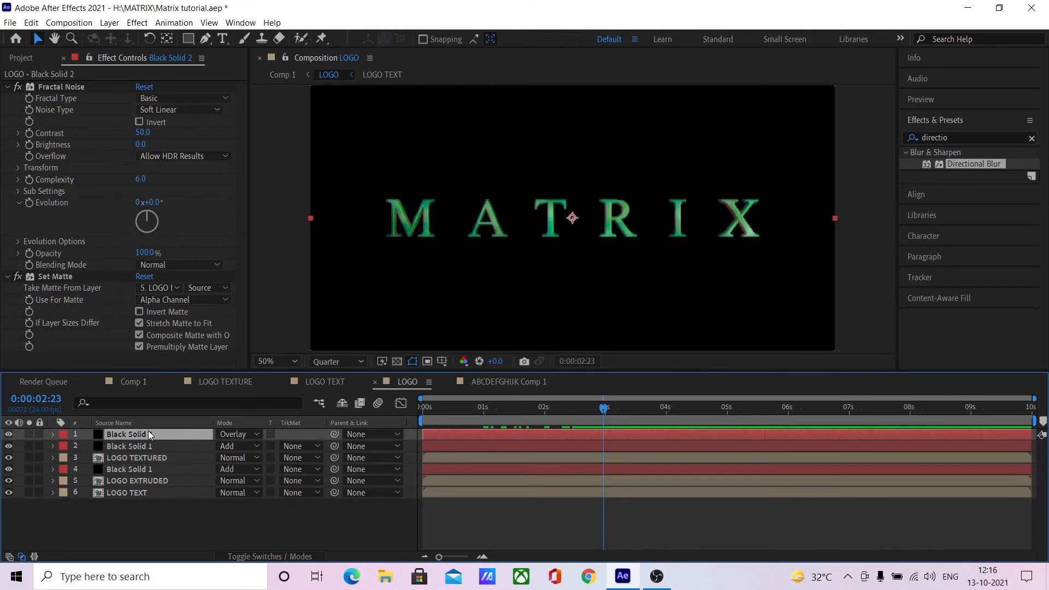
key("ctrl+v")
left_click(129, 384)
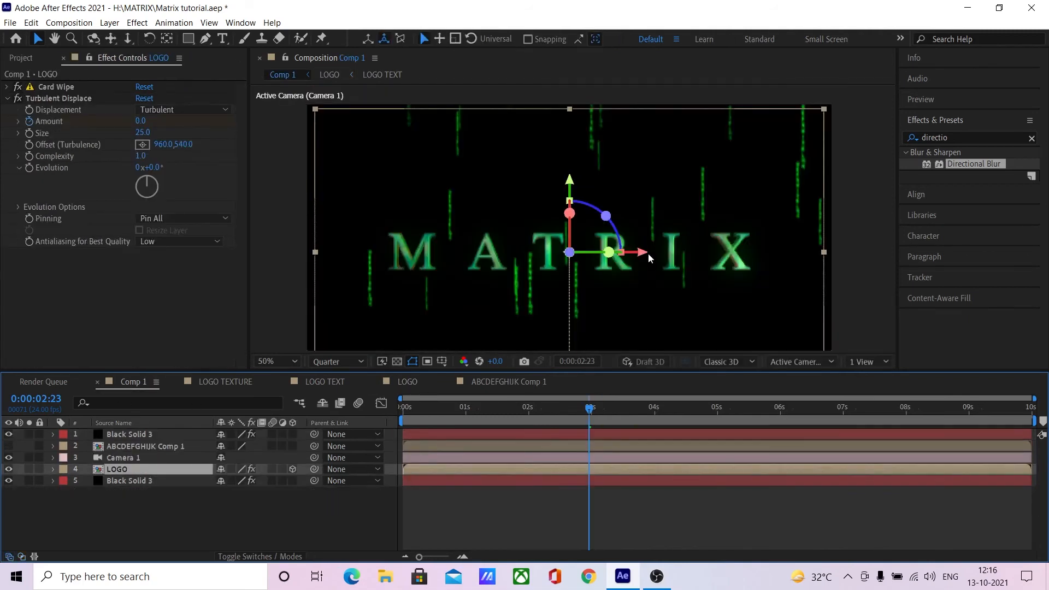
- Set the CC Particle World Producer Position Z of the upper Black Solid 3 to -0.66, bringing its text closer to the camera
left_click(145, 433)
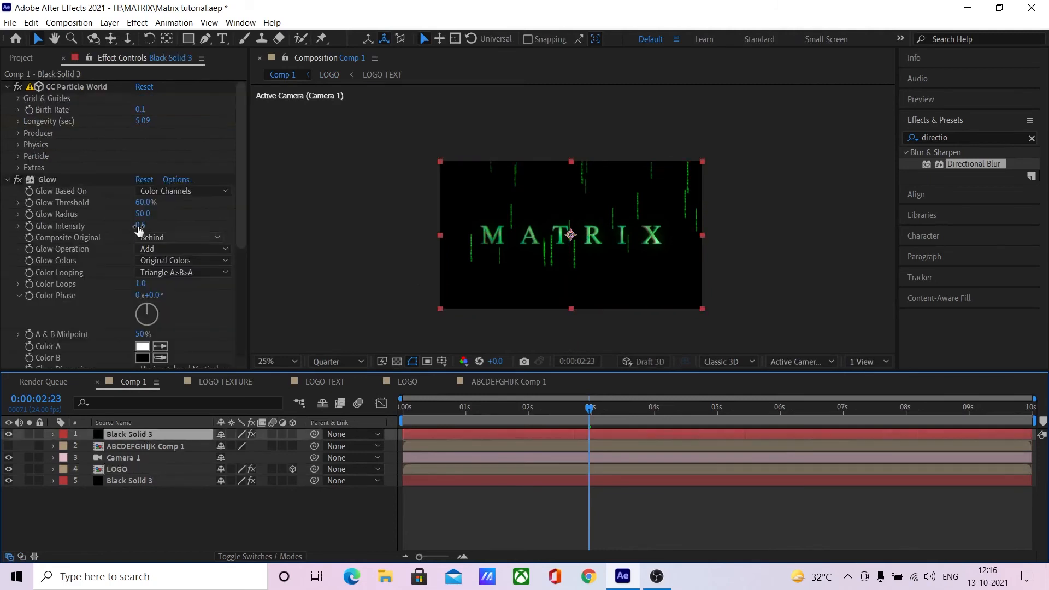
left_click(18, 133)
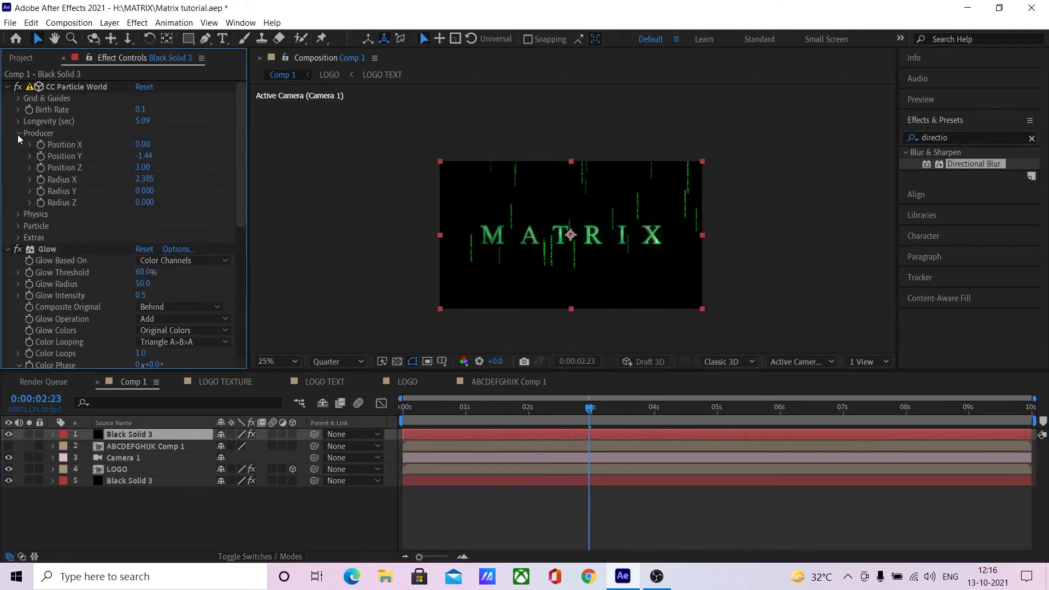
left_click_drag(147, 173, 2, 184)
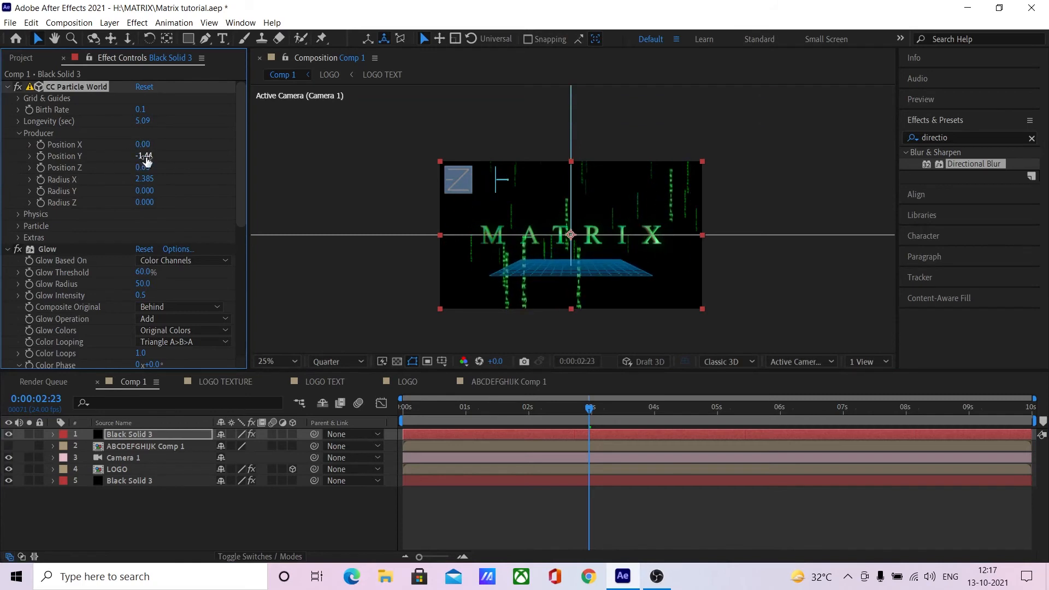
left_click_drag(145, 160, 60, 172)
key("ctrl+z")
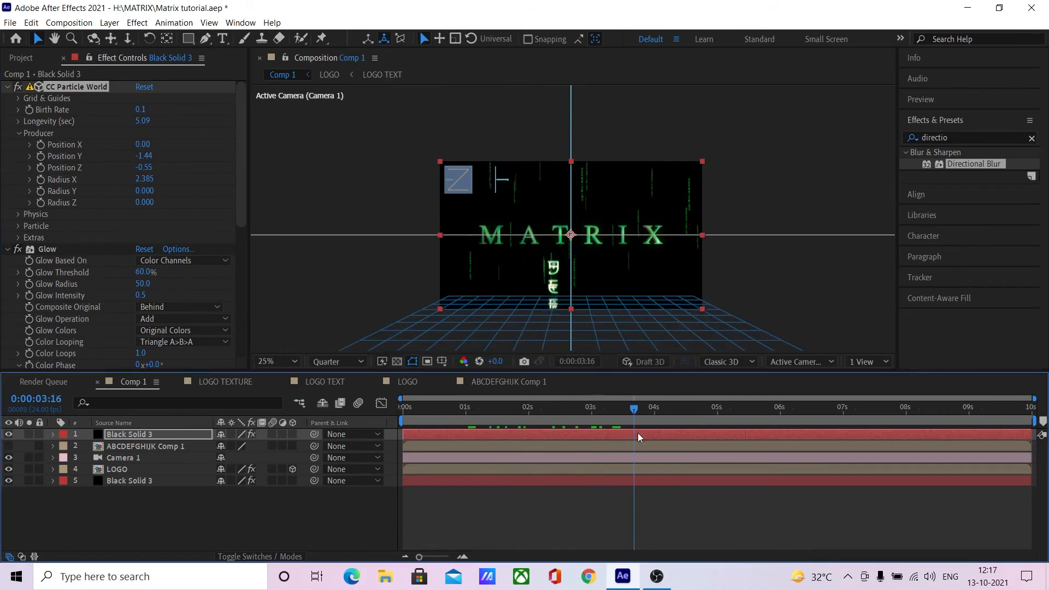
left_click_drag(638, 433, 597, 433)
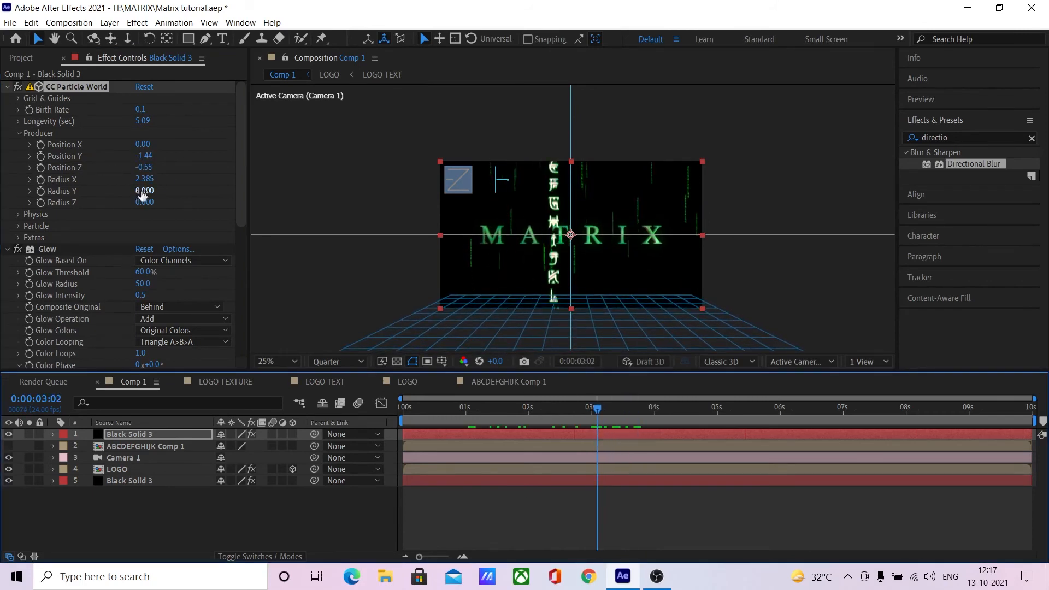
left_click(145, 167)
left_click_drag(145, 167, 143, 168)
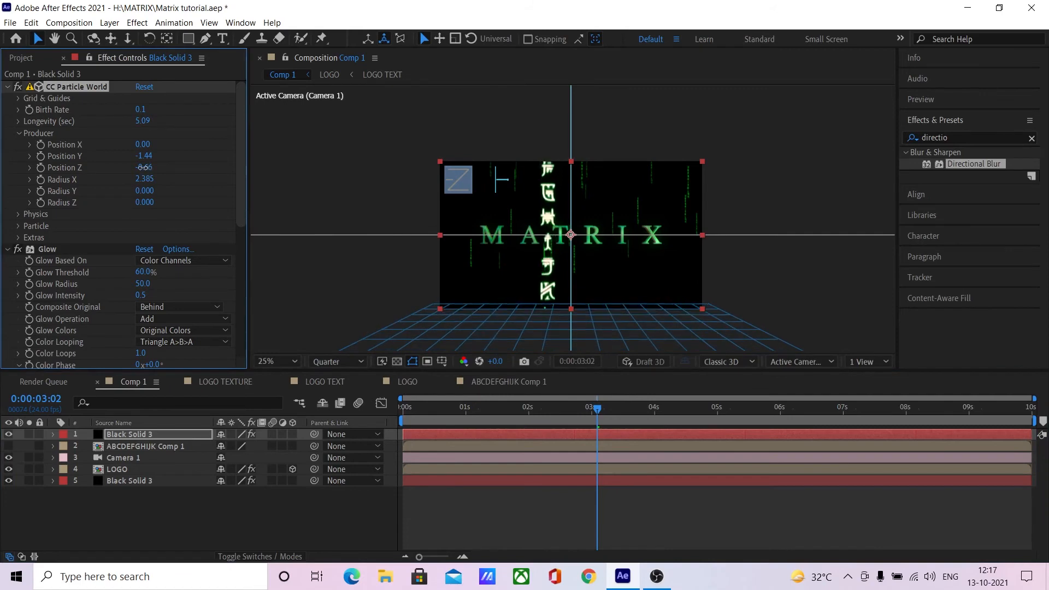
left_click(1, 139)
- Switch the preview resolution to Full and collapse the CC Particle World settings of the upper Black Solid 3
scroll(572, 218, "up", 2)
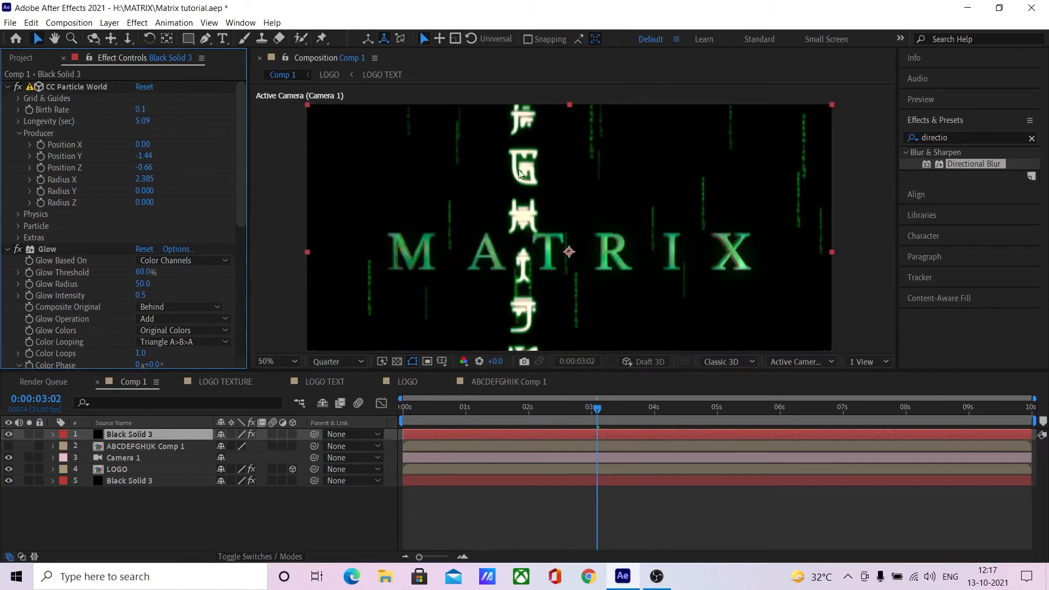
left_click(358, 361)
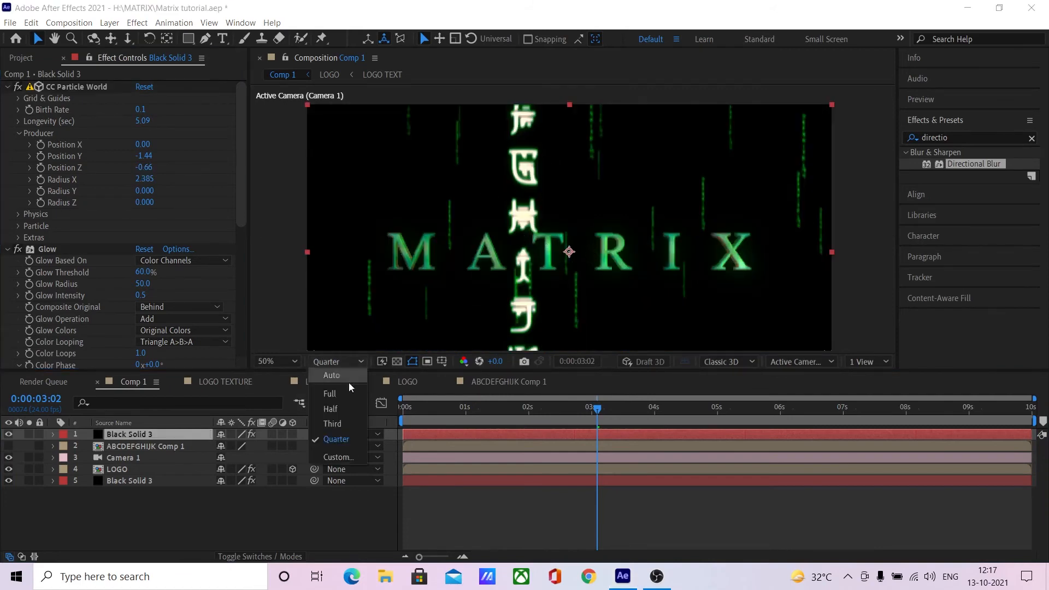
left_click(349, 390)
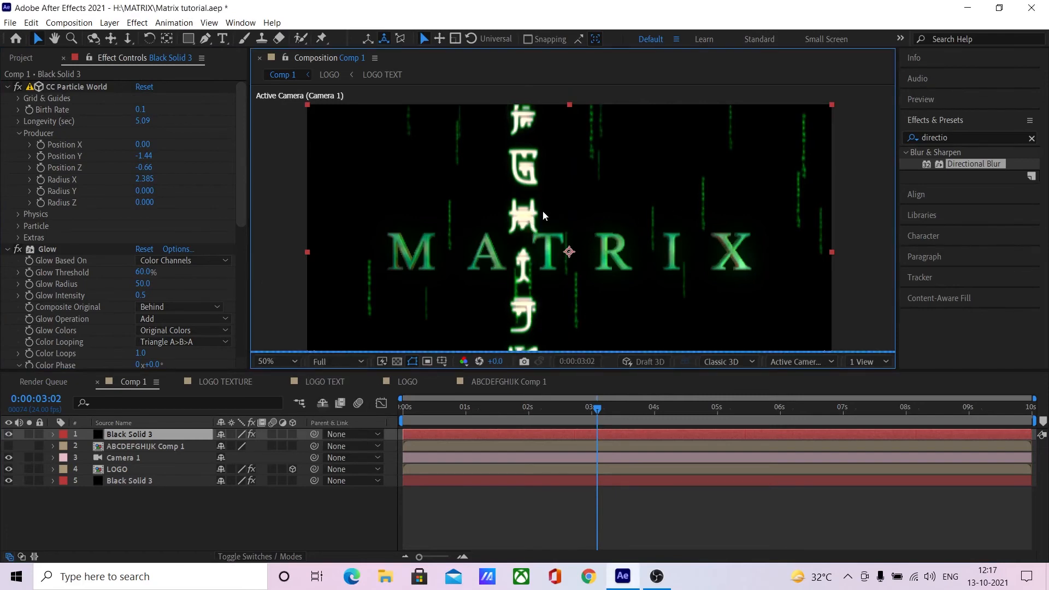
left_click(6, 92)
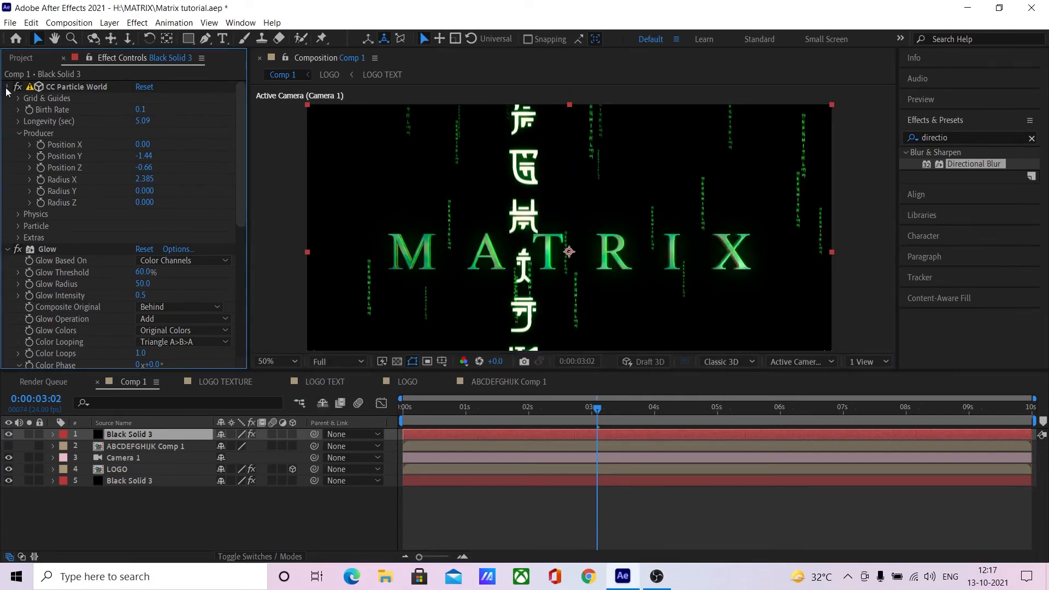
left_click(7, 88)
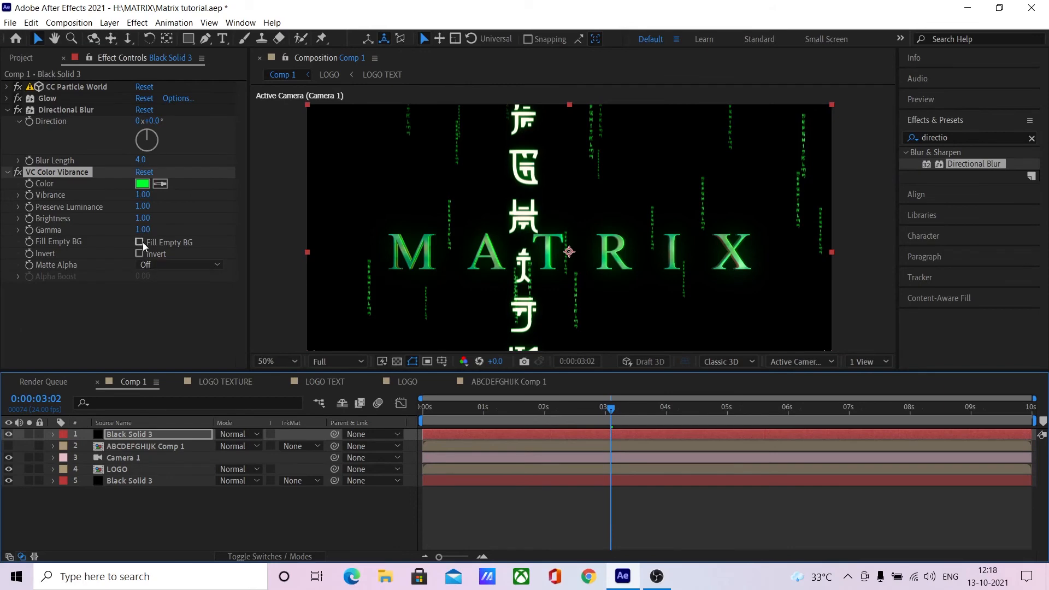
- Enable Fill Empty BG in VC Color Vibrance and set the upper Black Solid 3's blending mode to Add
left_click(140, 242)
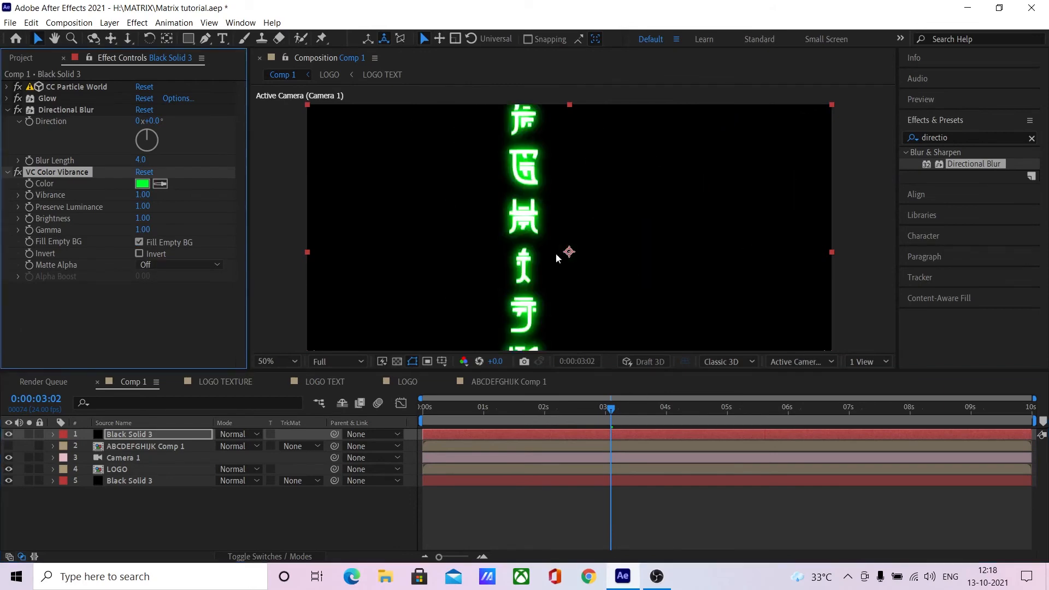
left_click(237, 435)
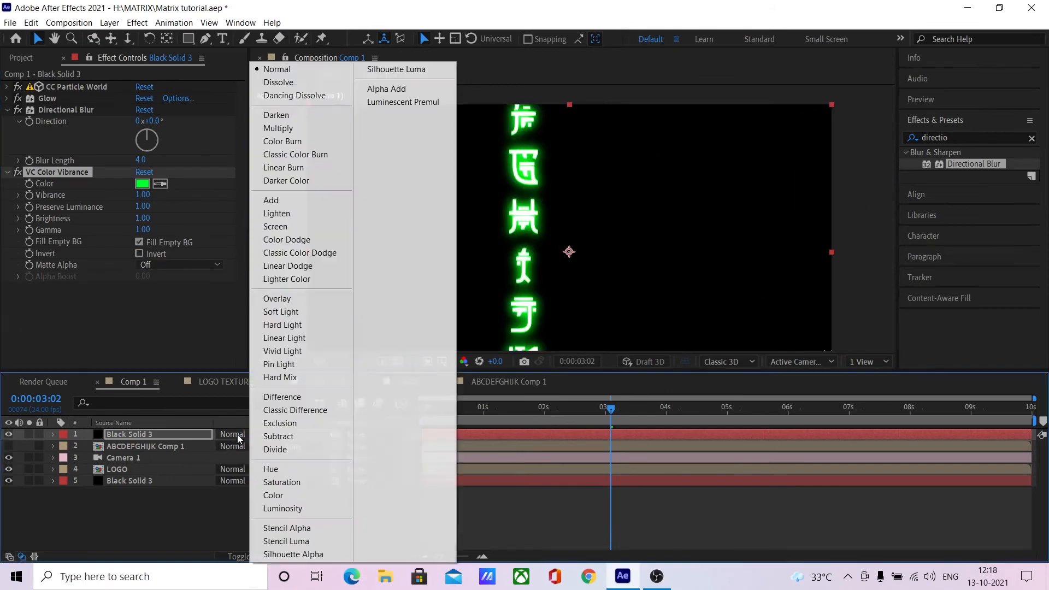
left_click(317, 202)
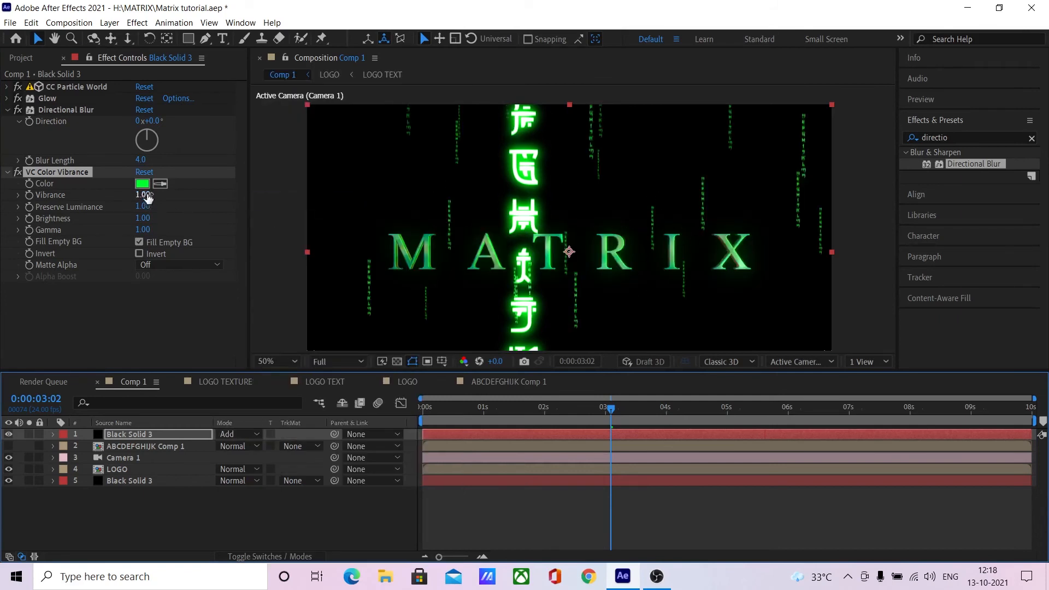
- Set the VC Color Vibrance Gamma to 0.5 and Preserve Luminance to 0, and lower its Brightness
left_click(144, 229)
type("0.5")
key("Return")
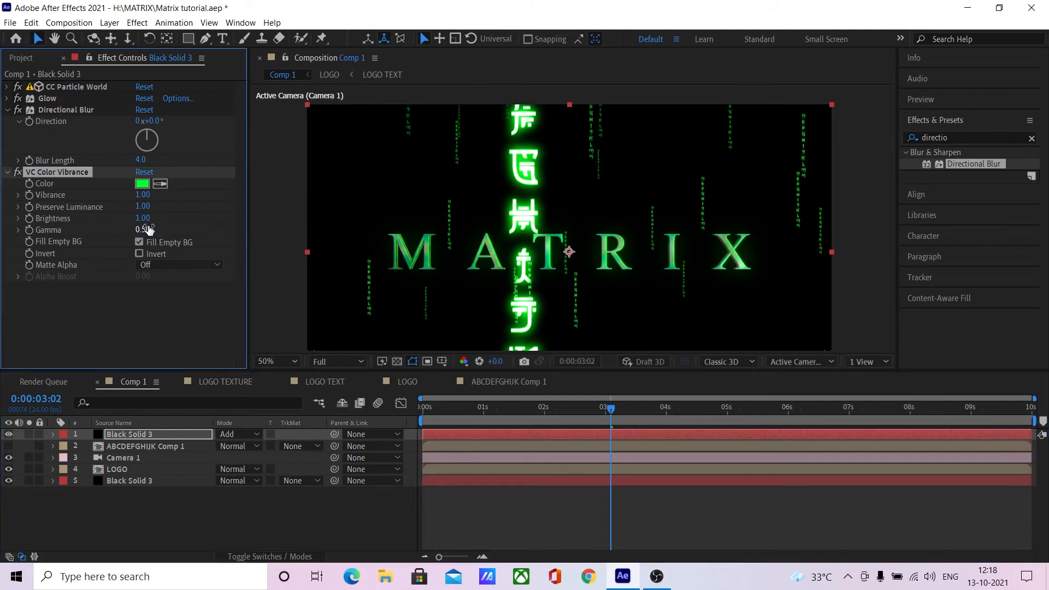
left_click(143, 206)
type("0")
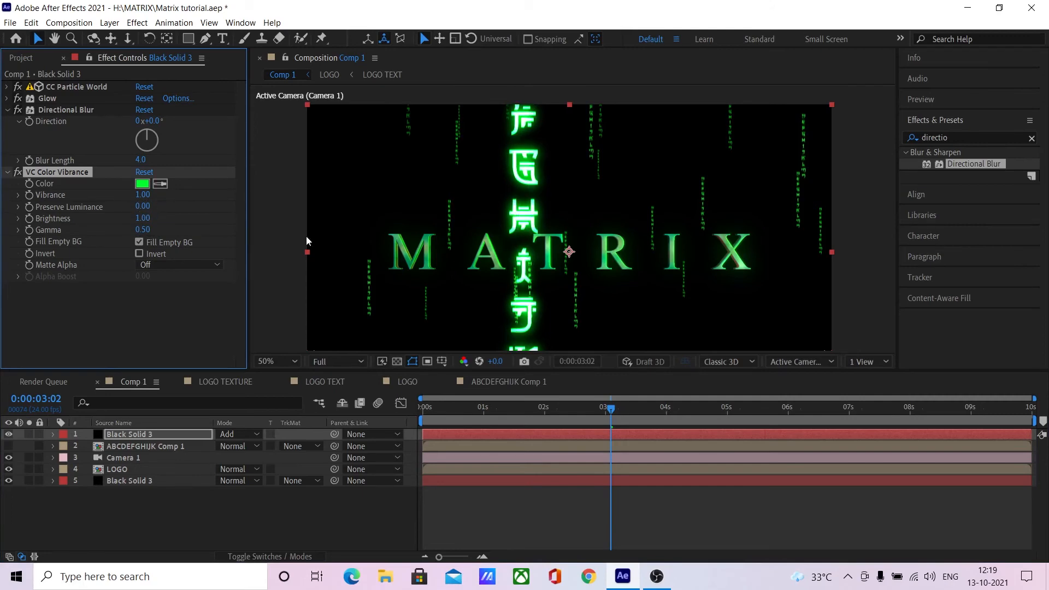
left_click(142, 218)
type("0.")
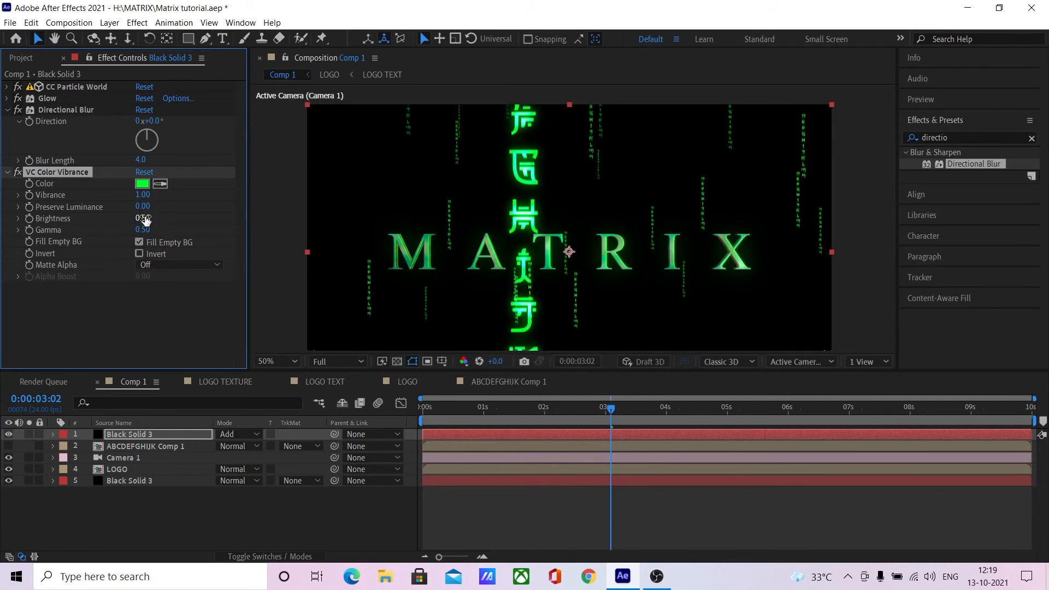
- Set VC Color Vibrance Brightness and Preserve Luminance to 0.50 and the Directional Blur length to 10 on the upper Black Solid 3
key("Return")
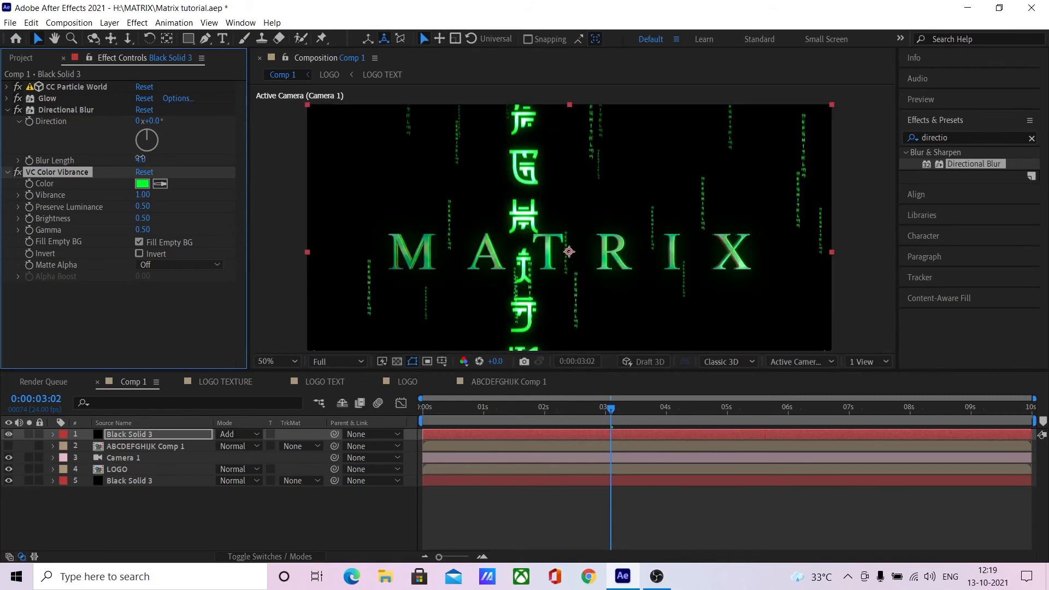
key("Return")
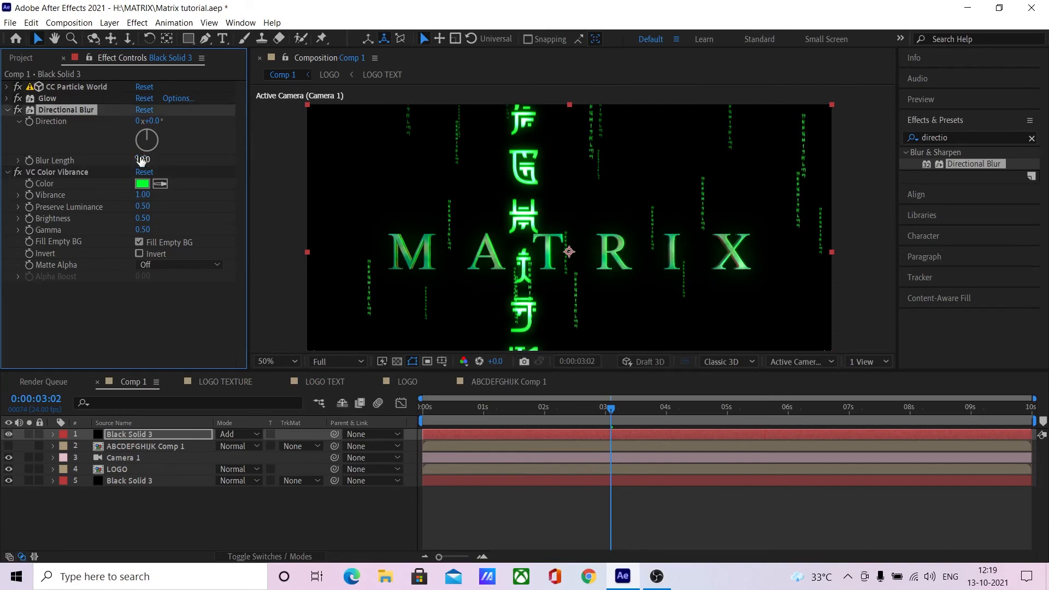
left_click_drag(438, 409, 391, 404)
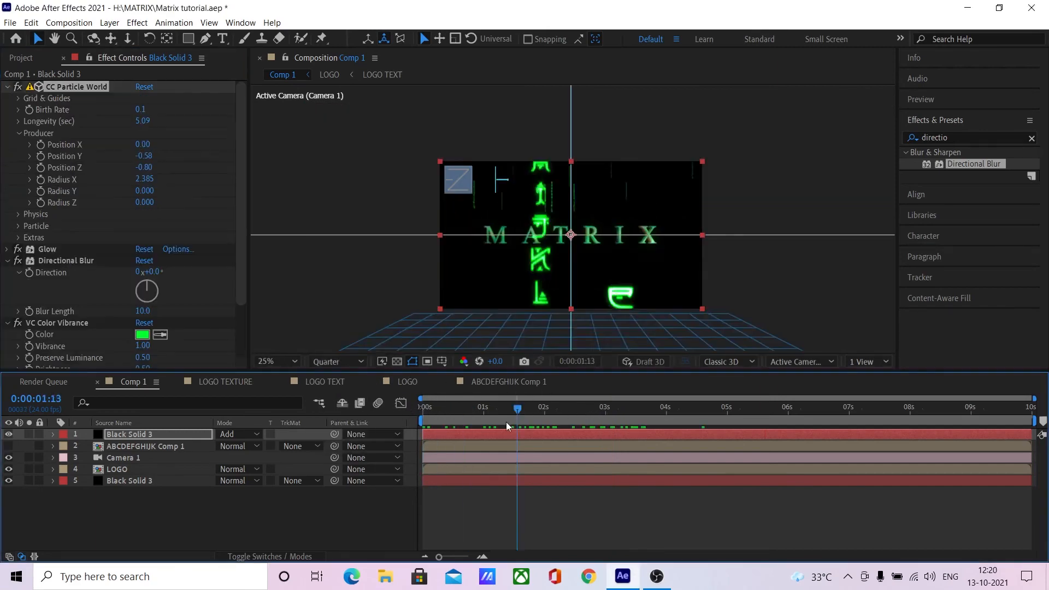
left_click(139, 510)
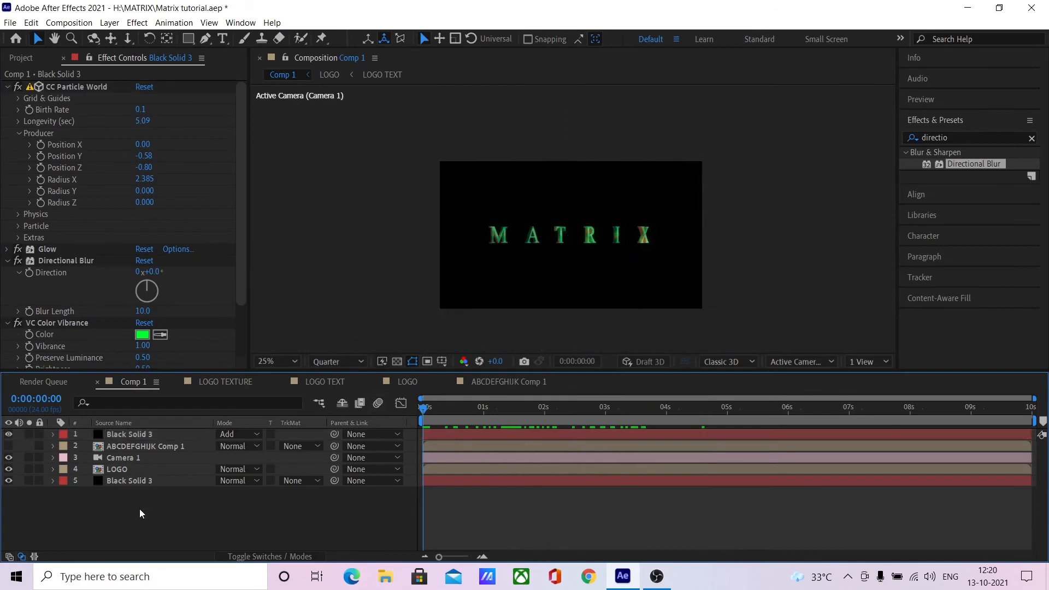
left_click(140, 471)
key("t")
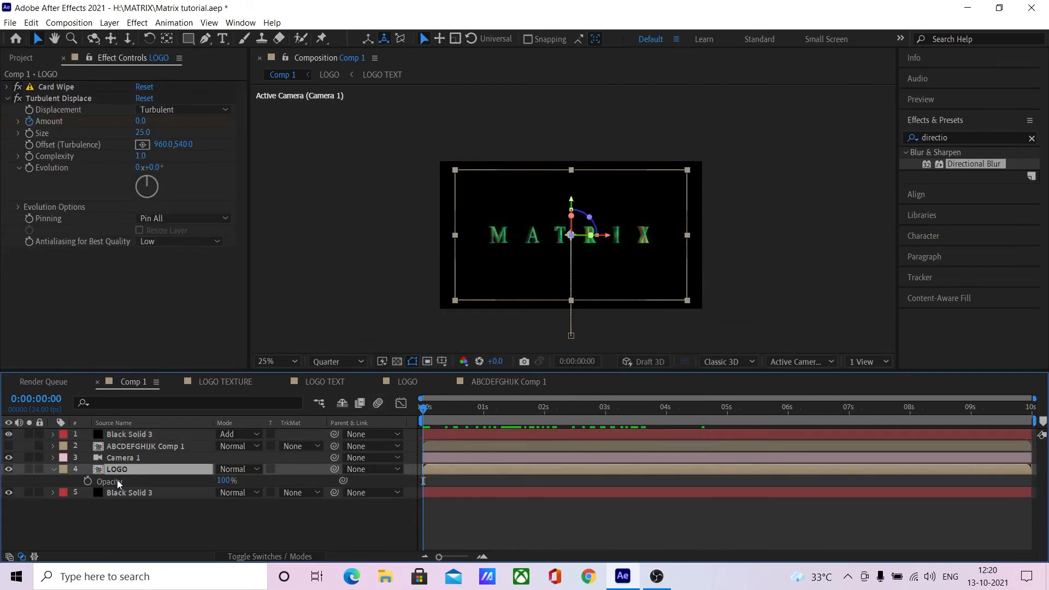
left_click(87, 481, "alt")
left_click(226, 481)
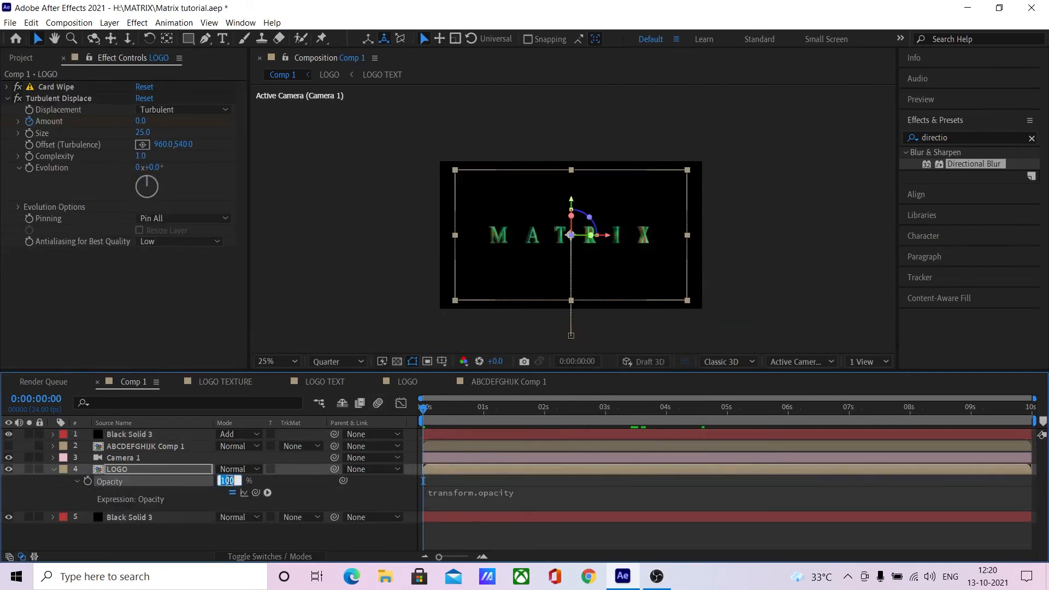
type("0")
key("Return")
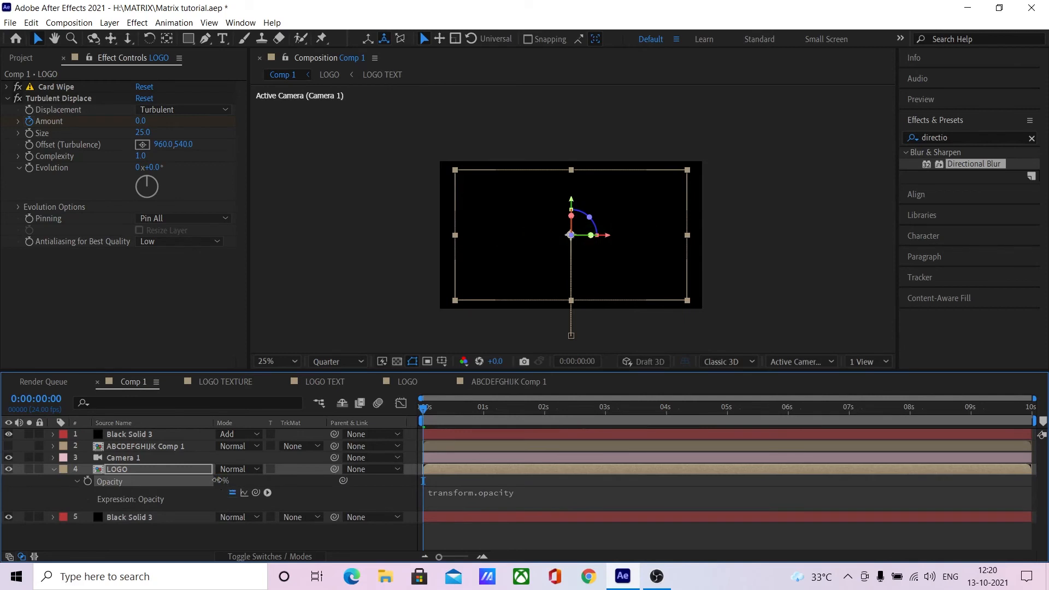
type("100")
key("Return")
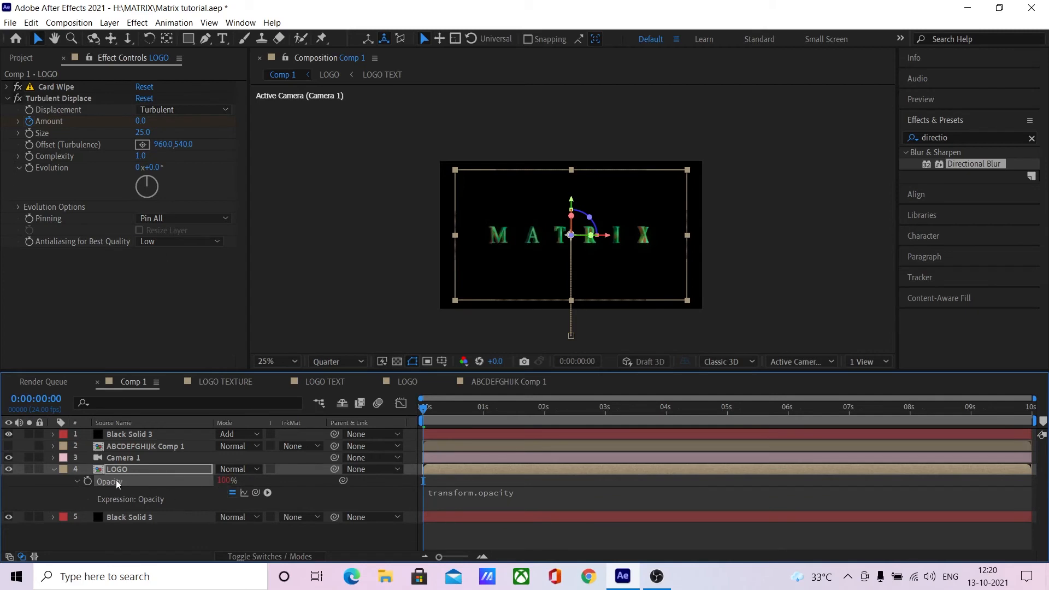
left_click(54, 469)
- Create a new 1920 x 1080 black solid above all layers, reveal its Opacity, and rename it FADE IN
right_click(151, 520)
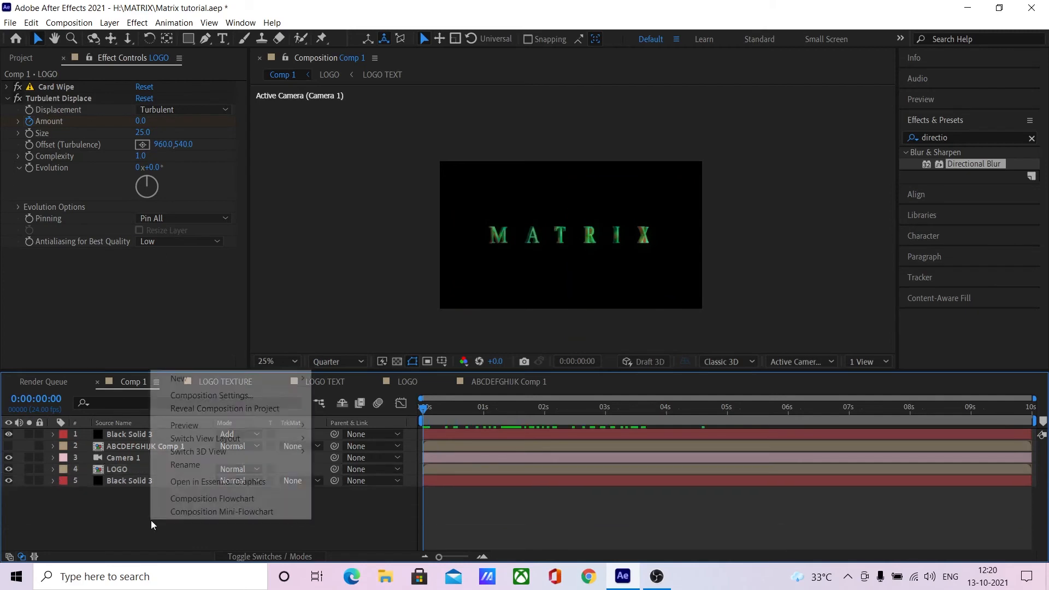
mouse_move(218, 379)
left_click(355, 407)
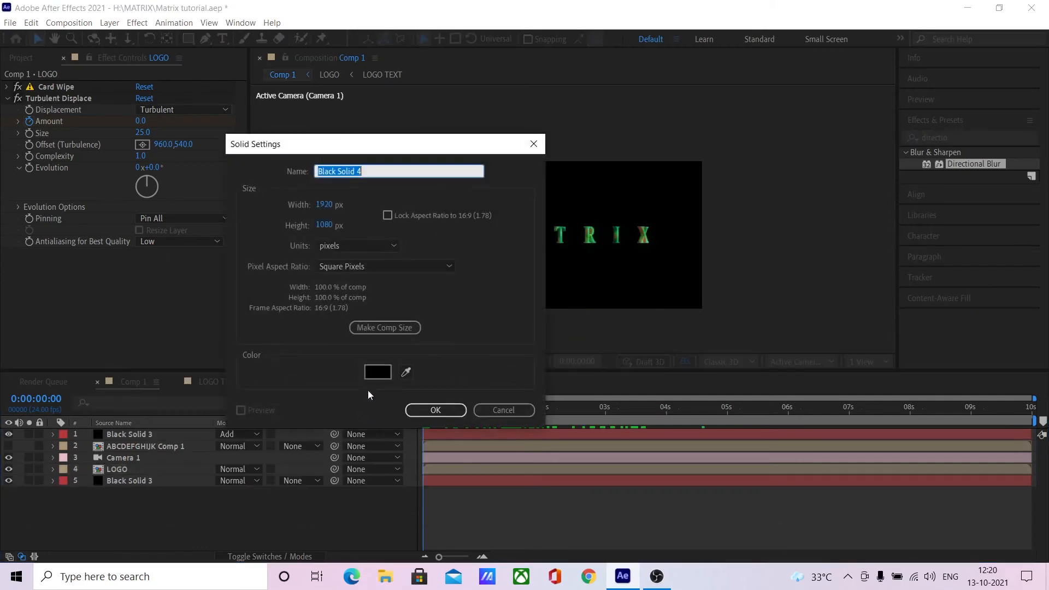
left_click(415, 409)
key("t")
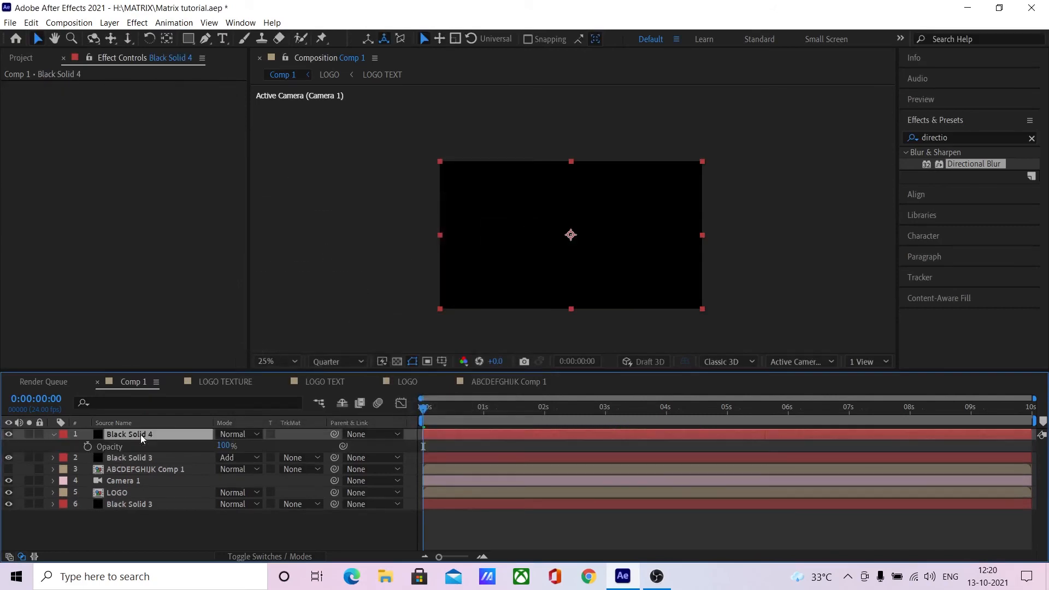
key("Return")
type("FAD")
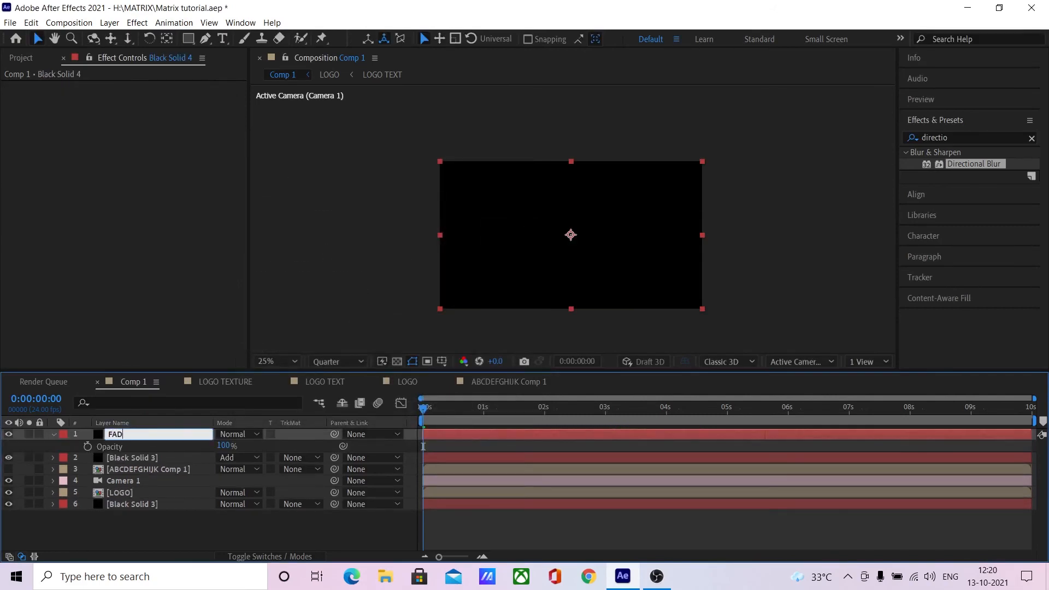
type("E IN")
key("Return")
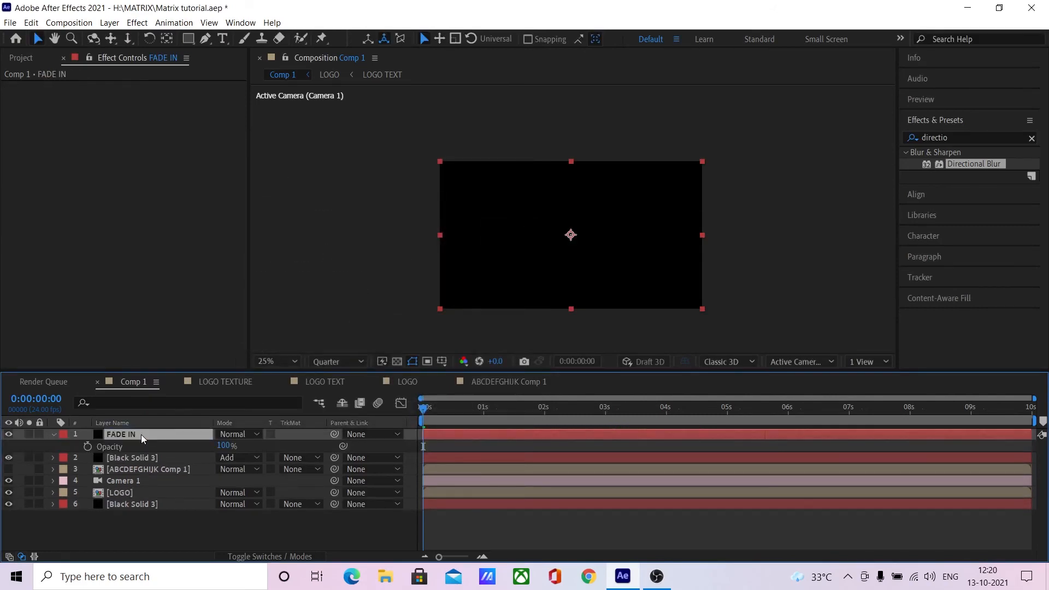
- Add an Opacity keyframe to FADE IN at 0:00:01:00, set Opacity to 0% at the first frame, and preview the fade
key("Caps_Lock")
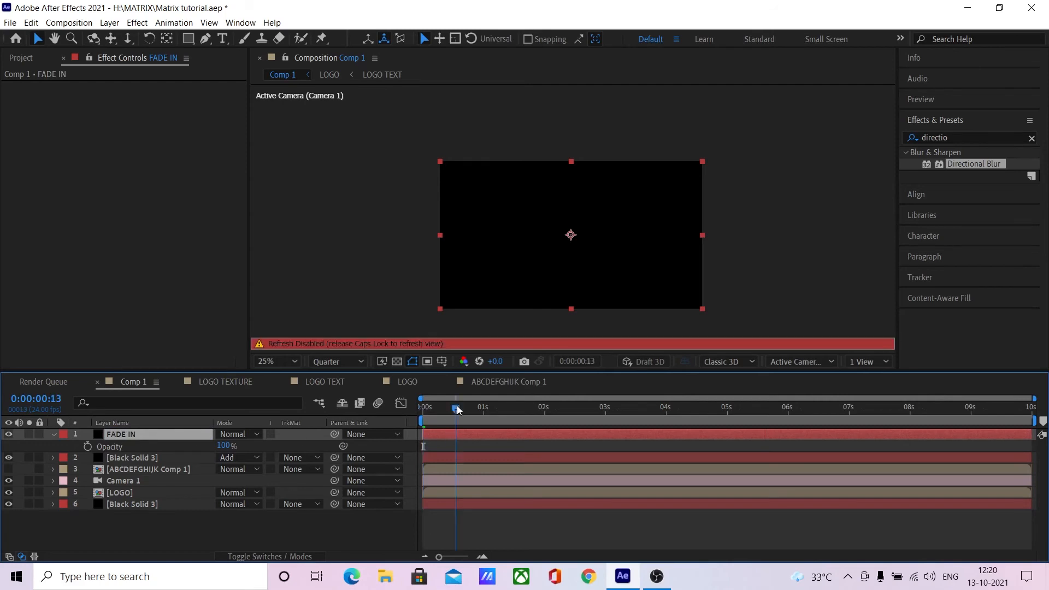
left_click_drag(461, 411, 485, 411)
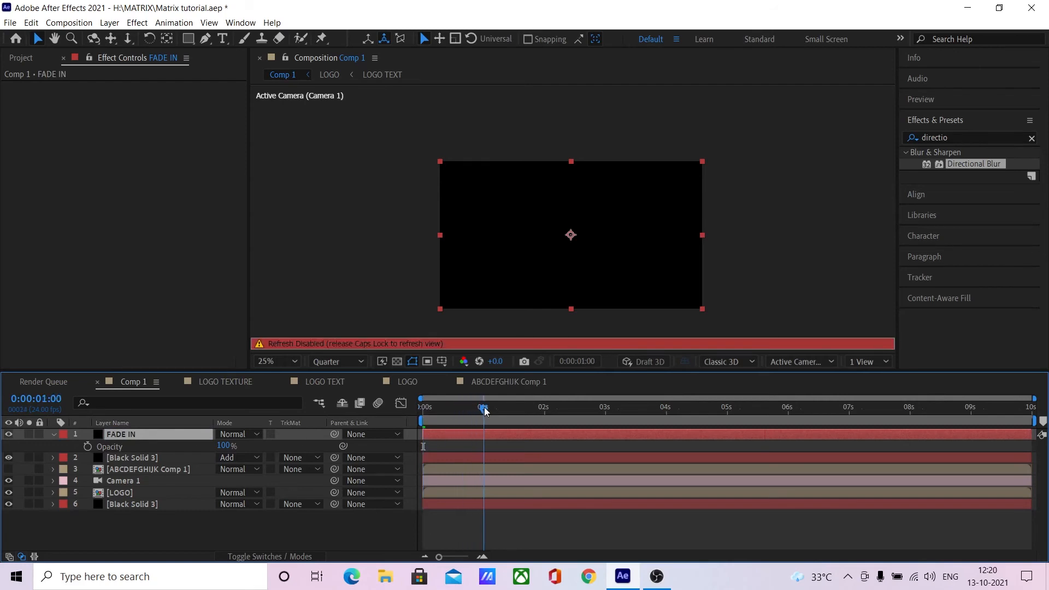
left_click(88, 447)
key("Caps_Lock")
key("Home")
left_click(227, 447)
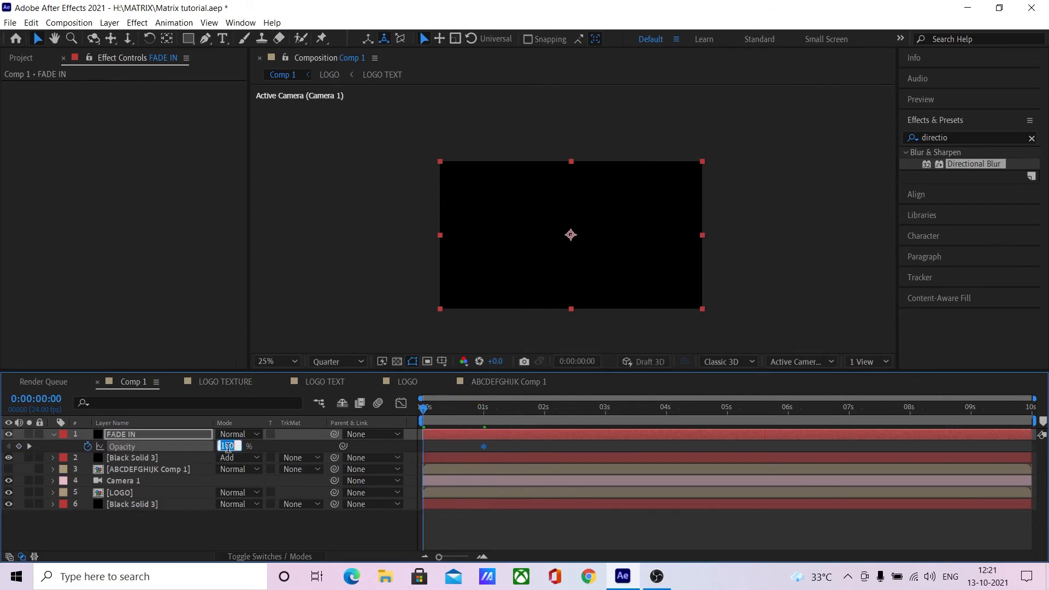
type("0")
key("Return")
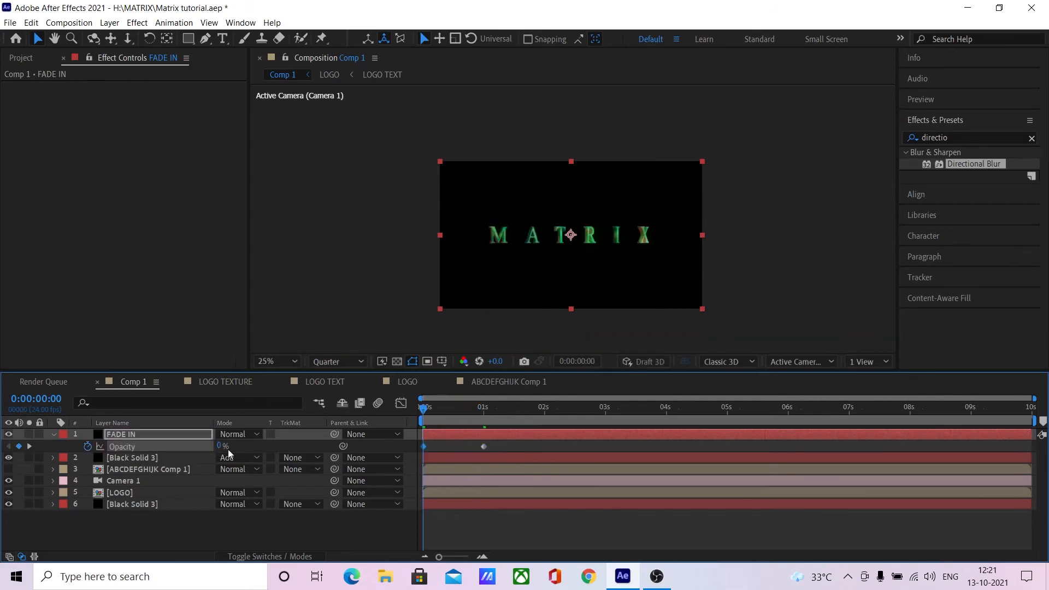
key("space")
key("space")
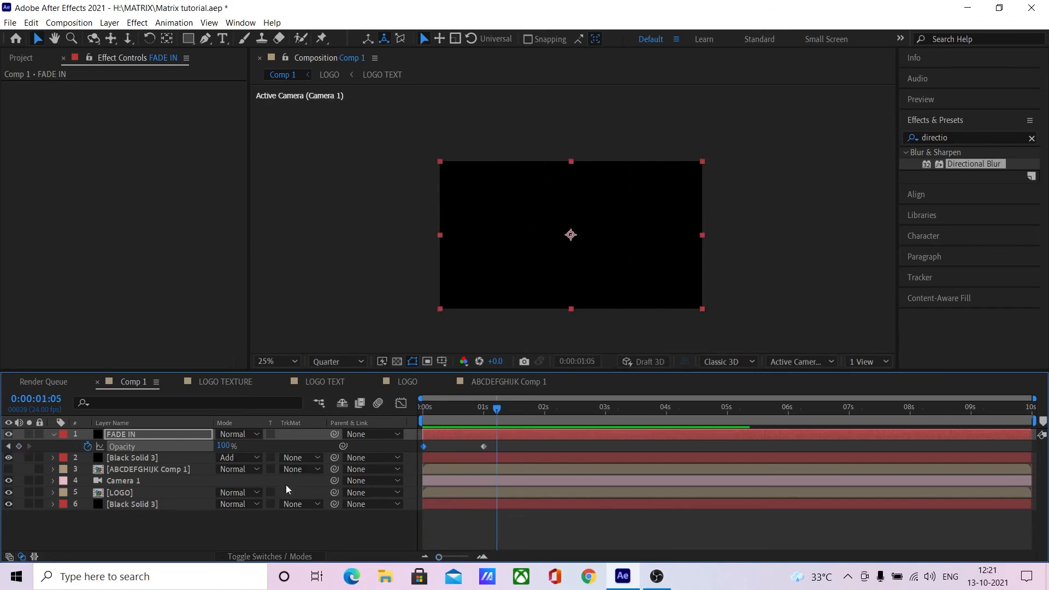
- Reverse the FADE IN opacity animation to 100% at the first frame and 0% at 0:00:01:00, and preview it
left_click_drag(497, 409, 406, 403)
left_click(225, 446)
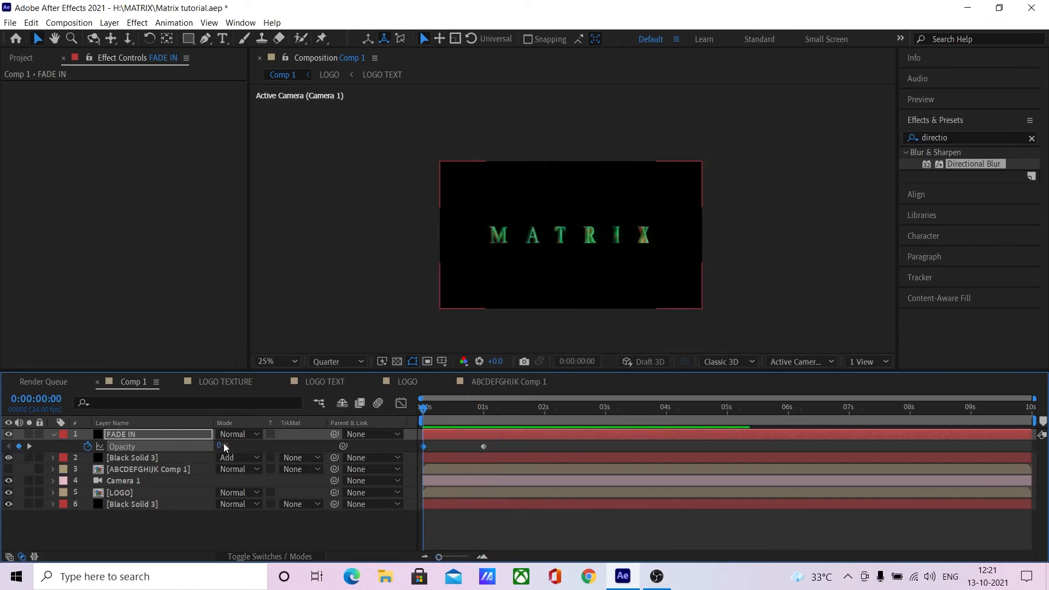
left_click(221, 446)
type("100")
key("Return")
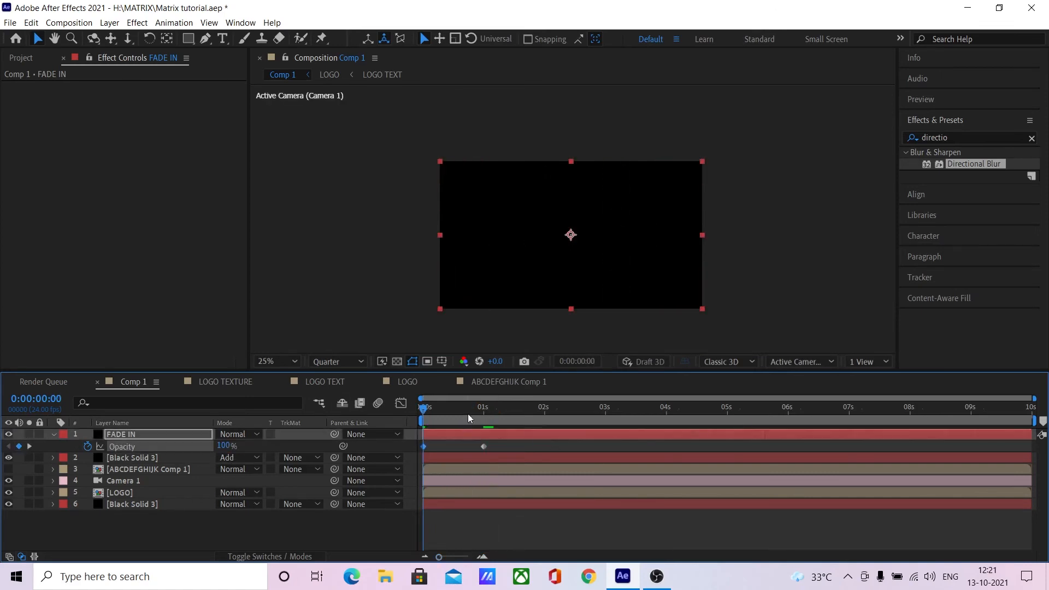
left_click(484, 409)
left_click(227, 446)
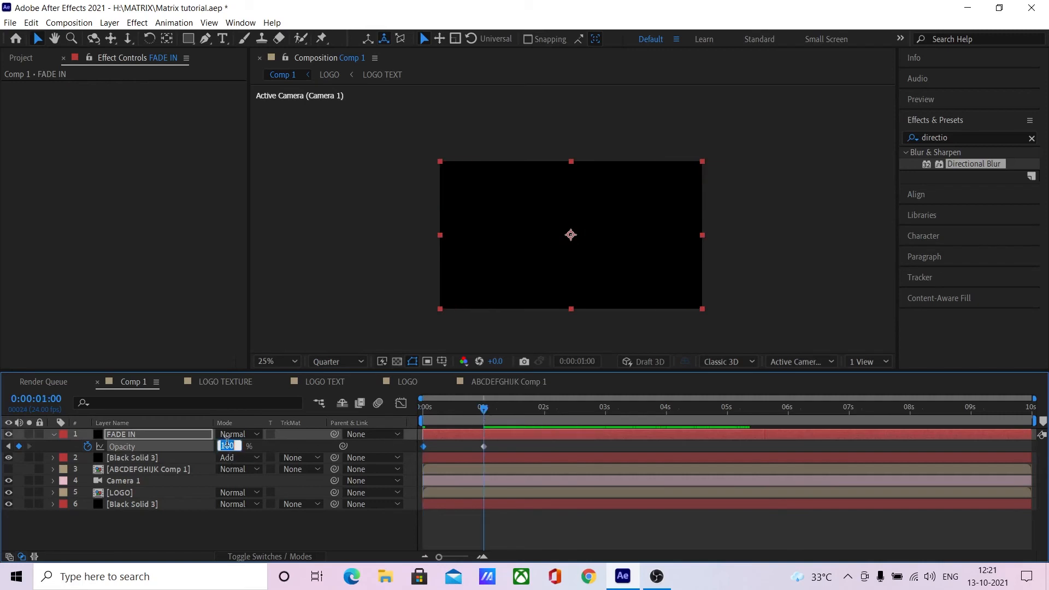
type("0")
key("Return")
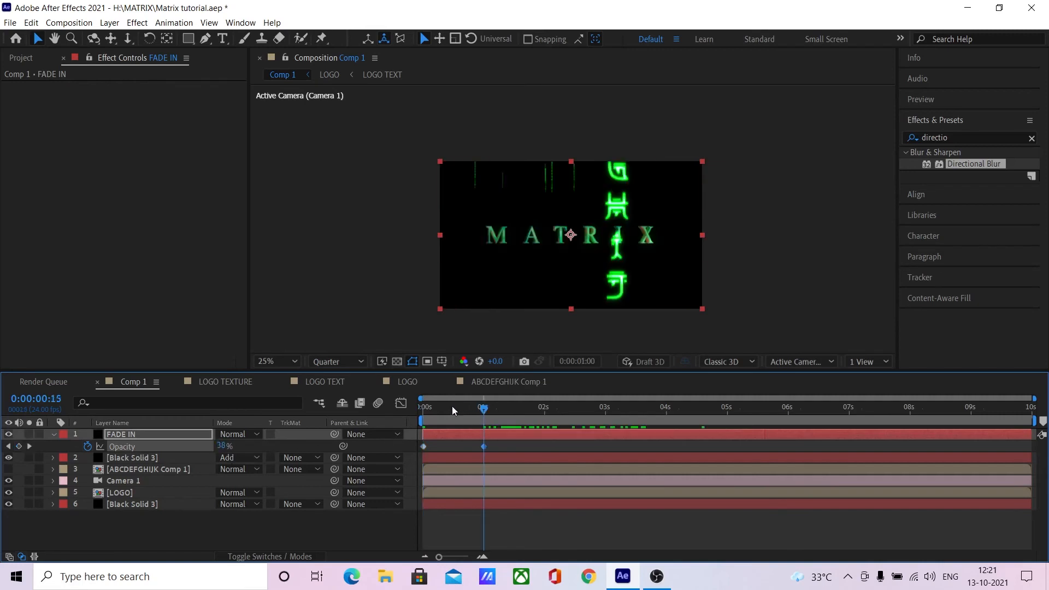
left_click_drag(452, 408, 424, 410)
key("space")
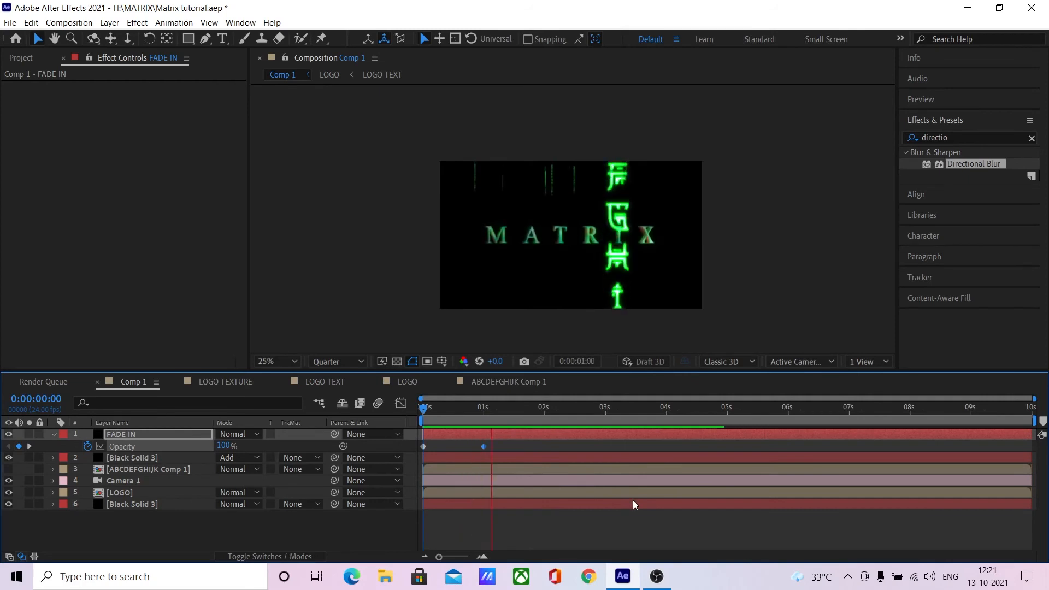
key("space")
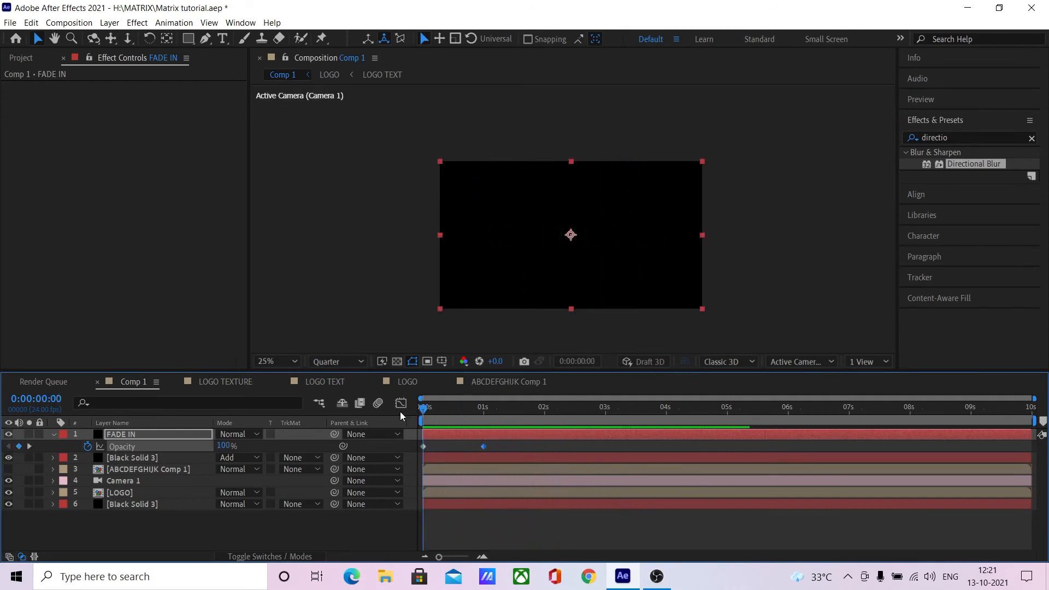
left_click_drag(424, 410, 550, 430)
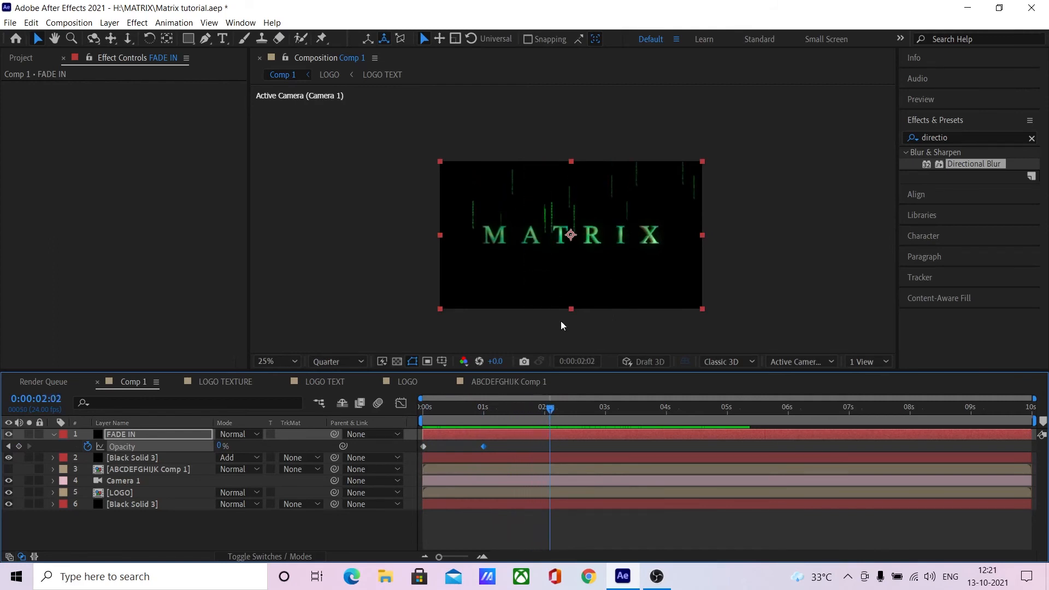
left_click(155, 494)
left_click(472, 426)
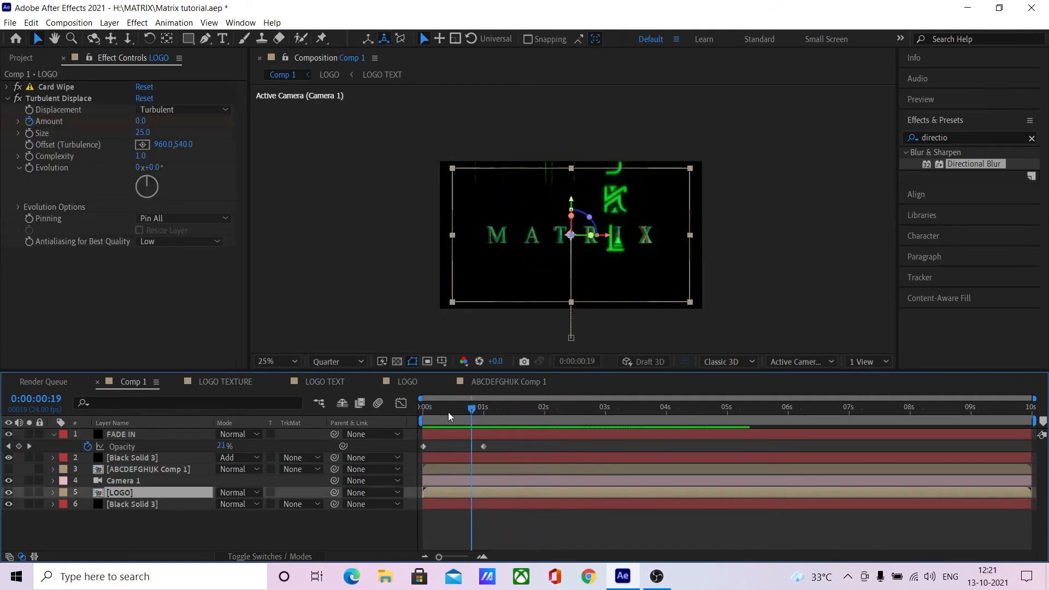
left_click_drag(448, 412, 416, 421)
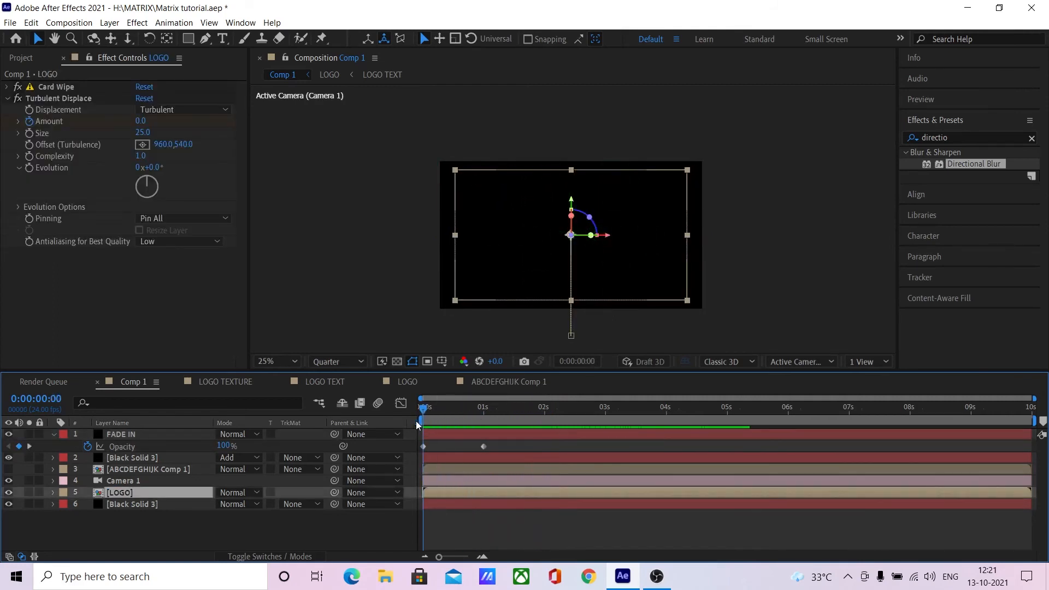
left_click_drag(447, 495, 470, 493)
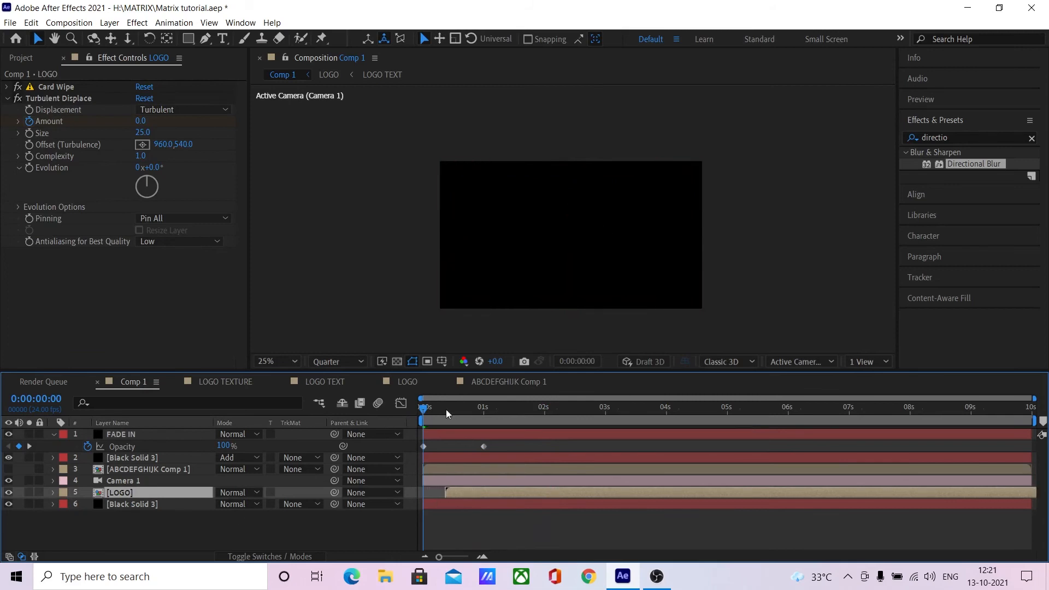
left_click_drag(446, 409, 482, 426)
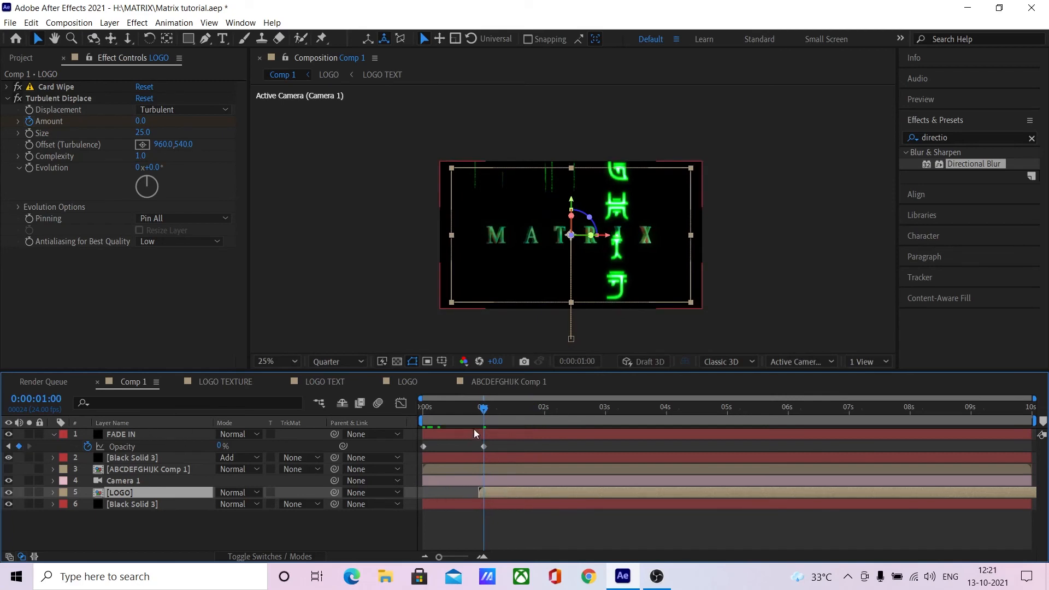
left_click_drag(449, 411, 475, 433)
left_click_drag(517, 494, 455, 494)
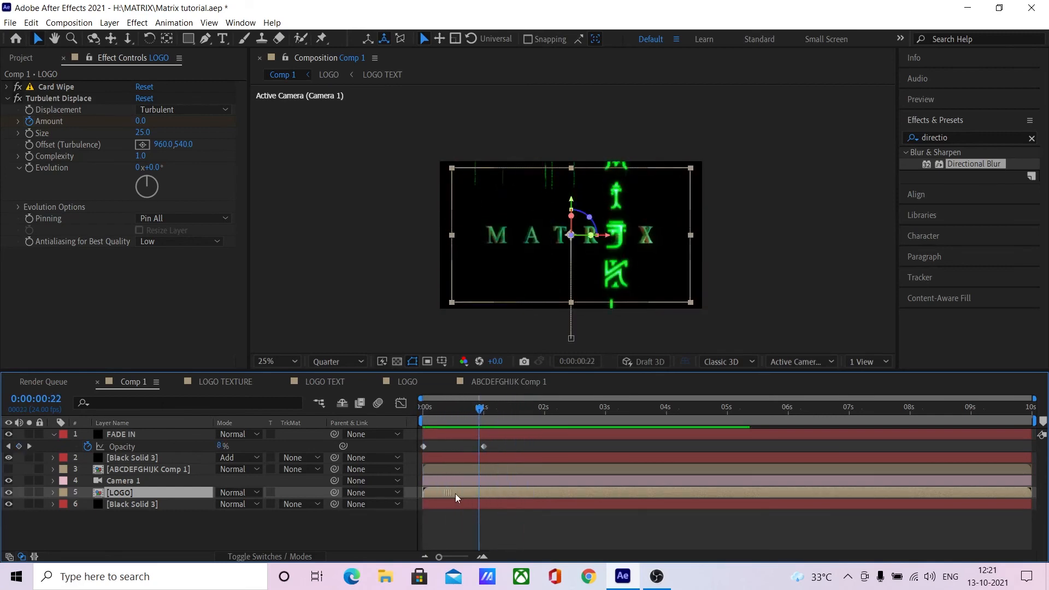
- Duplicate the FADE IN layer and place the copy directly above the LOGO layer
key("Home")
left_click(171, 434)
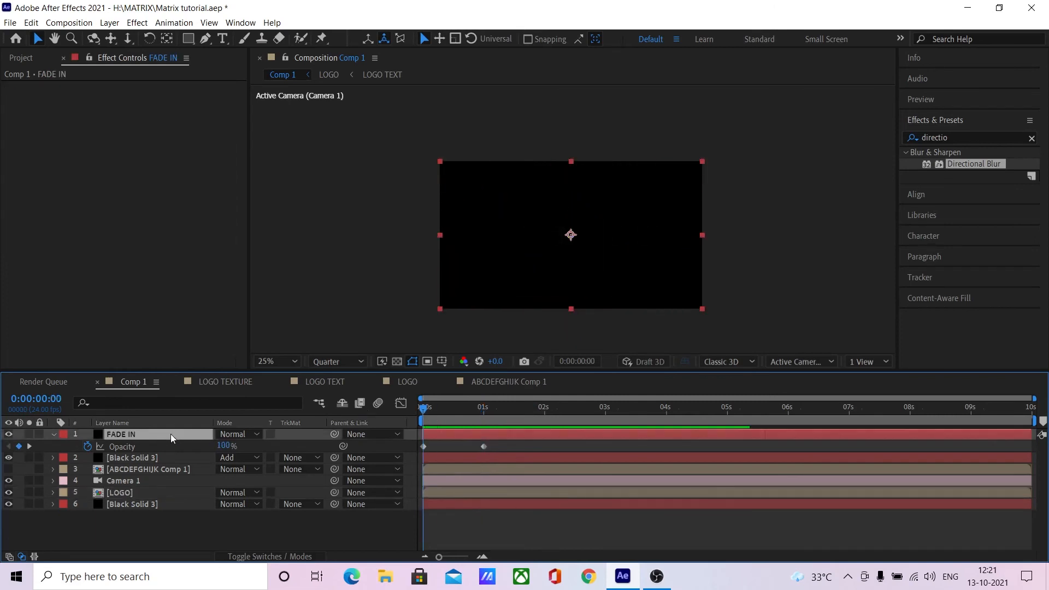
key("ctrl+d")
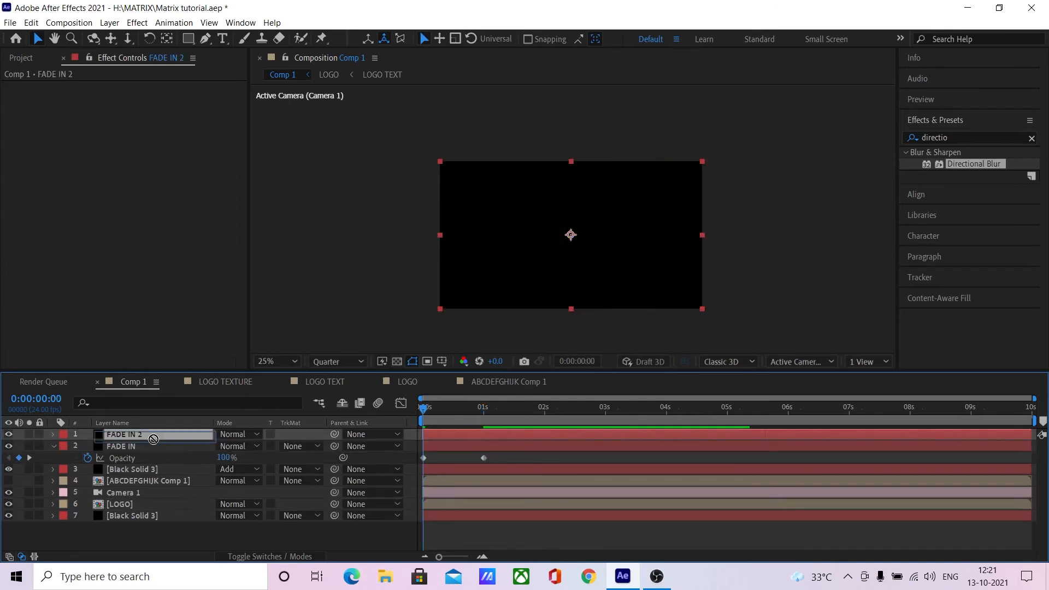
left_click_drag(149, 437, 153, 503)
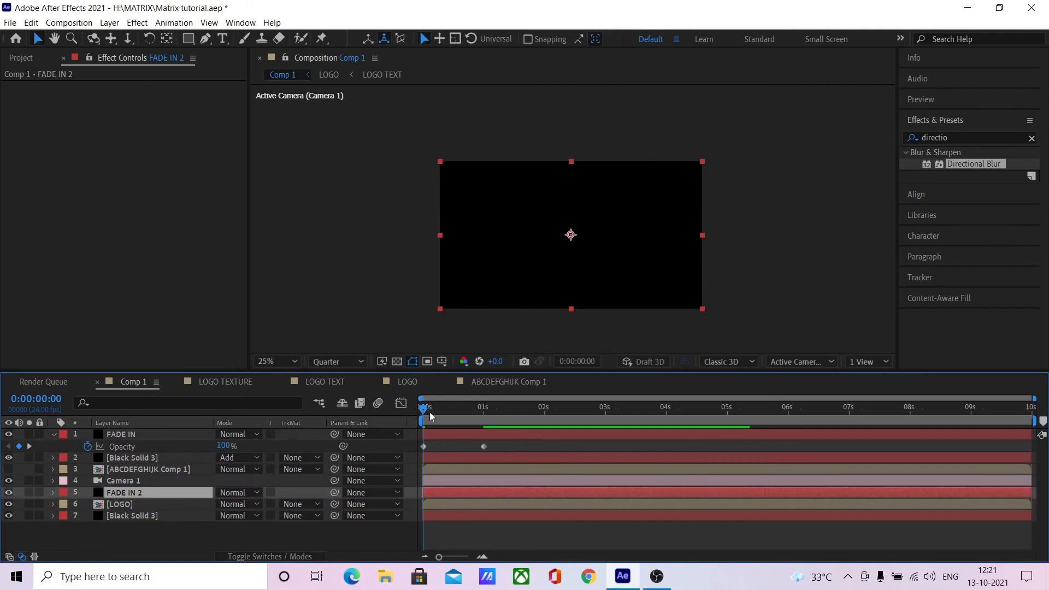
- Shift the FADE IN 2 and LOGO layers together to start at about 0:00:00:22, and preview the composition from the beginning
left_click_drag(446, 414, 485, 418)
left_click(448, 503, "ctrl")
left_click_drag(448, 503, 503, 497)
left_click_drag(471, 407, 419, 441)
key("space")
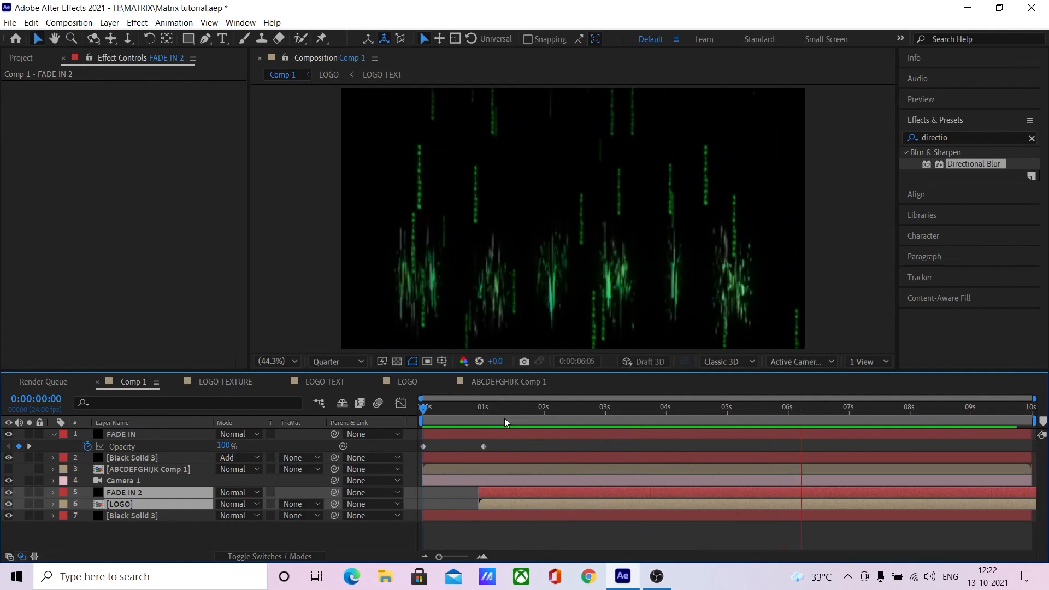
key("space")
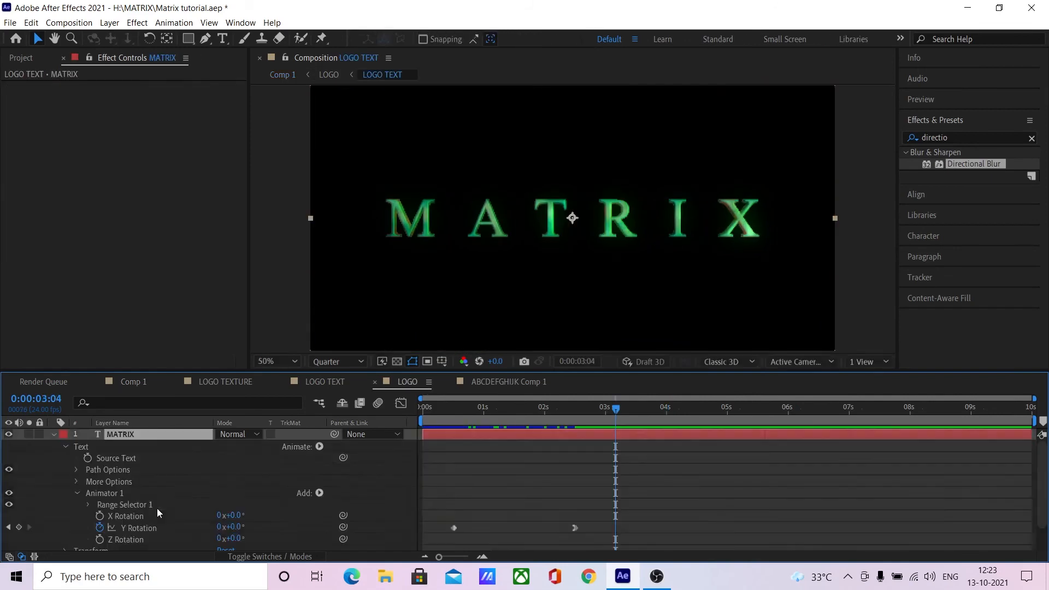
- Replace the MATRIX text in the LOGO TEXT composition with ZEROFX, and preview the change in Comp 1
left_click(152, 436)
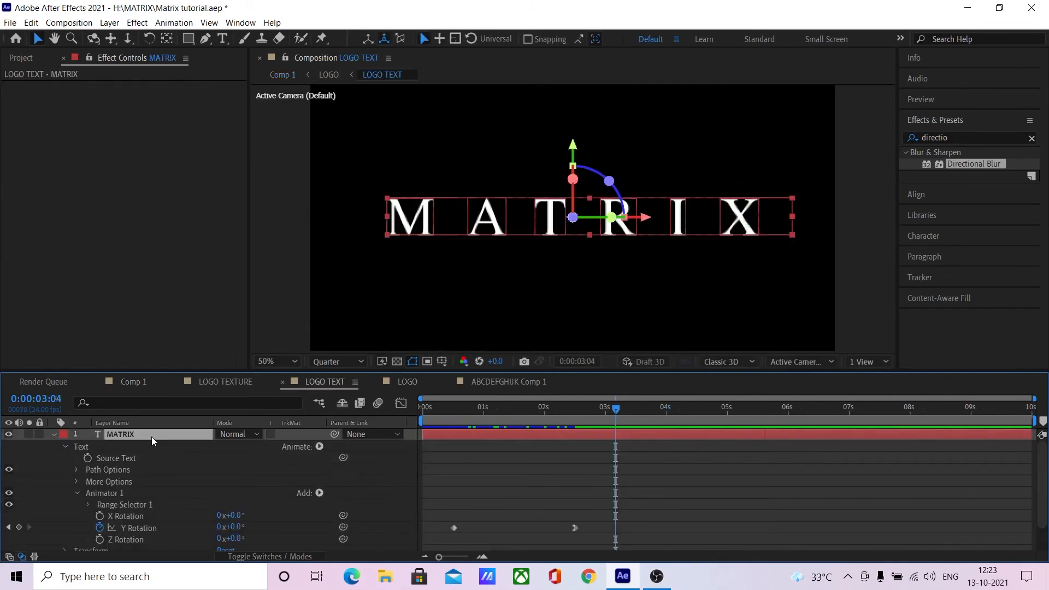
double_click(544, 217)
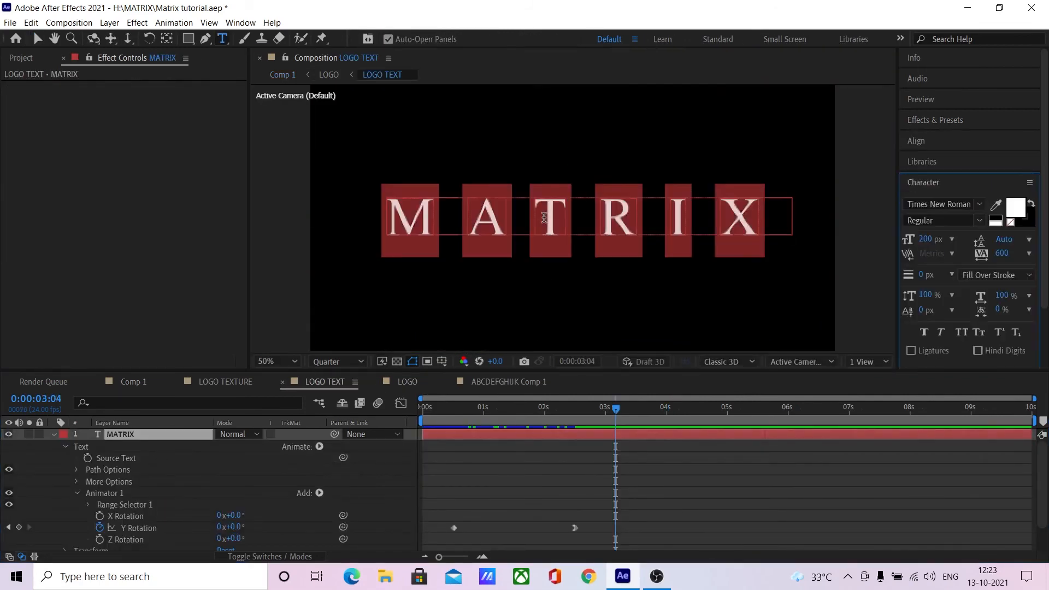
type("ZEROFX")
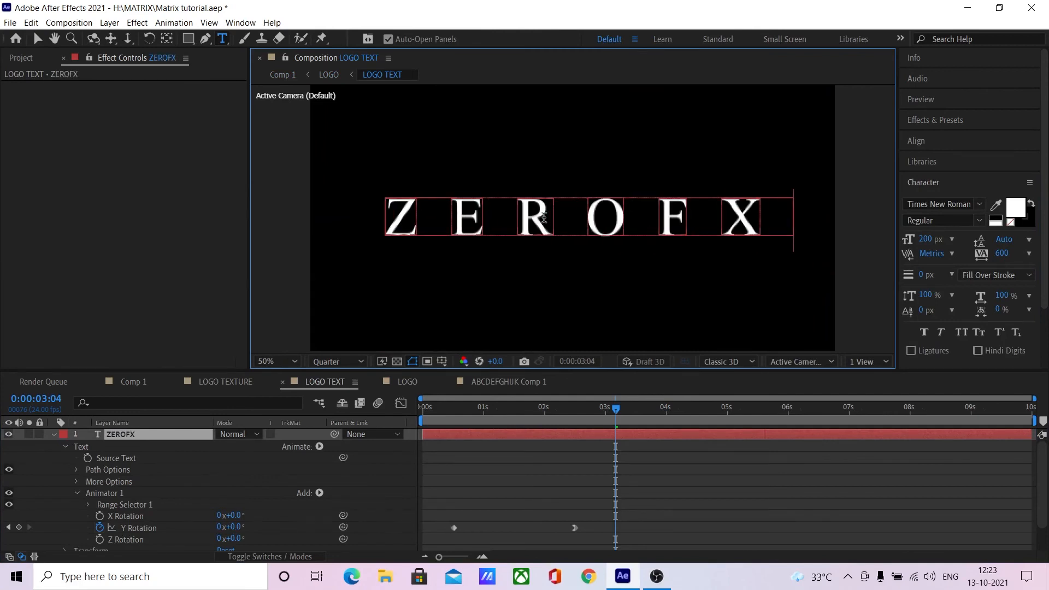
left_click(124, 381)
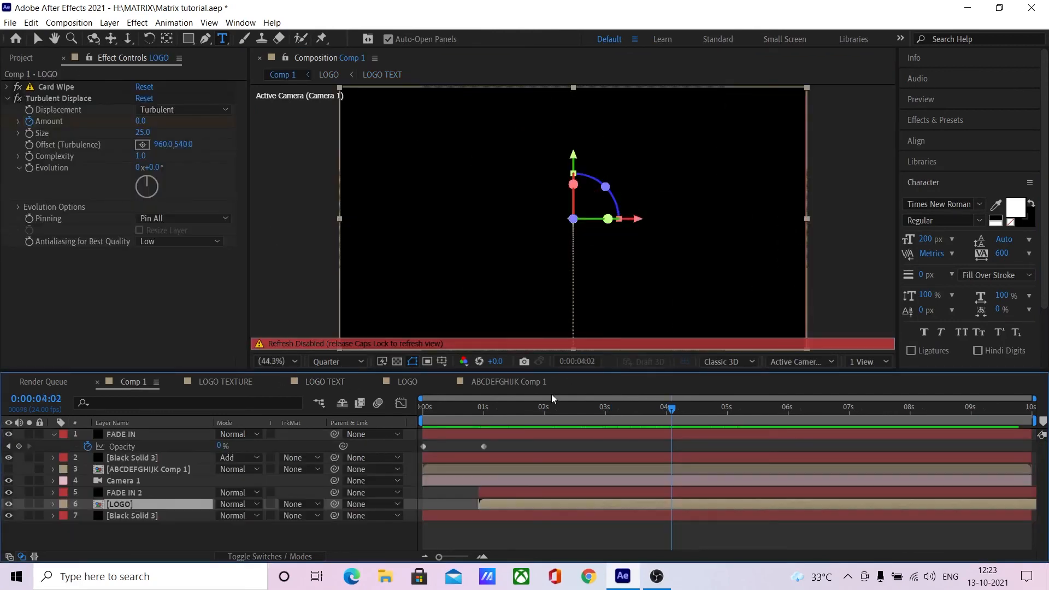
key("Caps_Lock")
left_click_drag(667, 412, 707, 413)
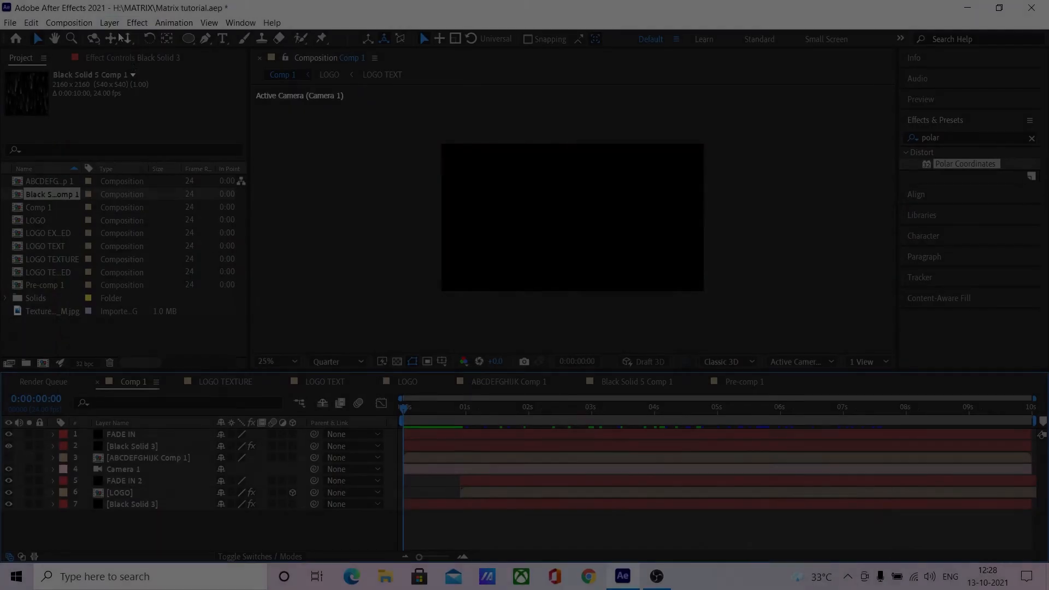
- Add a new black solid to Comp 1 and pre-compose it with all attributes moved into the new composition
left_click(110, 22)
mouse_move(131, 37)
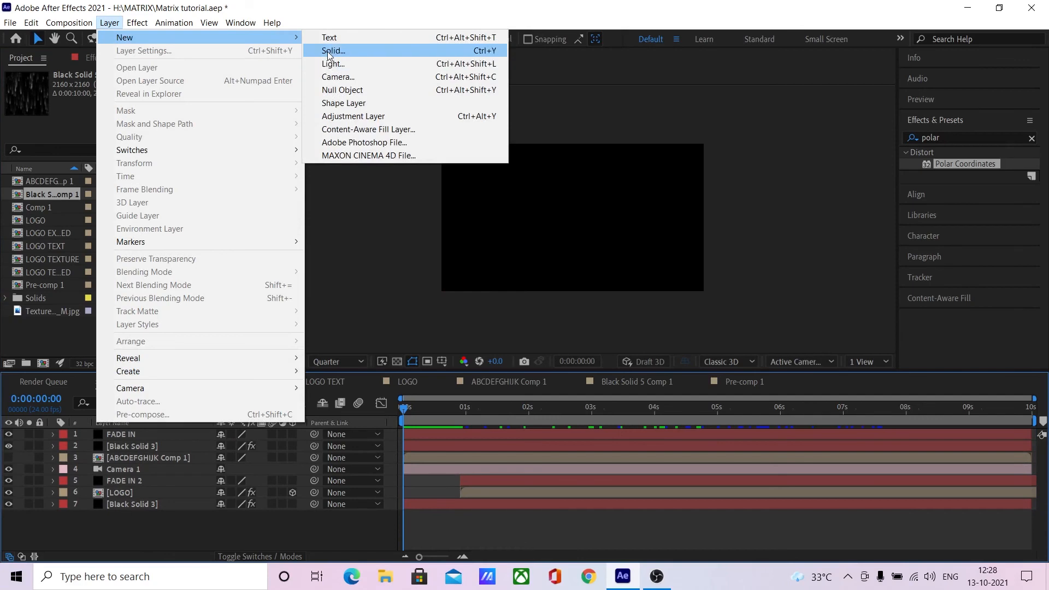
left_click(332, 51)
left_click(440, 415)
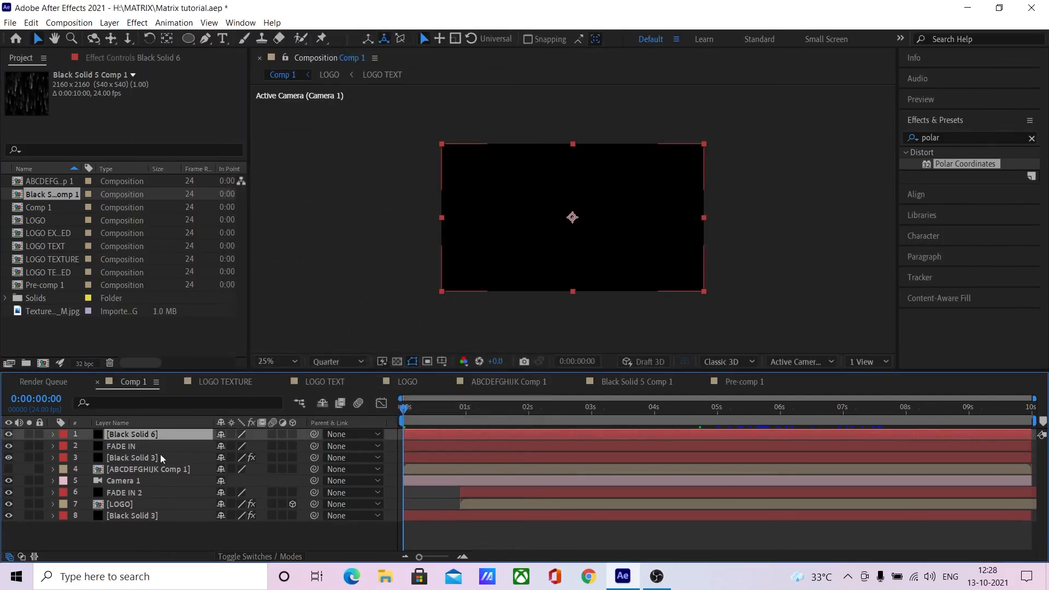
key("ctrl+shift+c")
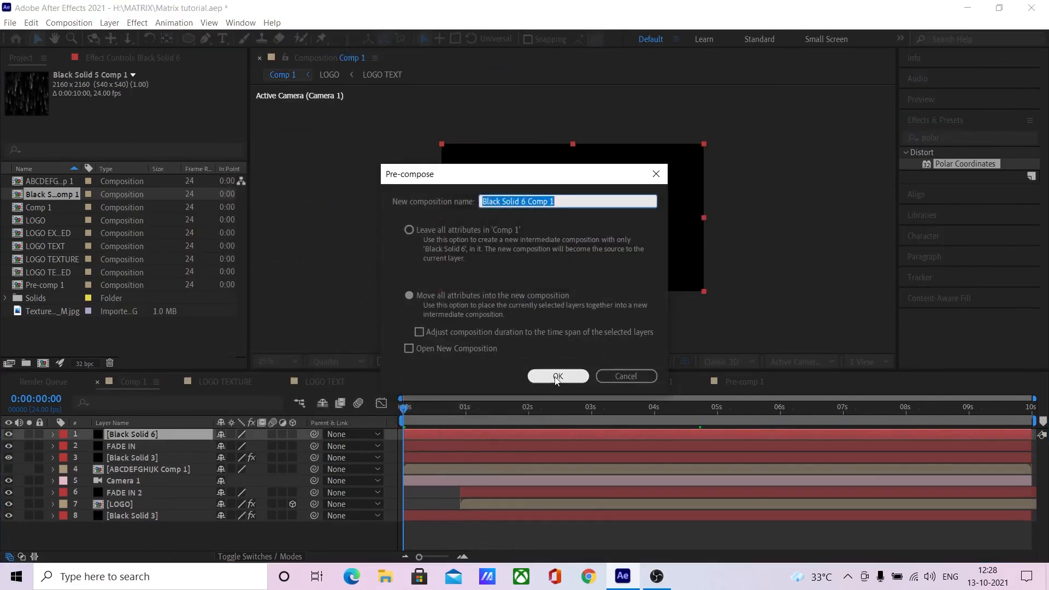
left_click(554, 376)
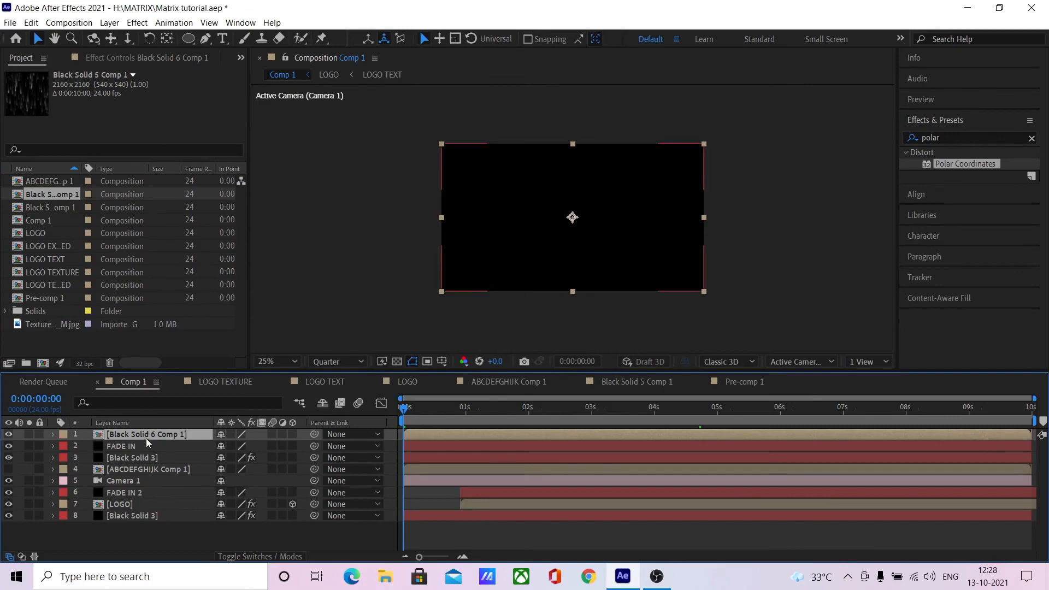
- Open the new black solid pre-composition and set its size to 3840 × 3840 px
double_click(146, 438)
left_click(69, 22)
left_click(92, 53)
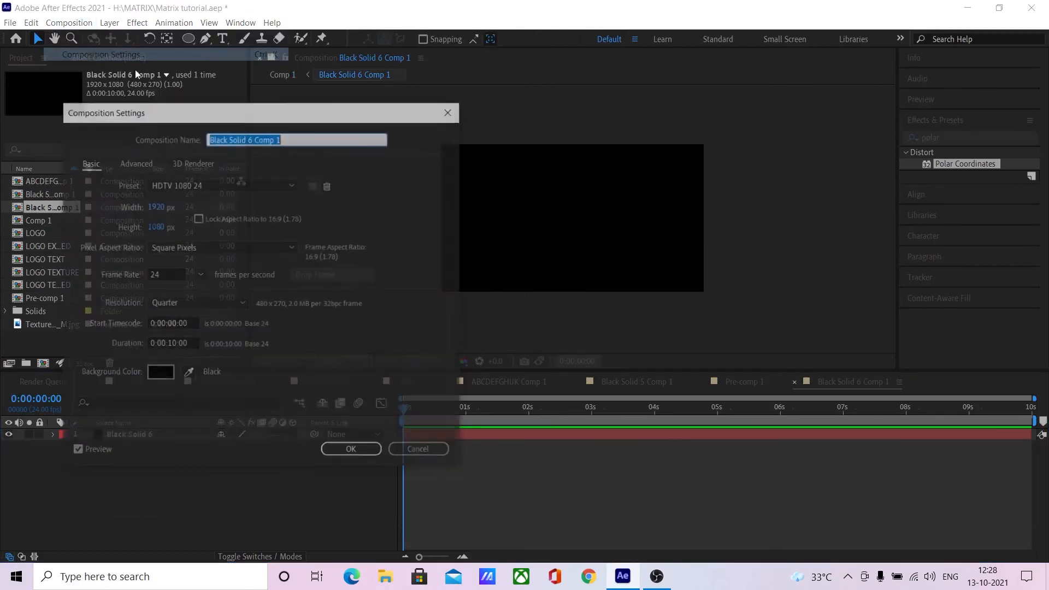
left_click(155, 206)
key("End")
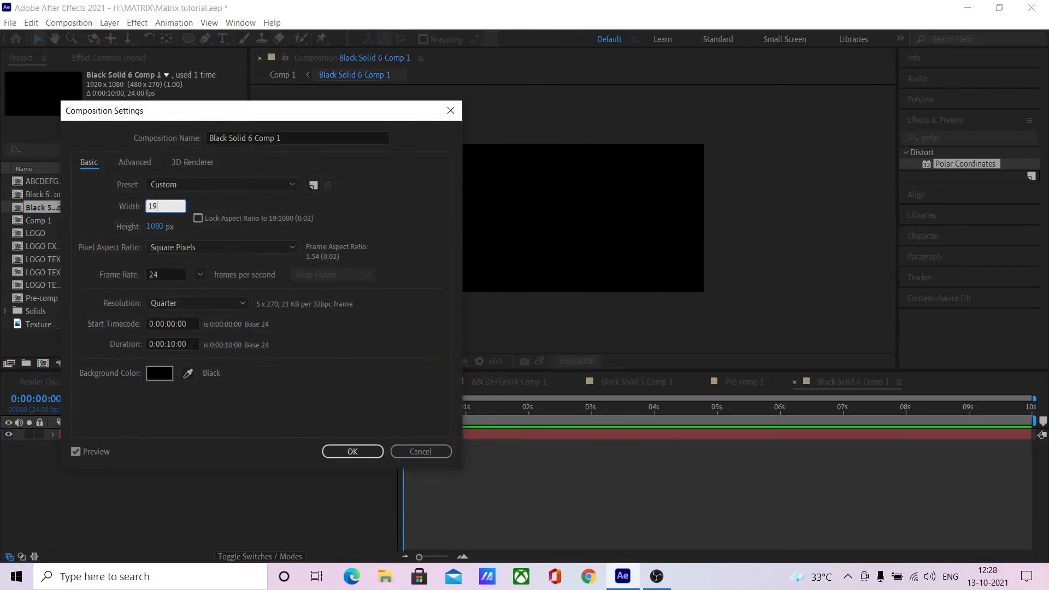
type("*")
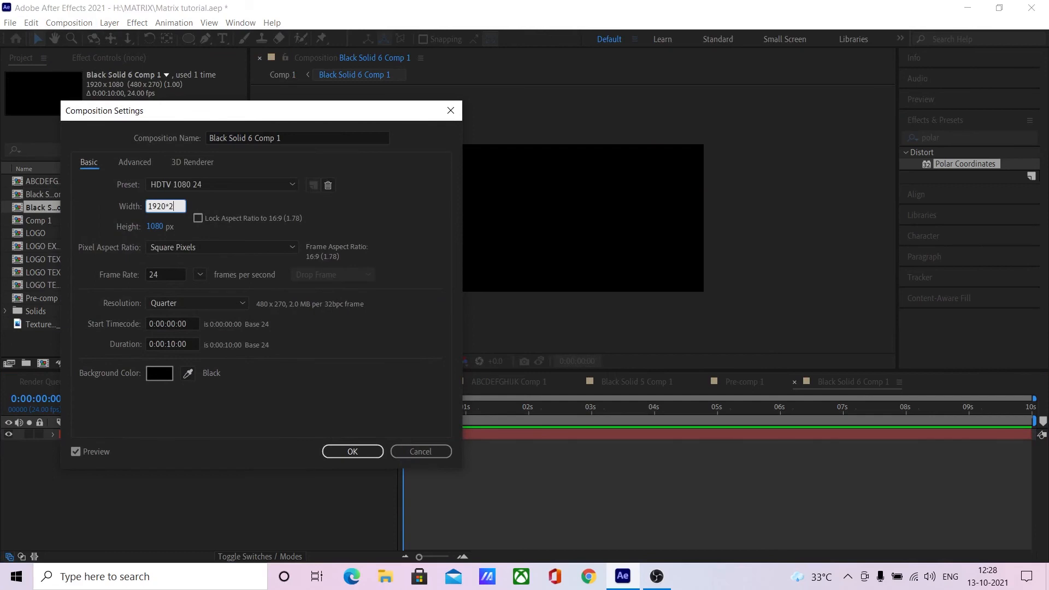
key("Return")
left_click(155, 226)
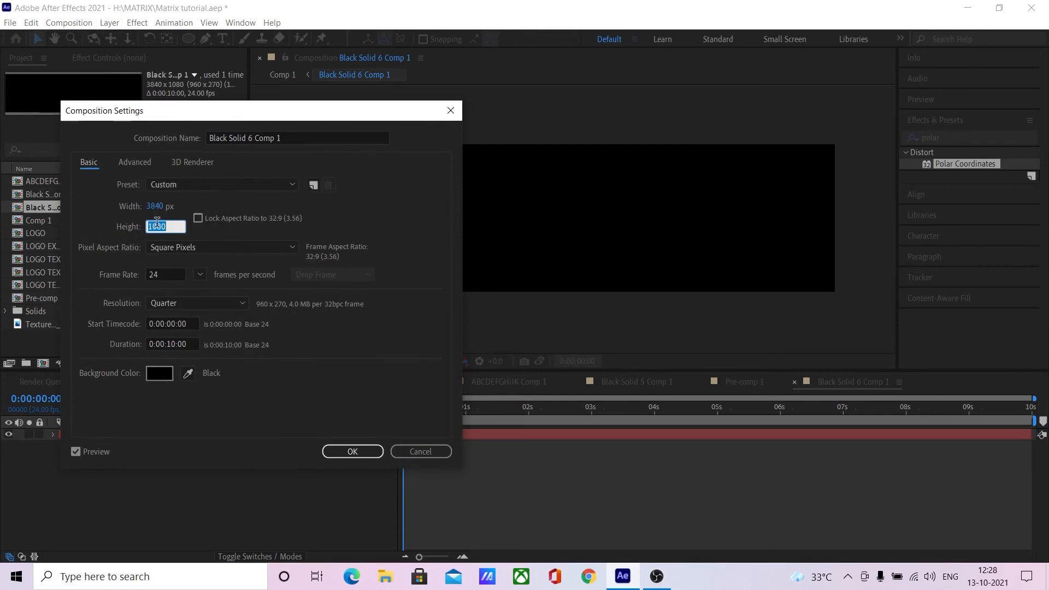
type("3840")
key("Return")
key("Return")
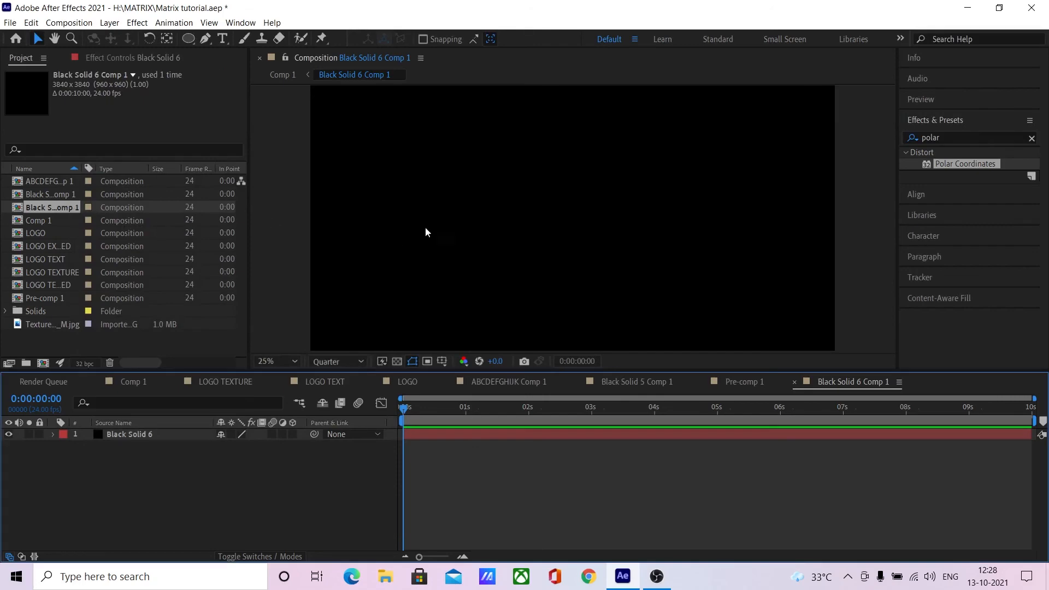
- Resize the black solid inside the pre-composition to match the composition size
key("comma")
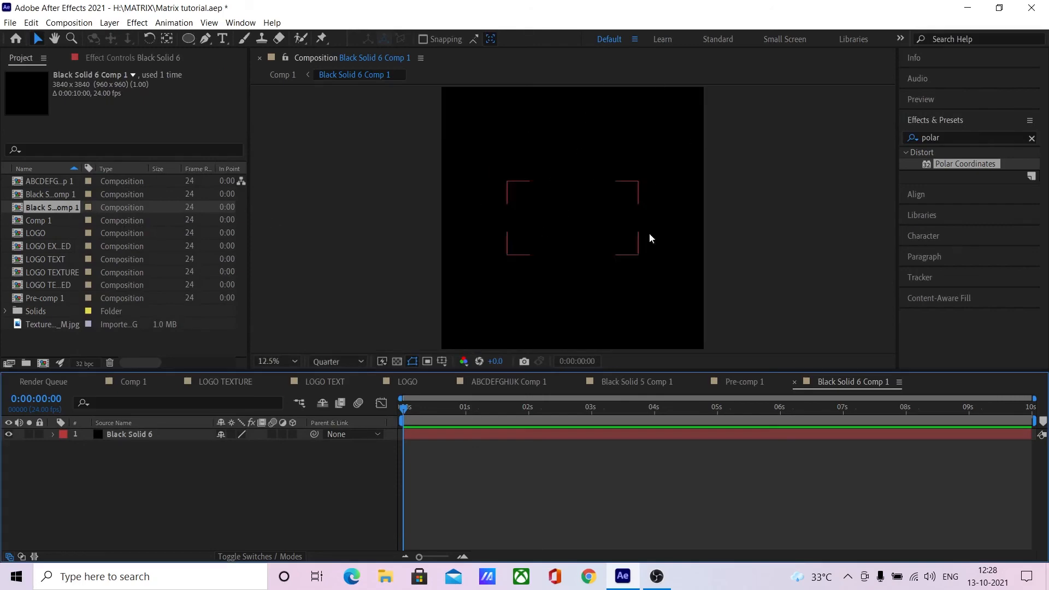
left_click(129, 434)
left_click(109, 22)
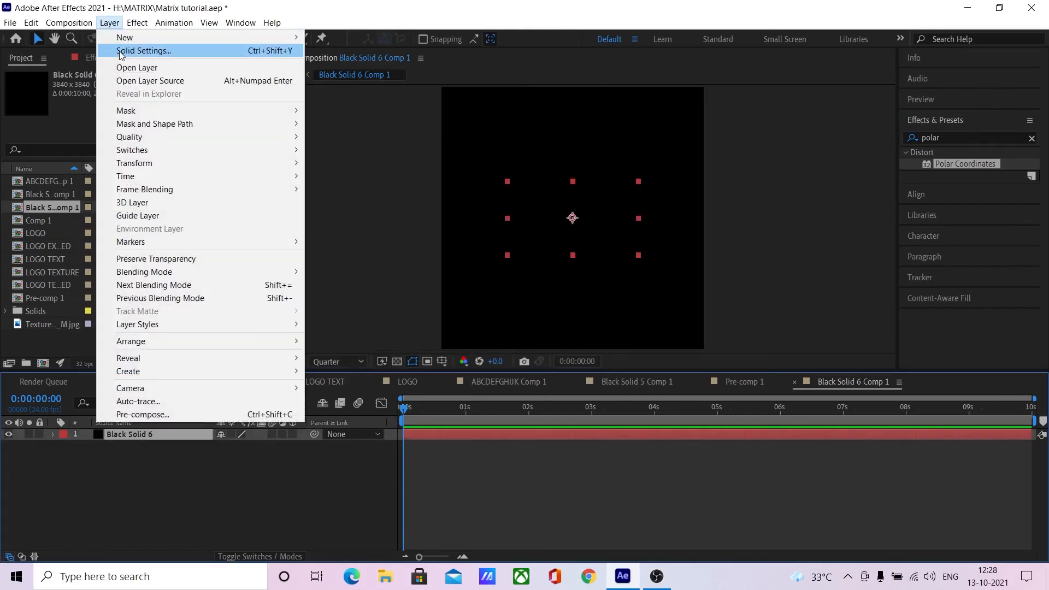
left_click(131, 48)
left_click(525, 310)
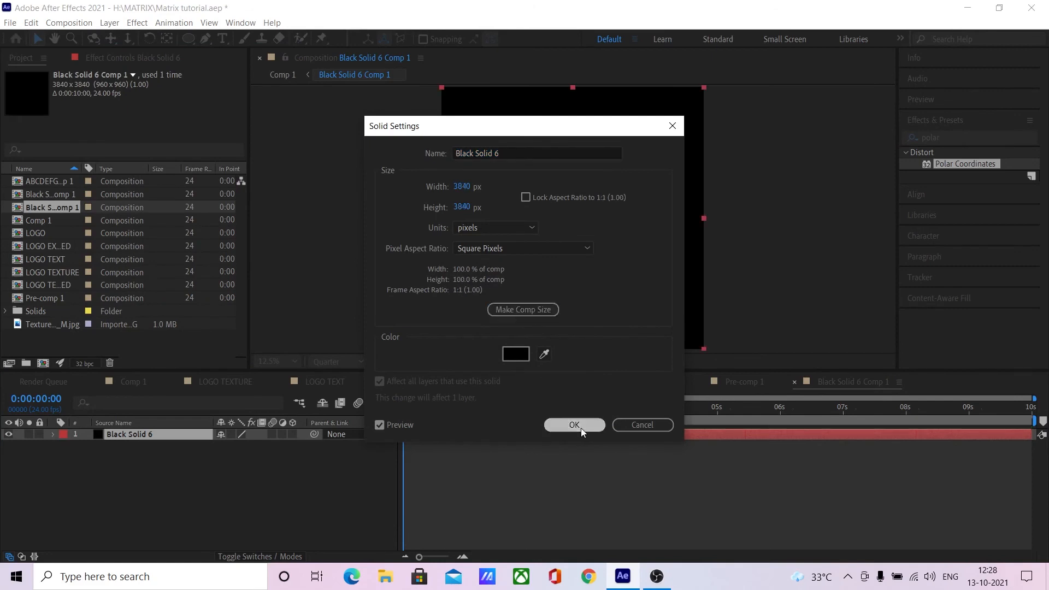
left_click(582, 427)
- Apply Fractal Noise to the black solid, with Contrast at 359 and Brightness at -113
left_click(944, 136)
type("fracta")
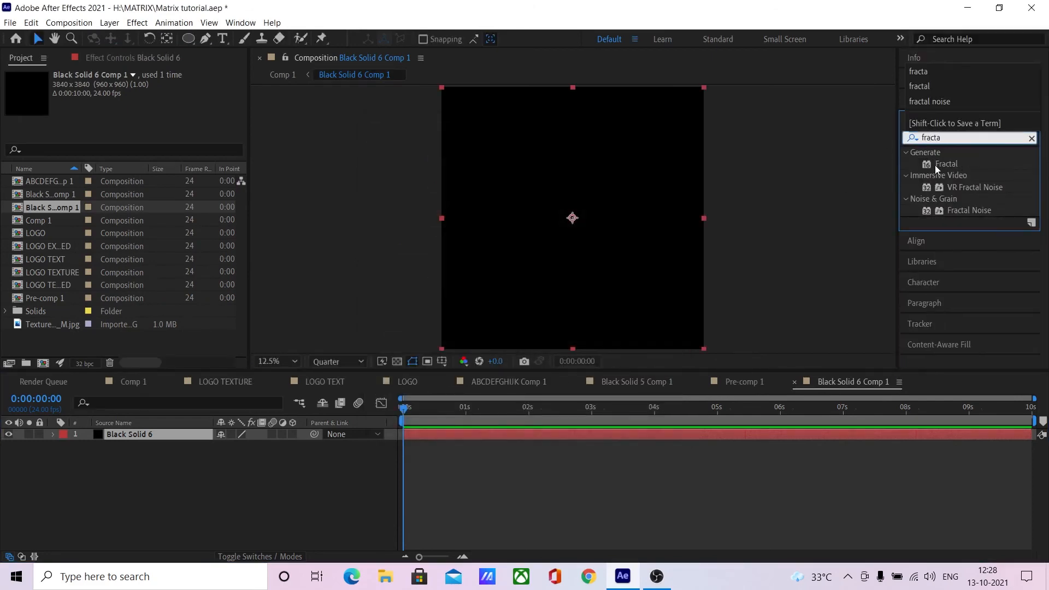
left_click_drag(970, 211, 191, 437)
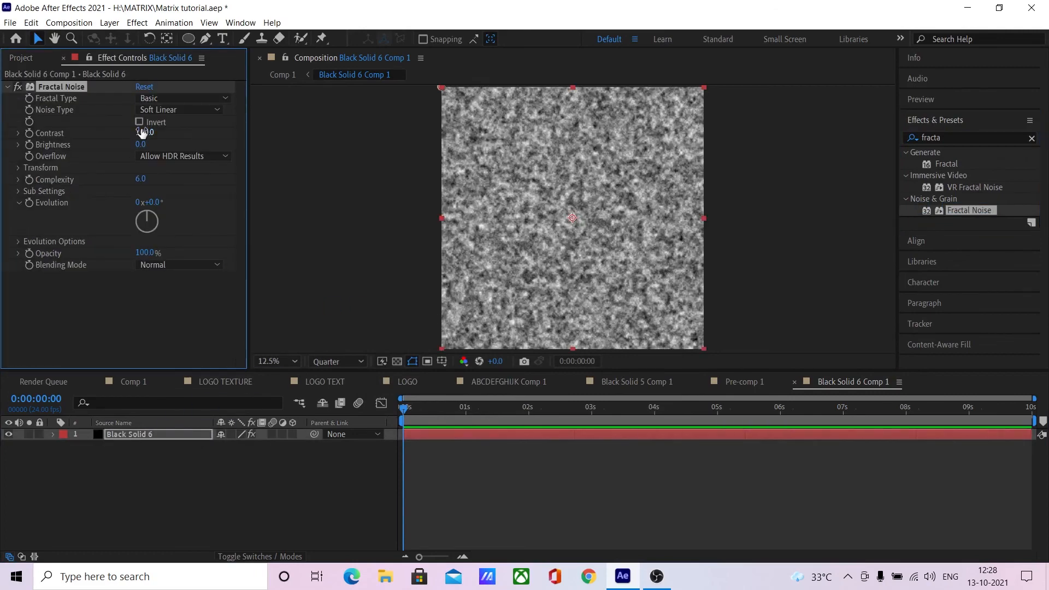
left_click_drag(142, 133, 251, 133)
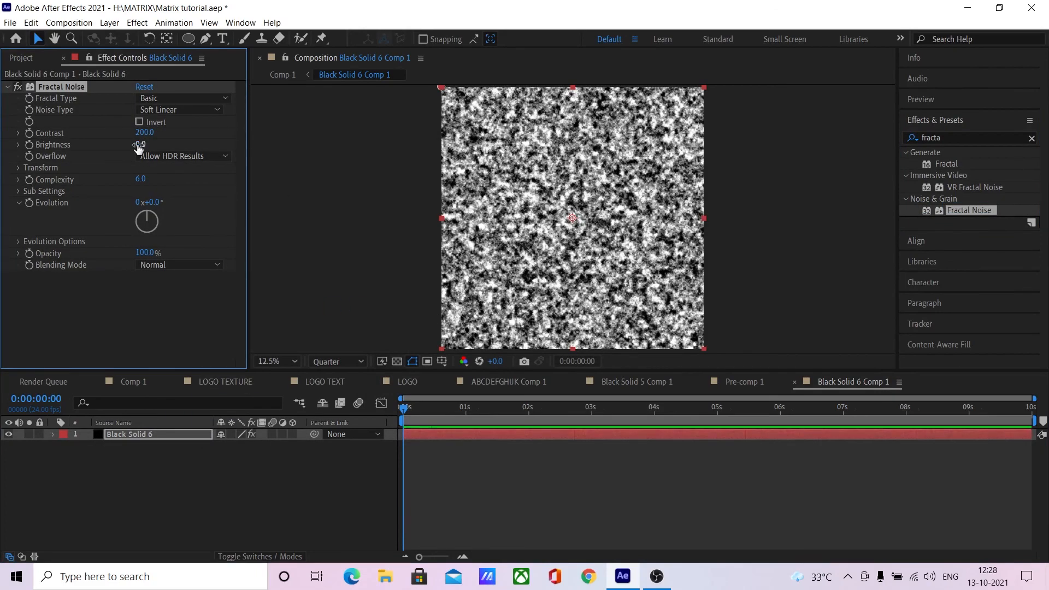
mouse_move(139, 148)
left_mouse_down()
mouse_move(90, 142)
mouse_move(219, 136)
mouse_move(122, 145)
left_mouse_up()
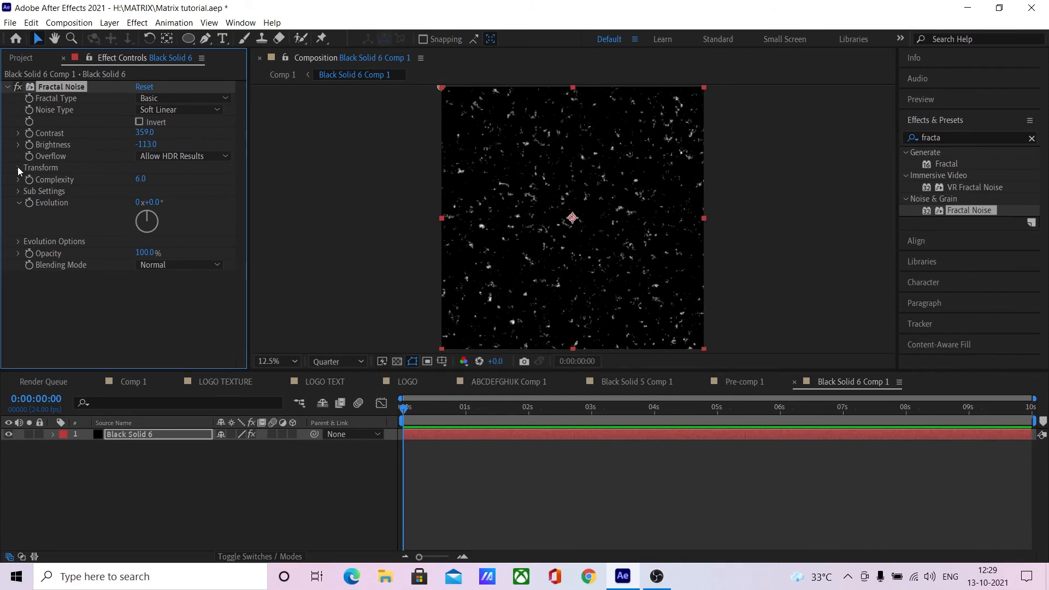
- Add CC Radial Fast Blur to the solid, with Zoom set to Brightest and Amount to 96
left_click(945, 139)
type("cc radial")
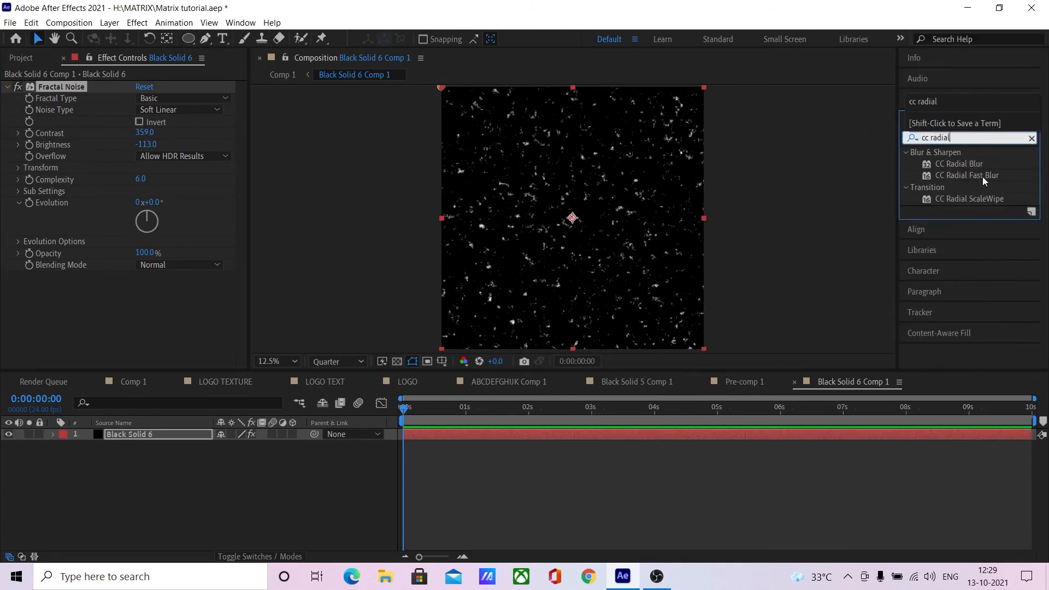
left_click_drag(983, 176, 159, 358)
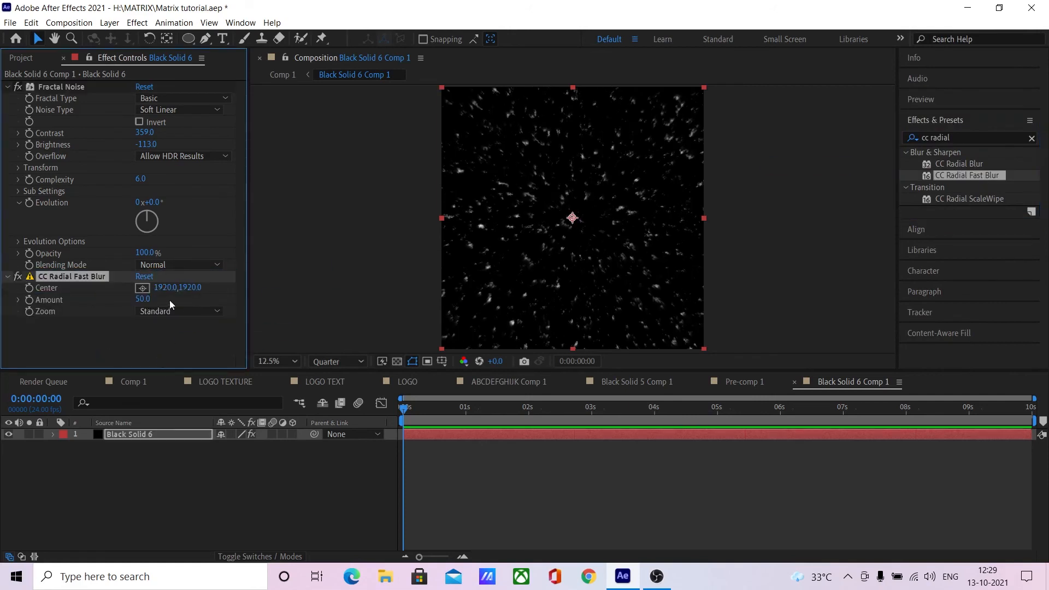
left_click(174, 311)
left_click(176, 342)
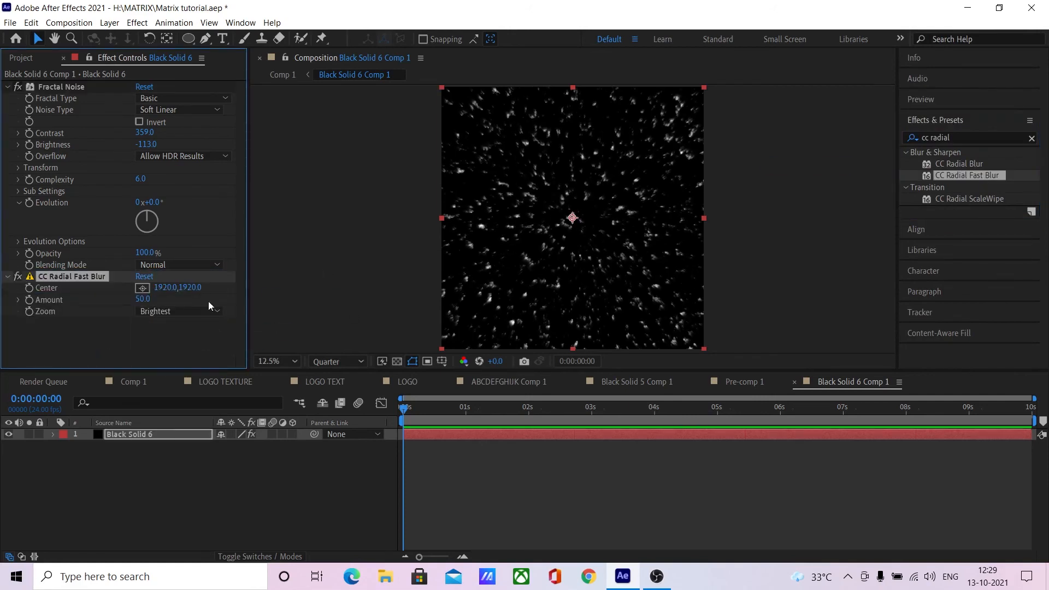
left_click_drag(141, 301, 185, 302)
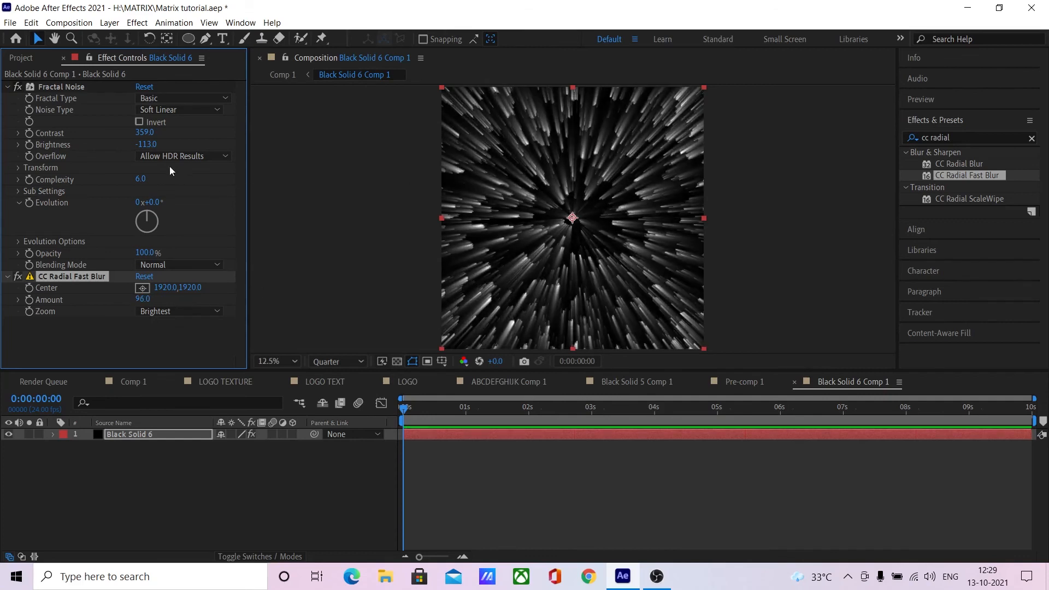
- Set the Fractal Noise Contrast to 400 and check the streaks across the whole composition
left_click_drag(146, 135, 147, 134)
left_click(147, 133)
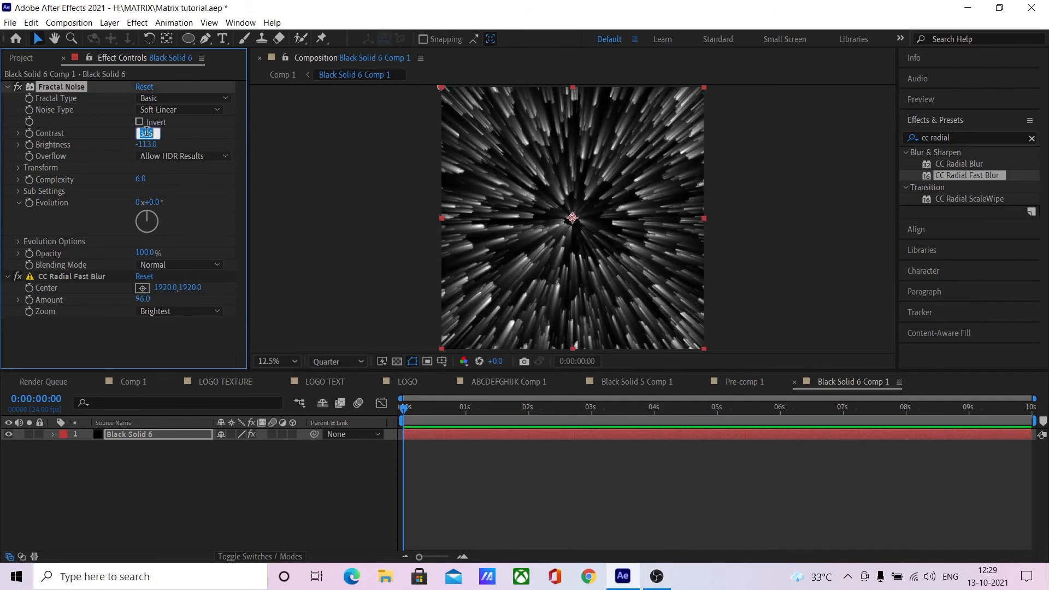
key("Return")
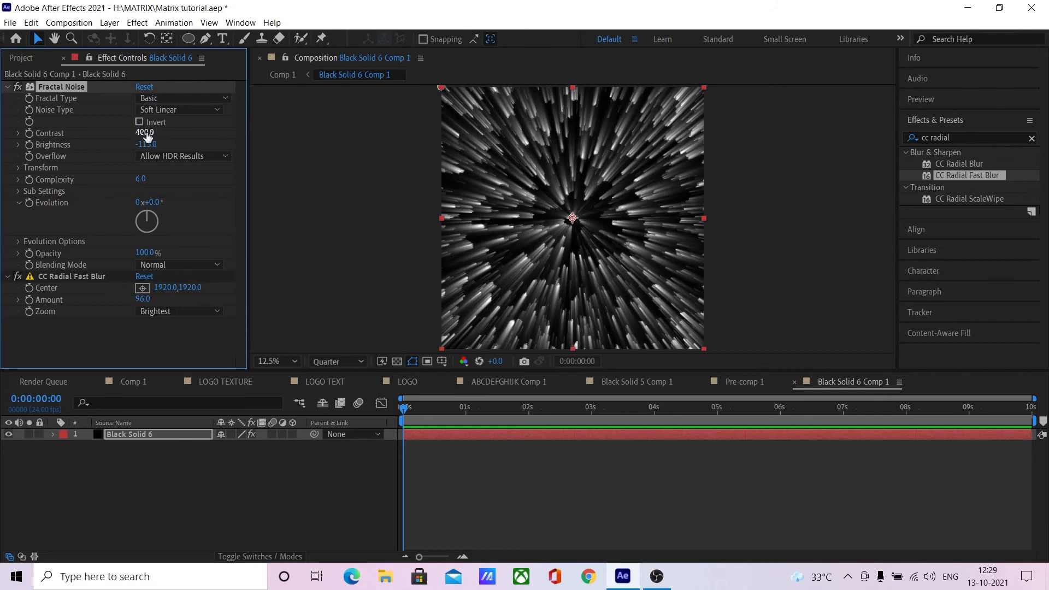
key("comma")
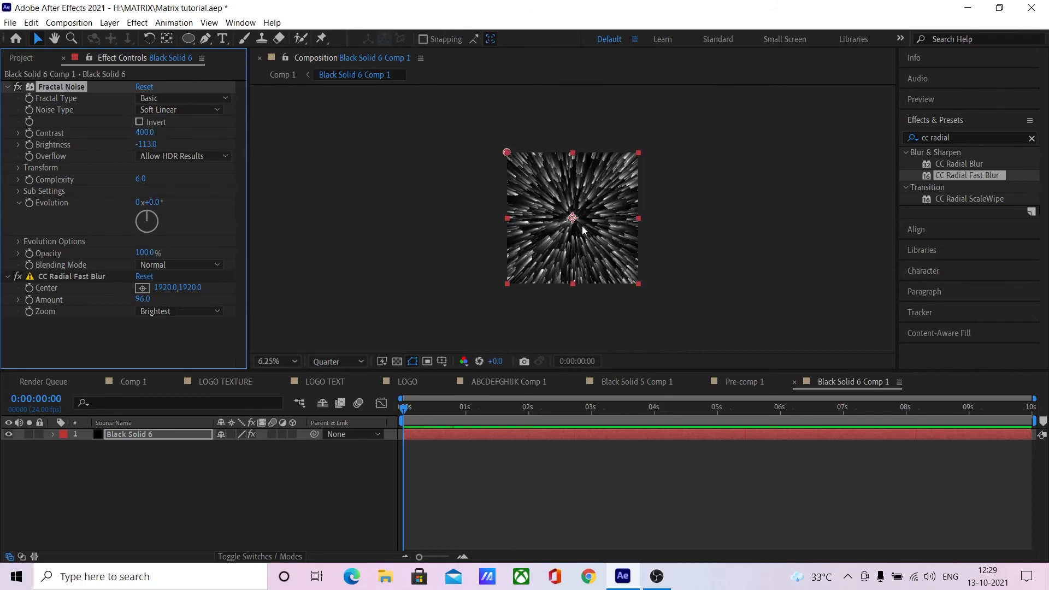
key("period")
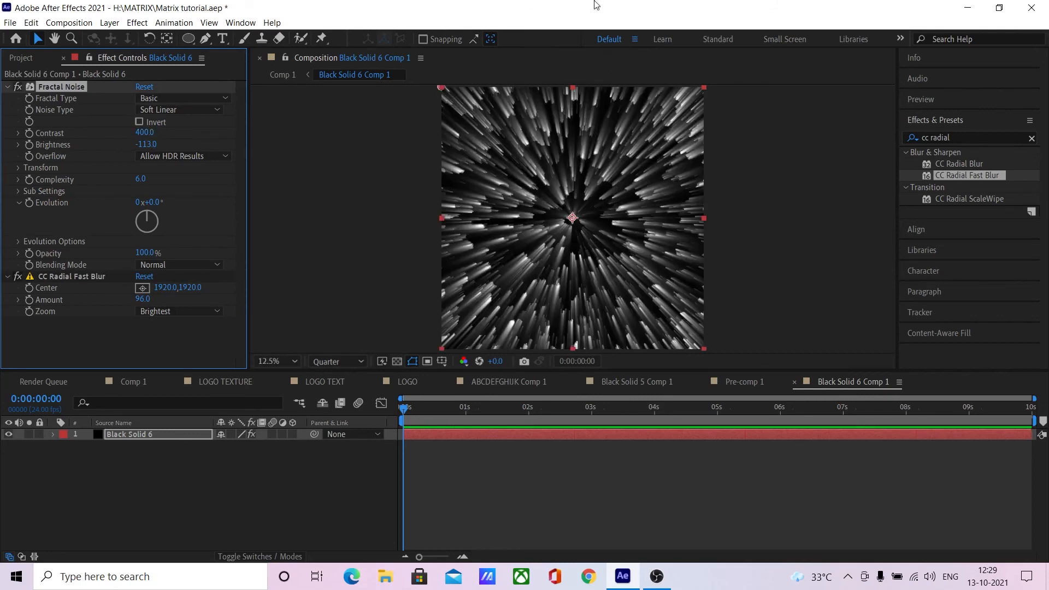
key("Return")
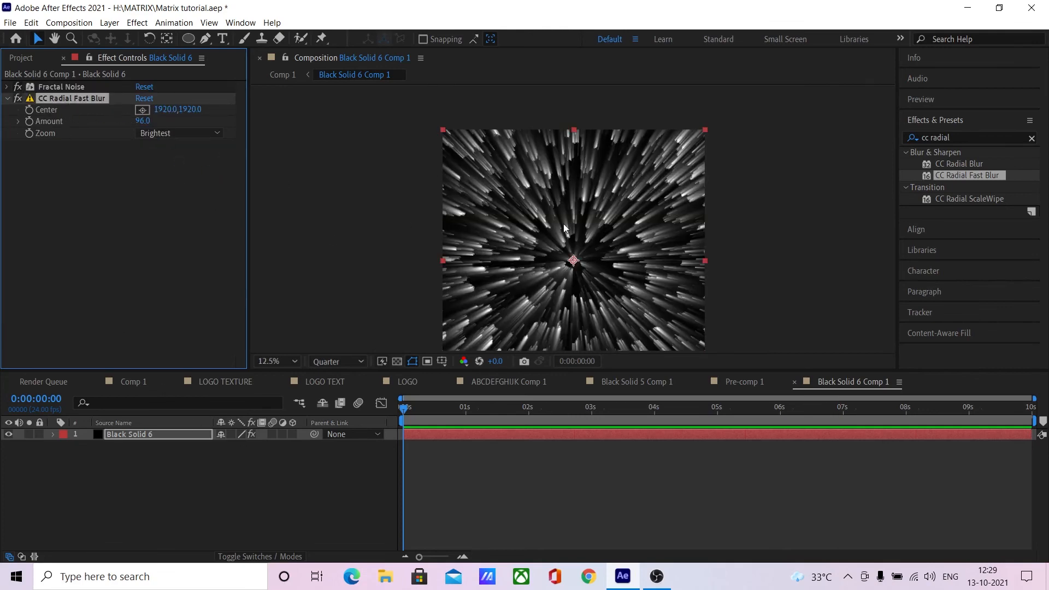
- Try moving the CC Radial Fast Blur center far above the solid, to about 1808, -6072
left_click(143, 110)
left_click(574, 110)
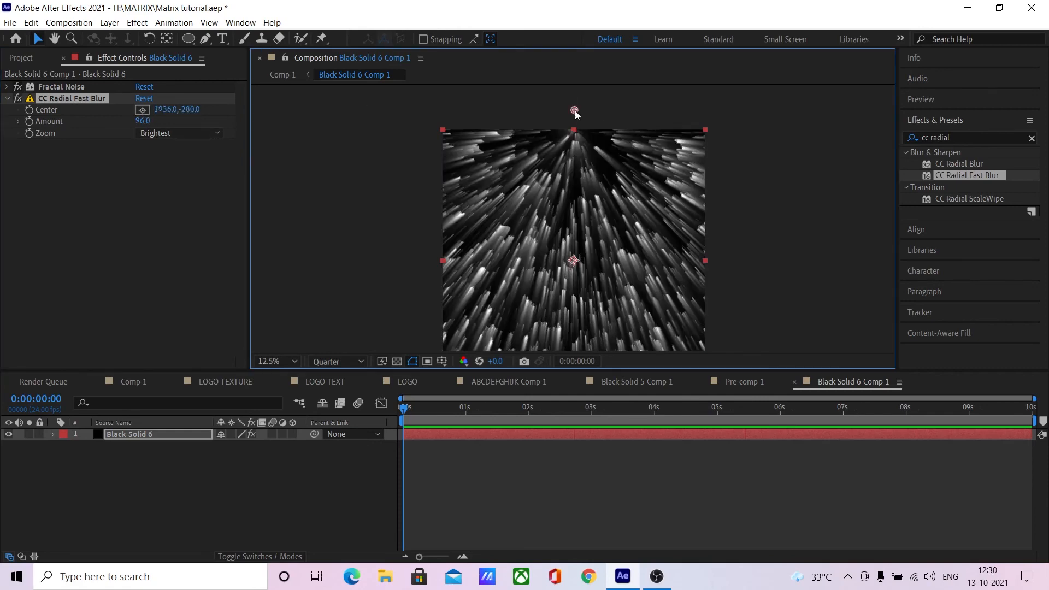
key("comma")
left_click_drag(575, 160, 575, 112)
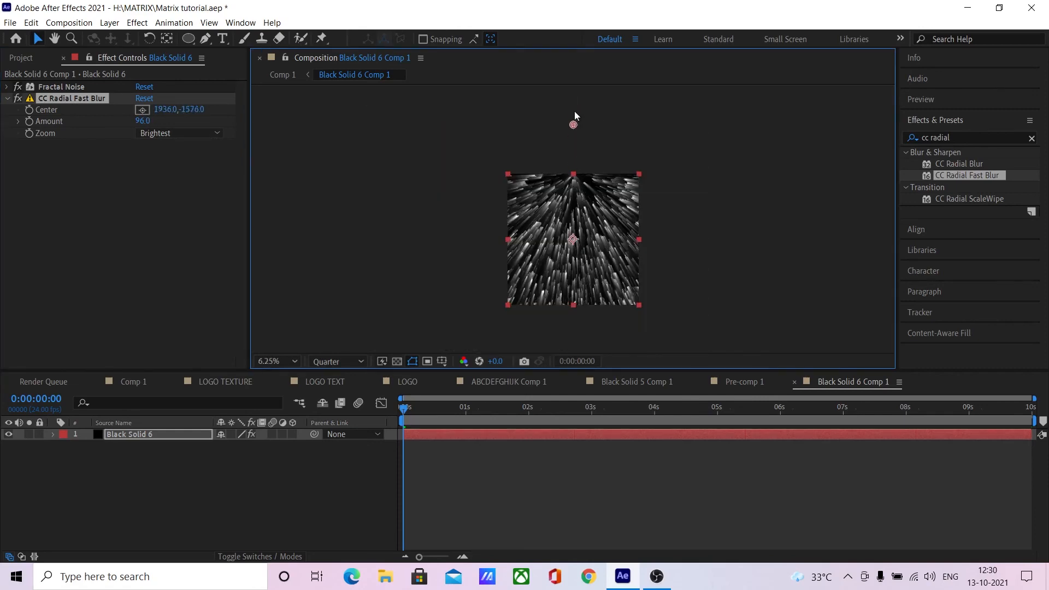
left_click_drag(576, 27, 579, 88)
left_click_drag(622, 146, 611, 258)
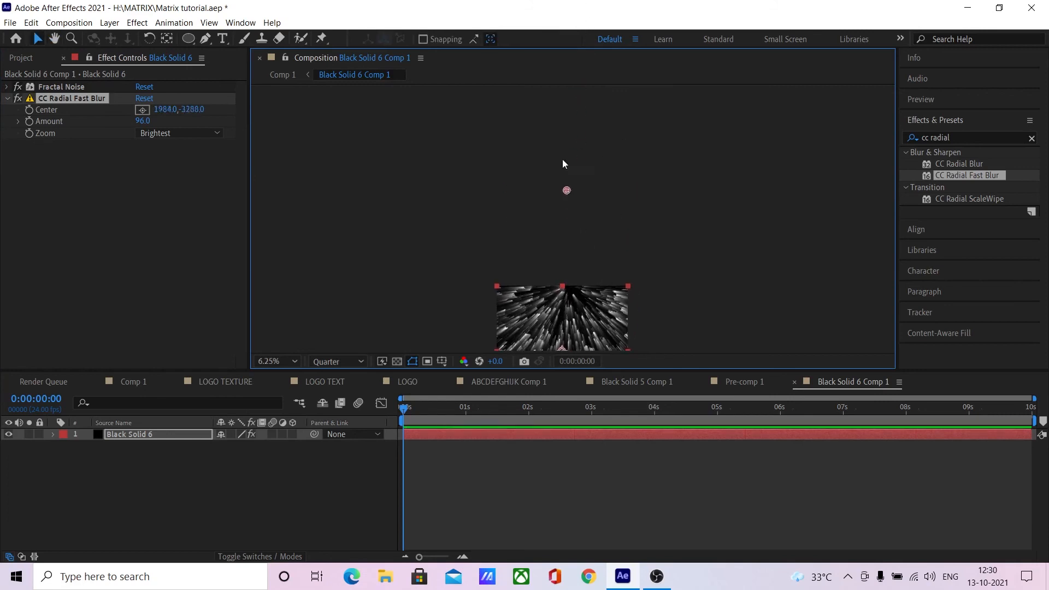
left_click_drag(563, 160, 562, 95)
left_click_drag(627, 230, 634, 95)
scroll(580, 202, "up", 2)
scroll(583, 209, "down", 1)
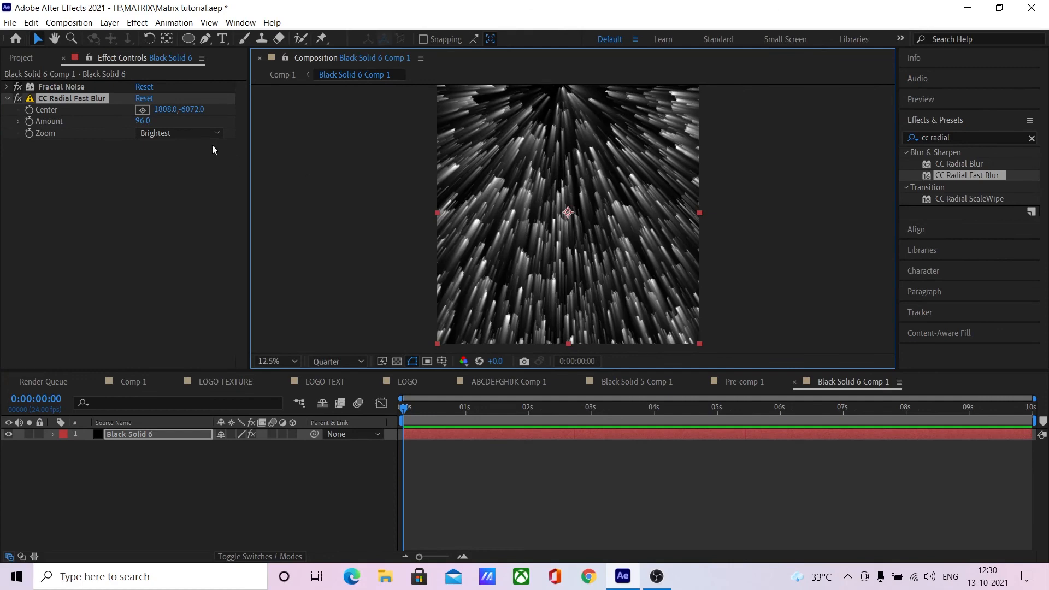
- Reset the CC Radial Fast Blur to recentre it, with Amount at 96 and Zoom set to Brightest
left_click(145, 99)
left_click(144, 120)
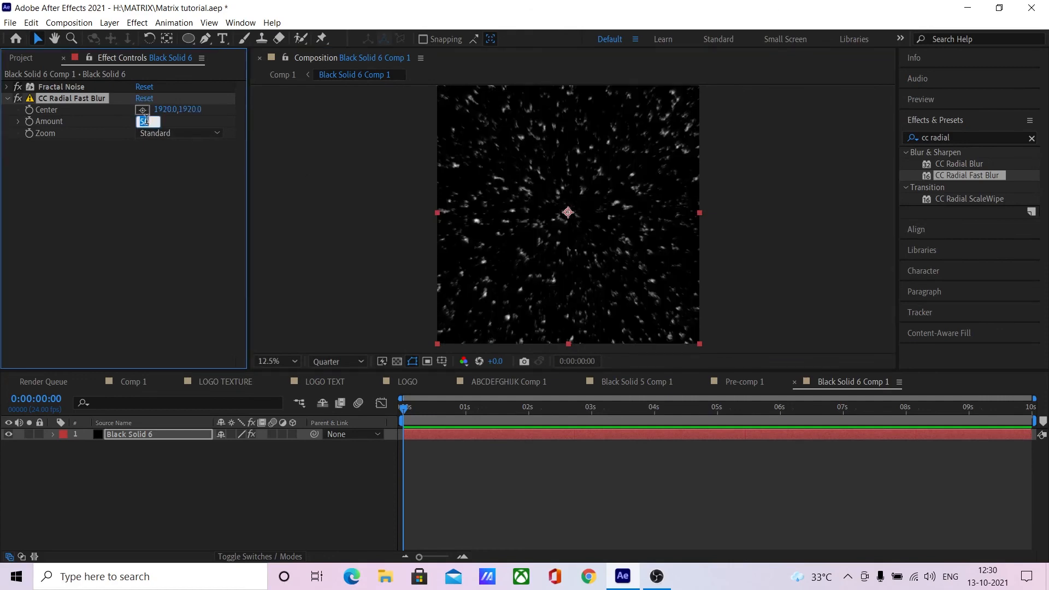
type("96")
key("Return")
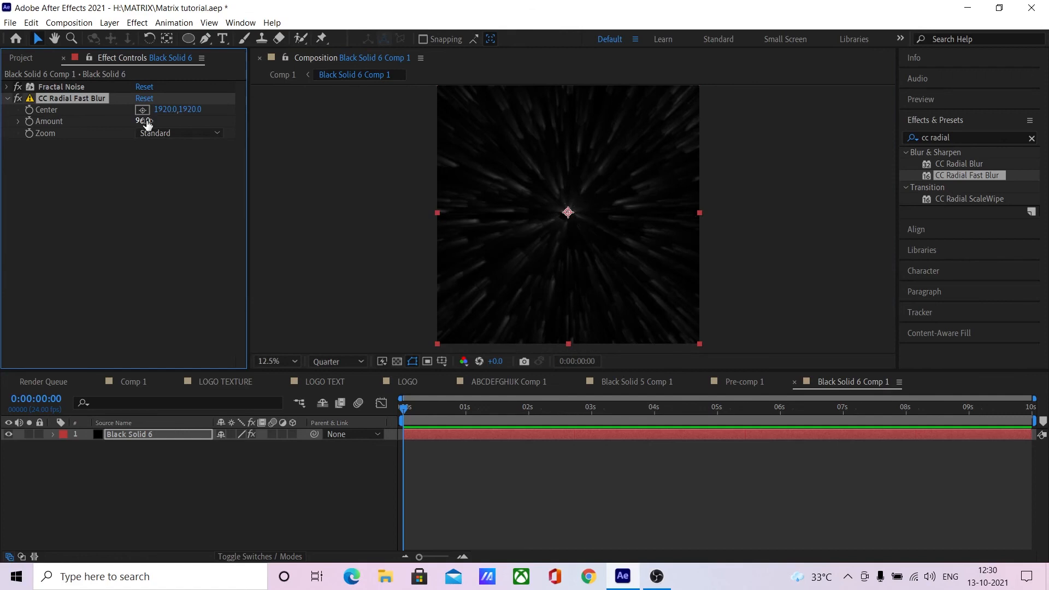
left_click(182, 136)
left_click(175, 159)
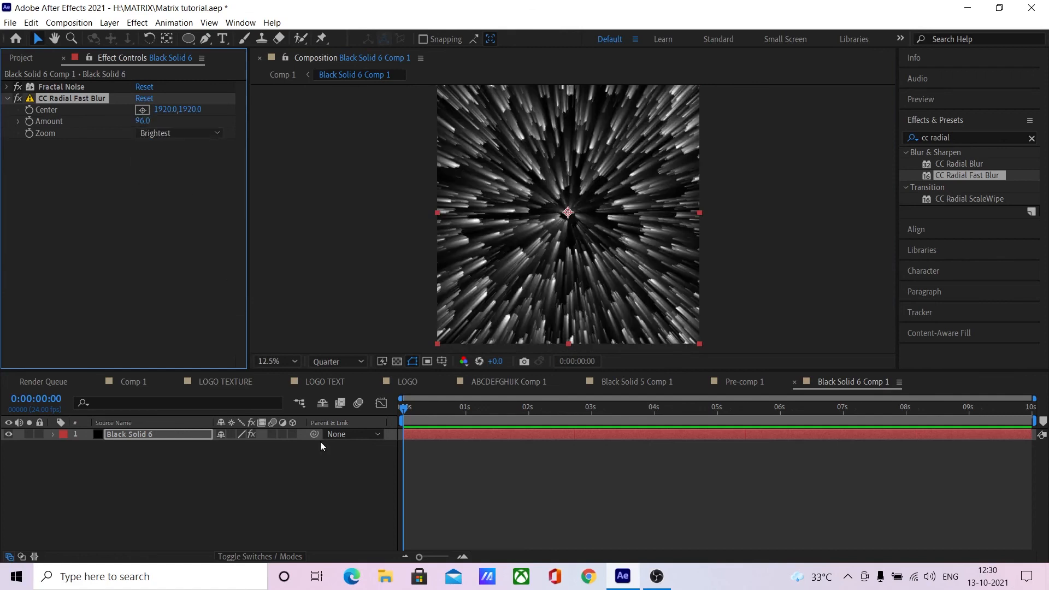
- Add an adjustment layer above the solid with Polar Coordinates set to Polar to Rect and Interpolation at 100%
right_click(223, 494)
mouse_move(250, 351)
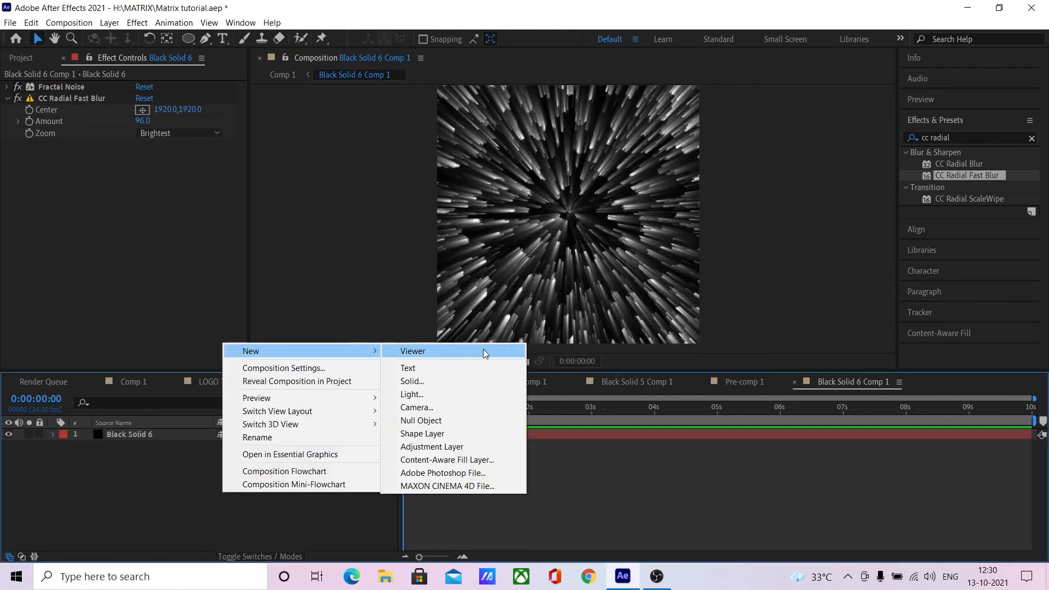
left_click(437, 446)
left_click_drag(966, 137, 826, 141)
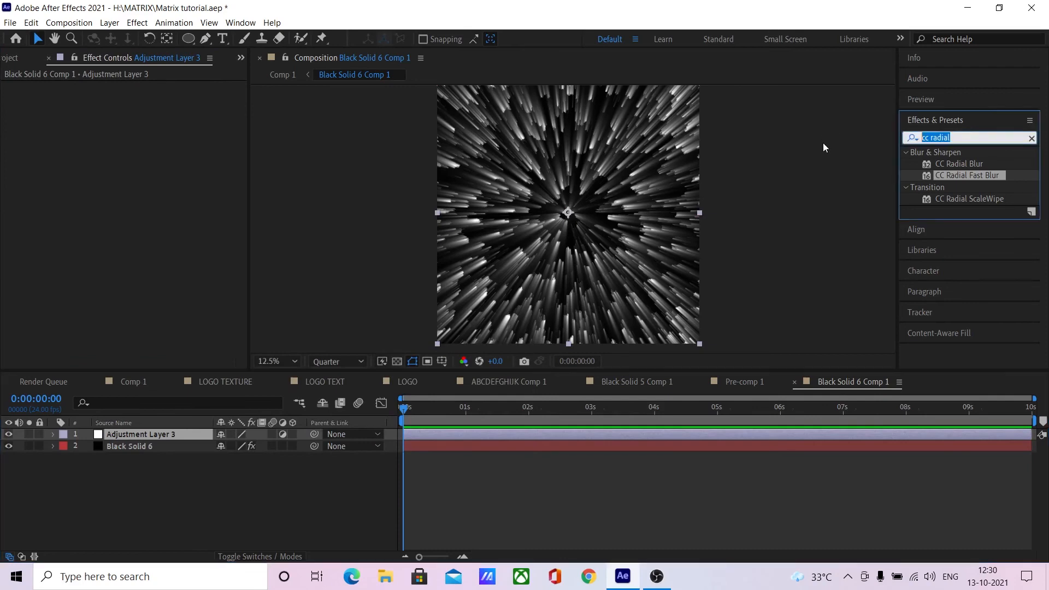
type("polar")
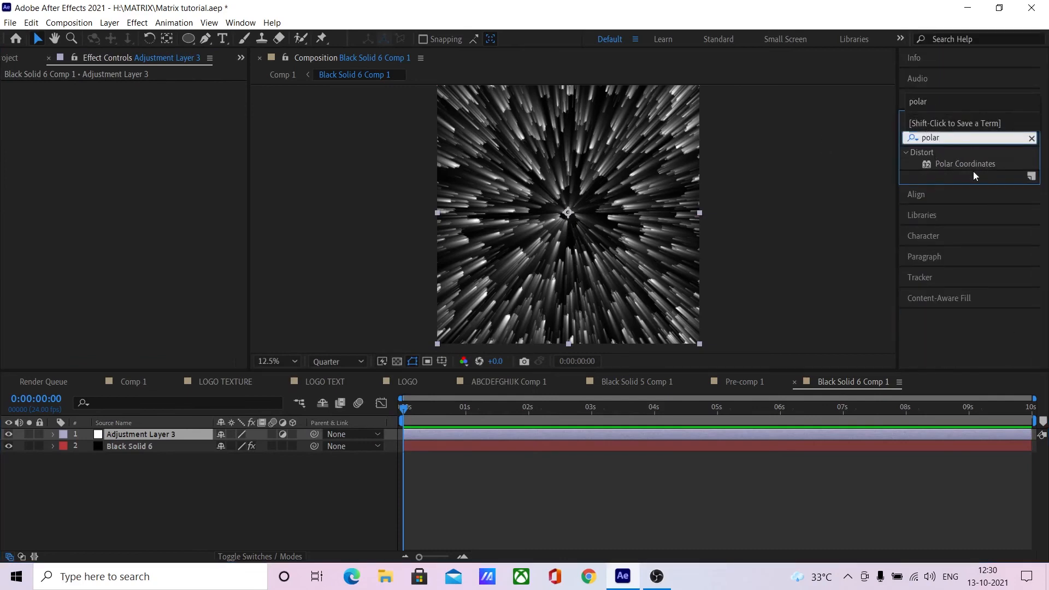
left_click_drag(966, 169, 137, 434)
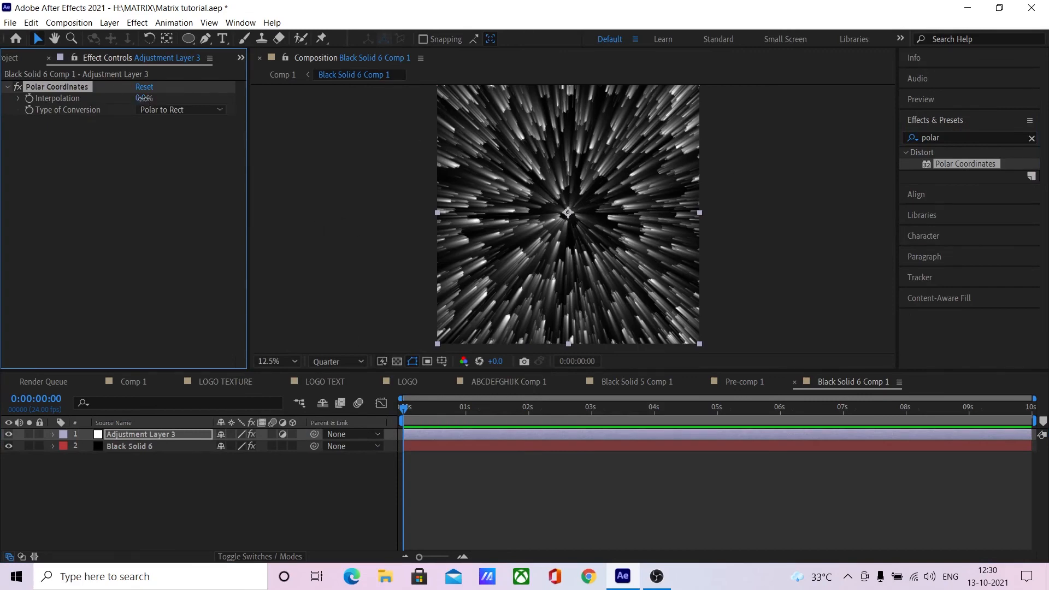
left_click_drag(144, 99, 257, 109)
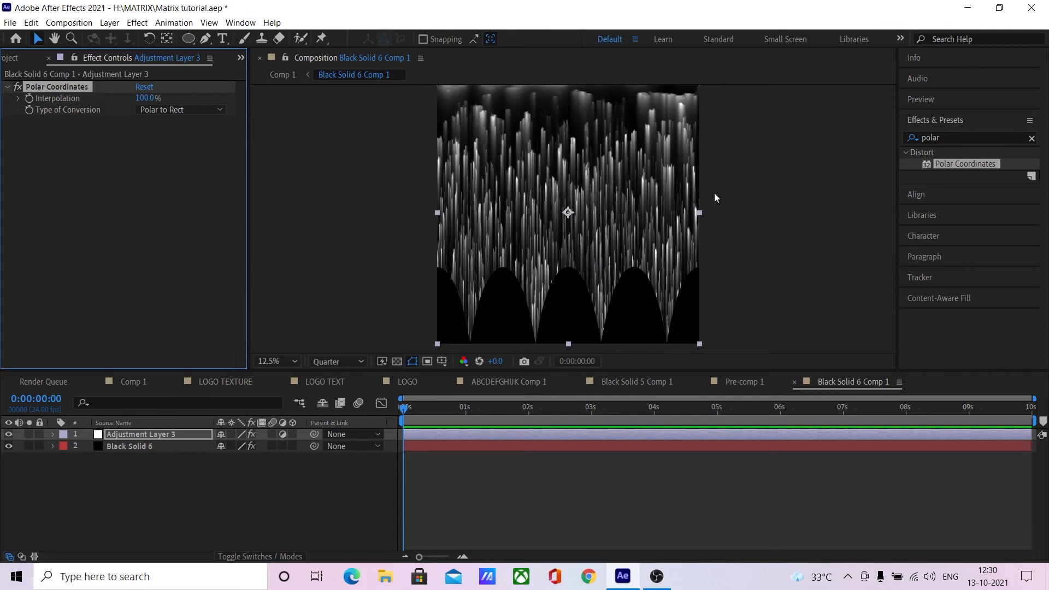
- Pre-compose the adjustment layer and black solid under the default name and rotate the resulting layer 180 degrees
left_click_drag(150, 457, 140, 431)
key("ctrl+shift+c")
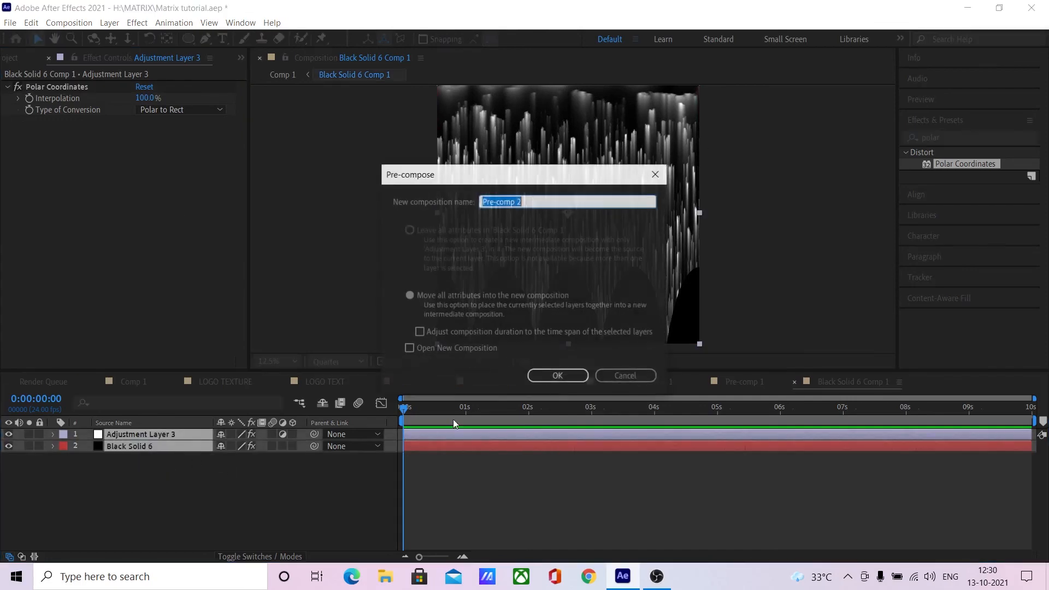
left_click(553, 374)
key("r")
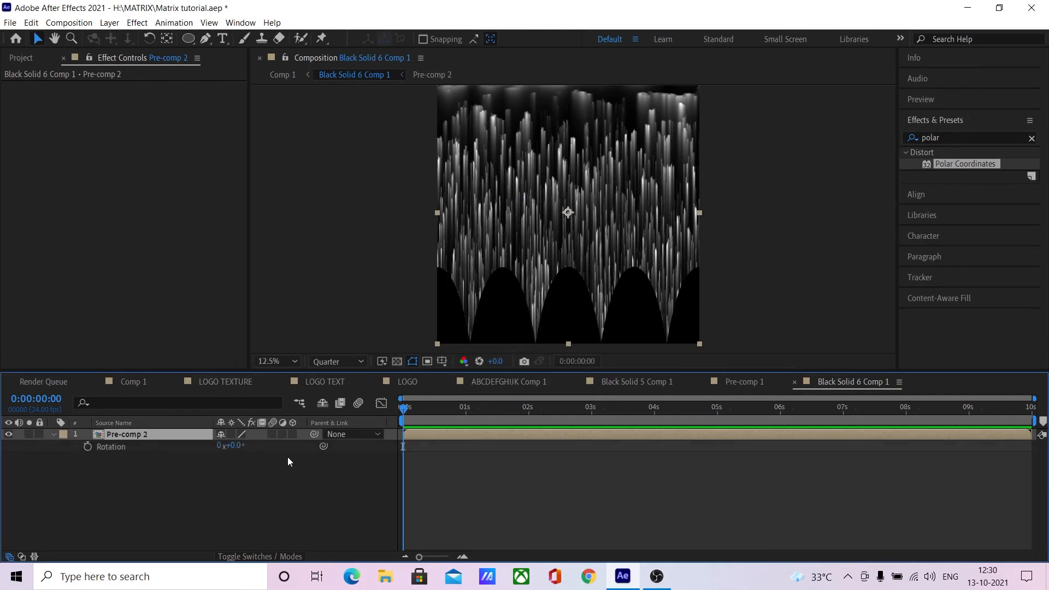
left_click(237, 446)
type("180")
key("Return")
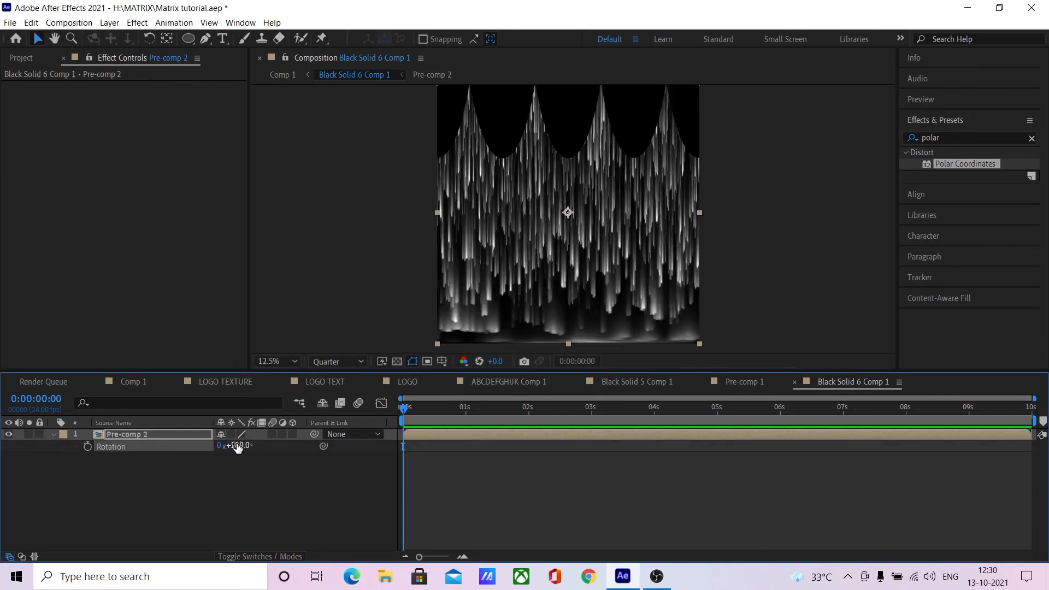
- In Comp 1, make the Black Solid 6 Comp 1 layer 3D and move it beneath all other layers
left_click(131, 382)
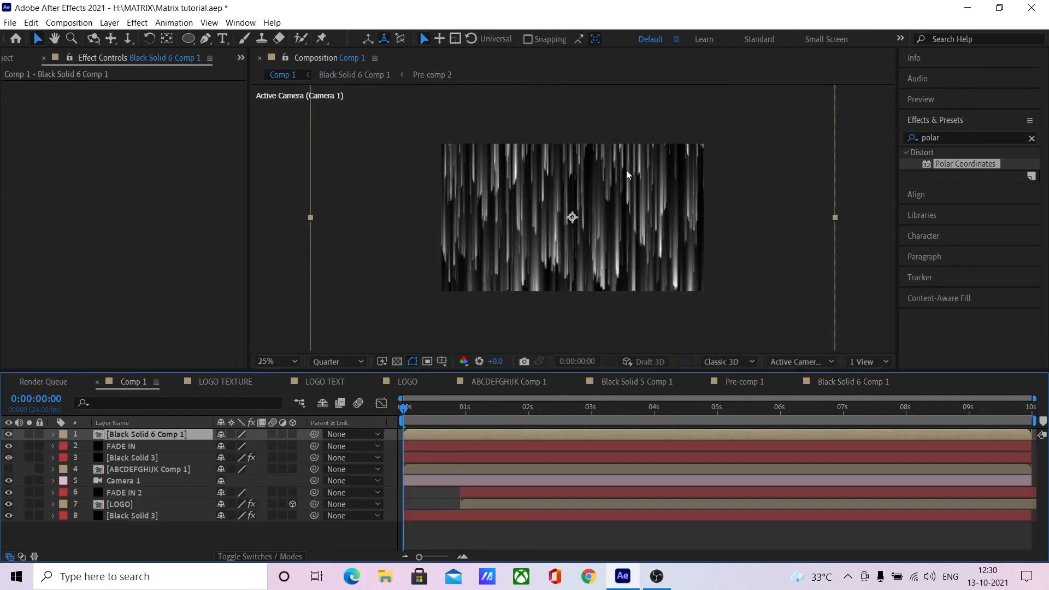
left_click(615, 219)
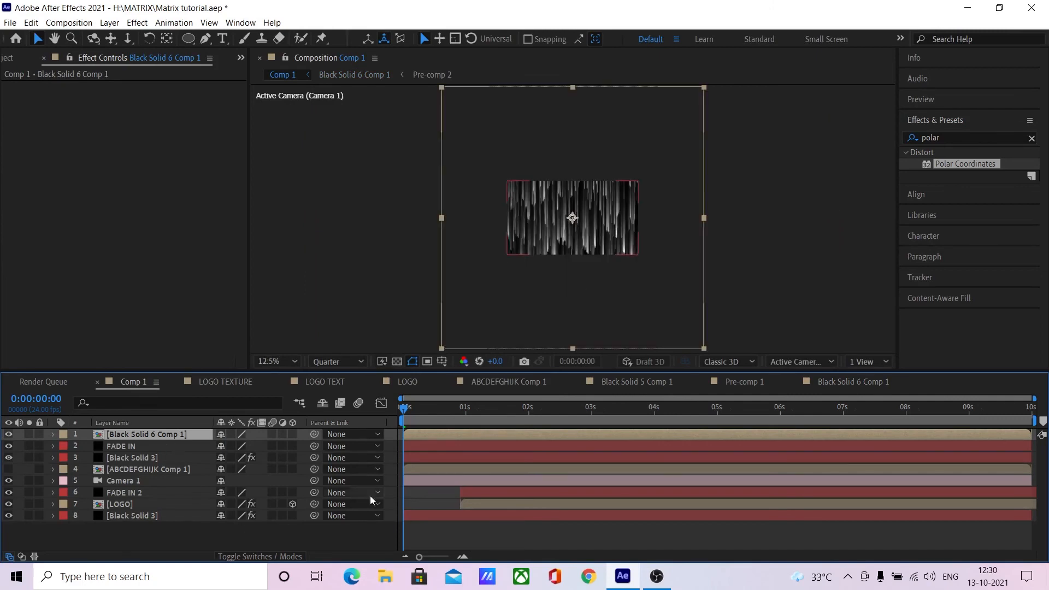
left_click(293, 434)
left_click_drag(150, 435, 144, 524)
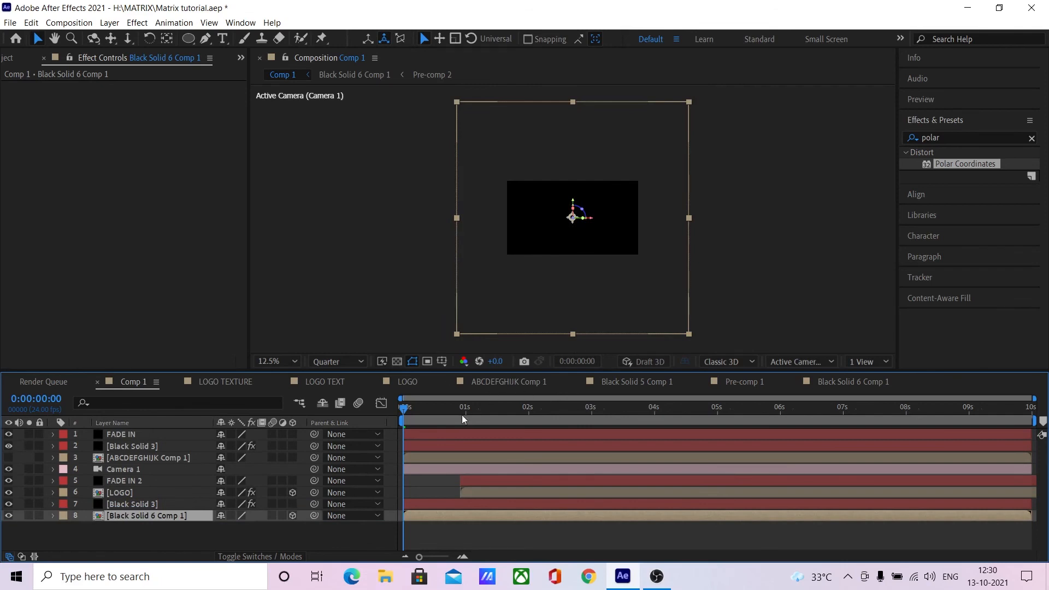
- At 0:00:01:11, show two views of the composition and push the streak layer back in depth behind the logo
left_click_drag(462, 415, 494, 415)
key("period")
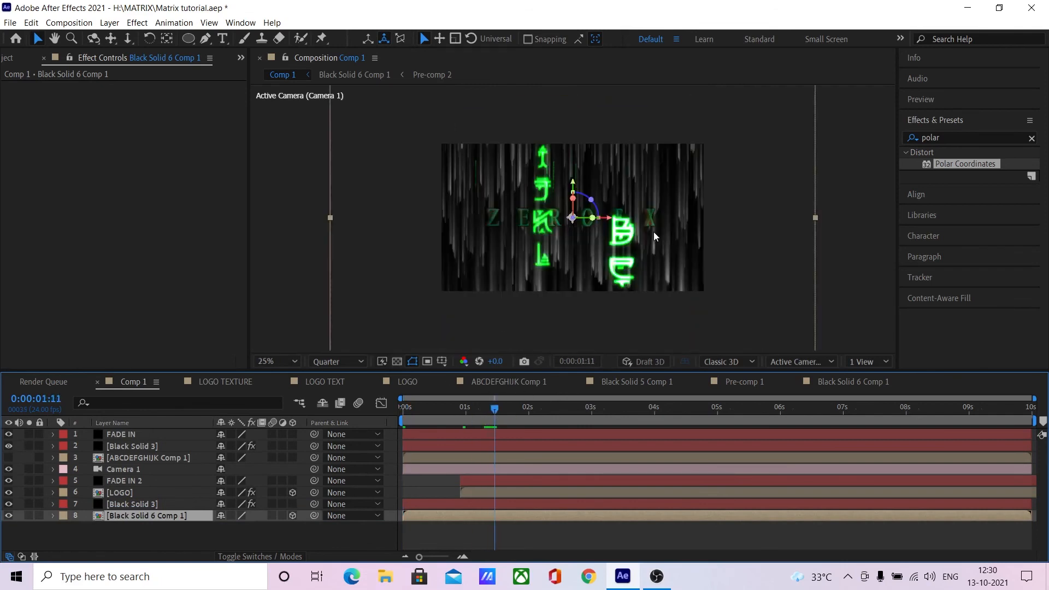
key("comma")
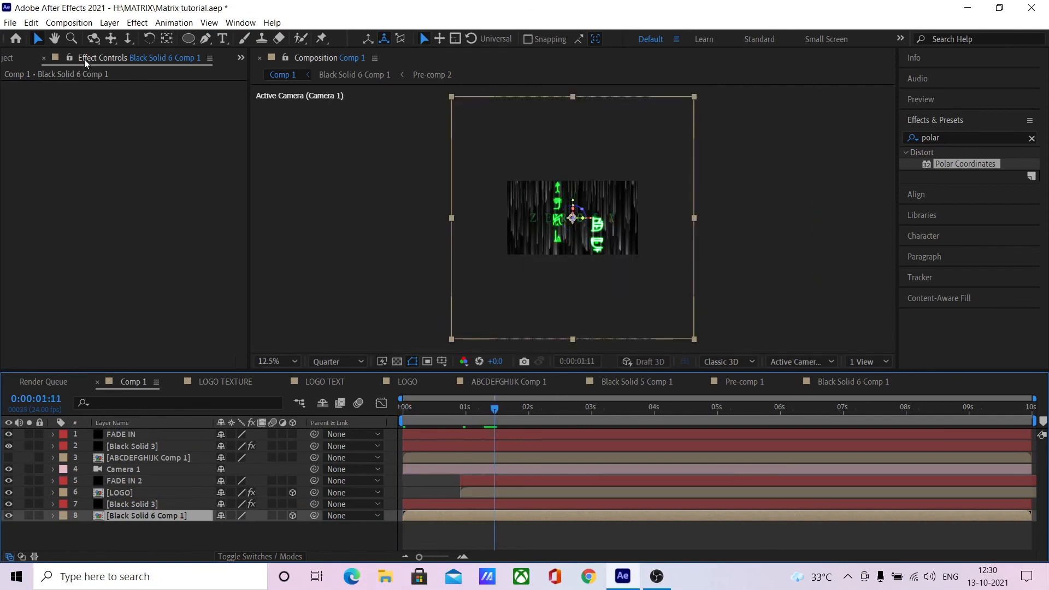
left_click(861, 361)
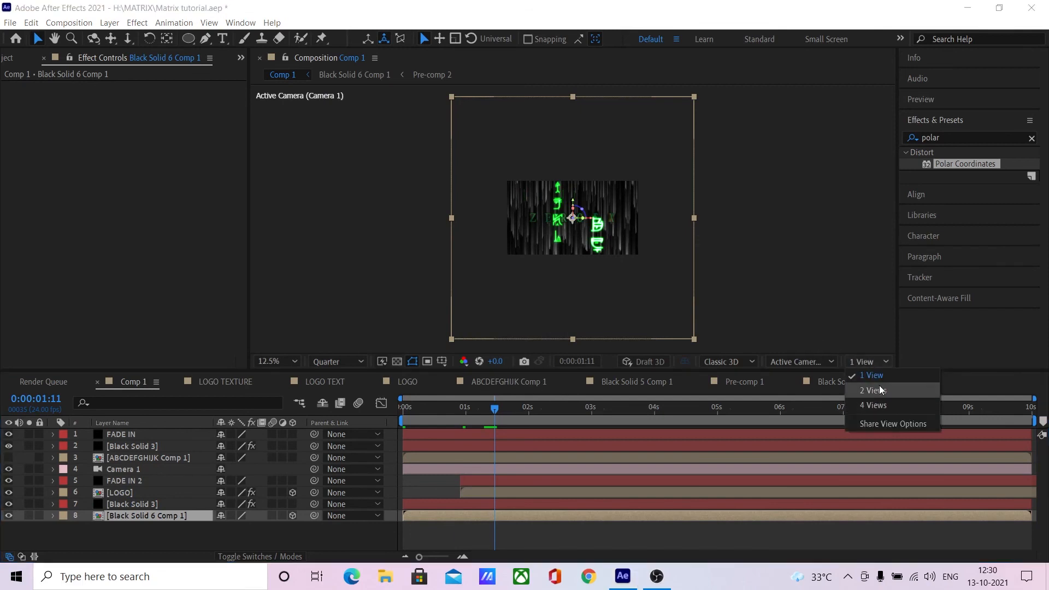
left_click(880, 385)
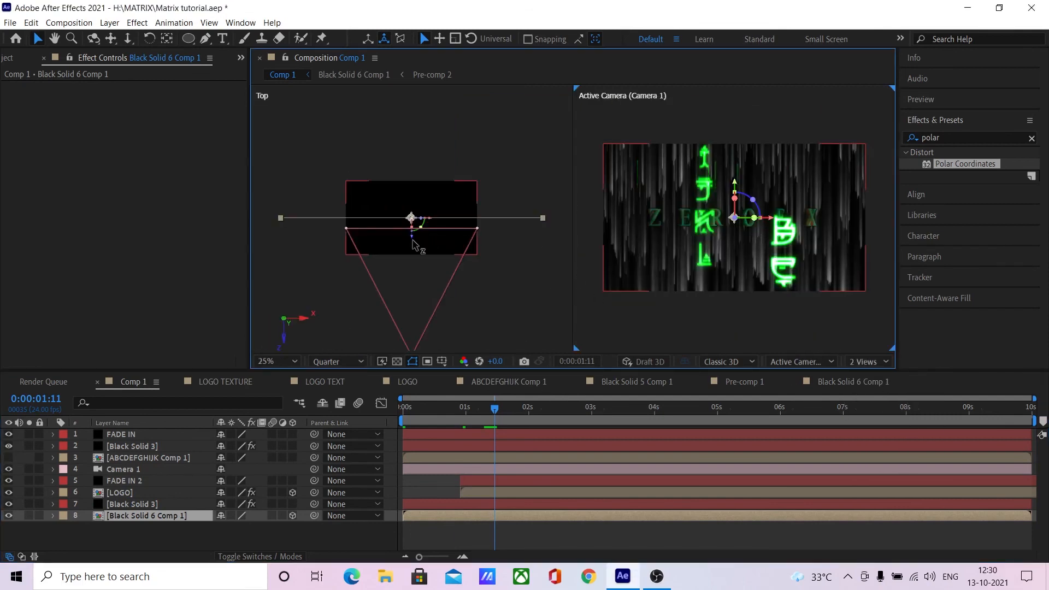
left_click_drag(417, 224, 429, 66)
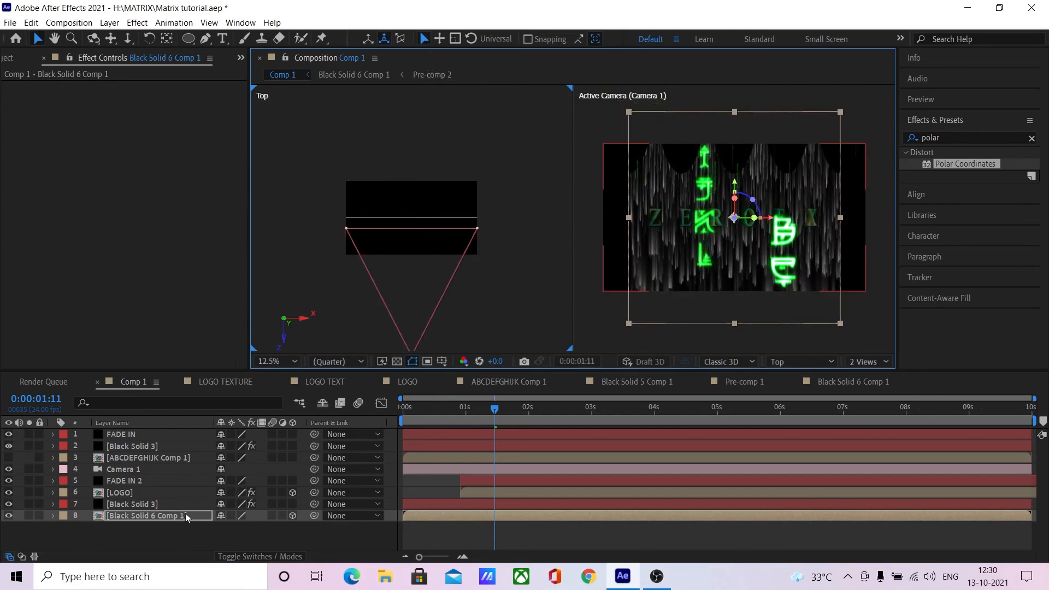
- Scale the streak layer to 158% and set its position to 960, 255, 2608
left_click(183, 514)
key("s")
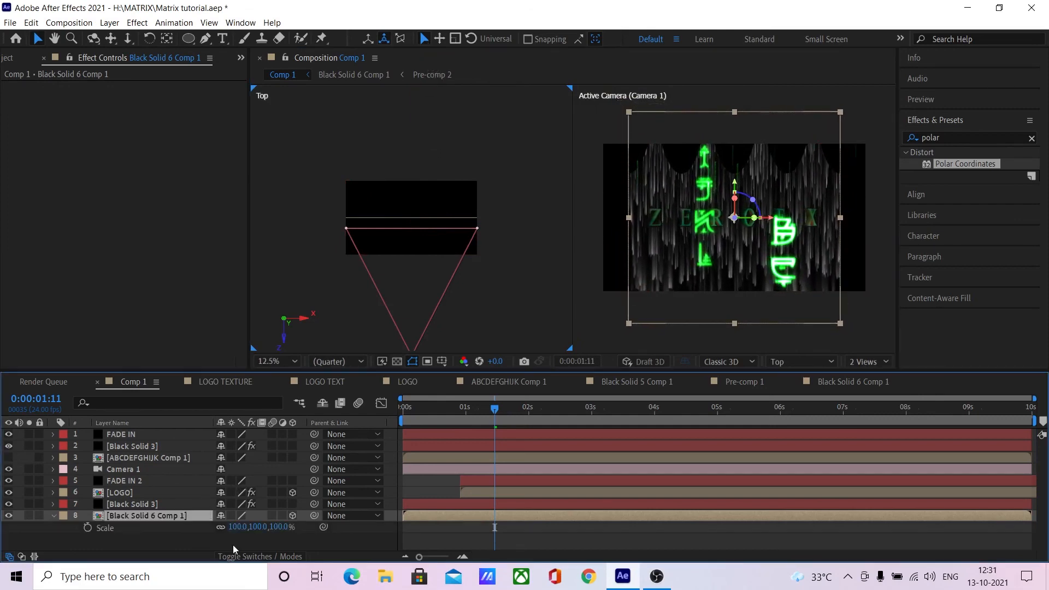
left_click_drag(235, 532, 271, 527)
scroll(725, 275, "down", 1)
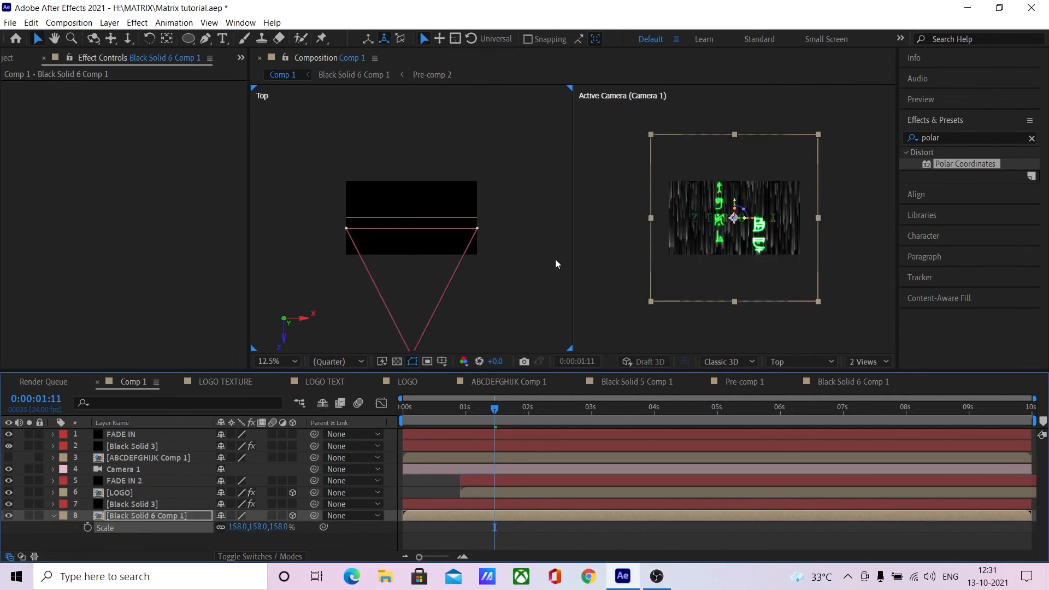
left_click(753, 236)
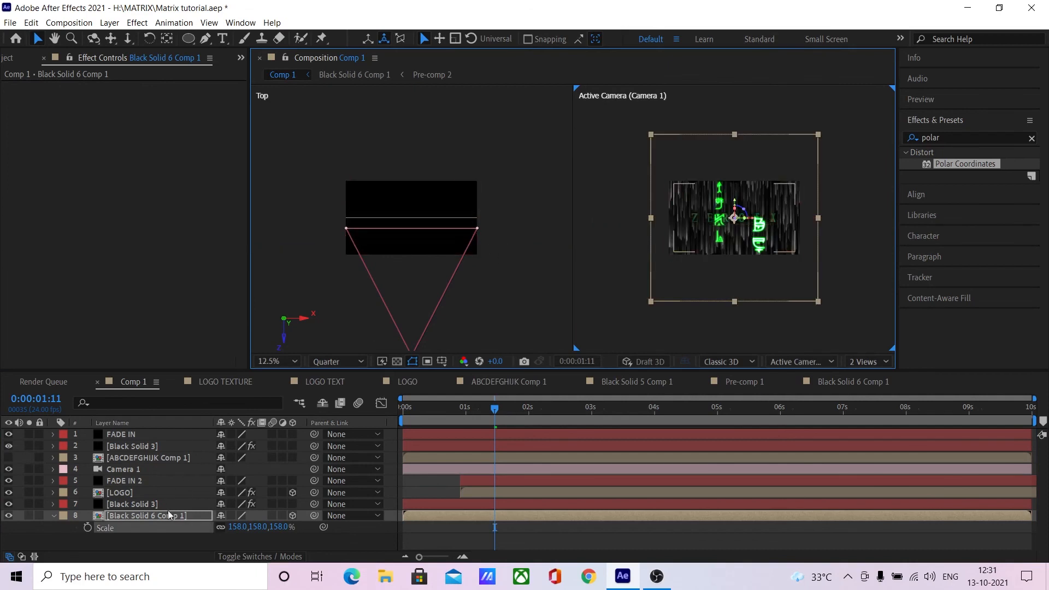
key("p")
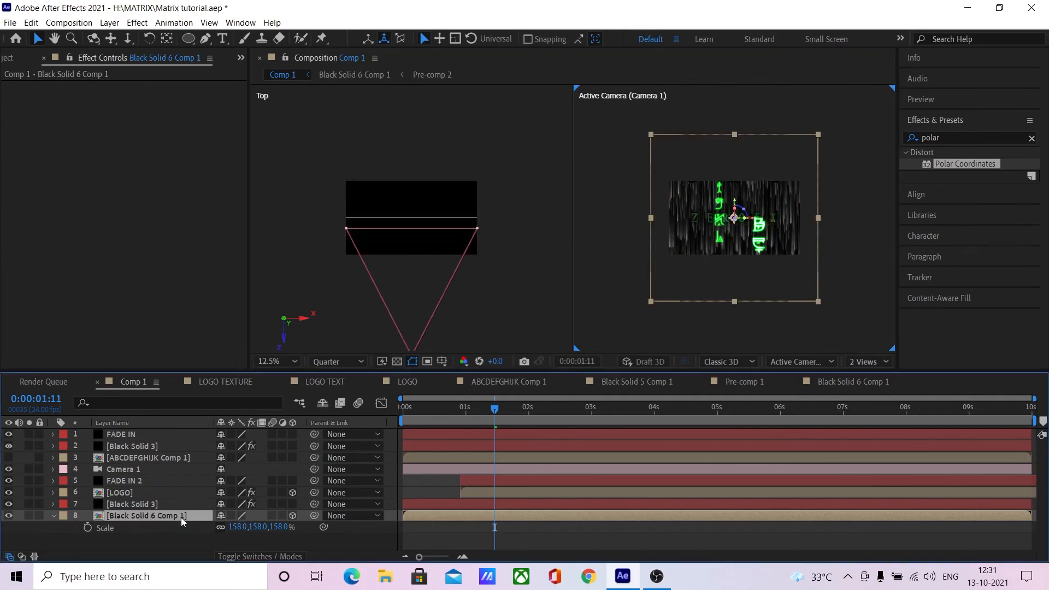
left_click_drag(243, 528, 51, 525)
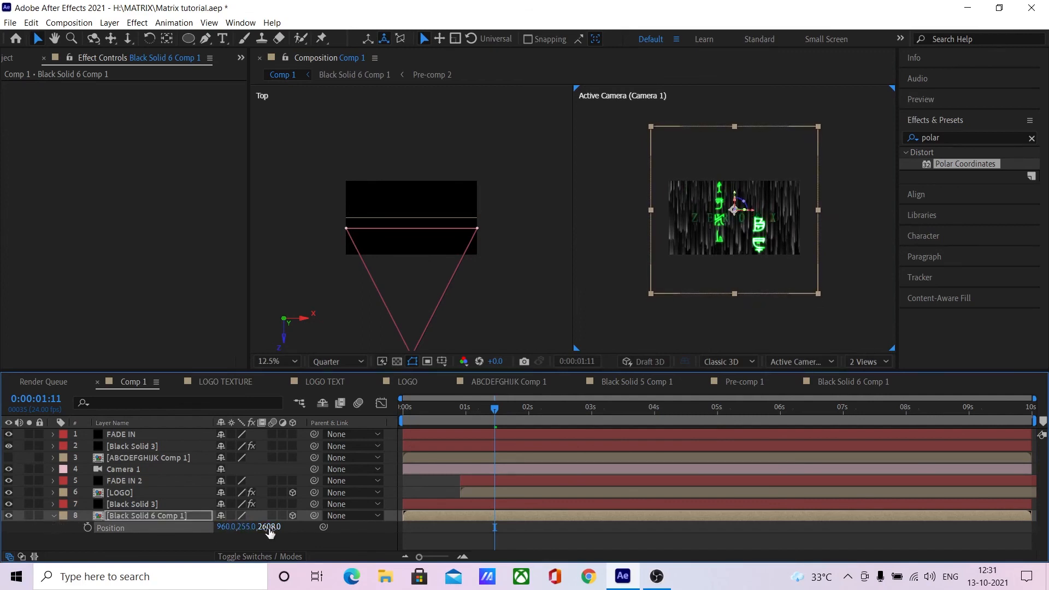
- Enlarge the streak layer further and set its Z position to 2894
left_click(159, 516)
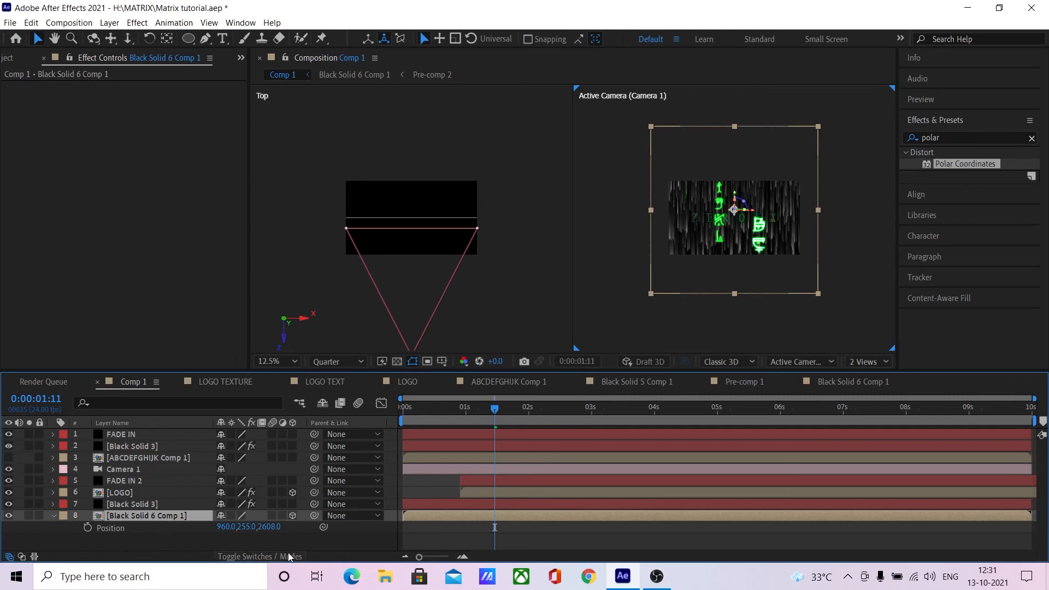
key("s")
left_click_drag(280, 527, 468, 527)
key("p")
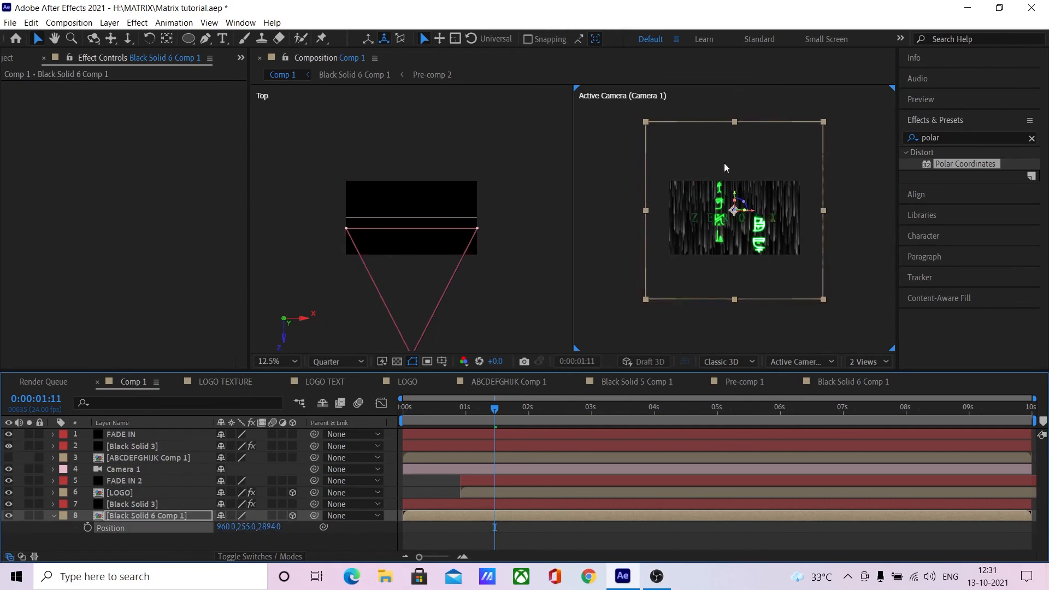
- Return to a single view and check the streaks behind the logo at 0:00:05:10
left_click(869, 362)
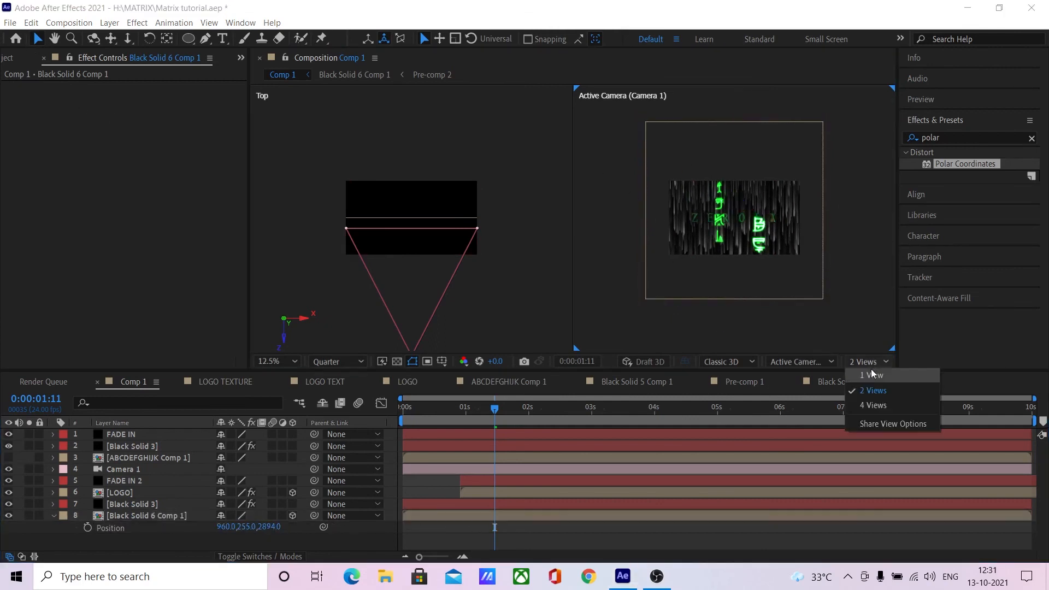
left_click(864, 375)
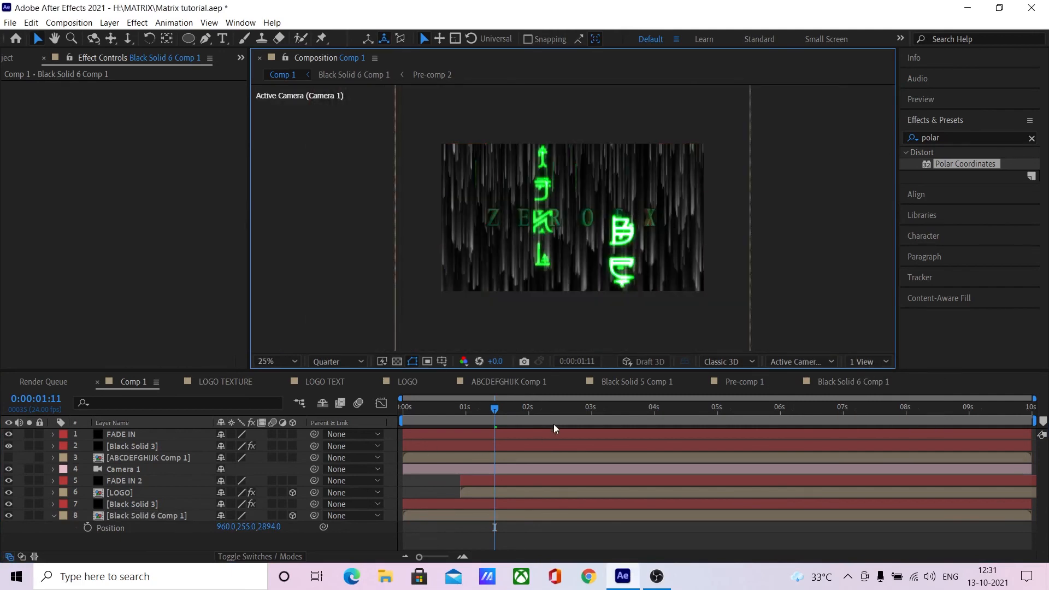
left_click_drag(569, 414, 744, 413)
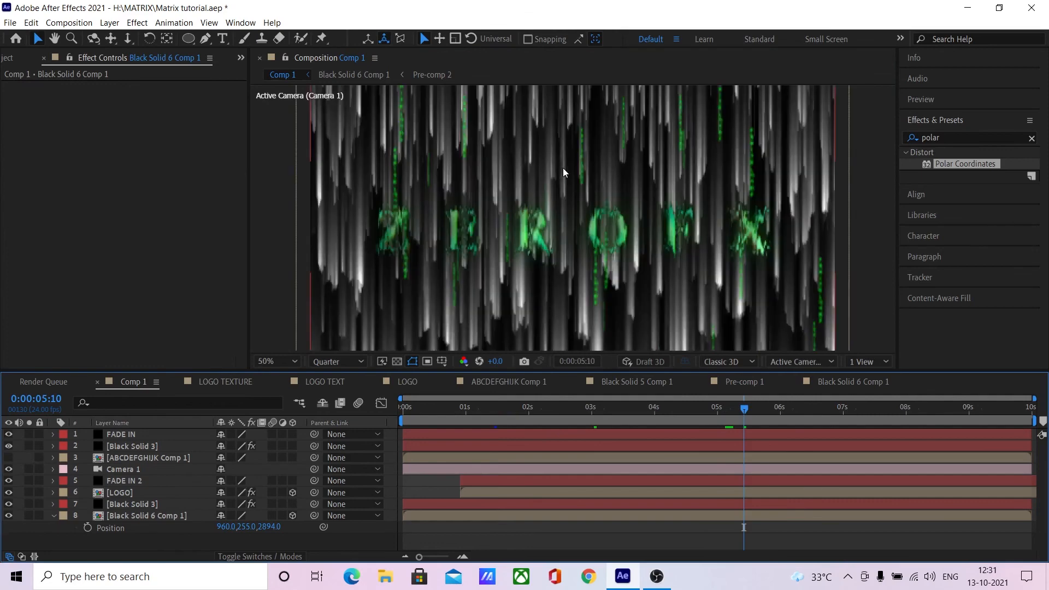
- Lower the Fractal Noise Brightness of Black Solid 6 inside Pre-comp 2 to about -144
double_click(153, 514)
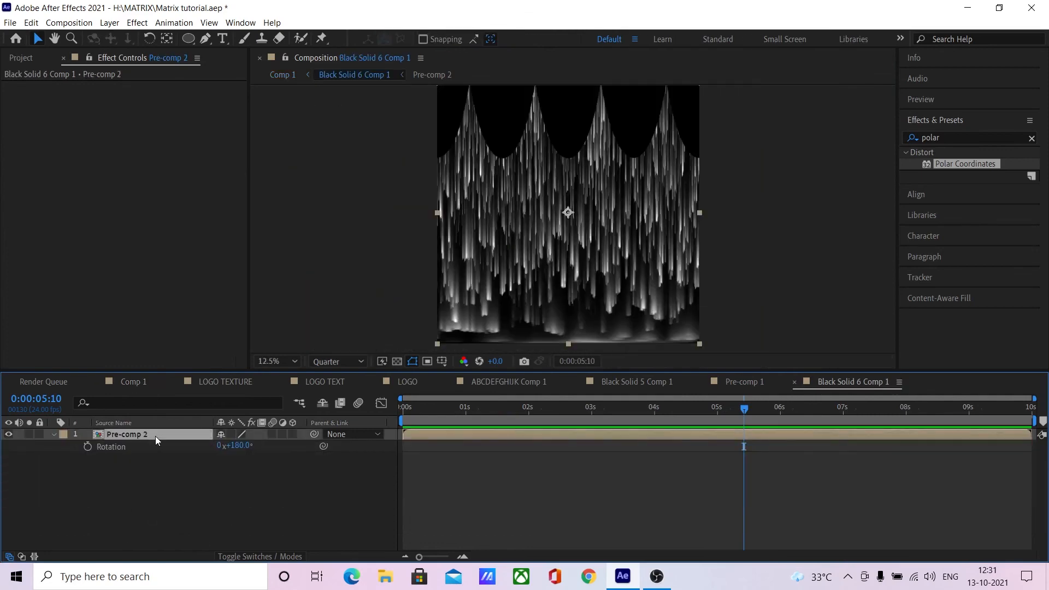
double_click(155, 435)
left_click(165, 446)
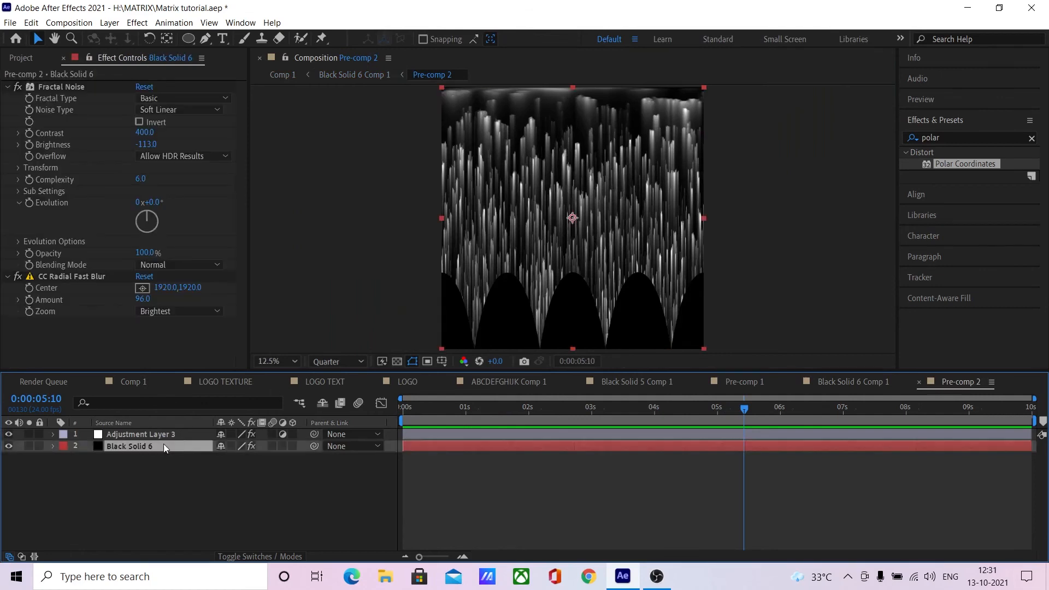
left_click_drag(146, 145, 130, 145)
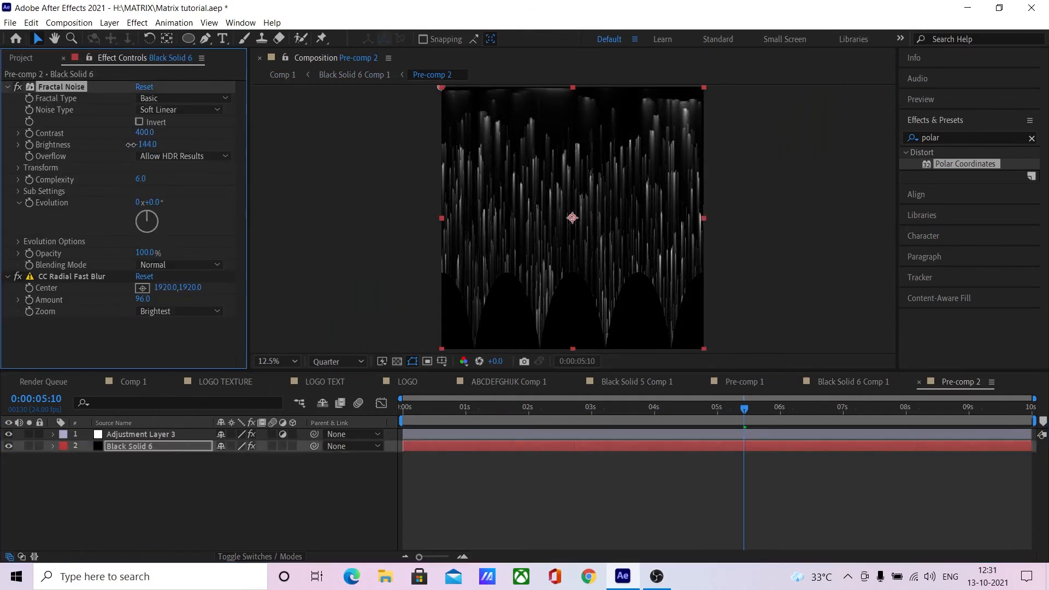
- In Comp 1, create a comp-sized near-white solid (FFFBFB) directly above the Black Solid 6 Comp 1 streak layer
left_click(130, 377)
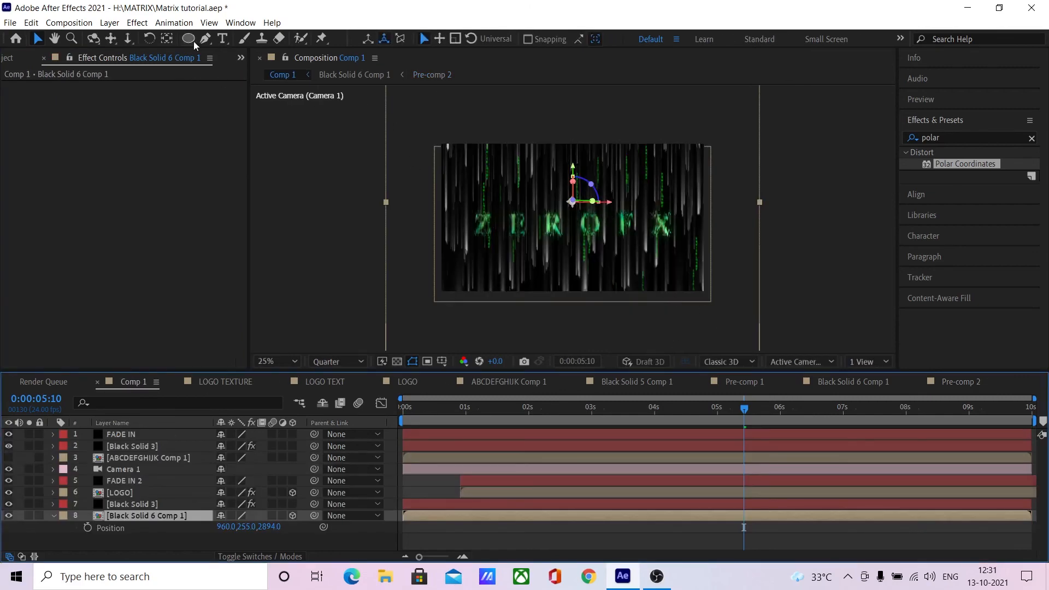
right_click(136, 549)
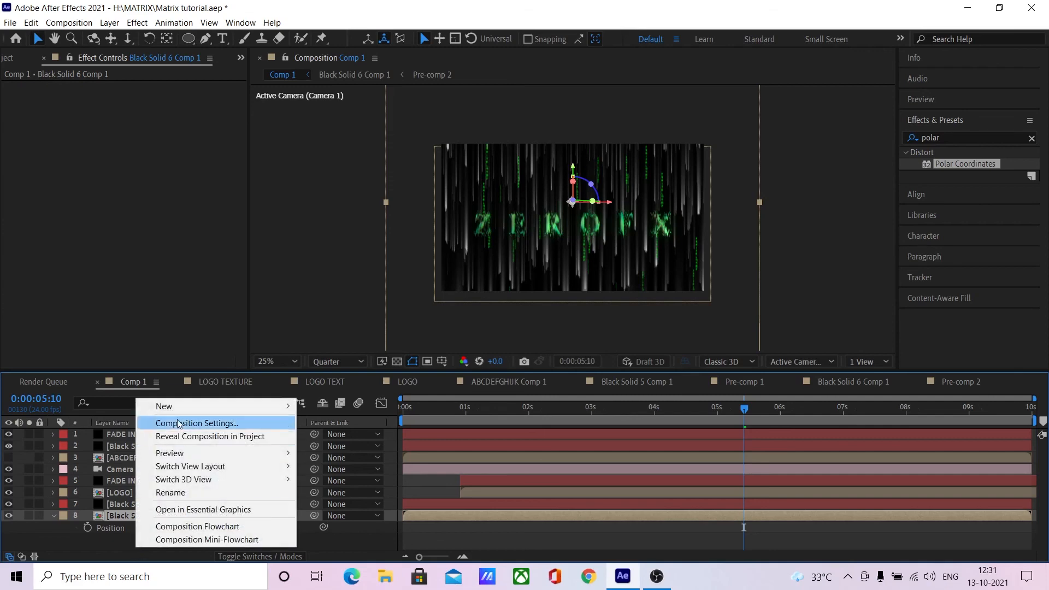
mouse_move(176, 409)
left_click(351, 438)
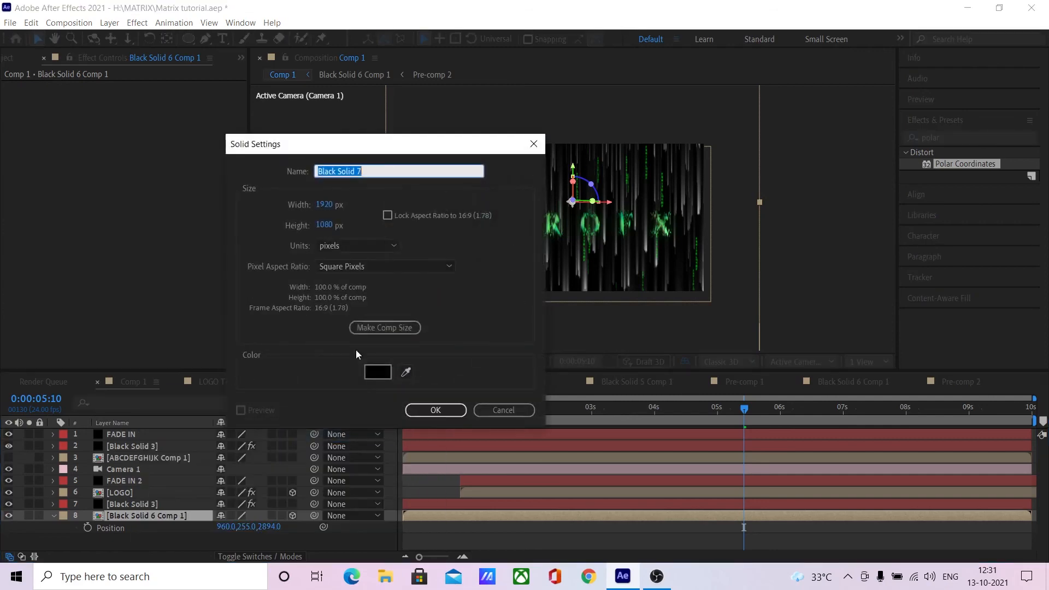
left_click(377, 371)
left_click(2, 176)
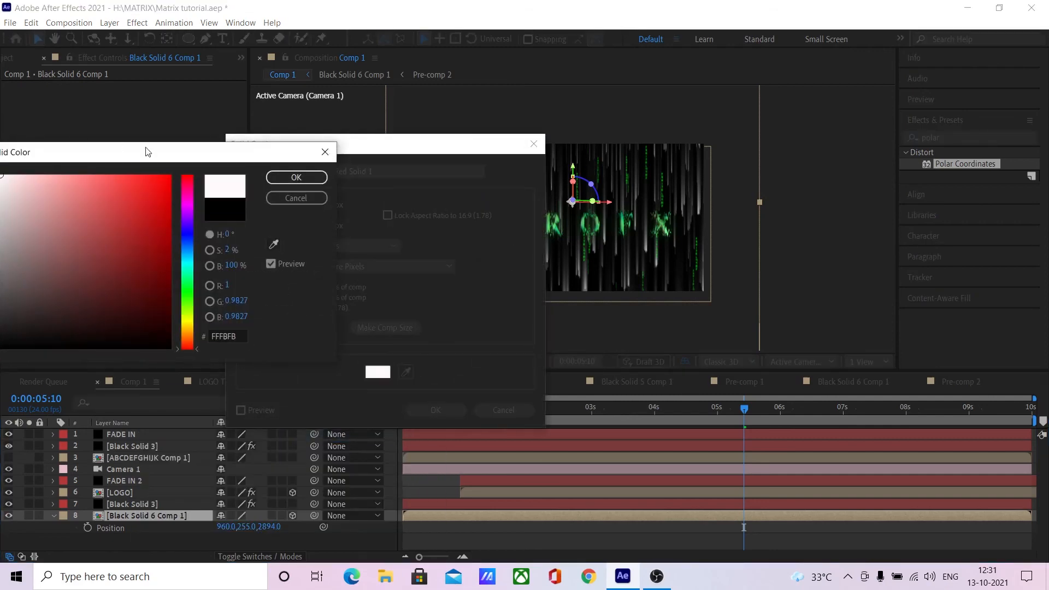
left_click(320, 184)
left_click(436, 410)
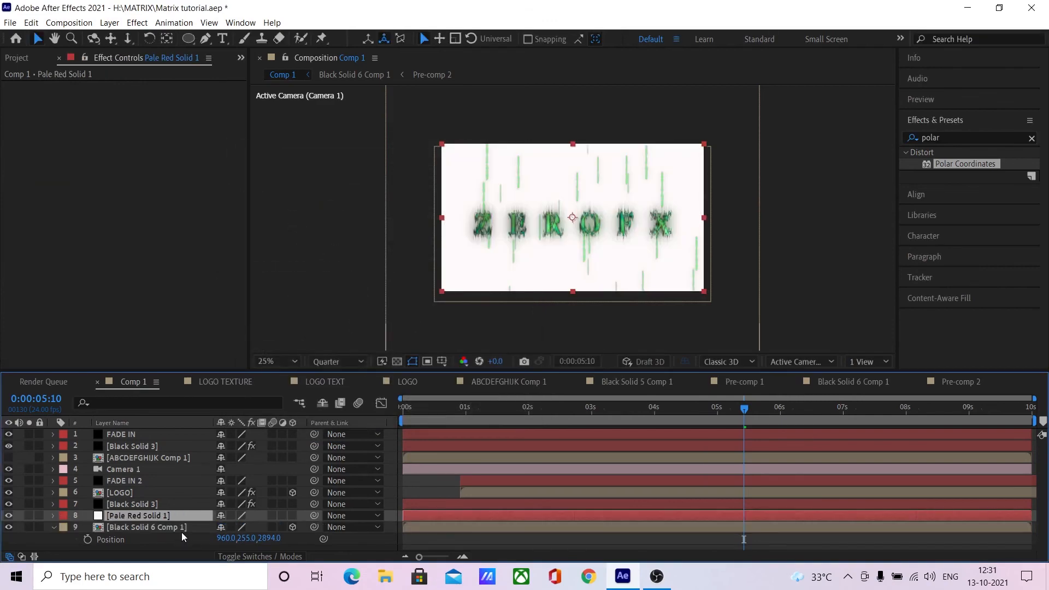
- Add a full-size elliptical mask to Pale Red Solid 1 and set its Mask Feather to 235 pixels
double_click(191, 40)
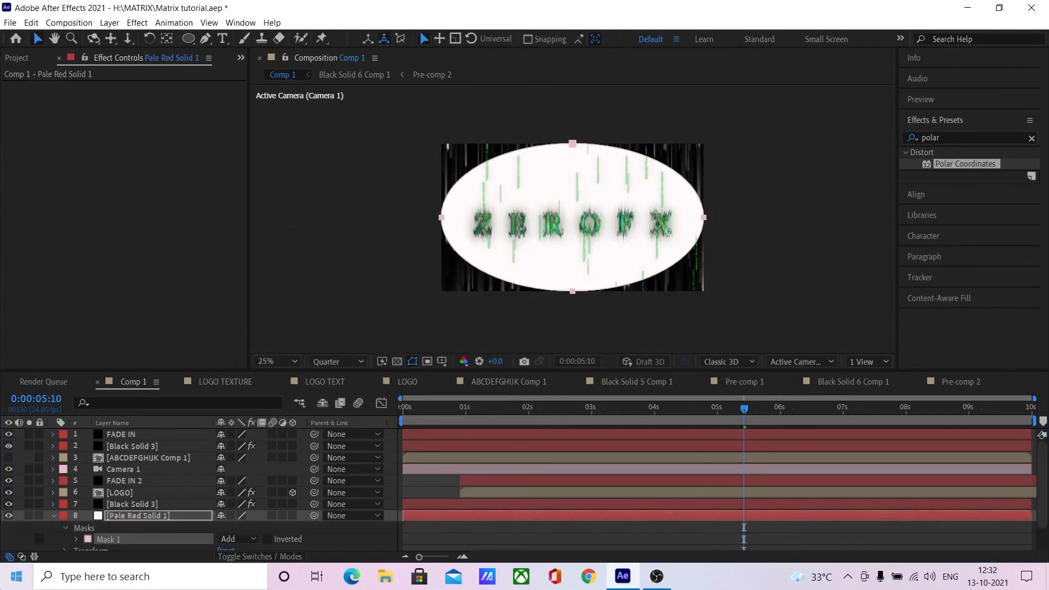
left_click(76, 539)
scroll(164, 520, "down", 3)
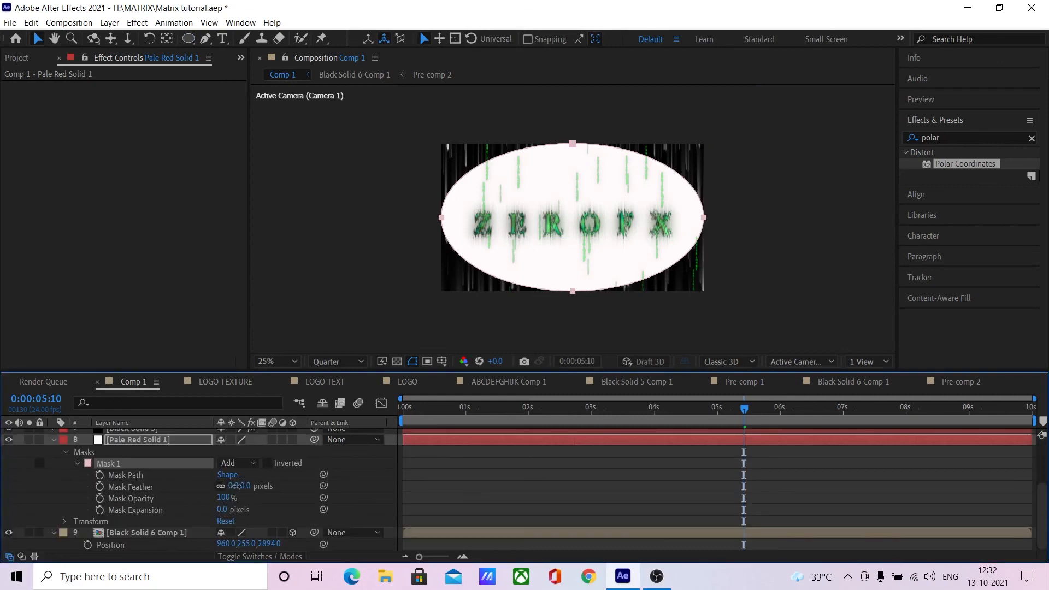
left_click_drag(235, 486, 396, 486)
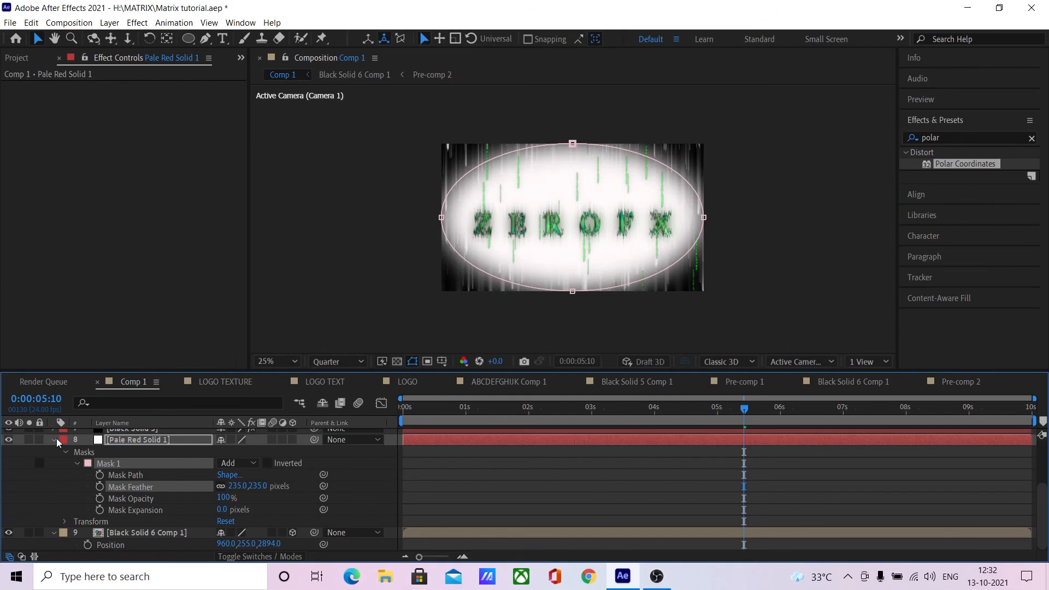
left_click(57, 438)
- Set the Black Solid 6 Comp 1 track matte to Alpha Matte of Pale Red Solid 1 and check the streaks at 0:00:07:16
left_click(164, 526)
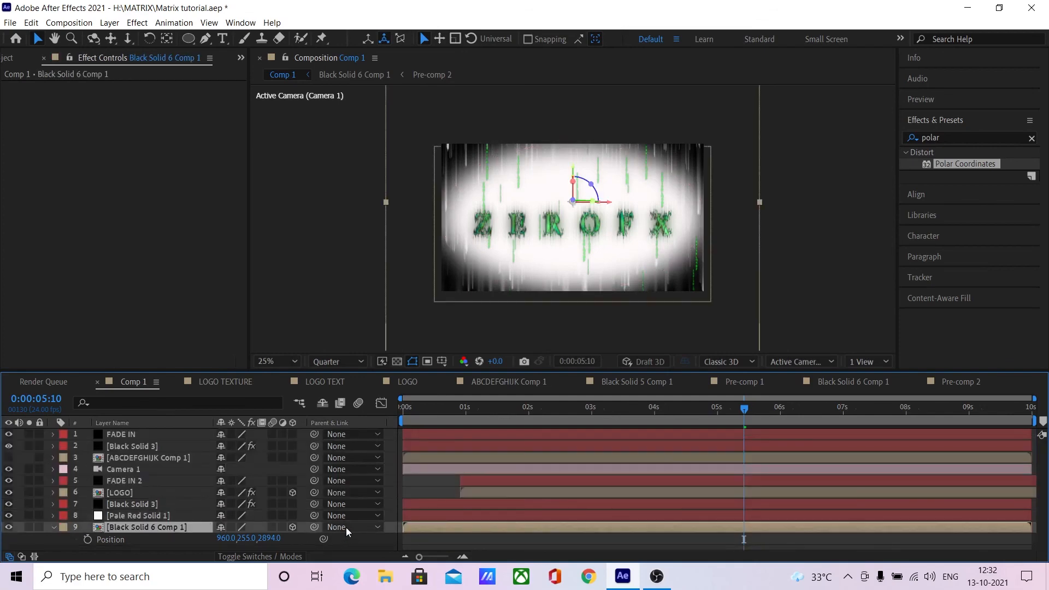
left_click(142, 516)
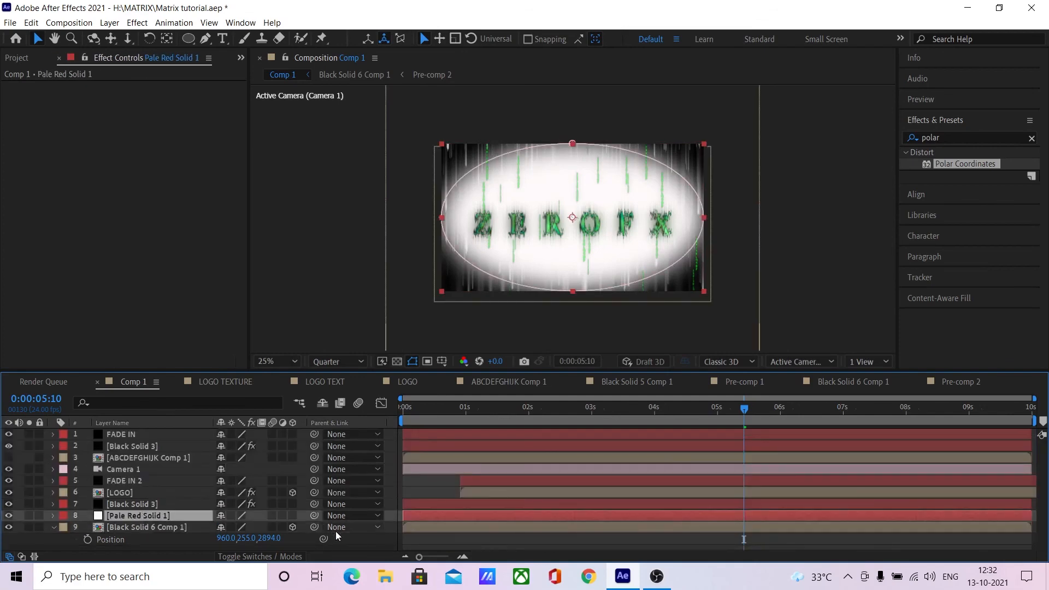
left_click(340, 527)
left_click(121, 529)
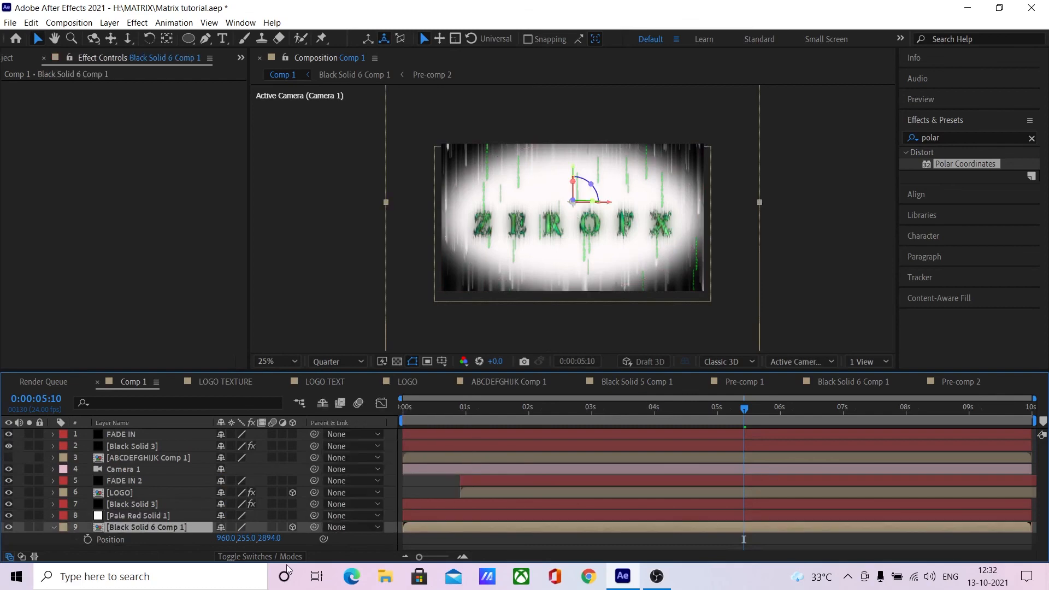
left_click(291, 557)
left_click(366, 523)
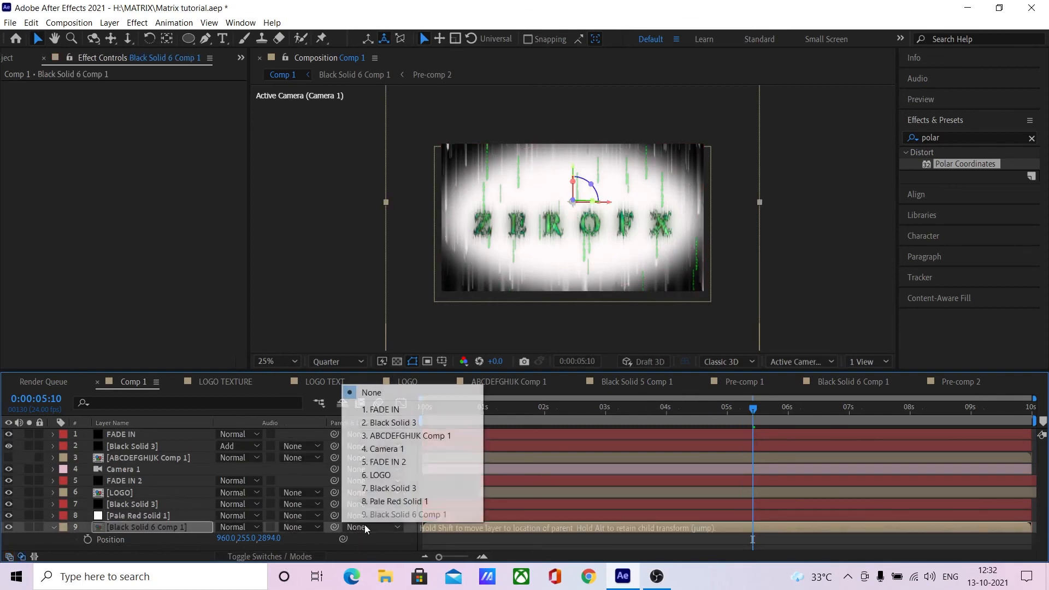
left_click(310, 529)
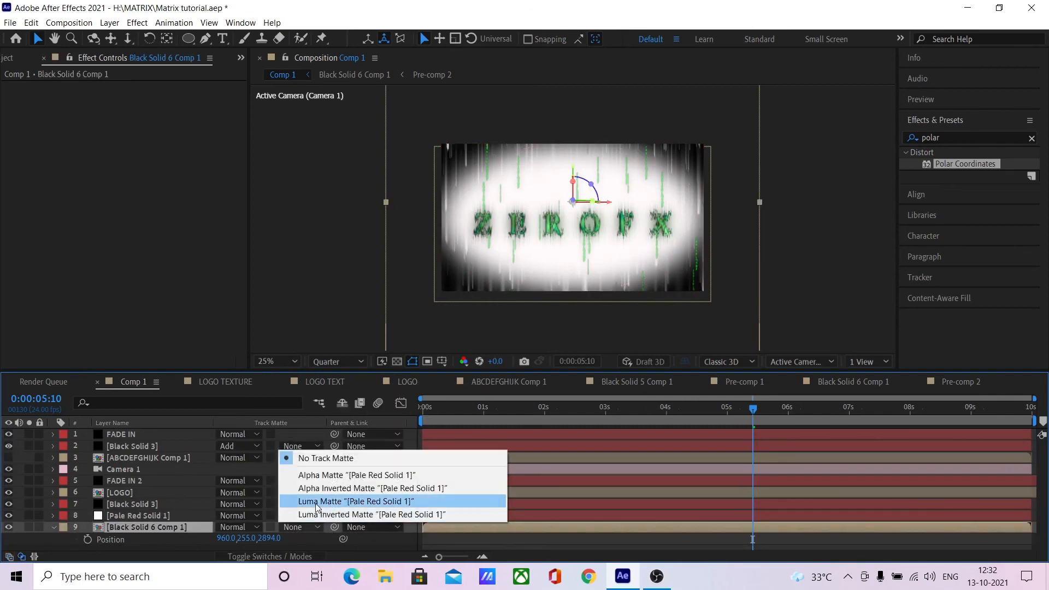
left_click(320, 478)
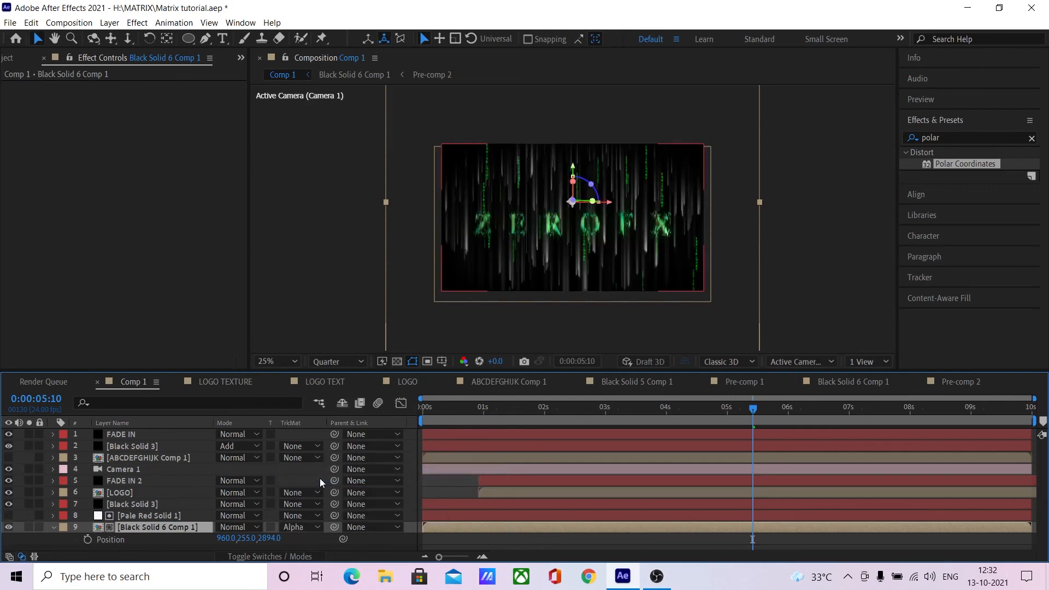
scroll(628, 204, "up", 1)
scroll(628, 204, "down", 1)
left_click_drag(686, 408, 890, 415)
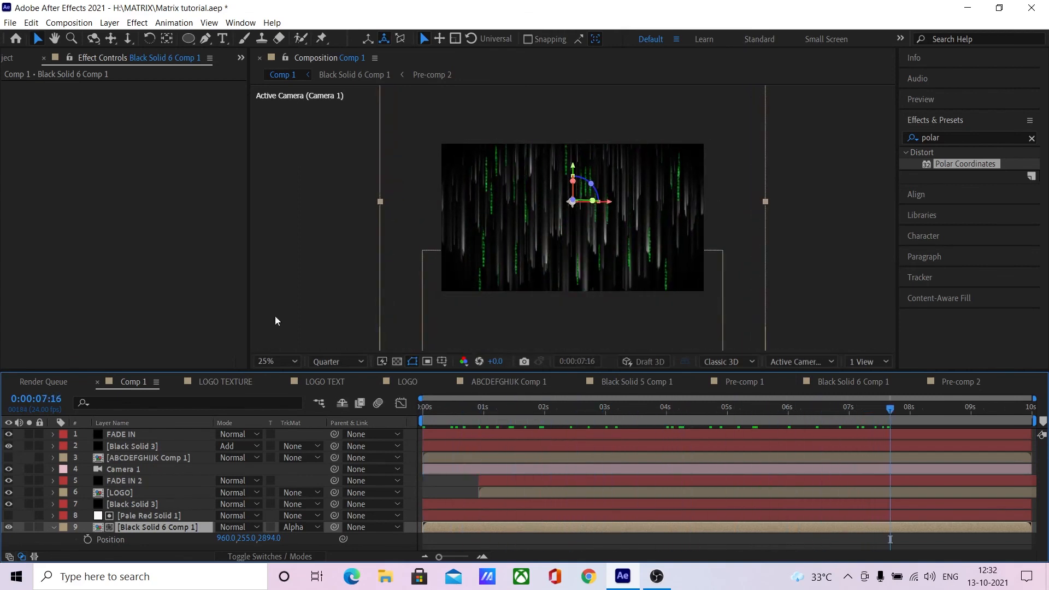
- Inside Pre-comp 2, add the expression time*100 to the Fractal Noise Evolution of Black Solid 6
double_click(137, 525)
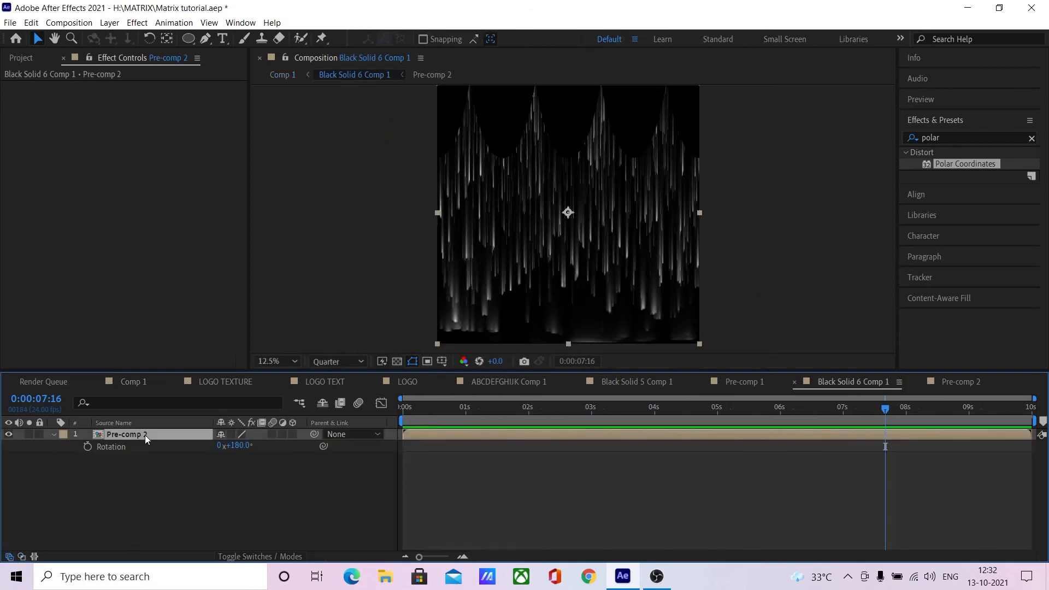
double_click(145, 435)
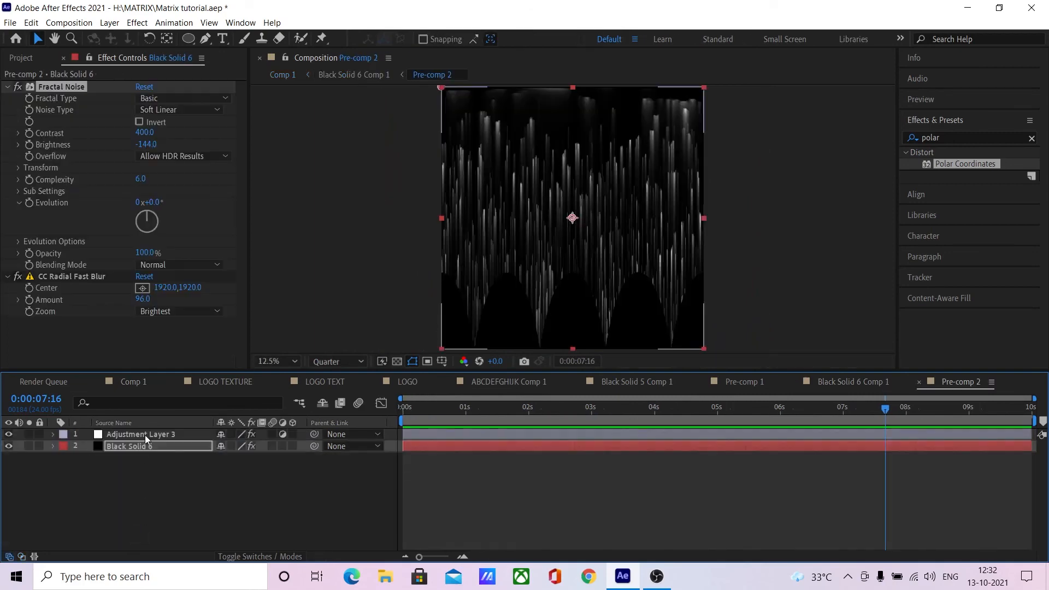
left_click(29, 202, "alt")
type("time")
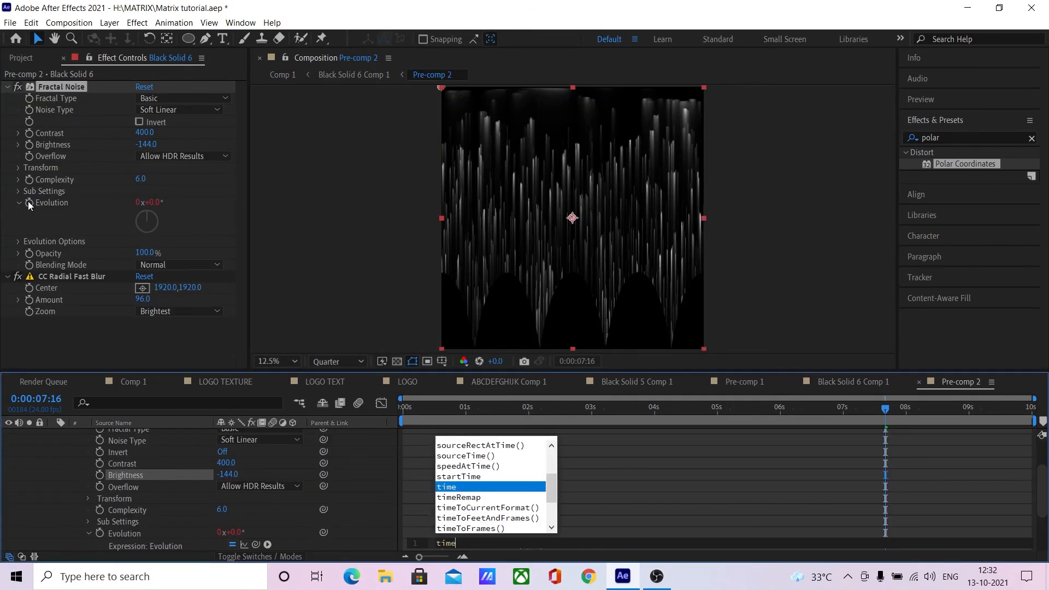
type("*")
key("KP_Enter")
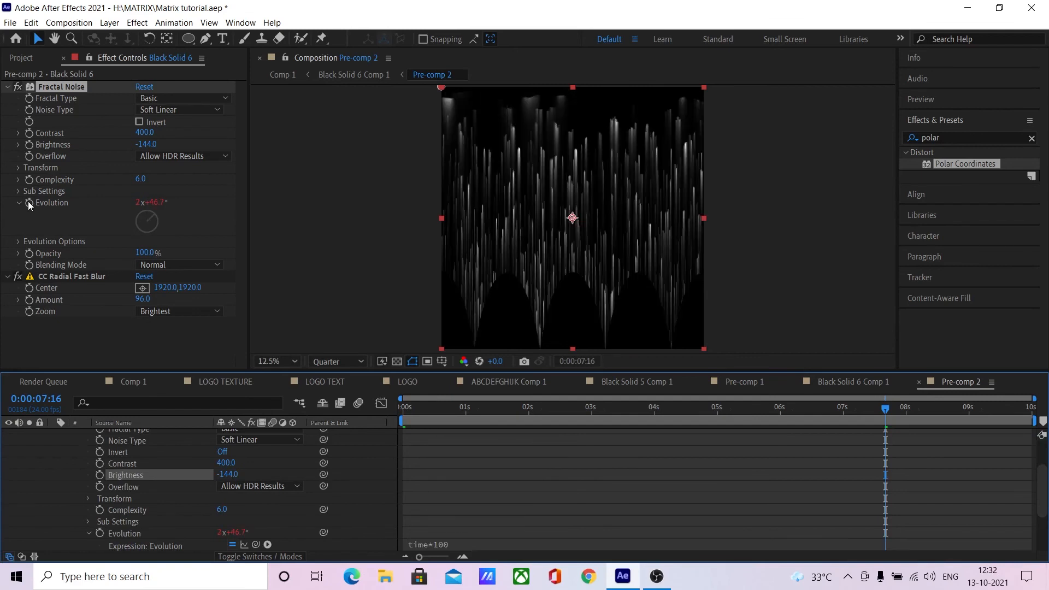
- Preview the animated streaks in Pre-comp 2 and behind the logo in Comp 1
key("space")
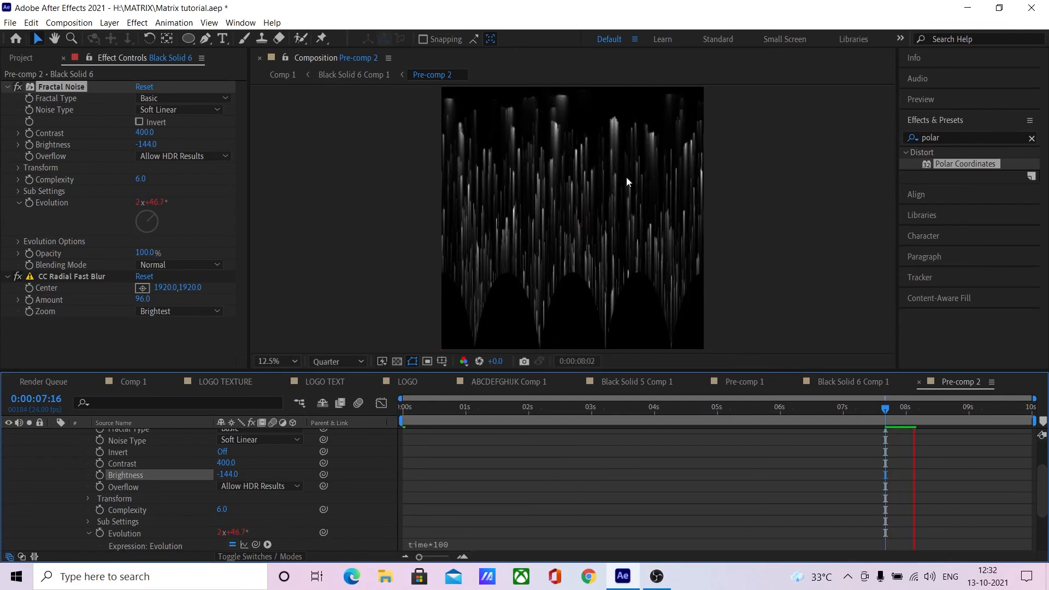
left_click_drag(874, 418, 534, 414)
key("space")
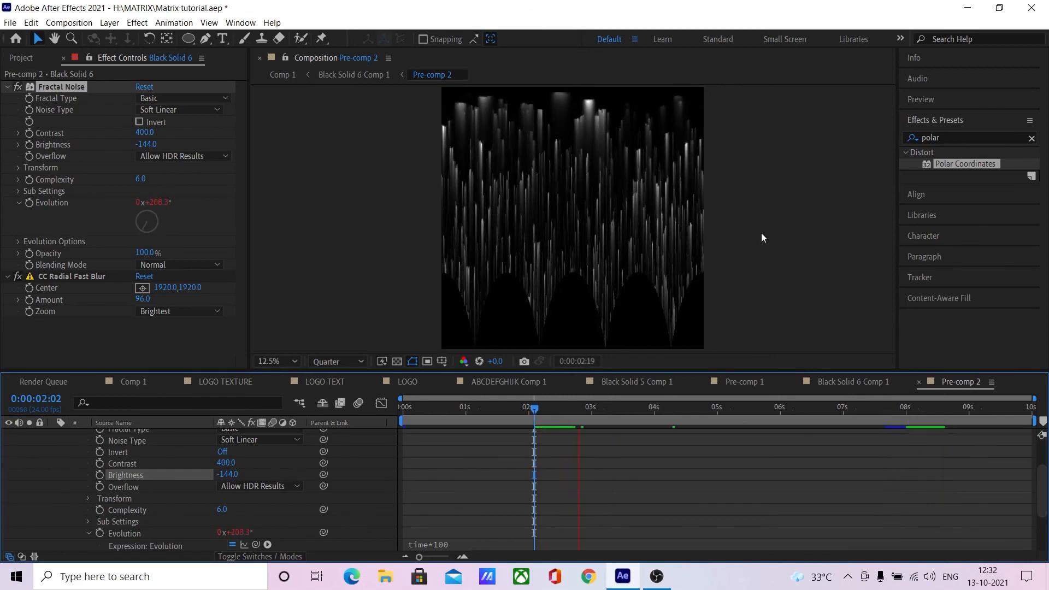
left_click(128, 382)
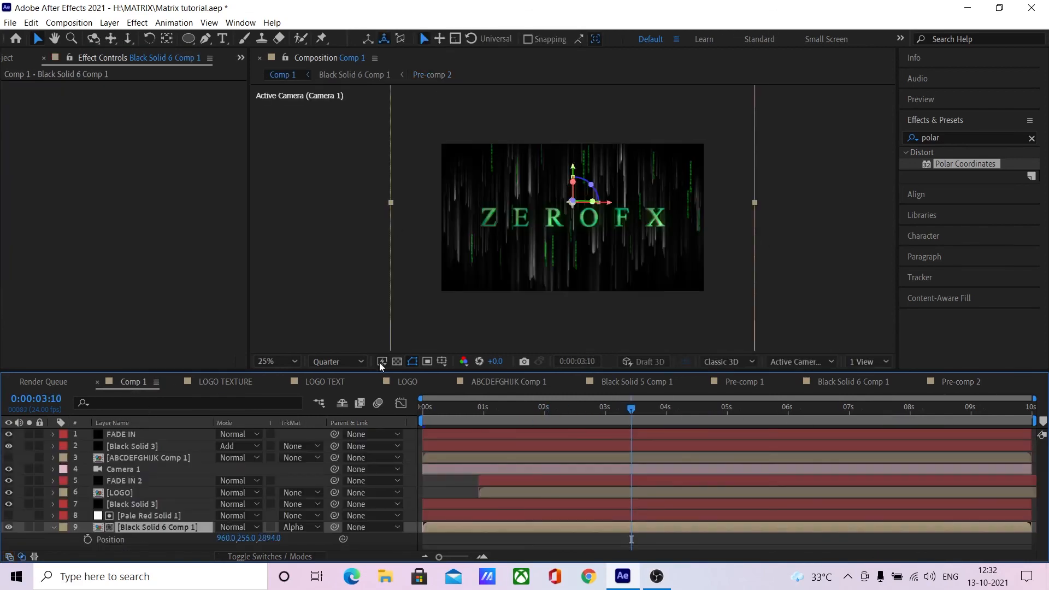
key("space")
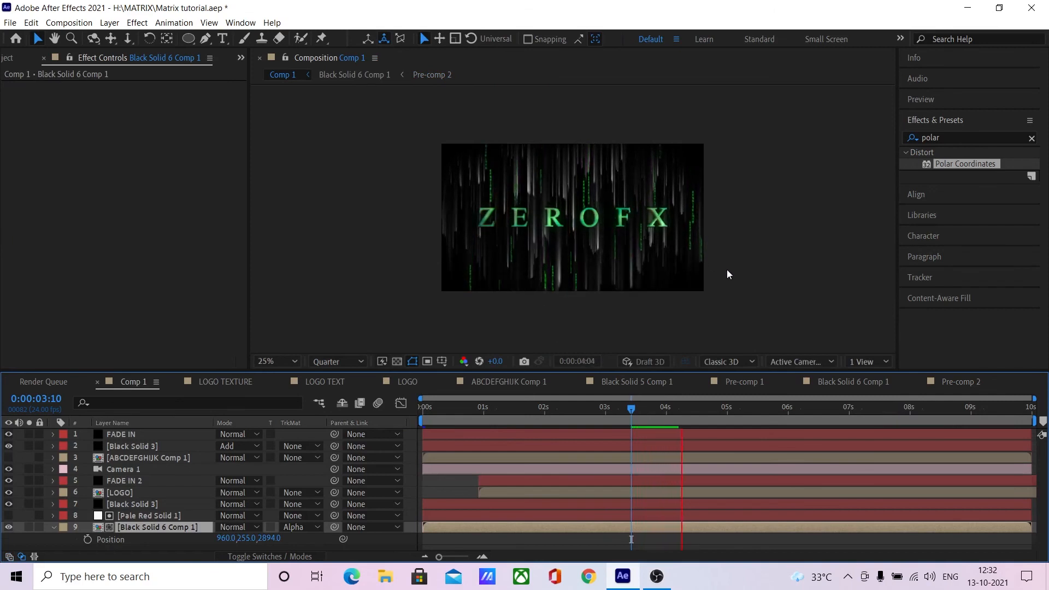
key("space")
- Find the VC Color Vibrance effect and apply it to the Black Solid 6 Comp 1 streak layer
left_click(958, 141)
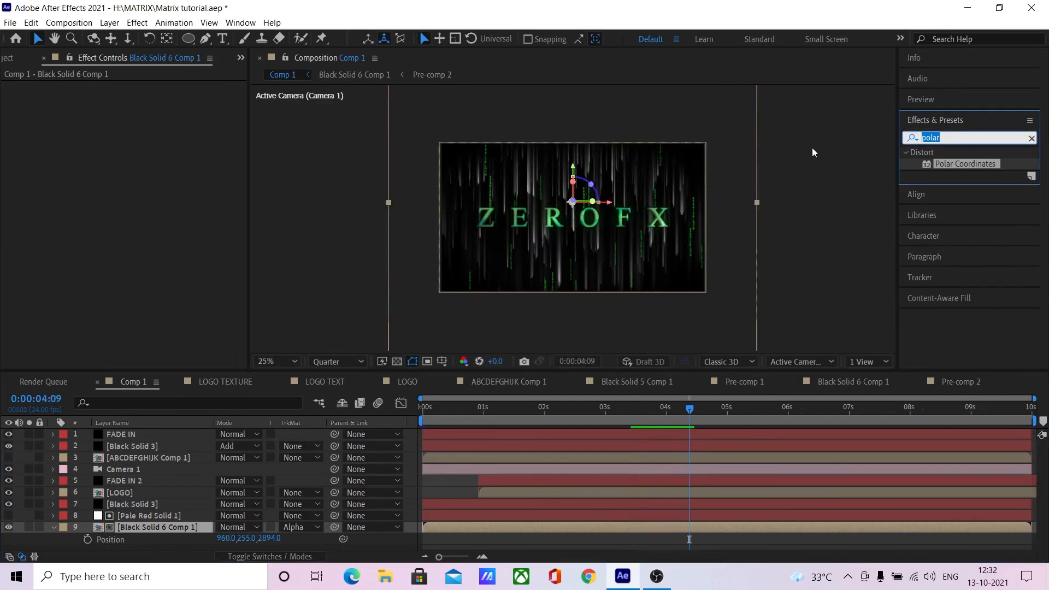
type("color")
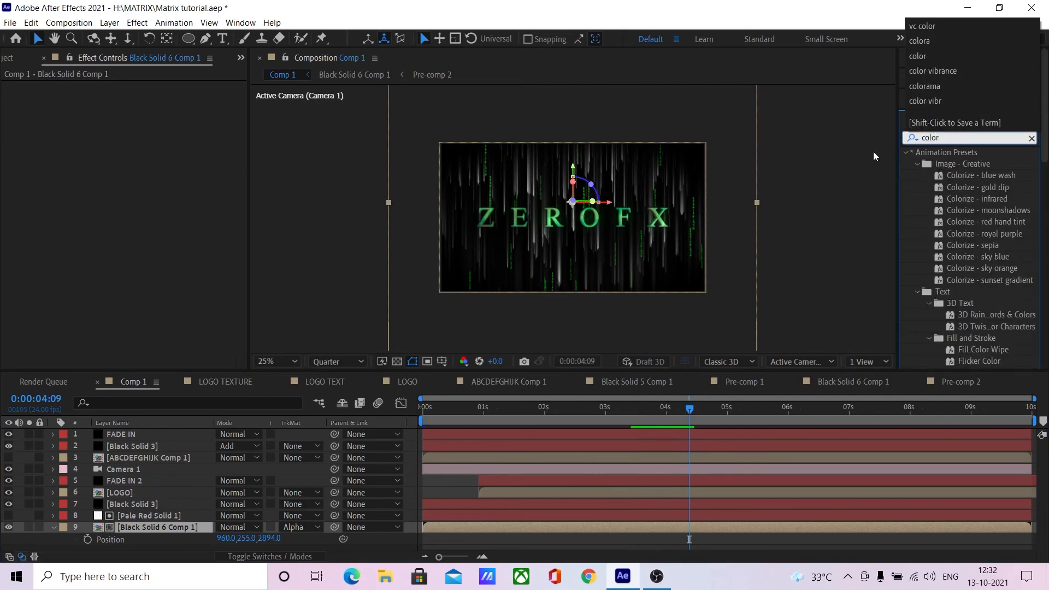
scroll(962, 217, "down", 10)
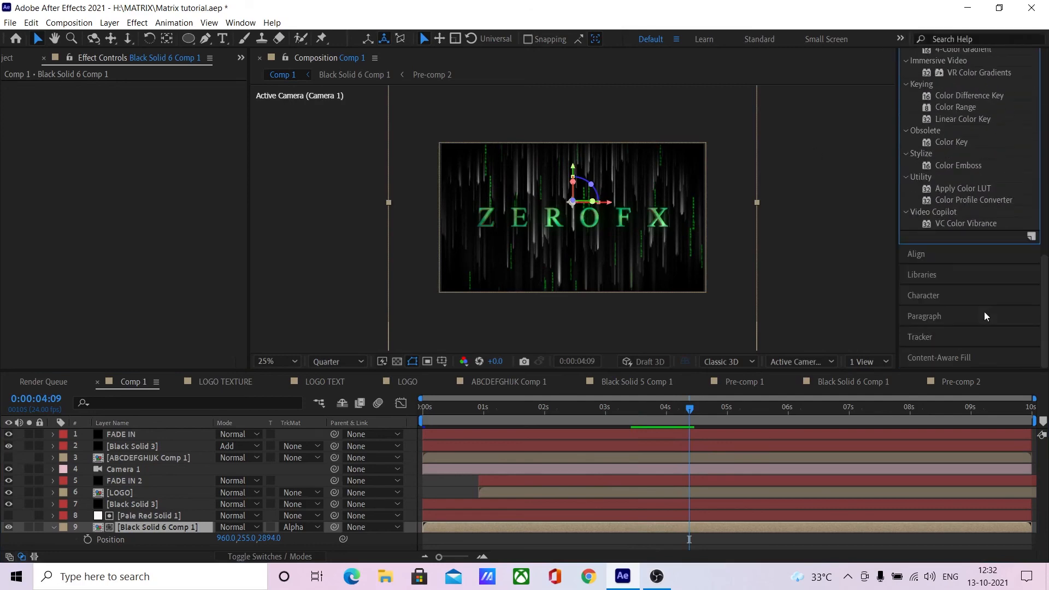
left_click_drag(967, 224, 176, 531)
left_click_drag(143, 529, 143, 529)
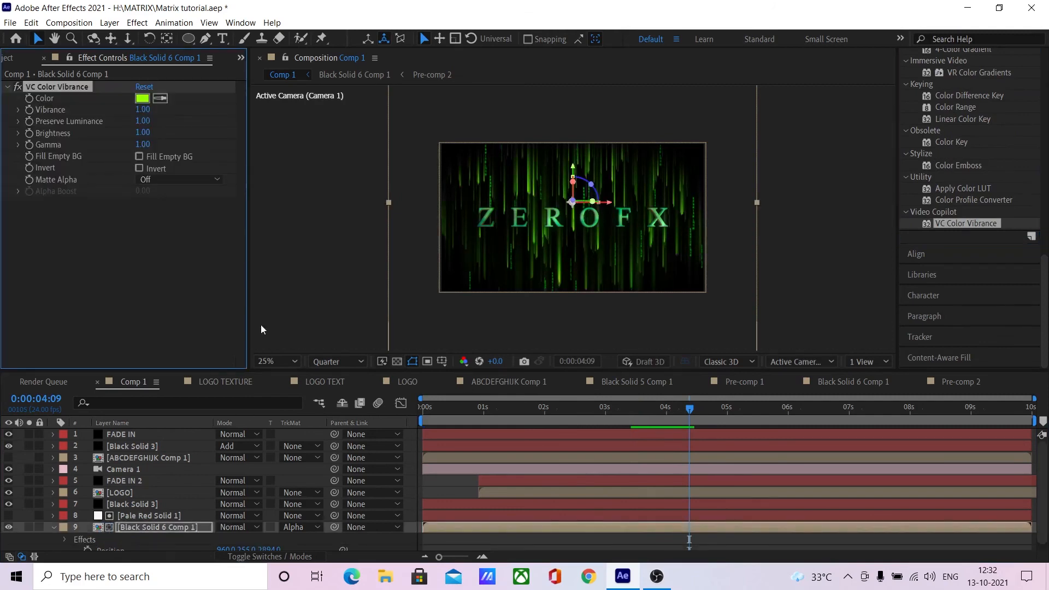
- Change the streak layer's VC Color Vibrance color to a spring green of about 00FF90
left_click(141, 99)
left_click_drag(191, 302, 186, 279)
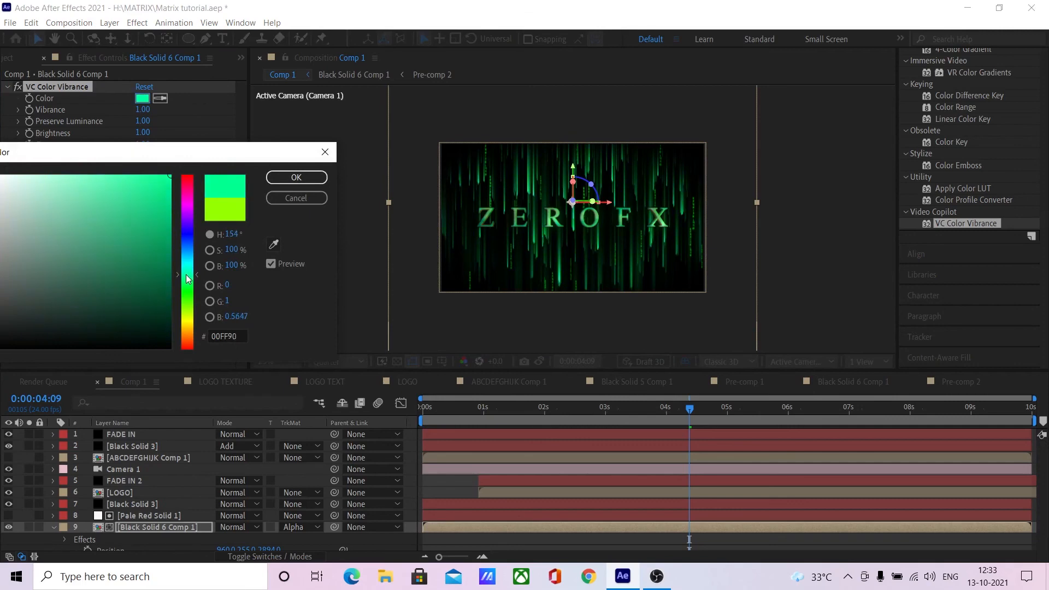
left_click(279, 180)
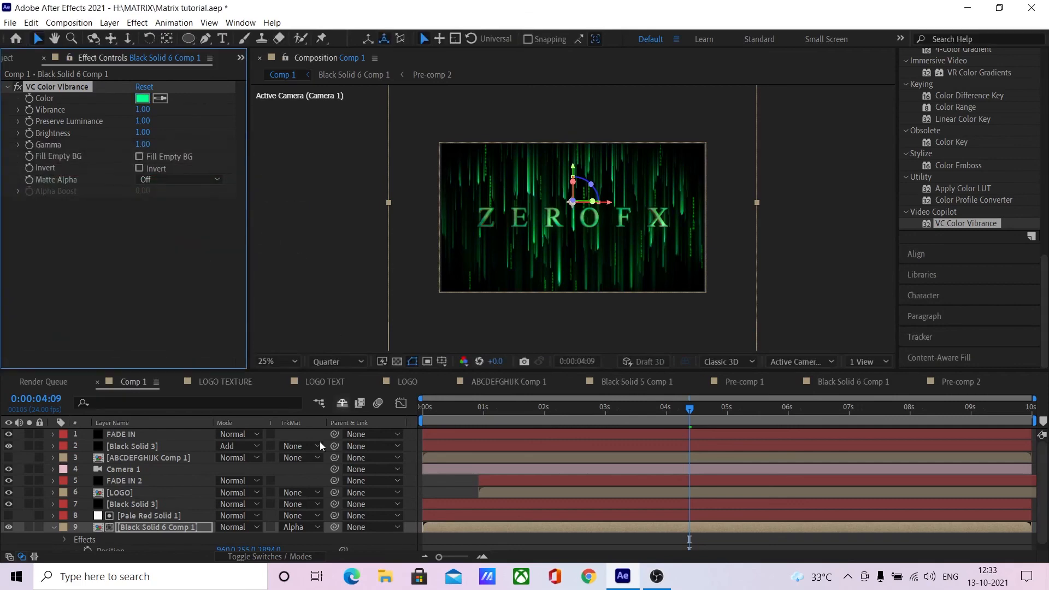
- Duplicate the streak layer and Pale Red Solid 1, placing one matte copy directly above each streak layer
left_click(189, 528)
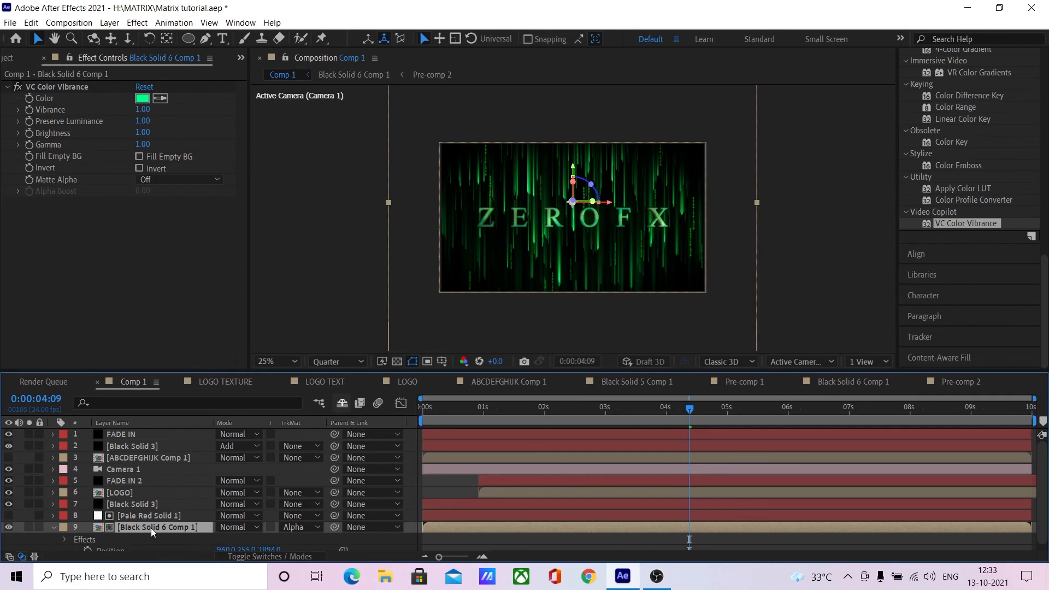
key("ctrl+d")
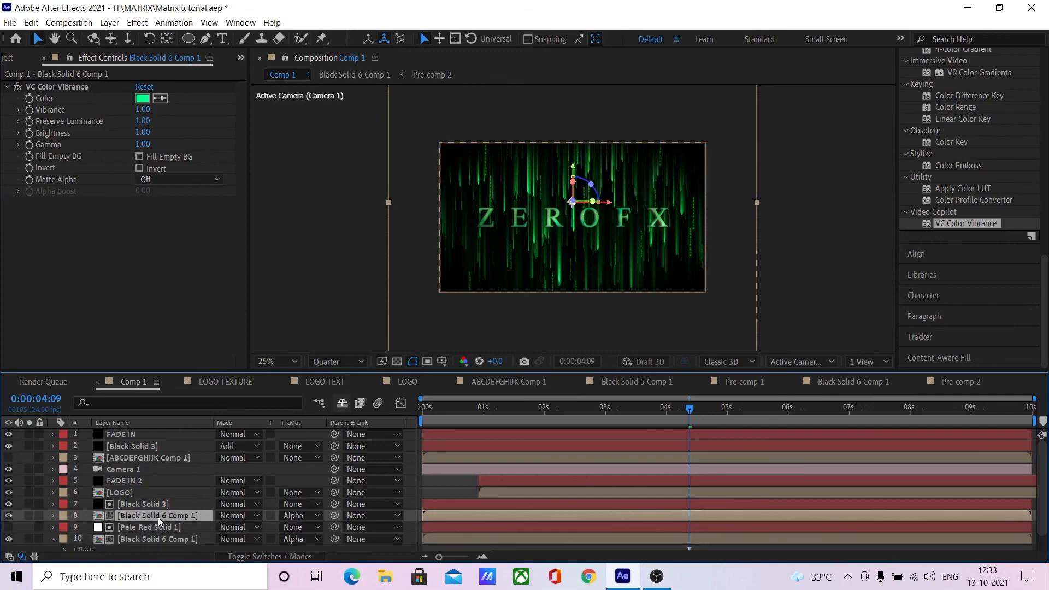
left_click_drag(158, 527, 144, 504)
key("ctrl+d")
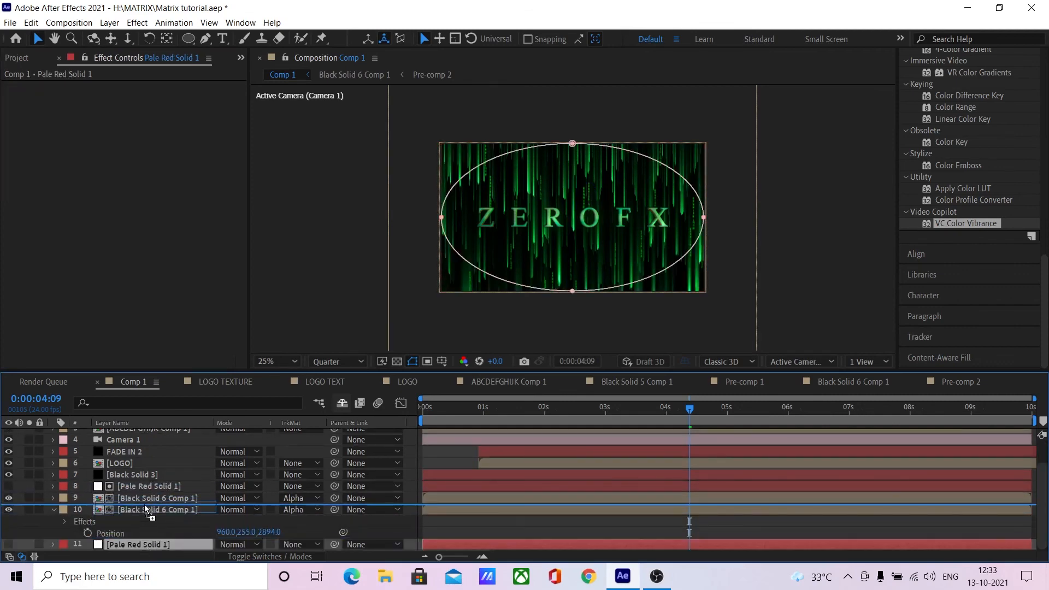
- Change the VC Color Vibrance color of the upper Black Solid 6 Comp 1 streak layer to cyan, about 00FFEB
left_click(152, 498)
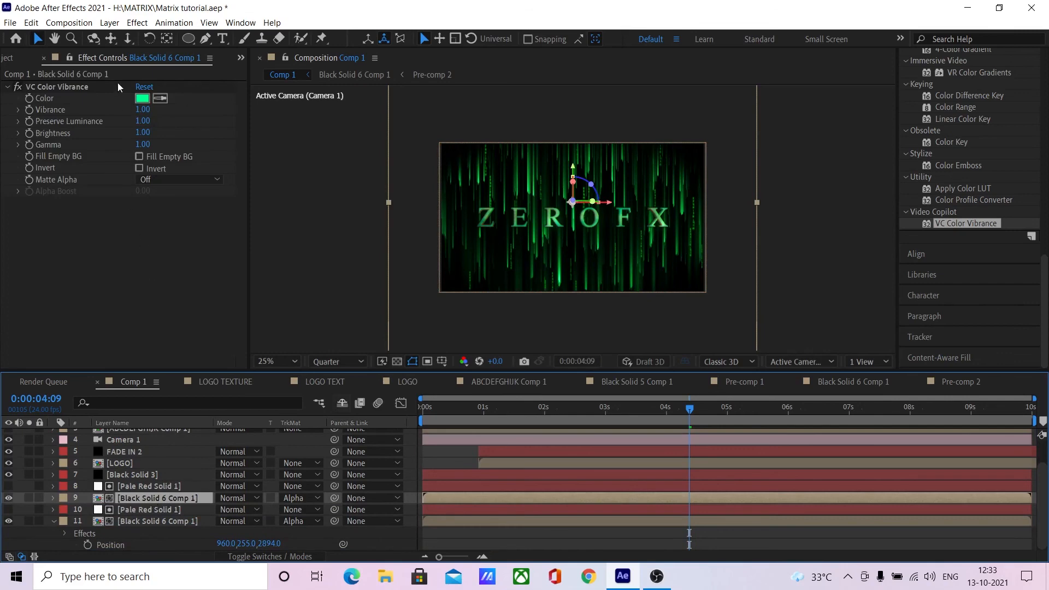
left_click(142, 99)
left_click(190, 246)
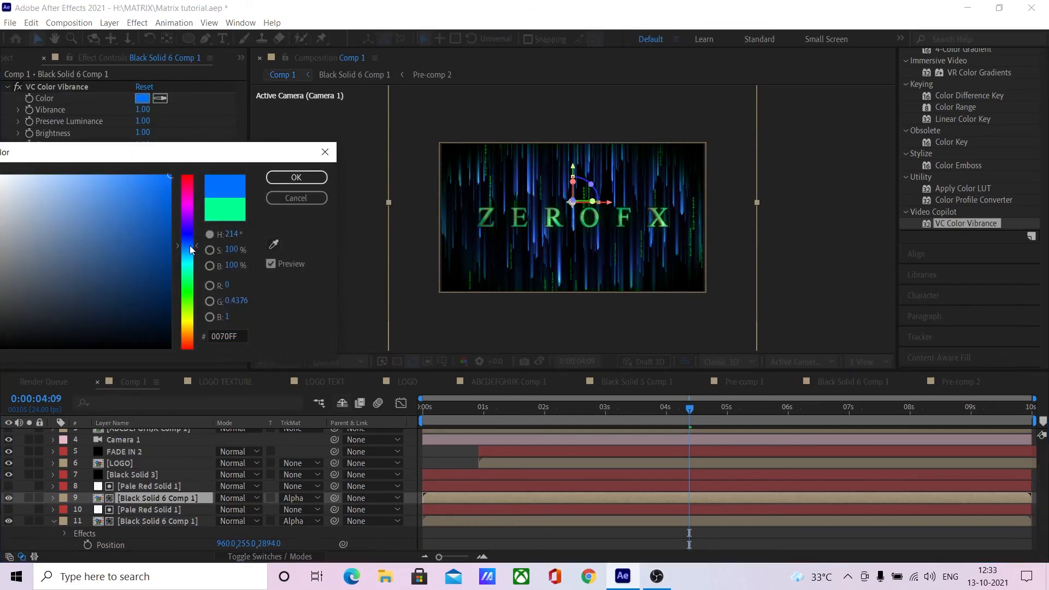
left_click(190, 262)
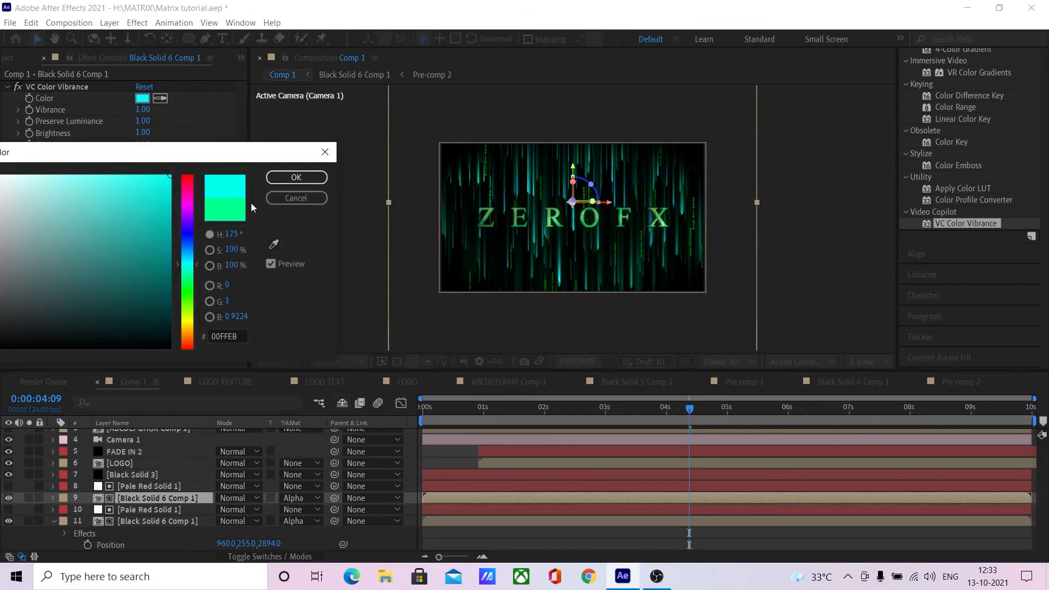
left_click(279, 180)
- Shift the upper streak layer about 3 seconds earlier in the timeline and set its blending mode to Screen
left_click(156, 500)
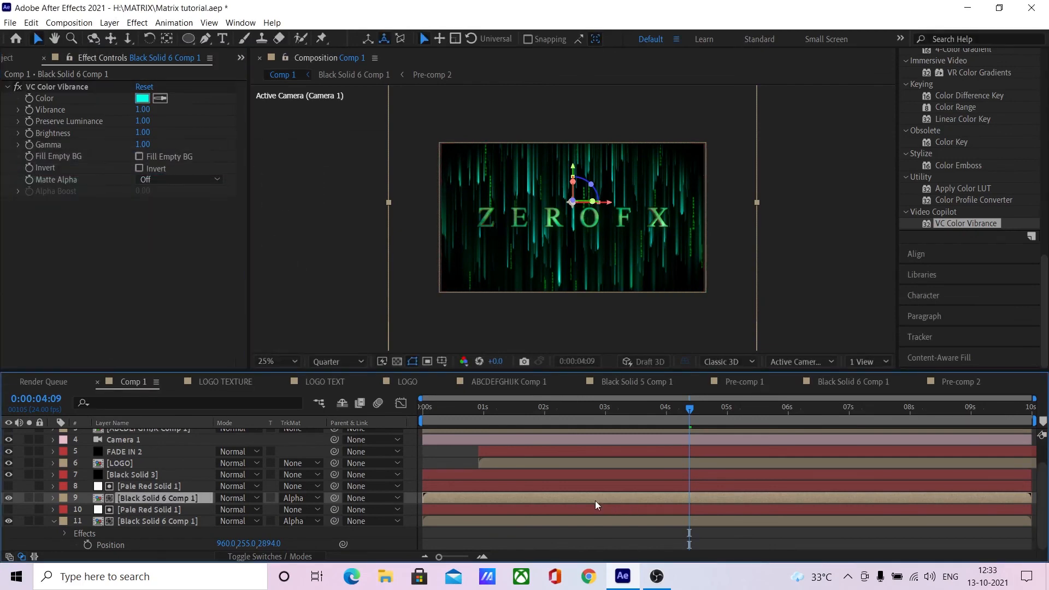
left_click_drag(595, 500, 386, 500)
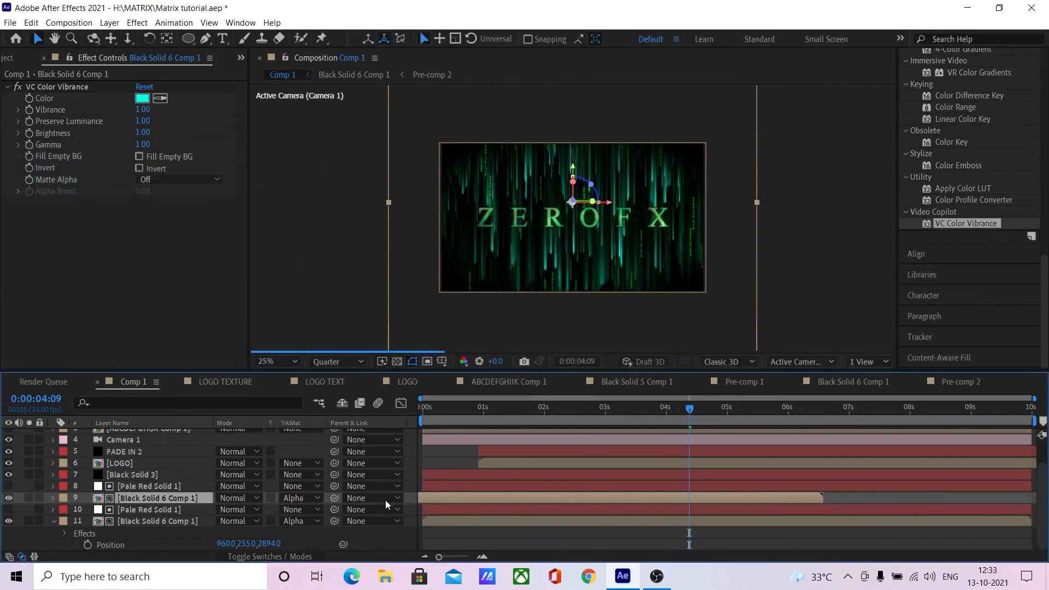
left_click(231, 498)
left_click(282, 167)
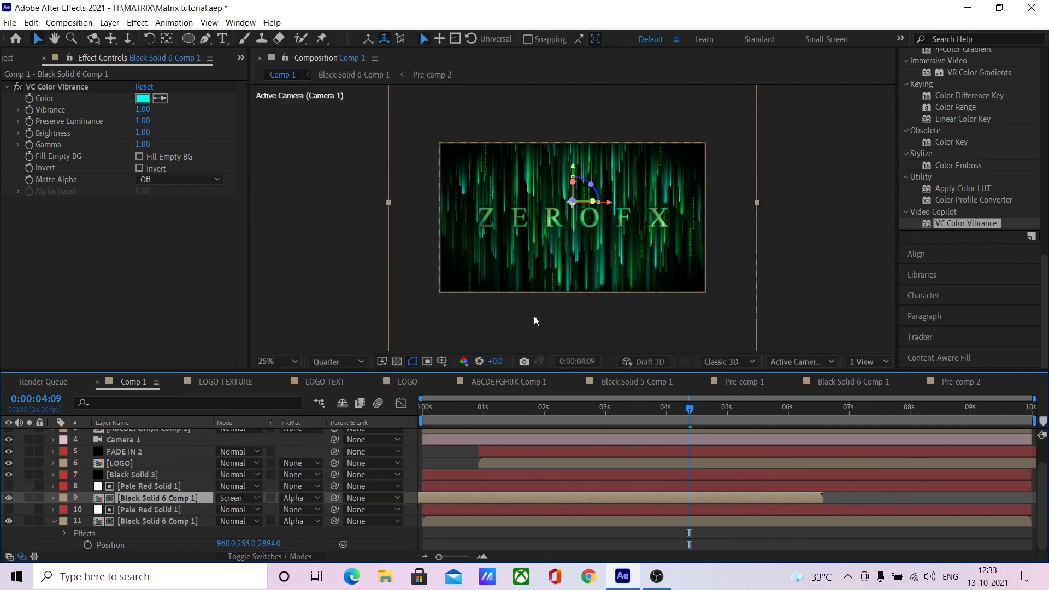
left_click_drag(617, 498, 639, 500)
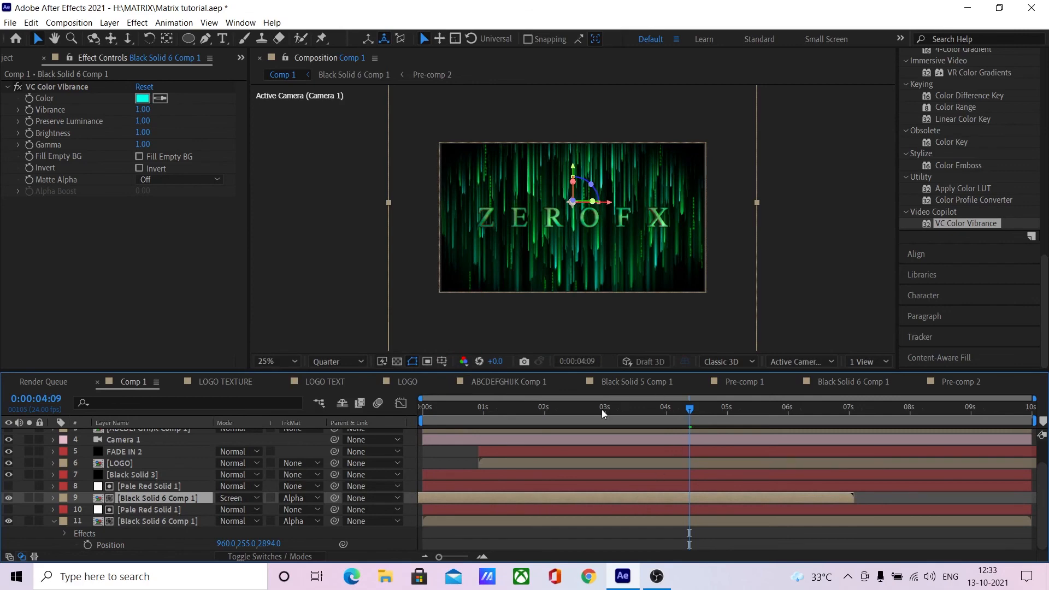
- At about 3:22, try 50% opacity on both Black Solid 6 Comp 1 streak layers and settle on 25%
left_click(661, 414)
left_click(142, 521)
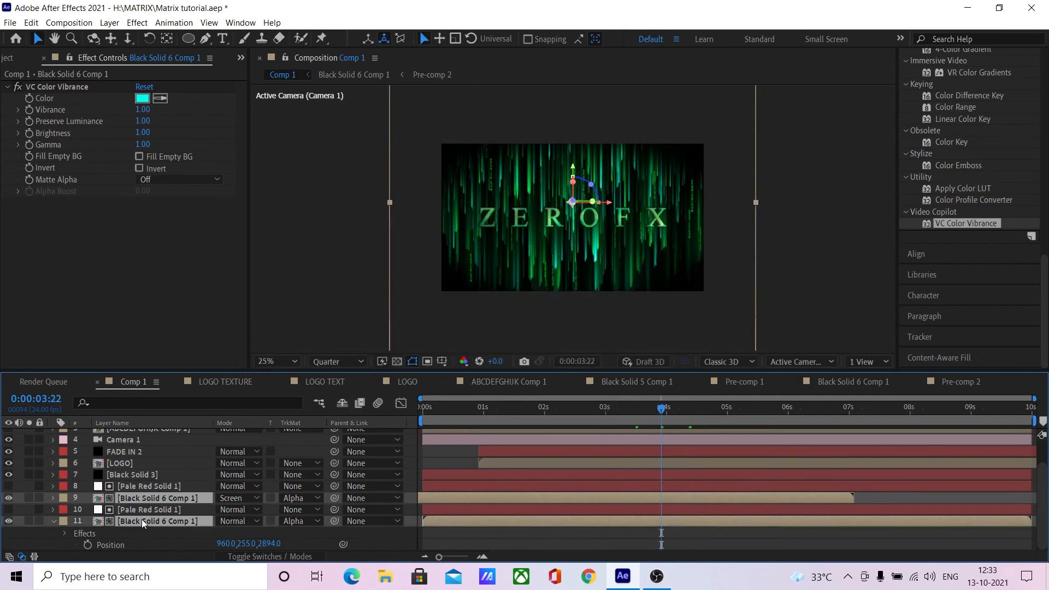
key("t")
left_click(226, 509)
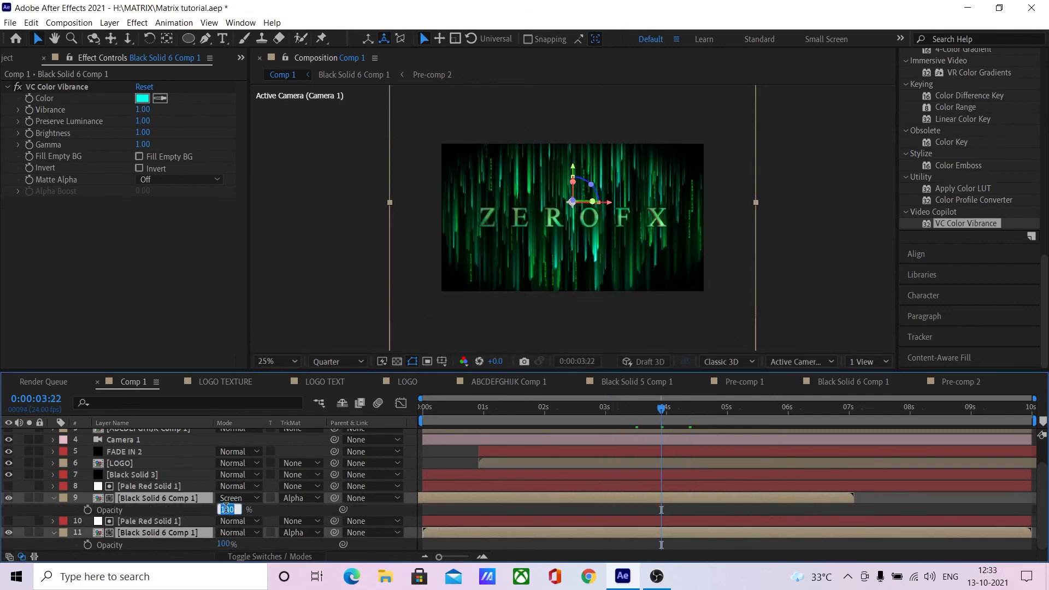
type("50")
key("Return")
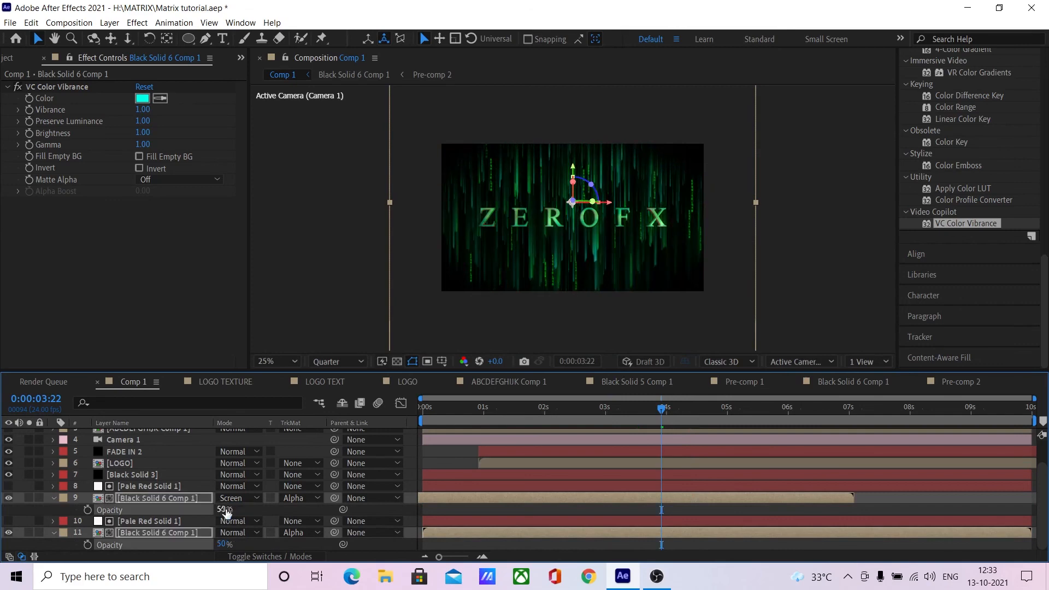
left_click(225, 510)
type("25")
key("Return")
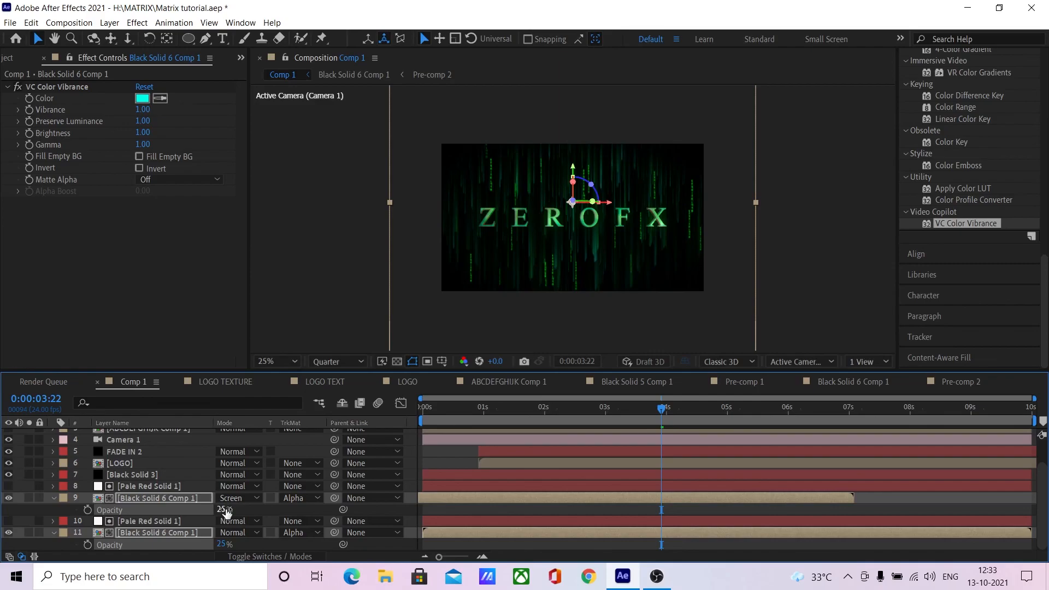